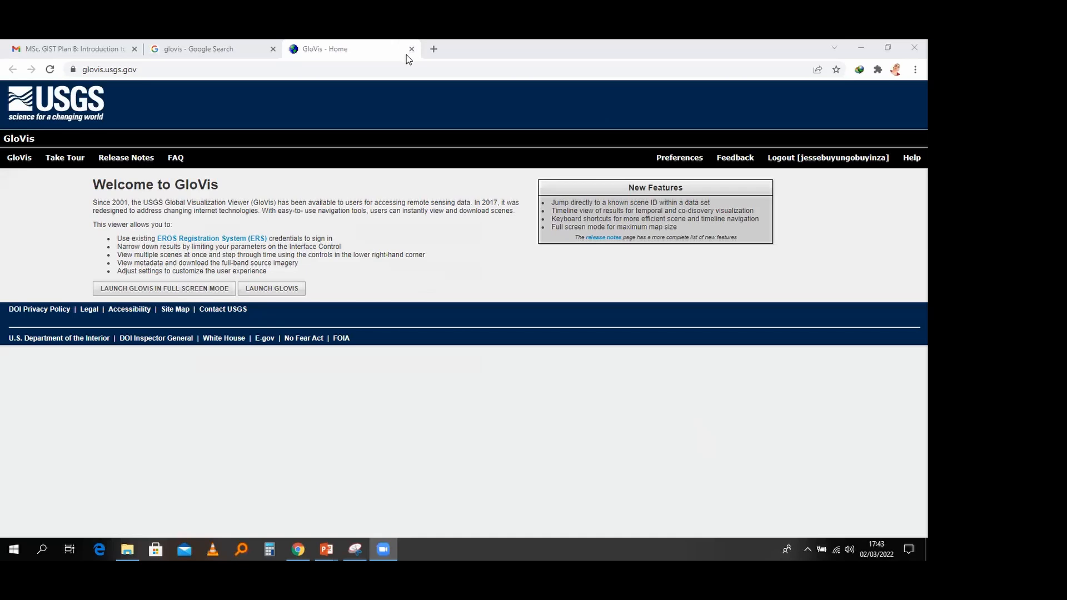
# Step: Close the GloVis home page and run a fresh web search for "glovis"
pyautogui.click(411, 49)
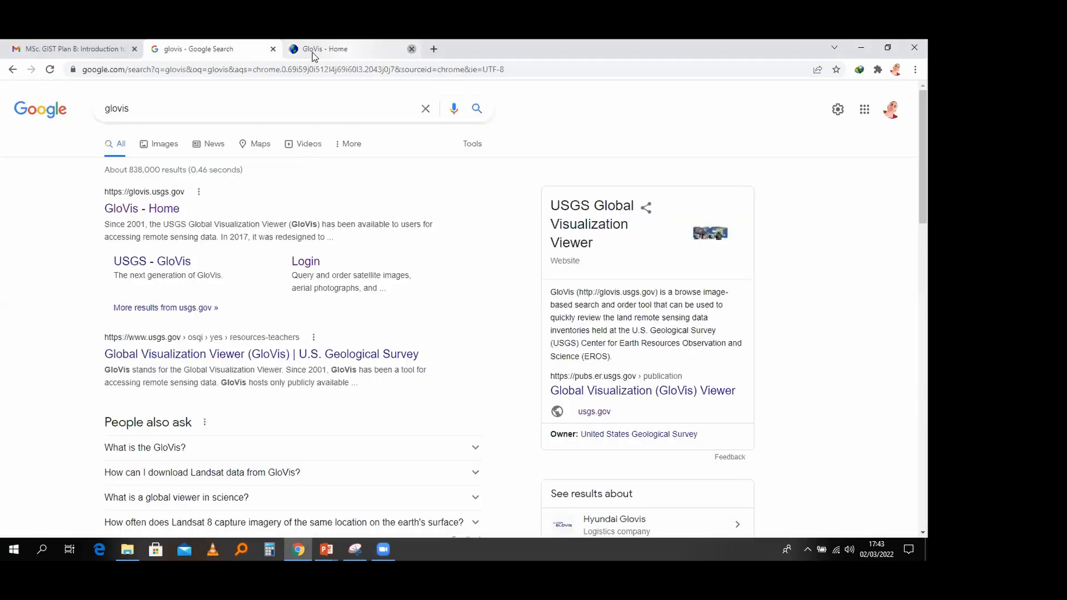
pyautogui.click(239, 111)
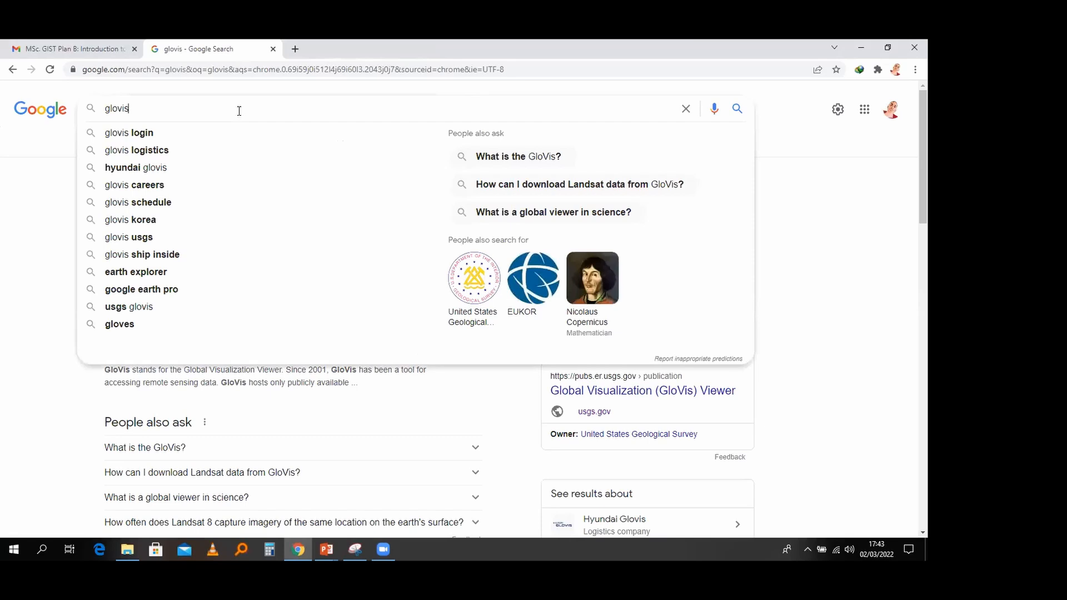
pyautogui.hotkey('ctrl', 'a')
pyautogui.press('BackSpace')
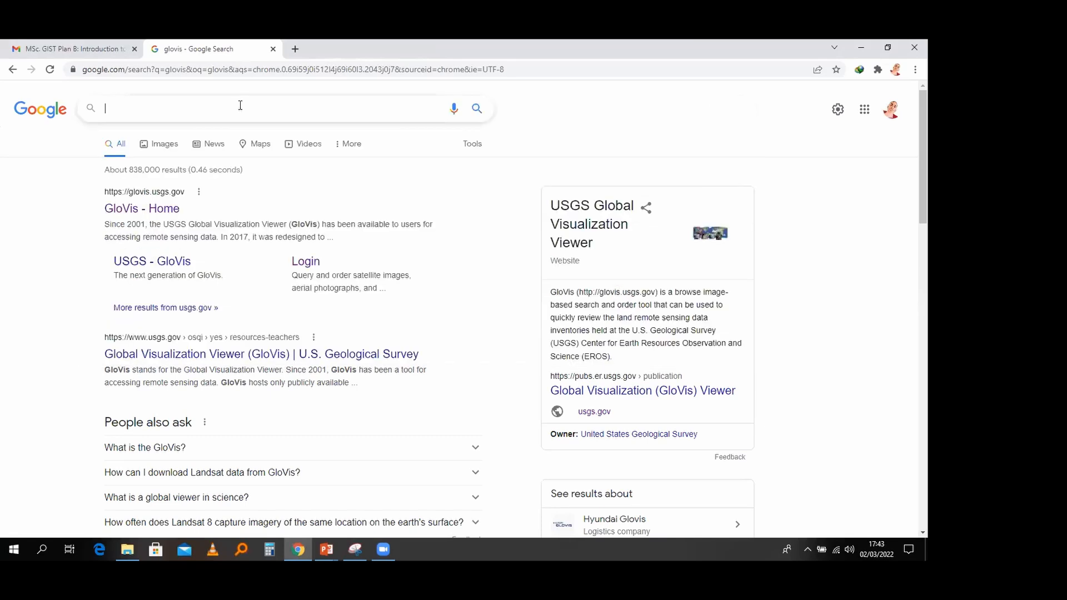
pyautogui.write('glovis')
pyautogui.press('Return')
# Step: Open the GloVis - Home search result in a new tab and switch to it
pyautogui.click(149, 208)
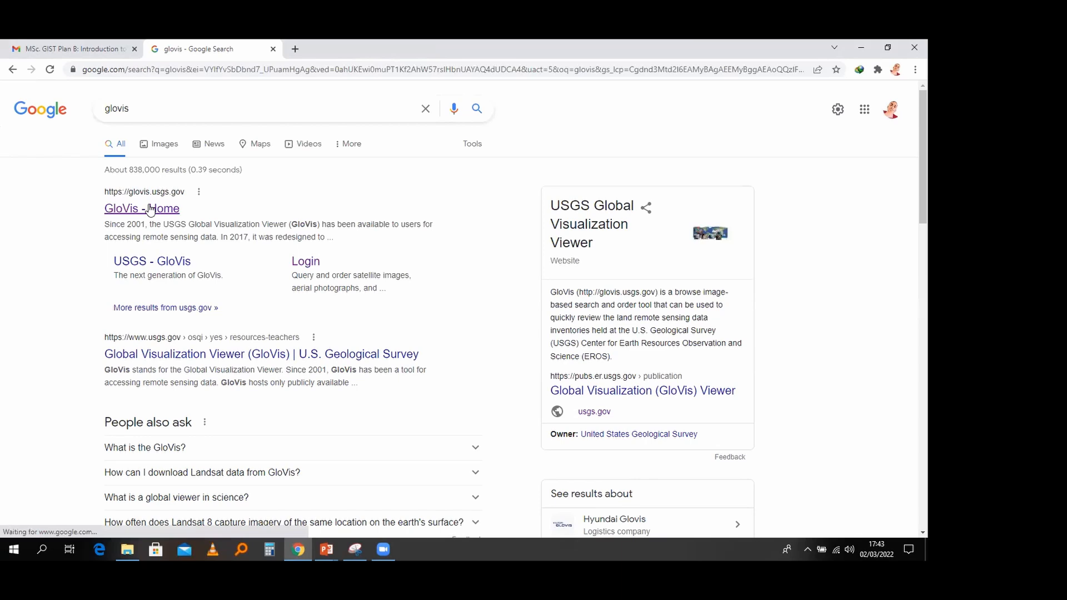
pyautogui.rightClick(150, 209)
pyautogui.click(184, 216)
pyautogui.click(322, 44)
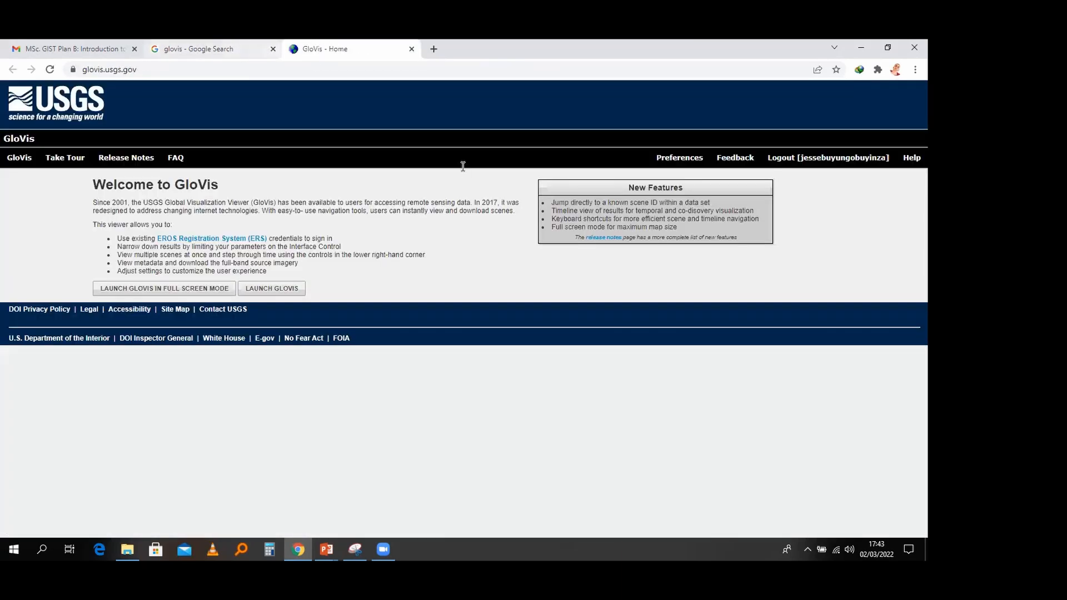
# Step: Log out of GloVis, then sign back in with the saved account credentials and continue as the registered user
pyautogui.click(821, 159)
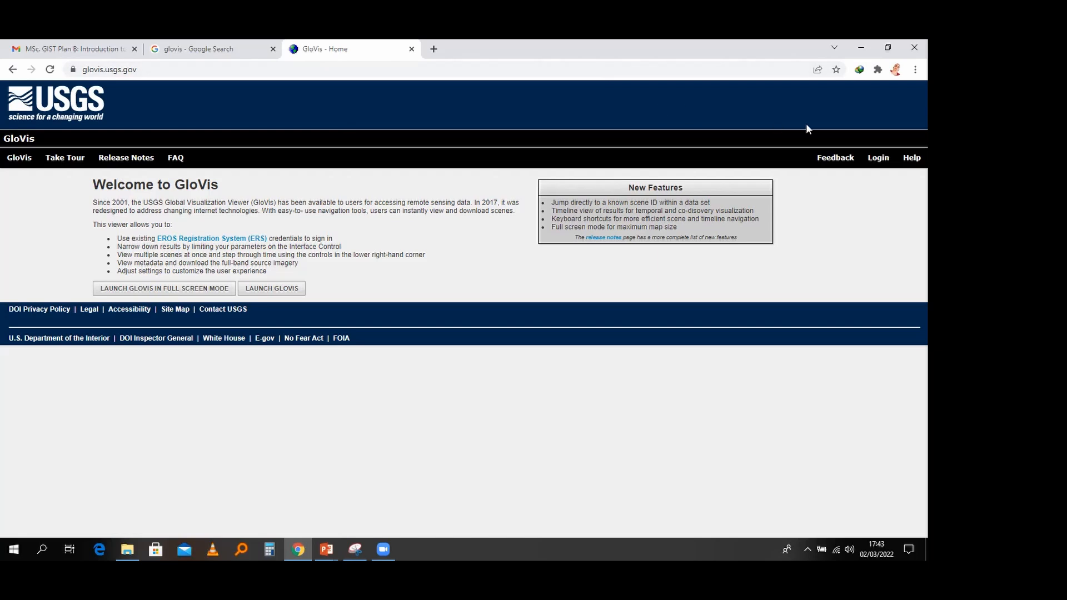
pyautogui.click(882, 158)
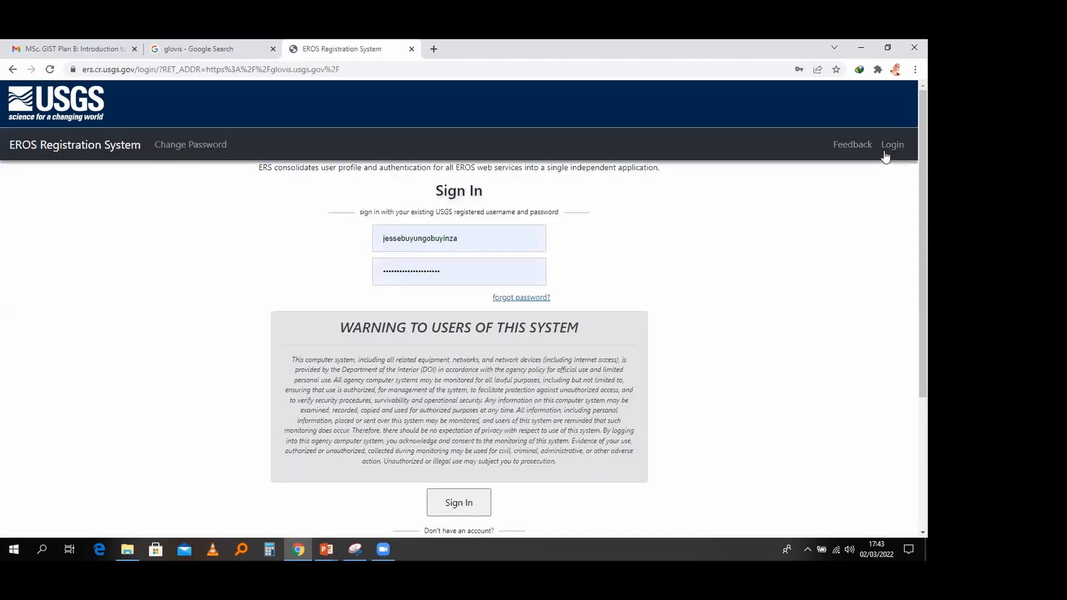
pyautogui.click(456, 503)
pyautogui.scroll(-4, 514, 350)
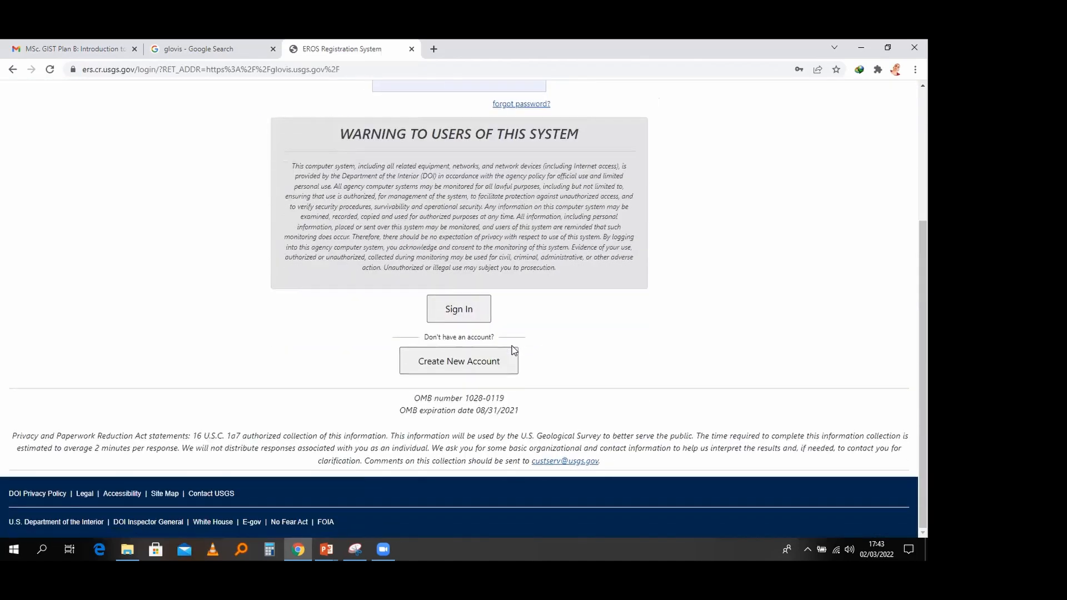
pyautogui.click(458, 313)
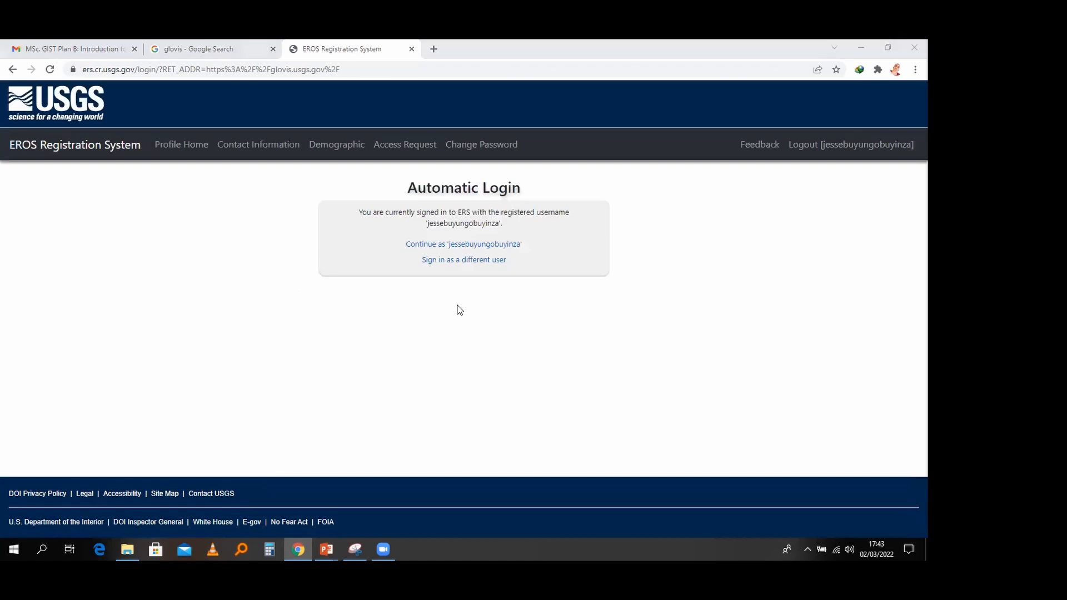
pyautogui.click(468, 248)
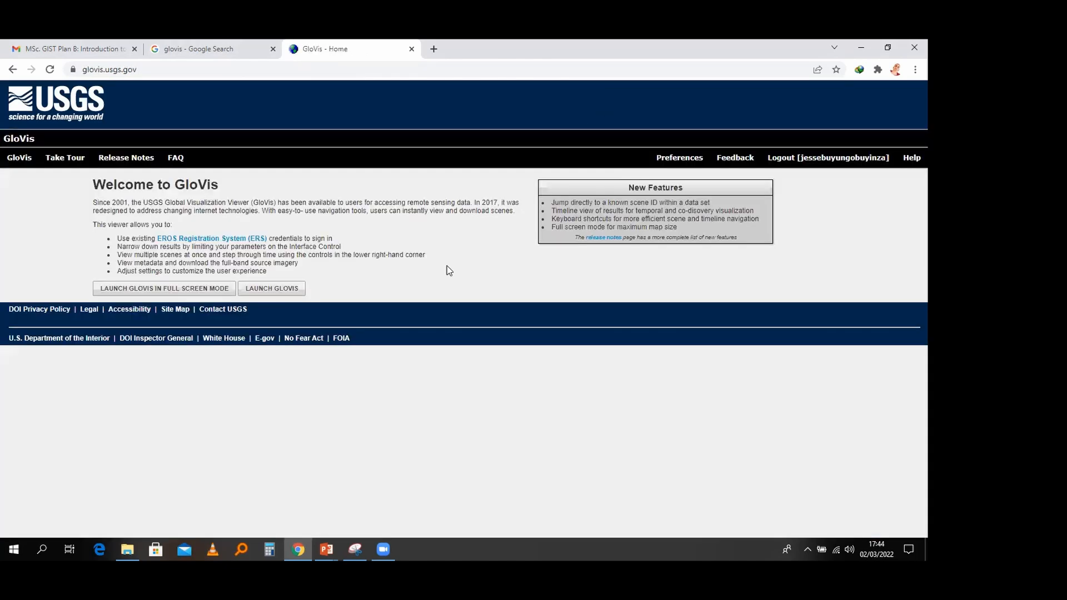
# Step: Launch GloVis in full screen mode and show the whole world map centred on East Africa
pyautogui.click(158, 292)
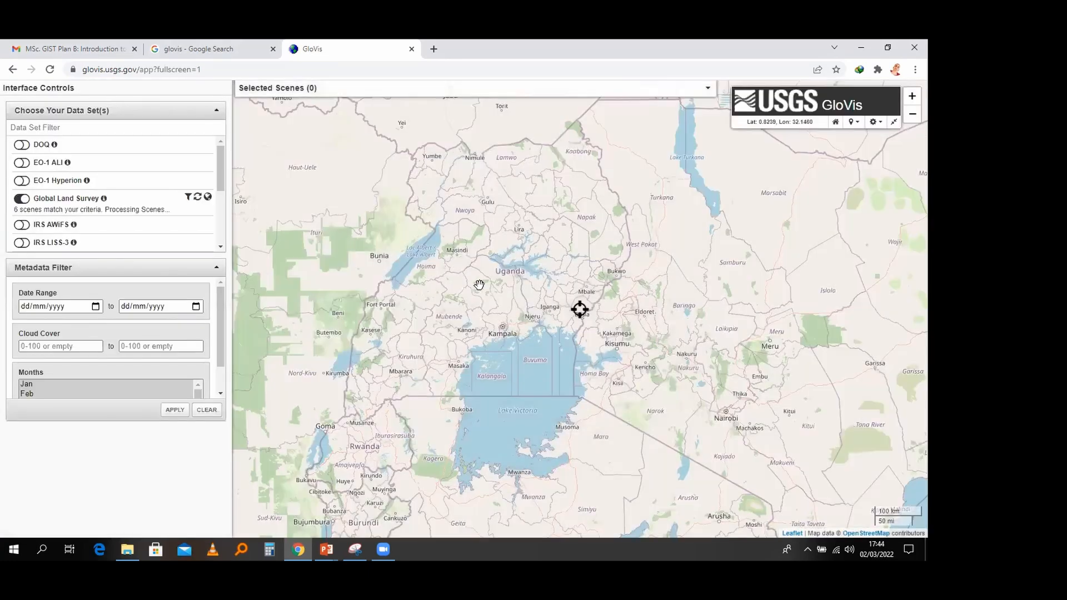
pyautogui.scroll(-2, 479, 305)
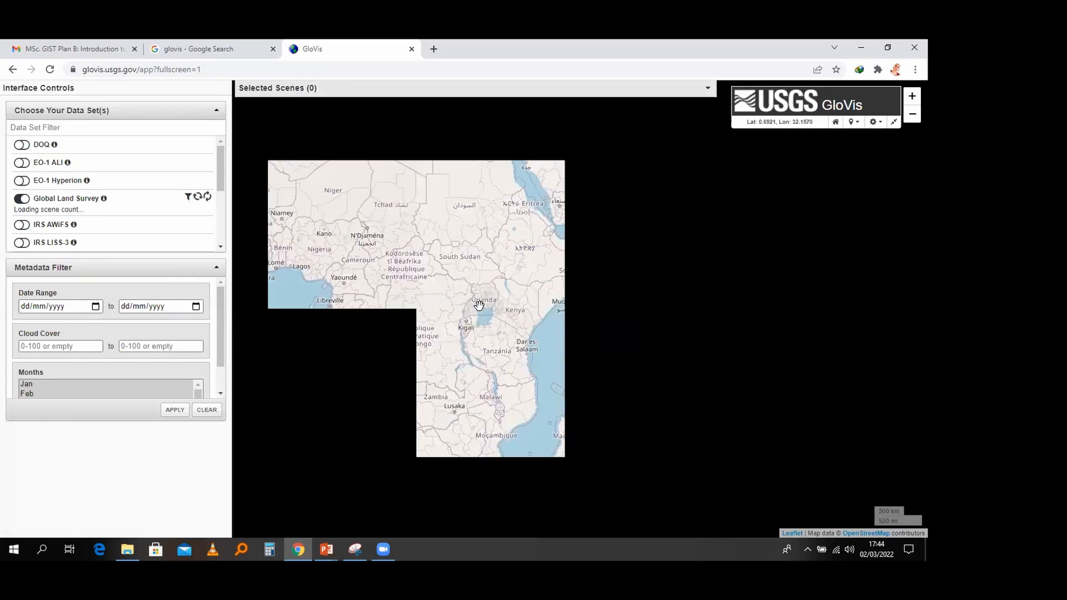
pyautogui.scroll(-1, 490, 321)
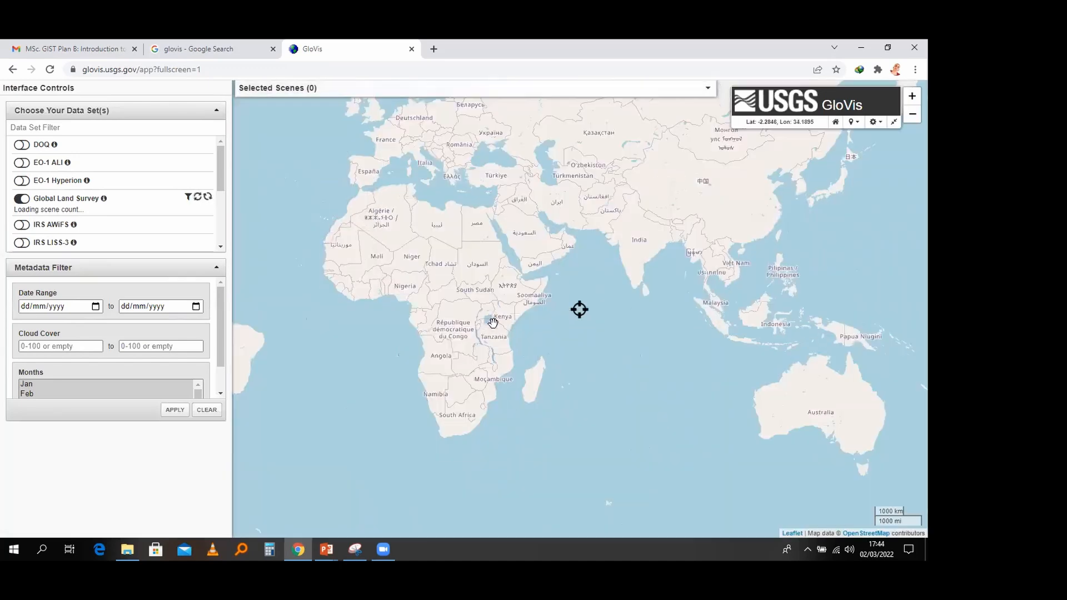
pyautogui.scroll(-1, 493, 342)
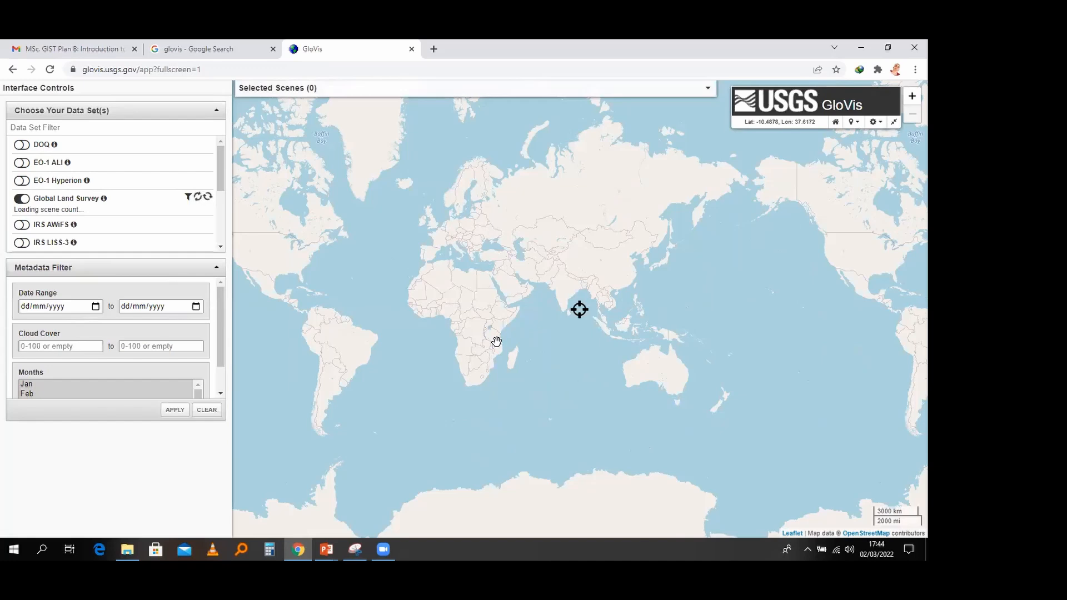
pyautogui.moveTo(551, 355); pyautogui.dragTo(619, 347)
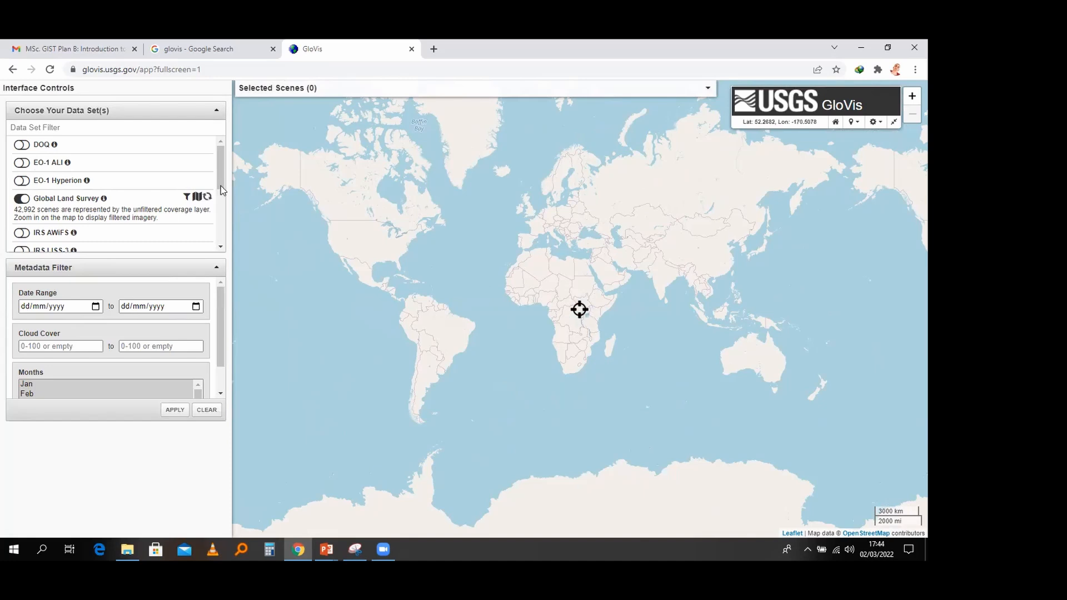
# Step: Look through the list of available satellite data sets and the date, cloud cover and month metadata filters
pyautogui.scroll(-1, 221, 189)
pyautogui.scroll(-3, 222, 189)
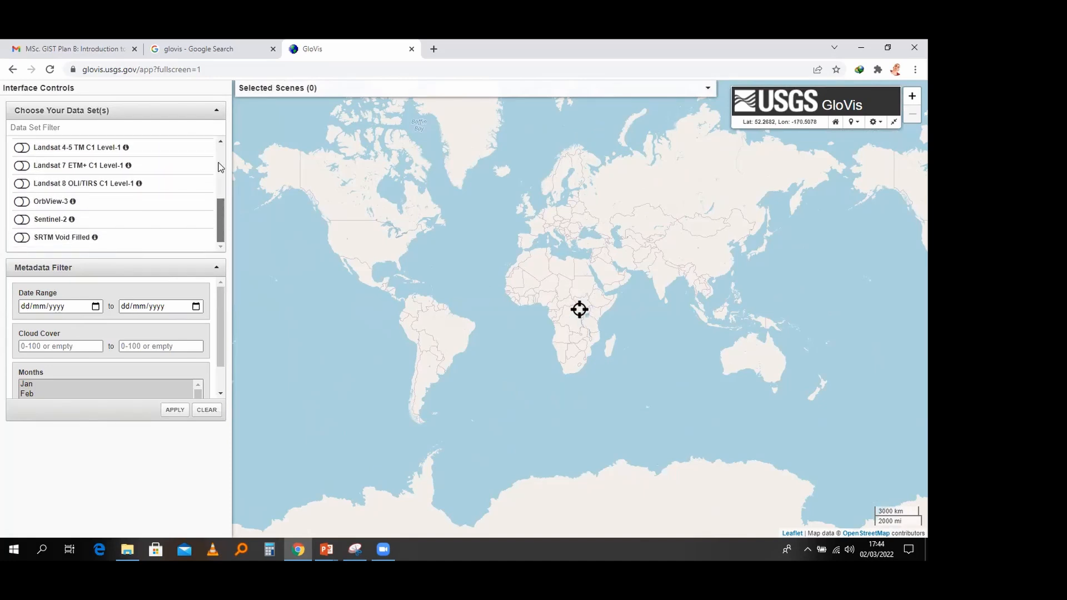
pyautogui.scroll(5, 221, 170)
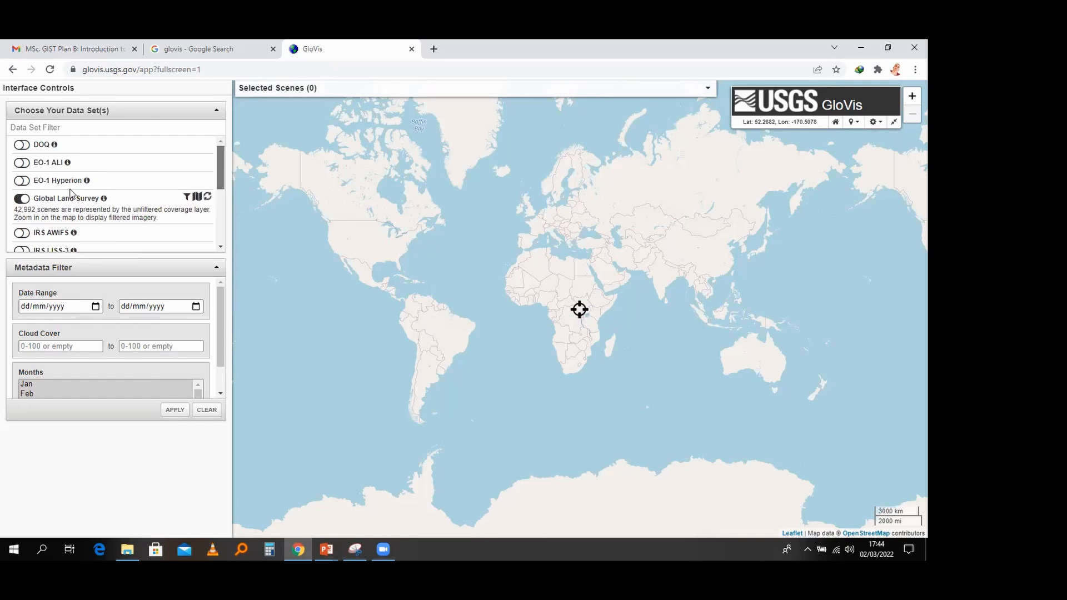
pyautogui.scroll(-1, 71, 194)
pyautogui.scroll(-3, 70, 194)
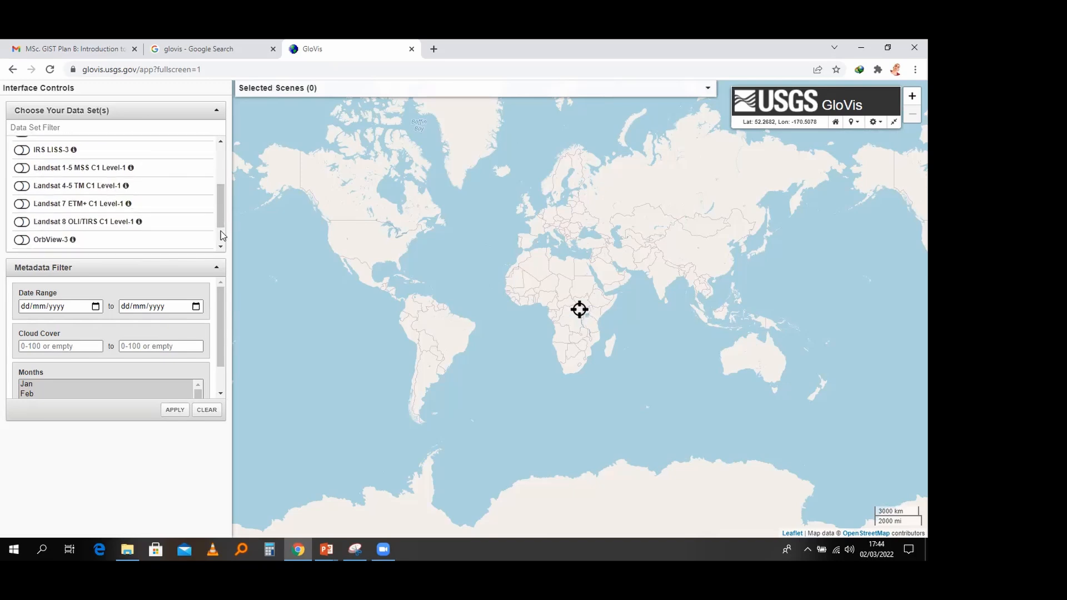
pyautogui.scroll(-1, 178, 205)
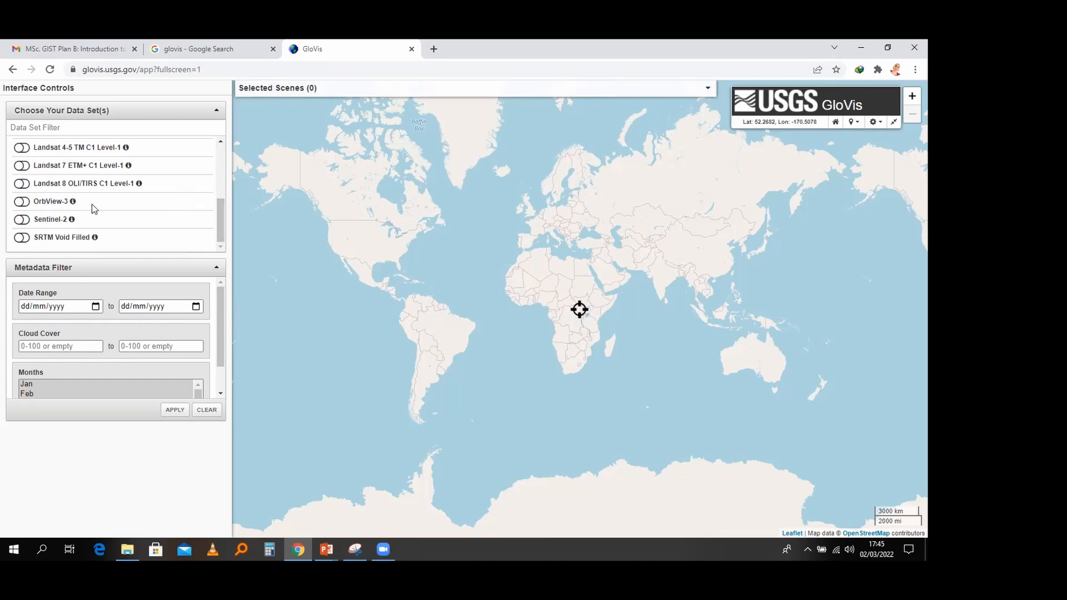
pyautogui.scroll(3, 91, 205)
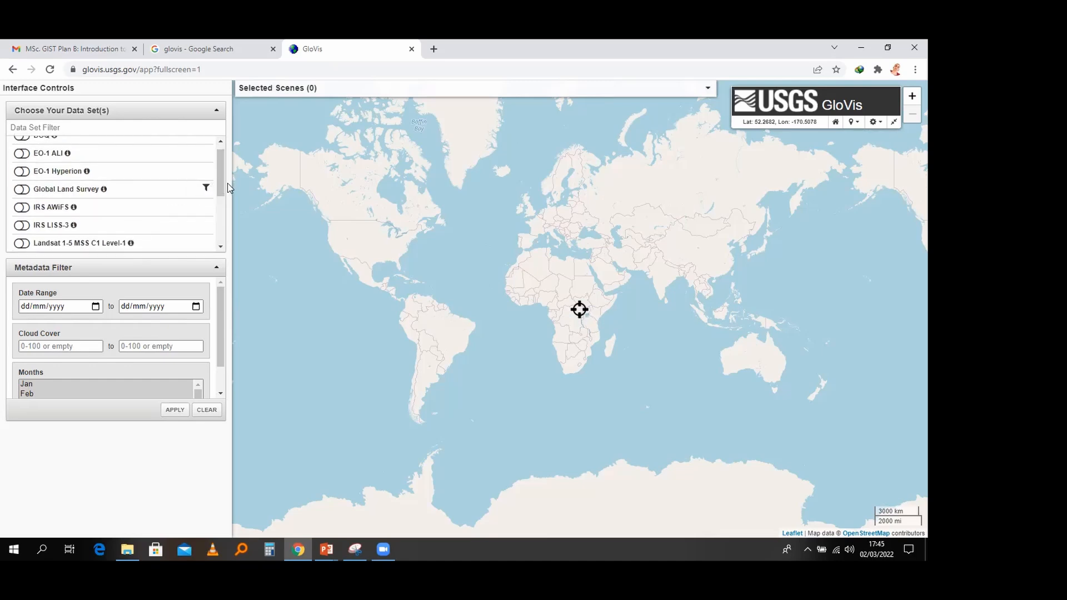
pyautogui.scroll(-2, 221, 201)
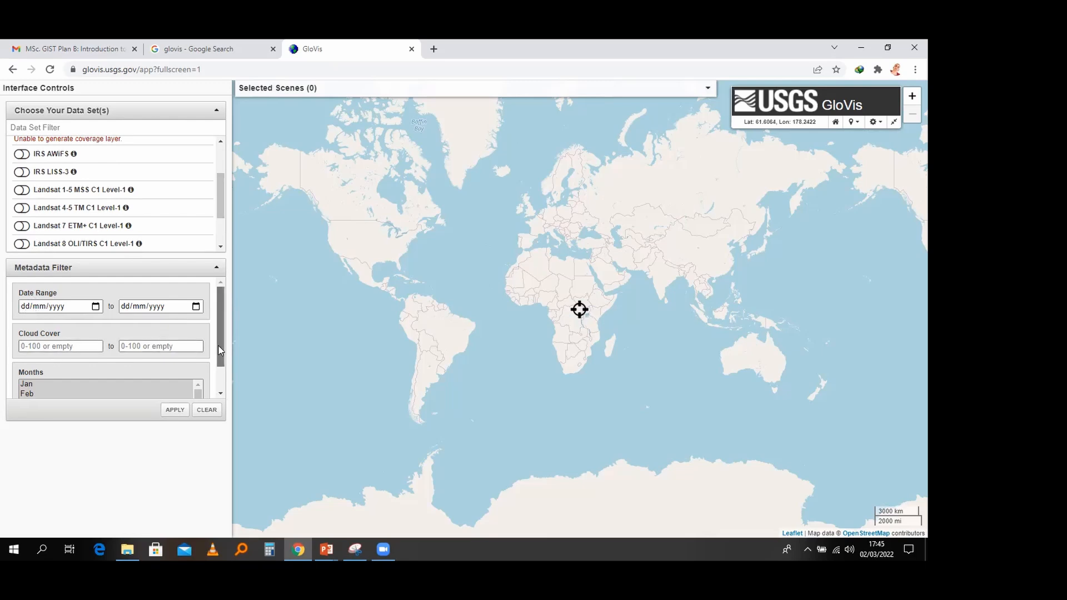
pyautogui.moveTo(219, 351); pyautogui.dragTo(221, 375)
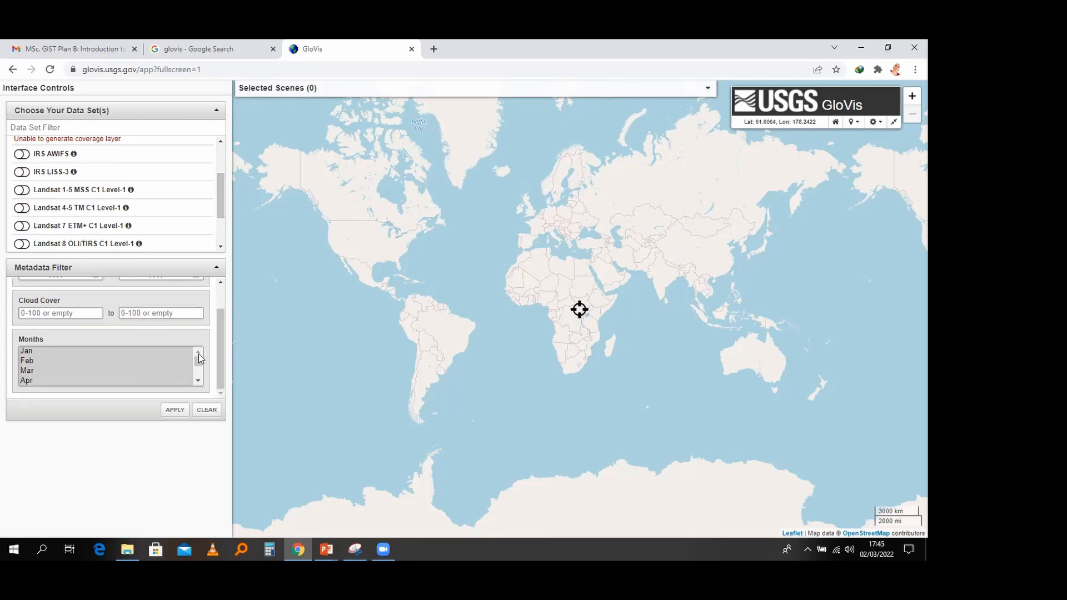
pyautogui.moveTo(217, 352); pyautogui.dragTo(221, 312)
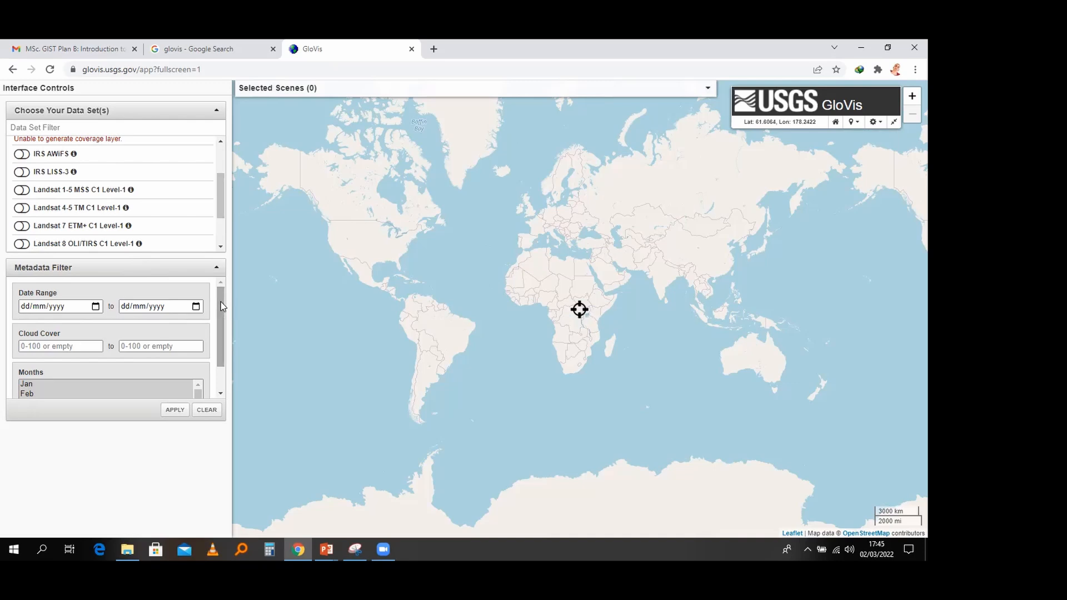
# Step: Enable the Sentinel-2 data set and centre the map on the area between Kampala and Jinja in Uganda
pyautogui.moveTo(221, 210); pyautogui.dragTo(219, 236)
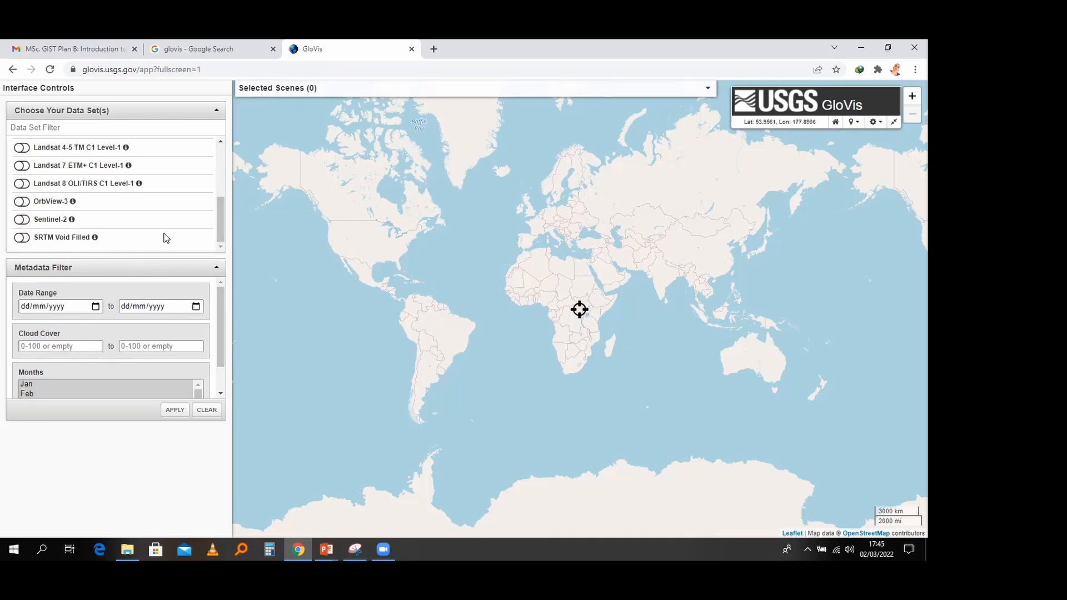
pyautogui.click(21, 220)
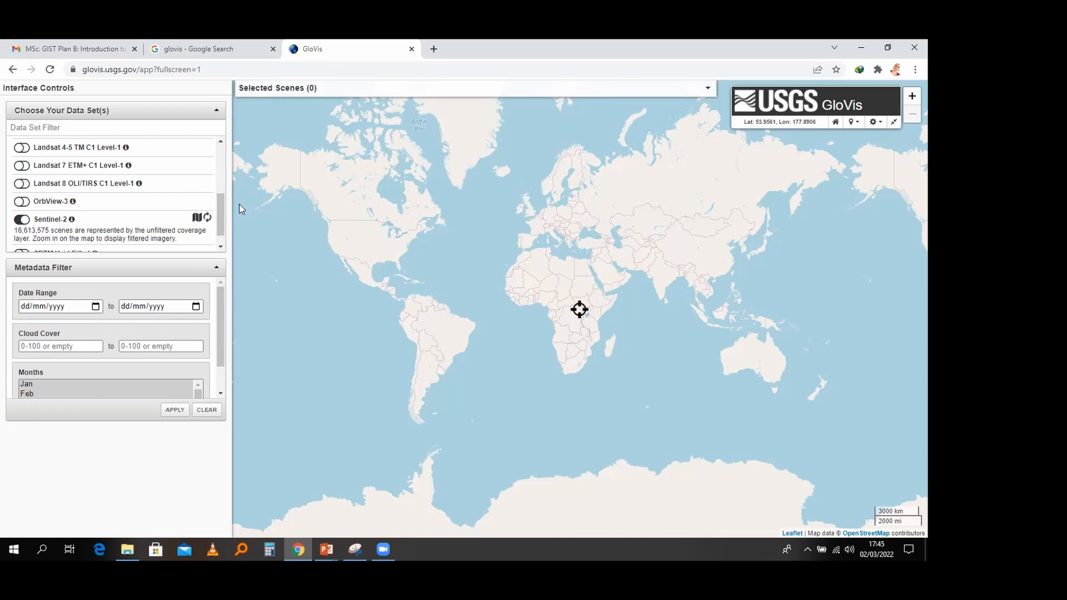
pyautogui.scroll(3, 584, 318)
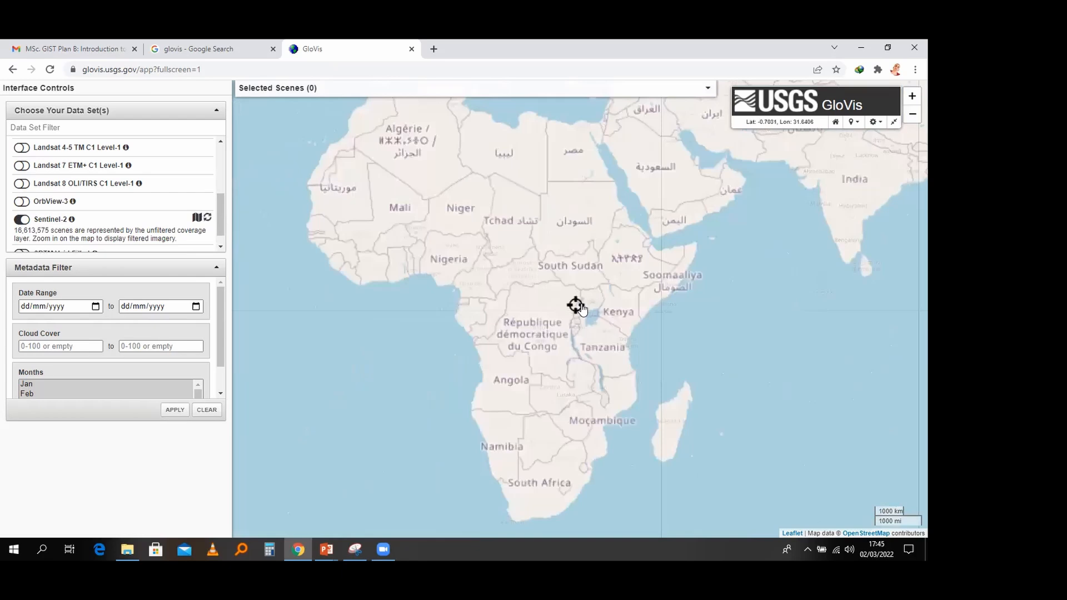
pyautogui.scroll(1, 584, 294)
pyautogui.scroll(1, 582, 290)
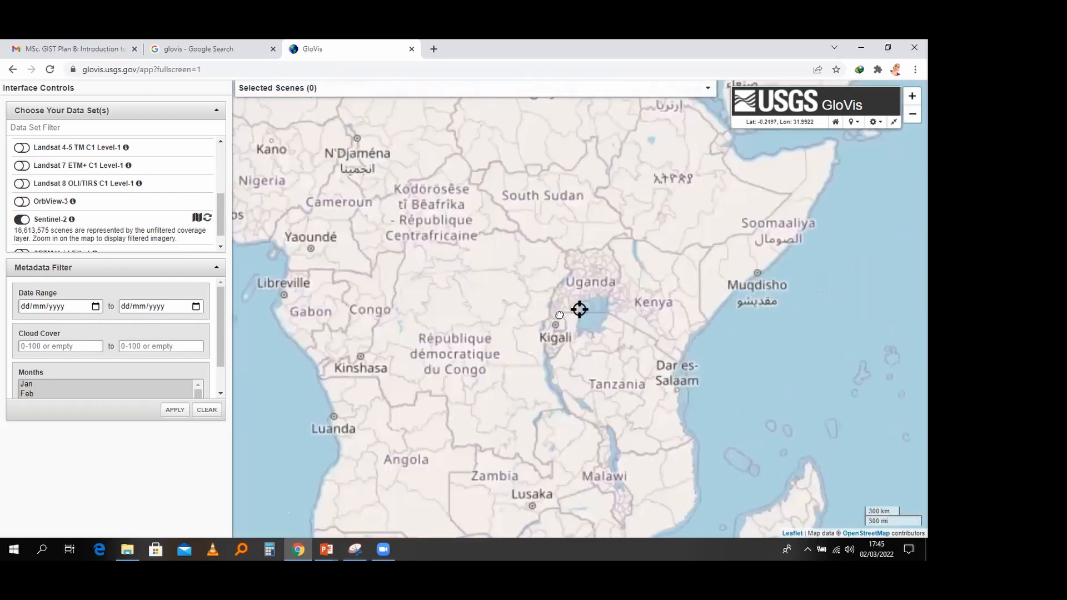
pyautogui.scroll(1, 559, 315)
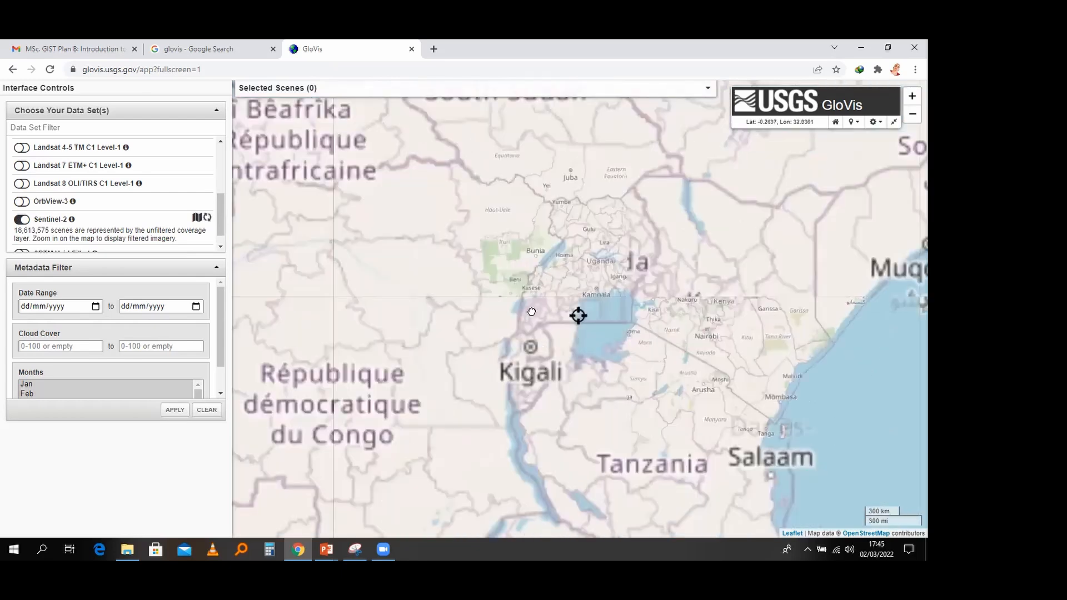
pyautogui.scroll(1, 532, 312)
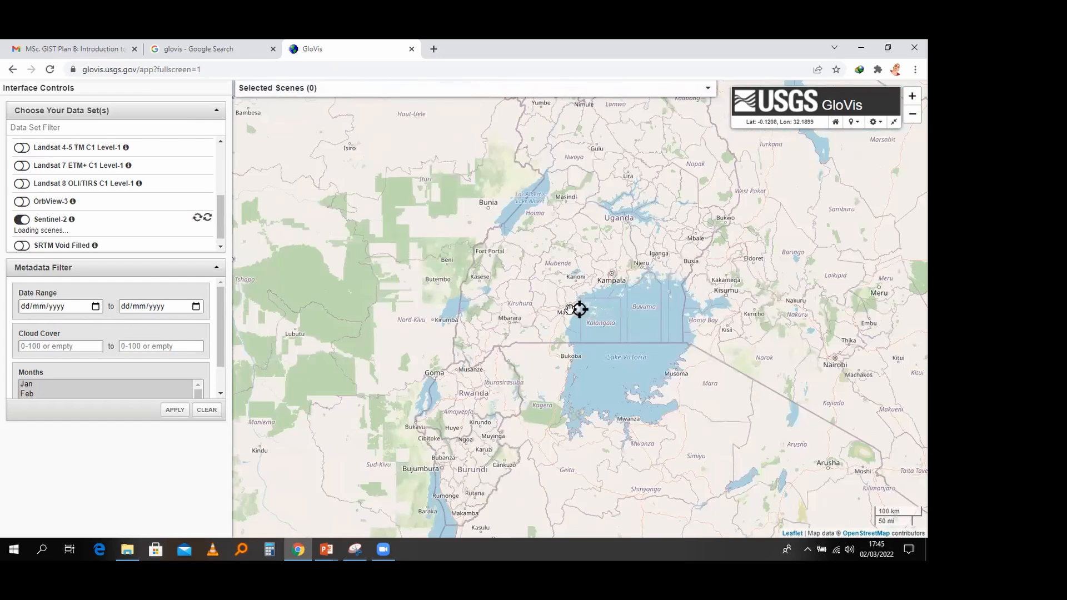
pyautogui.scroll(1, 572, 314)
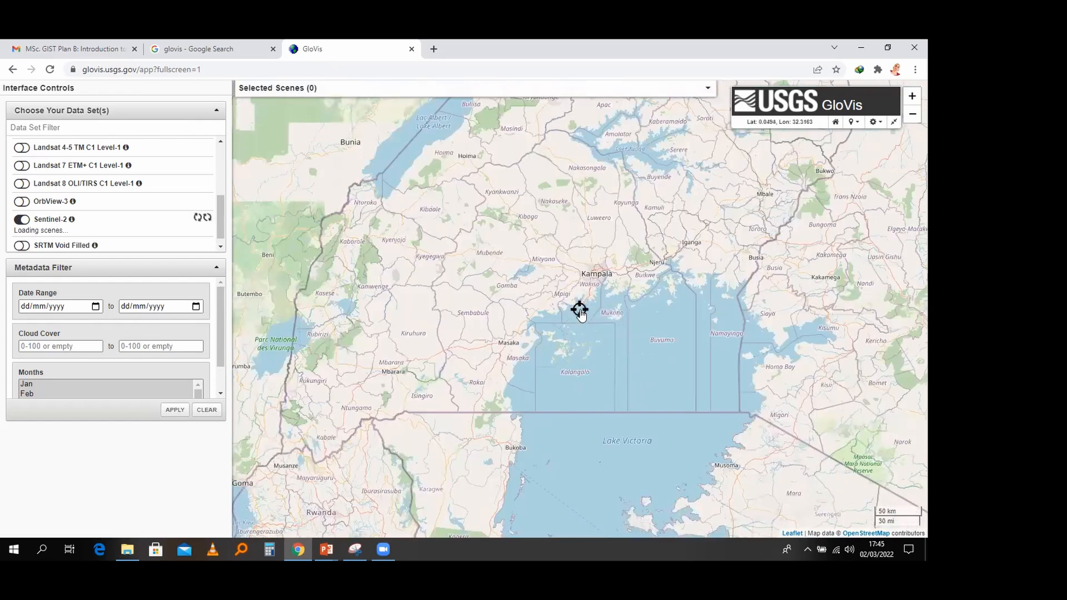
pyautogui.moveTo(610, 269); pyautogui.dragTo(582, 316)
pyautogui.scroll(1, 580, 315)
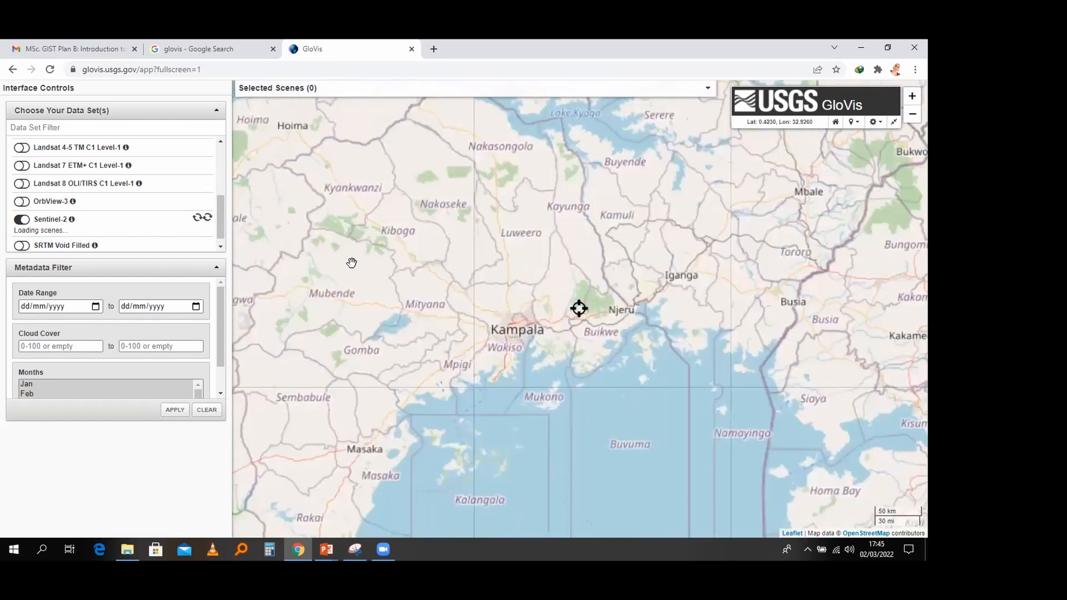
pyautogui.scroll(1, 582, 322)
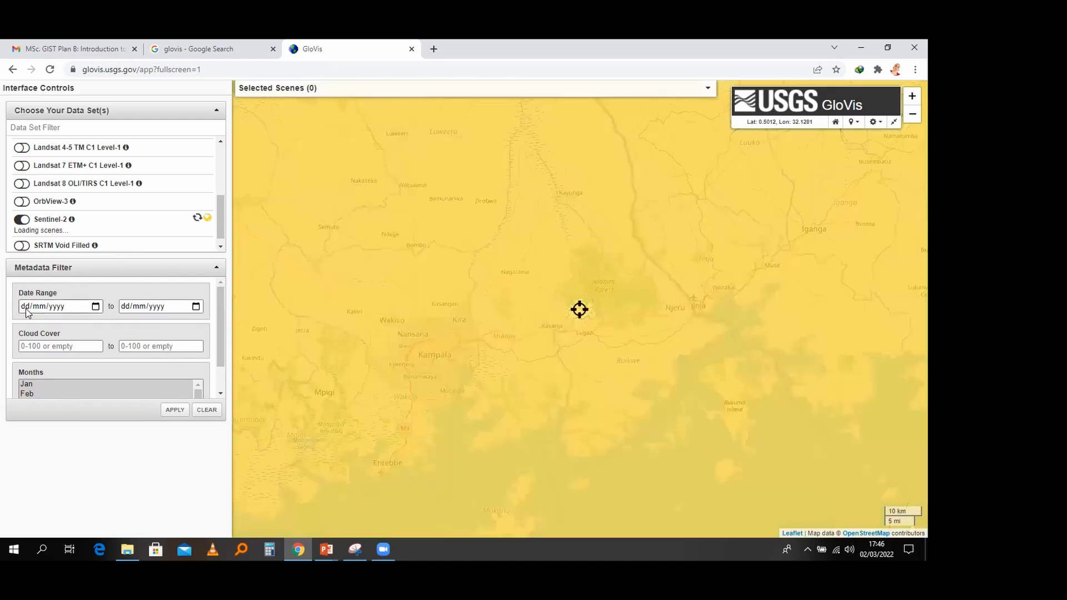
# Step: Apply a metadata filter with the date range 01/01/2021 to 31/12/2021 to the Sentinel-2 scenes
pyautogui.click(26, 310)
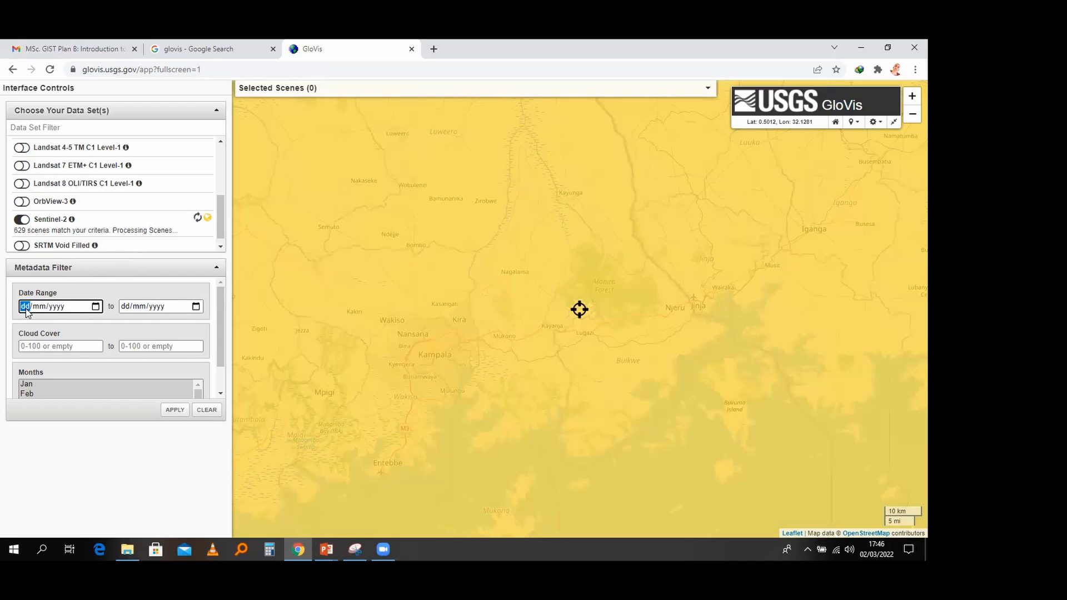
pyautogui.write('01/01/')
pyautogui.click(50, 307)
pyautogui.write('202')
pyautogui.write('1')
pyautogui.click(123, 308)
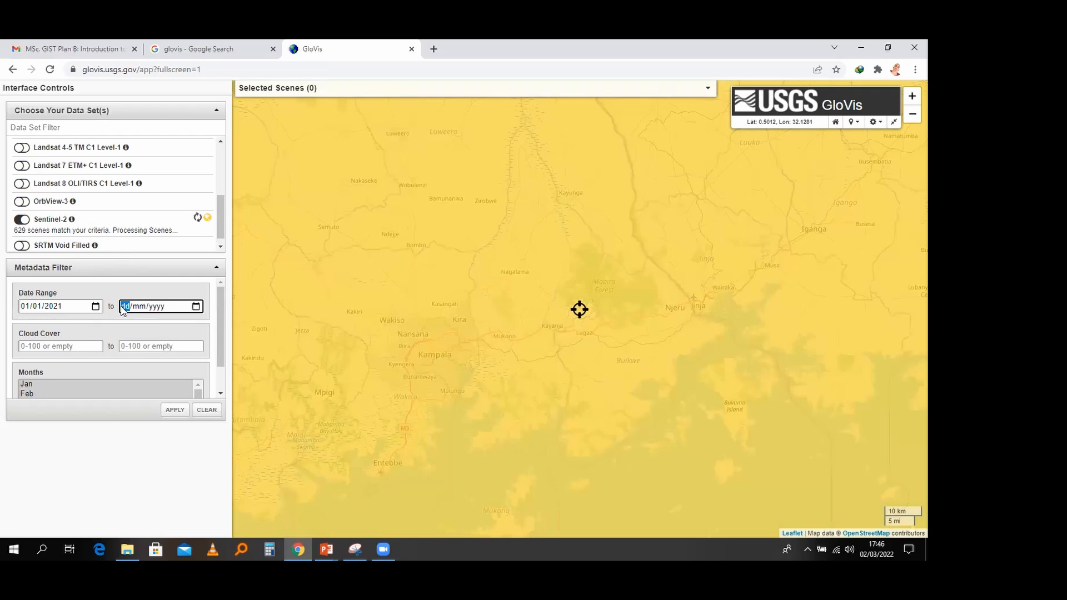
pyautogui.write('31/')
pyautogui.write('12/00')
pyautogui.write('20')
pyautogui.click(174, 411)
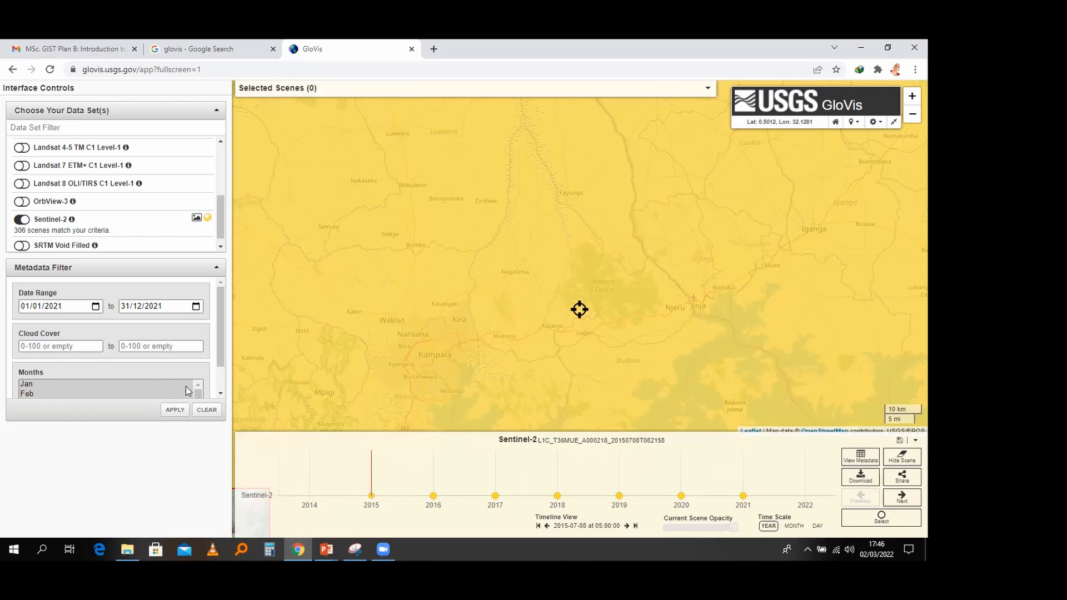
# Step: Reapply the 2021 date filter to the Sentinel-2 scenes with the map widened to Africa and the Indian Ocean
pyautogui.scroll(-1, 425, 373)
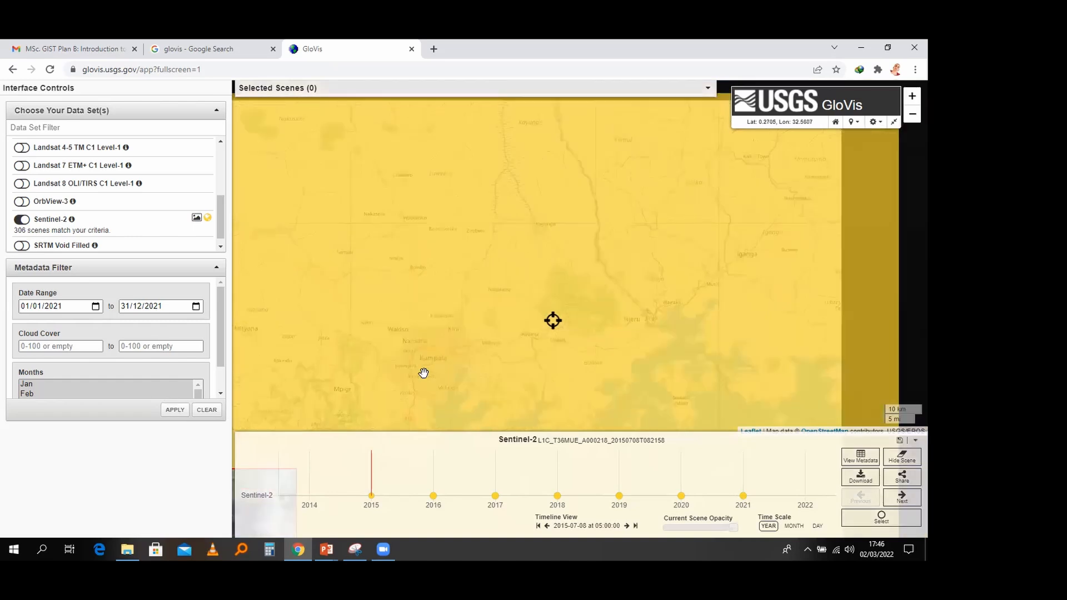
pyautogui.scroll(-1, 423, 371)
pyautogui.scroll(-3, 414, 364)
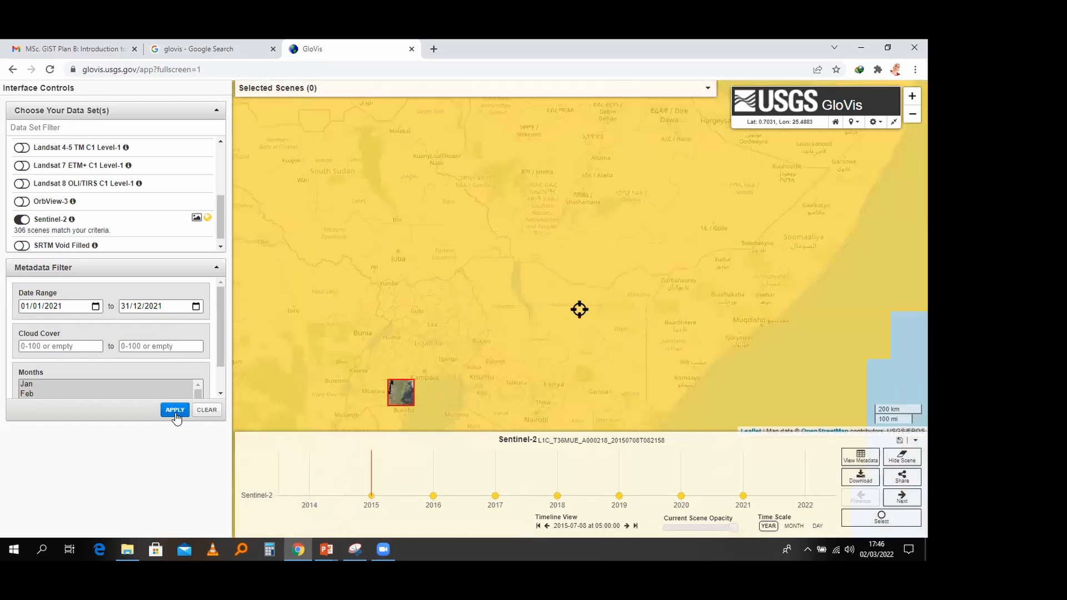
pyautogui.scroll(-2, 421, 366)
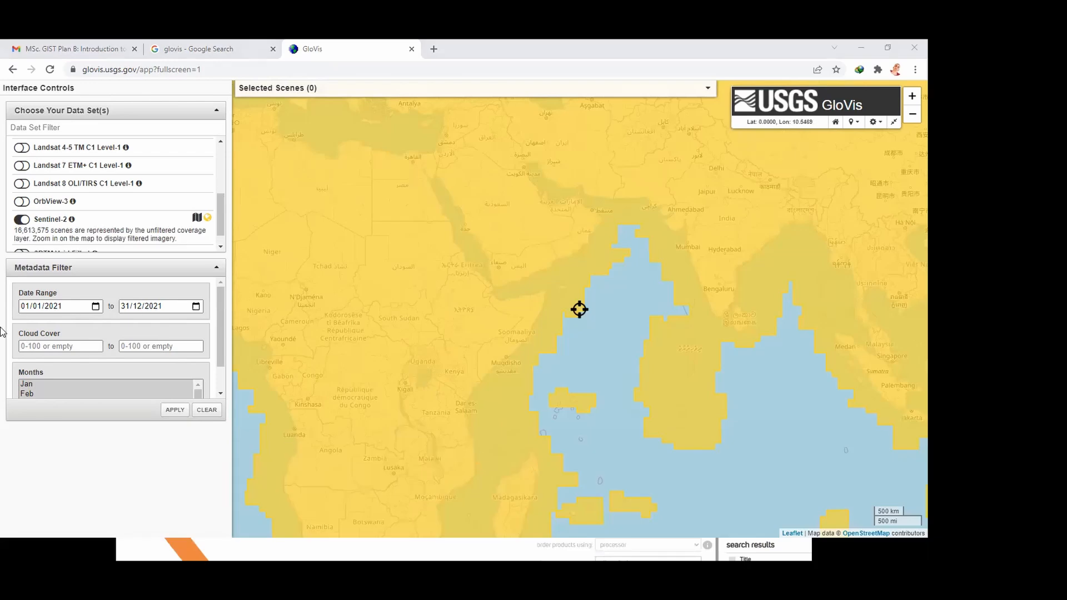
pyautogui.click(174, 409)
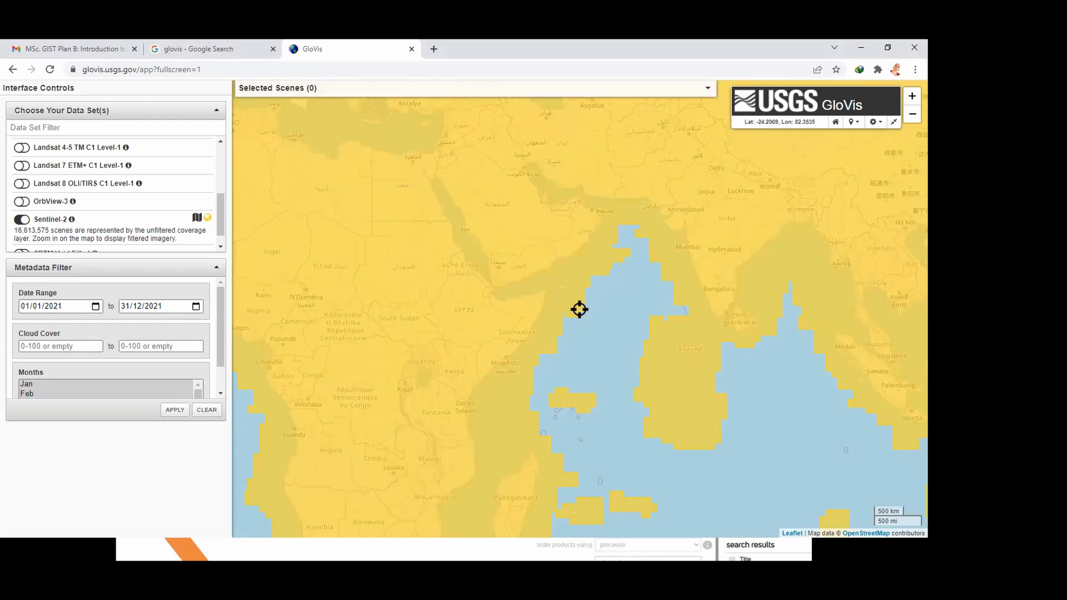
# Step: Switch to PowerPoint, end the running slide show of the Intro presentation and return to GloVis in Chrome
pyautogui.hotkey('alt', 'Tab')
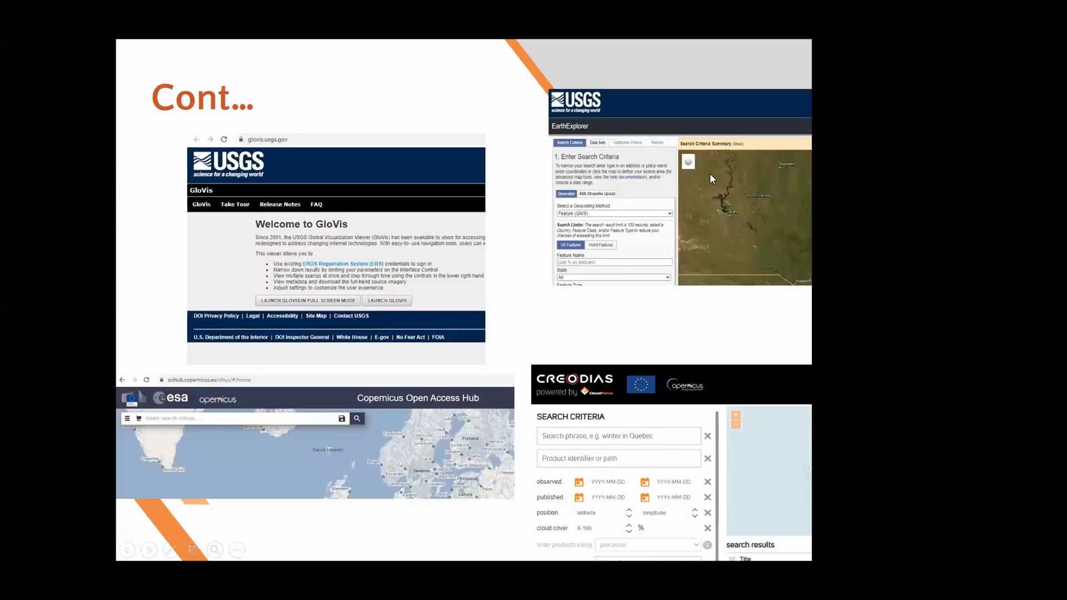
pyautogui.press('Escape')
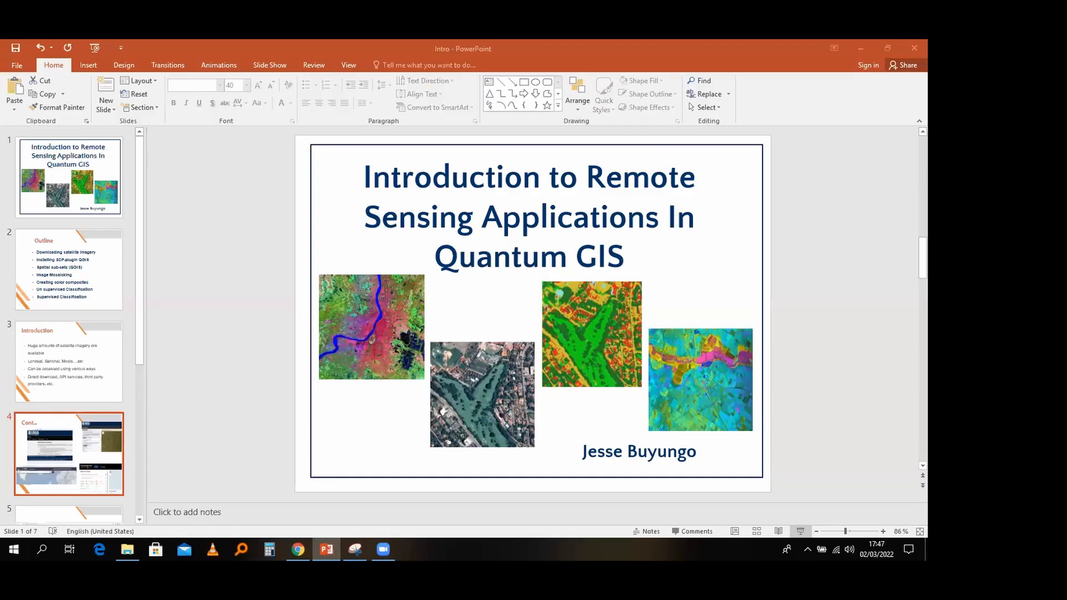
pyautogui.hotkey('alt', 'Tab')
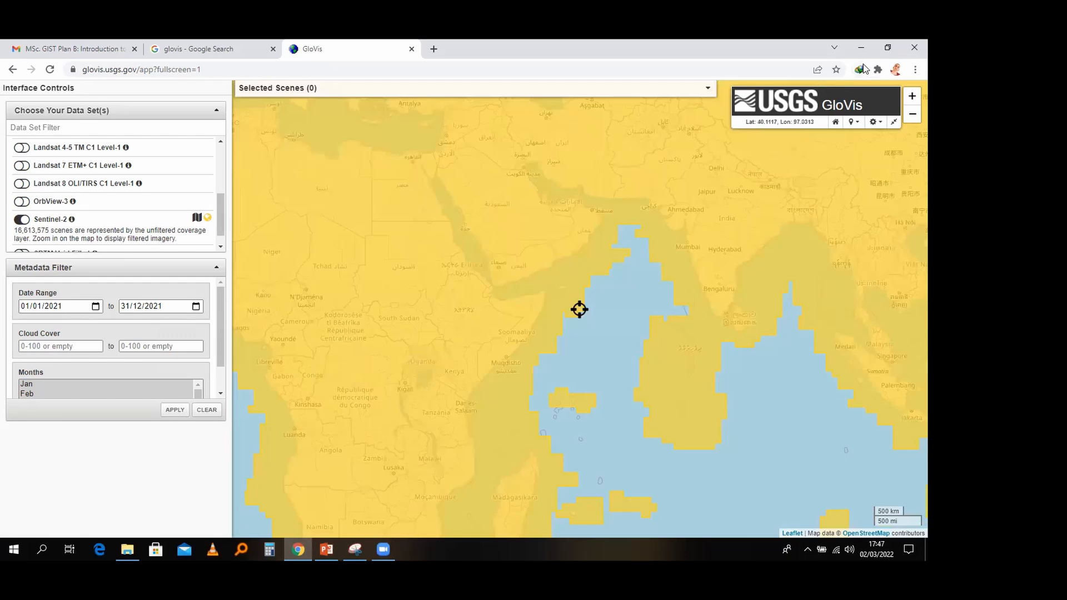
pyautogui.click(861, 47)
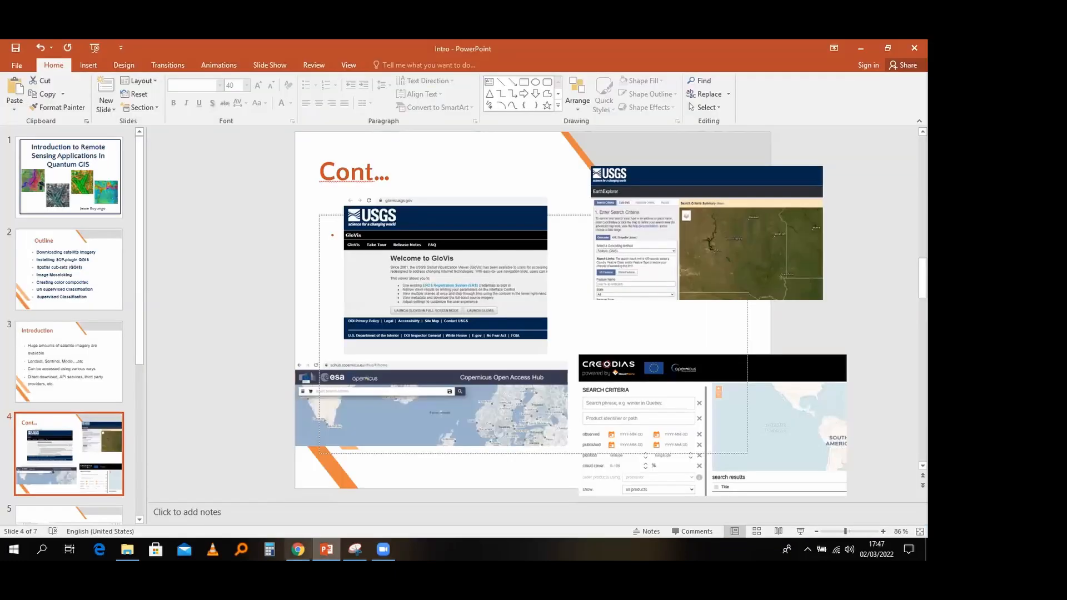
pyautogui.click(298, 549)
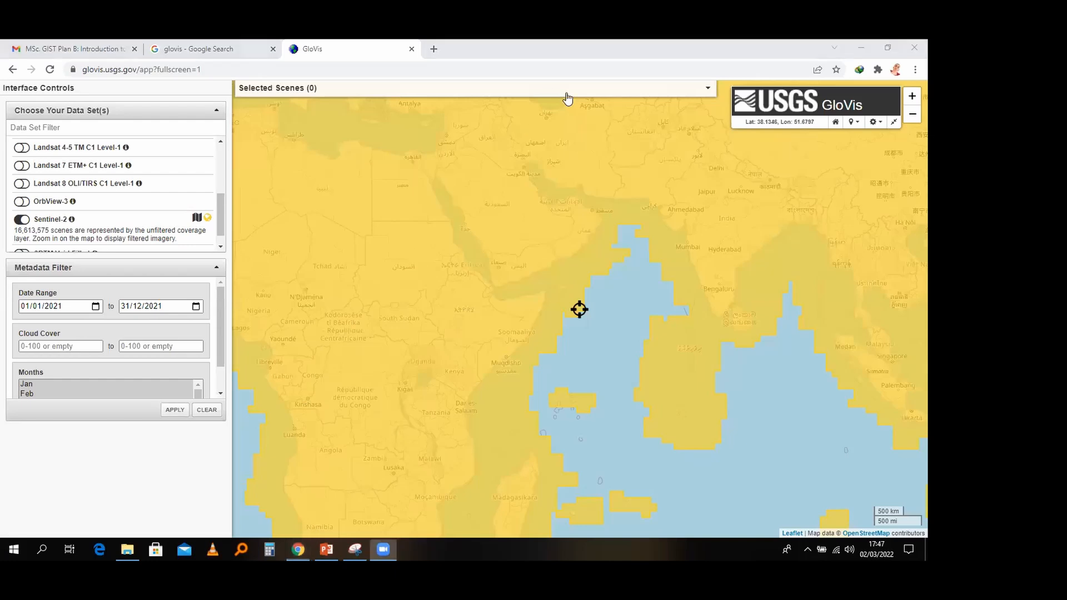
# Step: Reload GloVis, enable the Sentinel-2 data set again and centre the map on Uganda
pyautogui.click(52, 71)
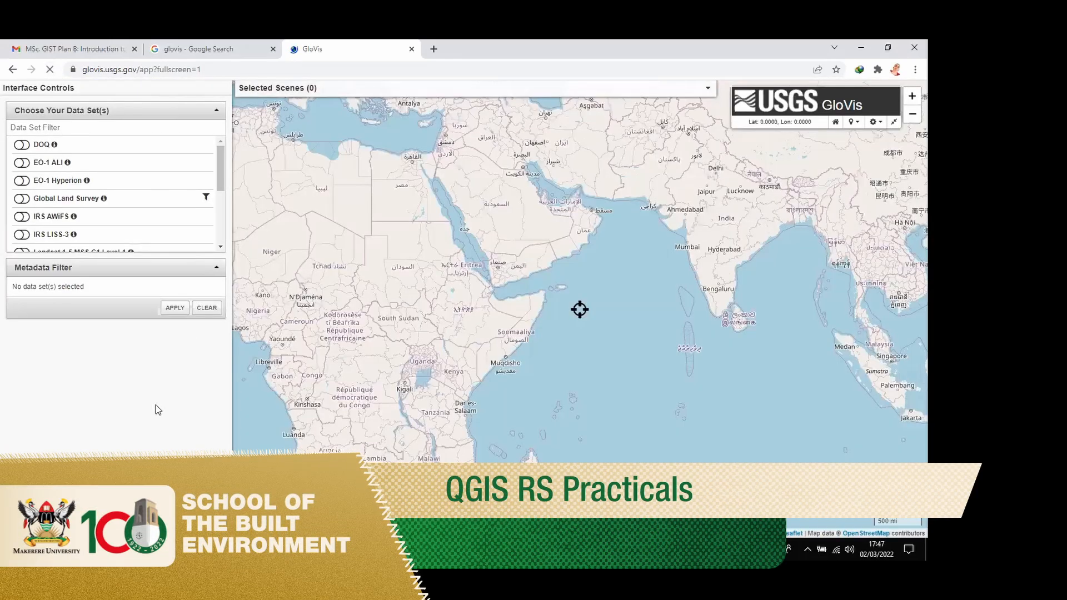
pyautogui.scroll(-2, 164, 205)
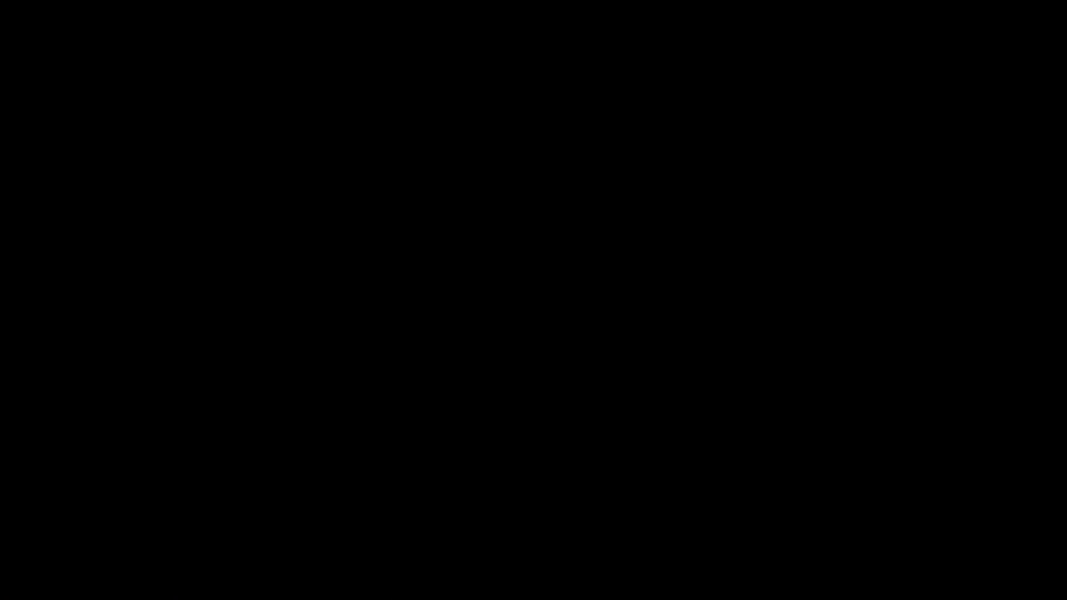
pyautogui.scroll(1, 396, 395)
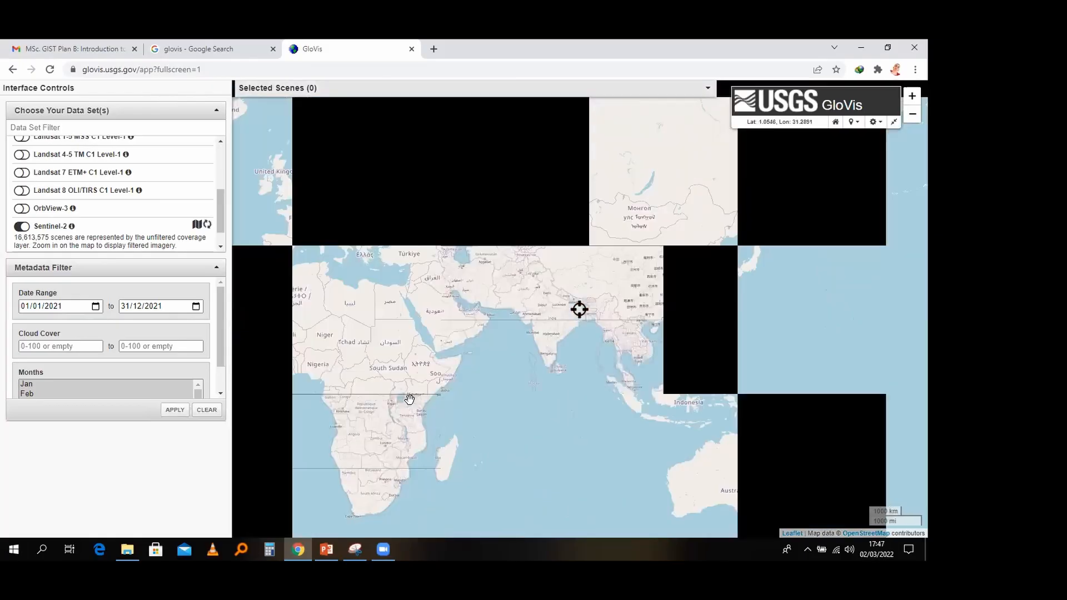
pyautogui.scroll(2, 415, 385)
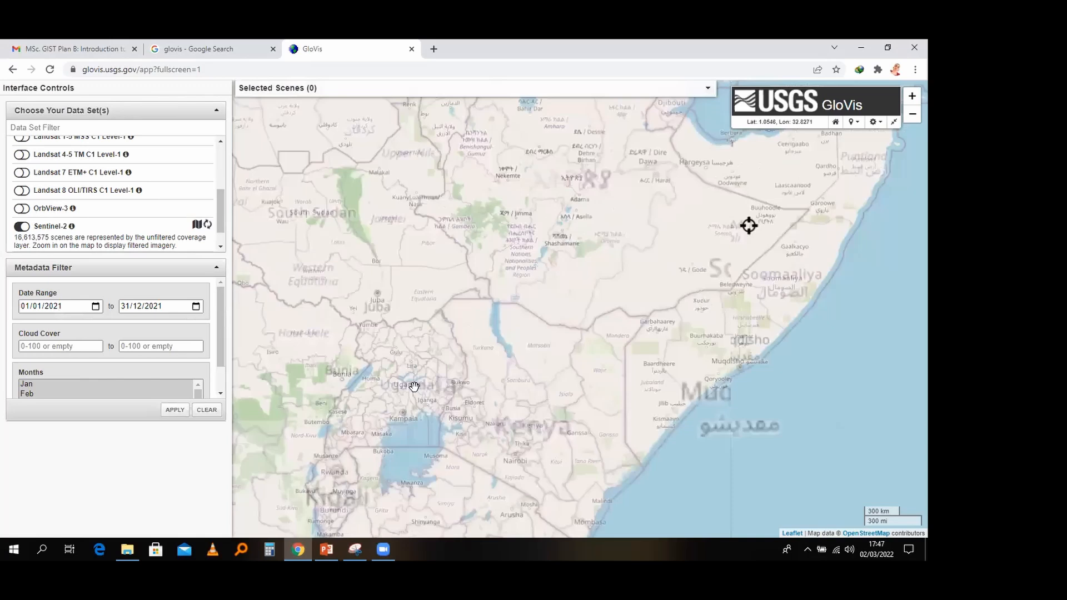
pyautogui.scroll(1, 414, 385)
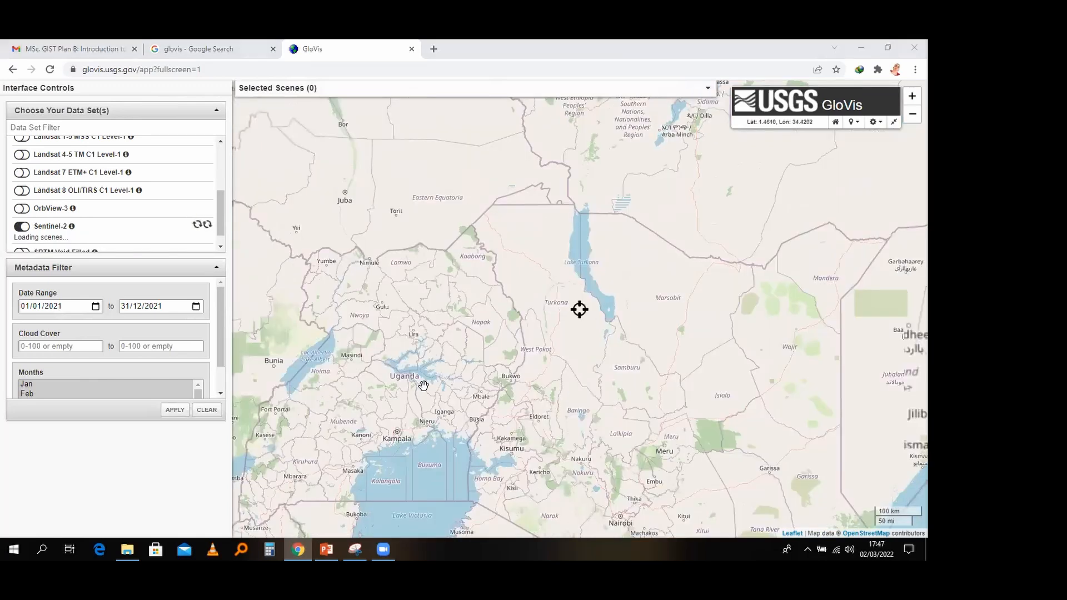
pyautogui.scroll(1, 440, 431)
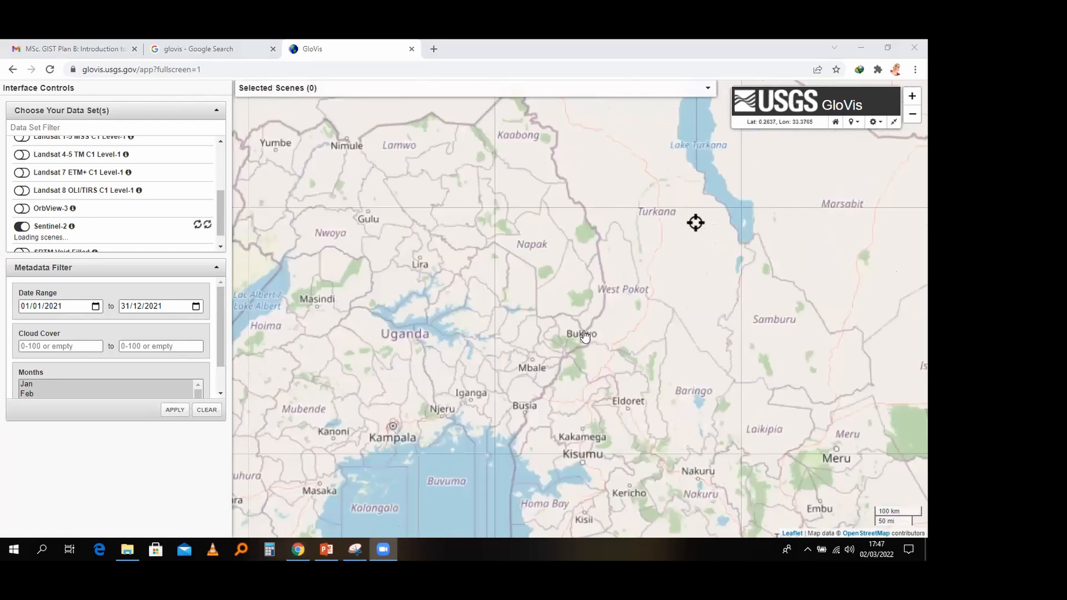
# Step: Apply the date range 01/01/2021 to 31/12/2021 to the Sentinel-2 scenes between Kampala and Jinja
pyautogui.click(568, 332)
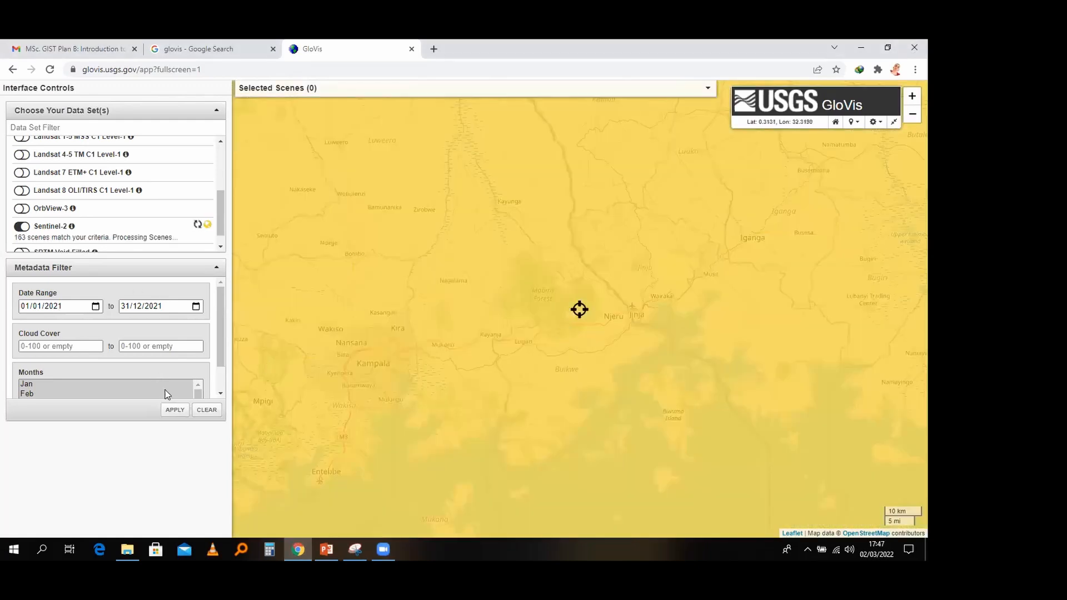
pyautogui.click(185, 413)
pyautogui.click(135, 311)
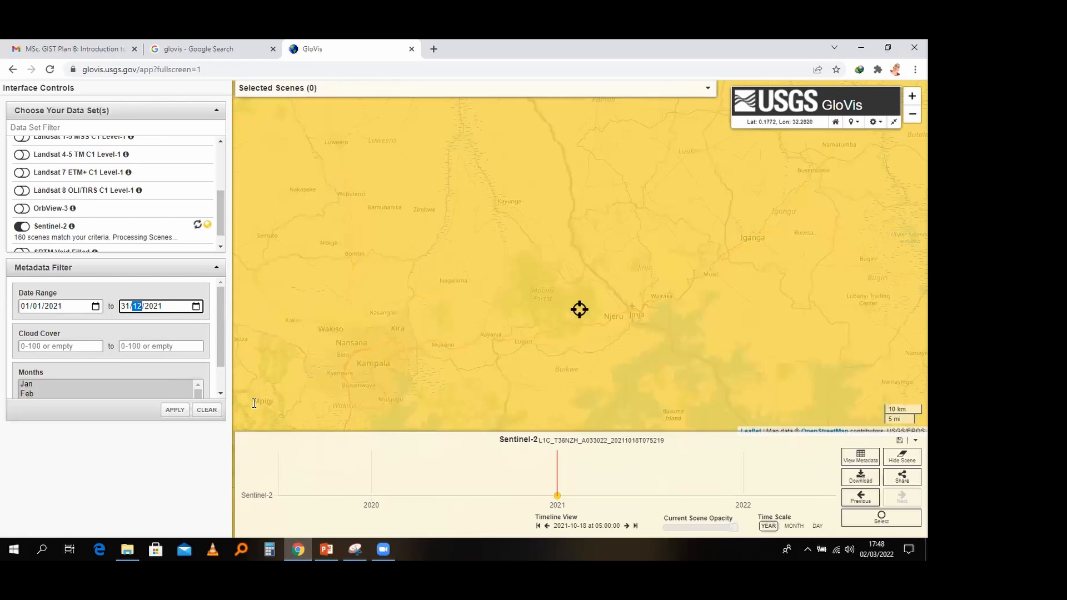
# Step: Set the timeline to the day scale and display the Sentinel-2 scene of tile T36NWF from 16 October 2021
pyautogui.click(793, 528)
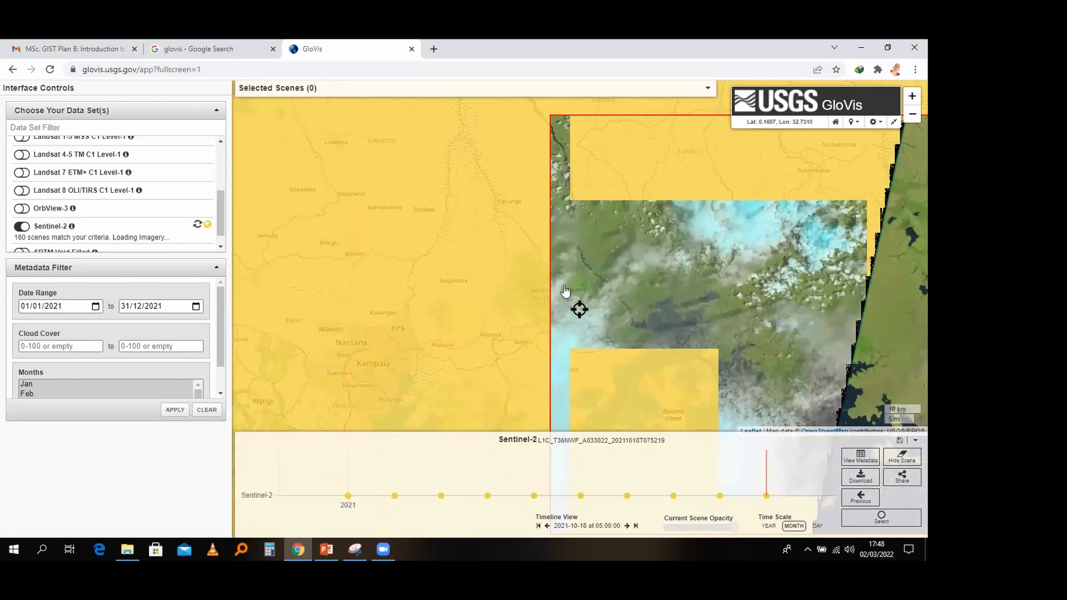
pyautogui.scroll(-3, 565, 290)
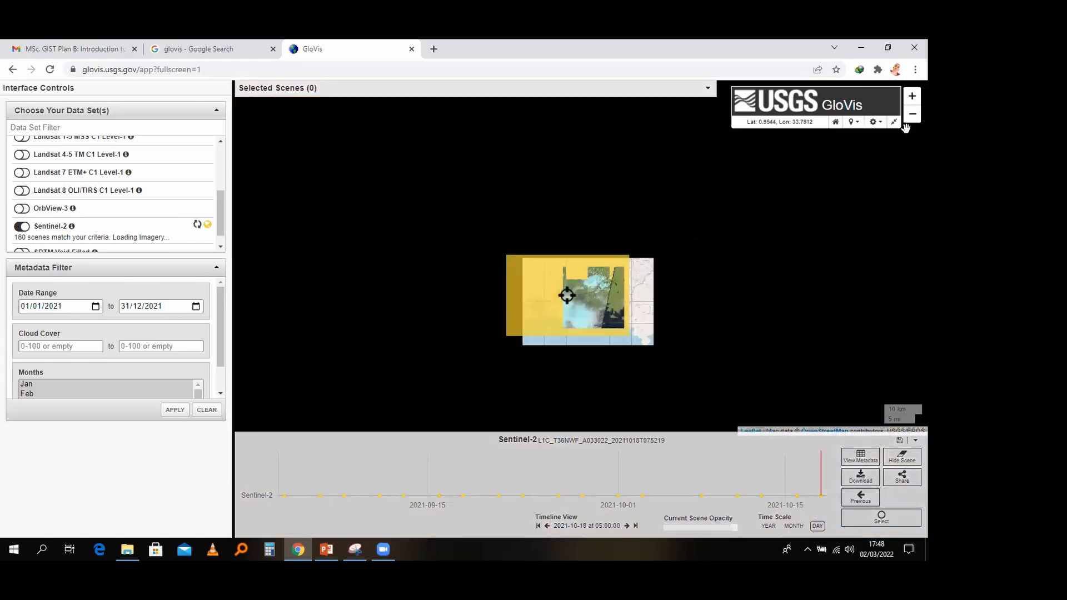
pyautogui.scroll(1, 597, 299)
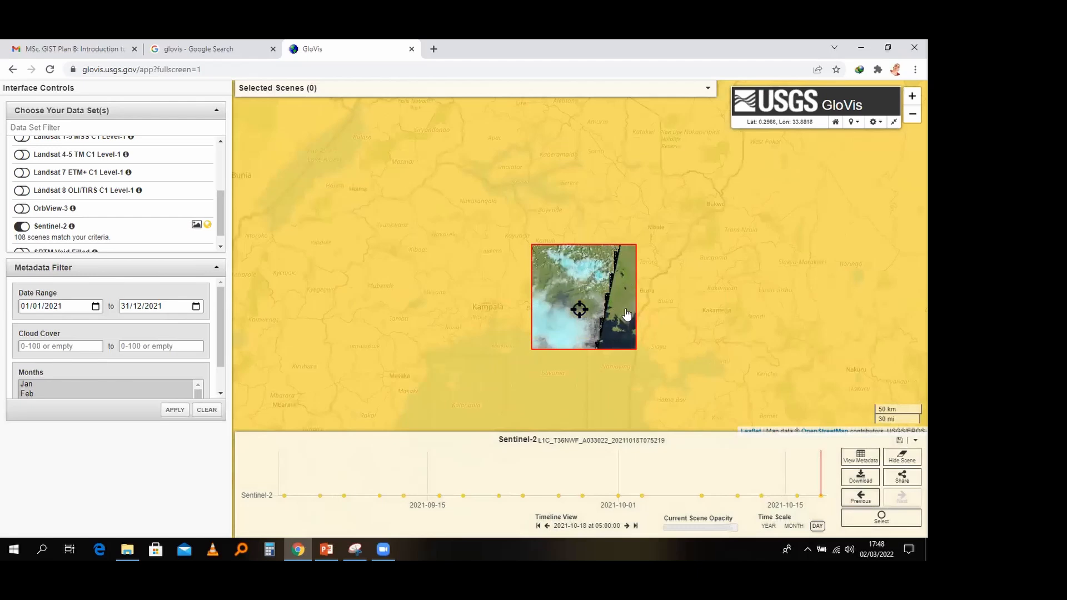
pyautogui.scroll(1, 612, 314)
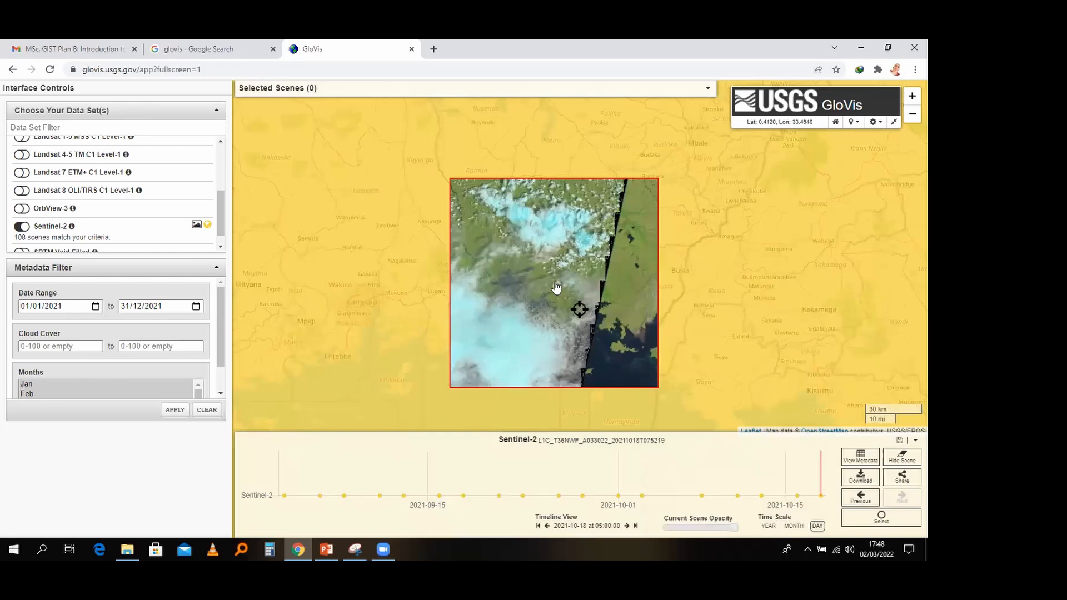
pyautogui.click(821, 496)
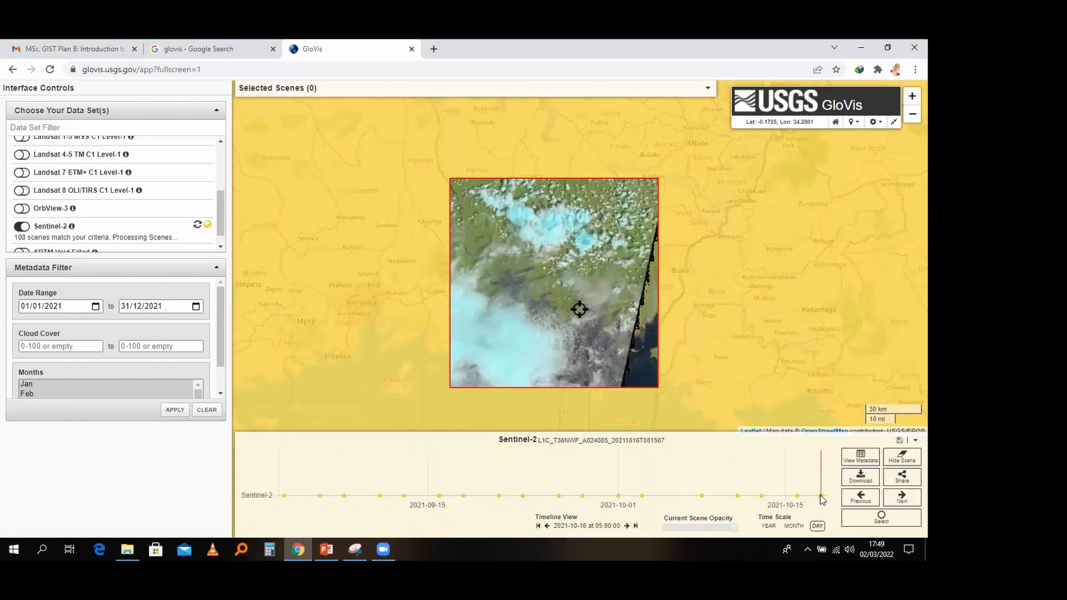
# Step: Examine the acquisition dates, tile number and cloud cover in the metadata of the 16 October 2021 scene
pyautogui.click(859, 459)
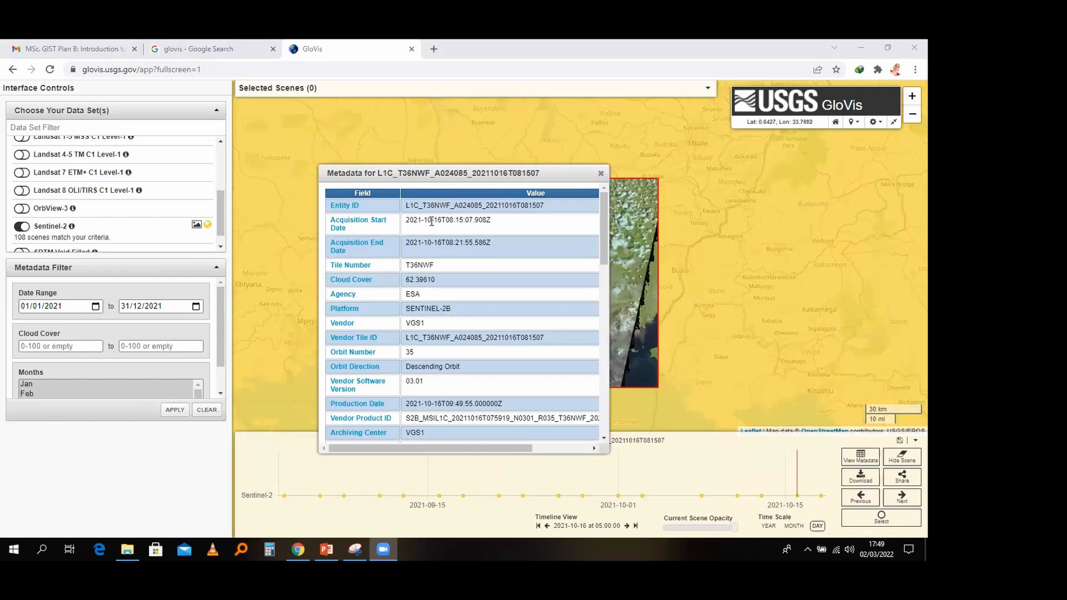
pyautogui.moveTo(406, 220); pyautogui.dragTo(497, 223)
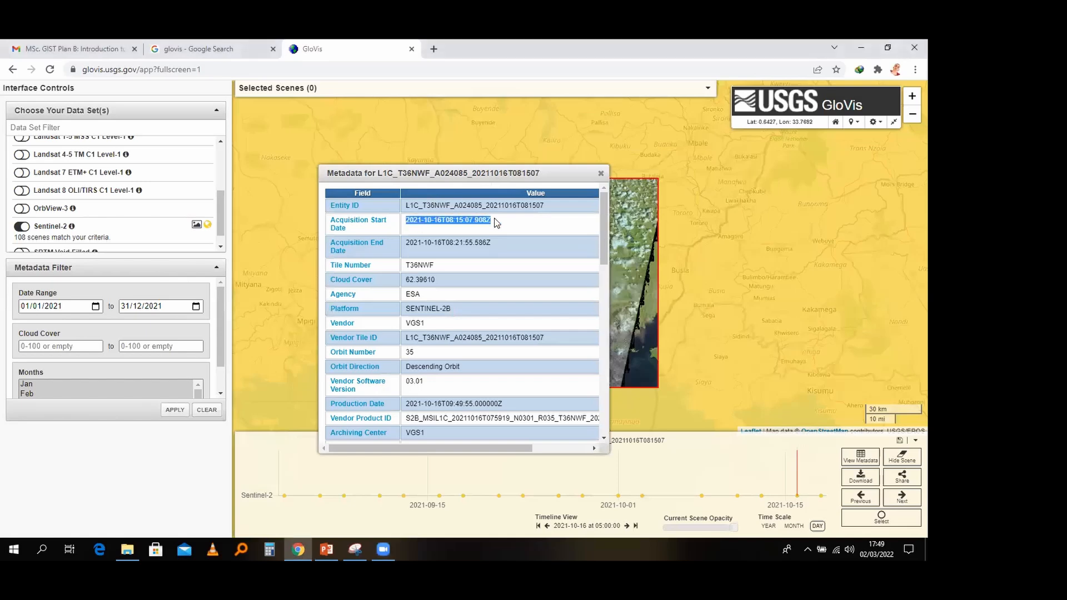
pyautogui.click(418, 266)
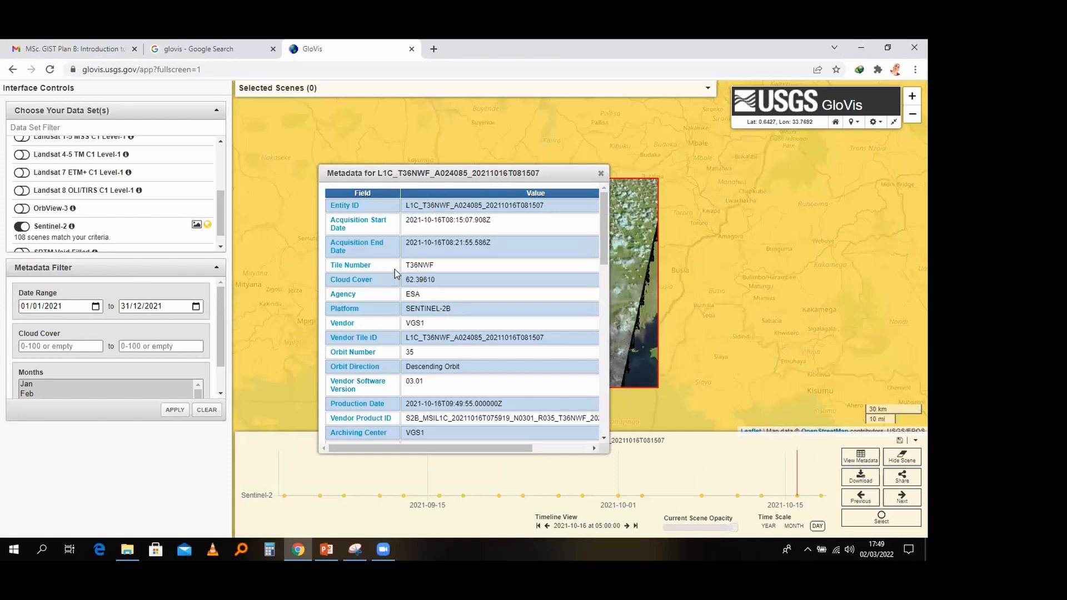
pyautogui.click(601, 174)
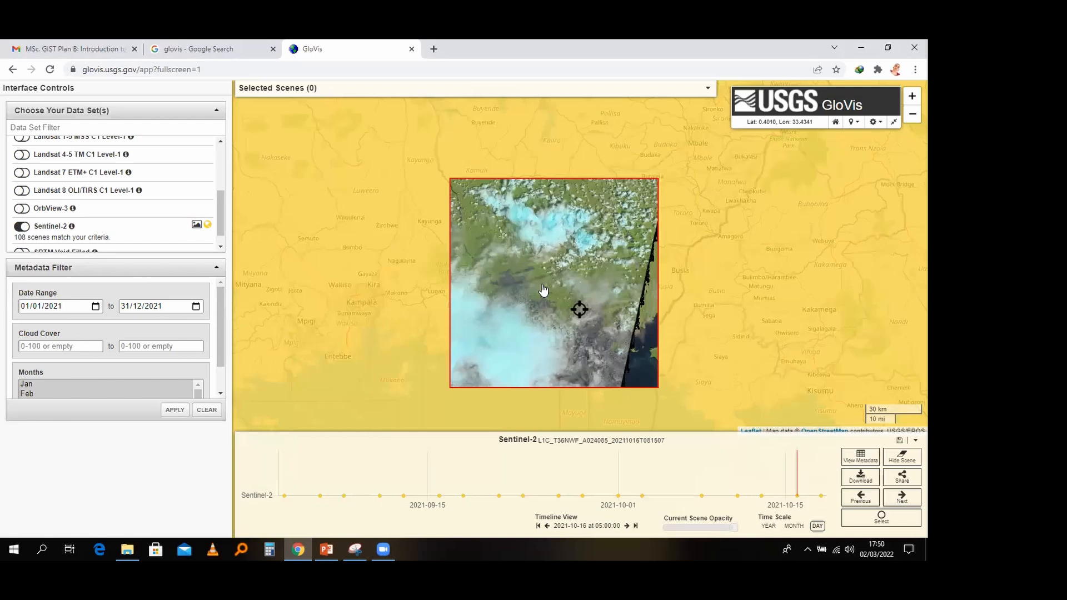
# Step: Apply a cloud cover range of 0 to 10 to the Sentinel-2 metadata filter
pyautogui.click(58, 346)
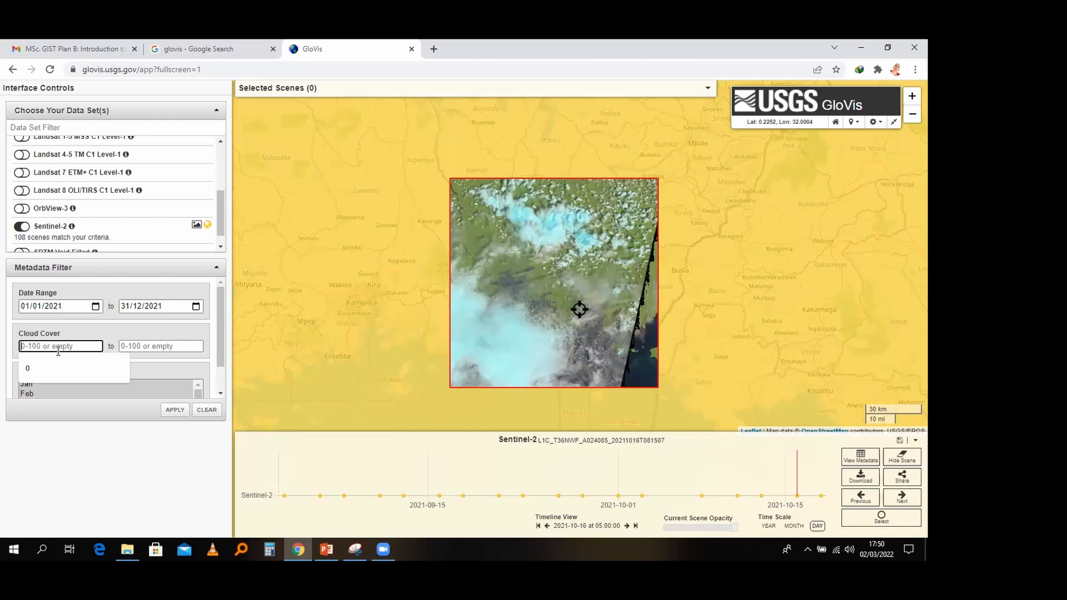
pyautogui.click(58, 370)
pyautogui.click(134, 347)
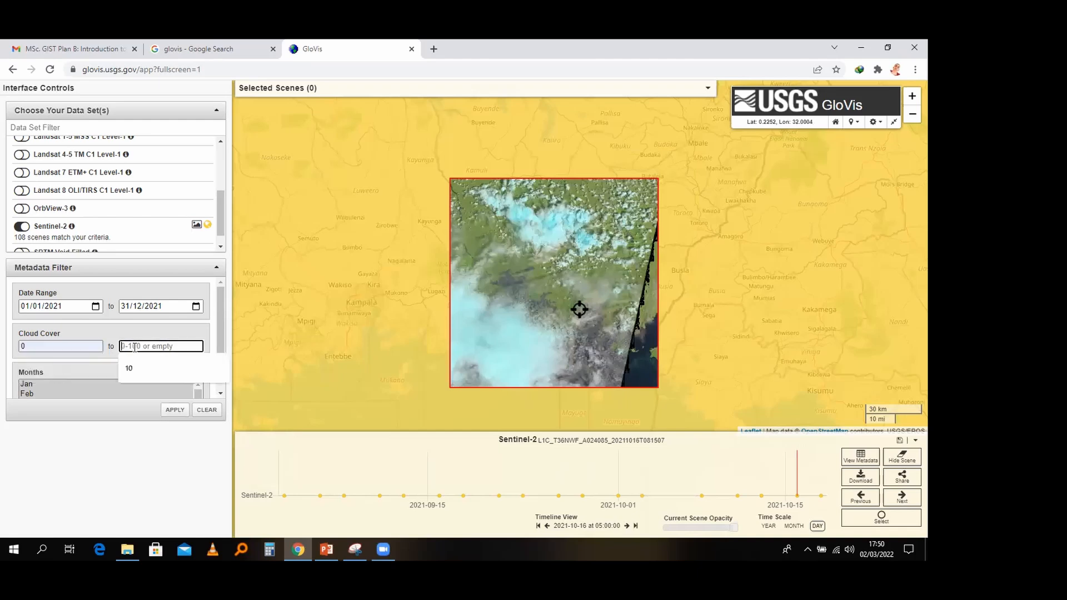
pyautogui.write('10')
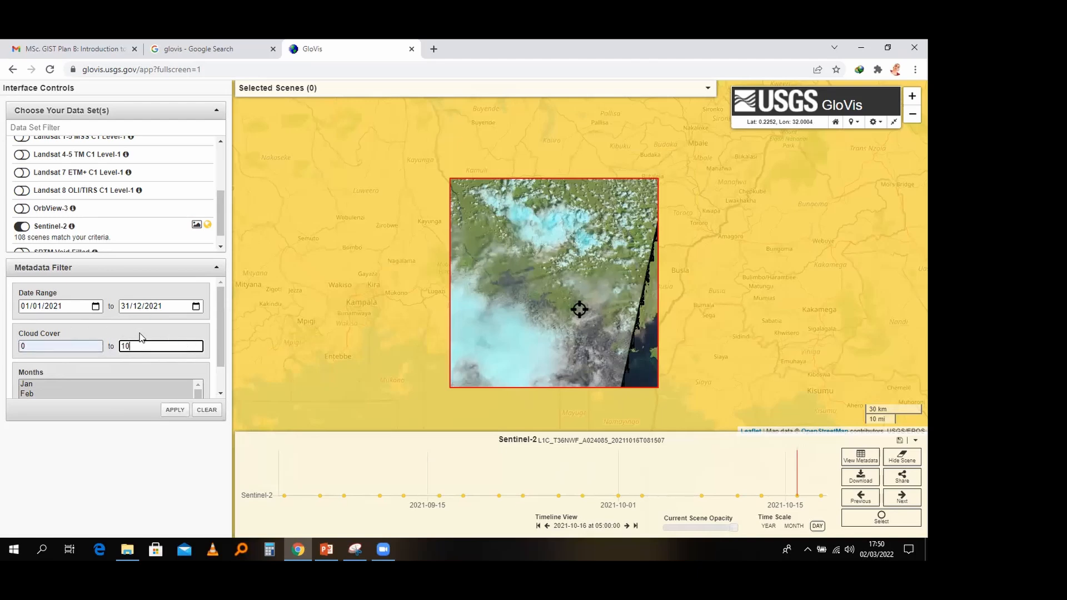
pyautogui.click(174, 411)
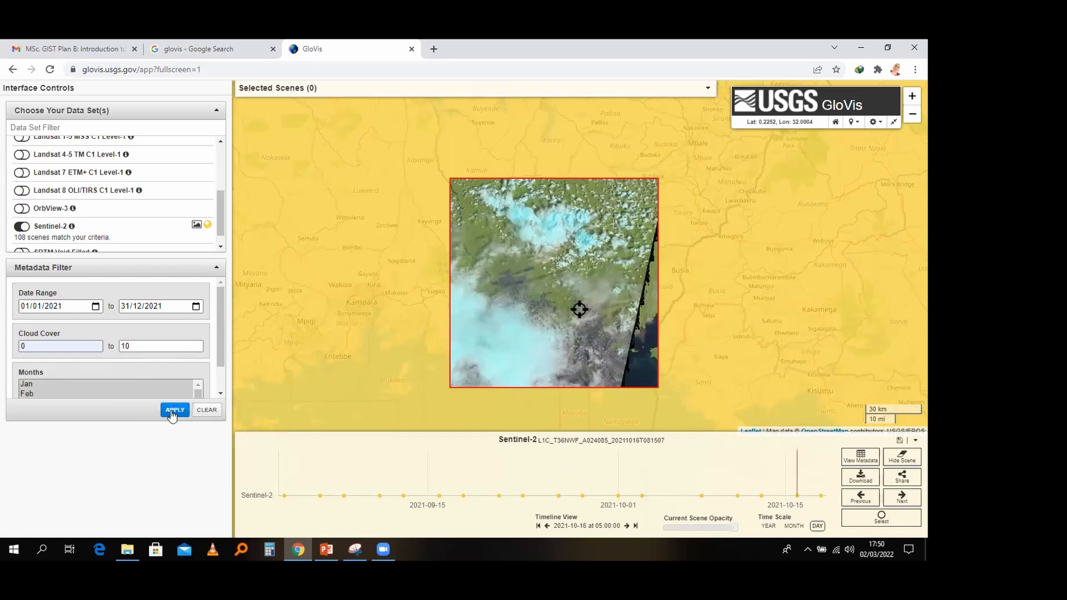
pyautogui.click(172, 414)
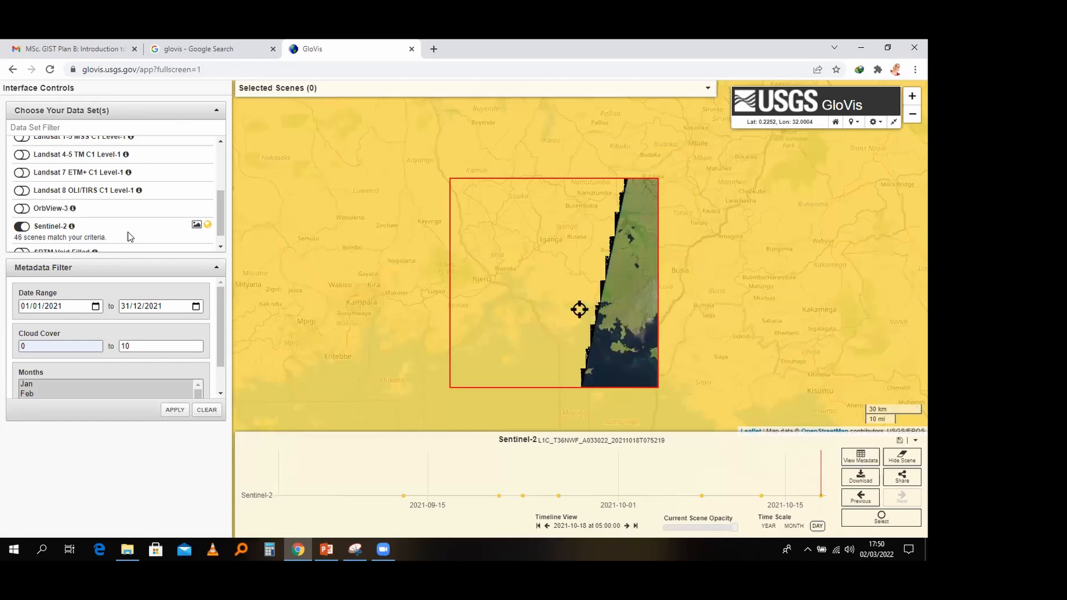
# Step: Go back through the low-cloud scenes of tile T36NWF on the timeline to the one from 26 September 2021
pyautogui.click(762, 496)
pyautogui.scroll(-1, 622, 317)
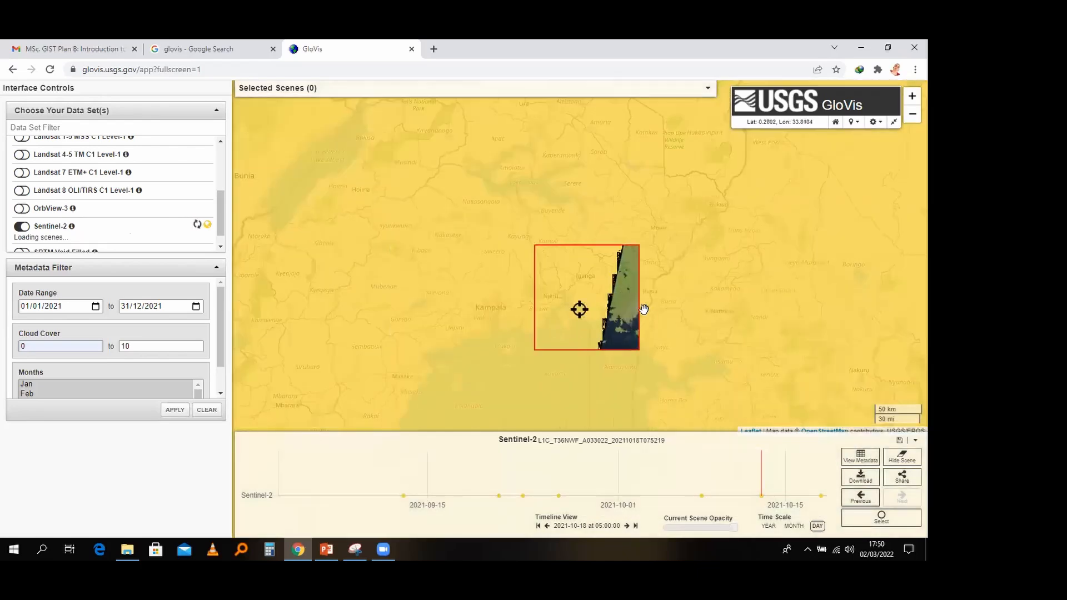
pyautogui.moveTo(642, 319); pyautogui.dragTo(565, 320)
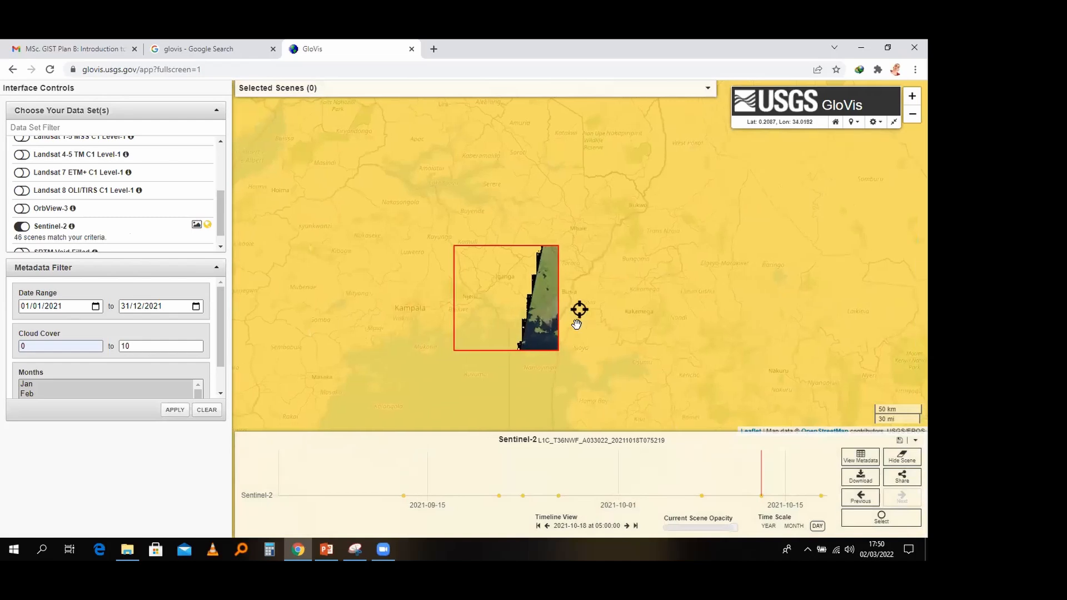
pyautogui.click(702, 496)
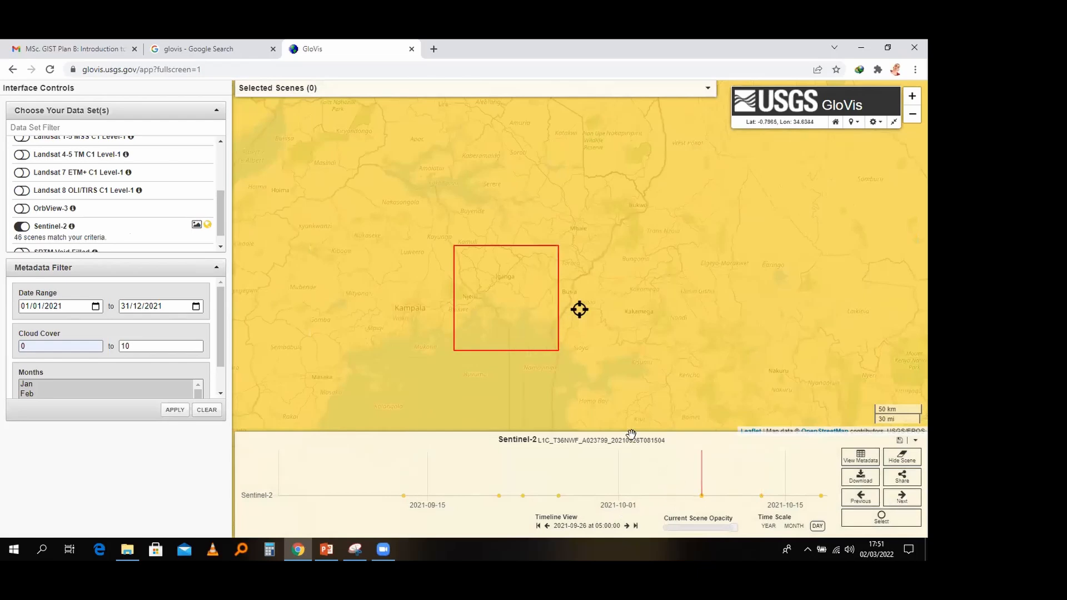
pyautogui.moveTo(606, 396); pyautogui.dragTo(636, 396)
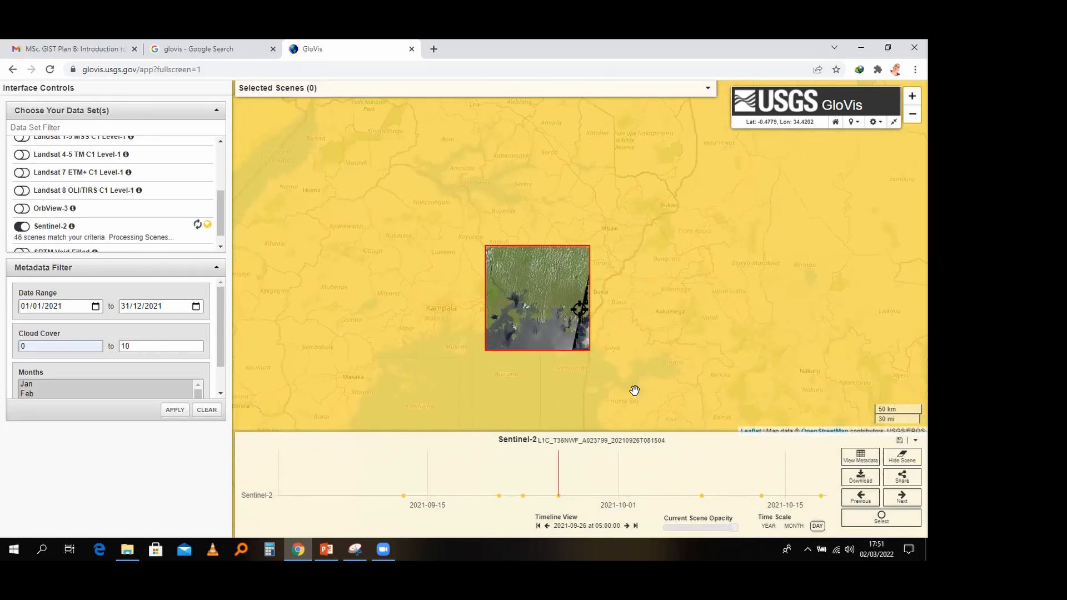
# Step: Open the download options for the 26 September 2021 scene and compare the L1C JPEG2000 tile with the full-resolution GeoTIFF browse option
pyautogui.click(859, 476)
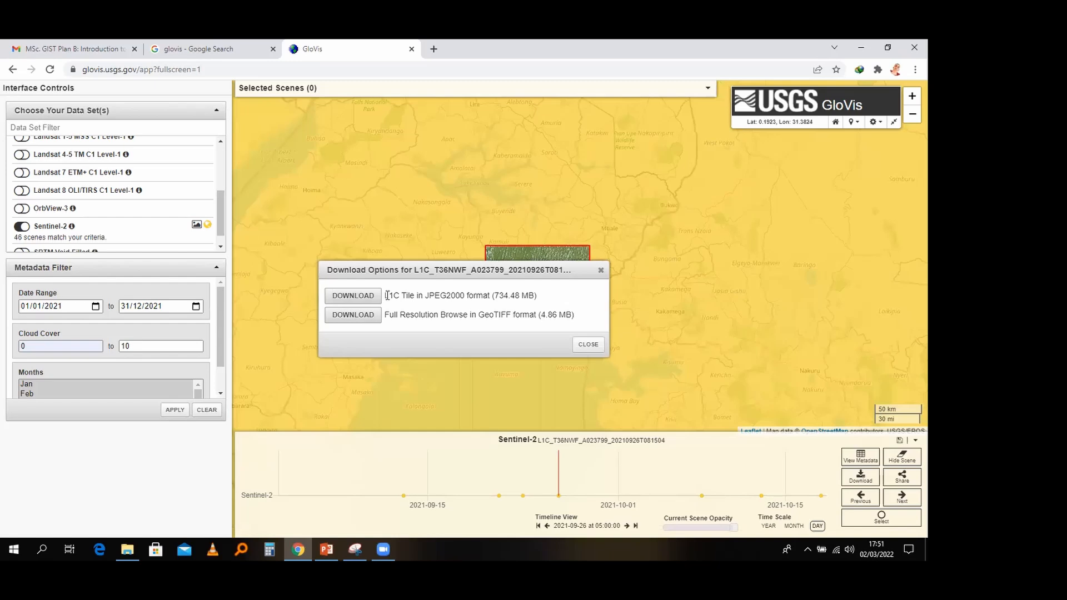
pyautogui.moveTo(388, 295); pyautogui.dragTo(536, 291)
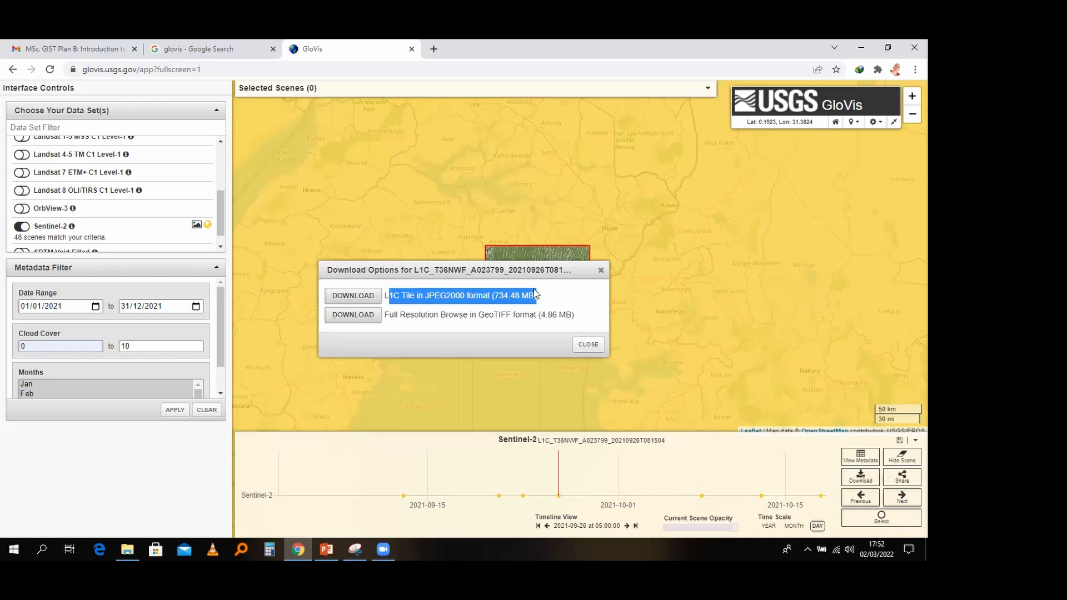
pyautogui.click(489, 325)
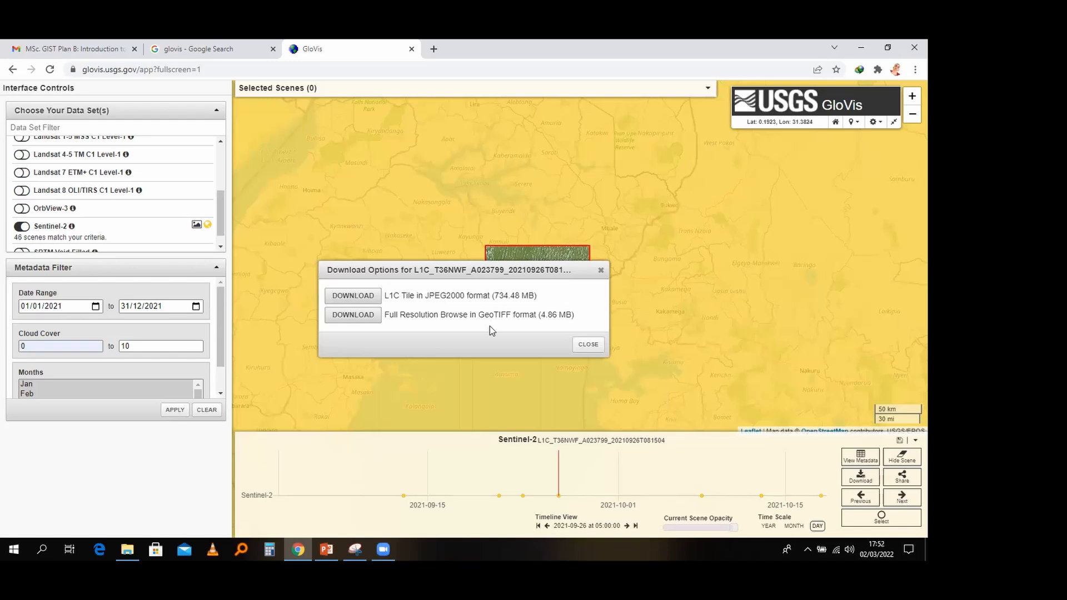
pyautogui.moveTo(580, 316); pyautogui.dragTo(446, 317)
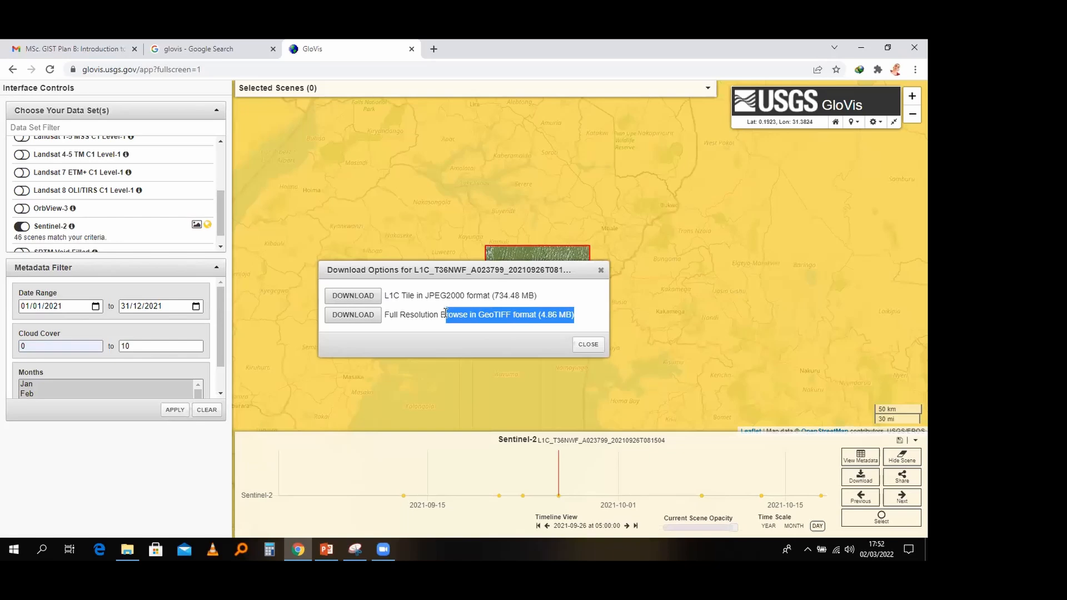
pyautogui.click(463, 293)
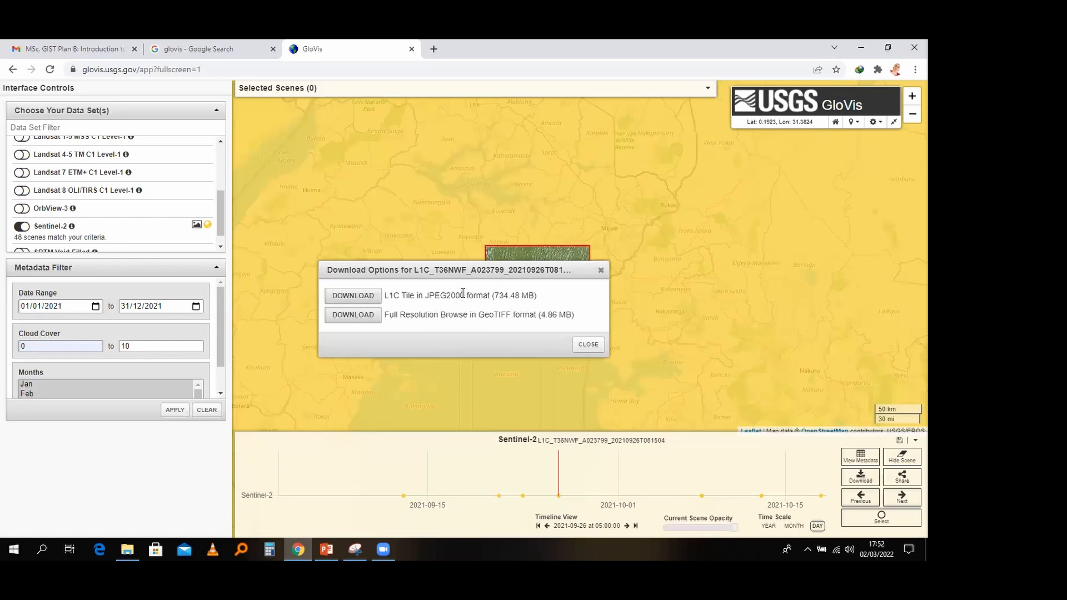
pyautogui.moveTo(536, 295); pyautogui.dragTo(395, 296)
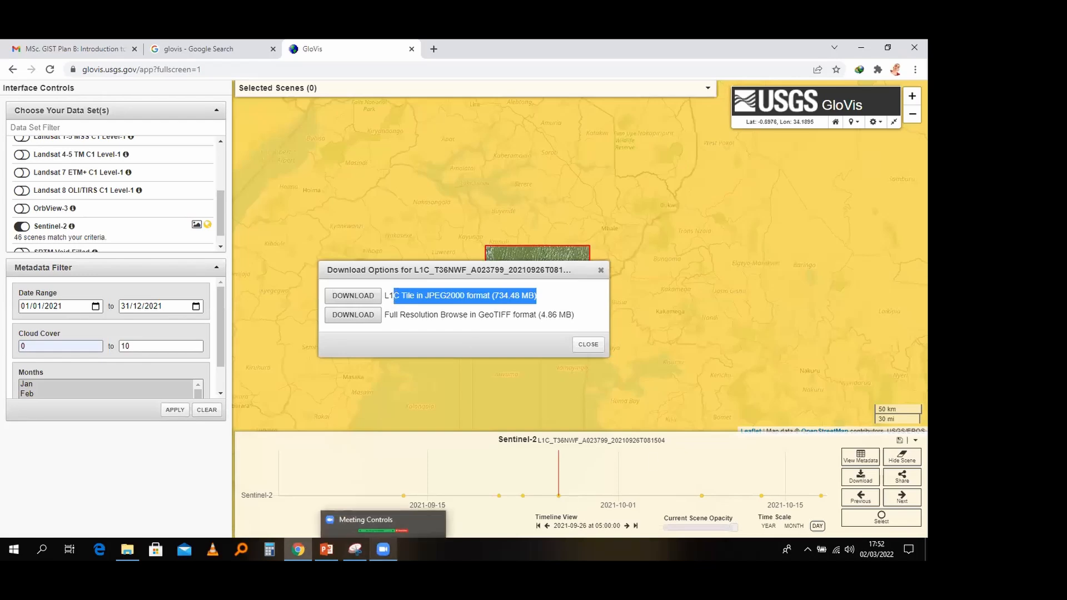
pyautogui.click(383, 549)
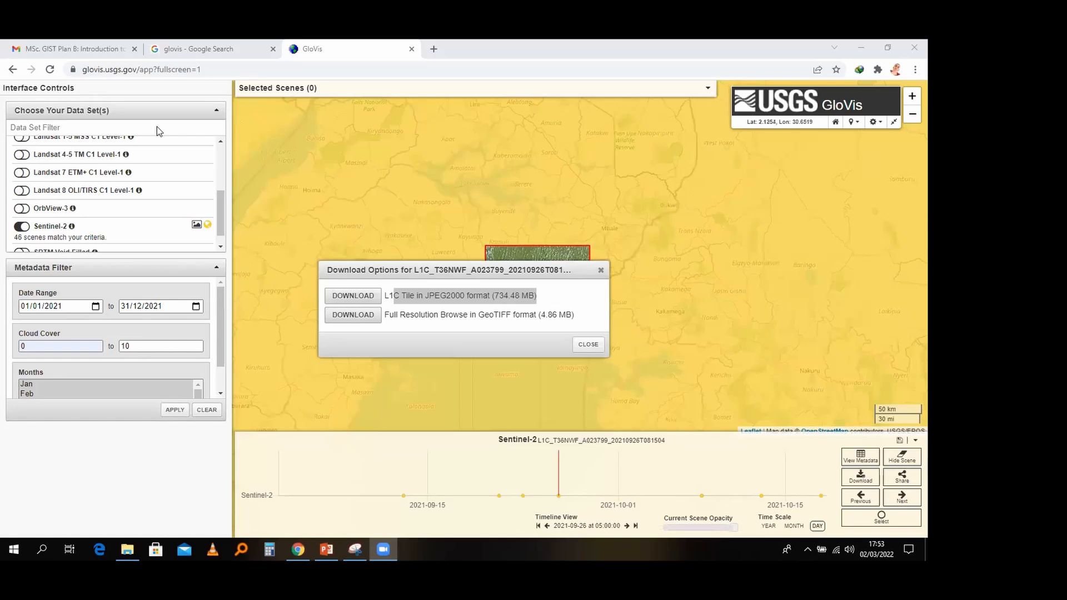
pyautogui.scroll(5, 161, 178)
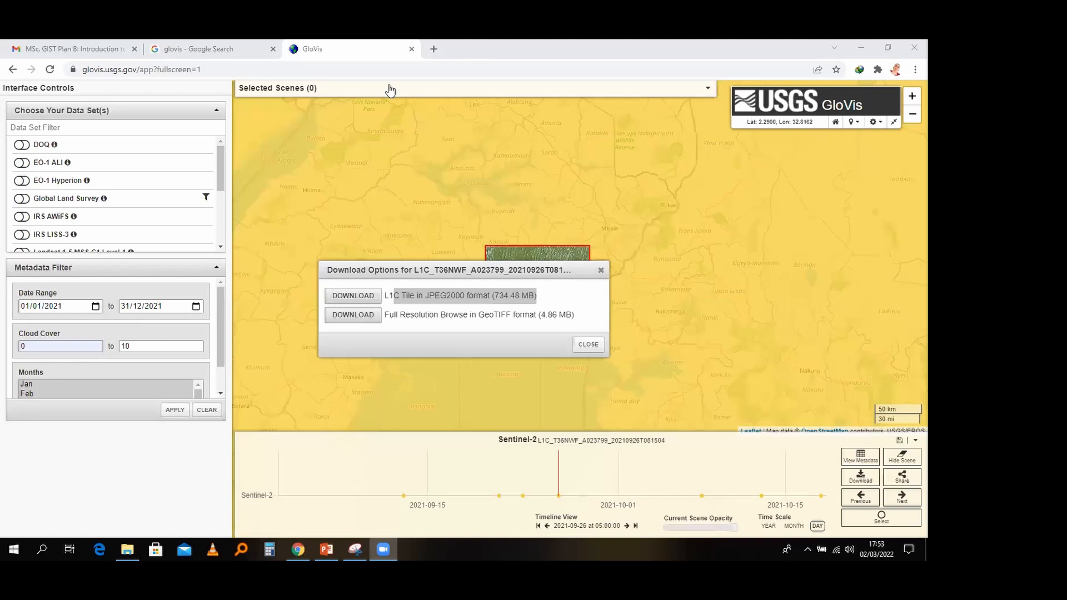
pyautogui.click(555, 293)
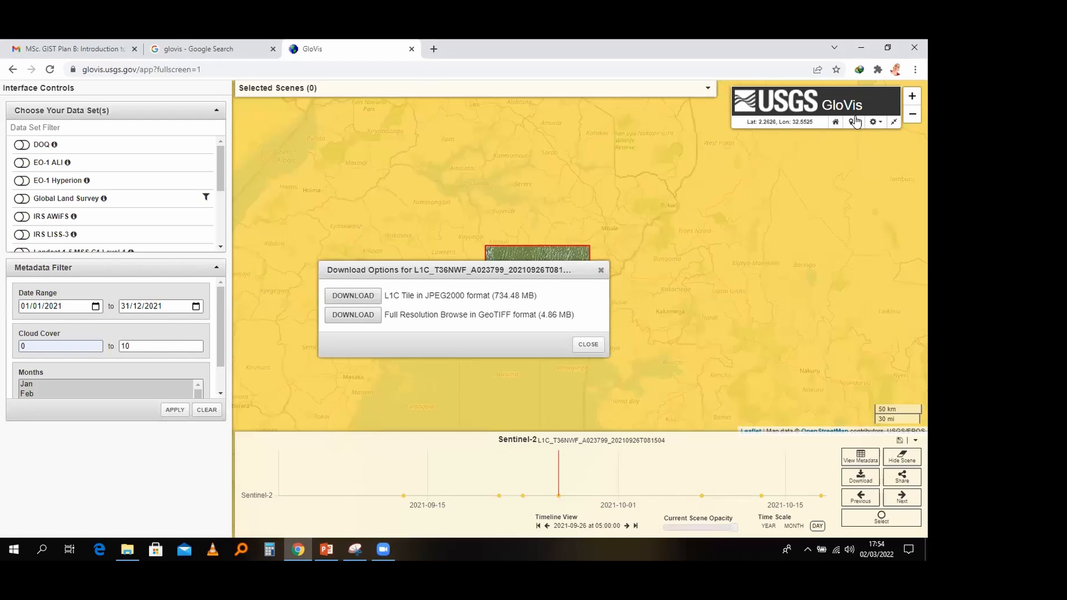
# Step: Switch to File Explorer at the Wednesday_2_03_2022 folder and maximize its window
pyautogui.hotkey('alt', 'Tab')
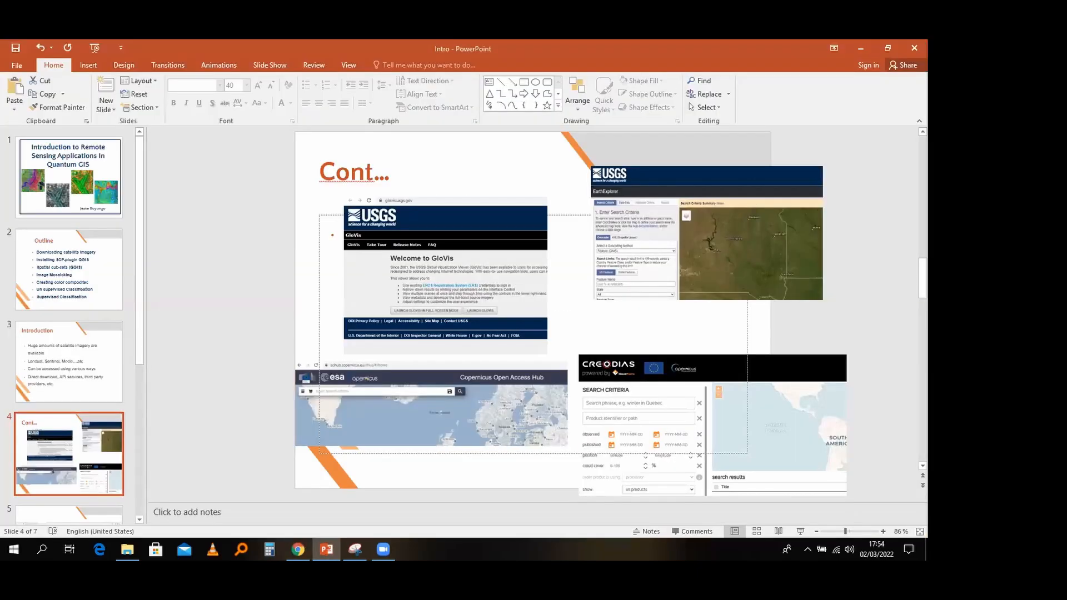
pyautogui.click(127, 550)
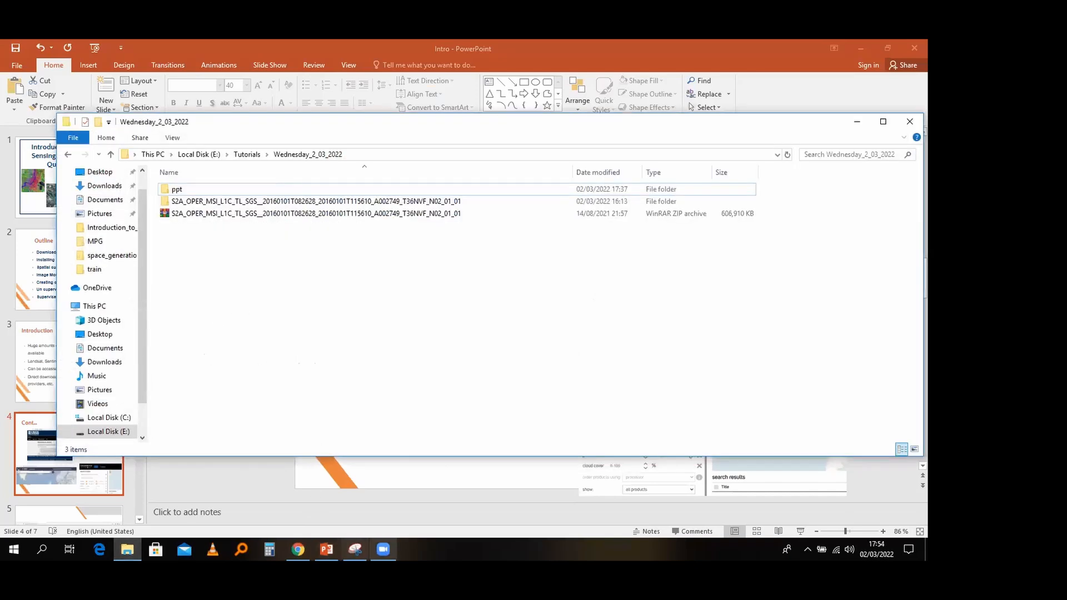
pyautogui.click(384, 549)
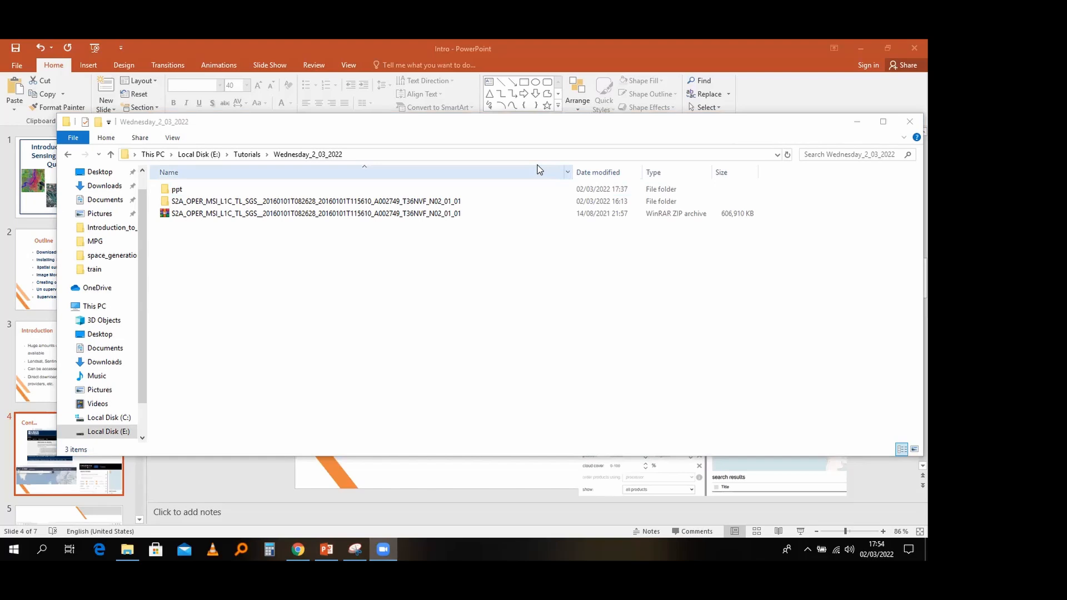
pyautogui.click(892, 122)
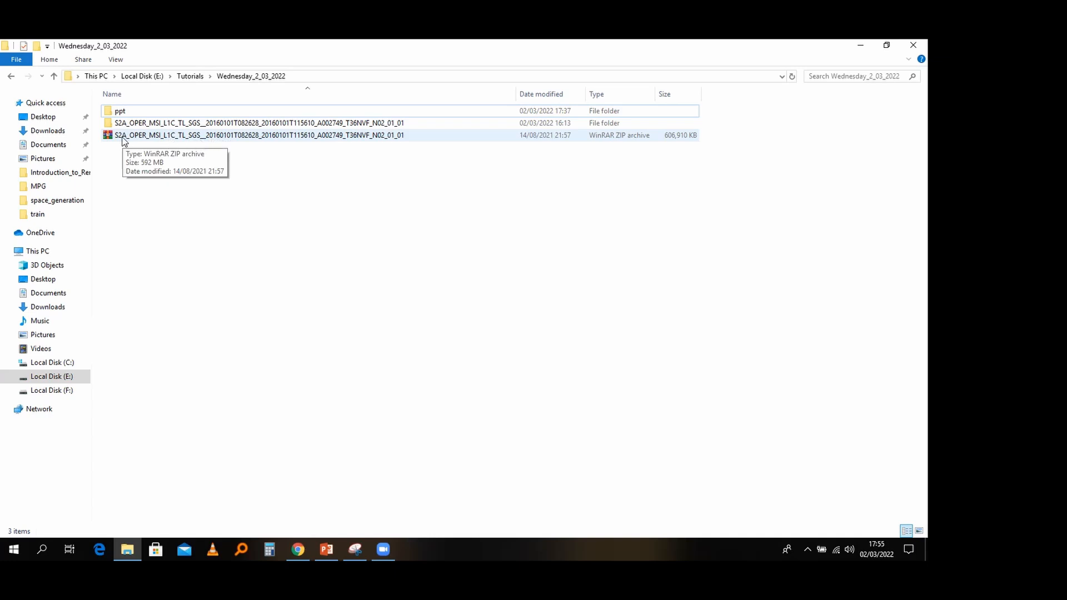
# Step: Open the IMG_DATA folder of the extracted T36NVF Sentinel-2 product, inside its .SAFE and GRANULE folders
pyautogui.doubleClick(171, 124)
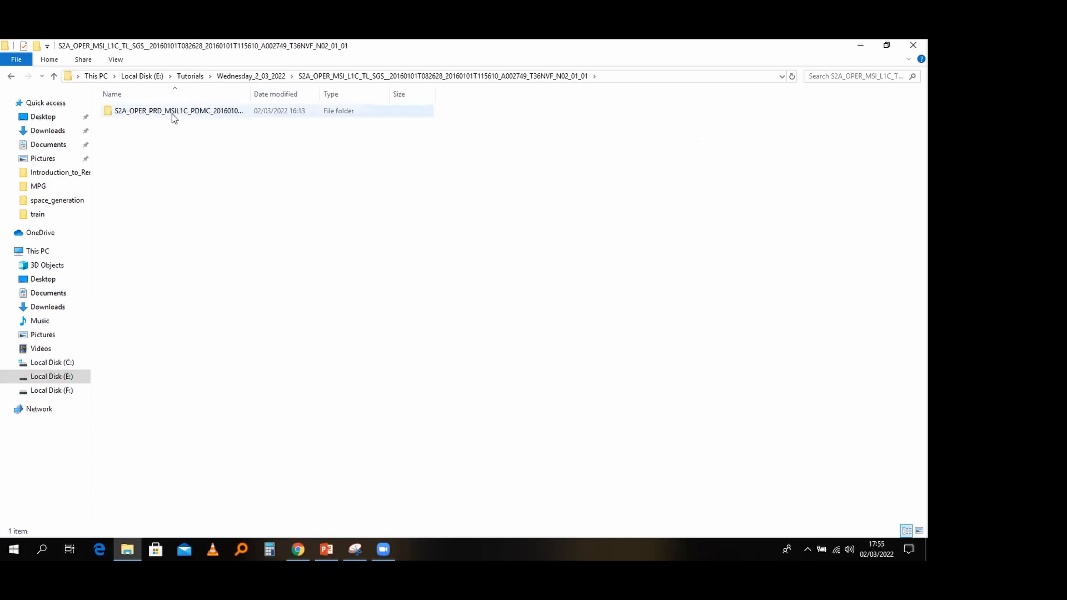
pyautogui.doubleClick(172, 113)
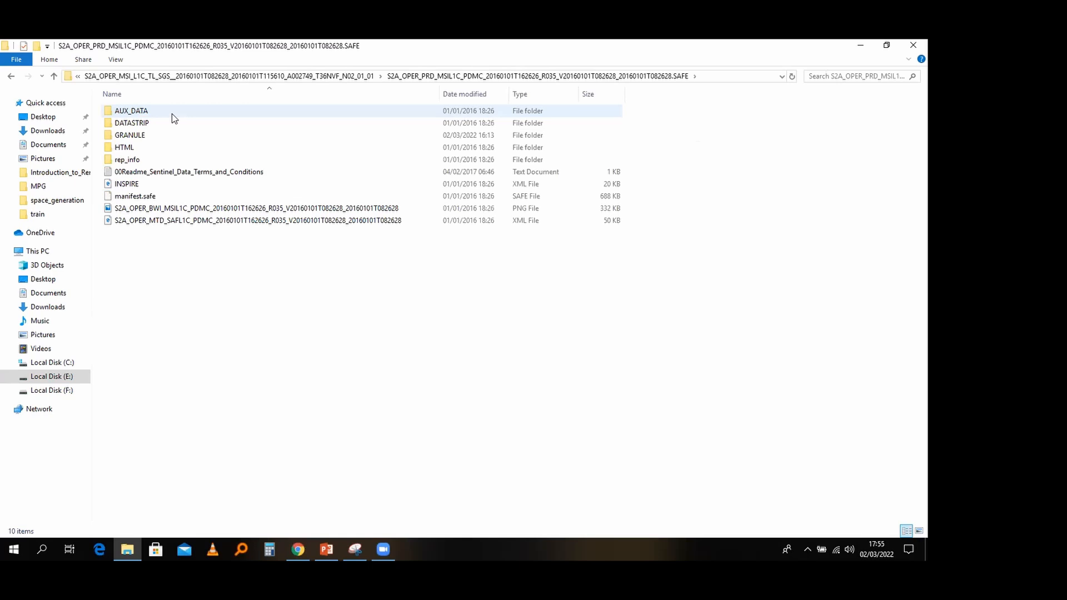
pyautogui.doubleClick(199, 130)
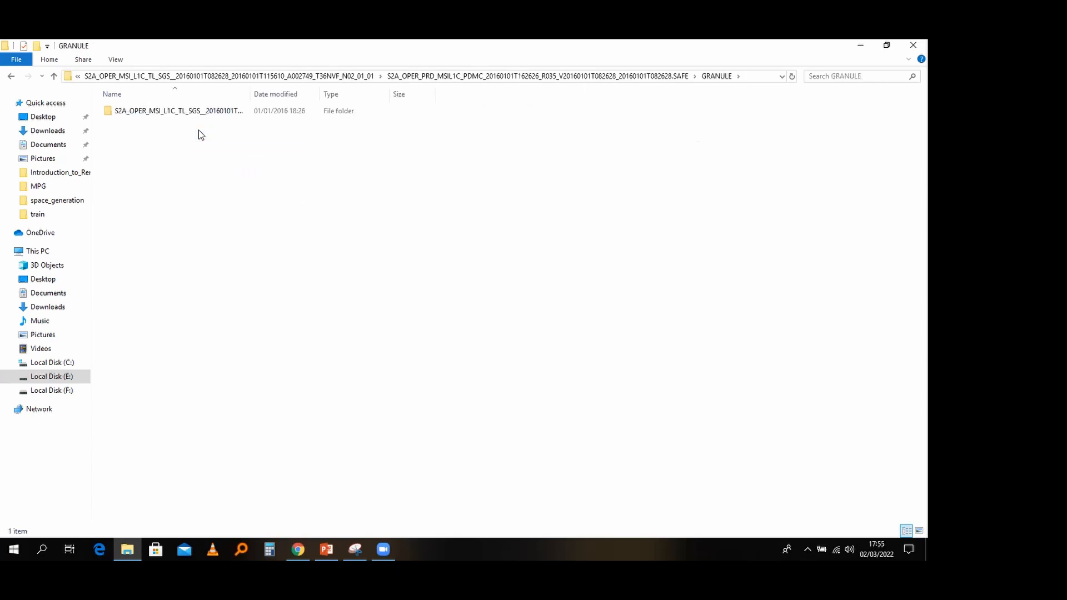
pyautogui.doubleClick(199, 114)
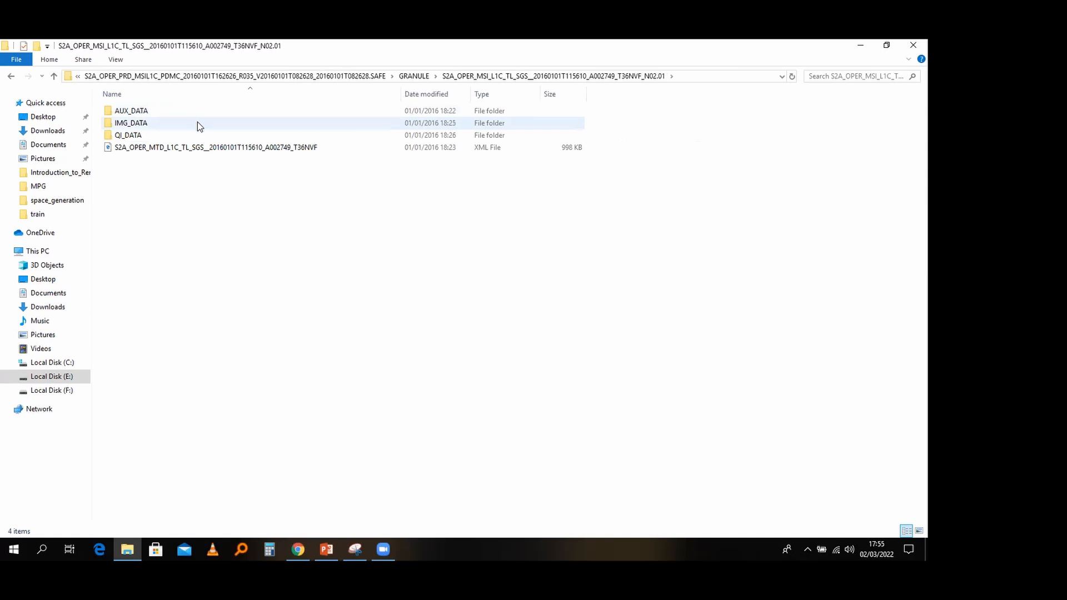
pyautogui.doubleClick(198, 123)
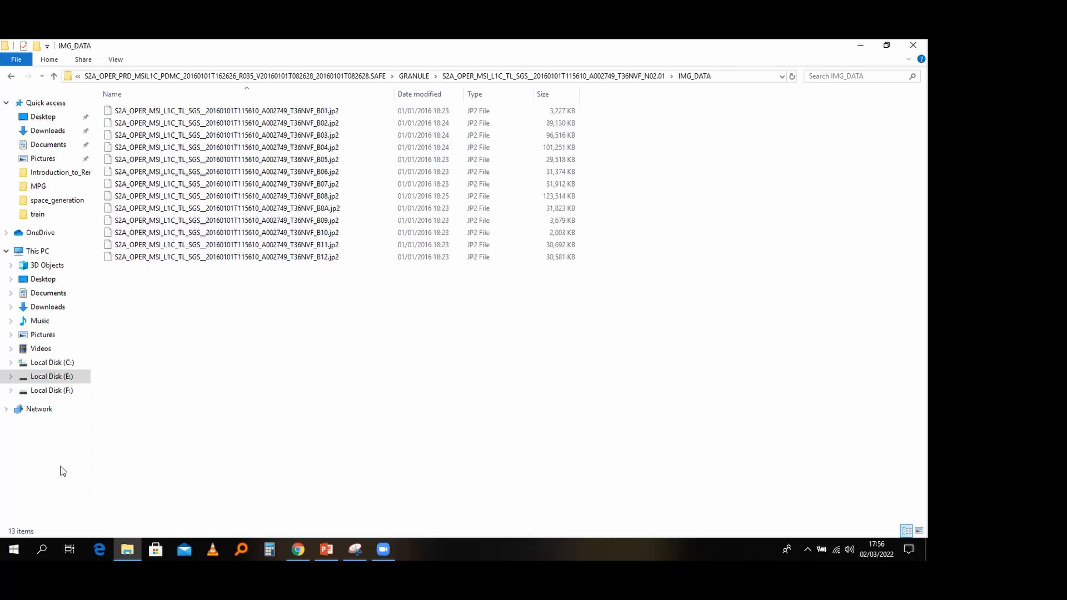
# Step: Search the computer for qgis and launch QGIS3
pyautogui.click(41, 550)
pyautogui.write('qgis')
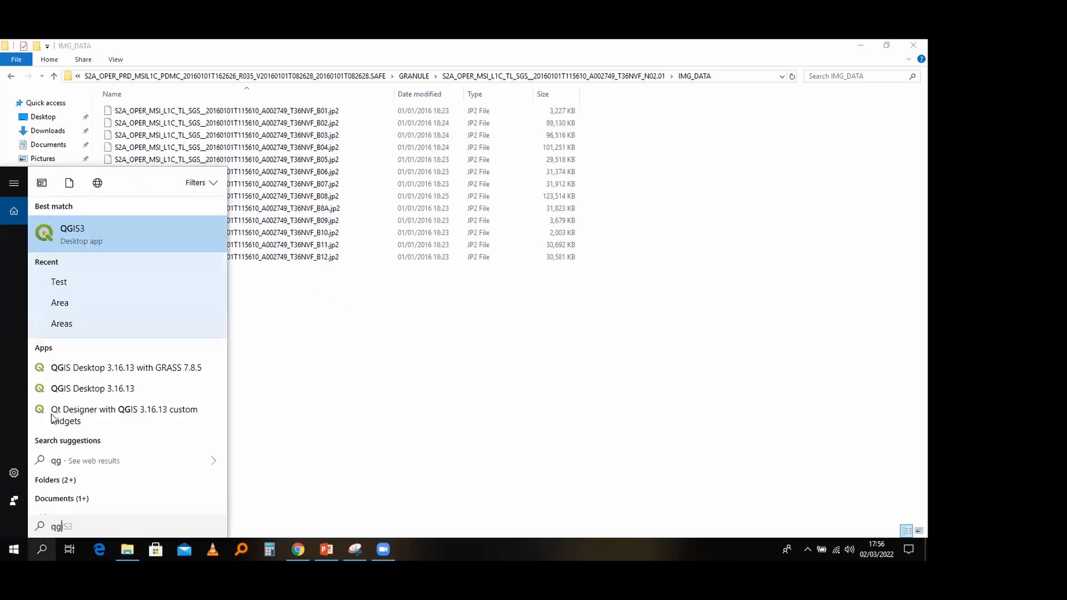
pyautogui.press('Return')
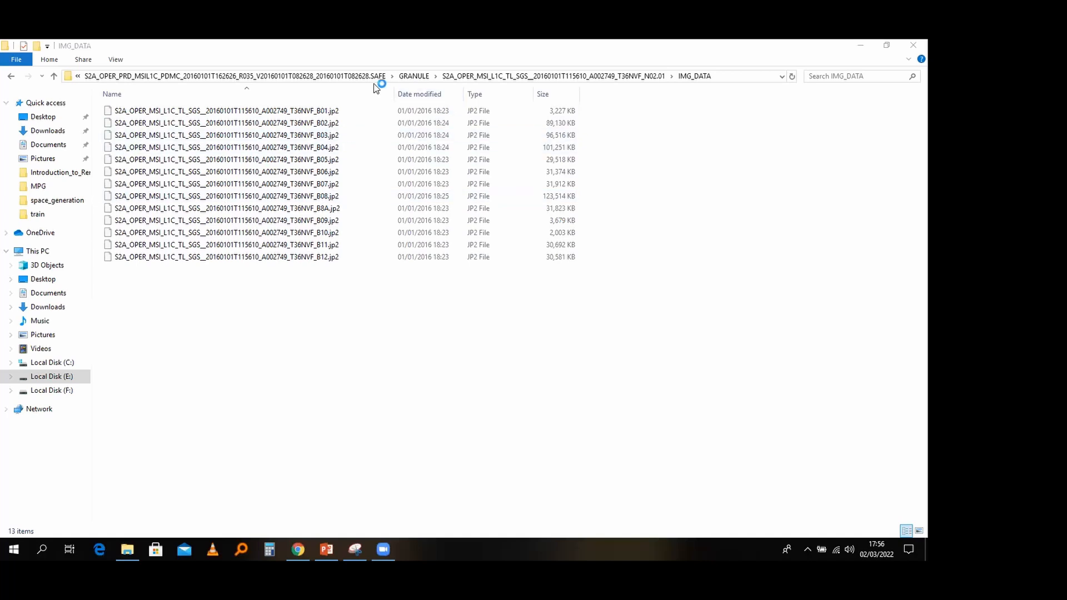
# Step: Retrace the folder path from Local Disk (E:) through Tutorials and Wednesday_2_03_2022 down to the T36NVF product's band images in IMG_DATA
pyautogui.click(155, 76)
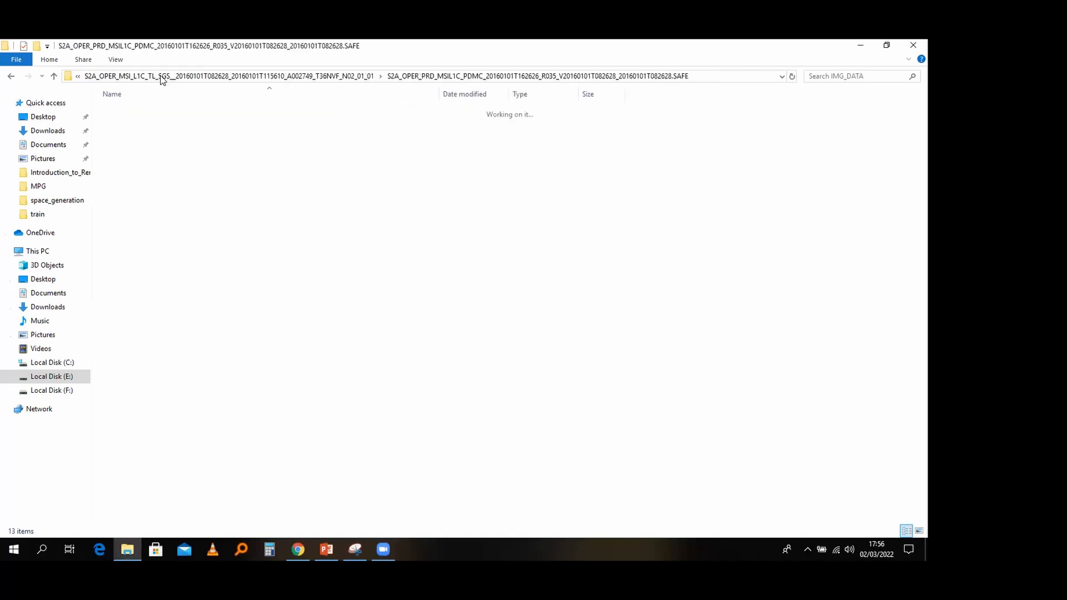
pyautogui.click(125, 76)
pyautogui.click(132, 77)
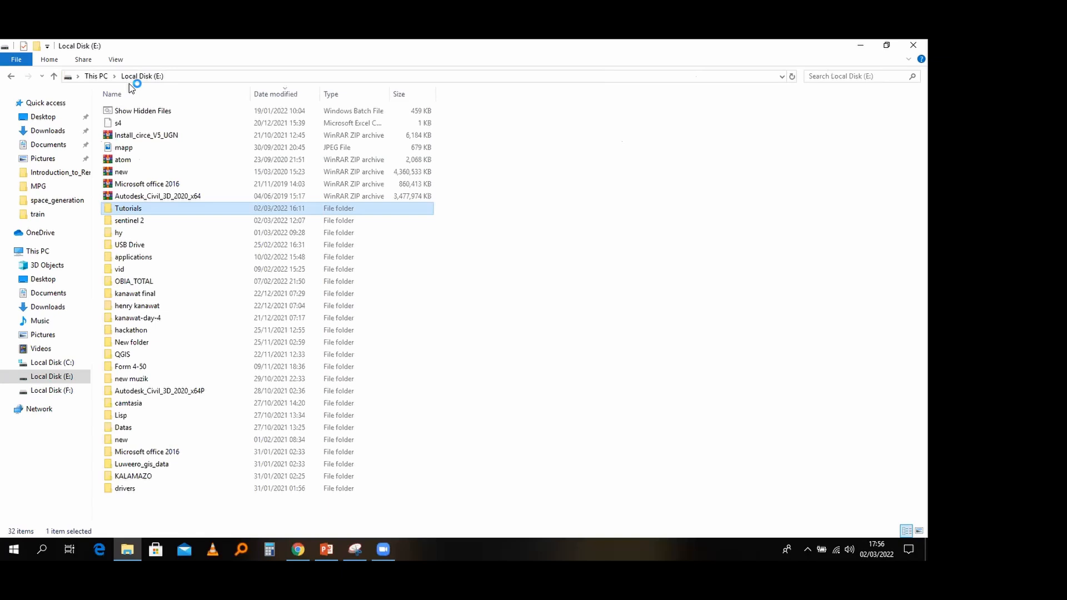
pyautogui.doubleClick(171, 211)
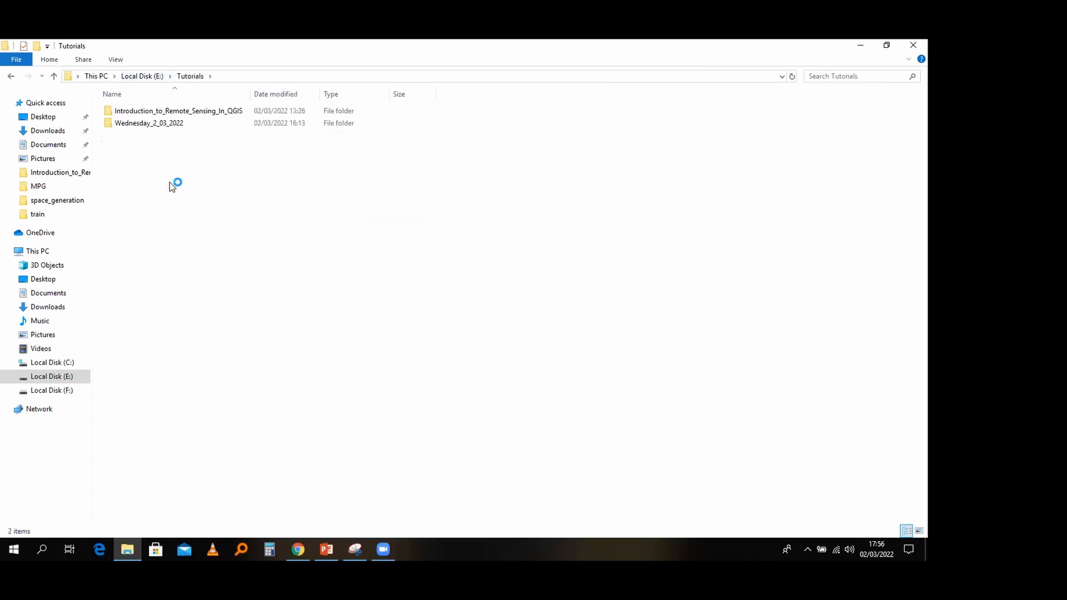
pyautogui.doubleClick(164, 128)
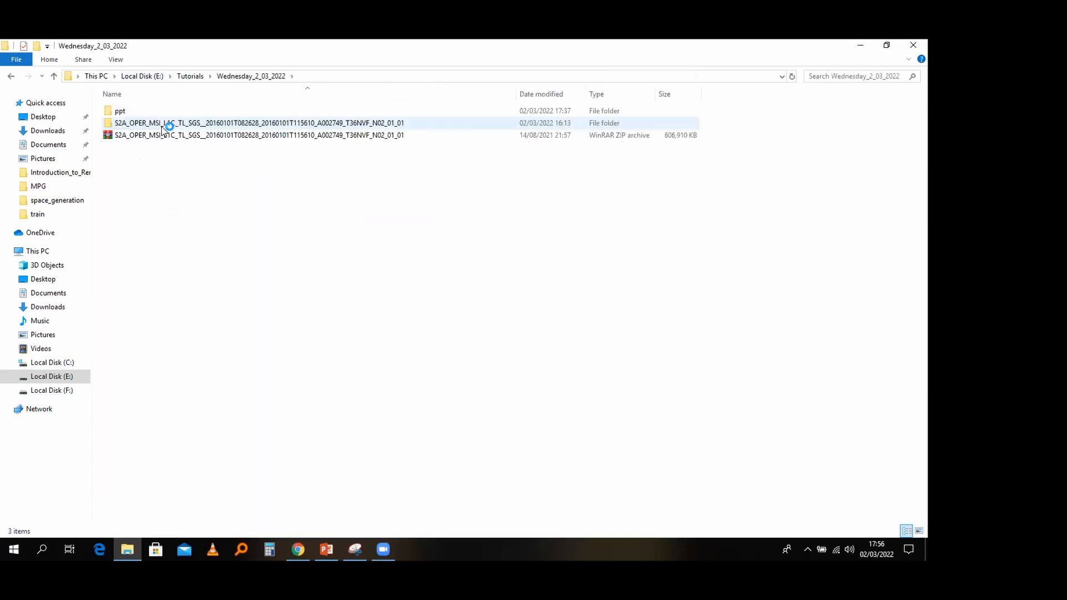
pyautogui.doubleClick(164, 124)
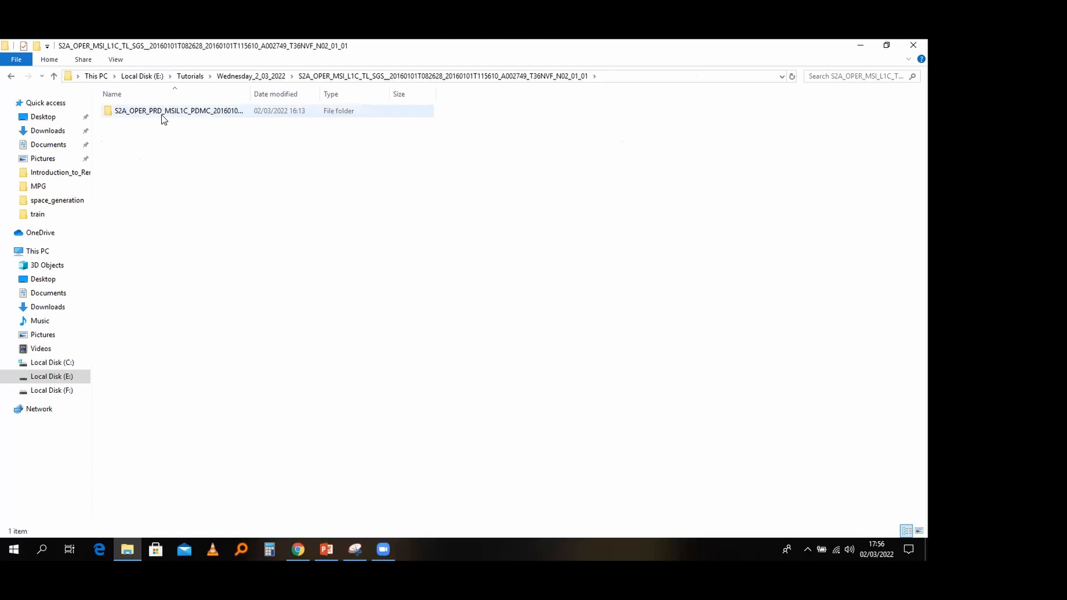
pyautogui.doubleClick(163, 118)
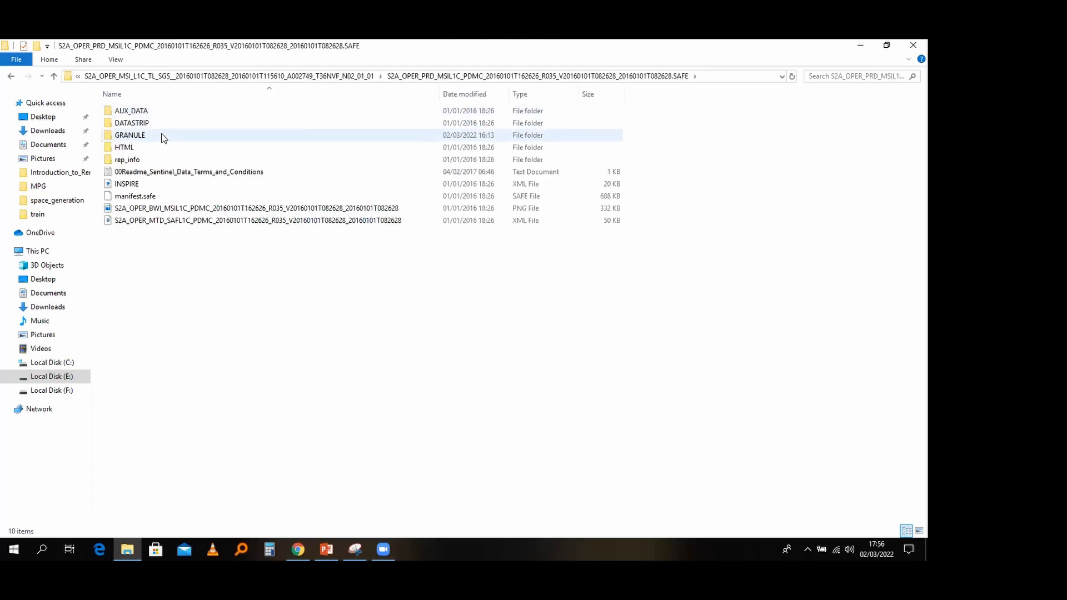
pyautogui.doubleClick(163, 137)
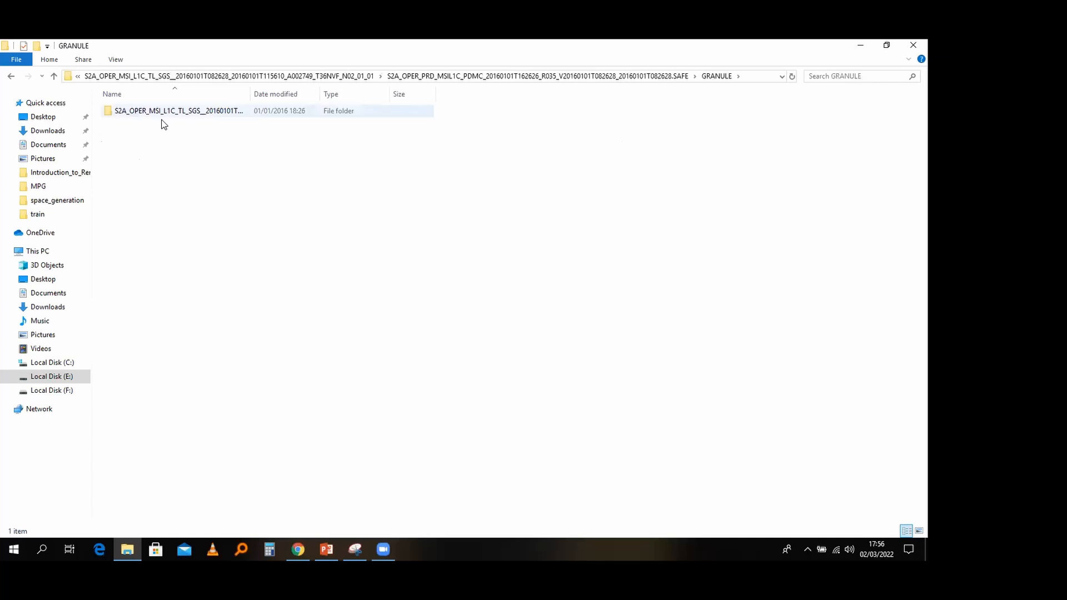
pyautogui.doubleClick(162, 114)
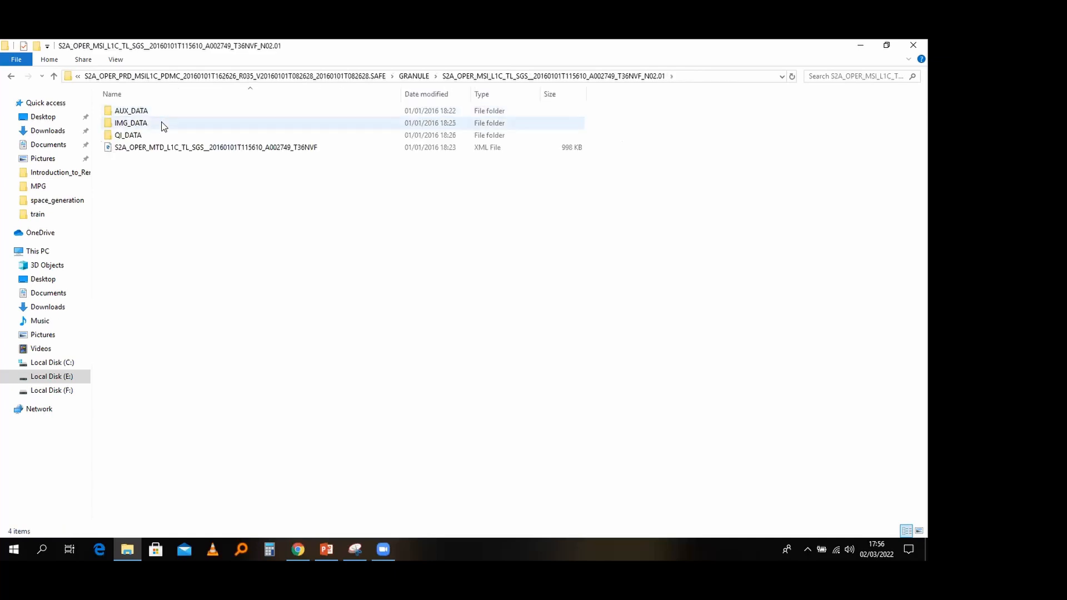
pyautogui.doubleClick(162, 124)
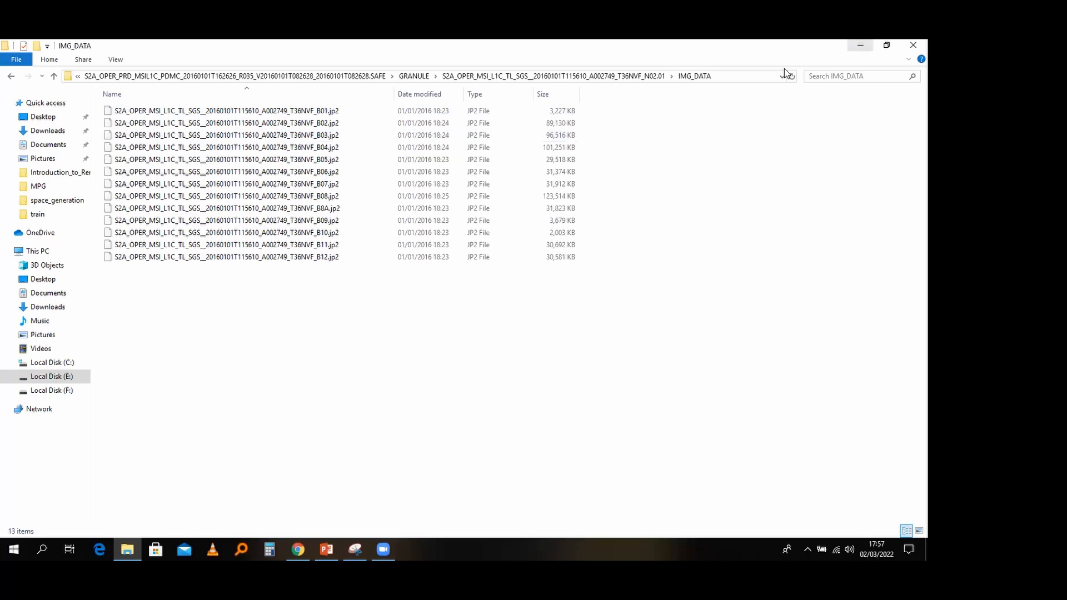
pyautogui.hotkey('alt', 'Tab')
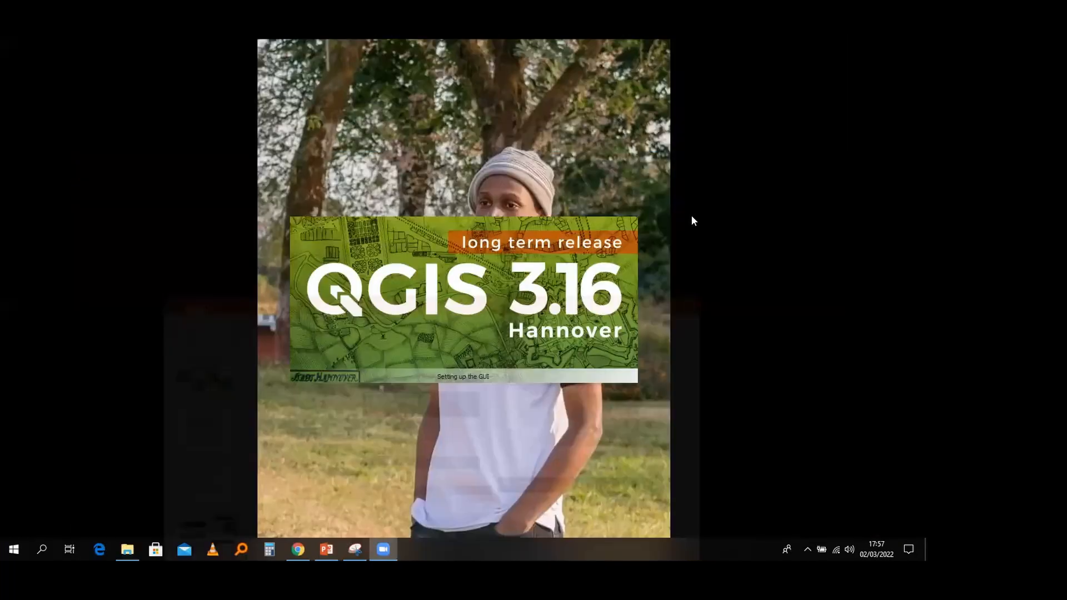
pyautogui.rightClick(686, 182)
pyautogui.click(717, 215)
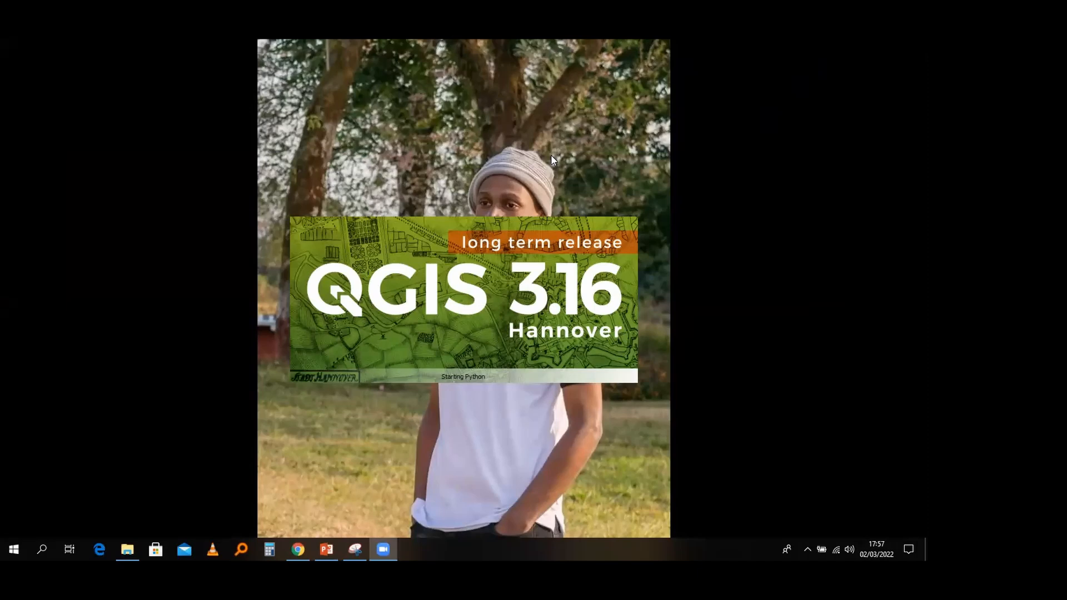
pyautogui.rightClick(514, 150)
pyautogui.click(537, 184)
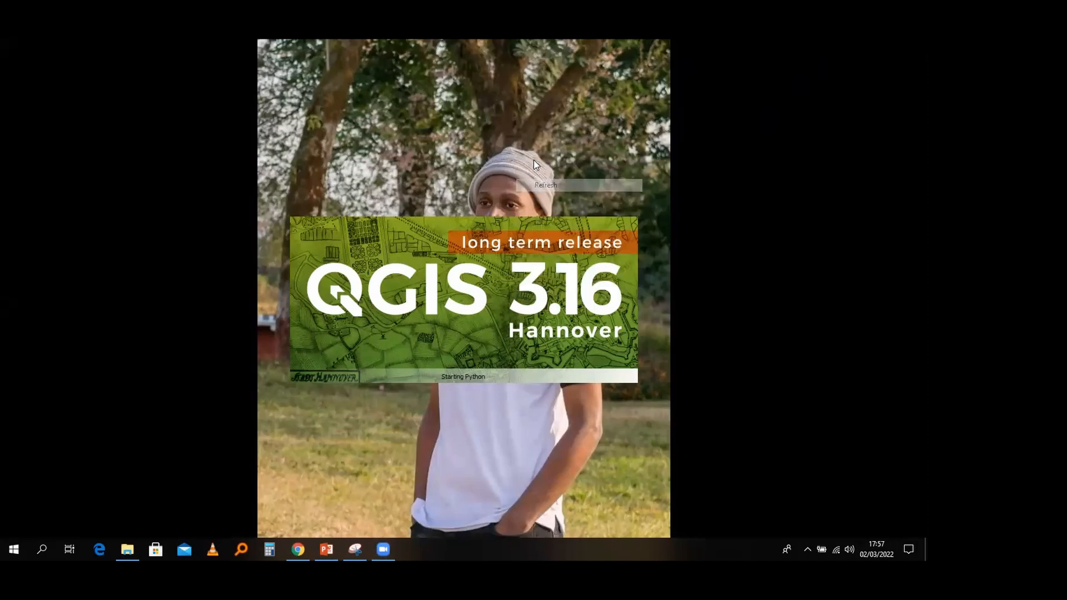
pyautogui.rightClick(534, 159)
pyautogui.click(557, 193)
pyautogui.rightClick(558, 158)
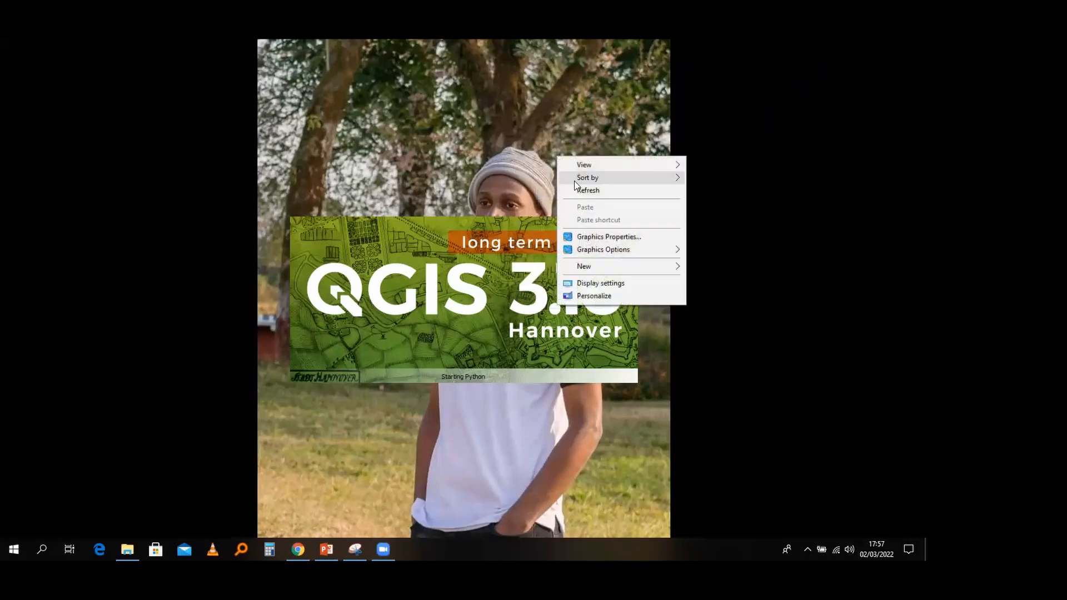
pyautogui.click(577, 190)
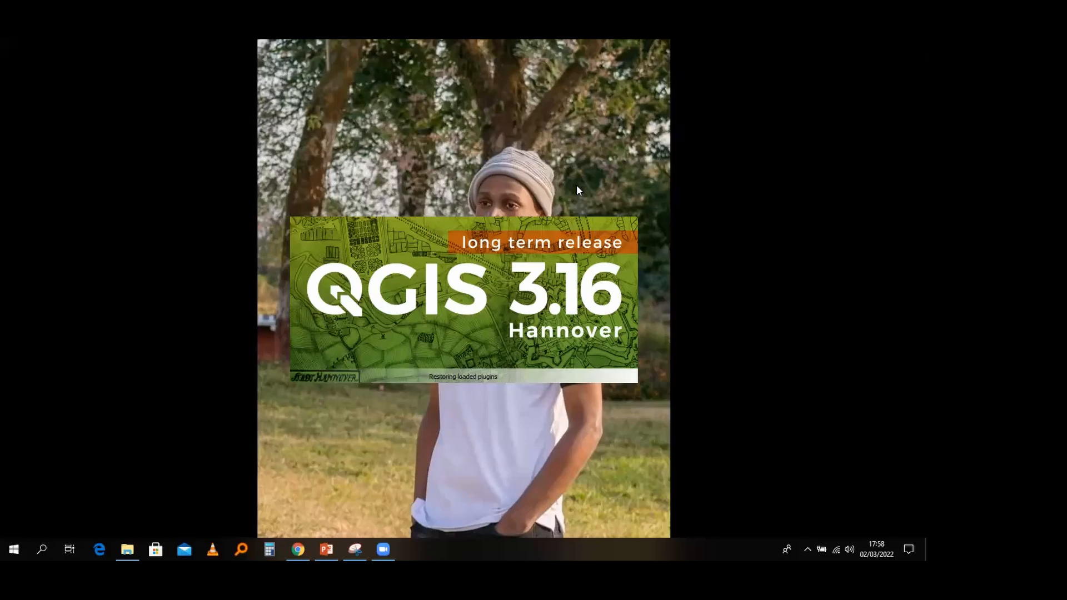
pyautogui.rightClick(540, 134)
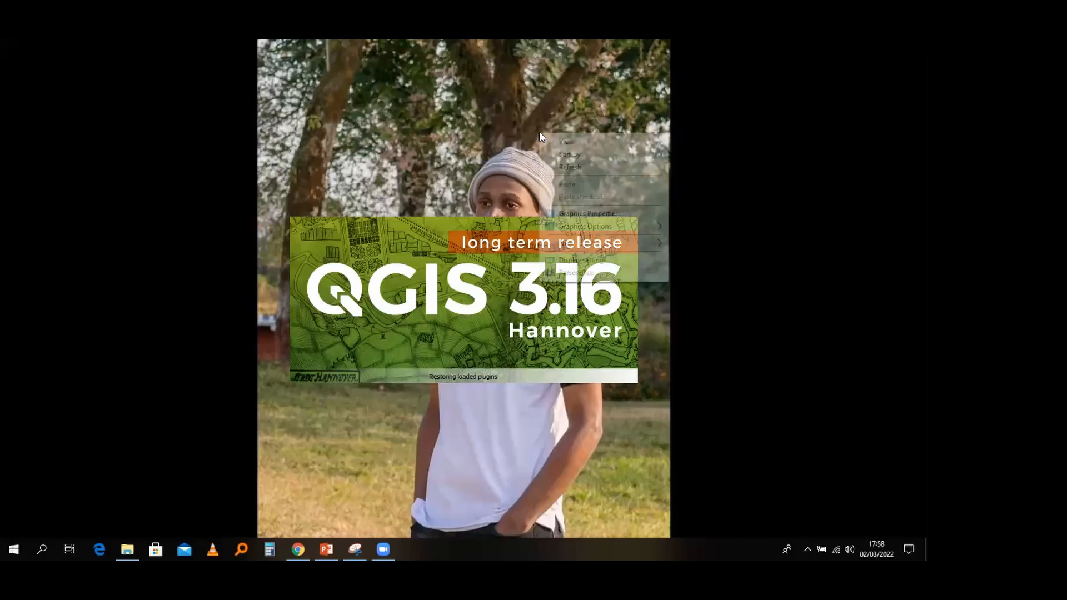
# Step: Switch to Chrome, close the GloVis viewer and glovis search result pages, and return to the desktop
pyautogui.click(567, 167)
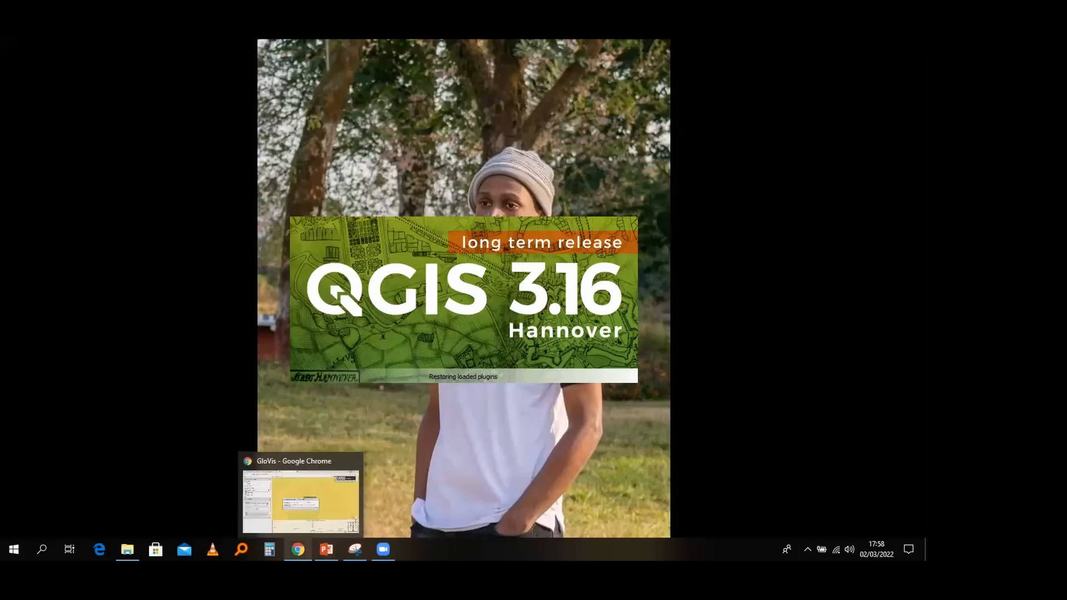
pyautogui.click(298, 549)
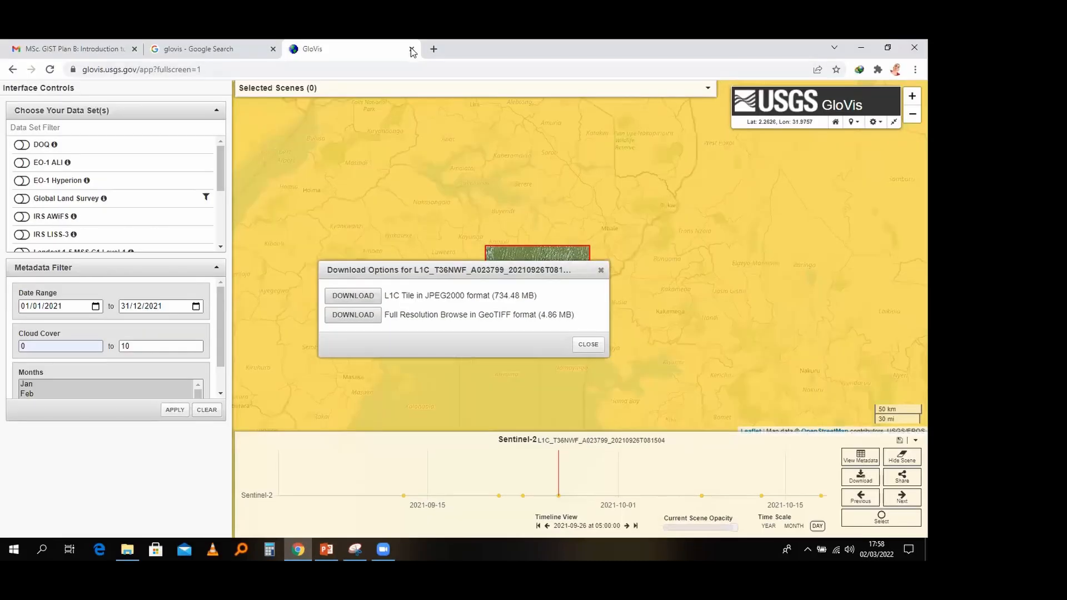
pyautogui.click(411, 49)
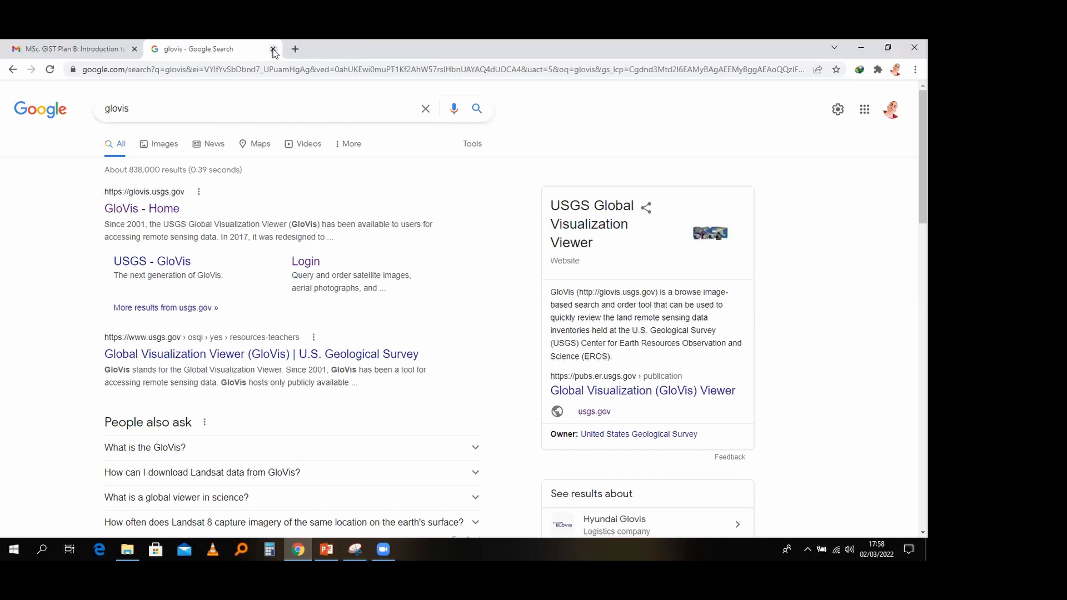
pyautogui.click(273, 49)
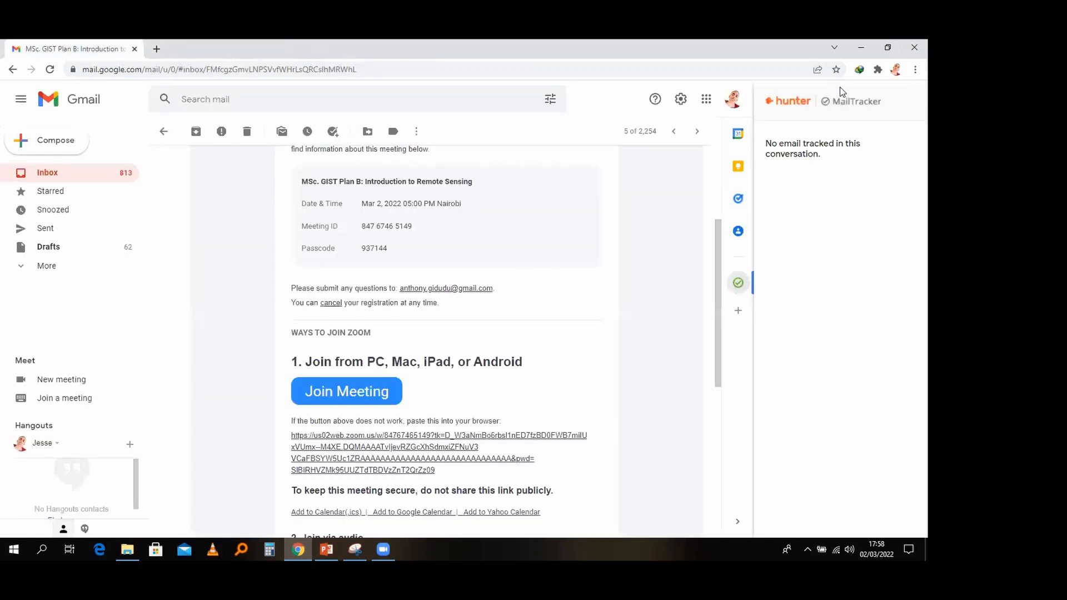
pyautogui.press('super+d')
pyautogui.rightClick(791, 161)
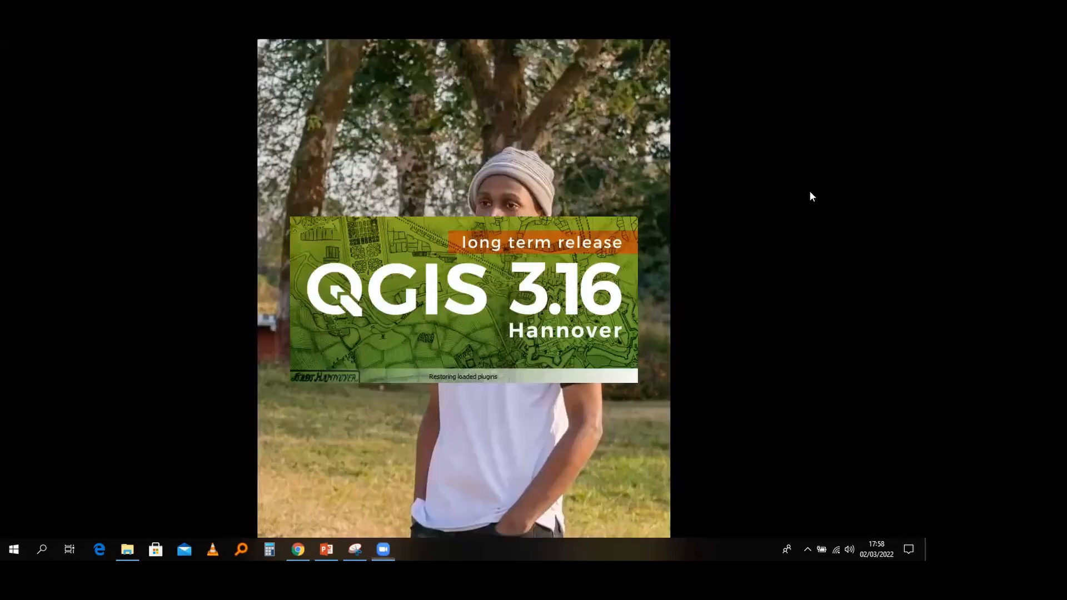
pyautogui.click(810, 193)
pyautogui.rightClick(812, 197)
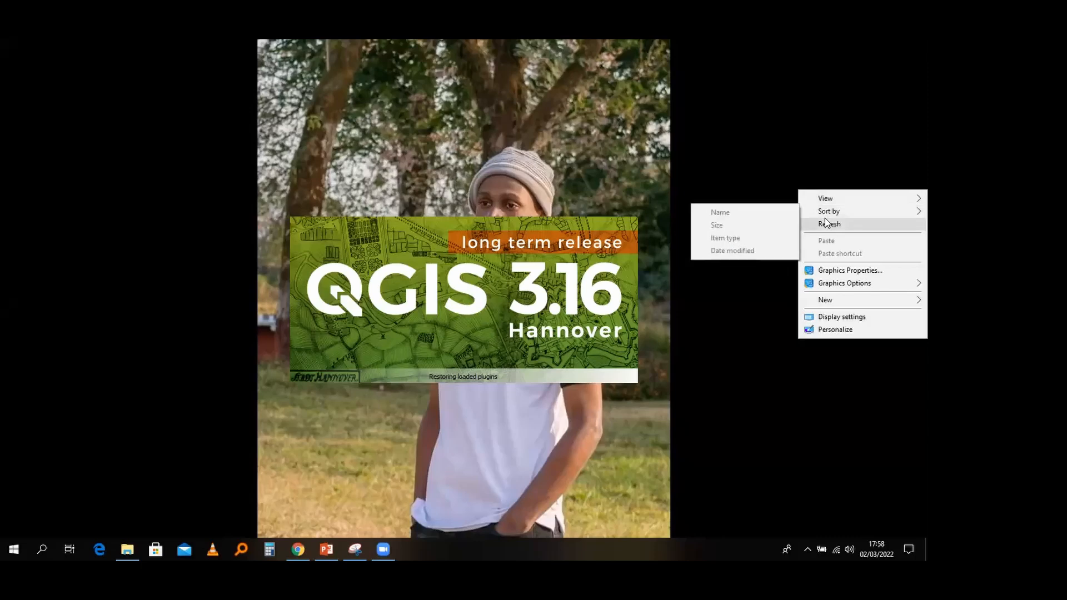
pyautogui.click(825, 222)
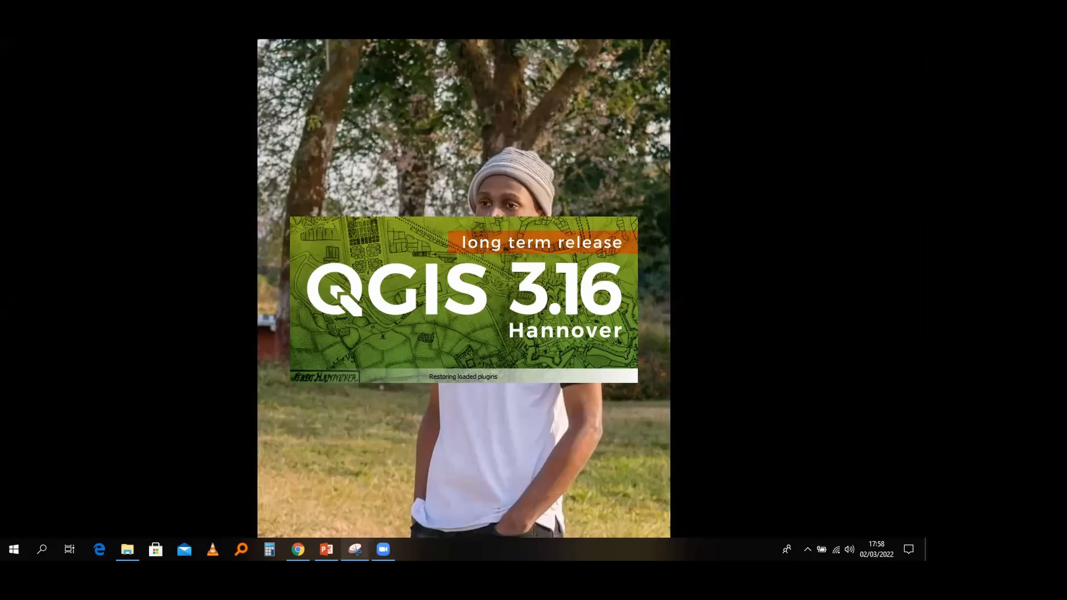
pyautogui.moveTo(354, 549)
pyautogui.rightClick(399, 452)
pyautogui.click(458, 340)
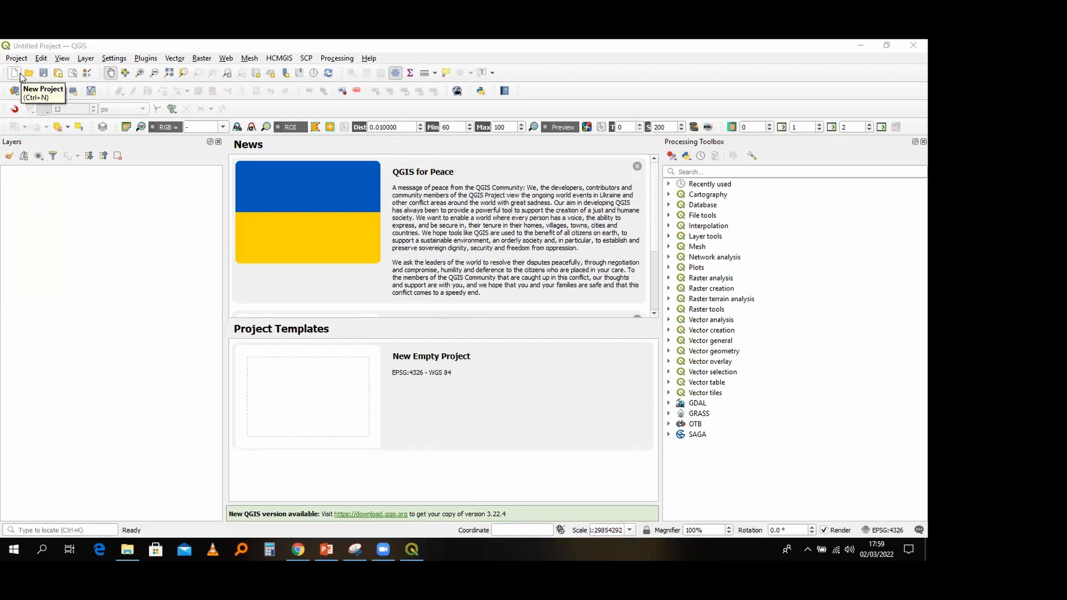
# Step: Create a new project and search the available plugins for scp to check the Semi-Automatic Classification Plugin
pyautogui.click(22, 76)
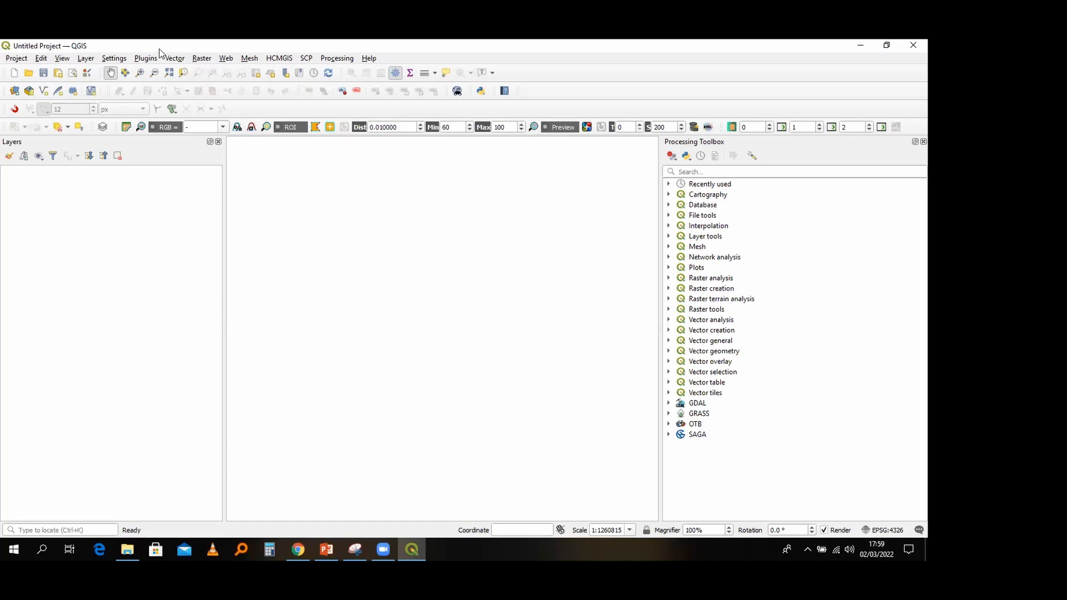
pyautogui.click(146, 58)
pyautogui.click(152, 72)
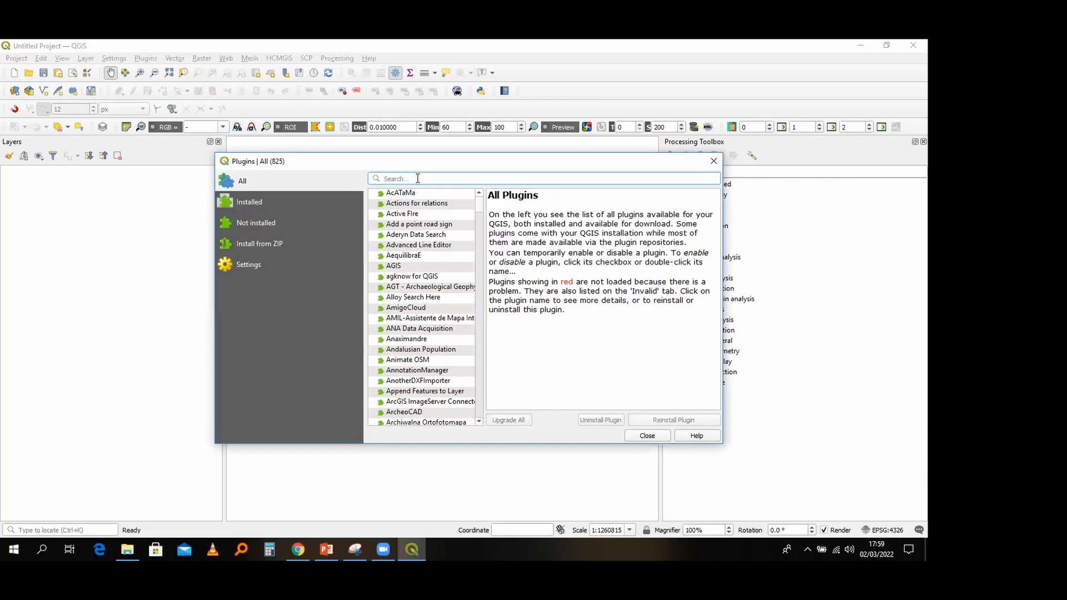
pyautogui.write('scp')
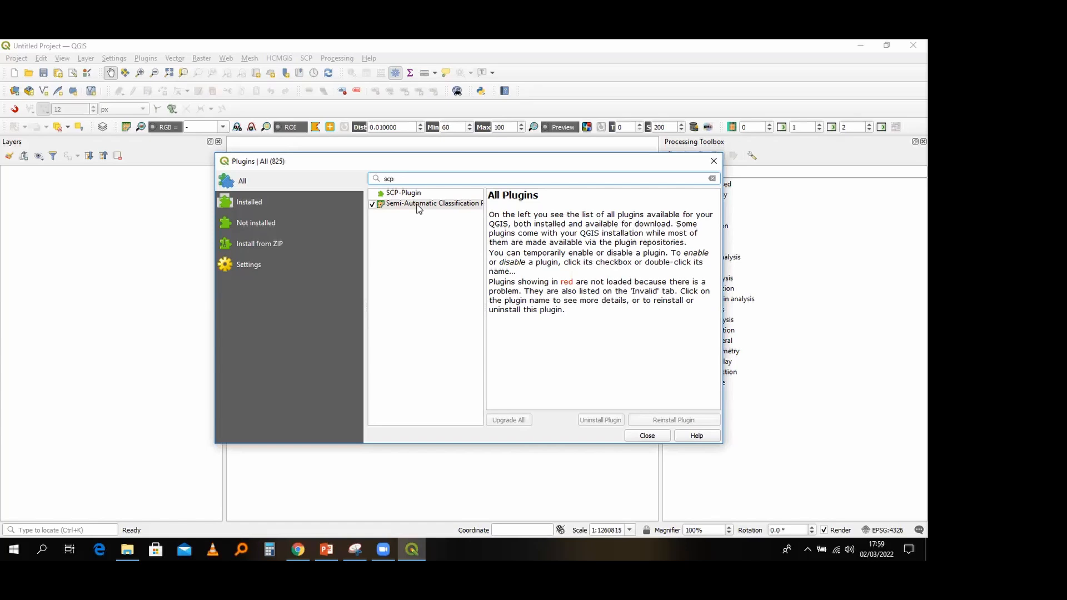
pyautogui.click(417, 204)
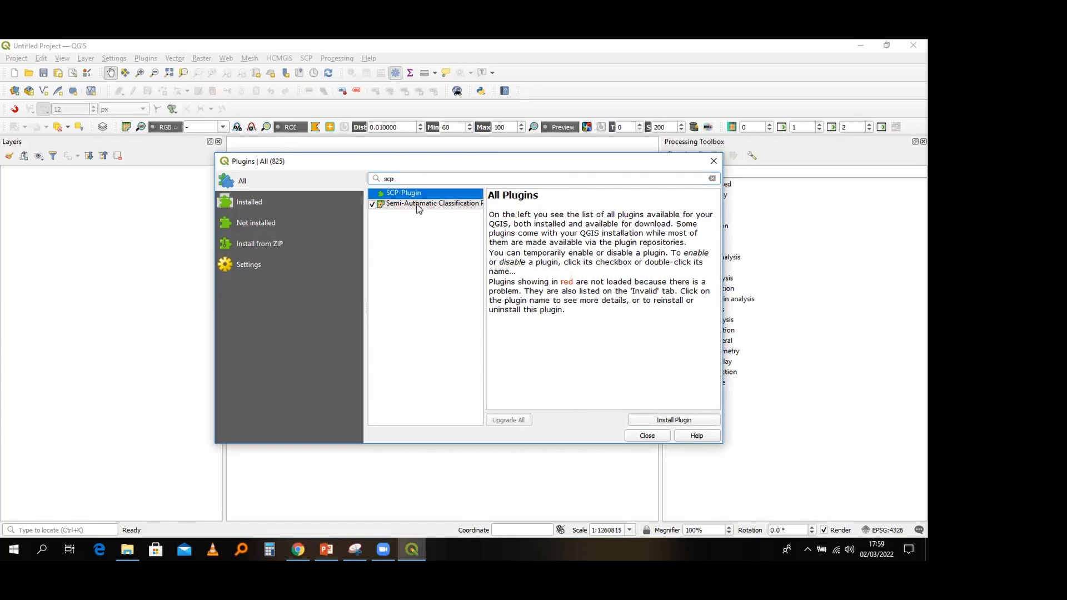
pyautogui.click(422, 204)
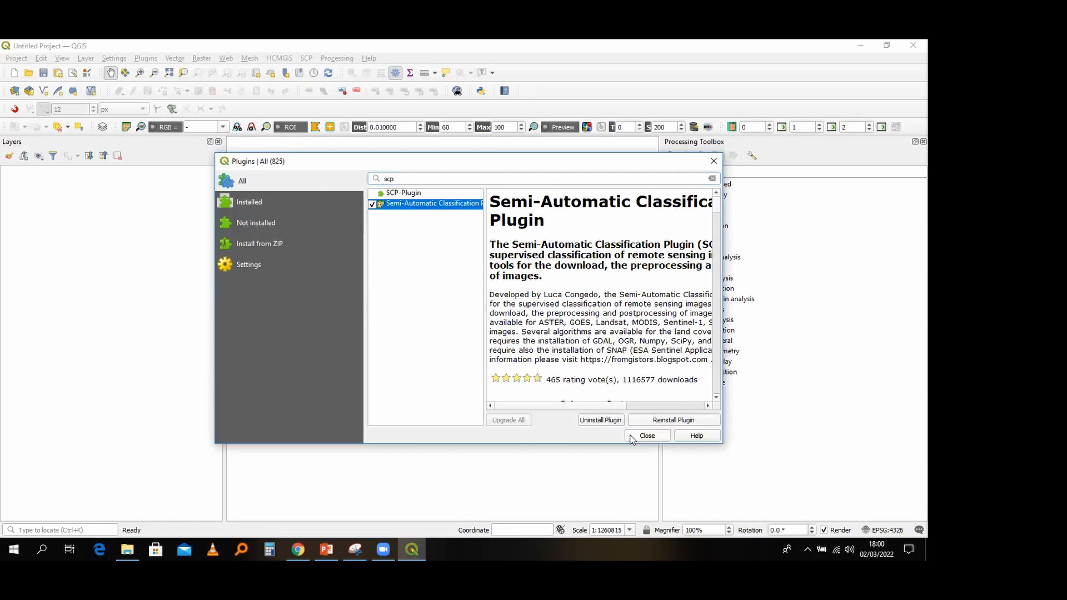
pyautogui.click(634, 437)
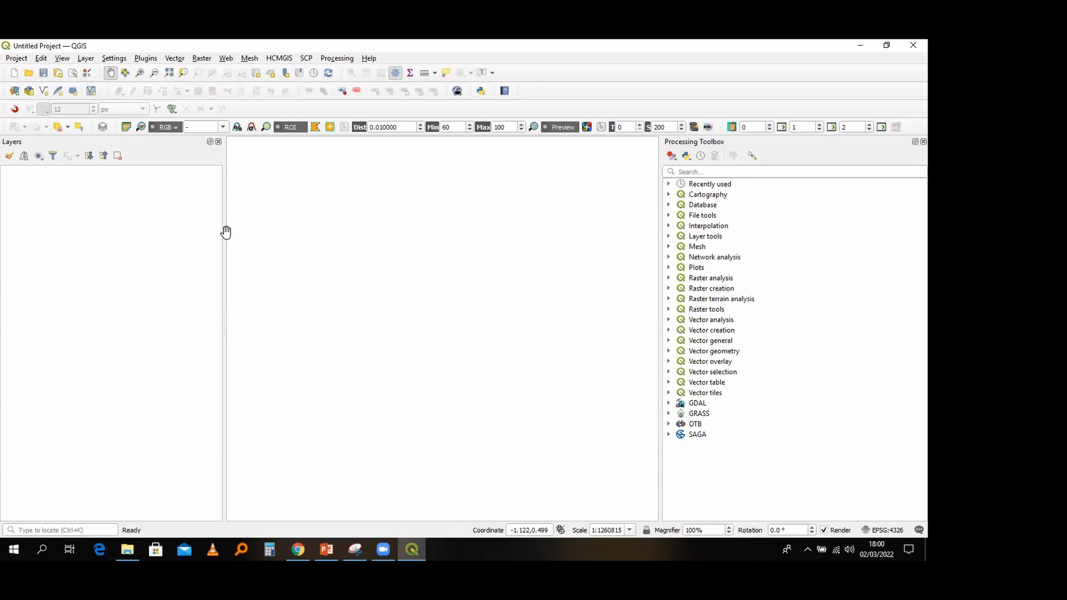
# Step: Begin adding a raster layer from a file and open the file browser for its raster dataset
pyautogui.click(88, 59)
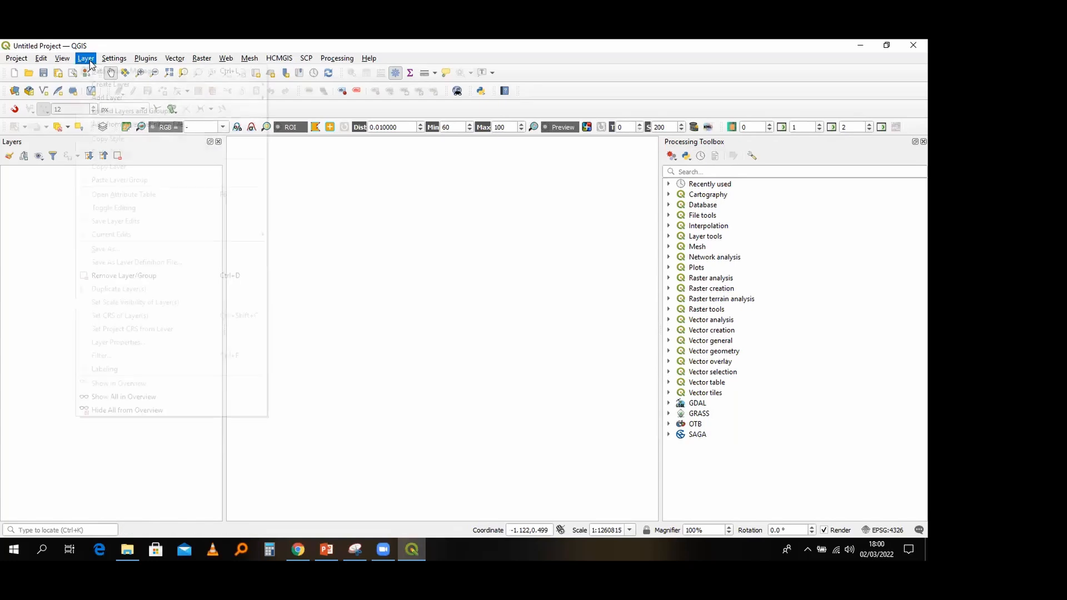
pyautogui.moveTo(109, 97)
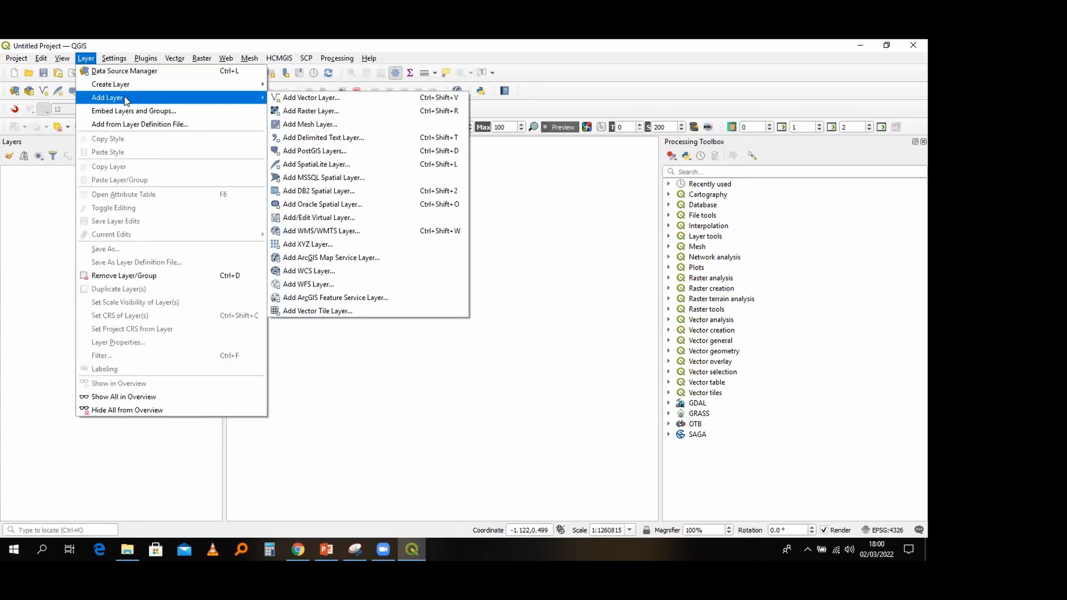
pyautogui.click(329, 112)
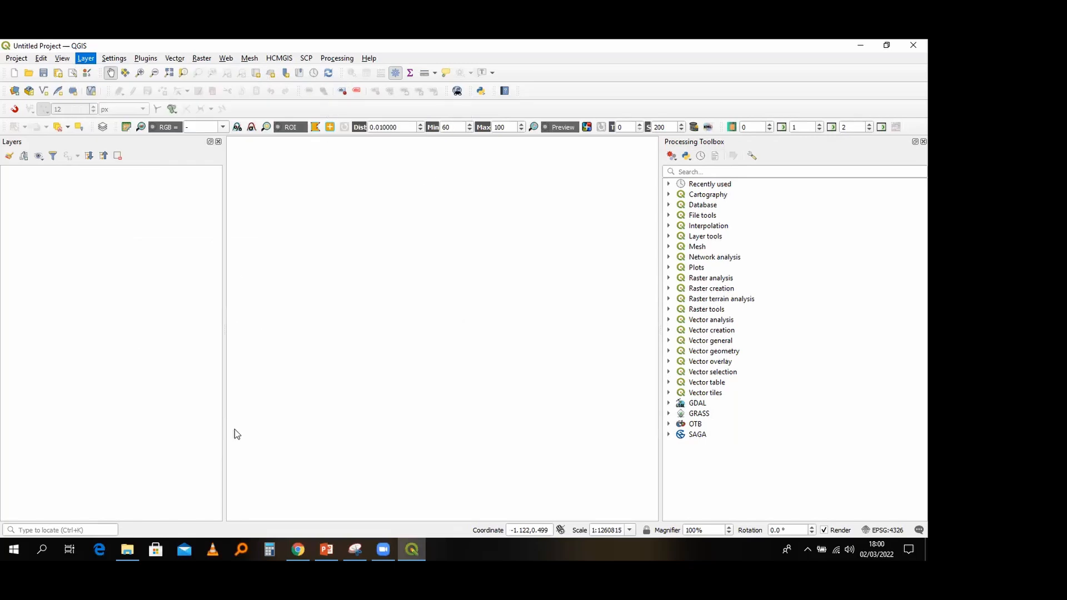
pyautogui.click(127, 550)
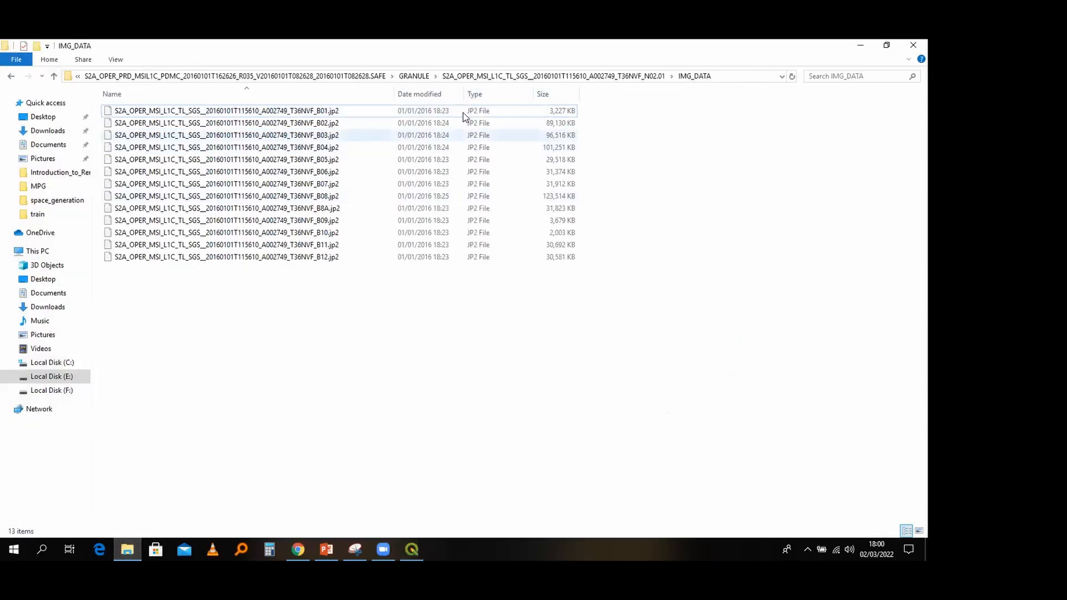
pyautogui.click(860, 45)
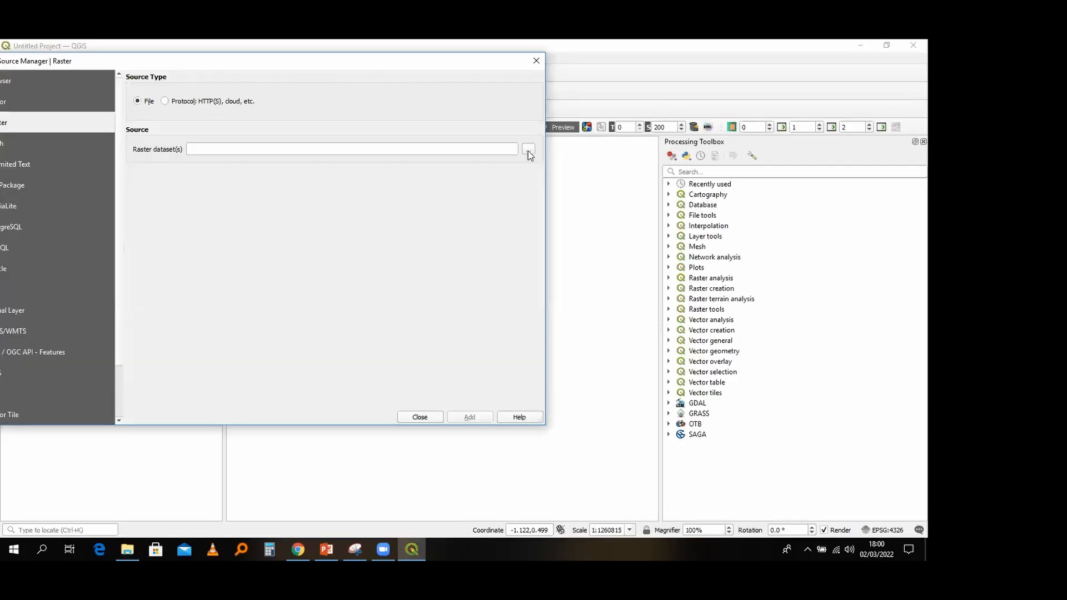
pyautogui.click(528, 150)
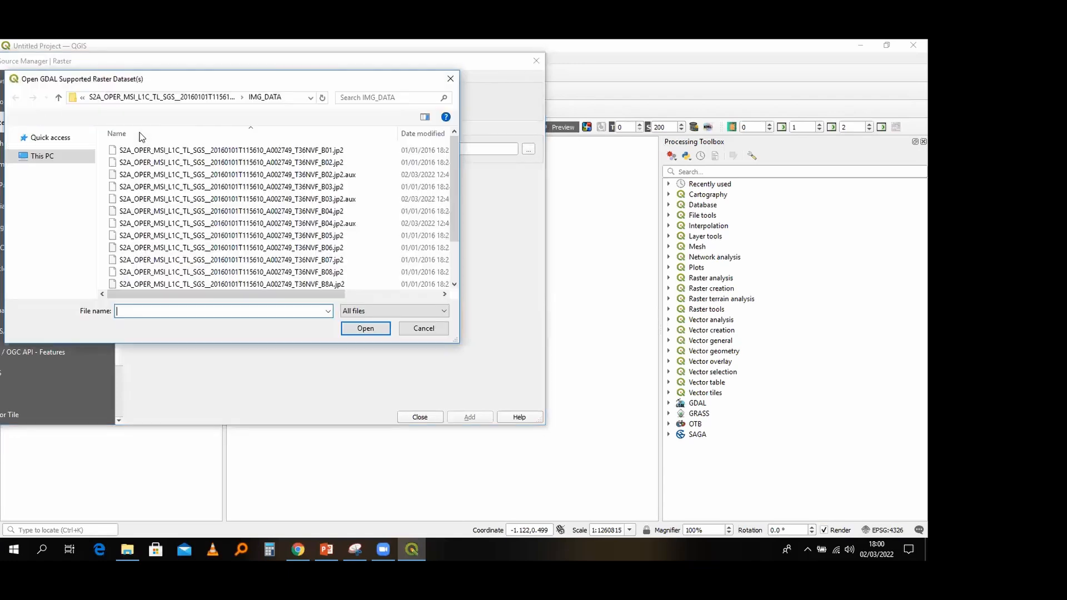
# Step: Browse from Local Disk (E:) through Tutorials, Wednesday_2_03_2022, the .SAFE product and GRANULE folders to IMG_DATA
pyautogui.scroll(-5, 76, 193)
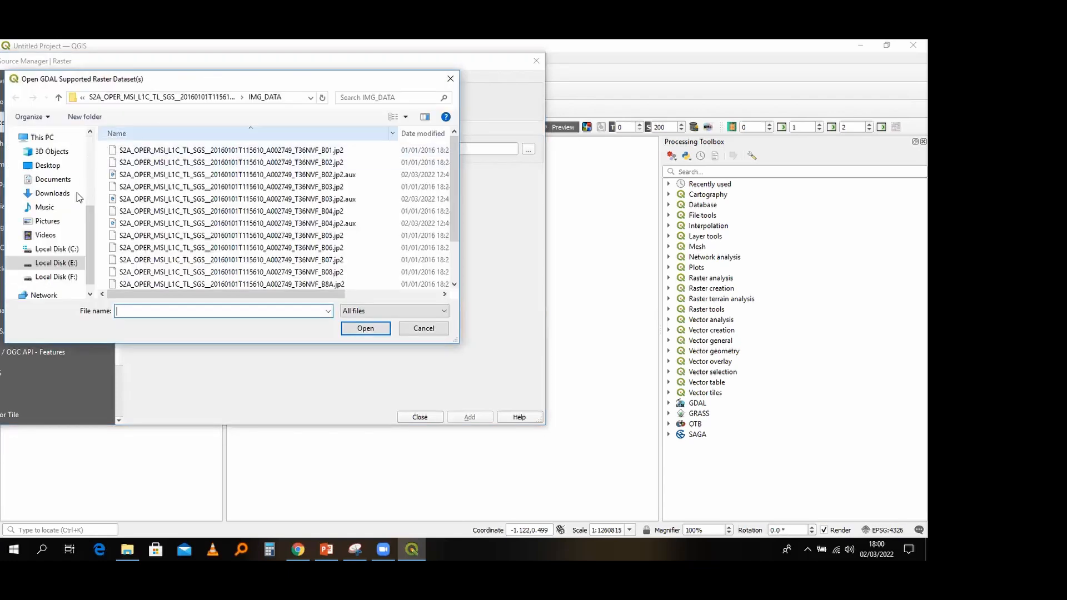
pyautogui.click(56, 263)
pyautogui.doubleClick(142, 248)
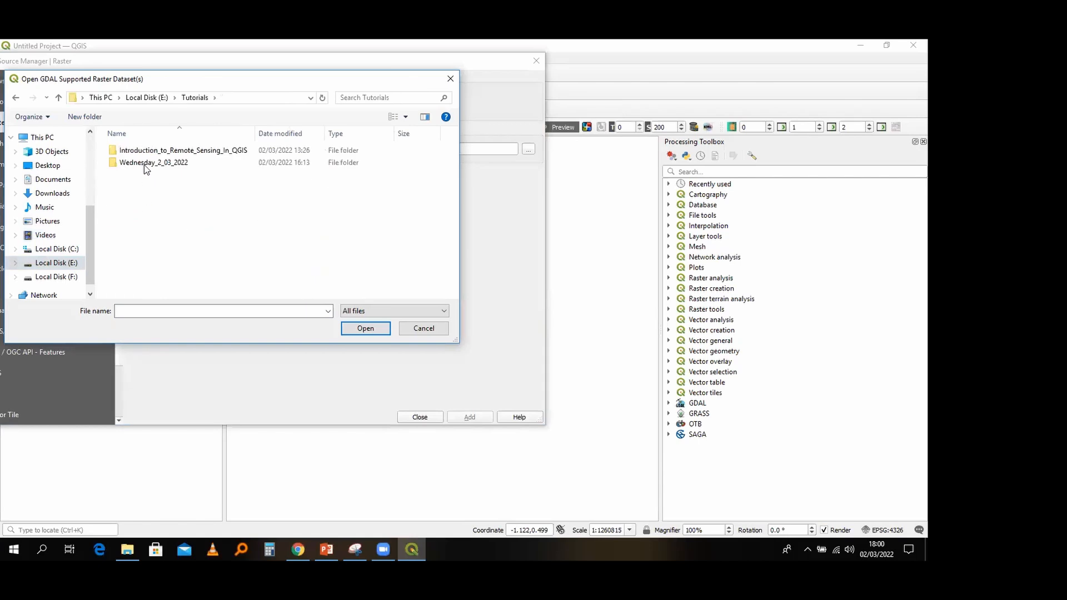
pyautogui.doubleClick(144, 161)
pyautogui.doubleClick(144, 162)
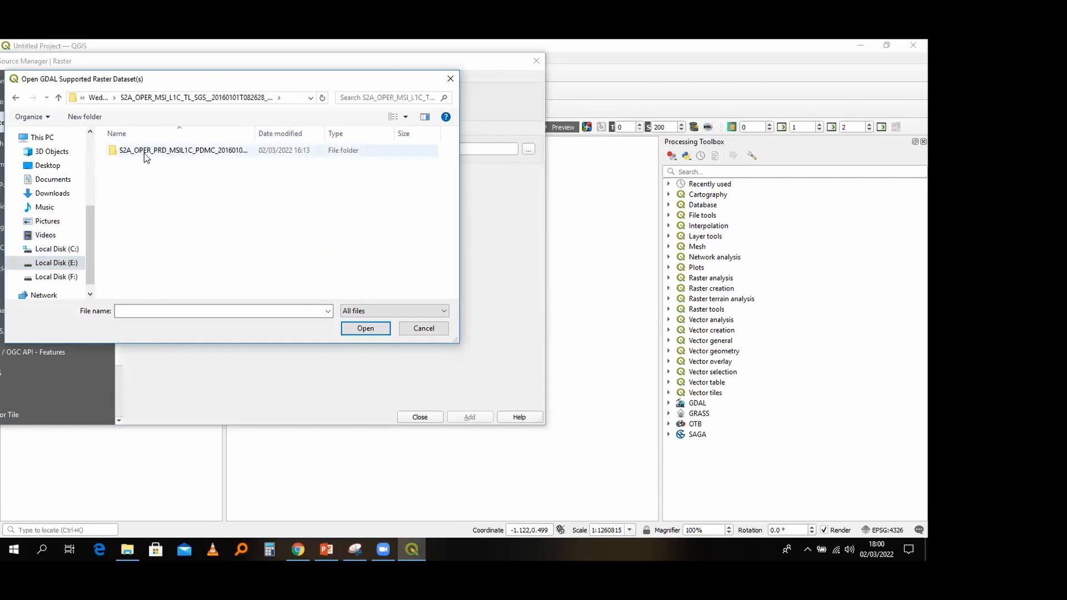
pyautogui.doubleClick(145, 152)
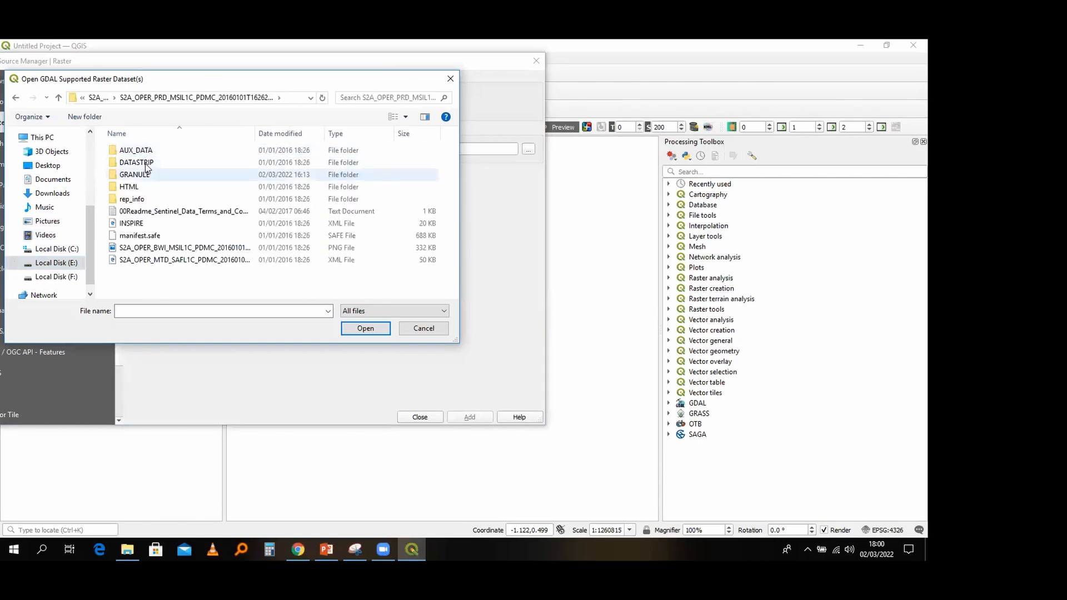
pyautogui.doubleClick(144, 177)
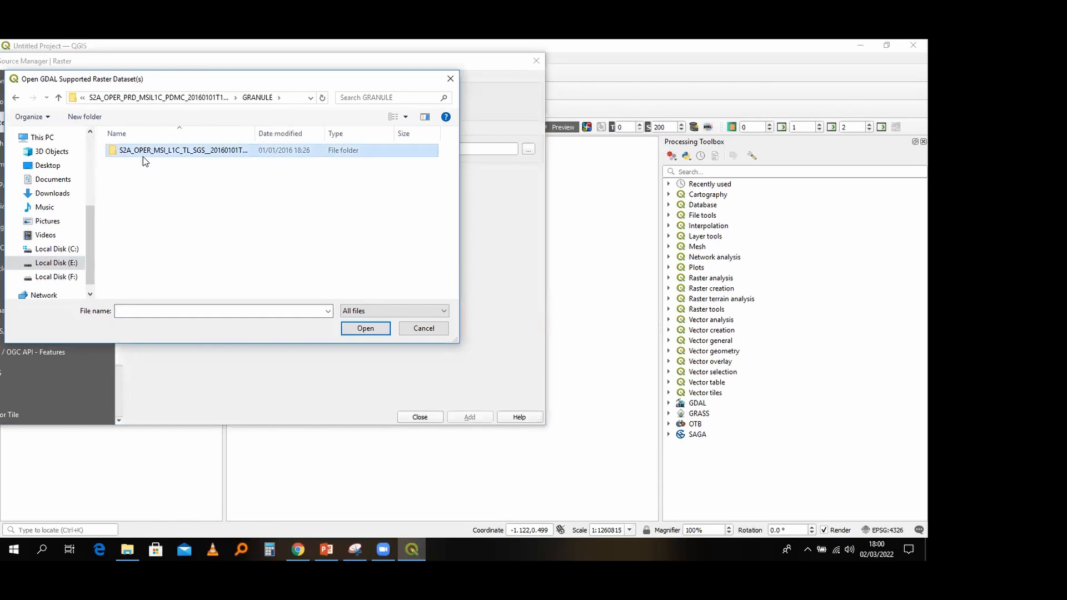
pyautogui.doubleClick(144, 151)
pyautogui.doubleClick(143, 161)
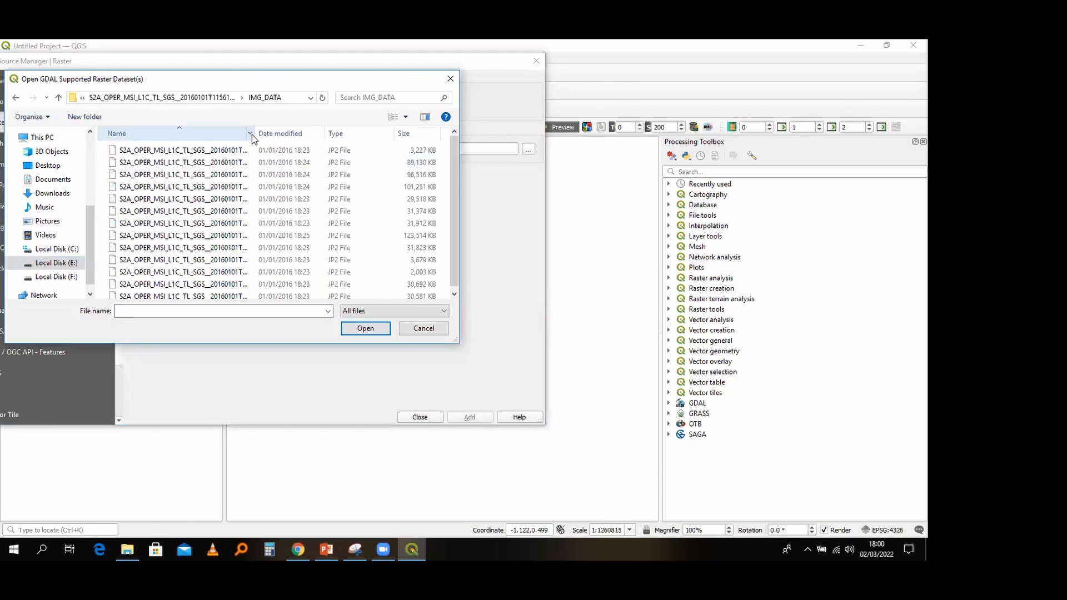
# Step: Add the T36NVF band files B01, B02, B03 and B04 to the project as raster layers
pyautogui.moveTo(252, 137); pyautogui.dragTo(361, 140)
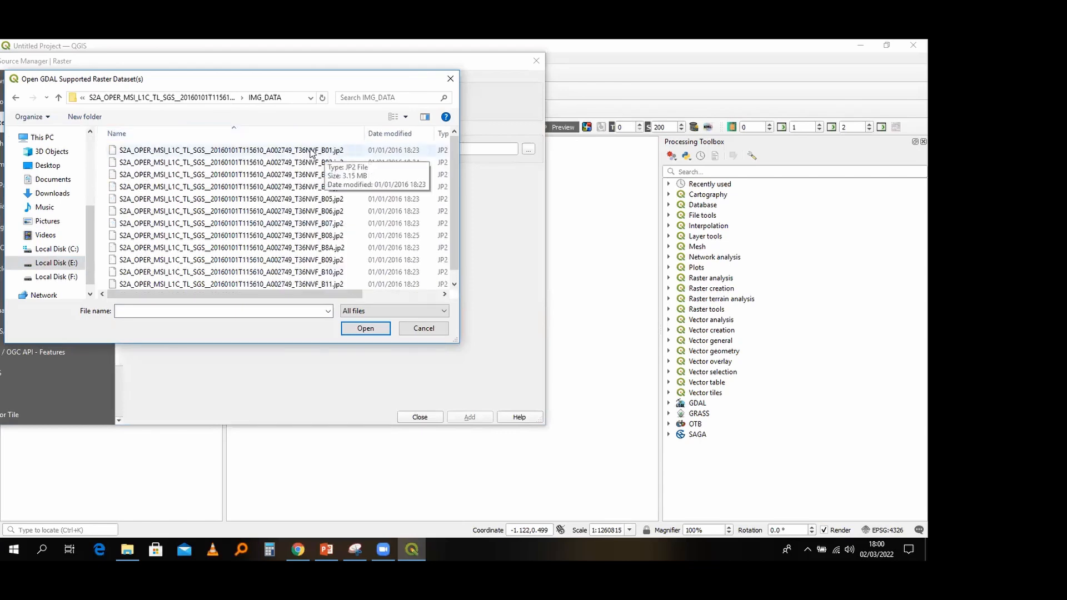
pyautogui.click(310, 150)
pyautogui.keyDown('ctrl'); pyautogui.click(309, 162); pyautogui.keyUp('ctrl')
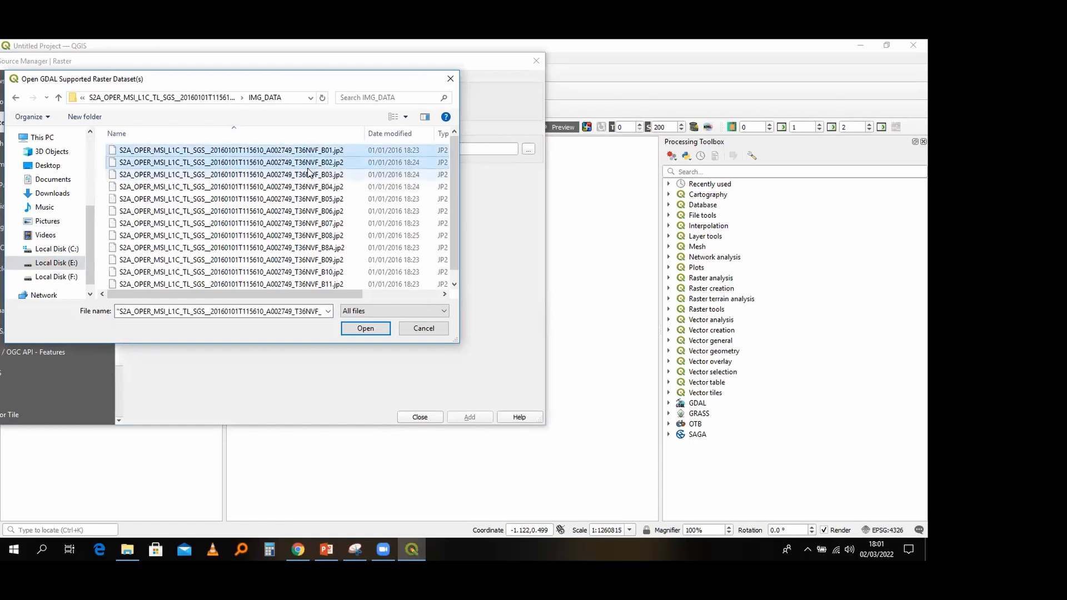
pyautogui.keyDown('ctrl'); pyautogui.click(310, 175); pyautogui.keyUp('ctrl')
pyautogui.keyDown('ctrl'); pyautogui.click(310, 187); pyautogui.keyUp('ctrl')
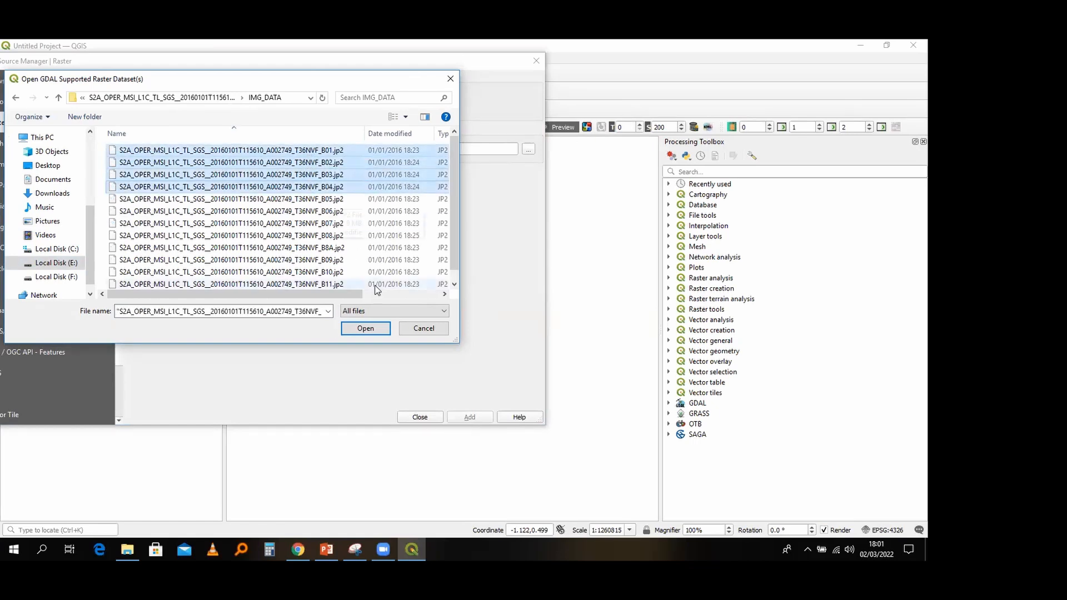
pyautogui.click(379, 329)
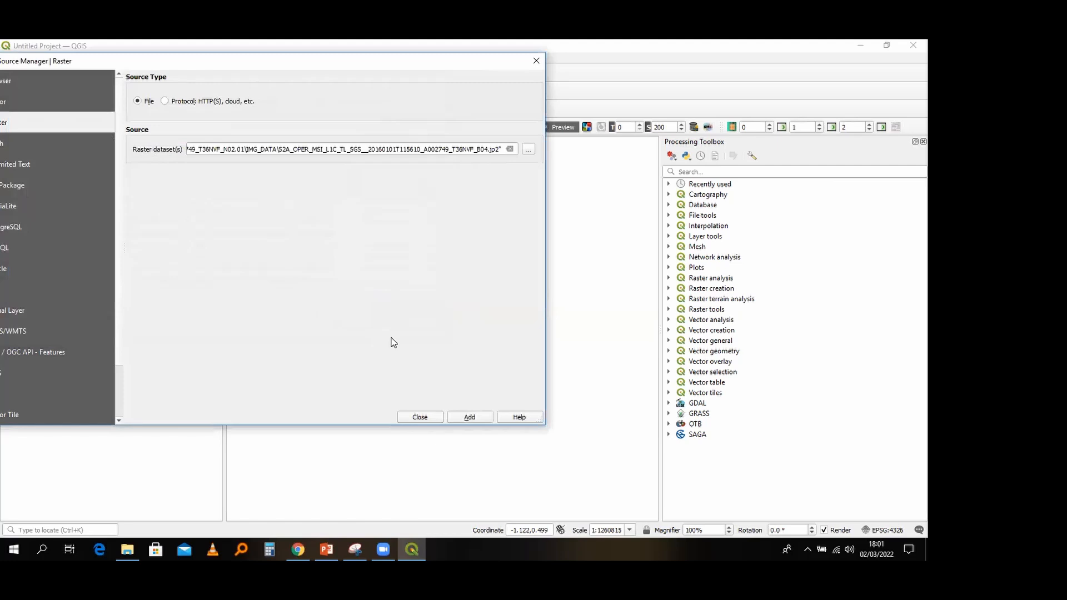
pyautogui.click(461, 414)
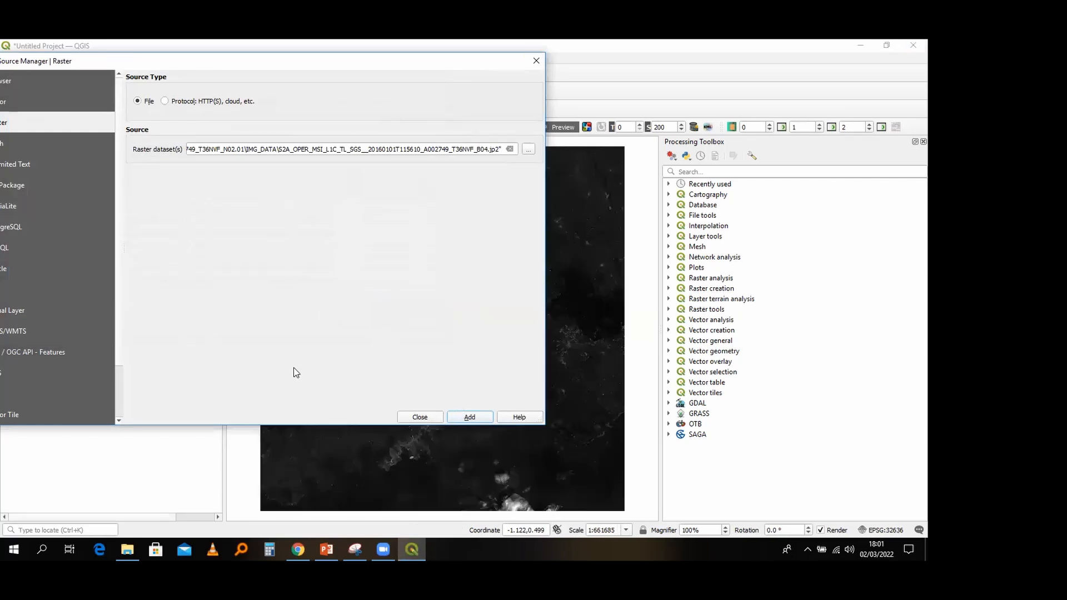
pyautogui.click(418, 418)
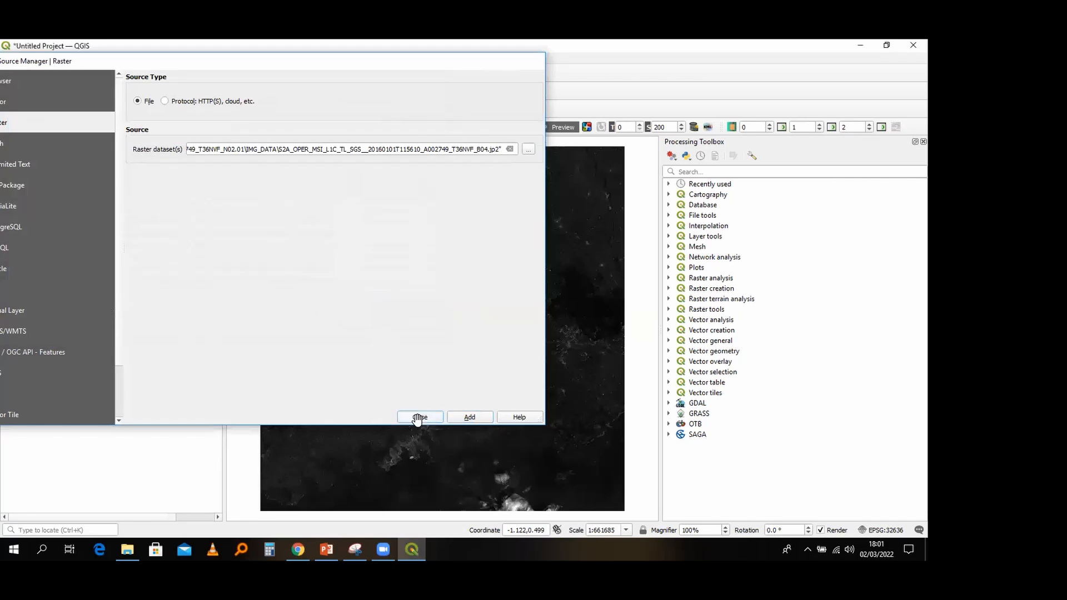
# Step: Widen the Layers panel enough to read the full band names and close the Processing Toolbox
pyautogui.moveTo(222, 248); pyautogui.dragTo(353, 234)
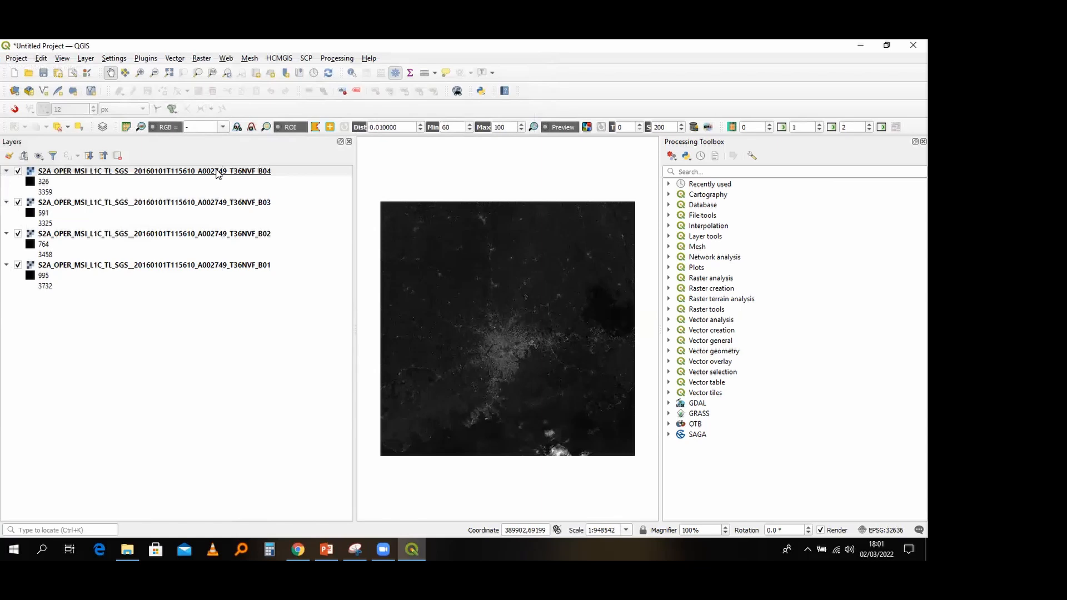
pyautogui.click(923, 141)
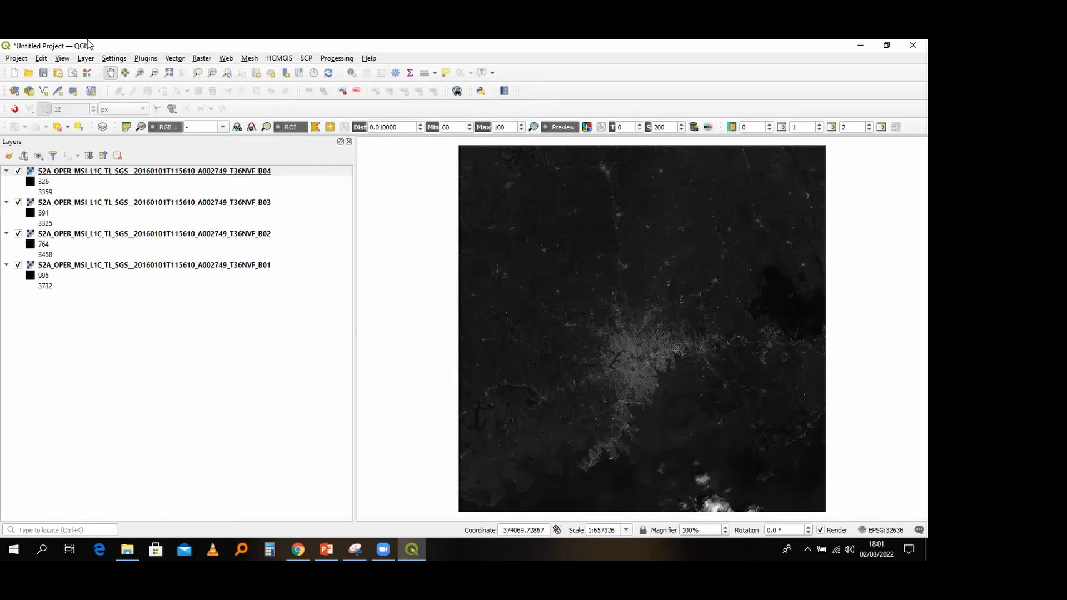
# Step: Open the Band set tool of the Semi-Automatic Classification Plugin and shift its window slightly
pyautogui.click(306, 58)
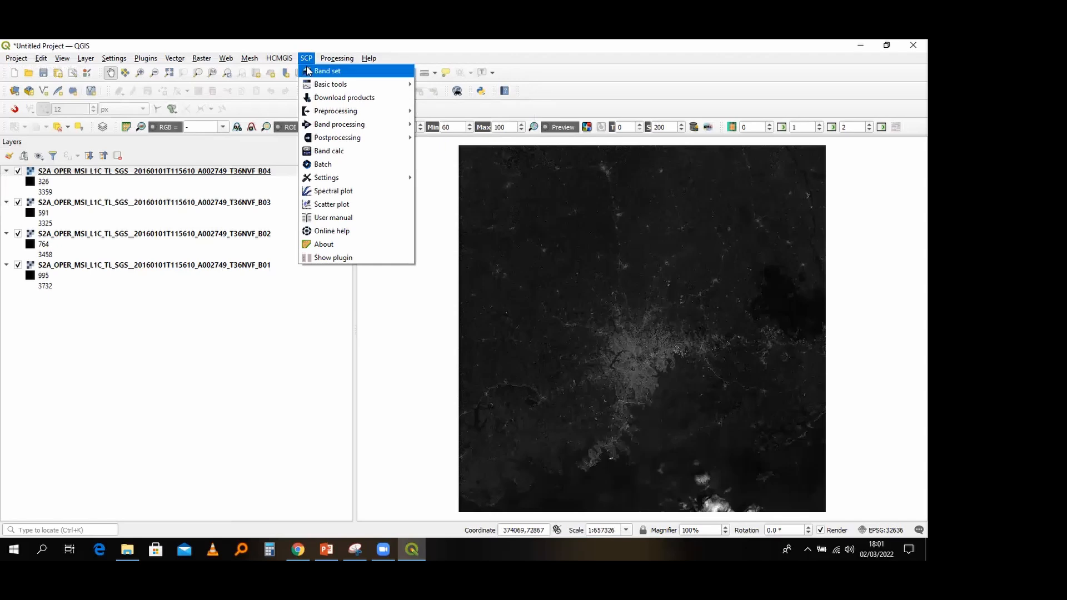
pyautogui.click(308, 71)
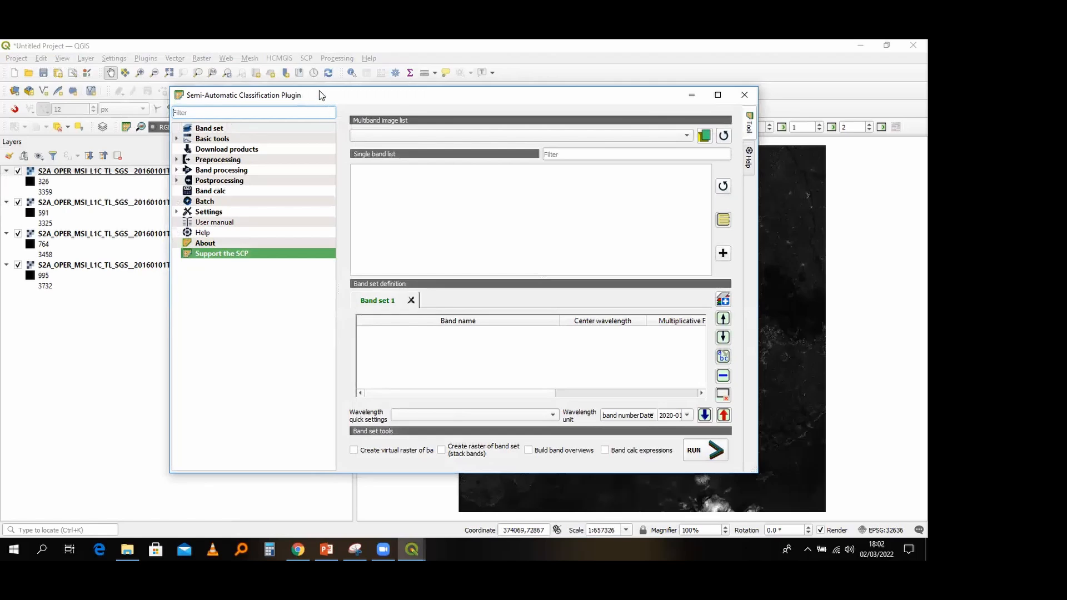
pyautogui.moveTo(320, 95); pyautogui.dragTo(351, 97)
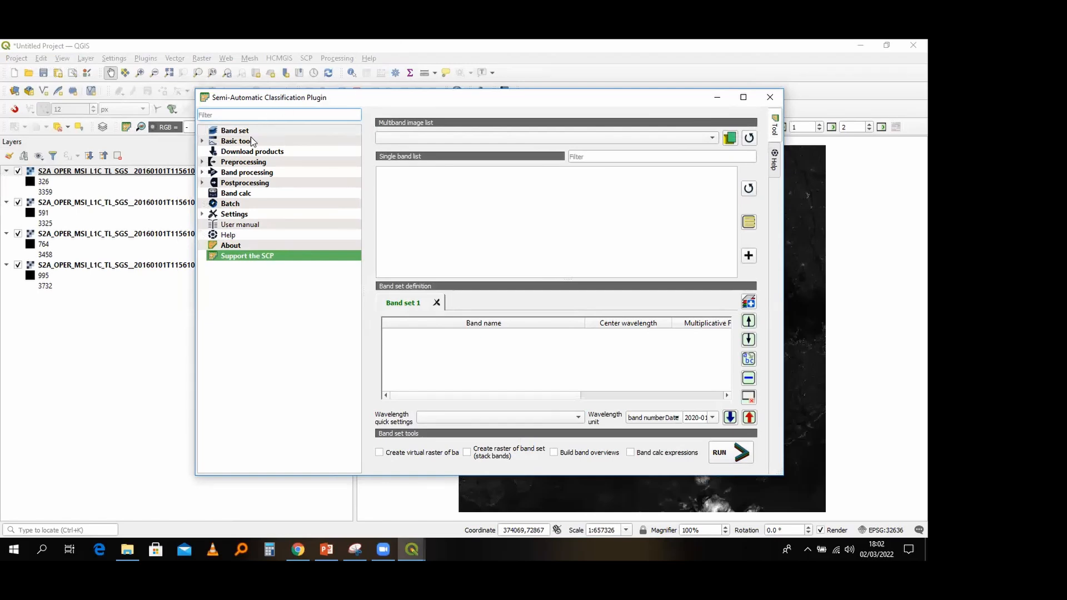
# Step: Look through the plugin's Basic tools, Preprocessing, Postprocessing and Band processing groups, expanding and collapsing each one
pyautogui.click(203, 142)
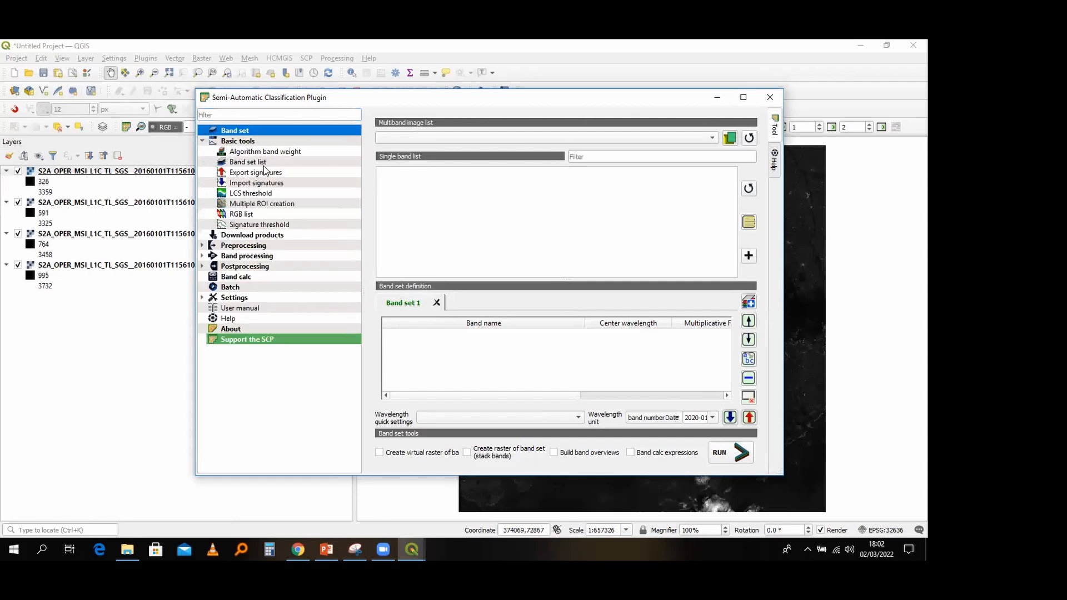
pyautogui.click(213, 144)
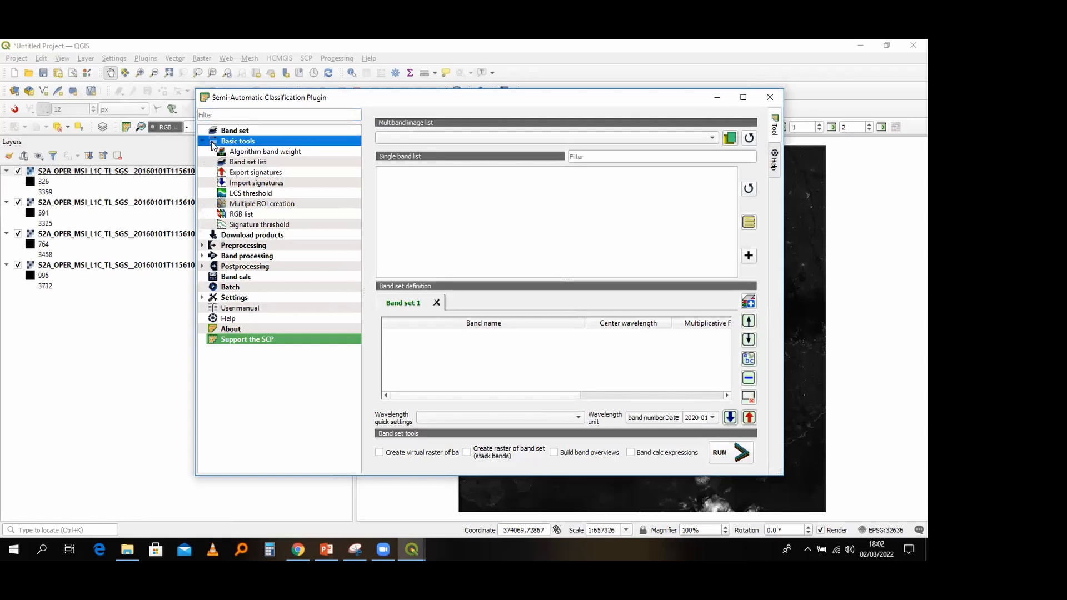
pyautogui.click(202, 141)
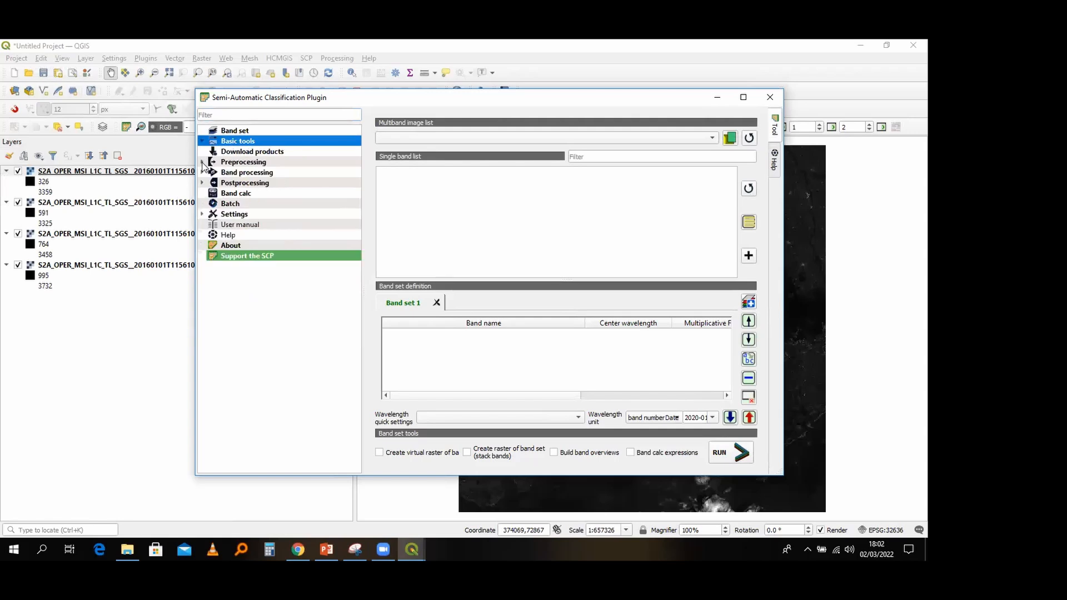
pyautogui.click(202, 162)
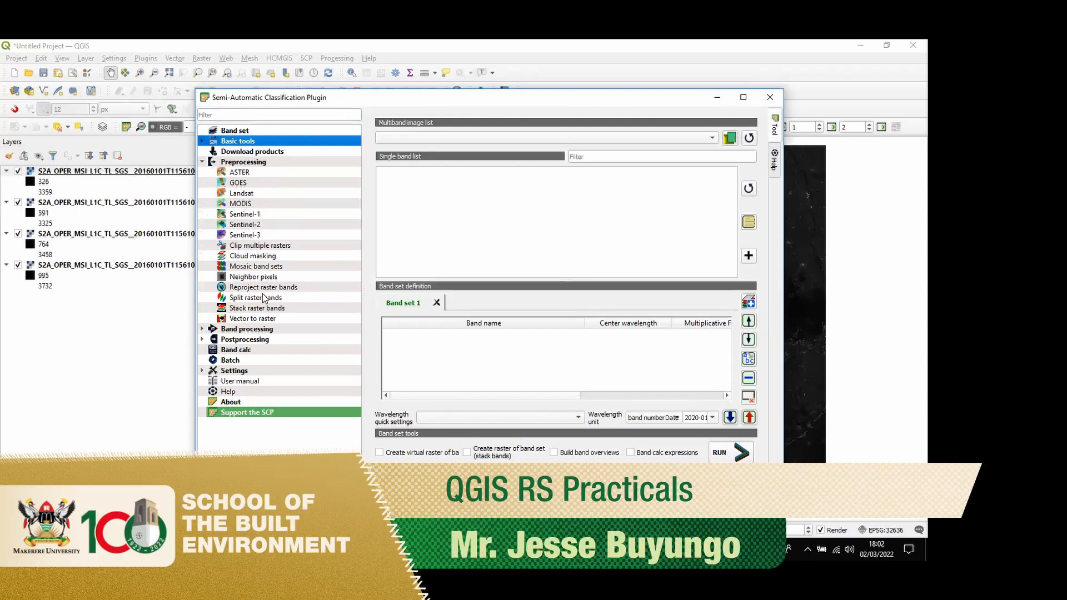
pyautogui.click(204, 162)
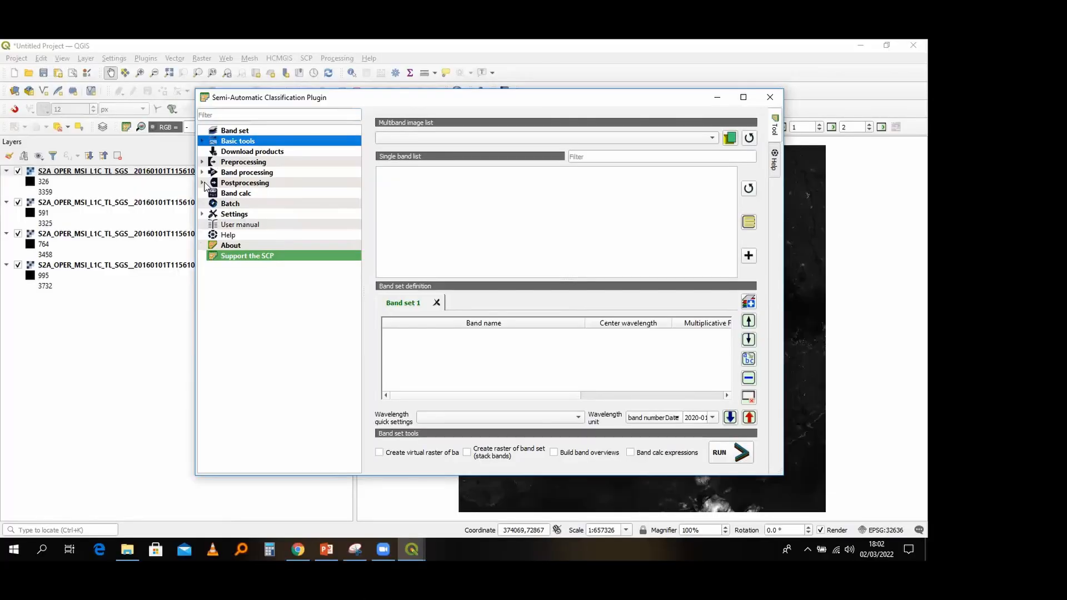
pyautogui.click(204, 183)
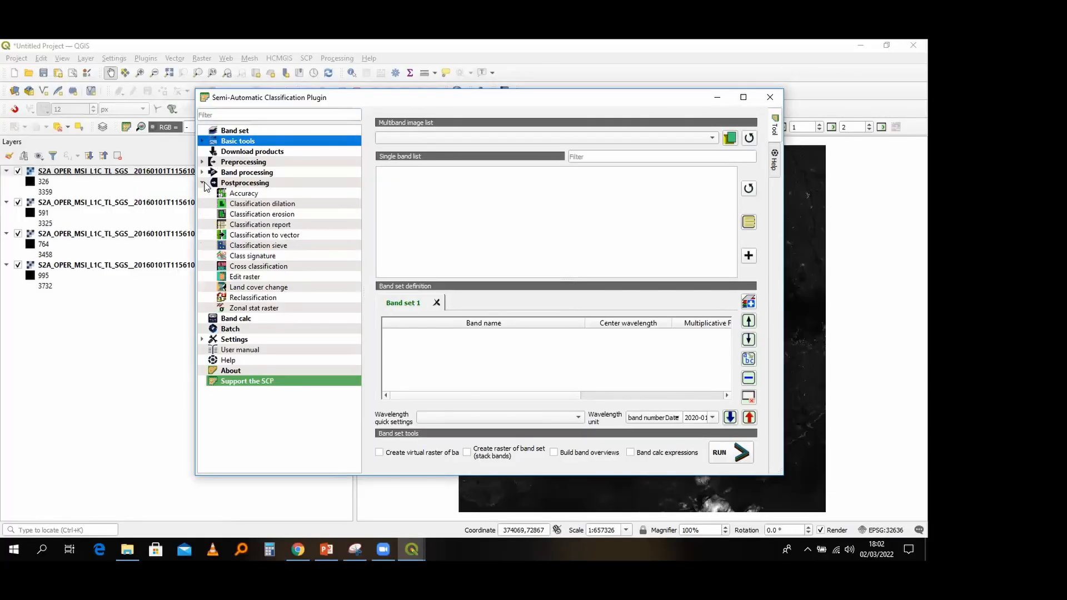
pyautogui.click(204, 184)
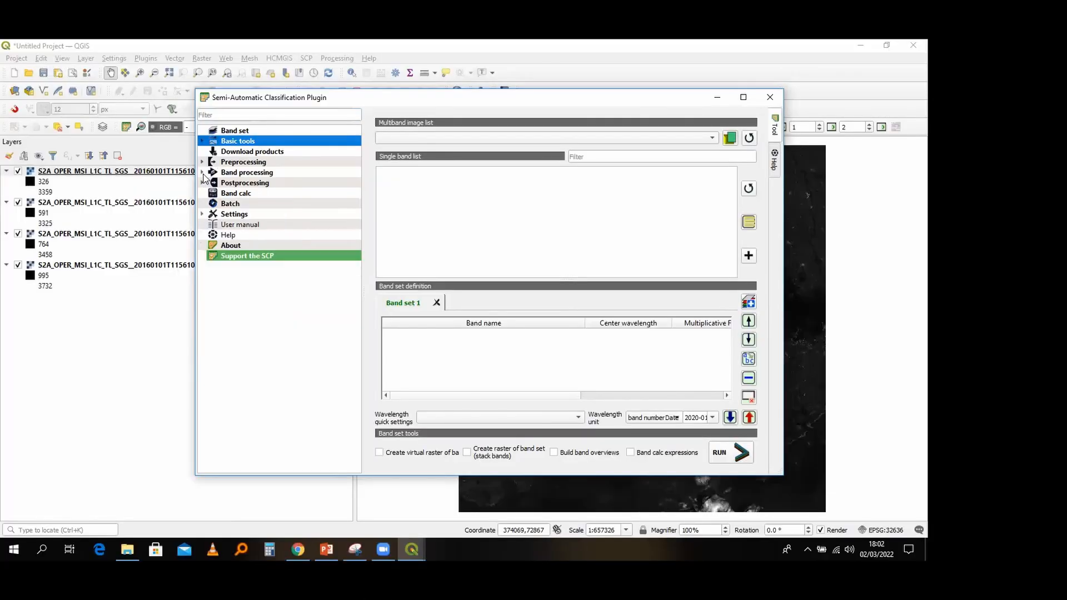
pyautogui.click(203, 173)
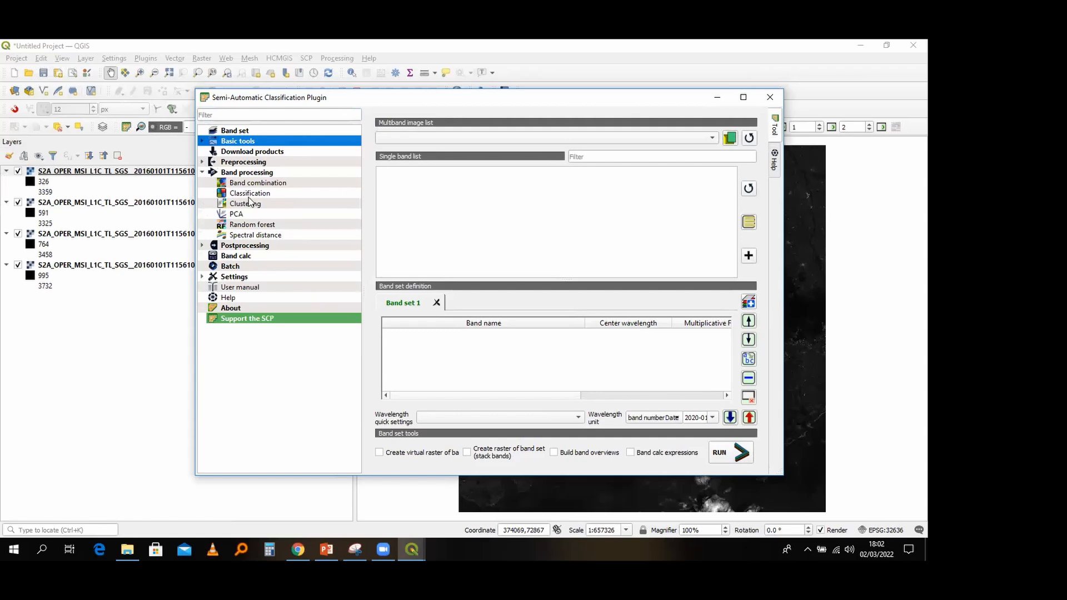
pyautogui.click(203, 172)
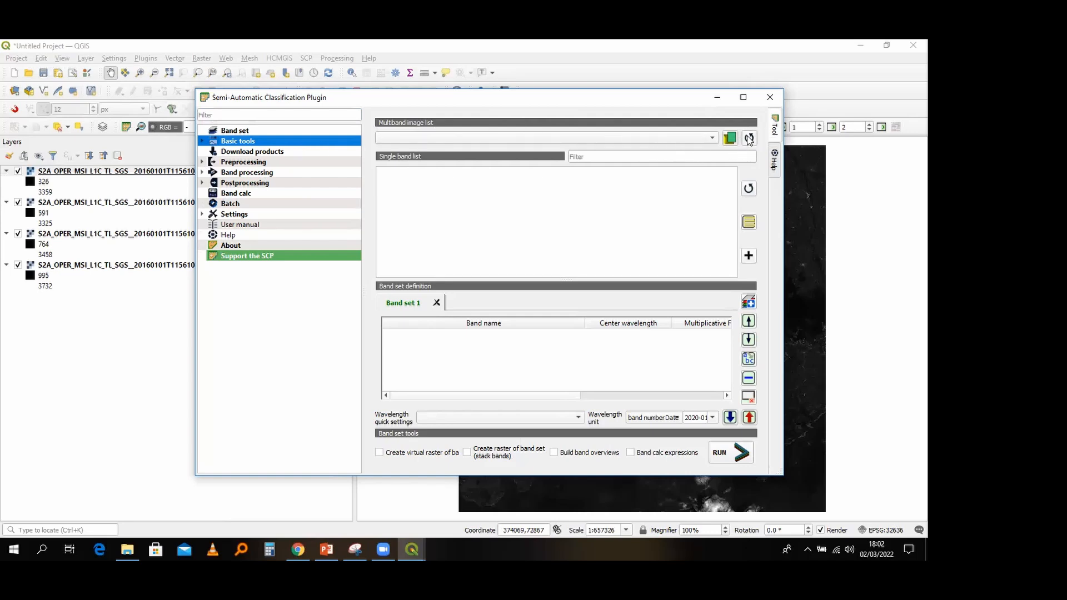
# Step: Refresh the multiband image list and the single band list, and go through the listed bands B01 to B04
pyautogui.click(662, 139)
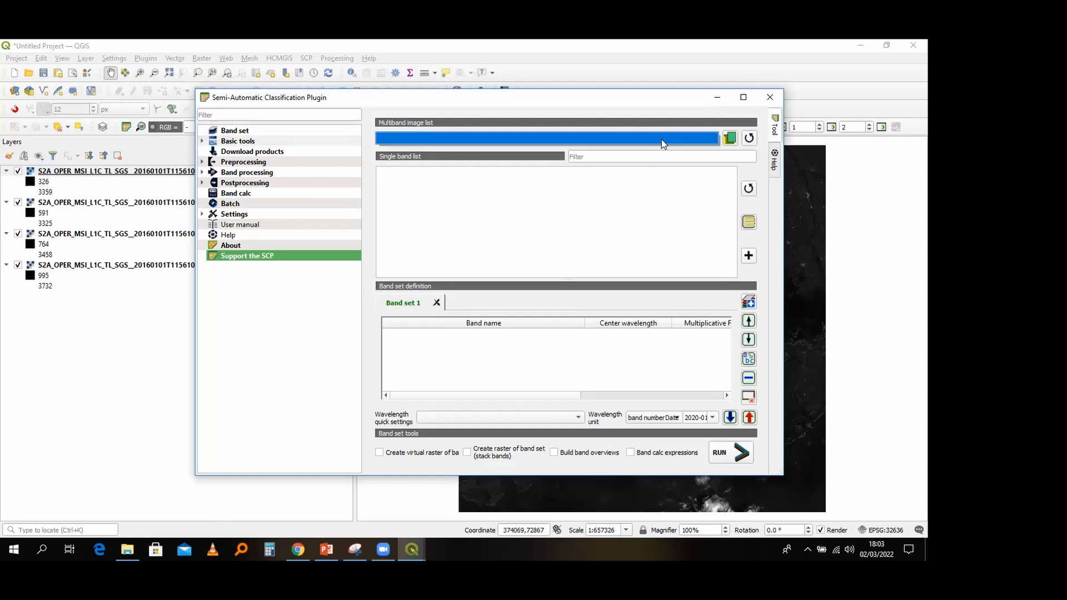
pyautogui.click(749, 138)
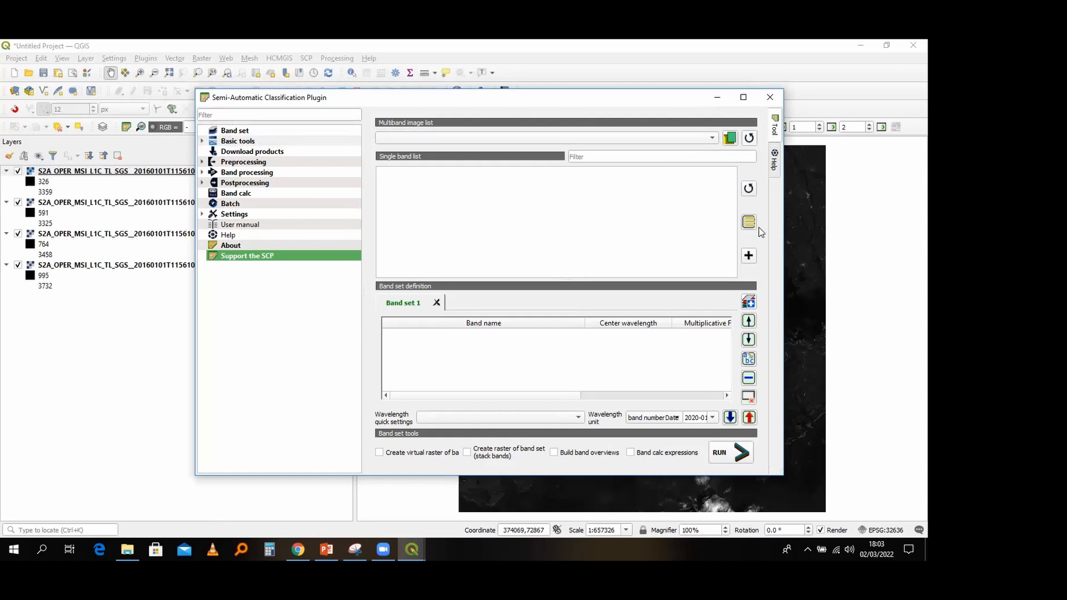
pyautogui.click(749, 189)
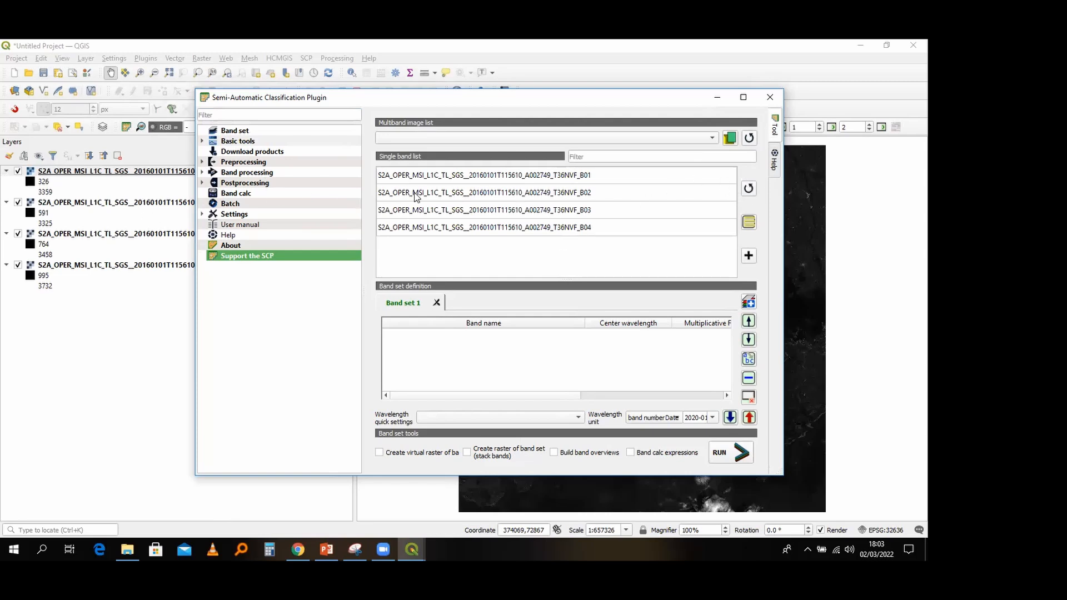
pyautogui.click(575, 177)
pyautogui.click(578, 197)
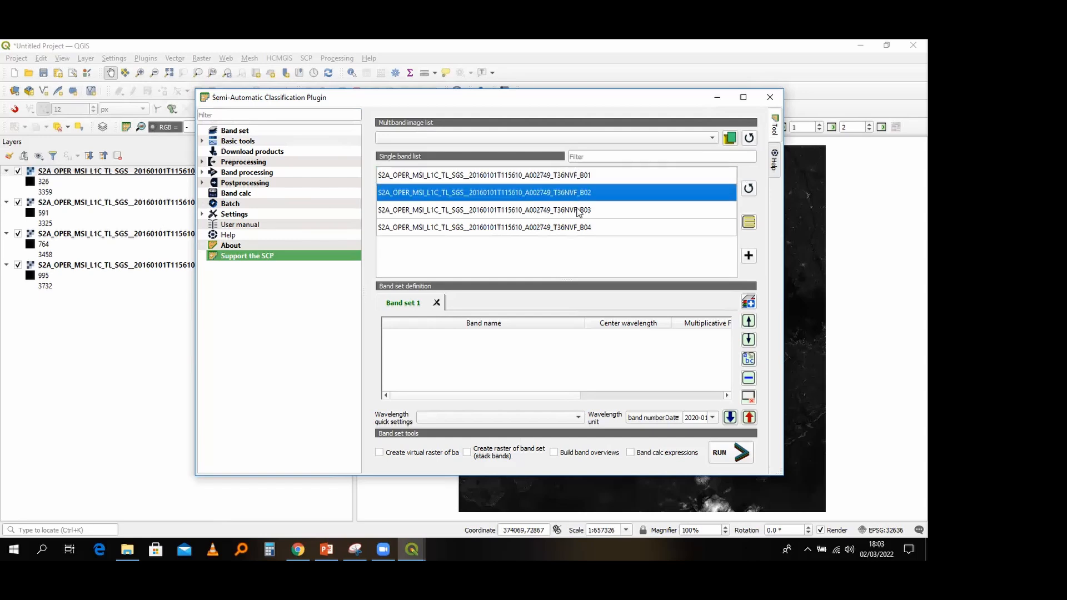
pyautogui.click(573, 213)
pyautogui.click(575, 230)
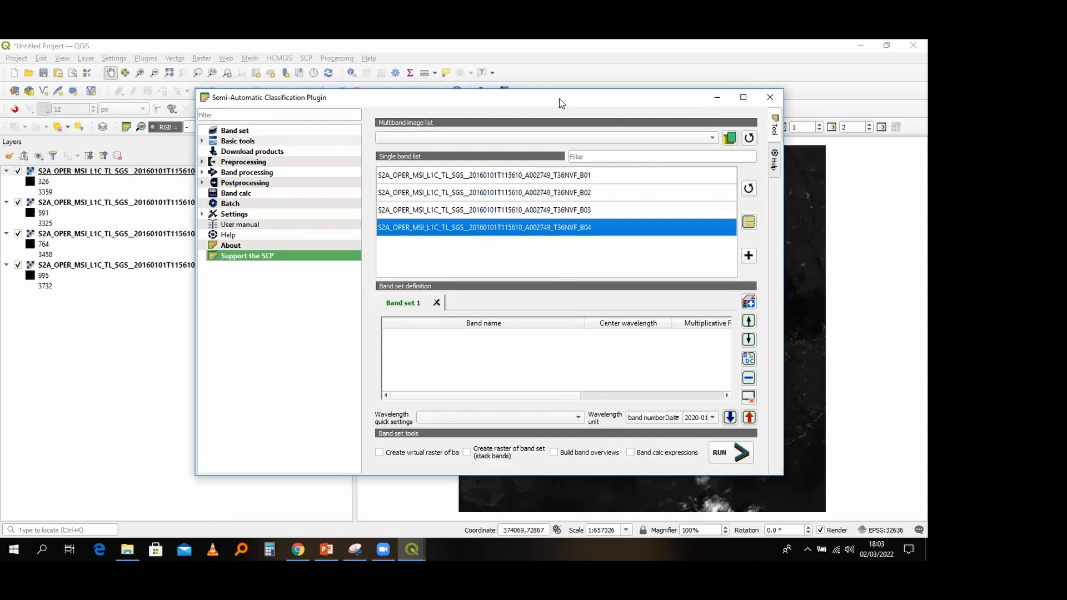
# Step: Move the plugin window off the map, hide band layers B04 to B01 one by one, and show them all again
pyautogui.moveTo(559, 98); pyautogui.dragTo(471, 441)
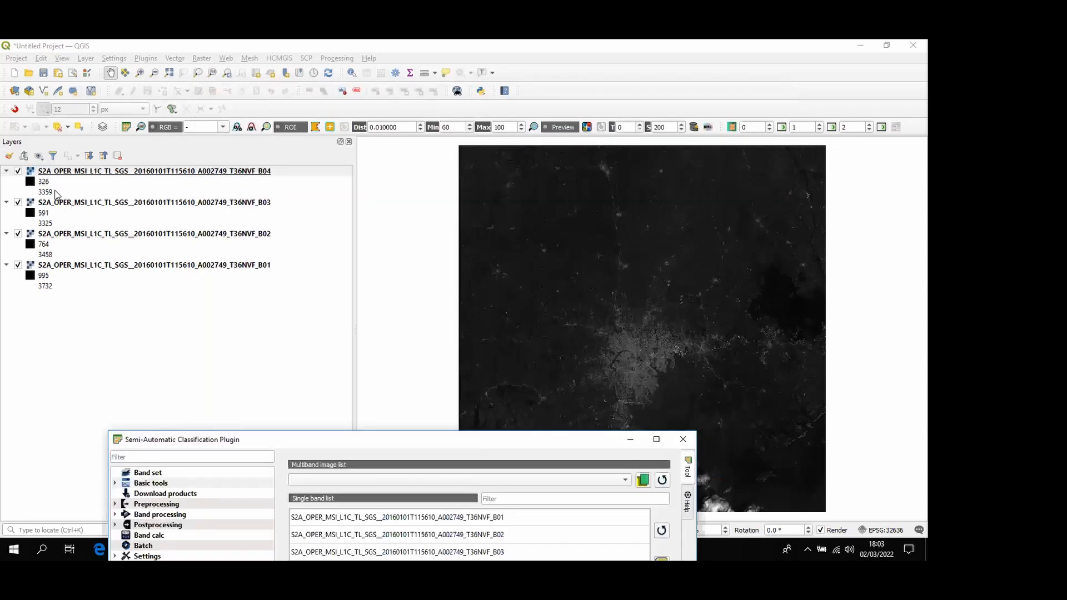
pyautogui.click(18, 171)
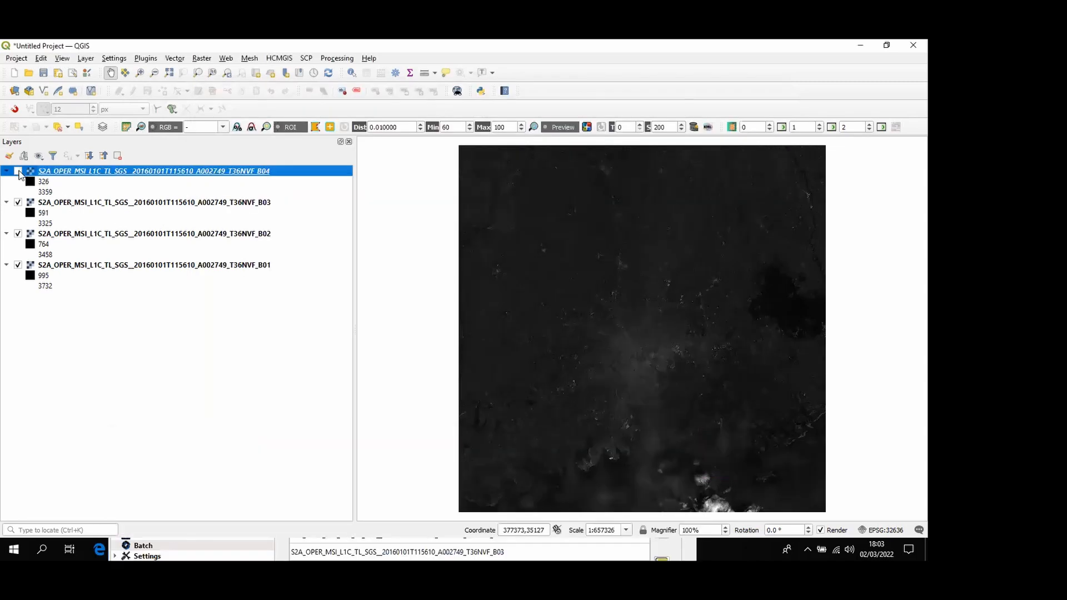
pyautogui.click(19, 202)
pyautogui.click(18, 234)
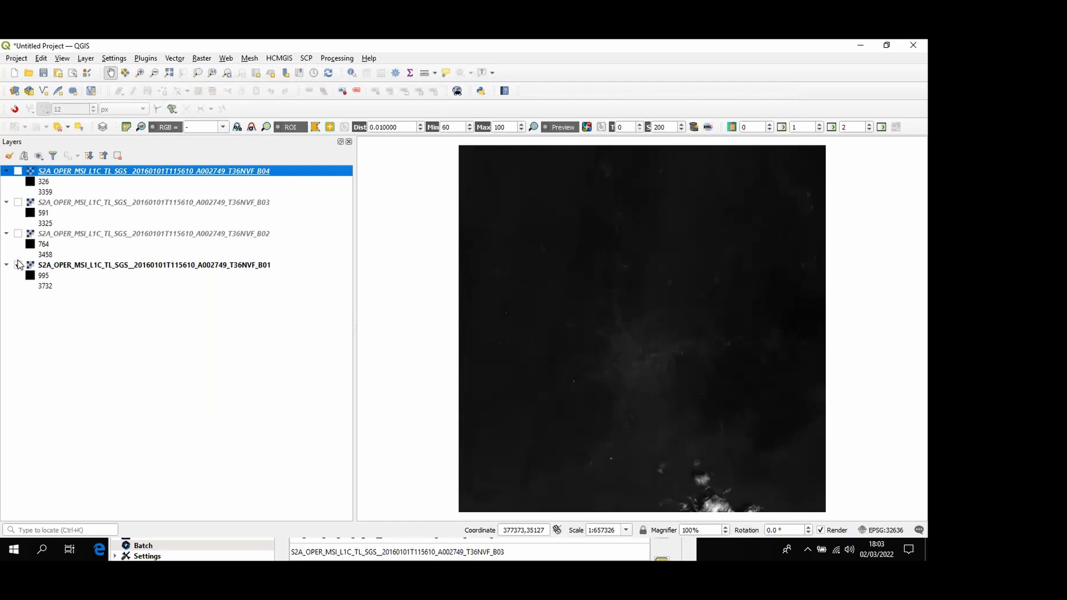
pyautogui.click(18, 266)
pyautogui.click(18, 265)
pyautogui.click(18, 234)
pyautogui.click(18, 202)
pyautogui.click(19, 171)
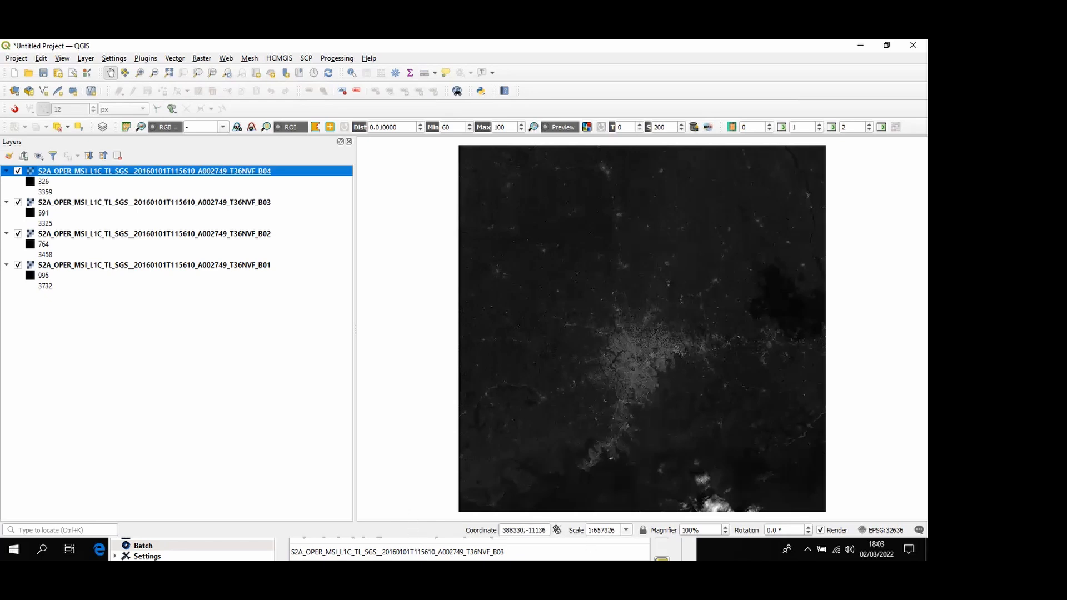
# Step: Bring the plugin window back to the front and reposition it so the whole window is visible
pyautogui.press('super')
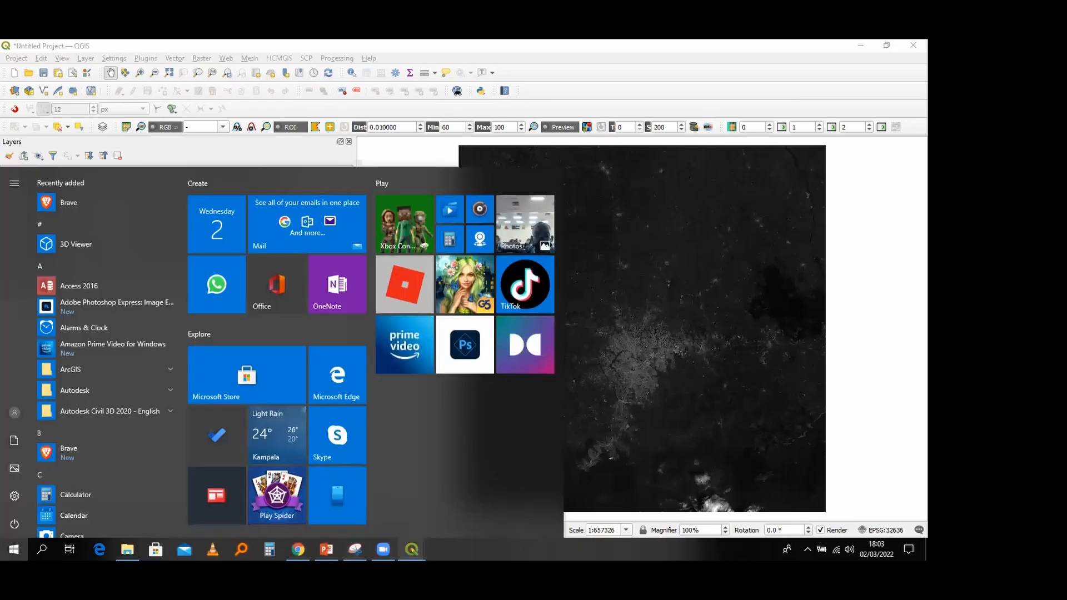
pyautogui.moveTo(411, 549)
pyautogui.click(473, 519)
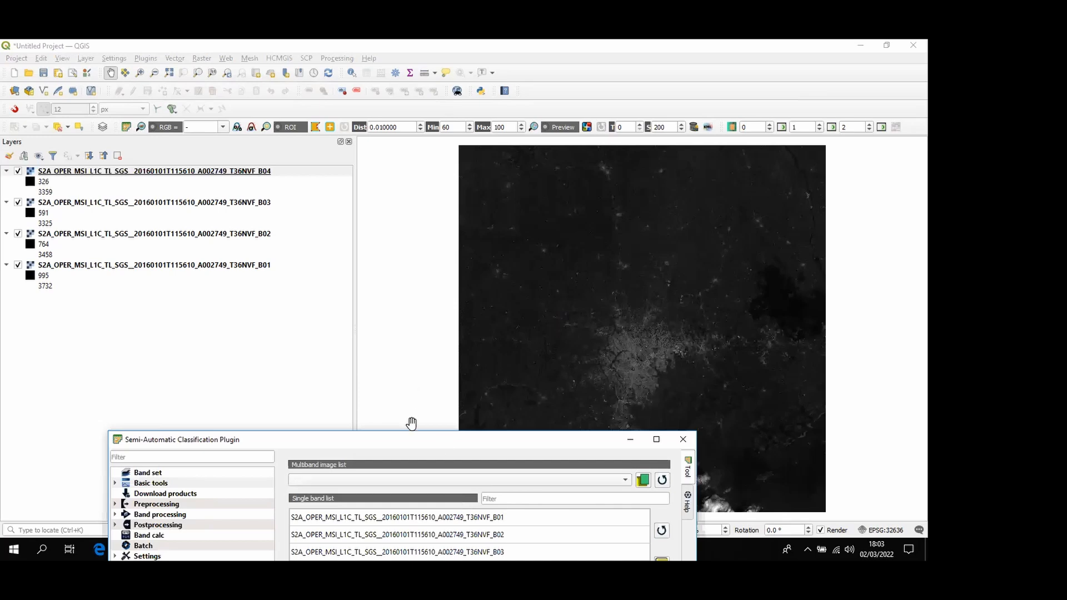
pyautogui.moveTo(413, 443); pyautogui.dragTo(248, 139)
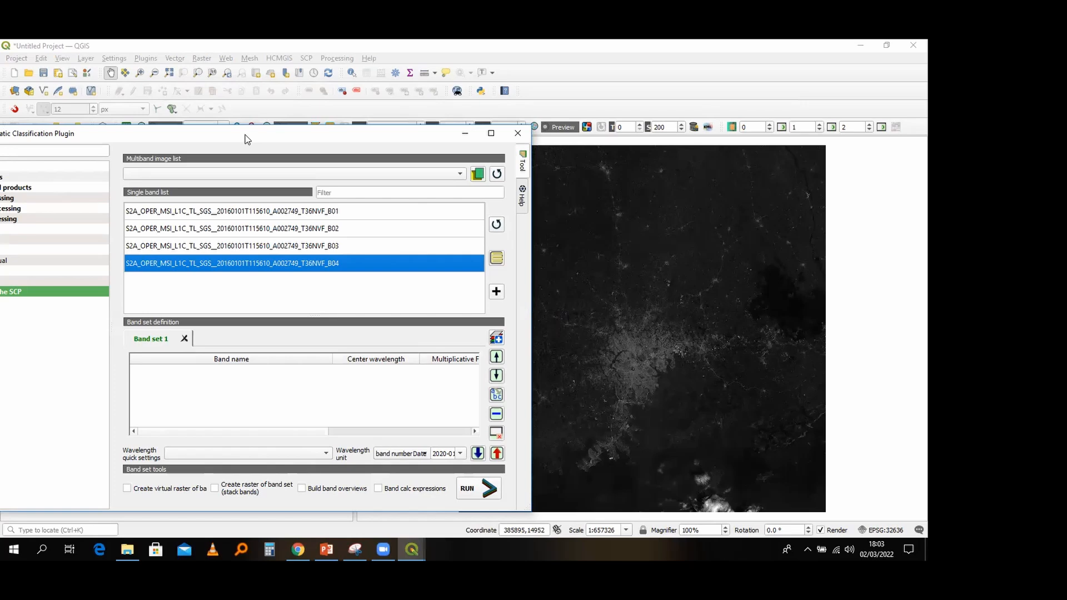
pyautogui.moveTo(248, 139); pyautogui.dragTo(395, 119)
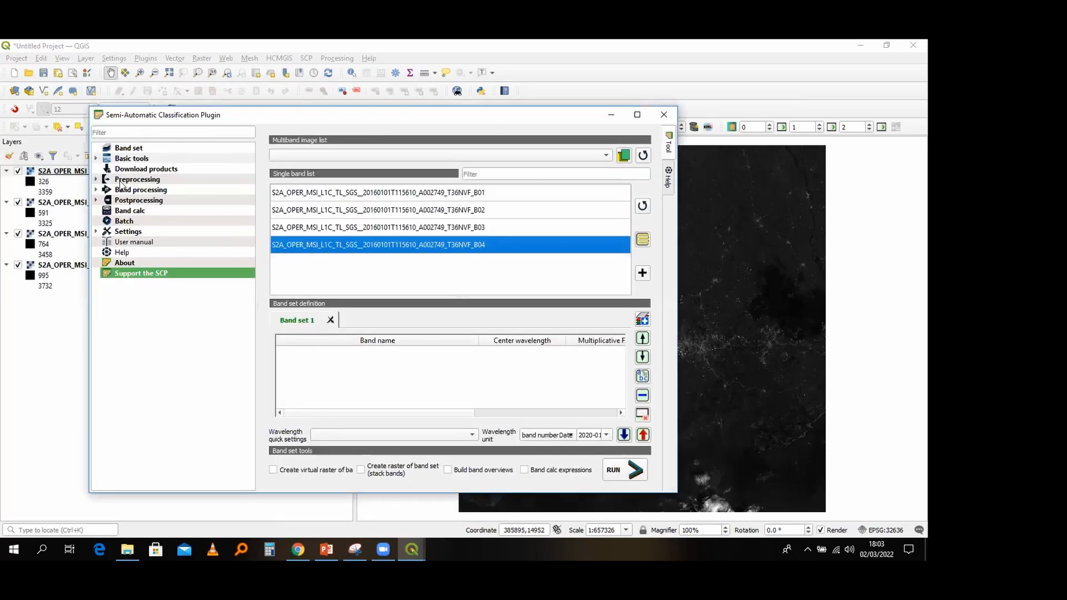
# Step: View the Clip multiple rasters preprocessing tool and return to the Band set tool
pyautogui.click(120, 181)
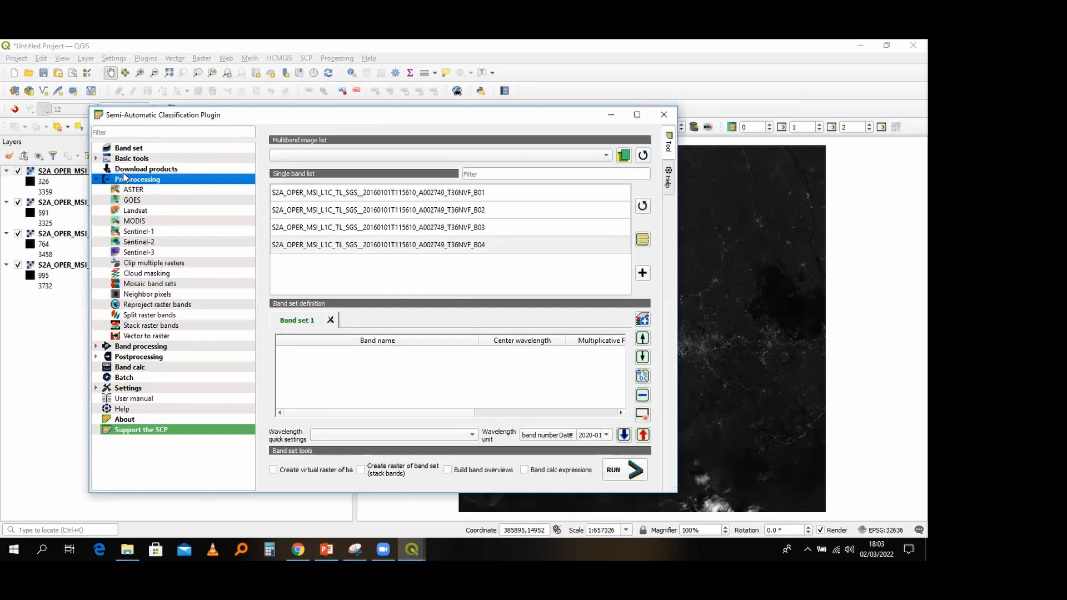
pyautogui.click(169, 265)
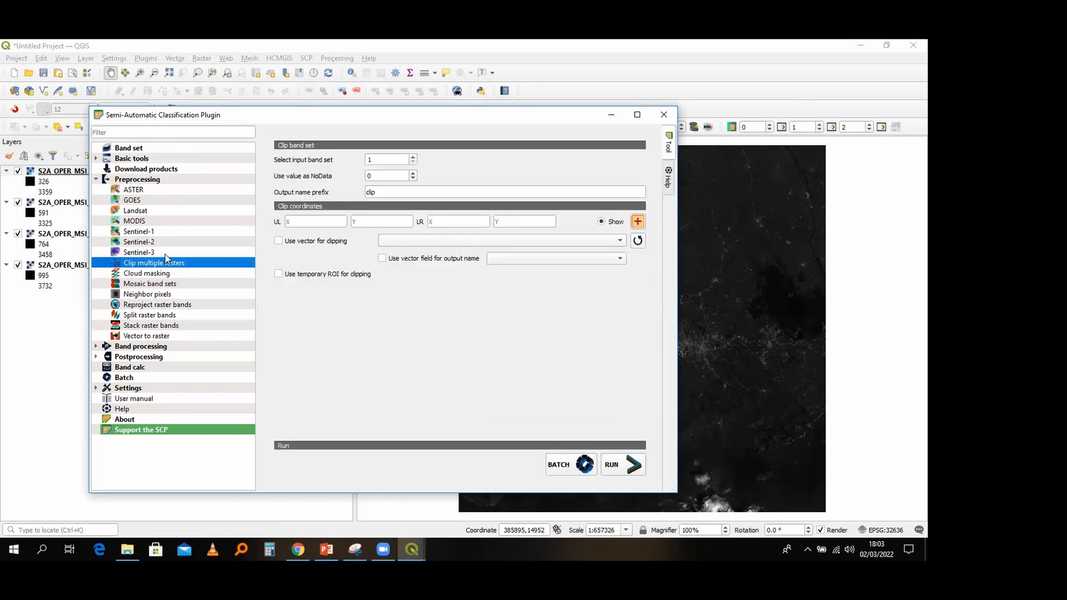
pyautogui.click(142, 149)
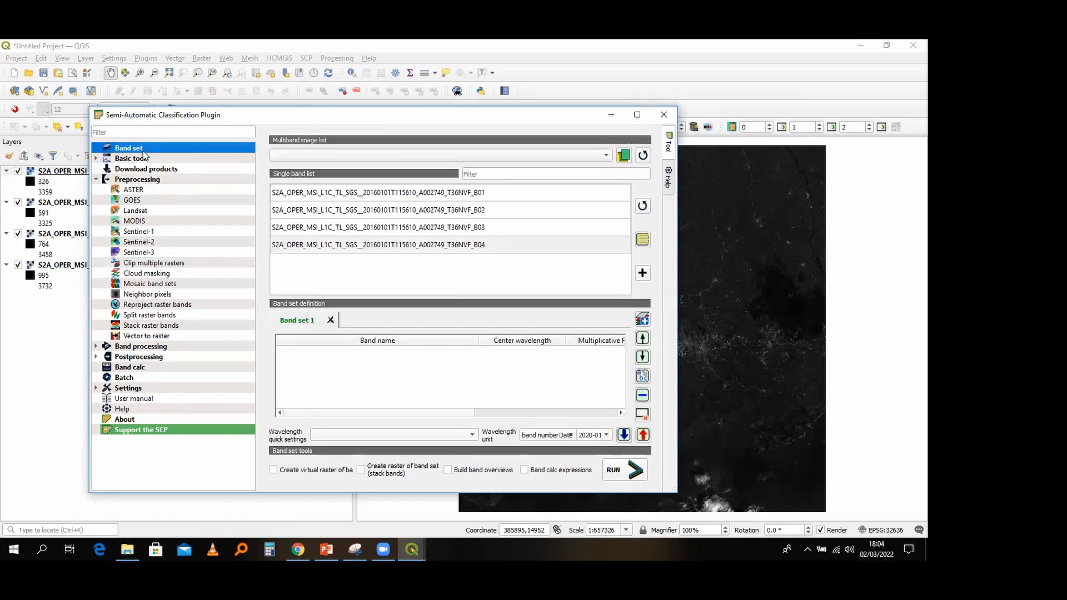
# Step: Select bands B01, B02, B03 and B04 in the single band list and add them to Band set 1
pyautogui.click(326, 195)
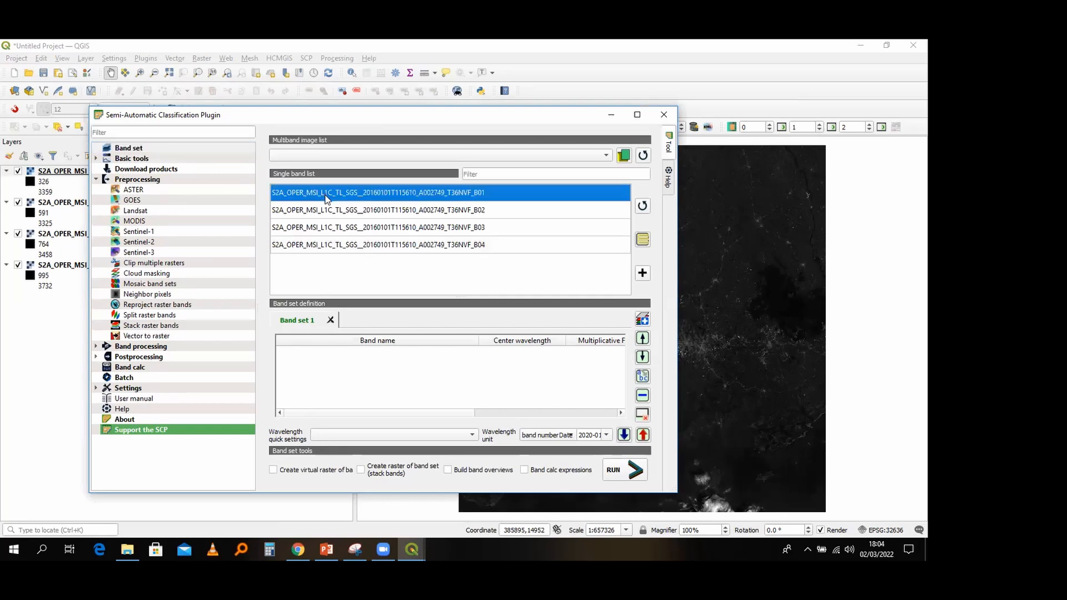
pyautogui.click(328, 212)
pyautogui.click(335, 230)
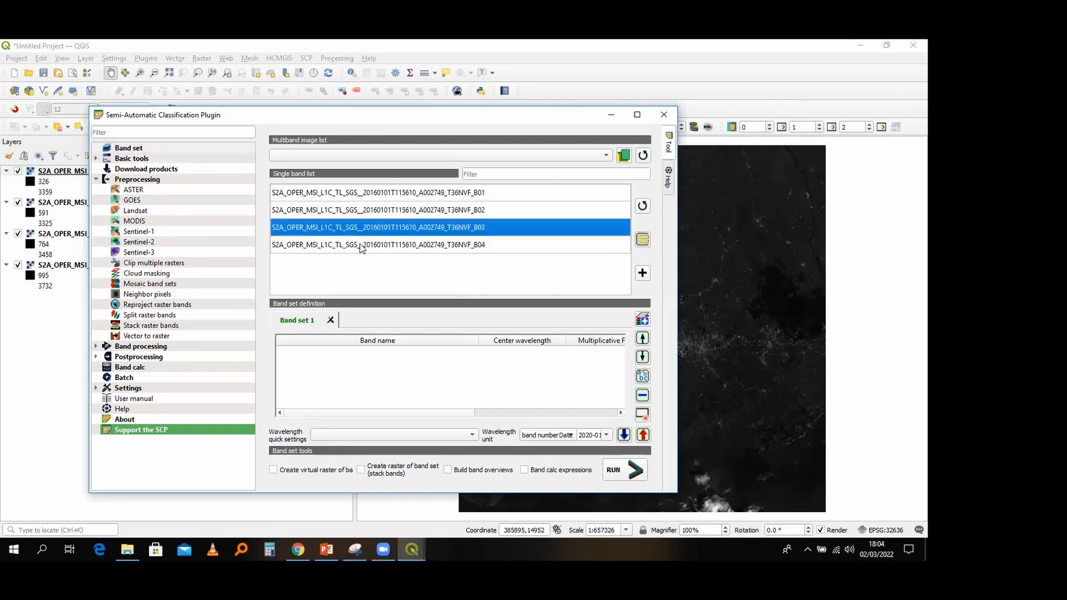
pyautogui.click(362, 247)
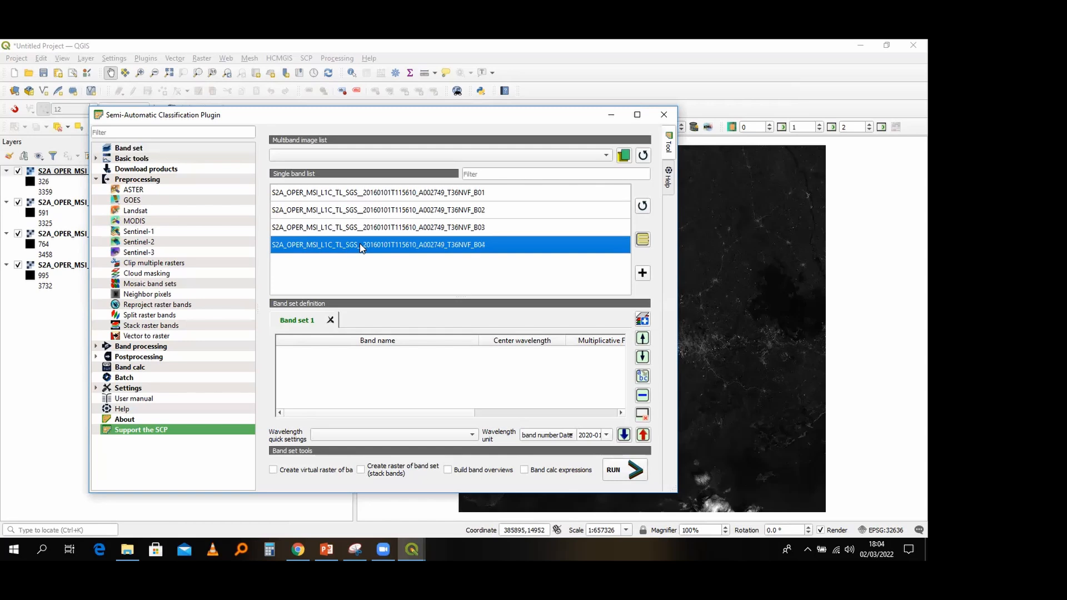
pyautogui.keyDown('ctrl'); pyautogui.click(357, 230); pyautogui.keyUp('ctrl')
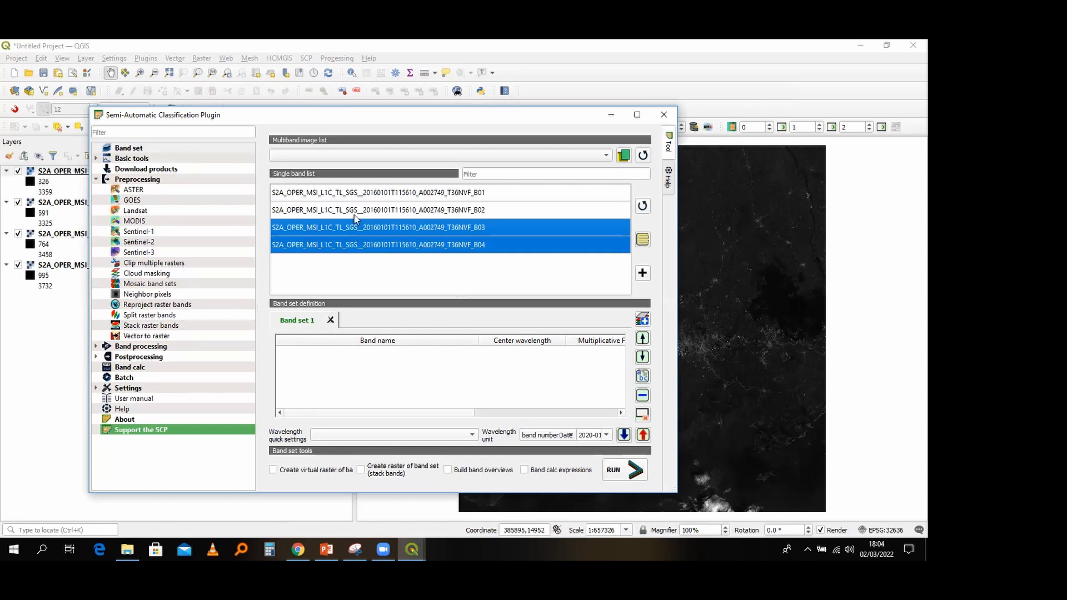
pyautogui.click(350, 192)
pyautogui.moveTo(350, 195); pyautogui.dragTo(345, 240)
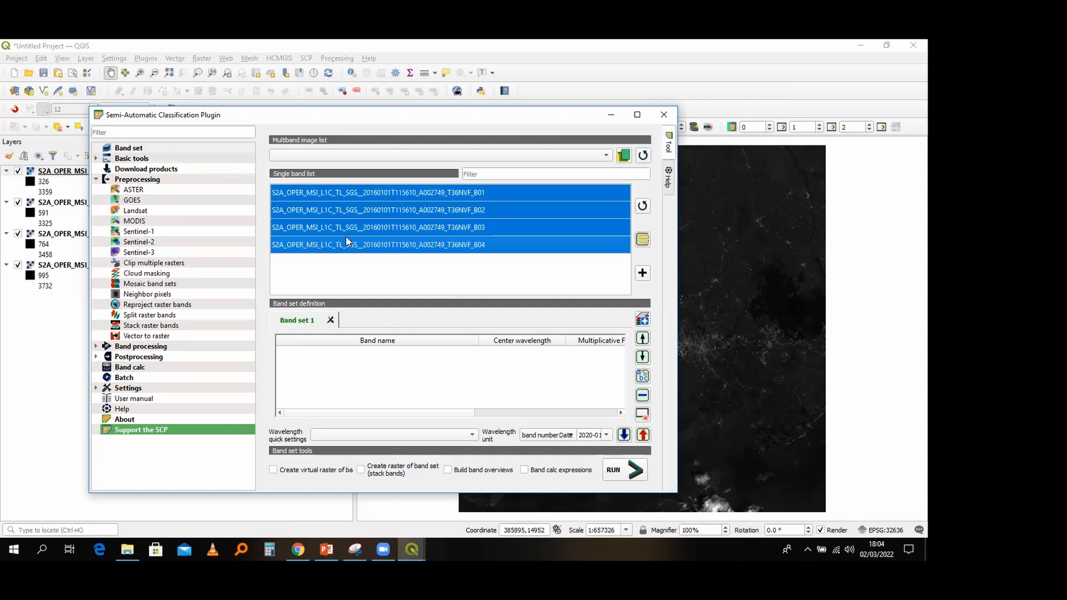
pyautogui.click(643, 274)
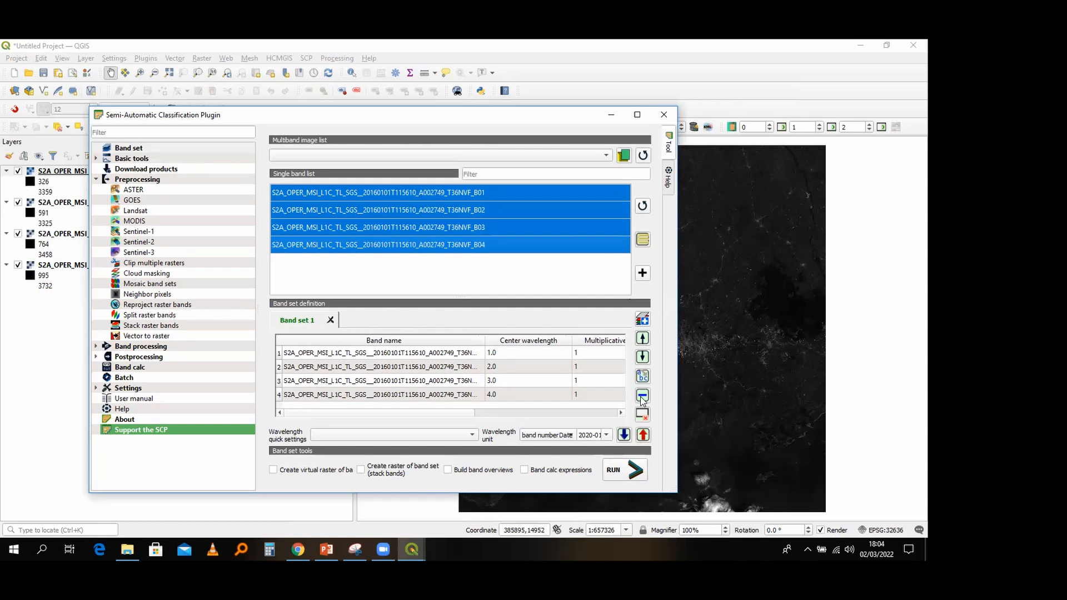
# Step: Remove band B04 from Band set 1 and clear all the remaining bands from the set
pyautogui.click(552, 395)
pyautogui.click(642, 395)
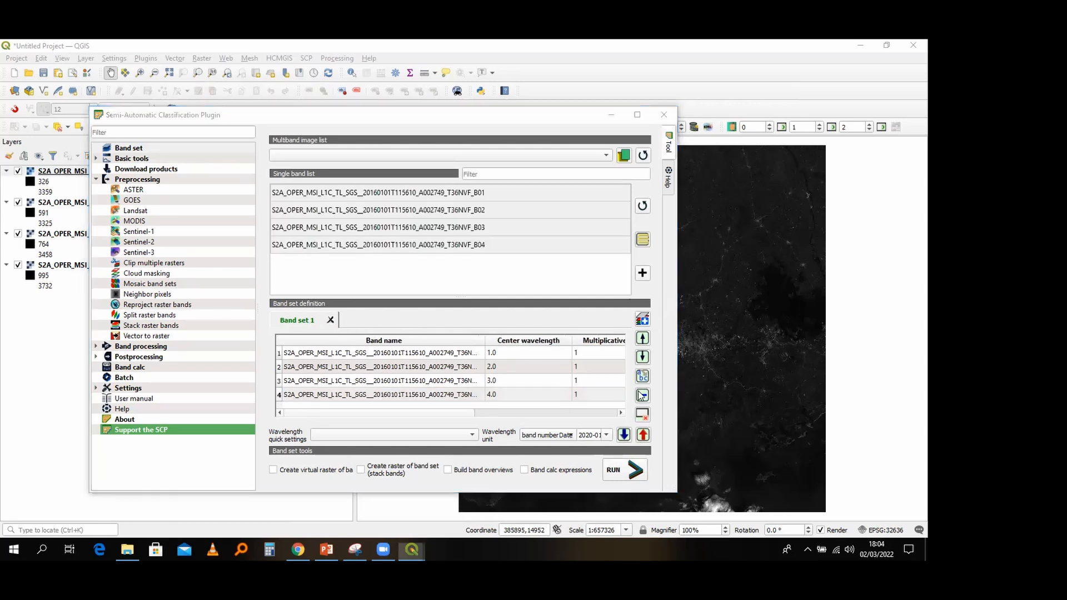
pyautogui.click(523, 300)
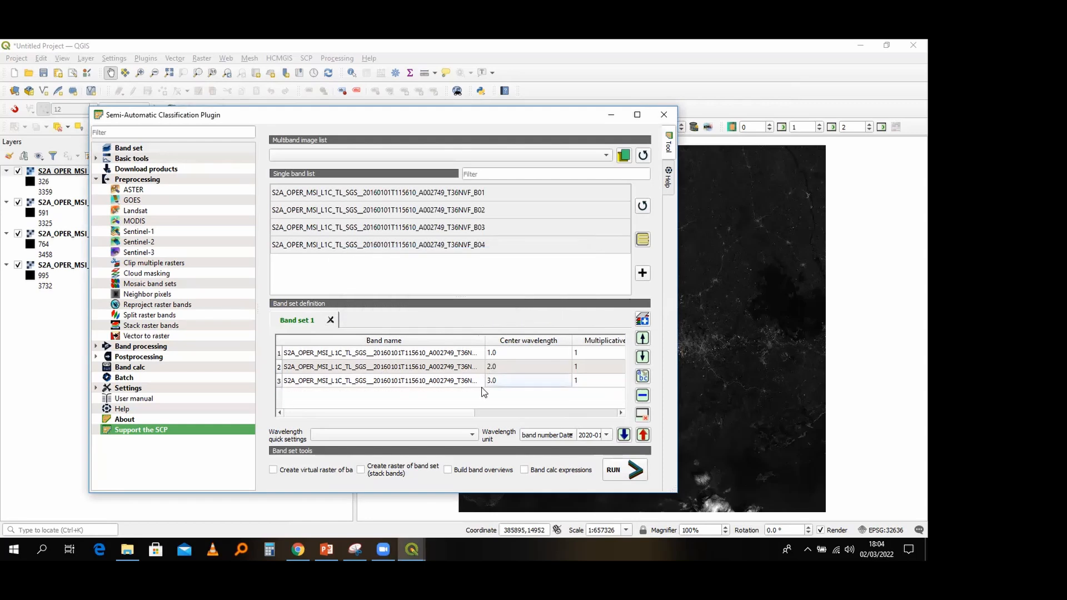
pyautogui.moveTo(456, 386); pyautogui.dragTo(451, 351)
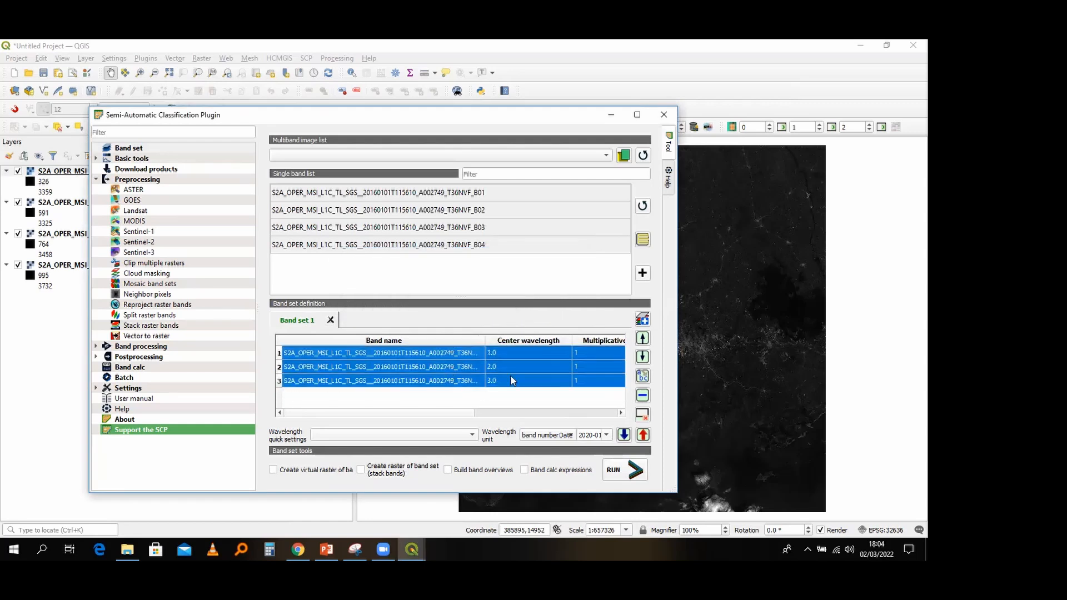
pyautogui.click(643, 414)
pyautogui.click(463, 300)
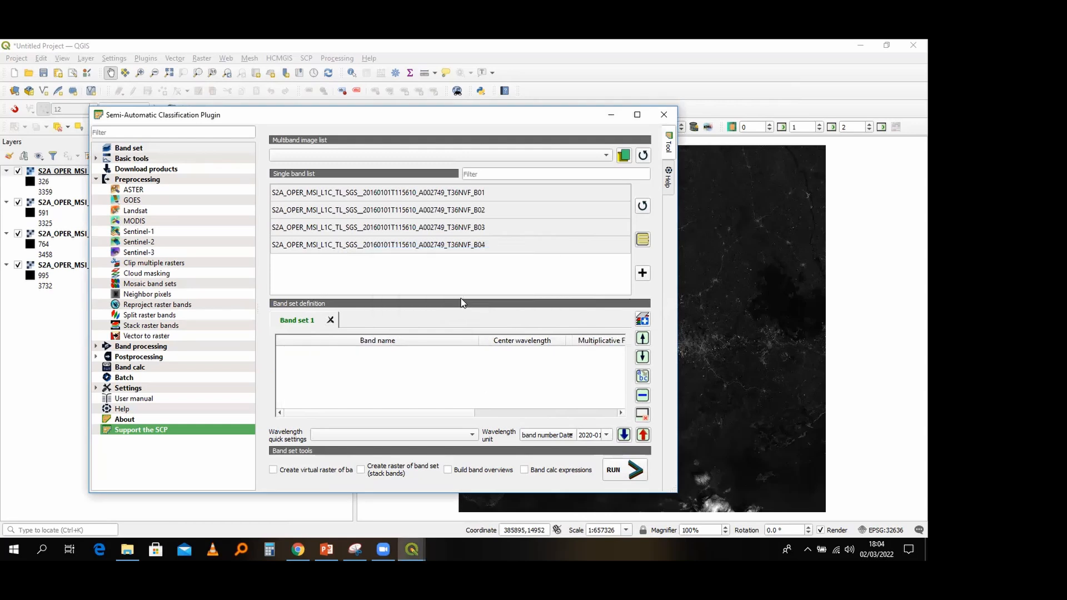
# Step: Add bands B01 to B04 from the single band list to the emptied Band set 1 and widen the plugin window
pyautogui.keyDown('shift'); pyautogui.click(438, 246); pyautogui.keyUp('shift')
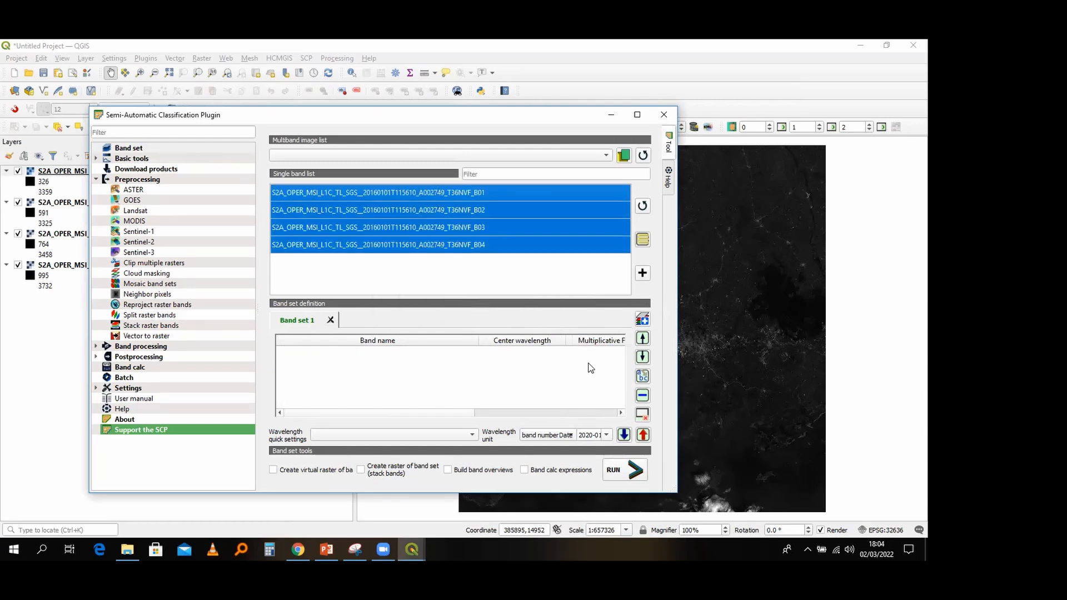
pyautogui.click(643, 274)
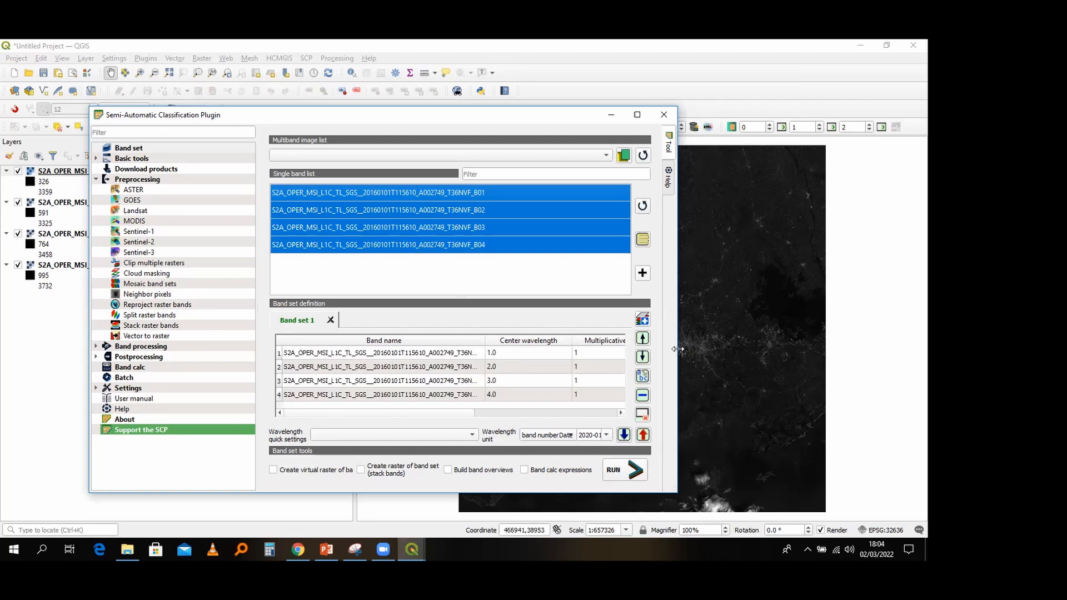
pyautogui.moveTo(678, 349); pyautogui.dragTo(777, 350)
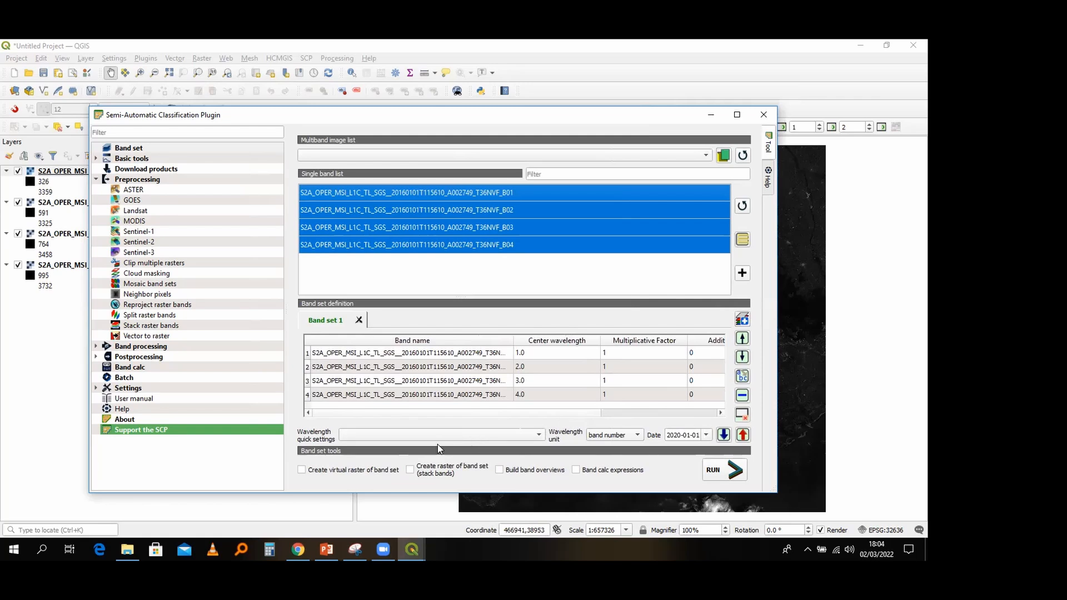
# Step: Set the band set's wavelength quick setting to Band order and its wavelength unit to µm (1 E-6m)
pyautogui.click(365, 437)
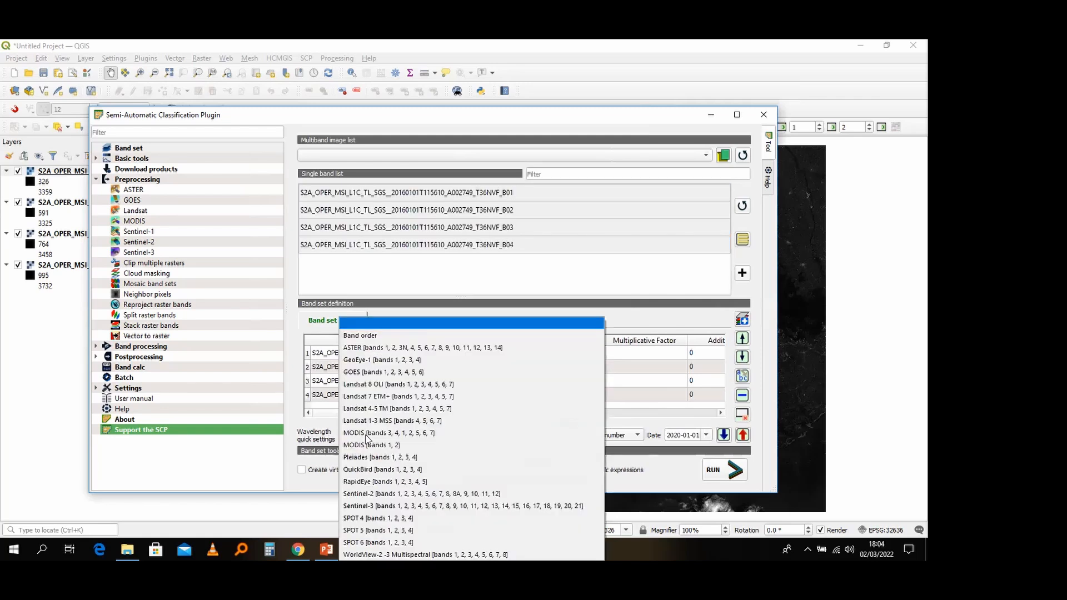
pyautogui.click(360, 340)
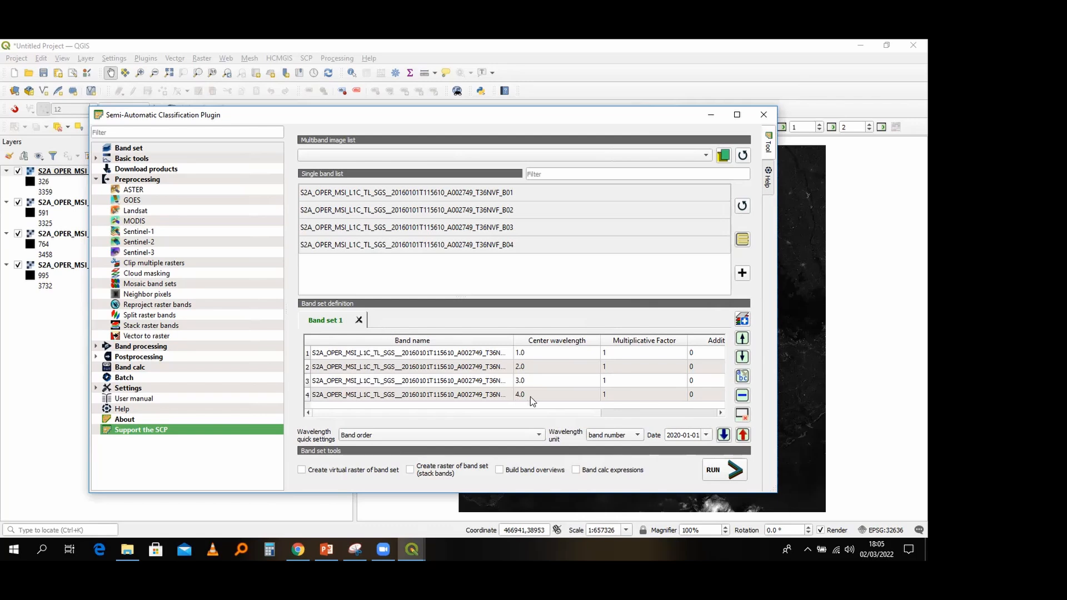
pyautogui.click(503, 436)
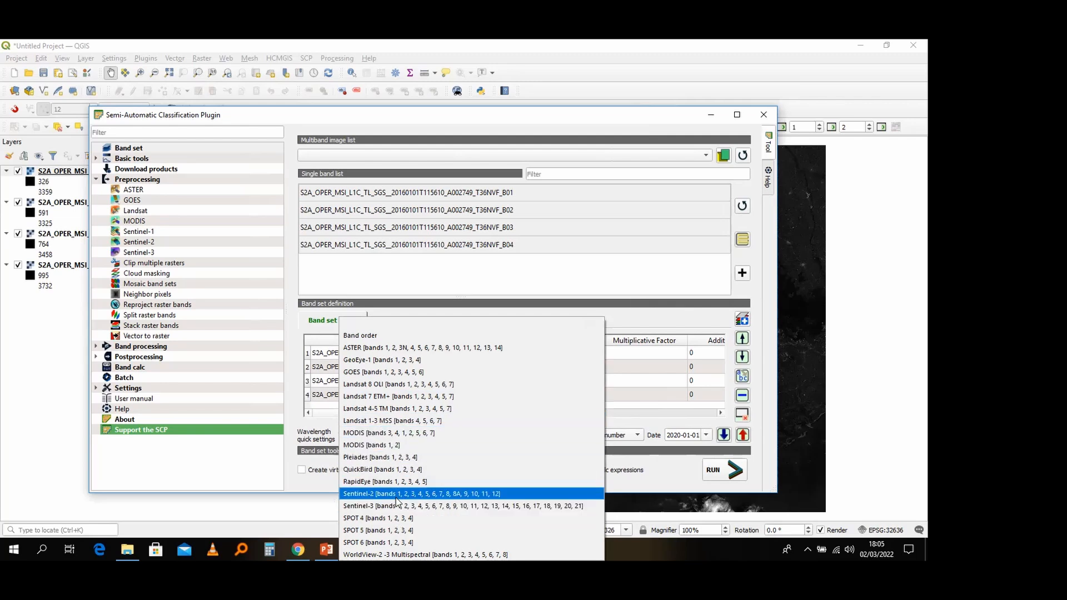
pyautogui.click(650, 315)
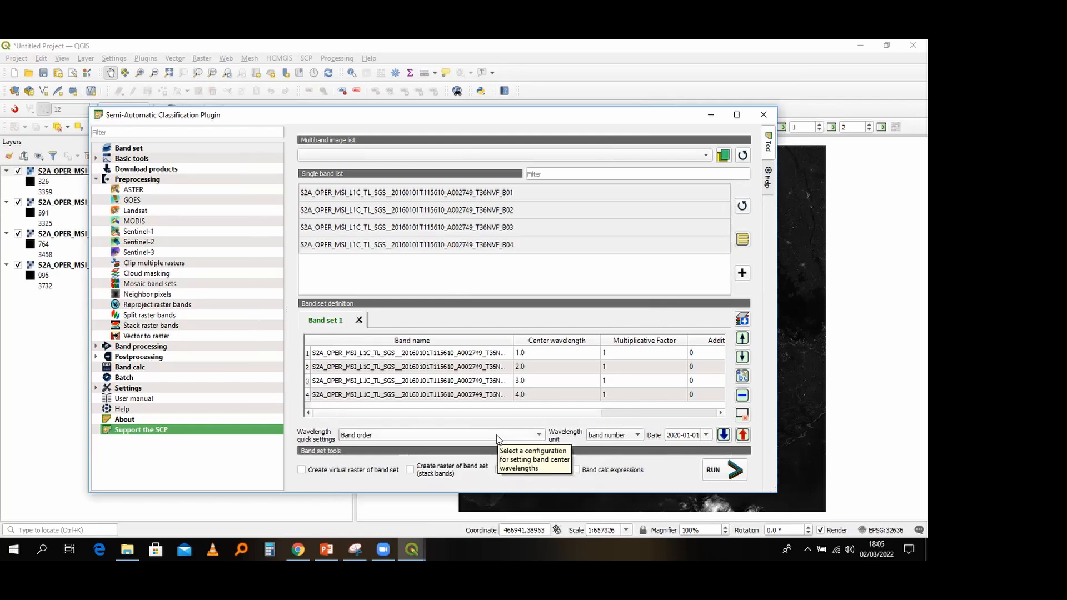
pyautogui.click(599, 436)
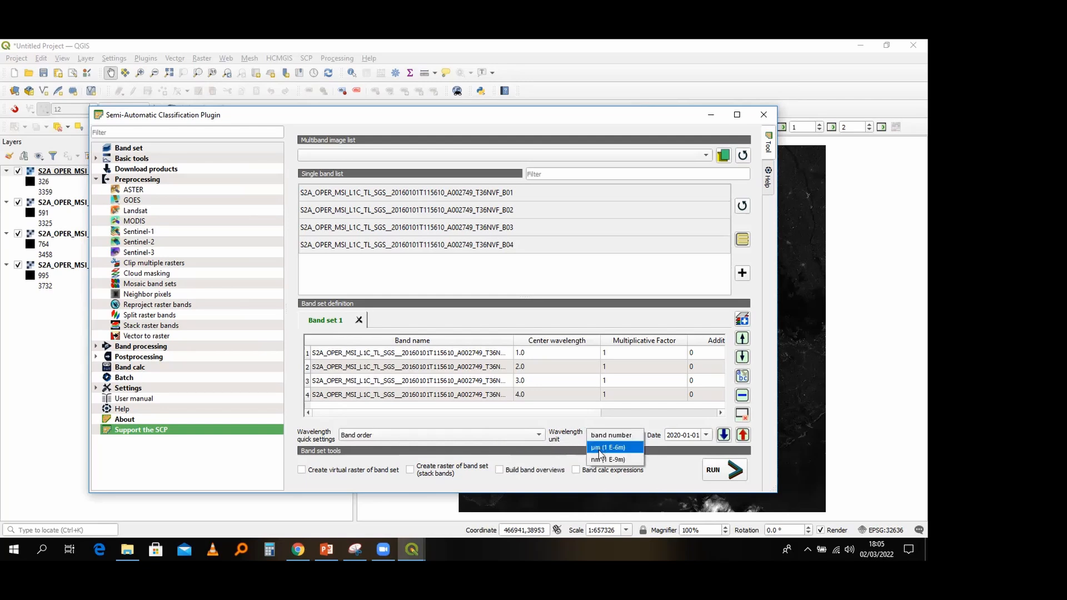
pyautogui.click(600, 452)
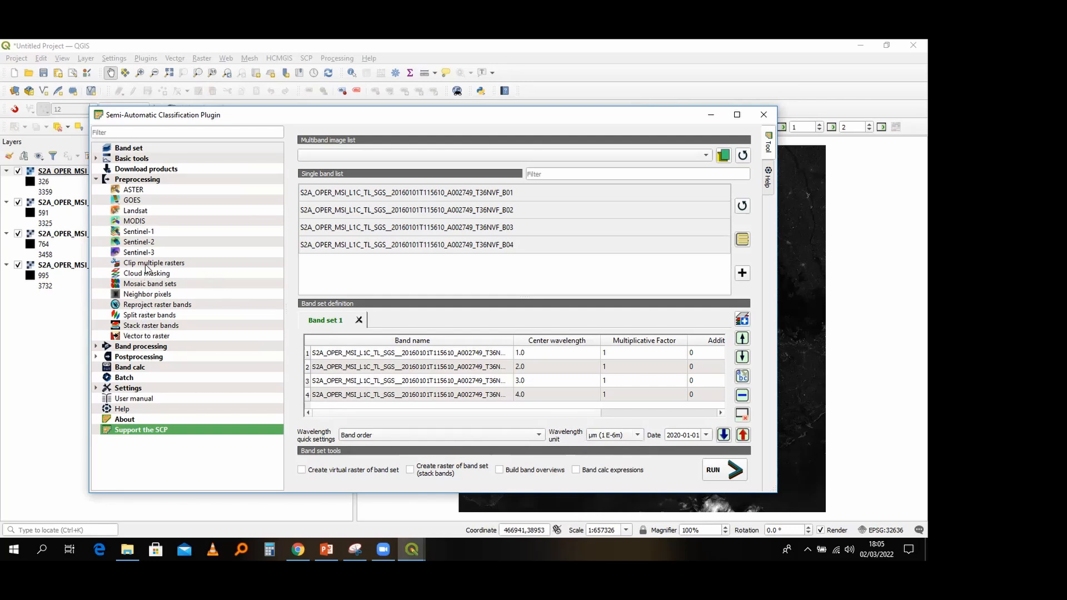
# Step: Open the Clip multiple rasters tool, activate picking the clip area on the map, and move the window off the image
pyautogui.click(148, 265)
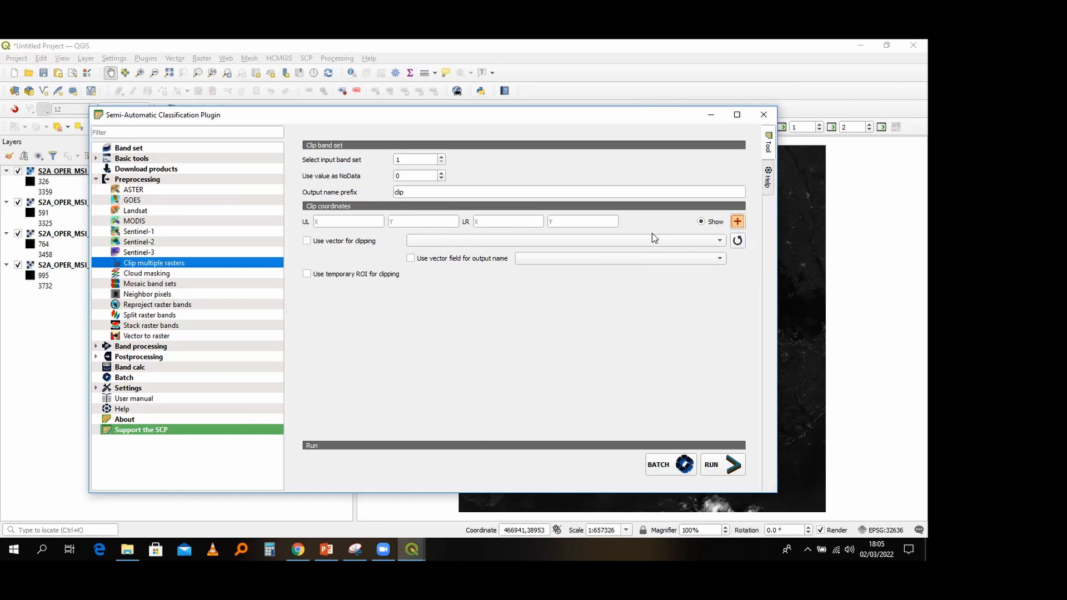
pyautogui.click(738, 223)
pyautogui.moveTo(656, 121); pyautogui.dragTo(397, 125)
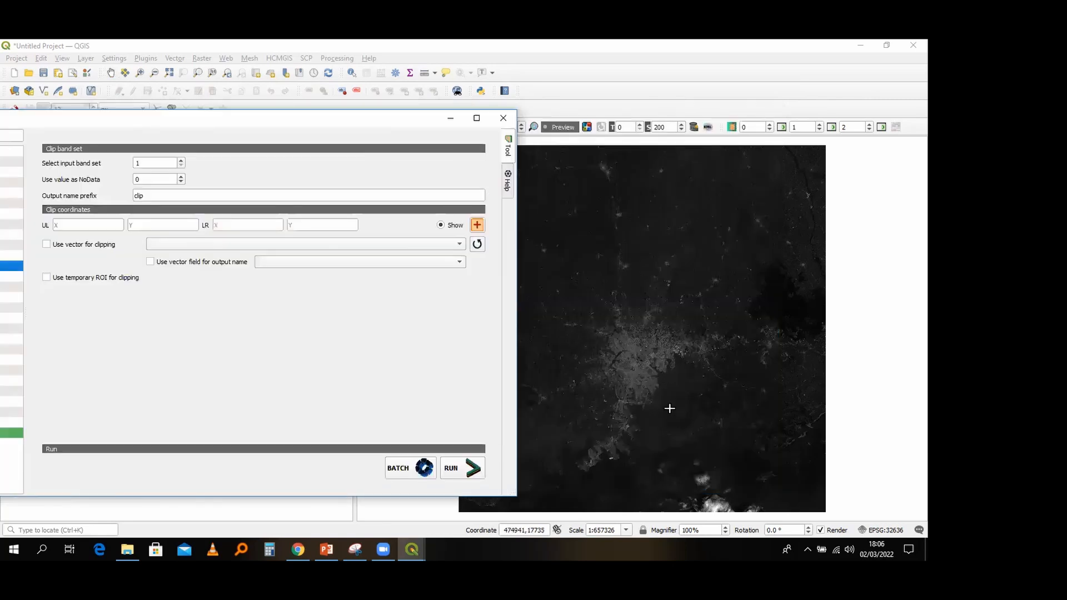
# Step: Draw the clip rectangle over the urban area with corners at about (444332, 27300) and (462593, 42431), and return to the plugin window
pyautogui.click(655, 353)
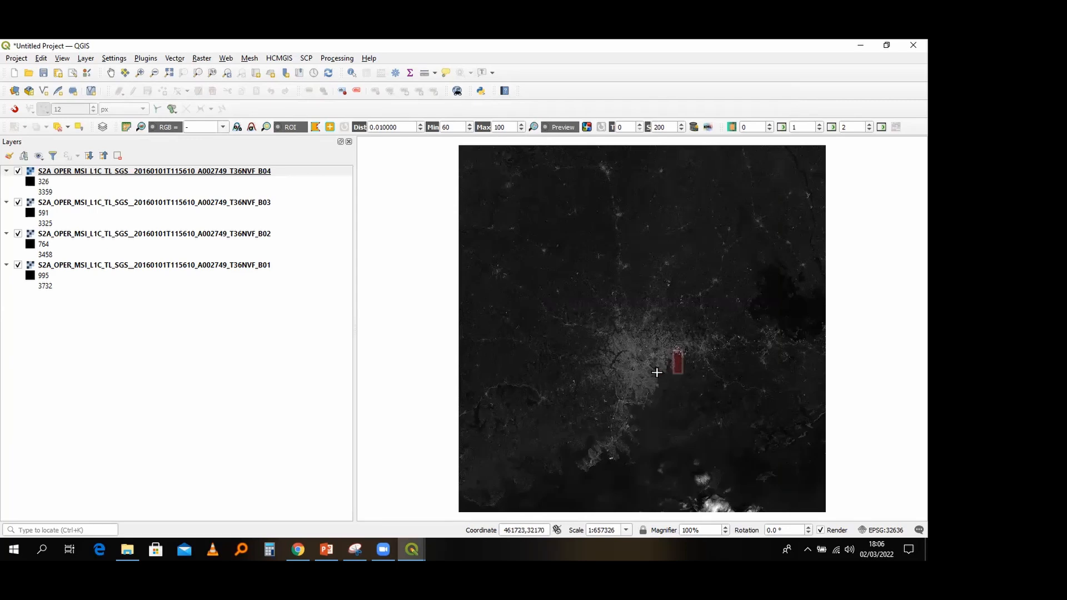
pyautogui.moveTo(655, 369); pyautogui.dragTo(654, 352)
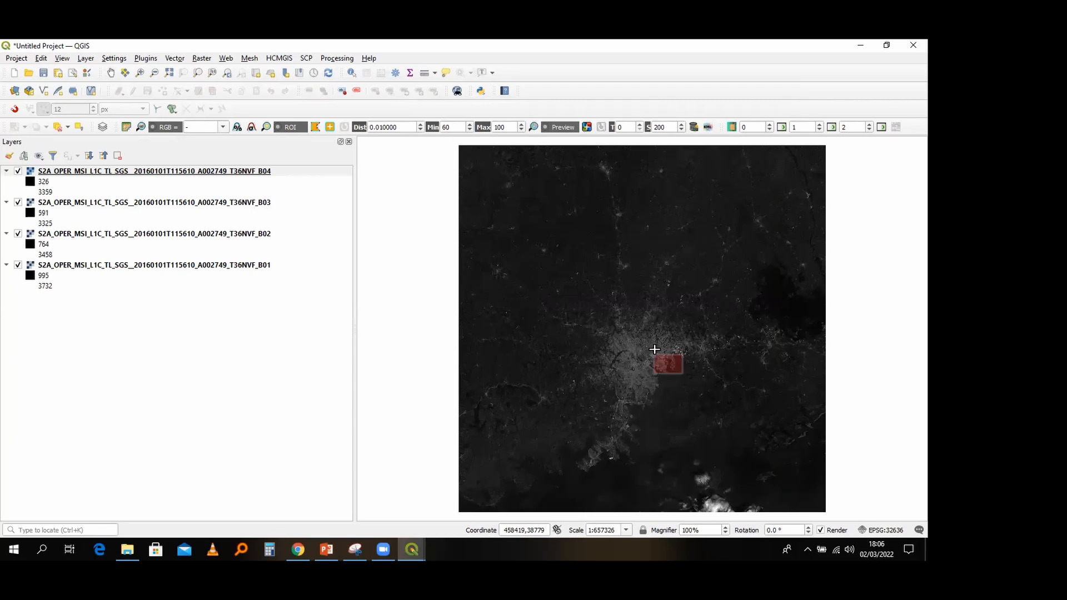
pyautogui.moveTo(655, 352); pyautogui.dragTo(614, 389)
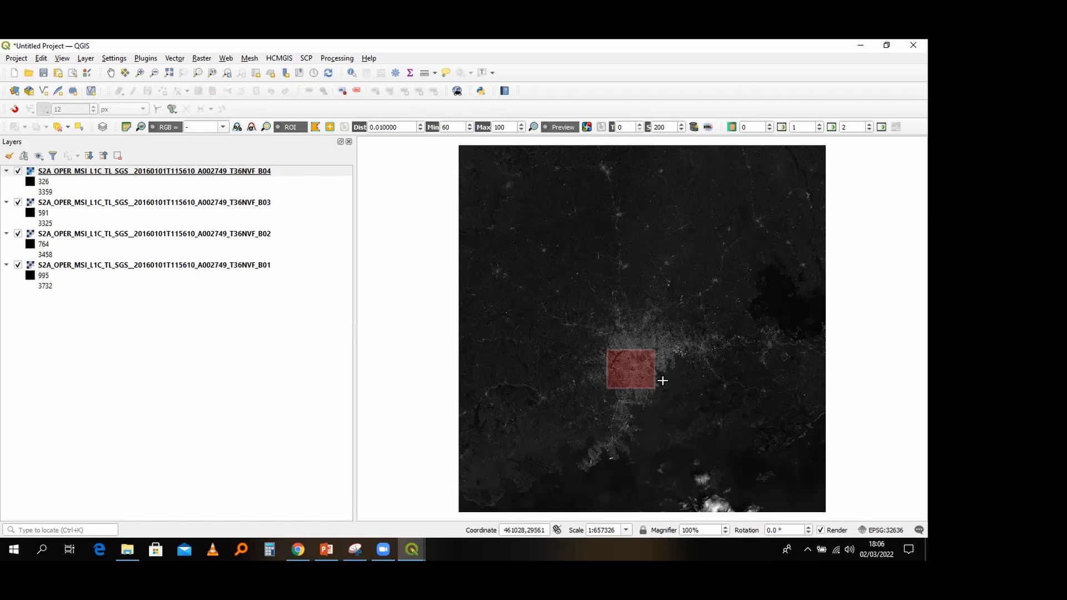
pyautogui.rightClick(668, 351)
pyautogui.rightClick(667, 338)
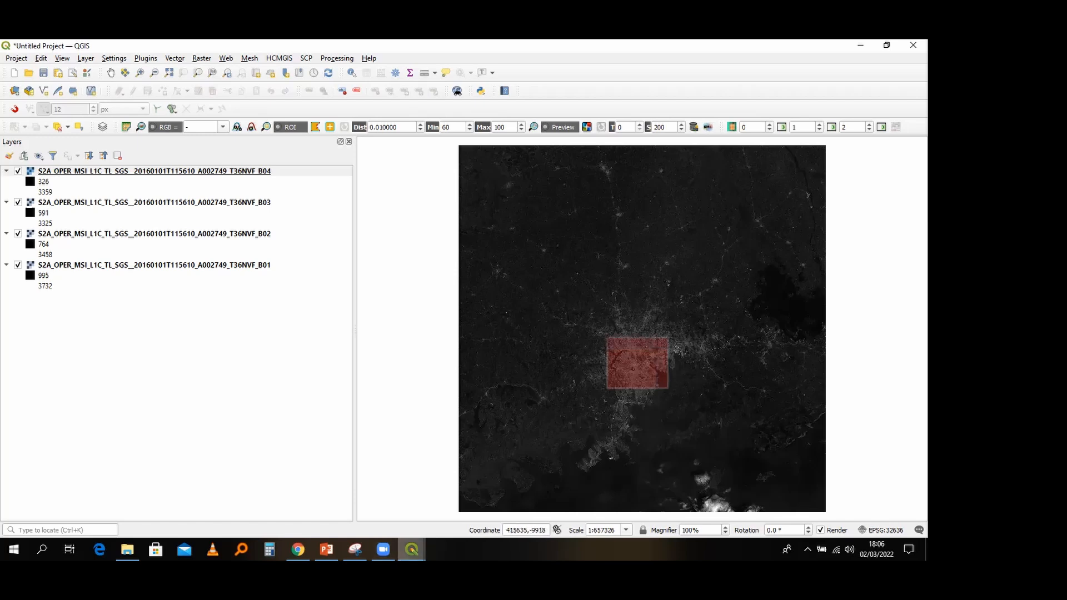
pyautogui.moveTo(412, 550)
pyautogui.click(461, 512)
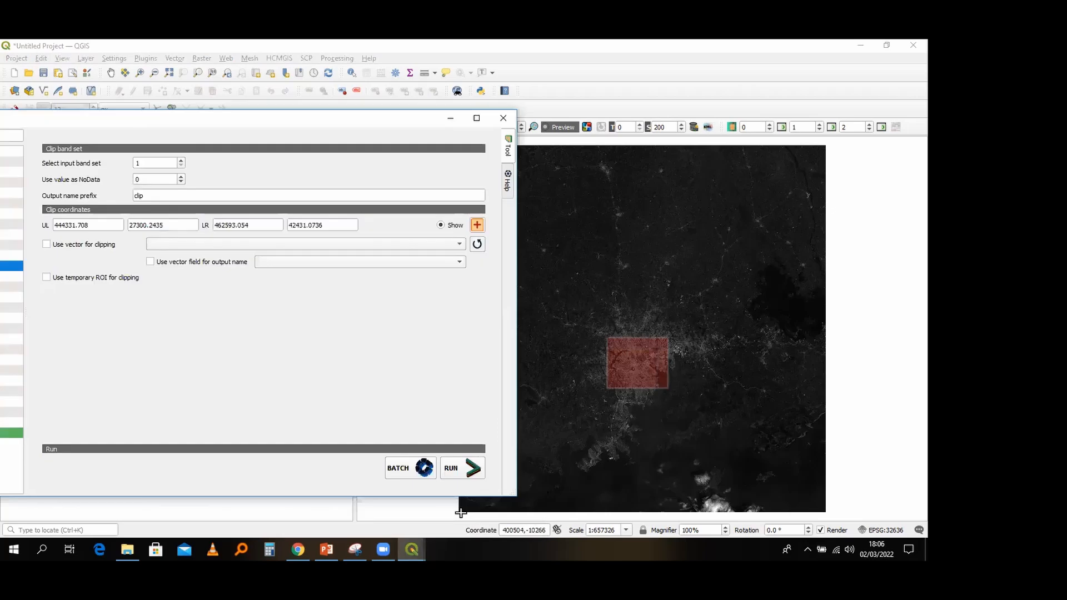
# Step: Run the clip of band set 1 and browse to the Tutorials > Wednesday_2_03_2022 folder on drive E for the output
pyautogui.click(458, 472)
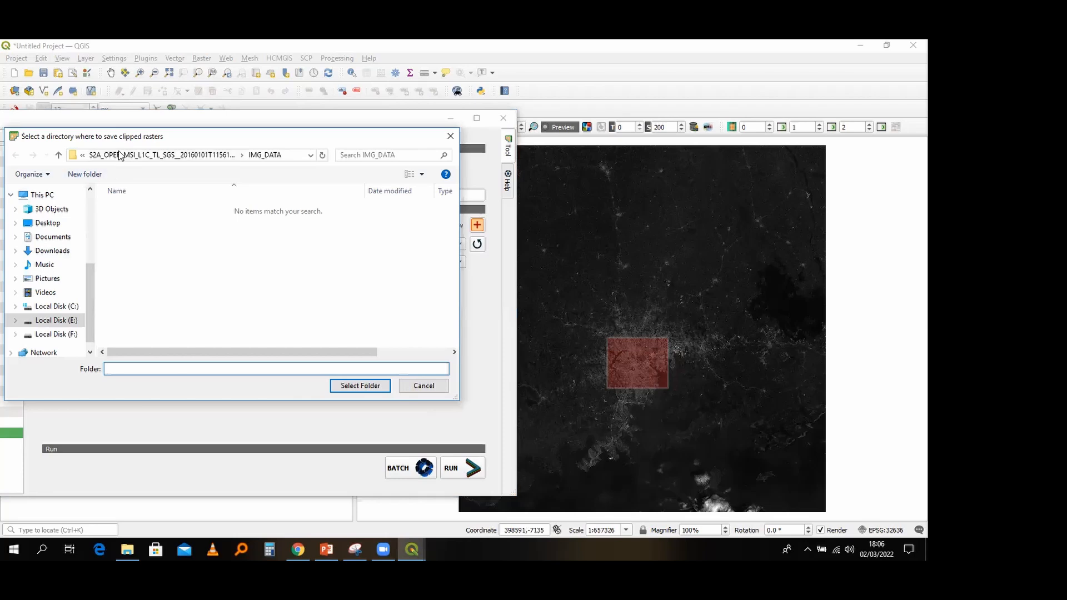
pyautogui.click(59, 155)
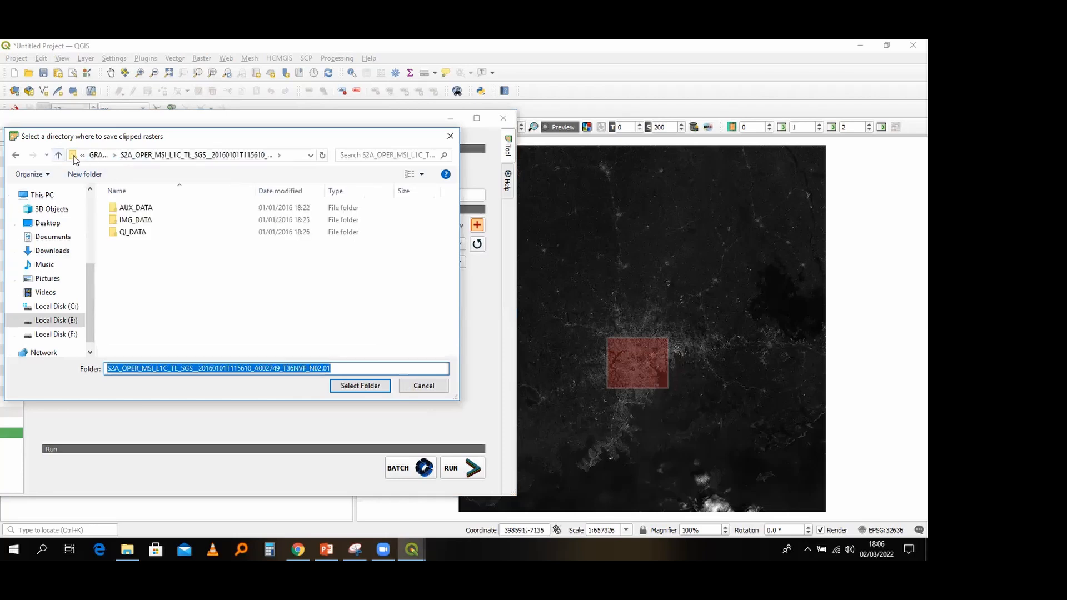
pyautogui.click(97, 157)
pyautogui.click(97, 156)
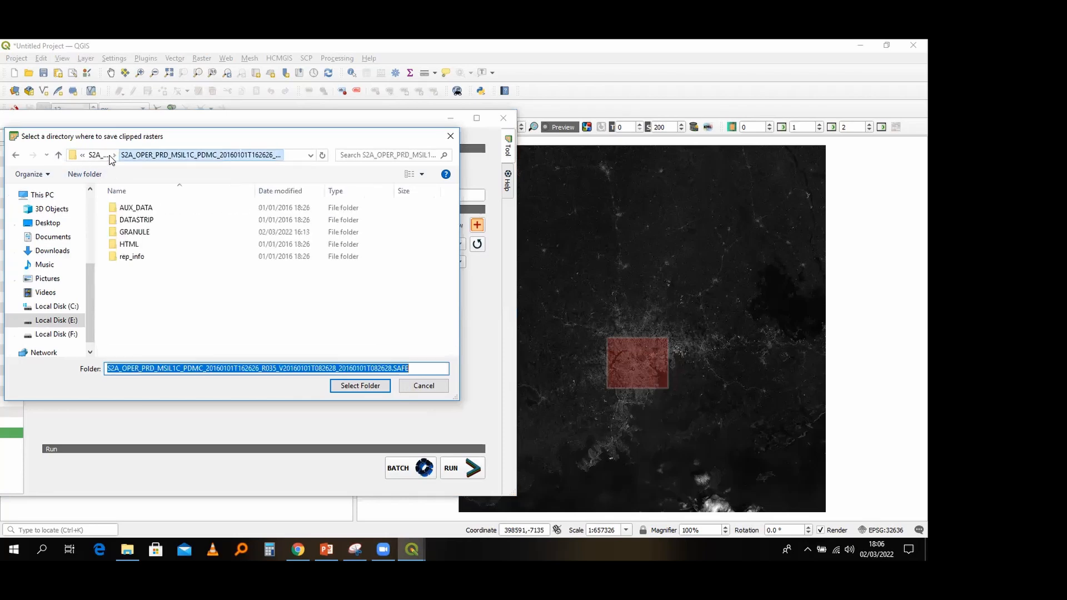
pyautogui.click(97, 158)
pyautogui.click(97, 156)
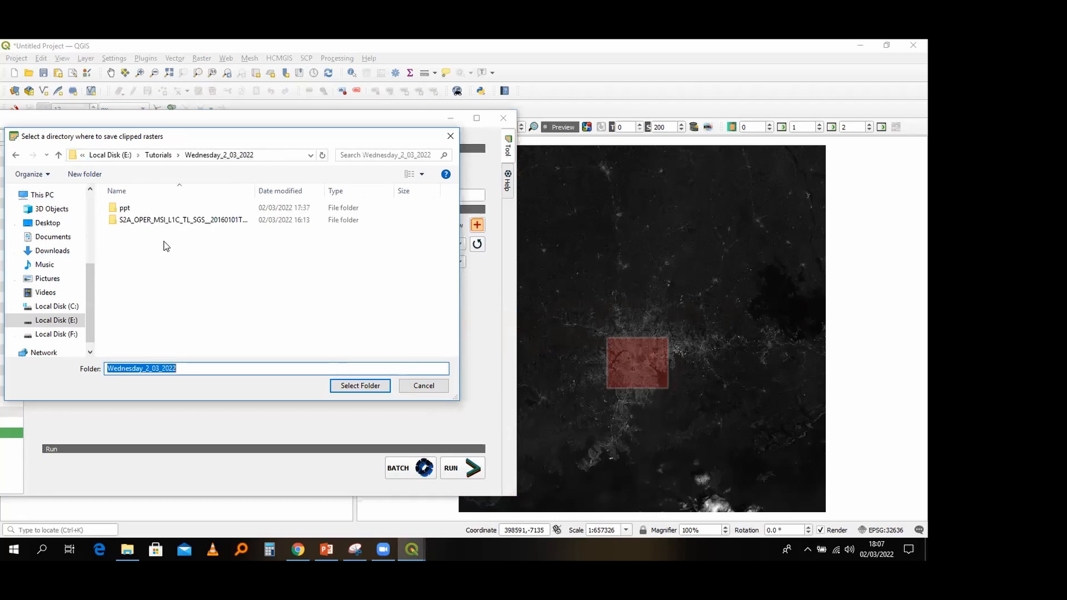
# Step: Save the clipped rasters in a new folder named clip inside Wednesday_2_03_2022 and close the plugin window
pyautogui.rightClick(164, 242)
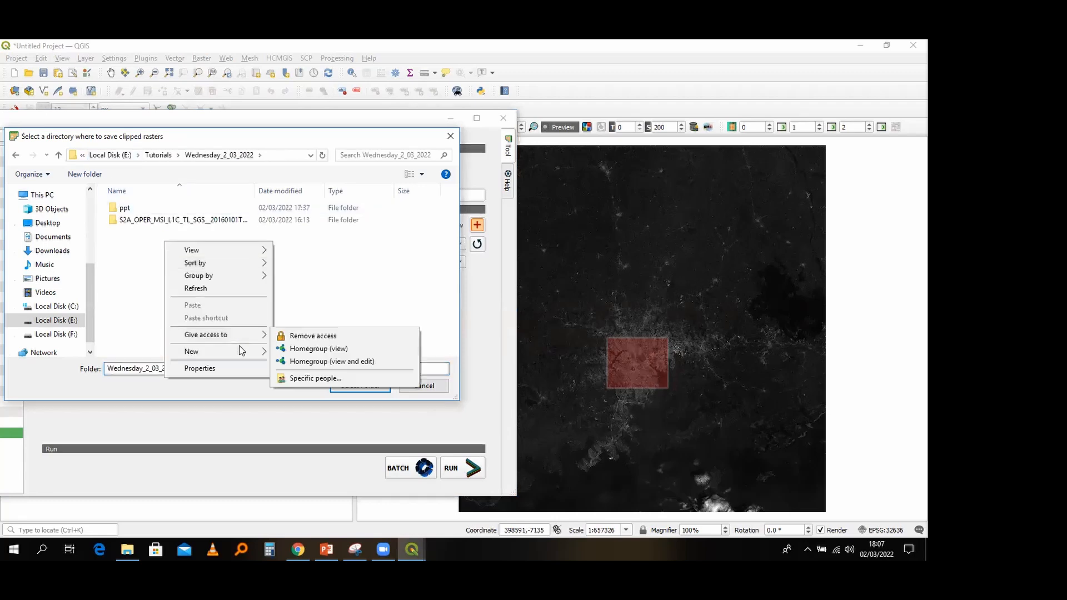
pyautogui.click(288, 350)
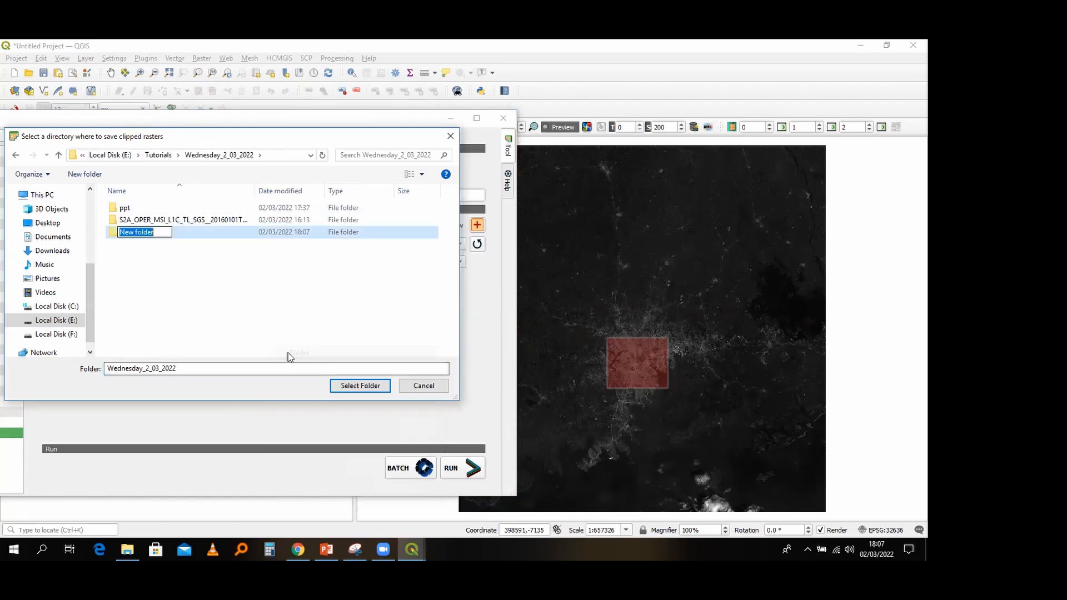
pyautogui.write('clip')
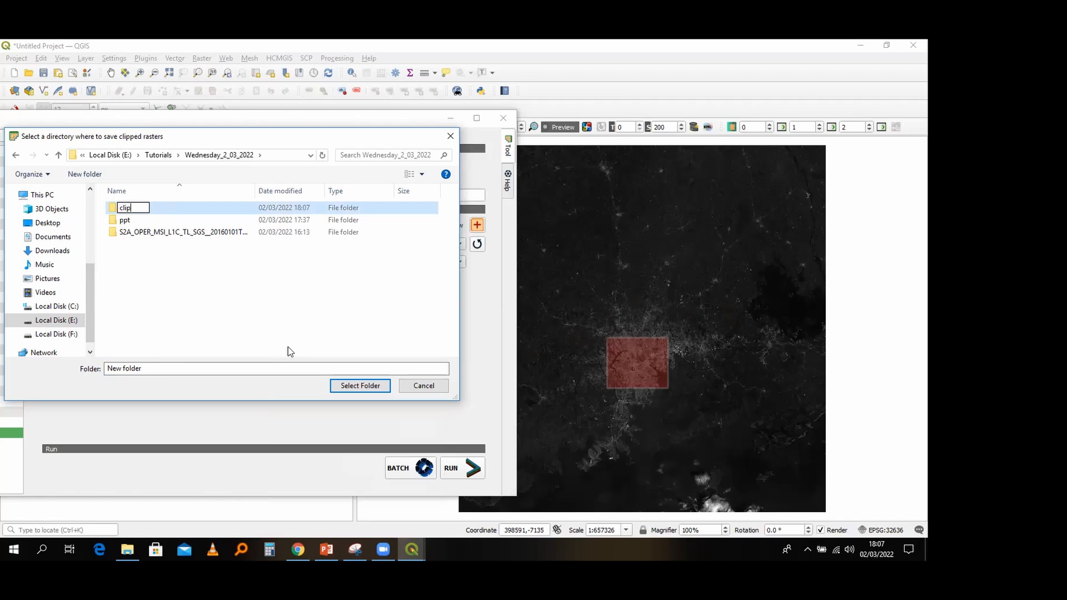
pyautogui.press('Return')
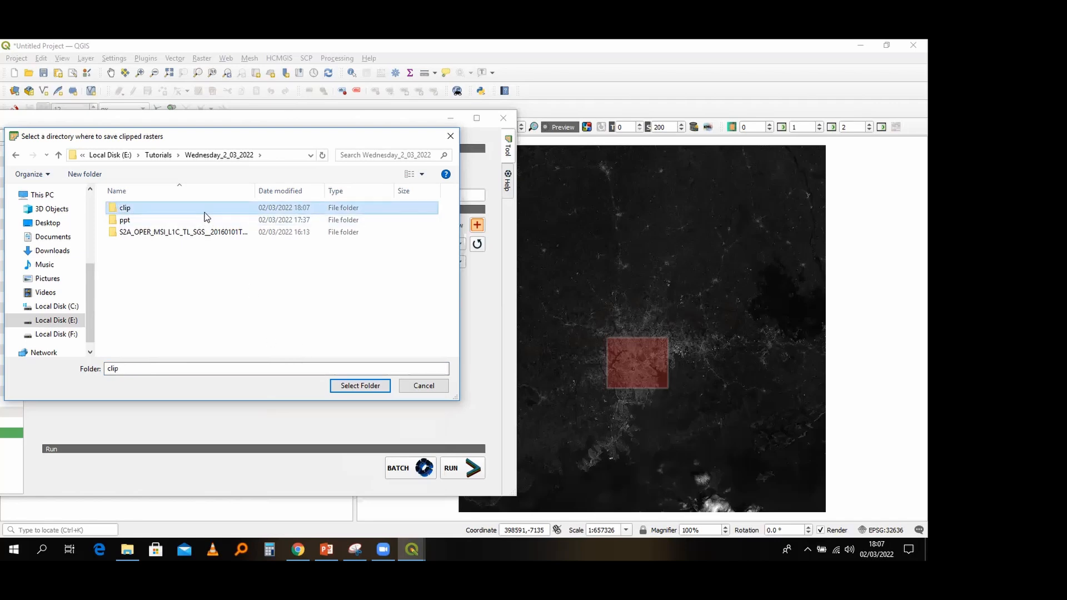
pyautogui.click(363, 387)
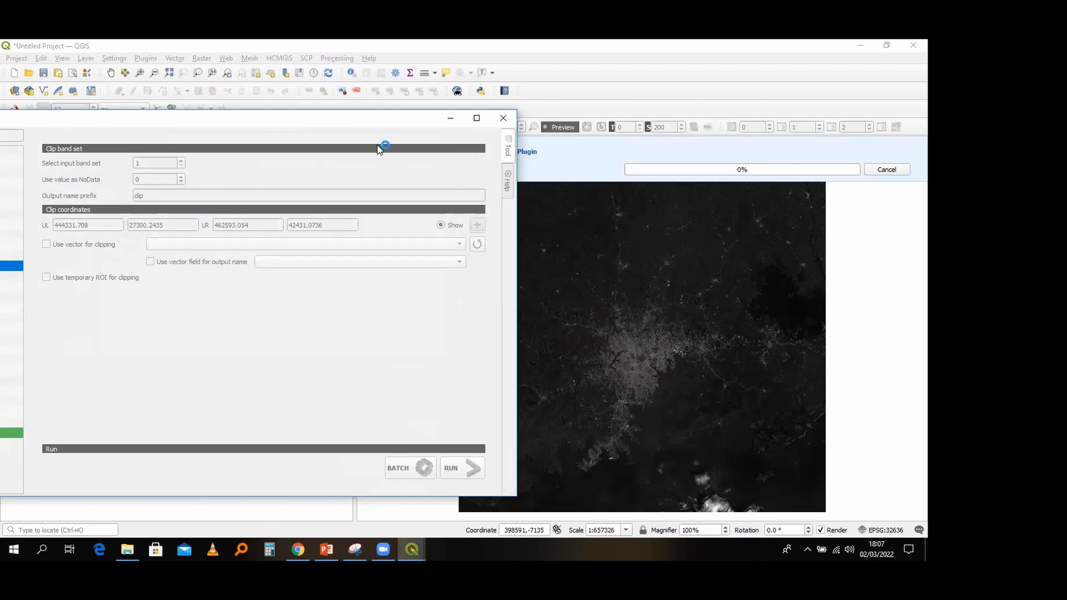
pyautogui.moveTo(362, 122); pyautogui.dragTo(338, 281)
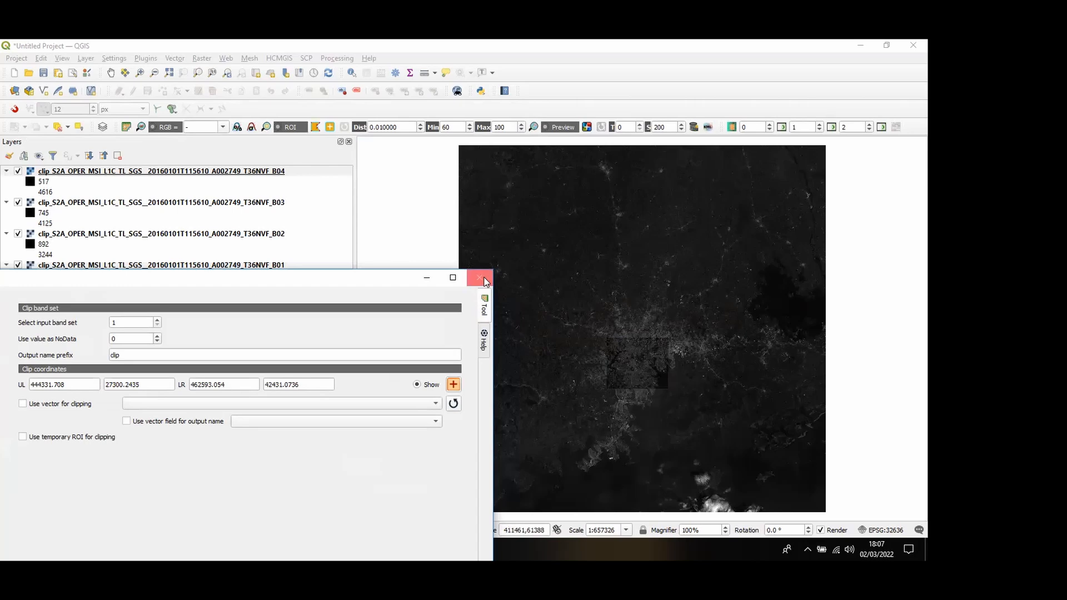
pyautogui.click(471, 279)
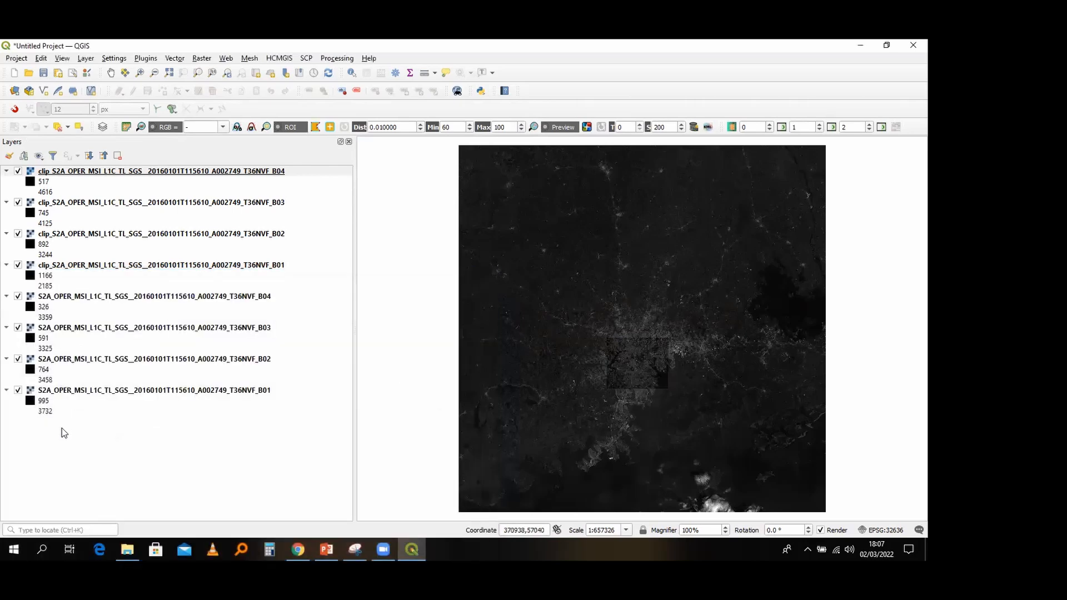
# Step: Remove the four original unclipped band layers B01 to B04 from the project
pyautogui.click(106, 392)
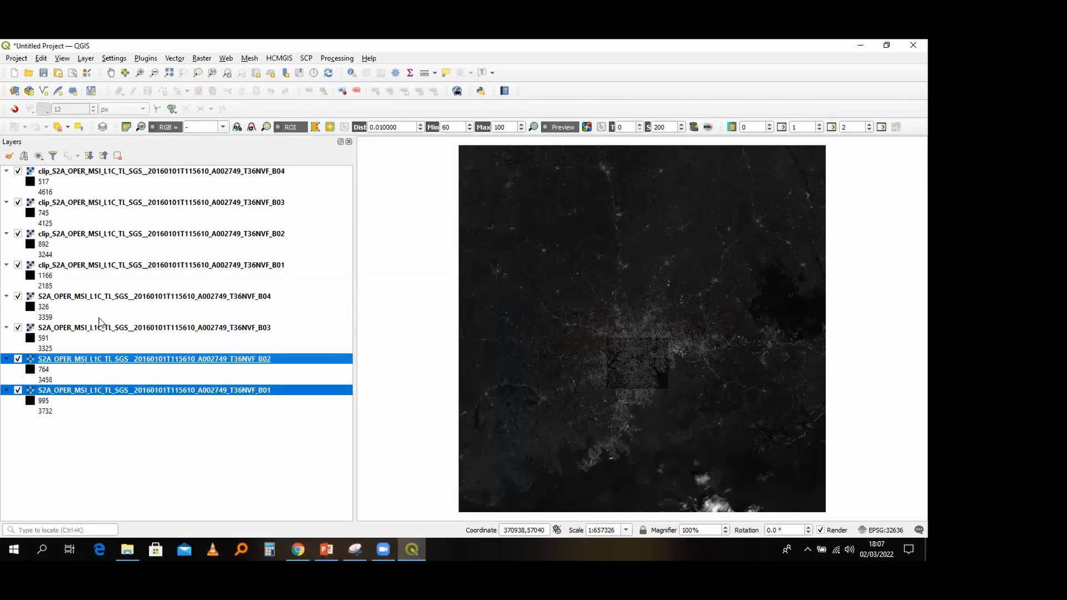
pyautogui.keyDown('ctrl'); pyautogui.click(104, 360); pyautogui.keyUp('ctrl')
pyautogui.keyDown('ctrl'); pyautogui.click(98, 331); pyautogui.keyUp('ctrl')
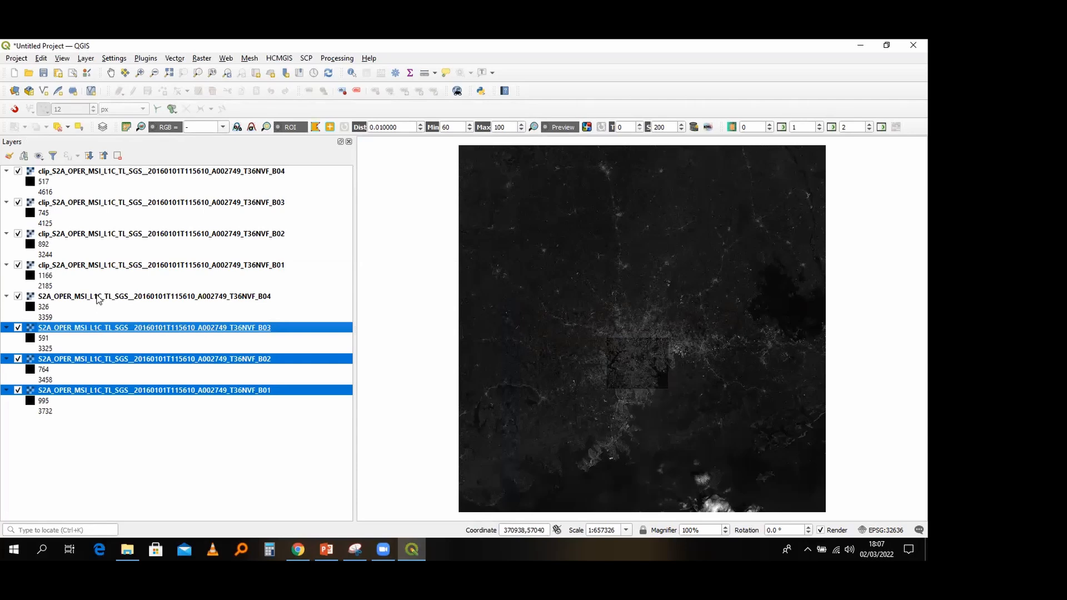
pyautogui.keyDown('ctrl'); pyautogui.click(98, 299); pyautogui.keyUp('ctrl')
pyautogui.rightClick(99, 298)
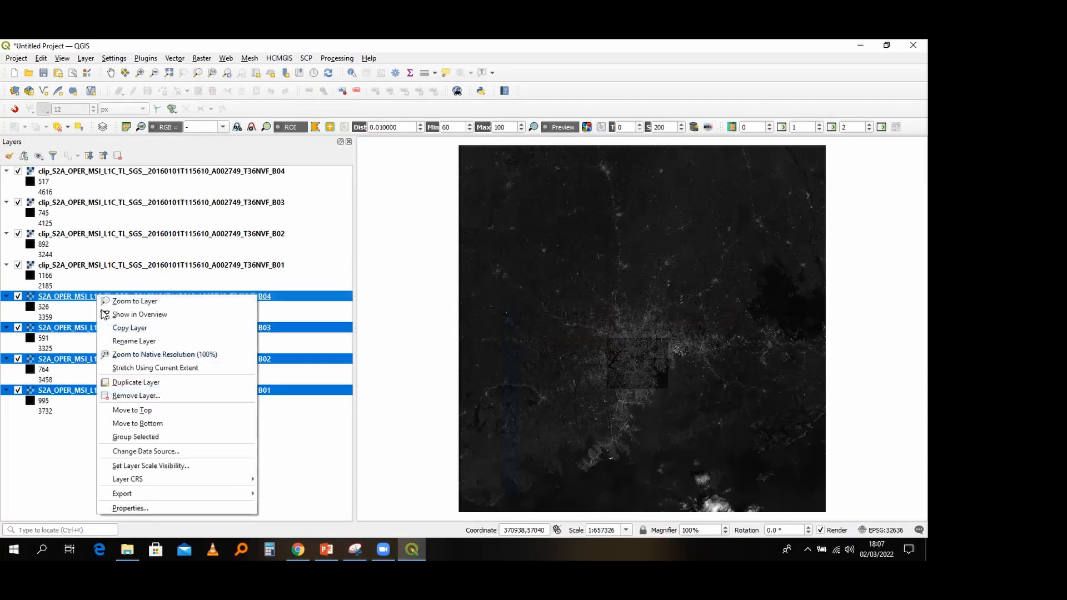
pyautogui.click(131, 394)
pyautogui.click(443, 305)
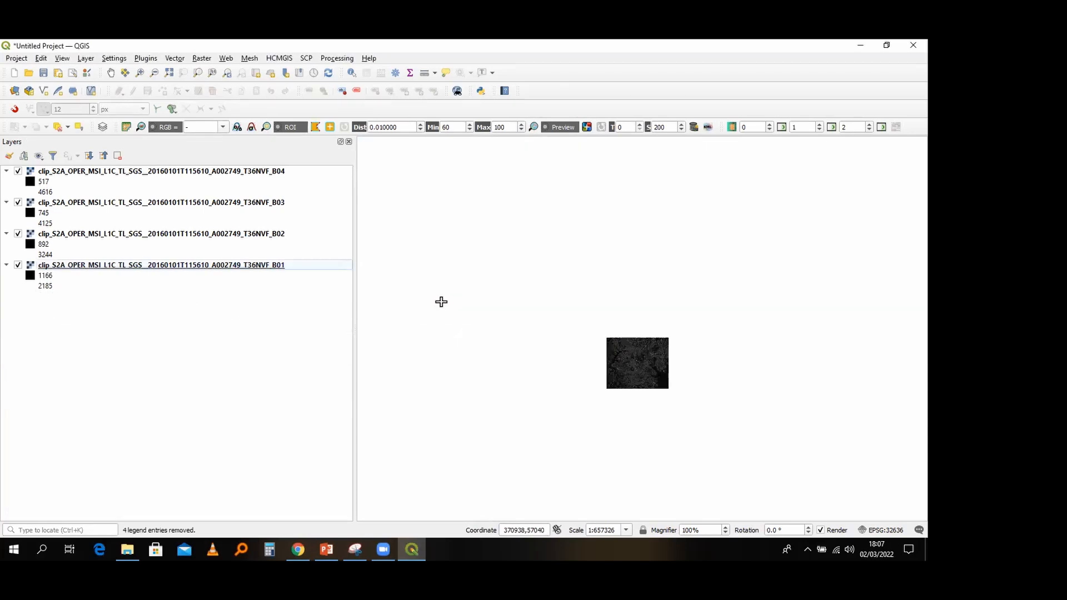
# Step: Zoom the map to the clipped B01 layer to inspect the clipped image
pyautogui.rightClick(157, 265)
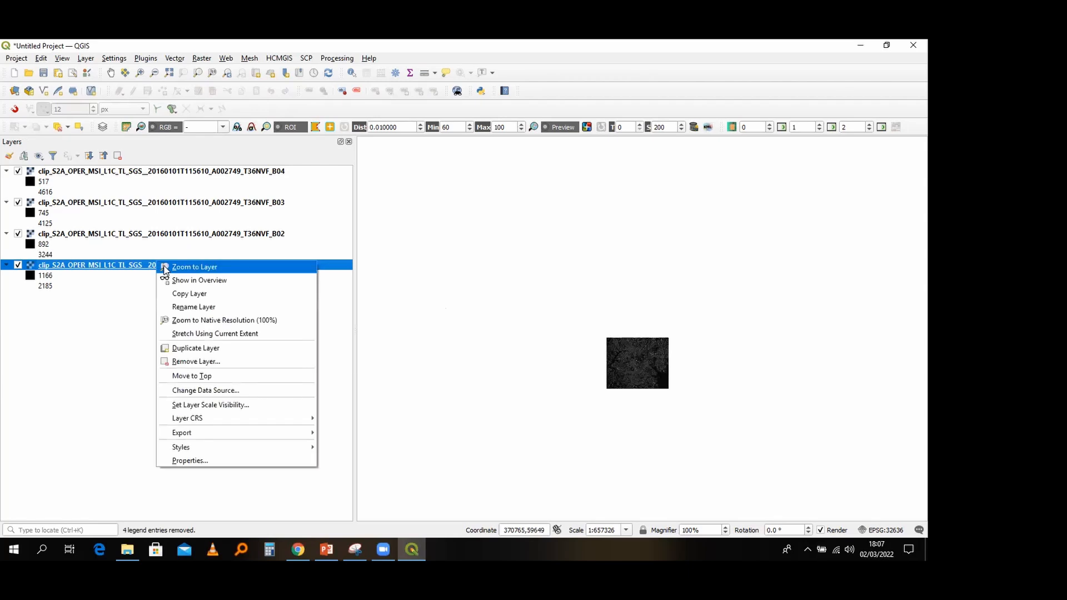
pyautogui.click(278, 271)
pyautogui.scroll(-2, 615, 313)
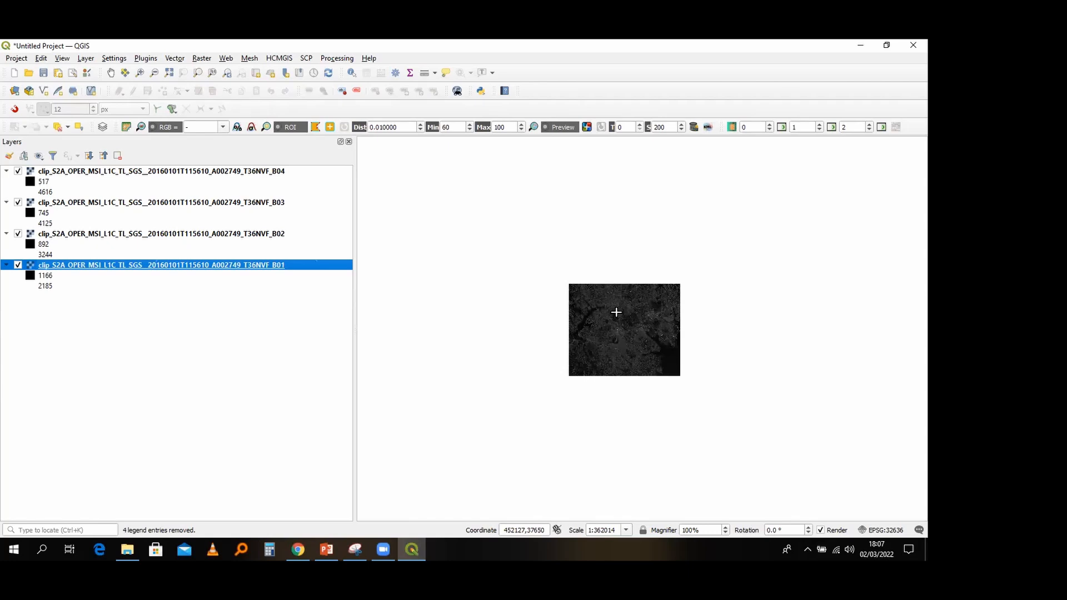
pyautogui.click(627, 96)
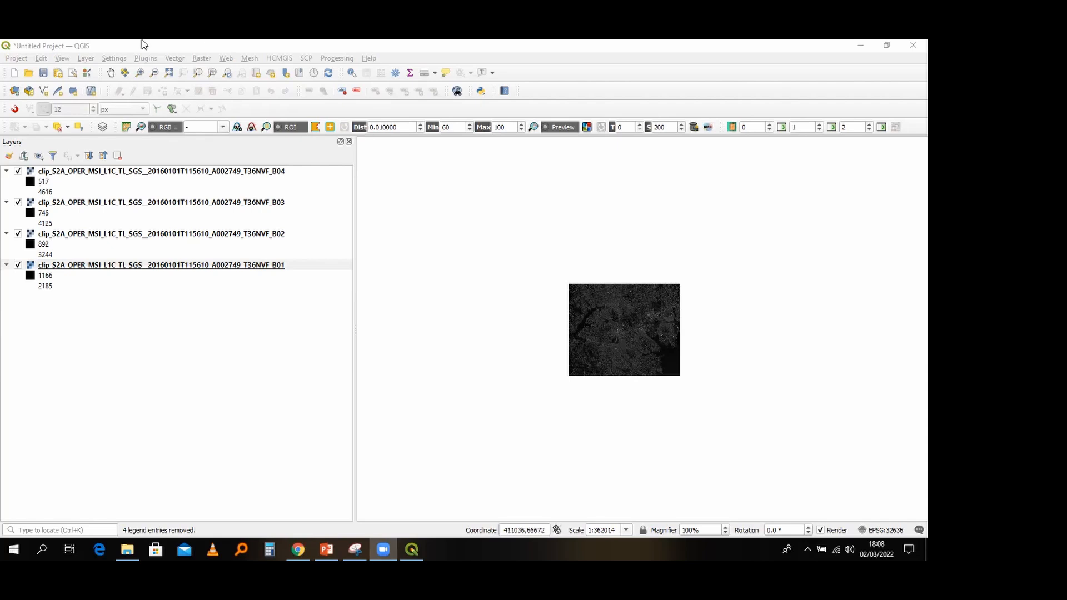
# Step: Open the plugin's band set definition and clear all unclipped bands from Band set 1
pyautogui.click(306, 58)
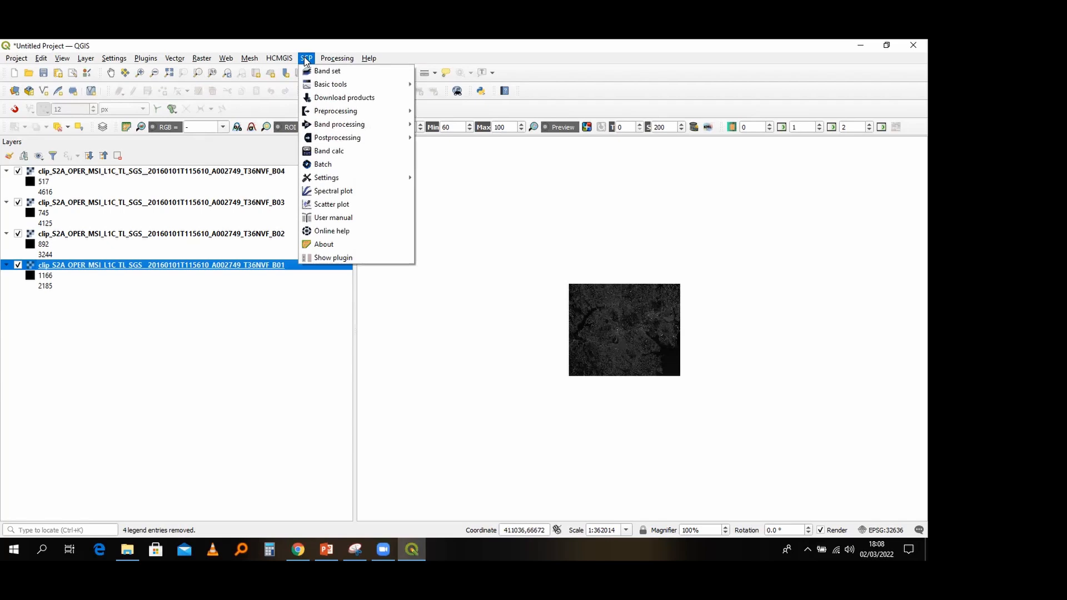
pyautogui.click(306, 70)
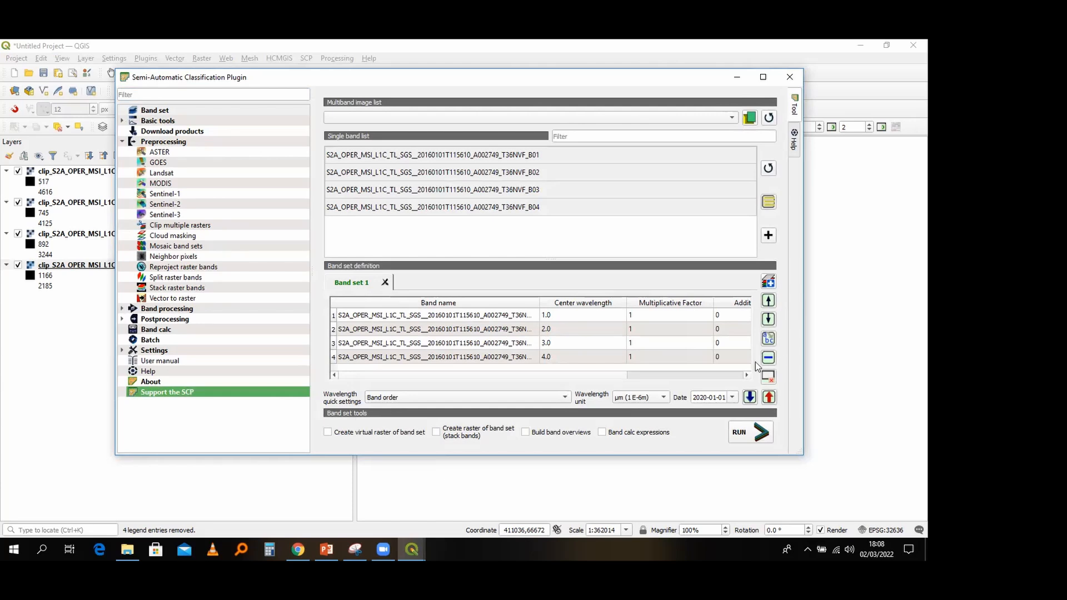
pyautogui.moveTo(745, 359); pyautogui.dragTo(481, 329)
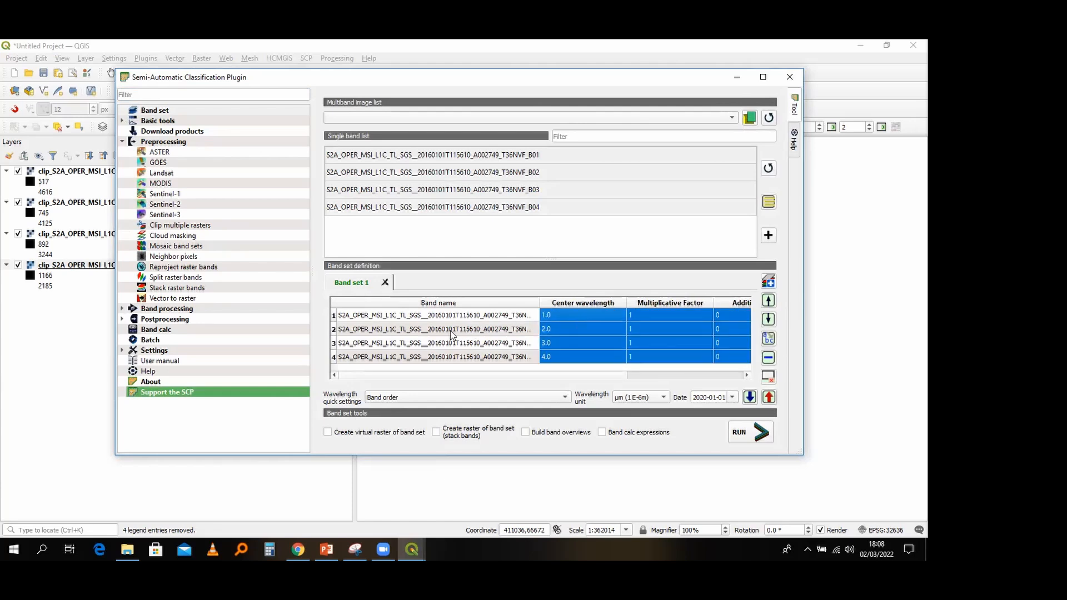
pyautogui.click(768, 377)
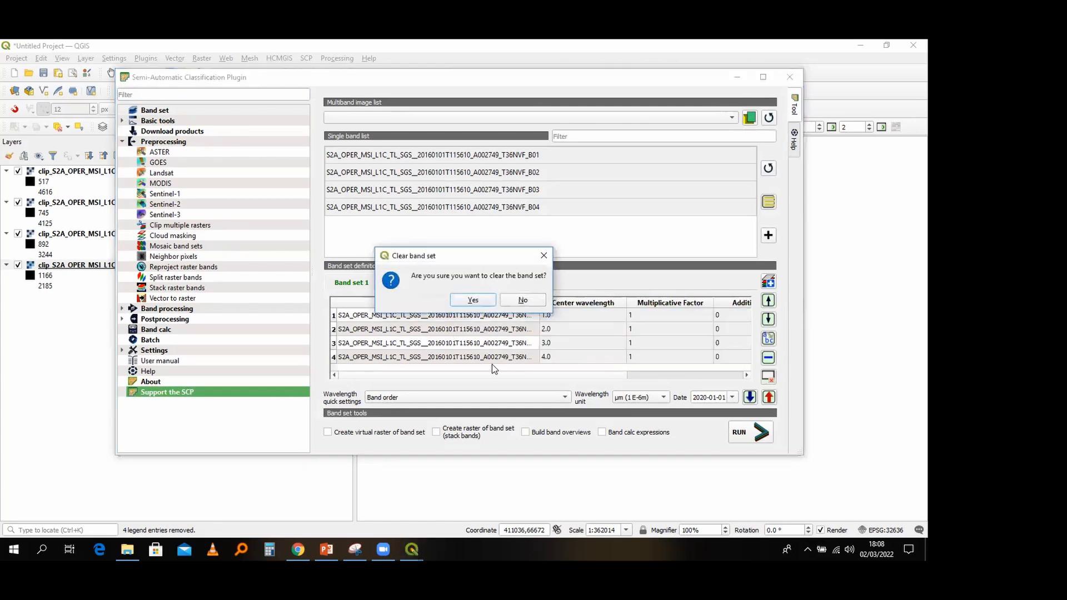
pyautogui.click(472, 301)
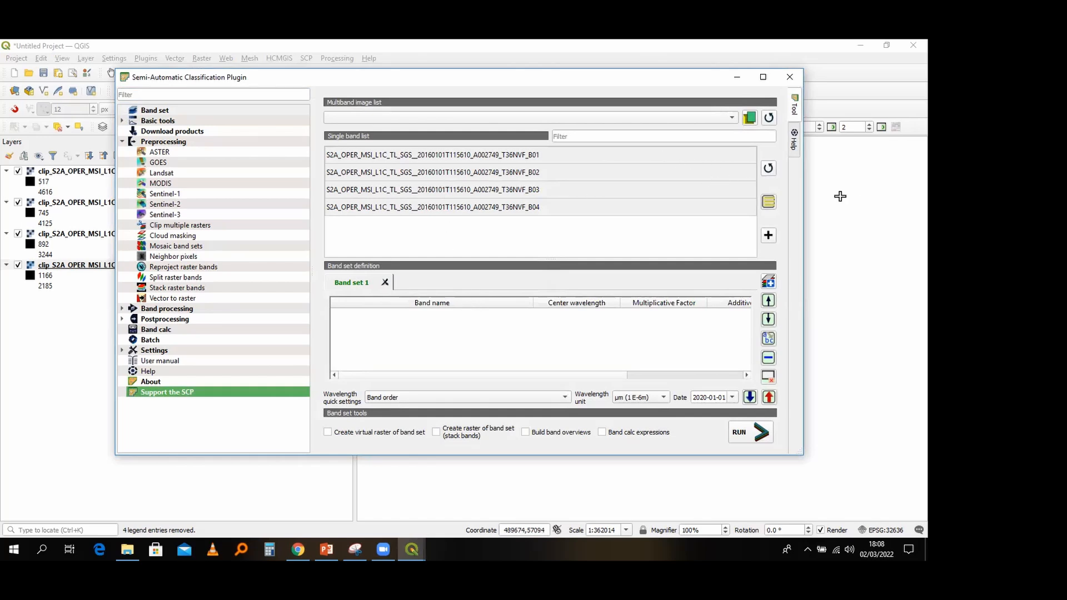
# Step: Refresh the single band list and add the four clipped bands B01 to B04 to Band set 1
pyautogui.click(769, 168)
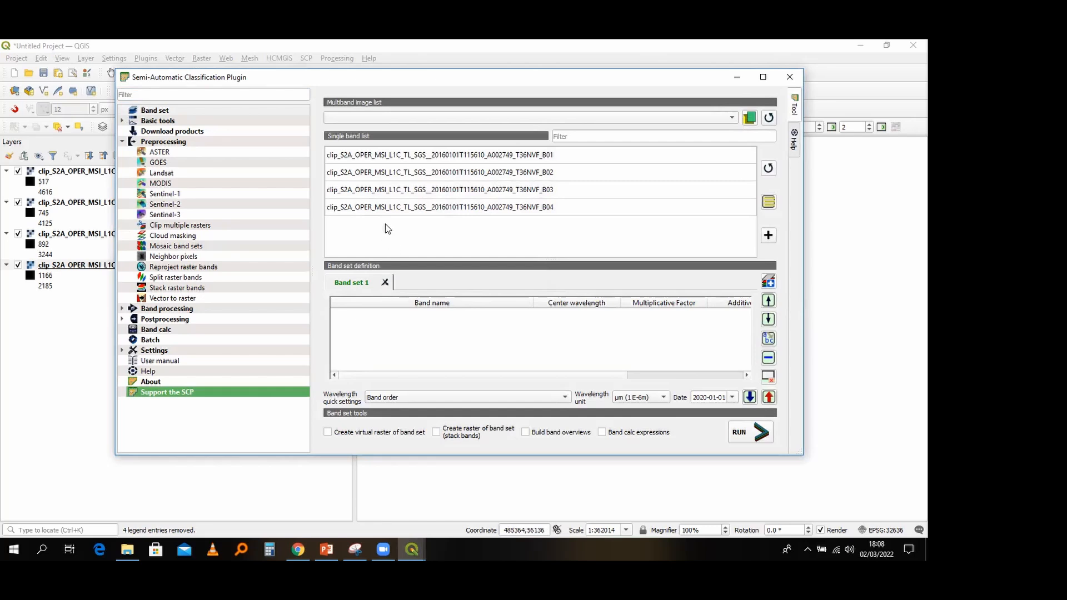
pyautogui.click(431, 157)
pyautogui.moveTo(432, 158); pyautogui.dragTo(448, 207)
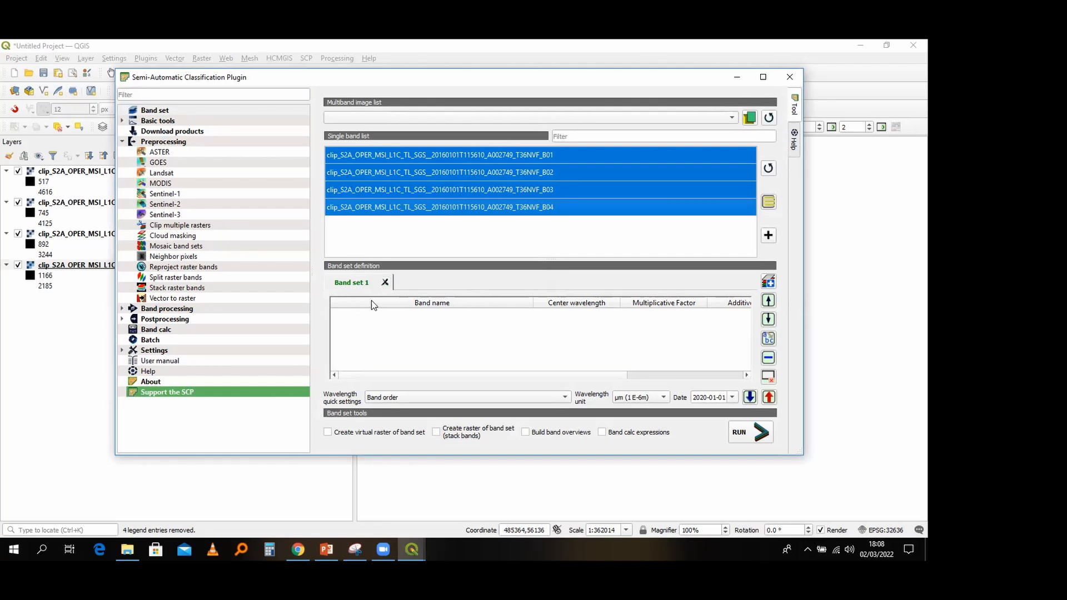
pyautogui.click(769, 236)
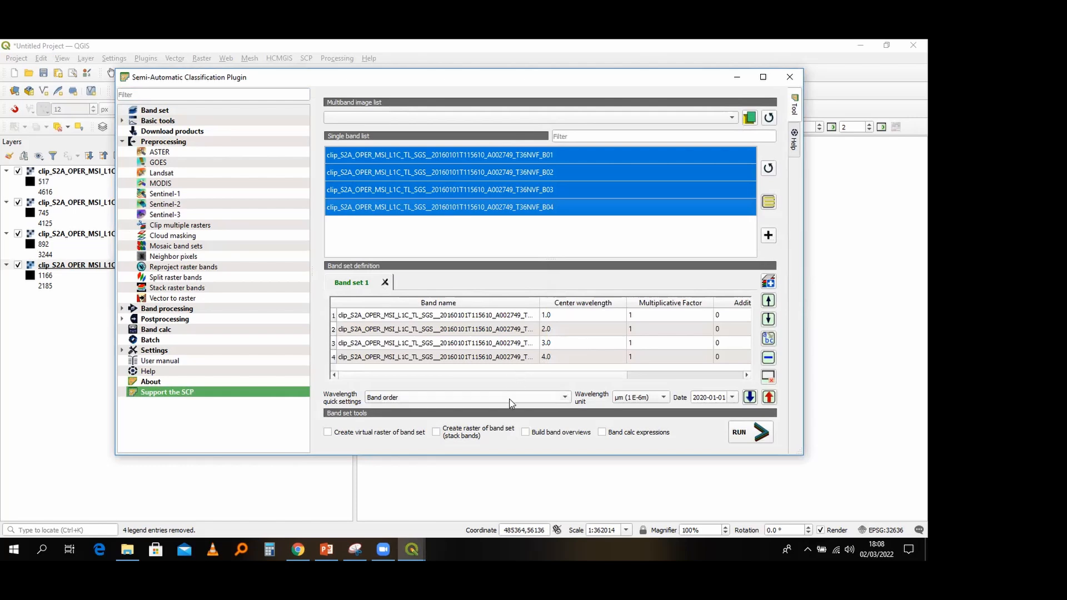
# Step: Set up Clip multiple rasters with input band set 1 and the output name prefix clip
pyautogui.click(123, 142)
pyautogui.click(122, 141)
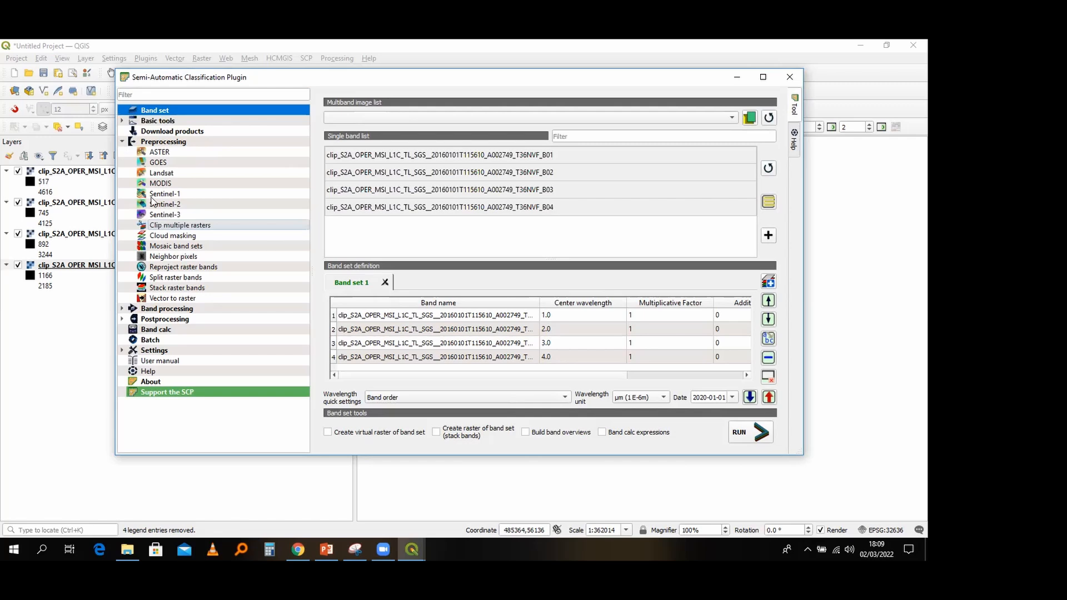
pyautogui.click(177, 226)
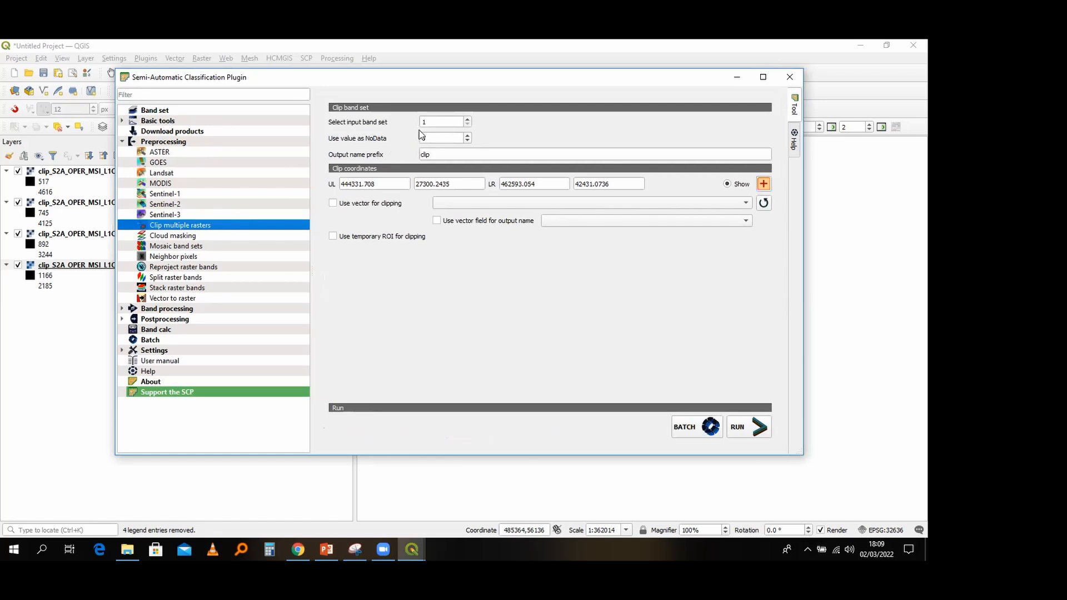
pyautogui.press('BackSpace')
pyautogui.write('1')
pyautogui.click(433, 155)
pyautogui.doubleClick(419, 154)
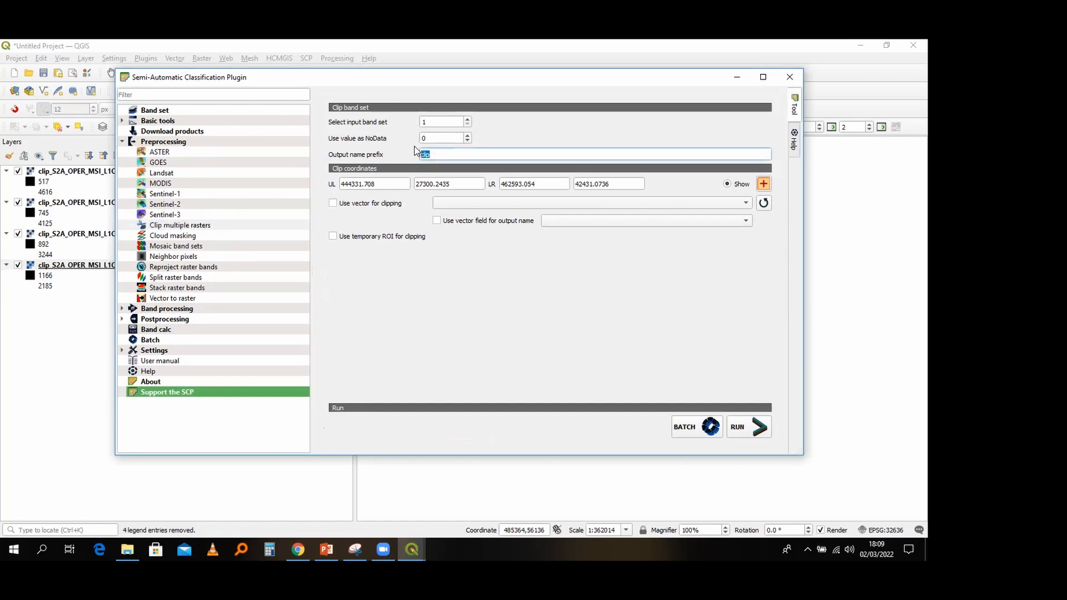
# Step: Draw a clip rectangle on the clipped image with corners at about (450307, 28933) and (462593, 42431), and return to the plugin window
pyautogui.click(333, 204)
pyautogui.click(764, 184)
pyautogui.moveTo(554, 89); pyautogui.dragTo(239, 131)
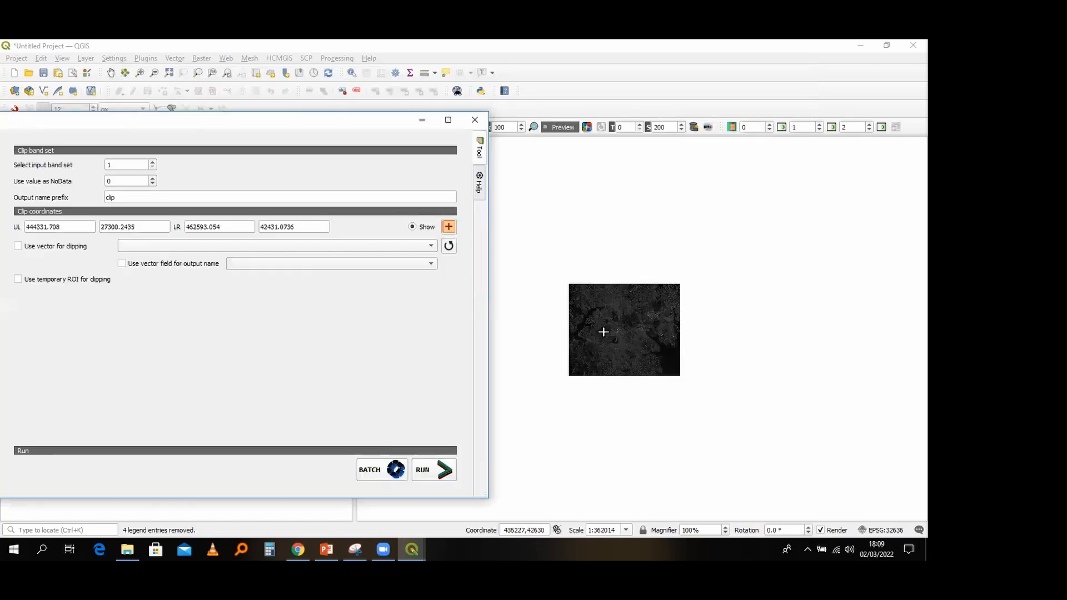
pyautogui.click(635, 321)
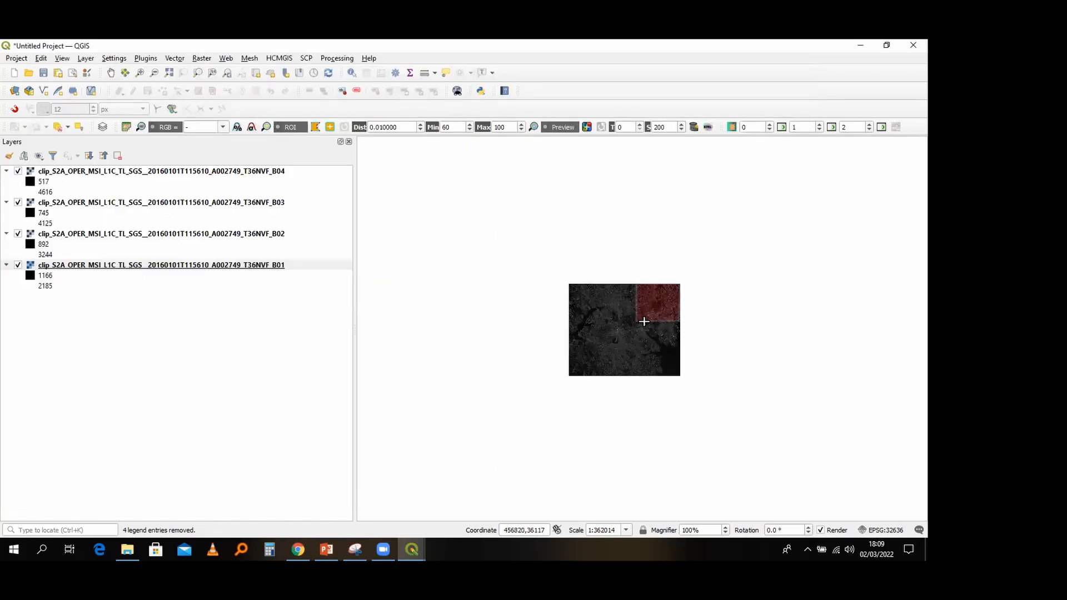
pyautogui.click(633, 332)
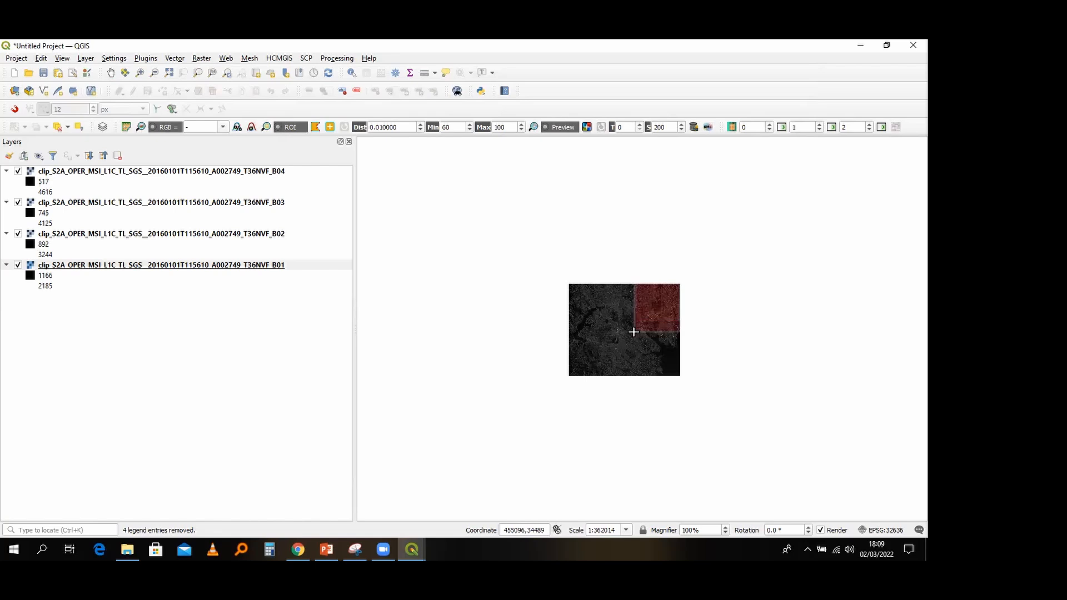
pyautogui.moveTo(626, 338); pyautogui.dragTo(578, 372)
pyautogui.moveTo(412, 550)
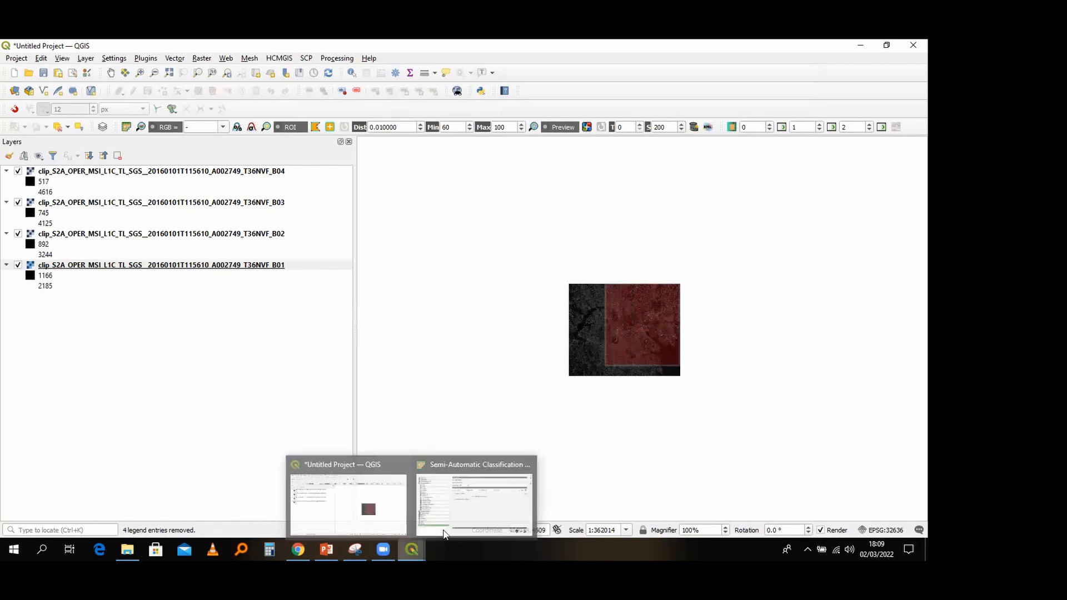
pyautogui.click(481, 499)
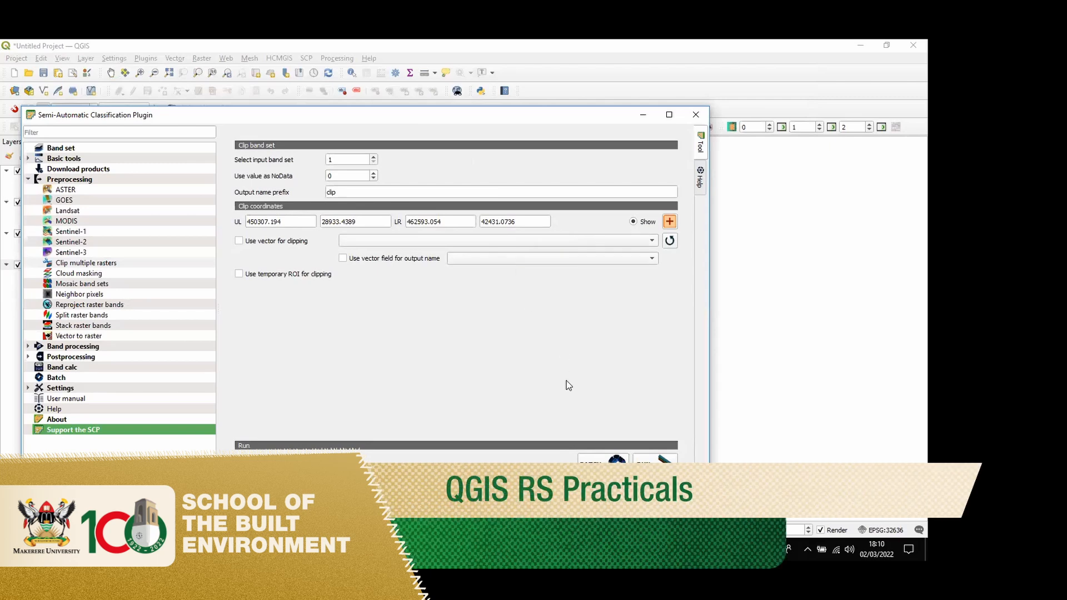
# Step: Start the clip run, pick the clip folder inside Wednesday_2_03_2022 for the output, and cancel the folder selection
pyautogui.click(653, 466)
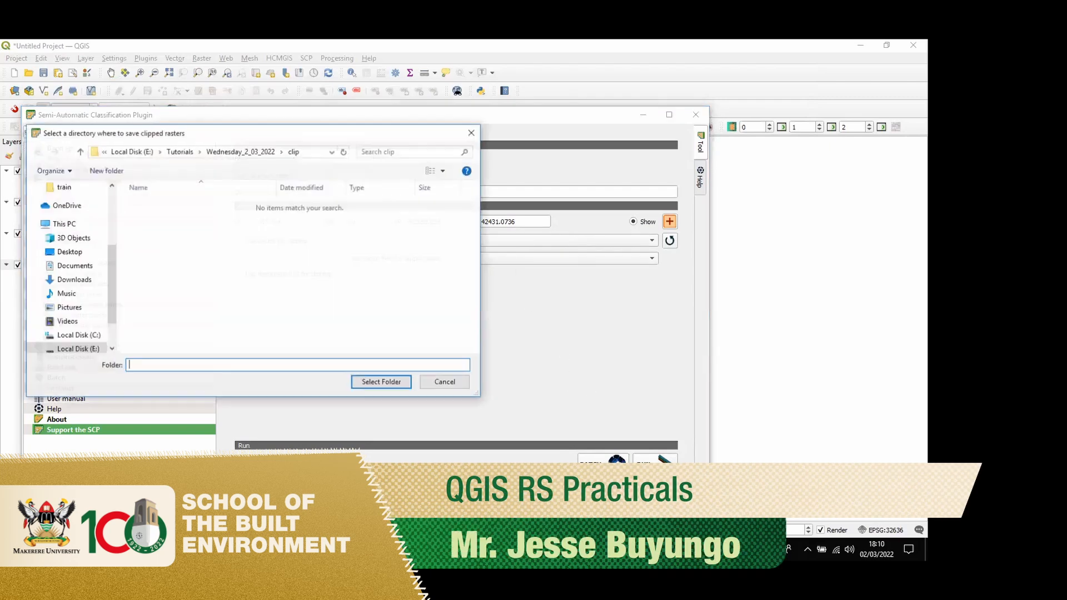
pyautogui.click(250, 157)
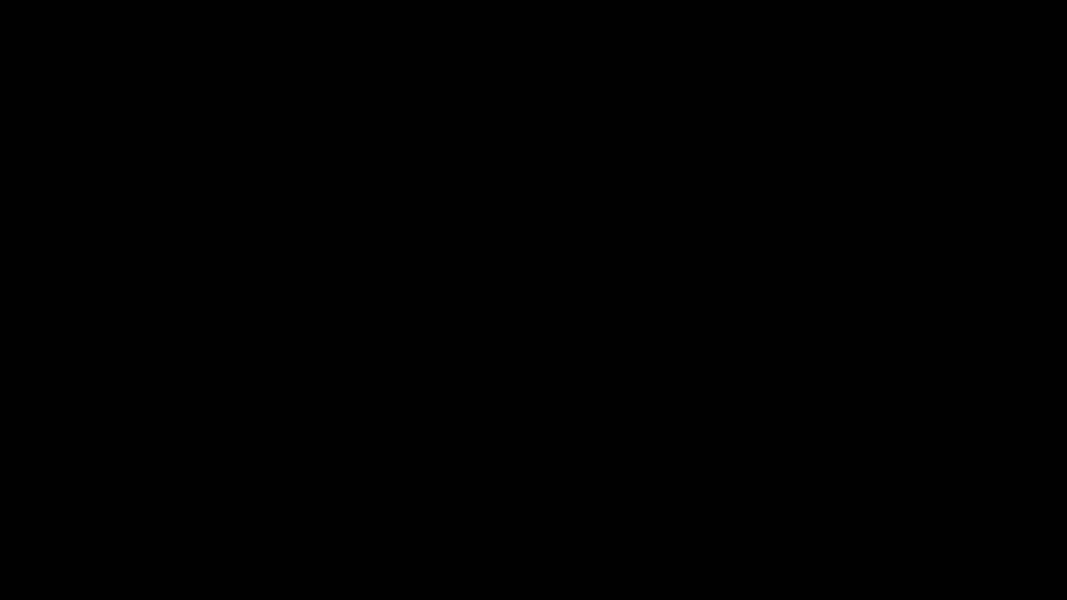
pyautogui.click(215, 205)
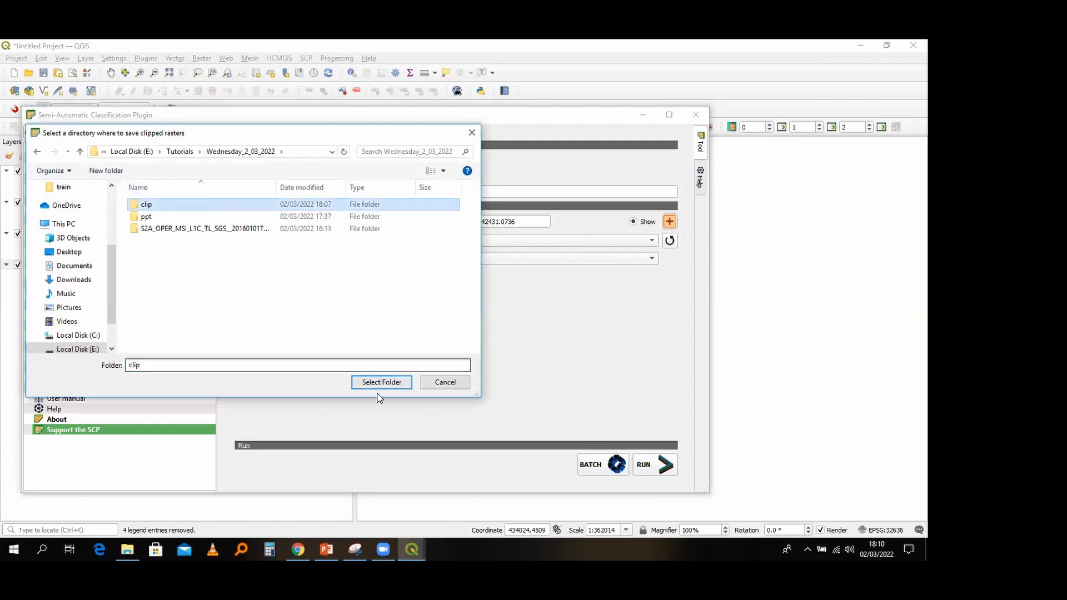
pyautogui.click(446, 383)
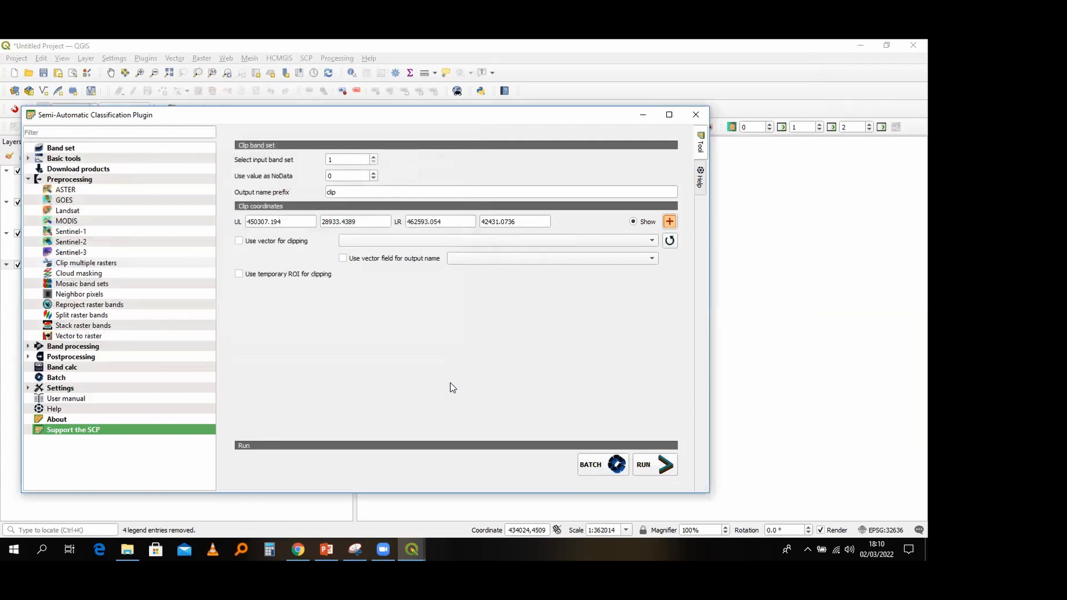
# Step: Close the plugin window and redraw the clip rectangle as a small area just outside the image's upper-right corner
pyautogui.click(694, 115)
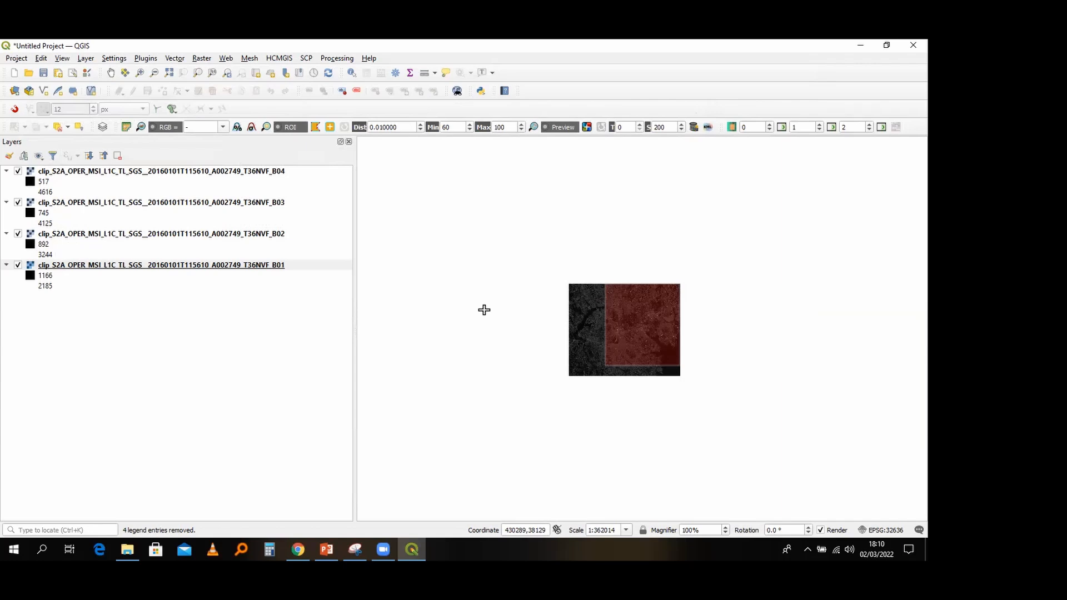
pyautogui.click(654, 256)
pyautogui.click(721, 257)
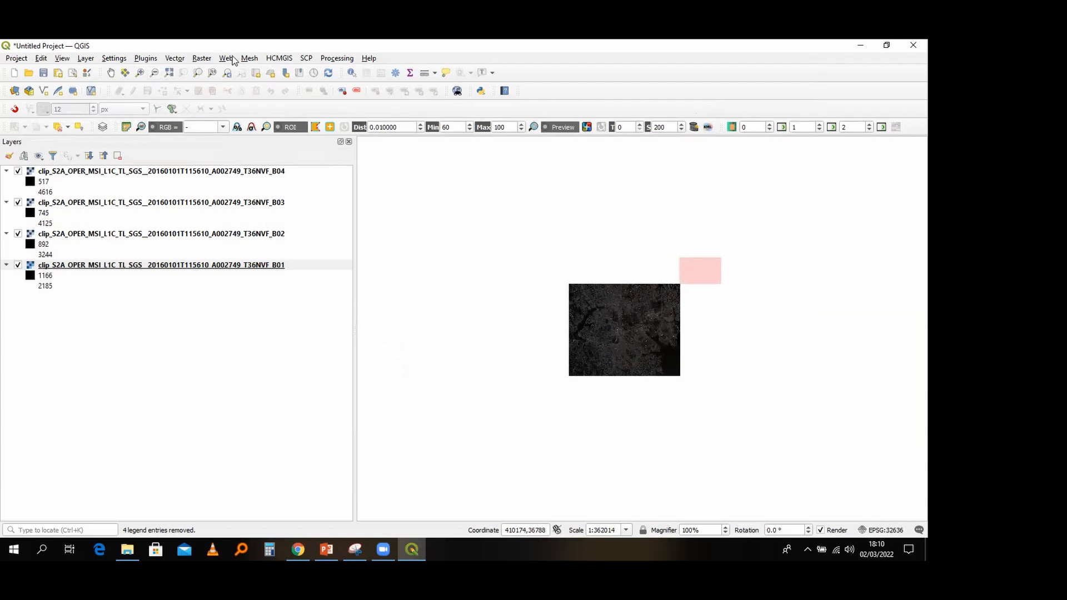
# Step: Clear Band set 1 in the band set definition and refill it with the four clipped bands B01 to B04 from the refreshed list
pyautogui.click(307, 59)
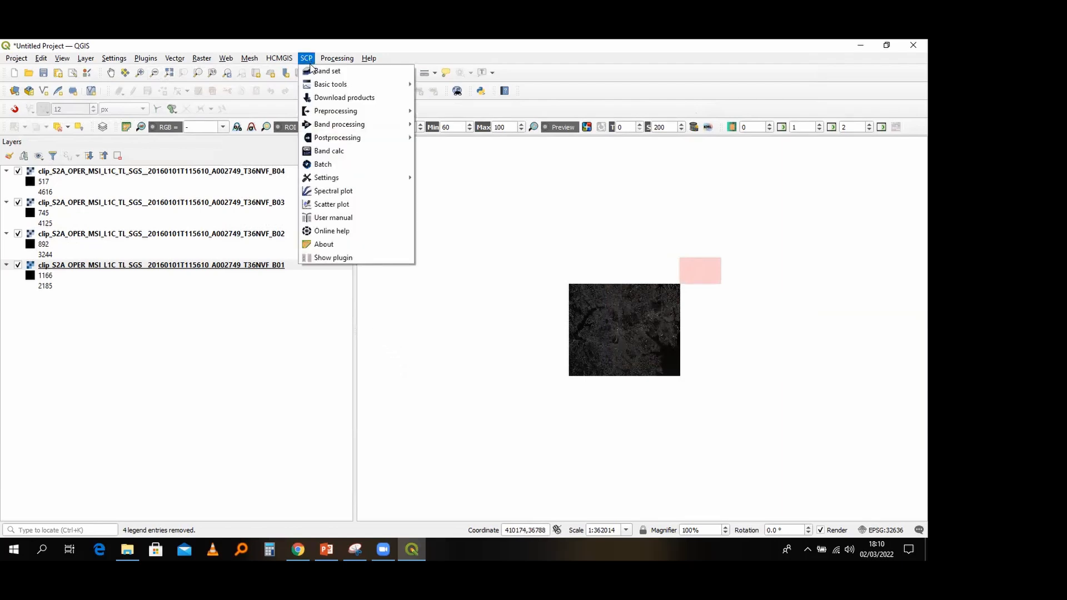
pyautogui.click(327, 71)
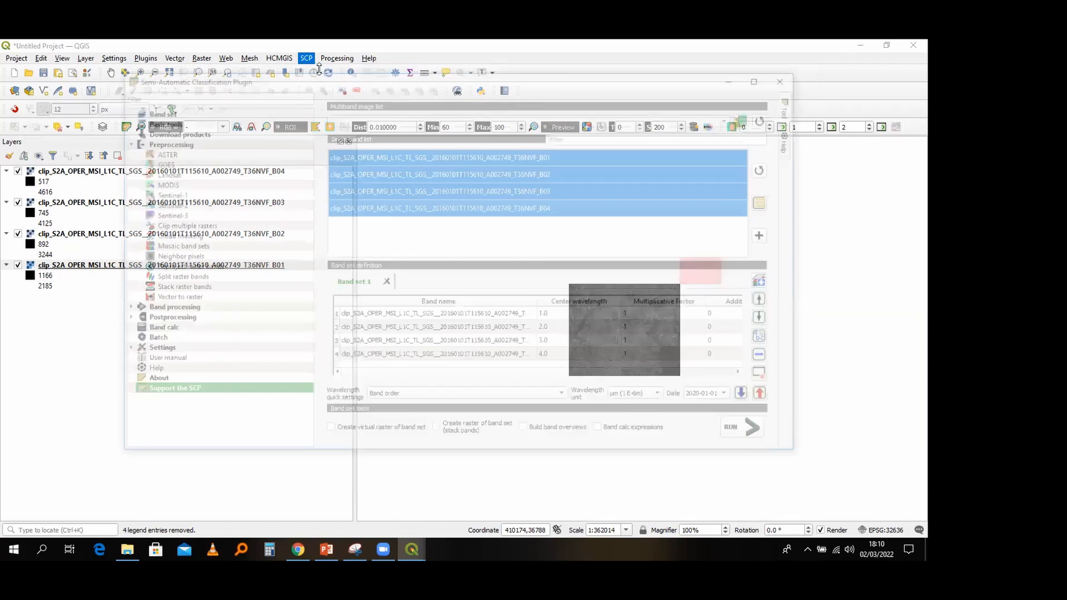
pyautogui.click(769, 169)
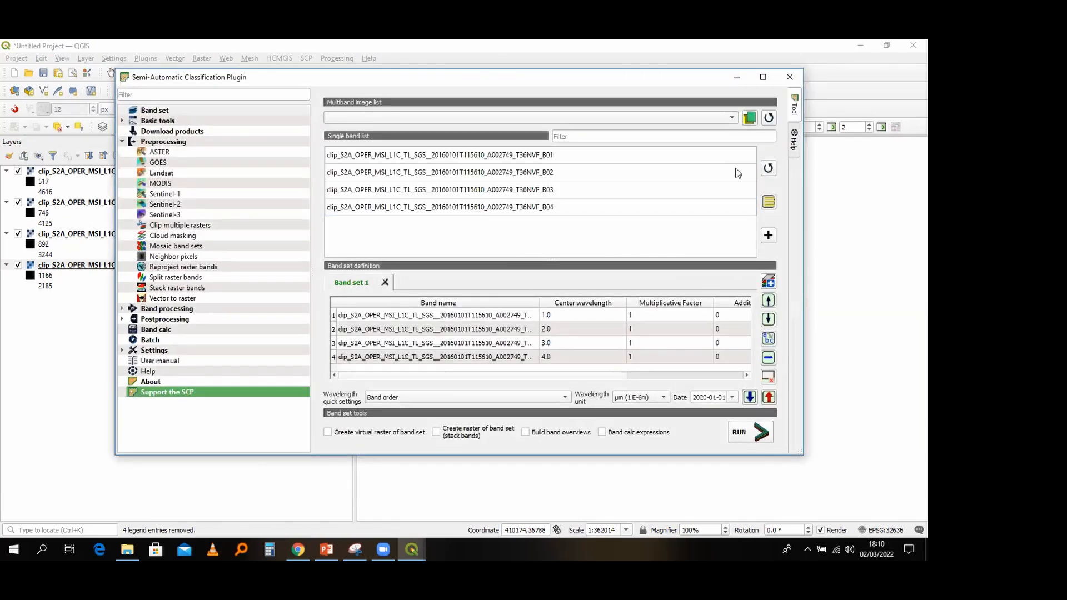
pyautogui.click(768, 374)
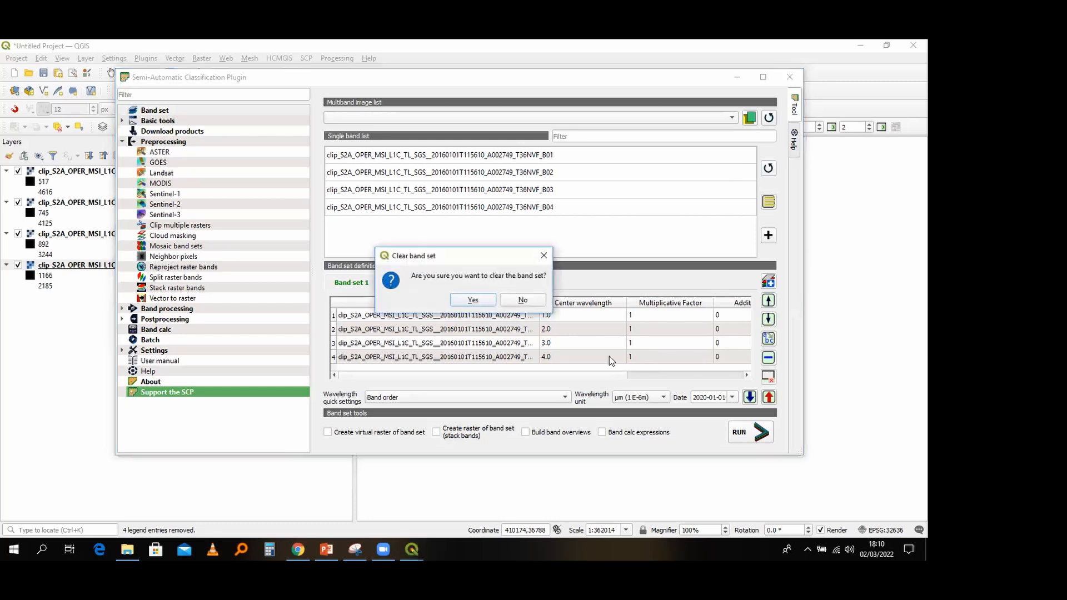
pyautogui.click(473, 300)
pyautogui.moveTo(466, 208); pyautogui.dragTo(461, 156)
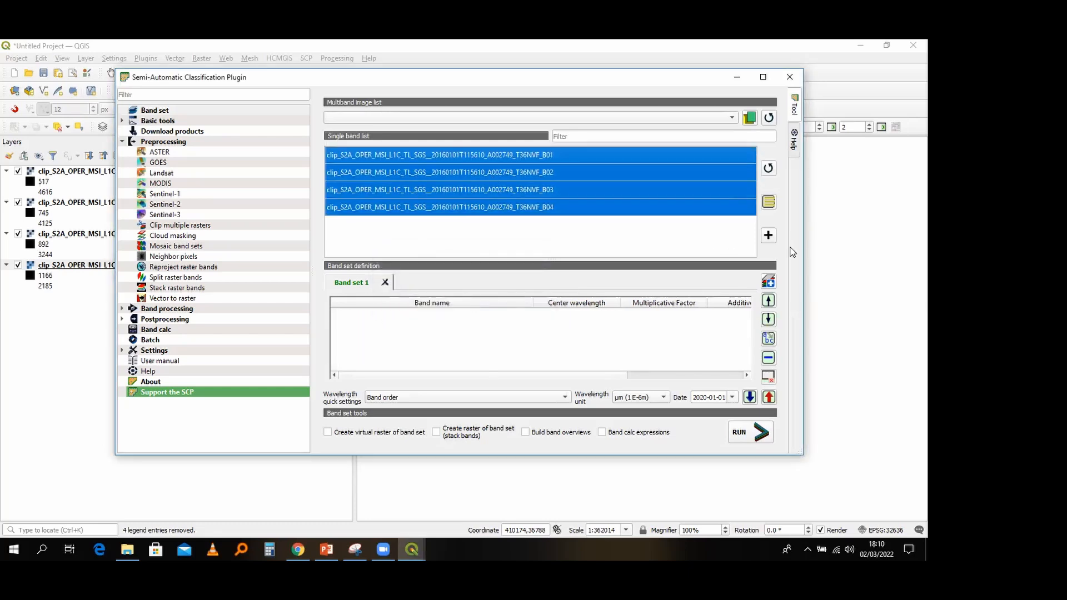
pyautogui.click(768, 236)
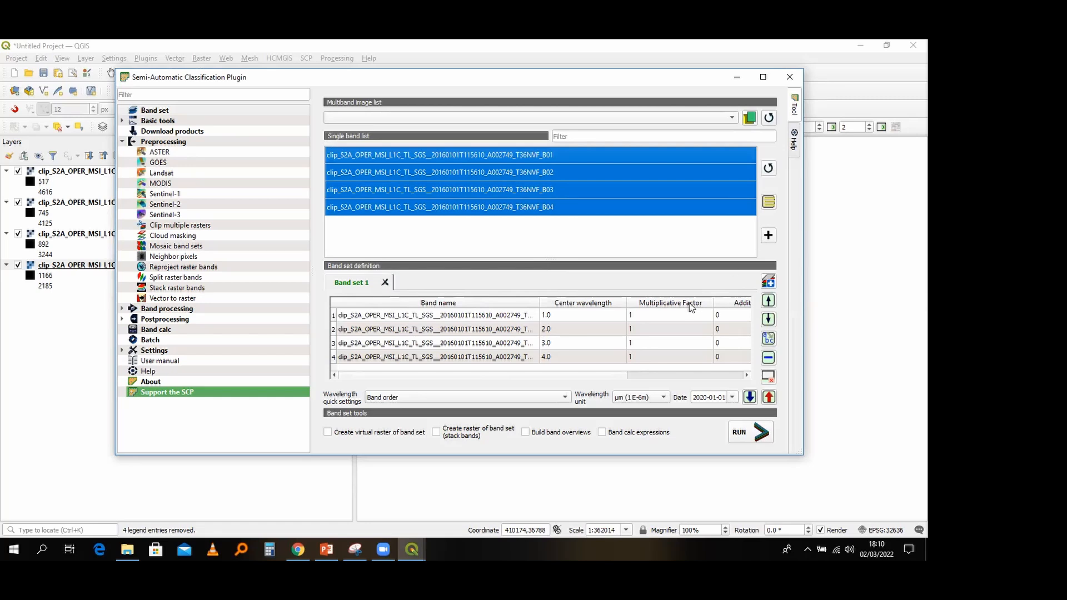
# Step: Create a stacked raster of Band set 1, saving it in a new folder named stack inside Wednesday_2_03_2022, and close the plugin window
pyautogui.click(439, 432)
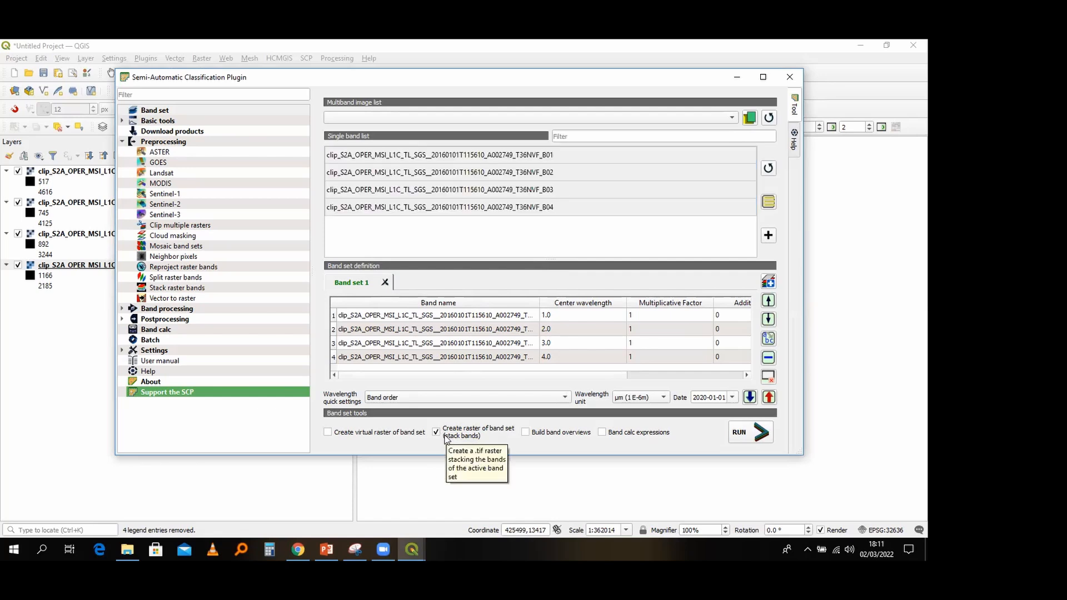
pyautogui.click(740, 436)
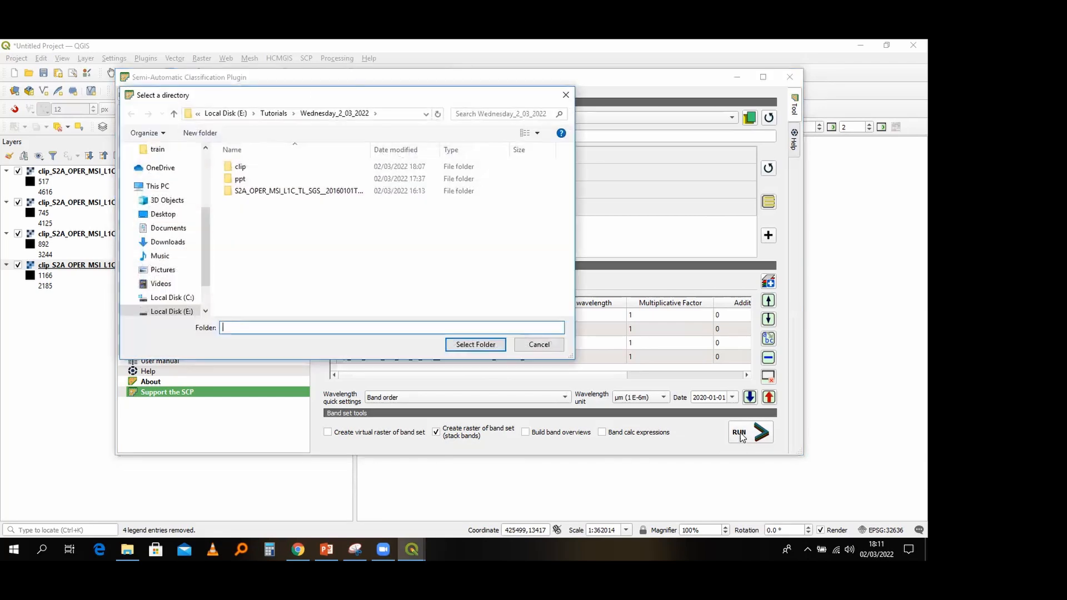
pyautogui.rightClick(293, 248)
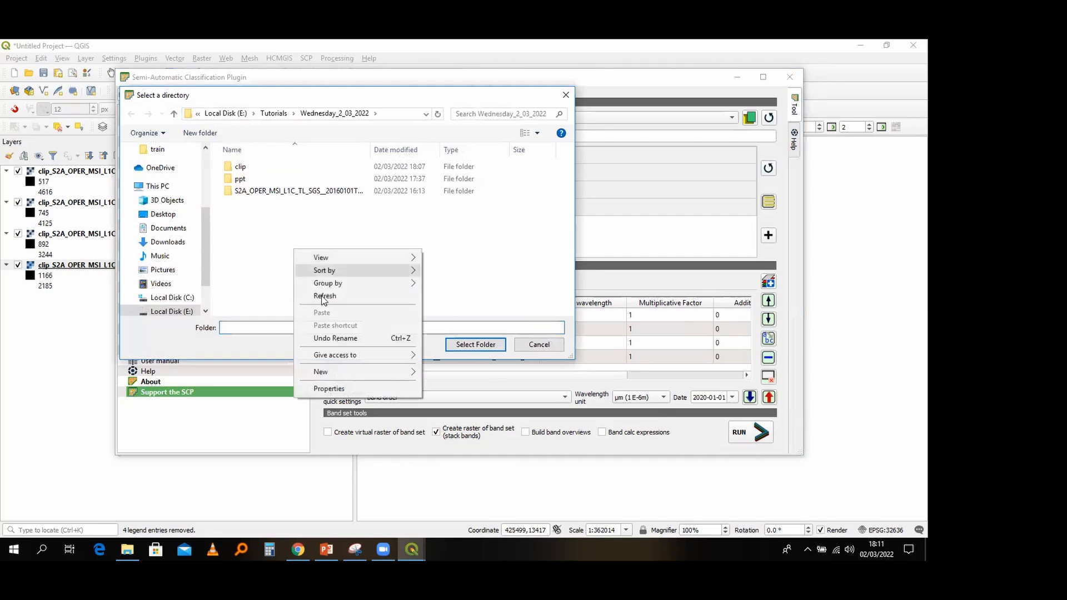
pyautogui.moveTo(378, 372)
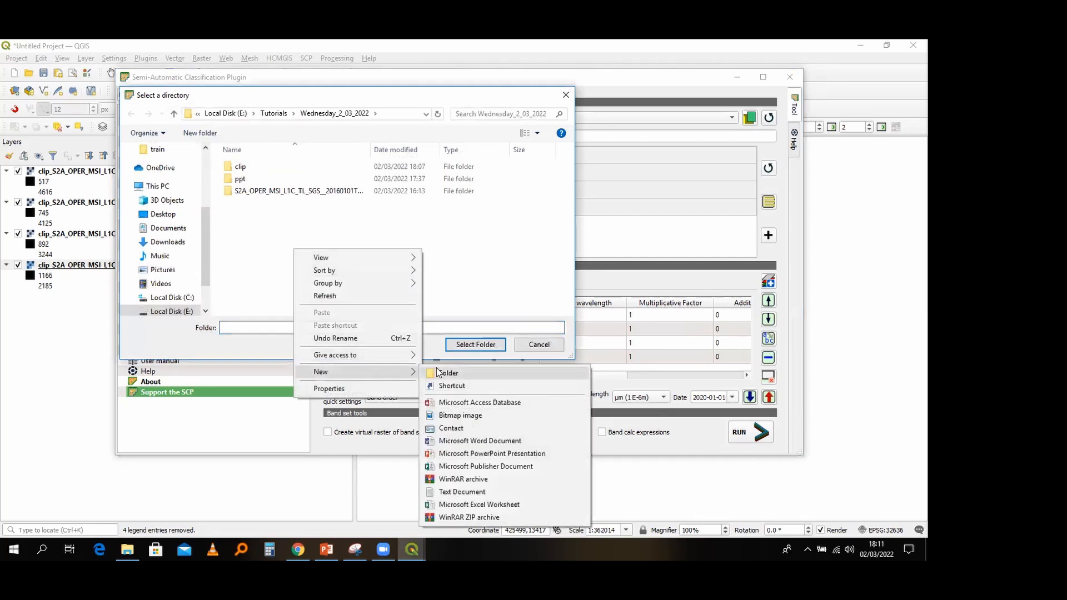
pyautogui.click(438, 372)
pyautogui.write('sta')
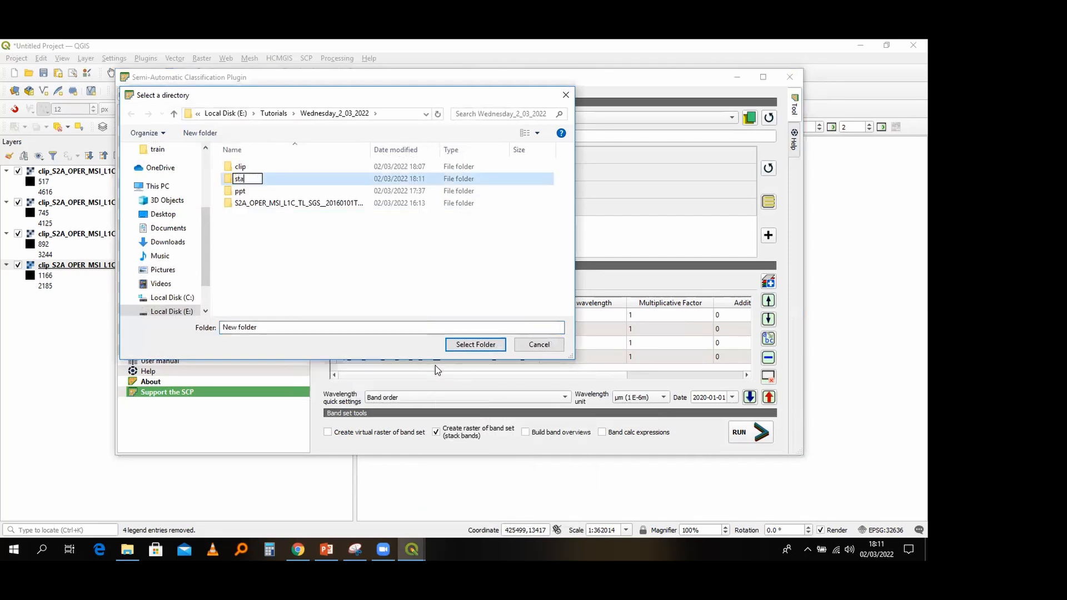
pyautogui.write('ck')
pyautogui.press('Return')
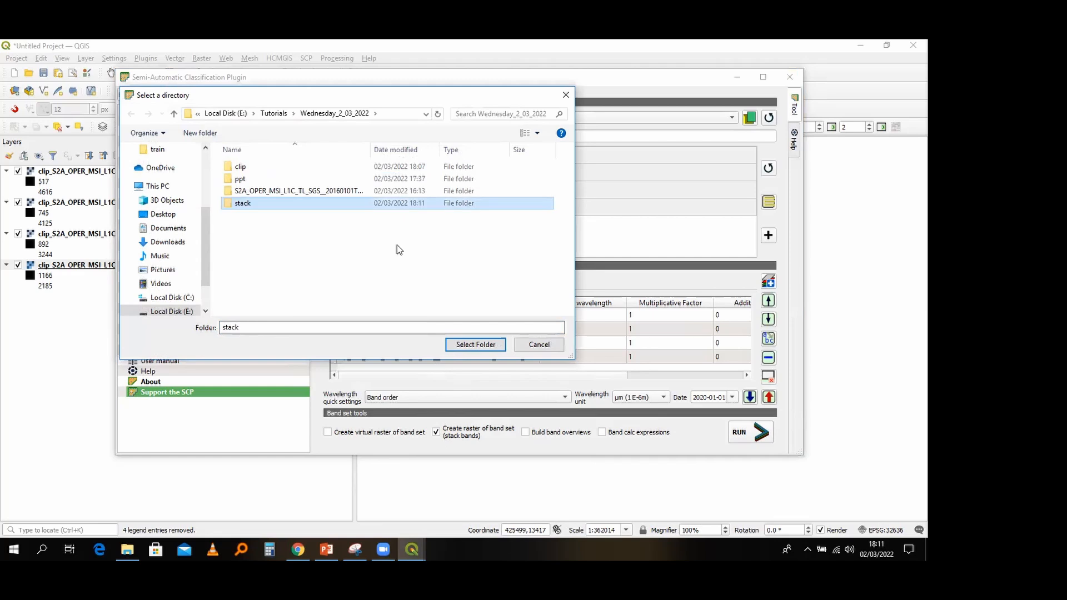
pyautogui.click(461, 344)
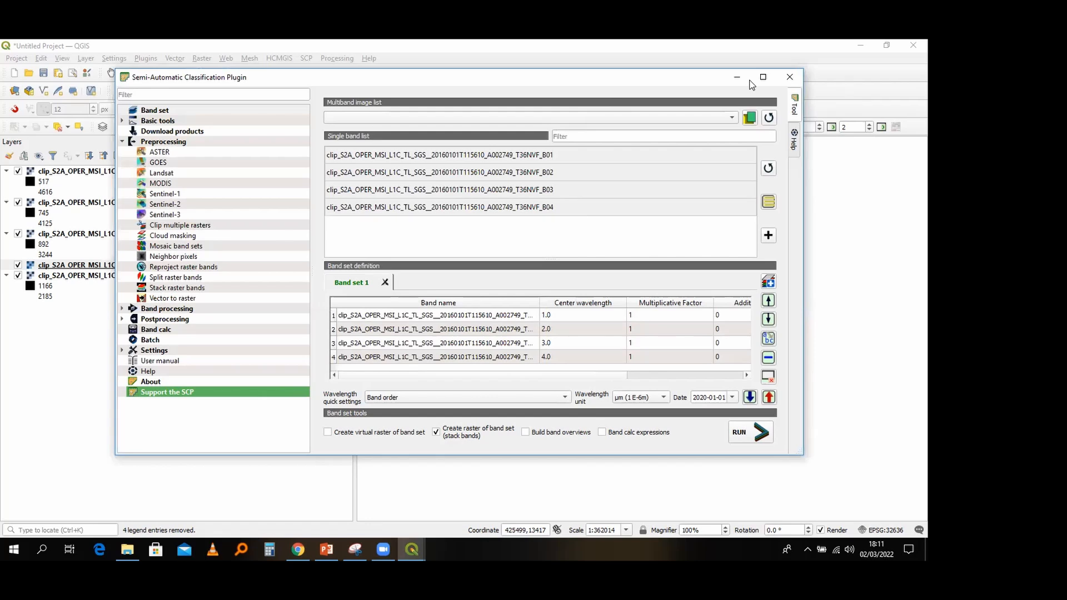
pyautogui.click(790, 77)
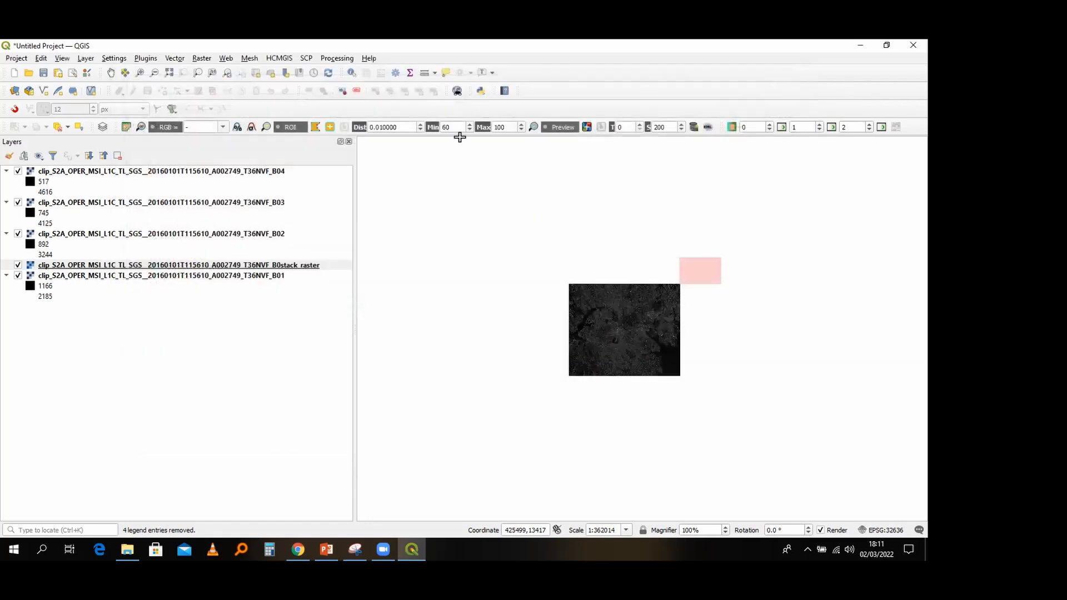
# Step: Hide the stacked raster and the four clipped band layers B01 to B04 on the map
pyautogui.click(18, 276)
pyautogui.press('space')
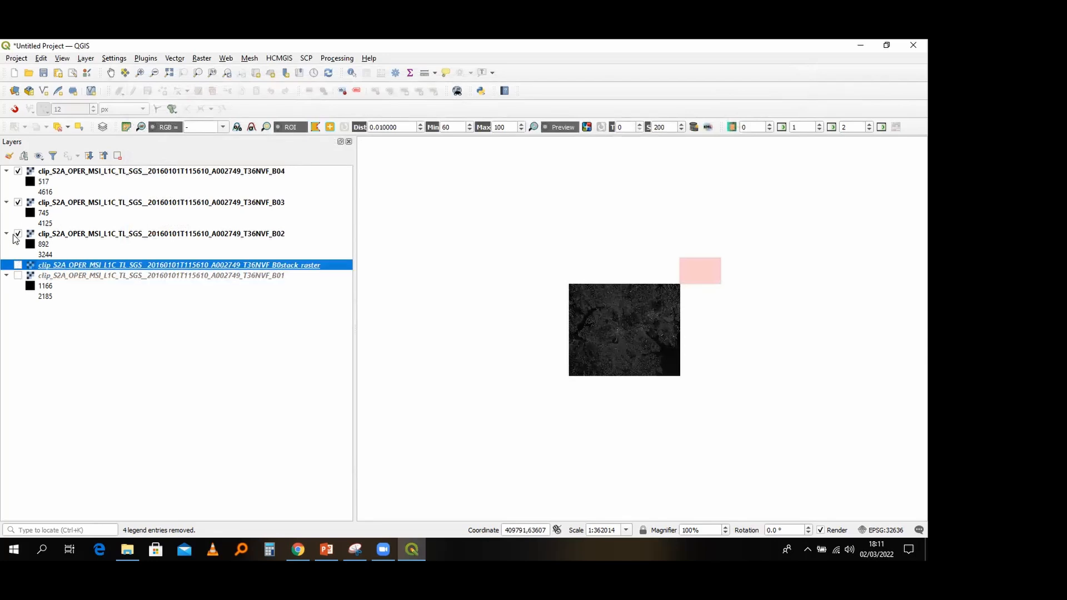
pyautogui.click(17, 234)
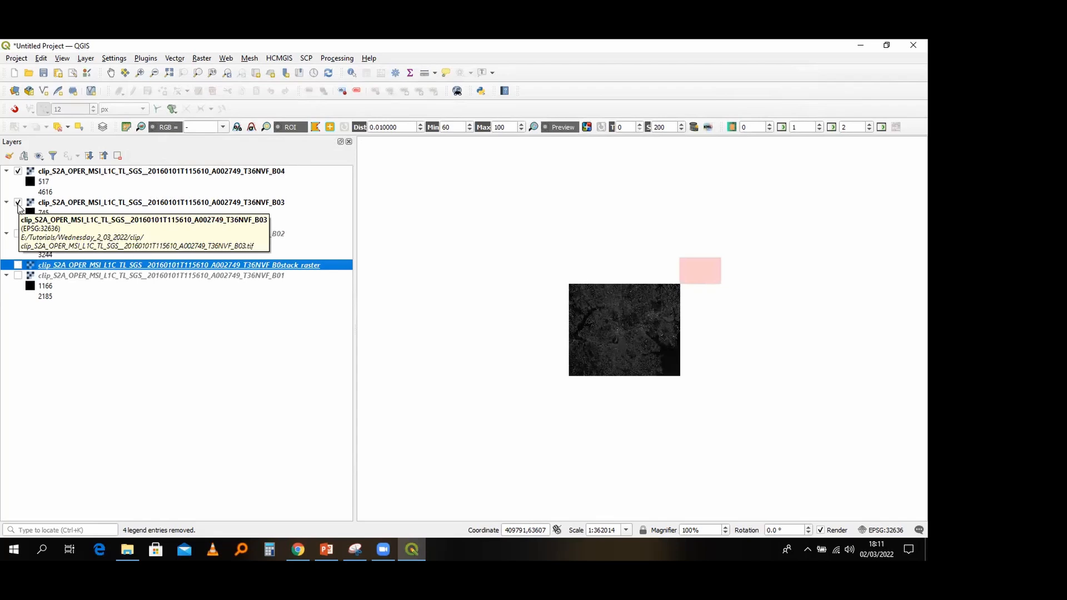
pyautogui.click(18, 203)
pyautogui.click(17, 172)
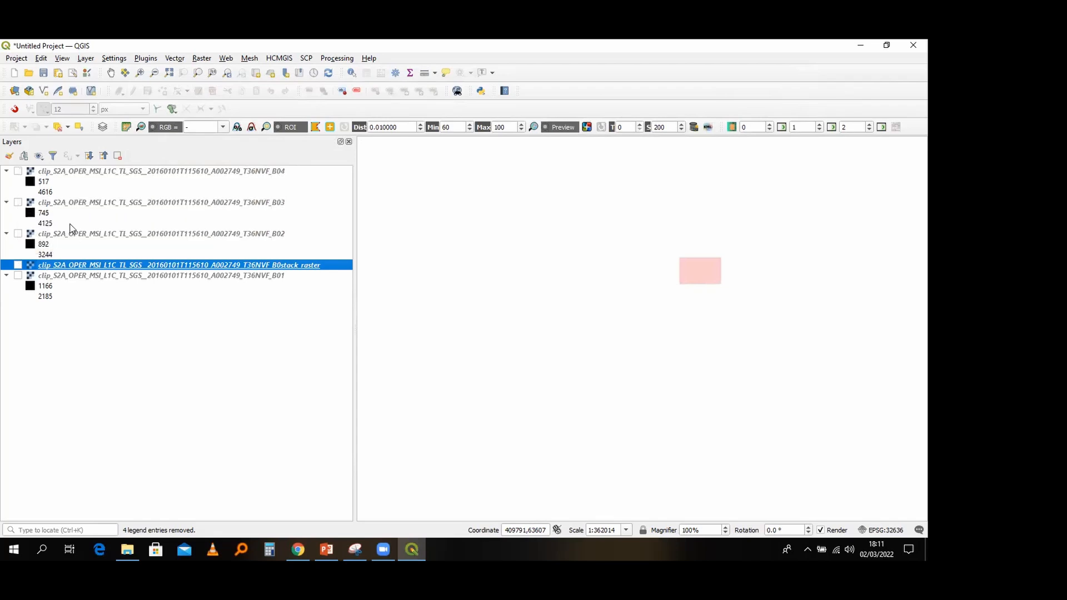
# Step: Reorder the layers so the stacked raster comes first, followed by clipped bands B01, B02, B03 and B04
pyautogui.moveTo(59, 235); pyautogui.dragTo(51, 298)
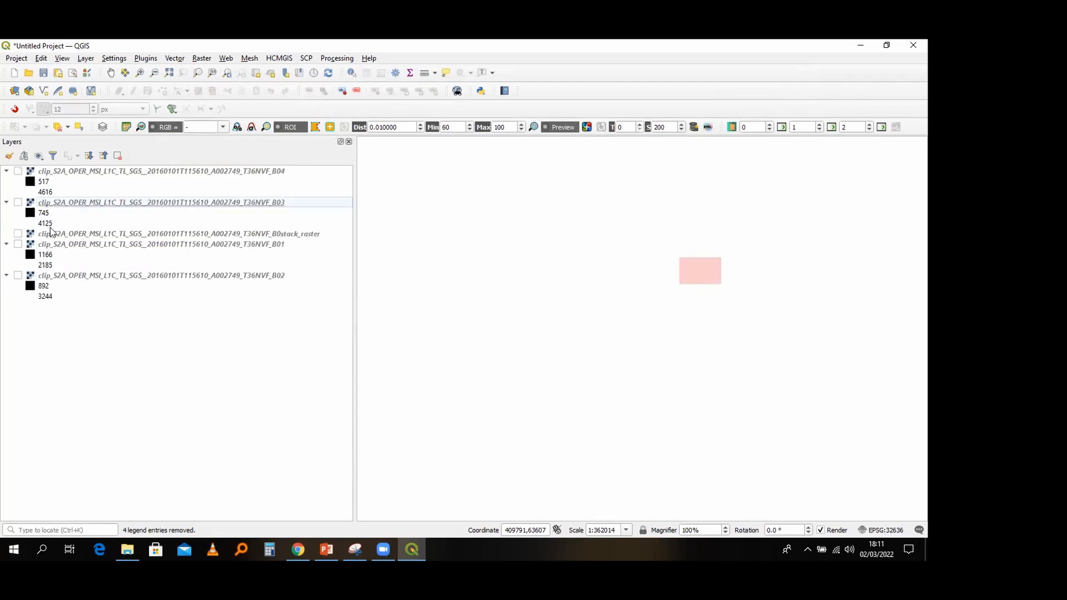
pyautogui.moveTo(50, 208); pyautogui.dragTo(42, 324)
pyautogui.click(60, 172)
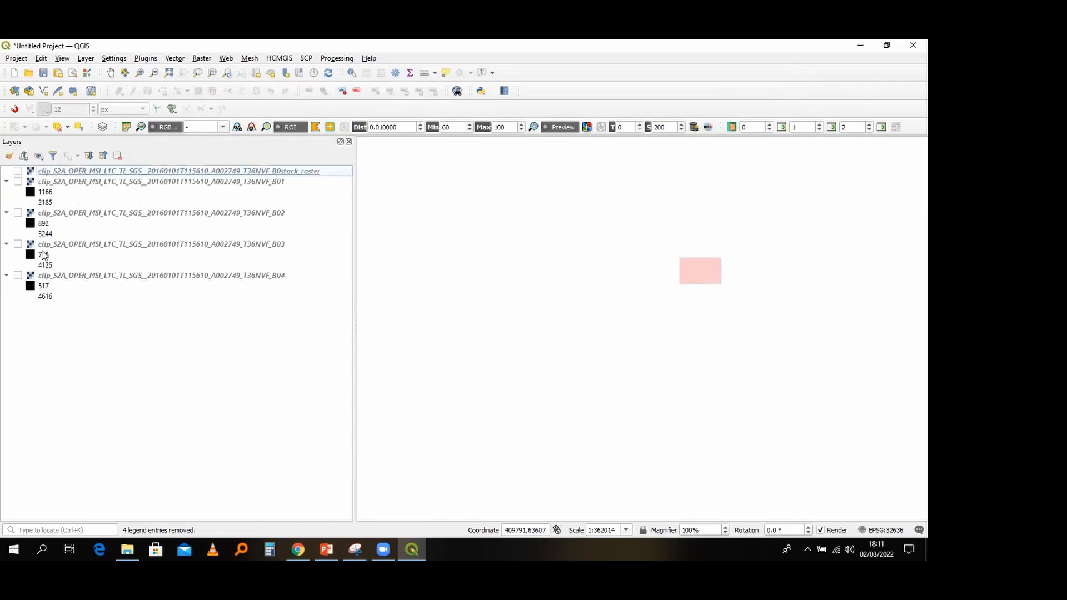
# Step: Show the stacked raster alone, zoom to its extent and examine its colour rendering
pyautogui.click(18, 172)
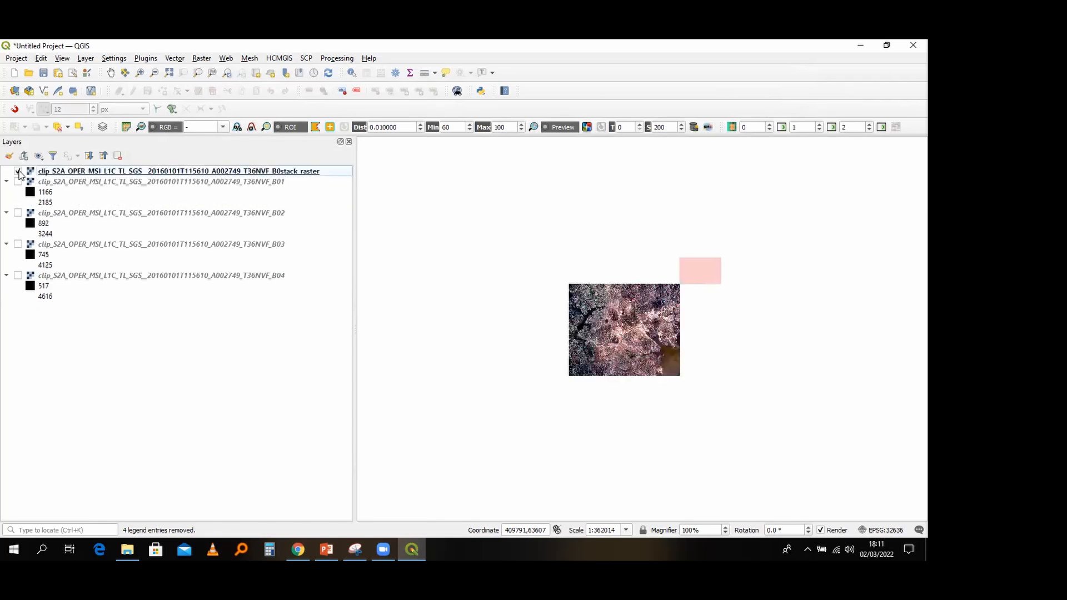
pyautogui.rightClick(288, 173)
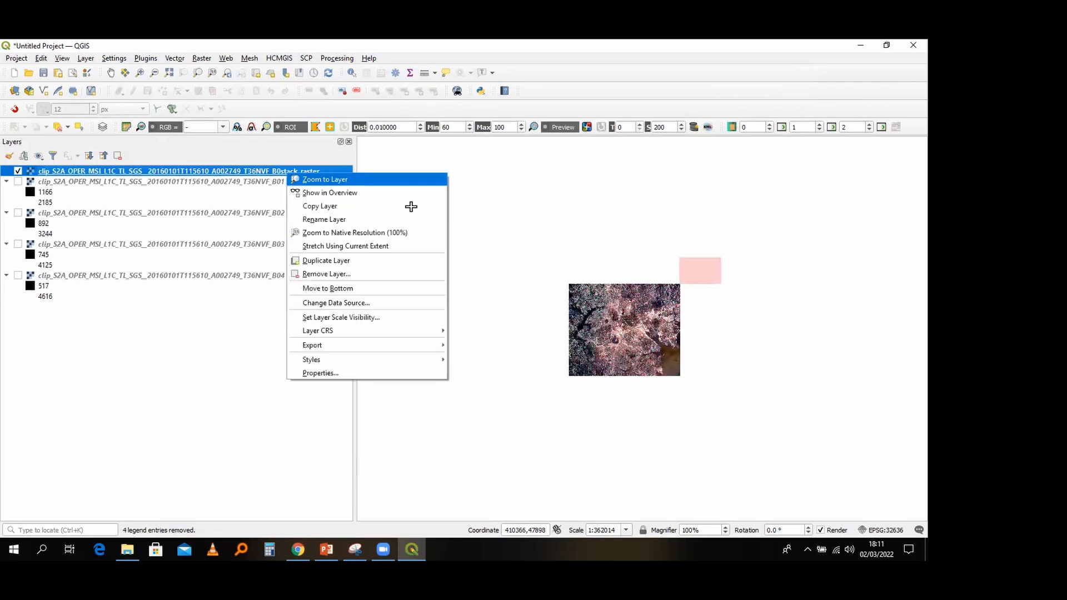
pyautogui.press('Return')
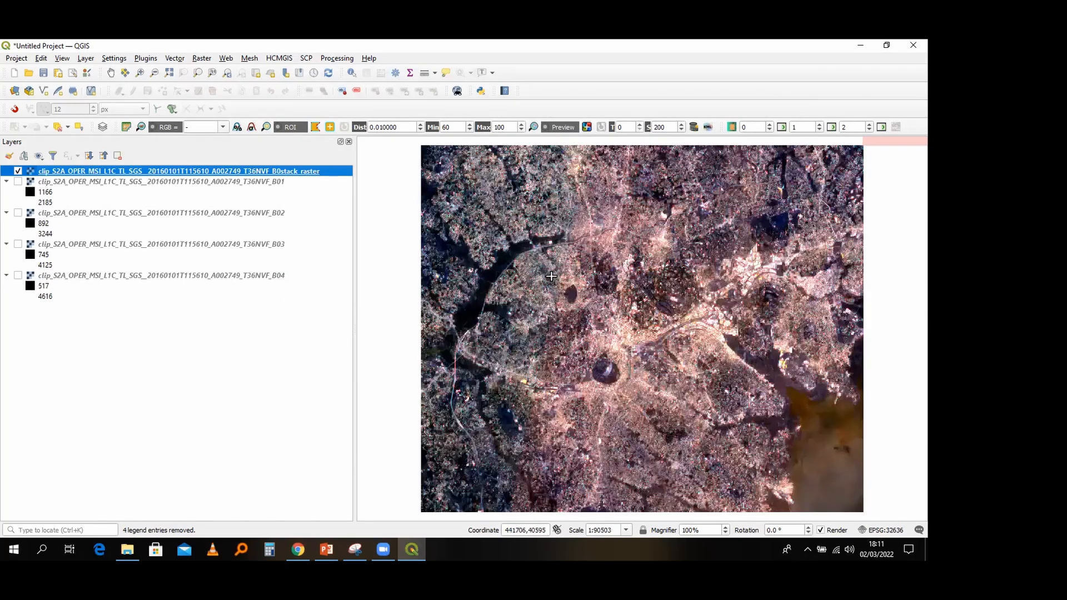
pyautogui.scroll(-2, 466, 236)
pyautogui.scroll(1, 512, 201)
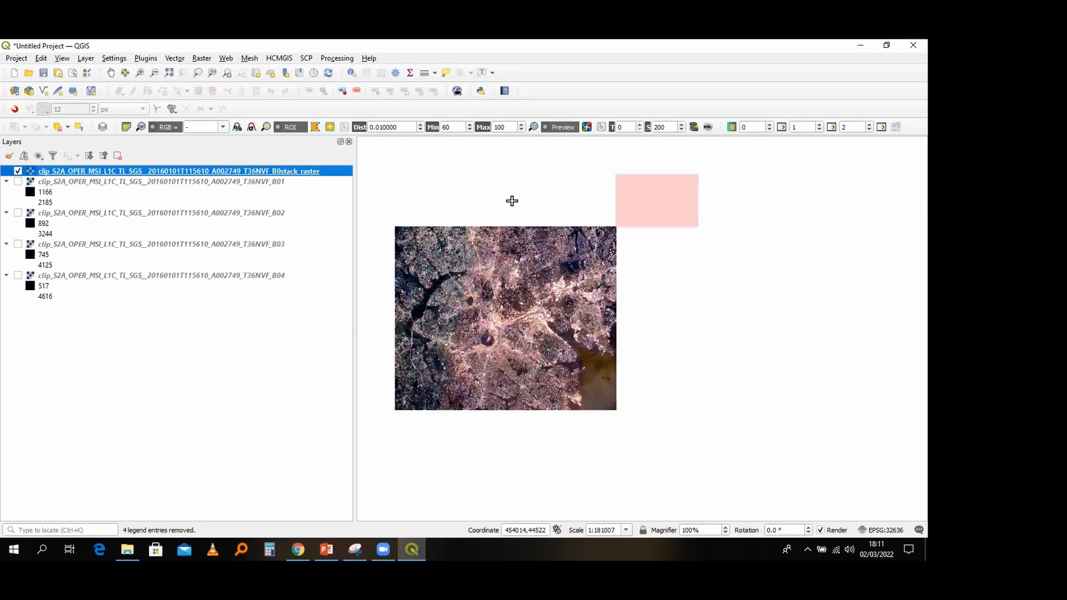
pyautogui.moveTo(513, 259); pyautogui.dragTo(629, 265)
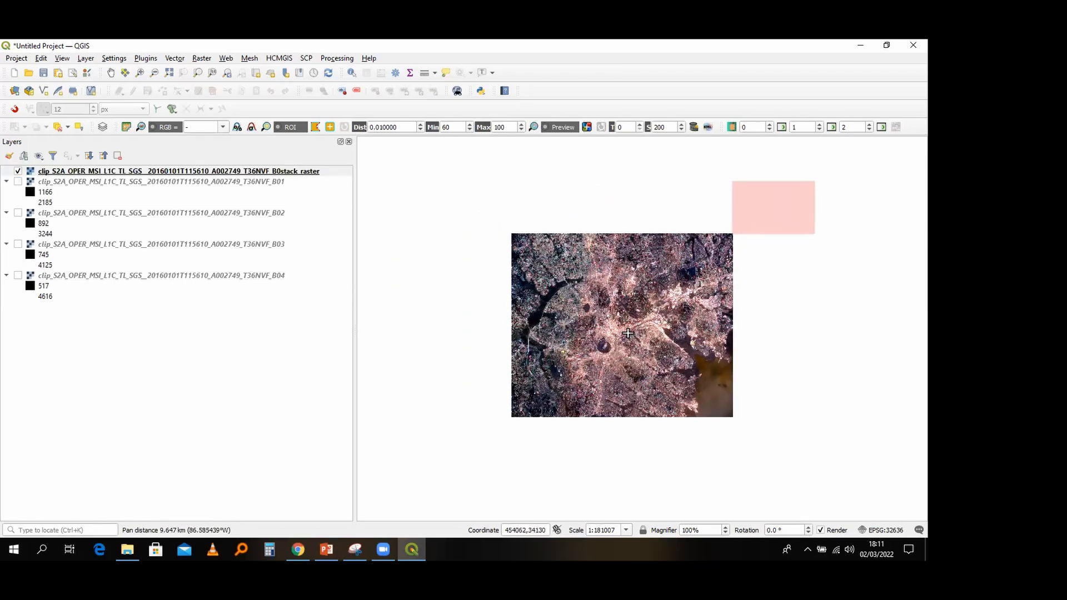
pyautogui.scroll(1, 626, 333)
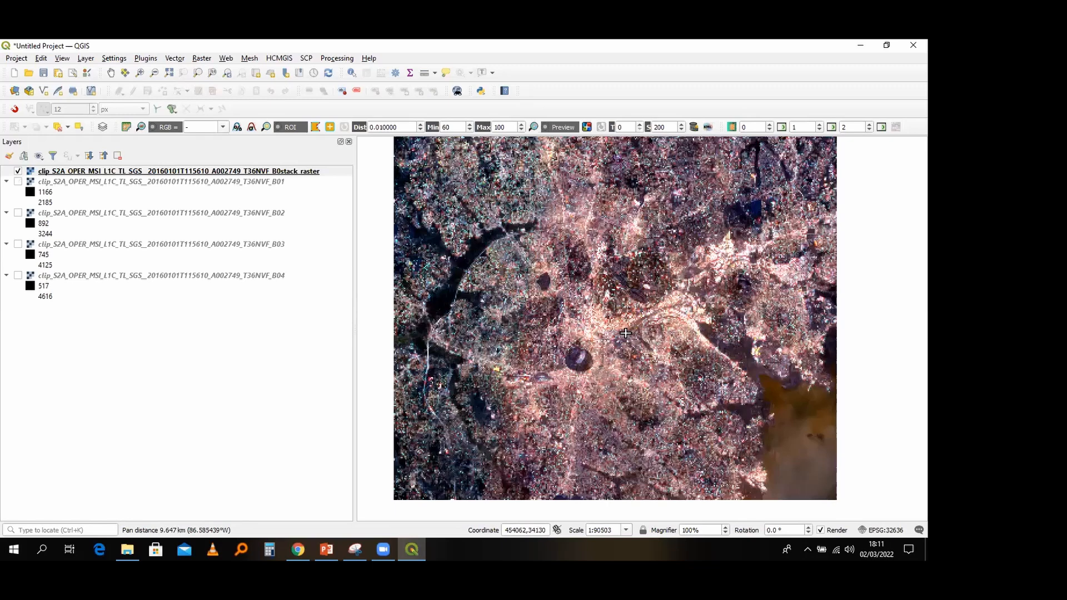
pyautogui.scroll(-1, 625, 333)
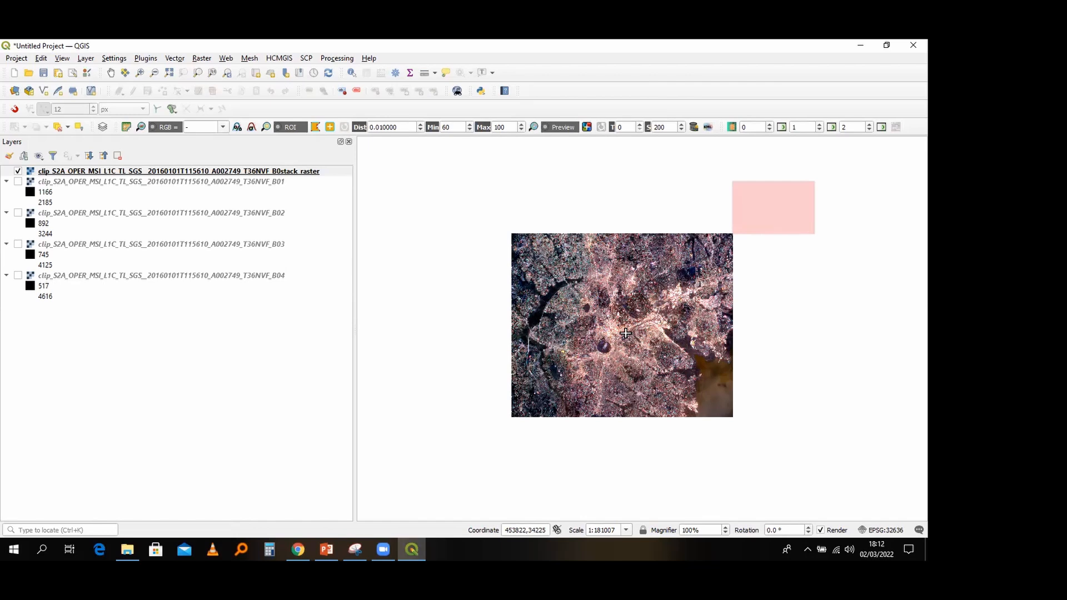
# Step: Set the stacked raster's symbology to Band 4 for red, Band 3 for green and Band 2 for blue, and apply it
pyautogui.rightClick(304, 170)
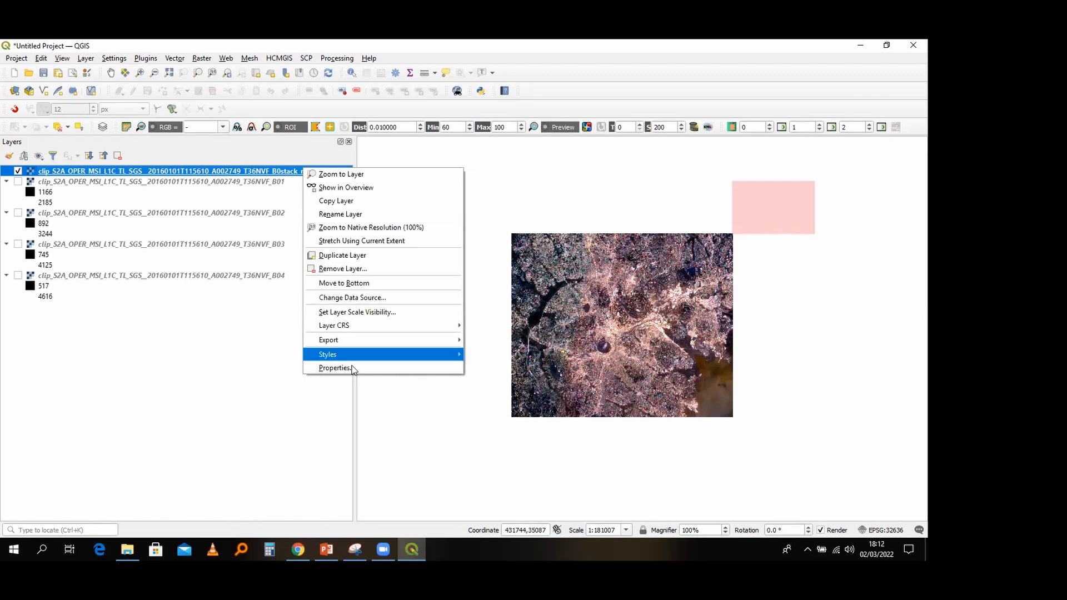
pyautogui.click(353, 368)
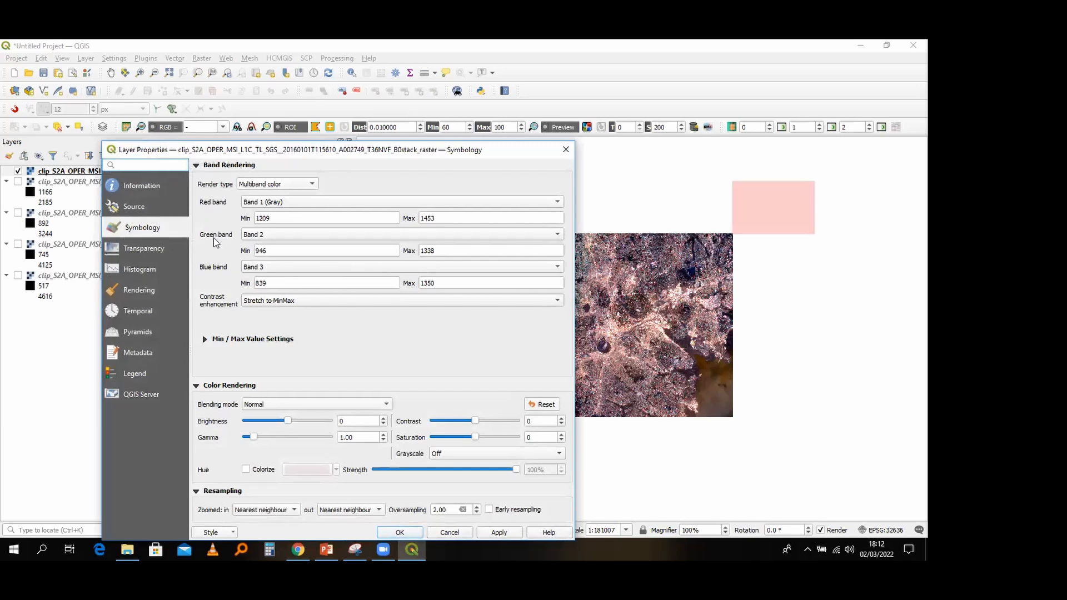
pyautogui.click(297, 204)
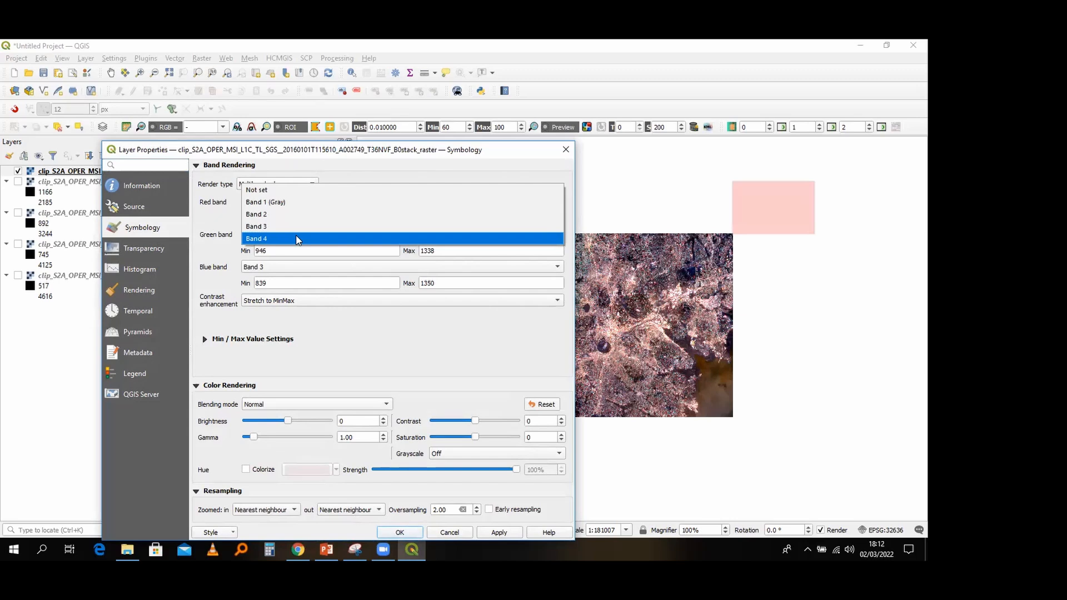
pyautogui.click(282, 150)
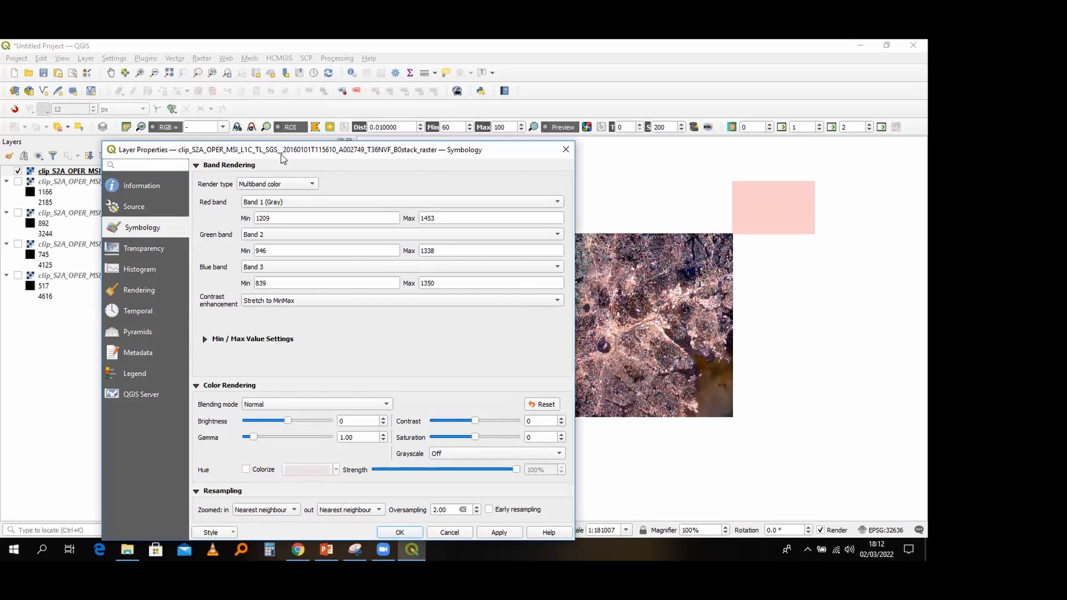
pyautogui.click(275, 204)
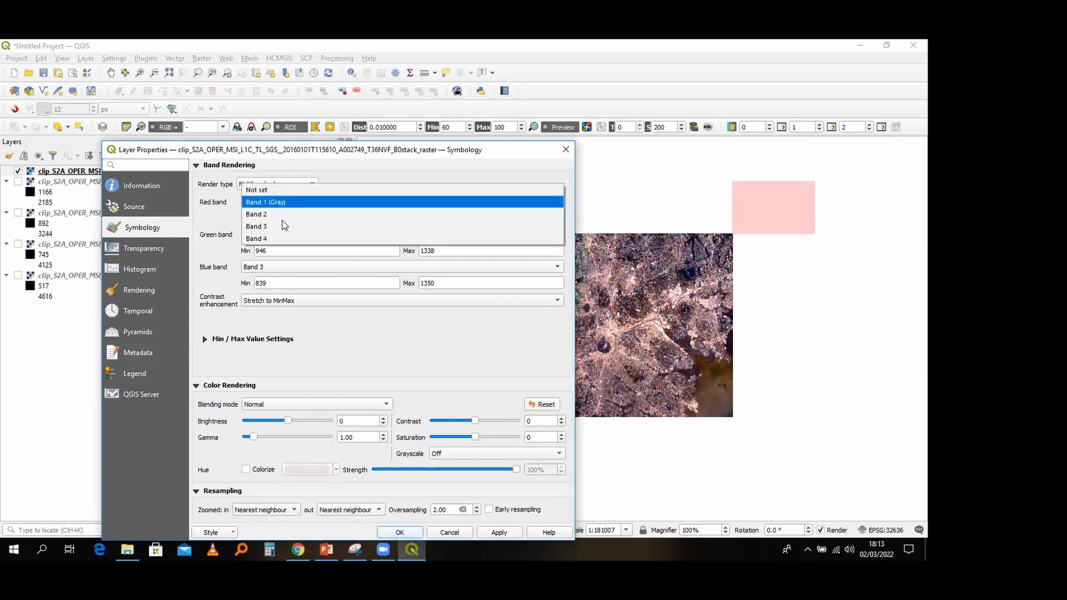
pyautogui.click(287, 237)
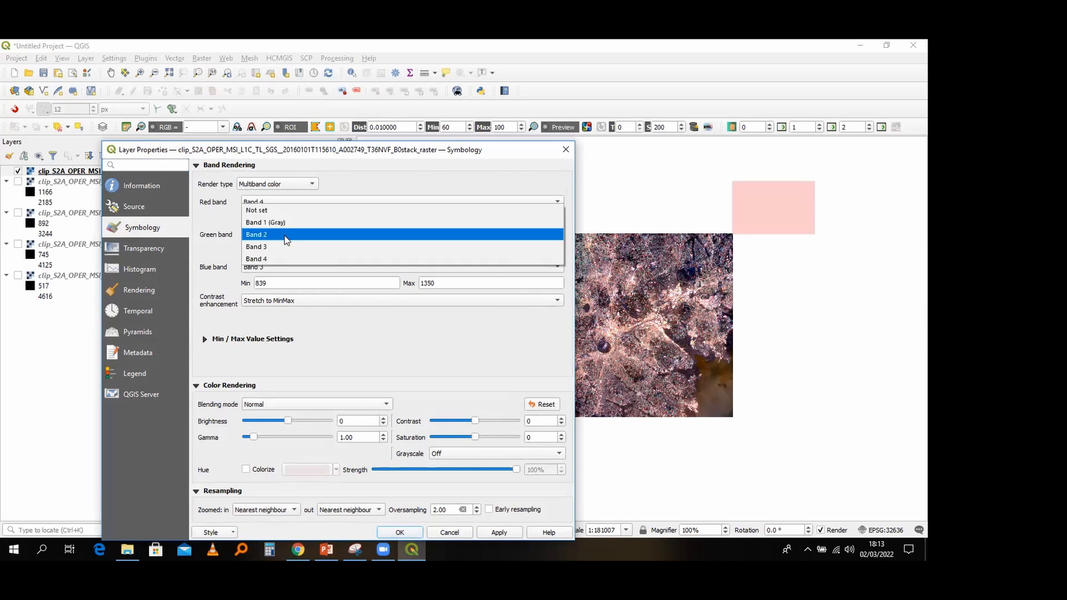
pyautogui.click(288, 243)
pyautogui.click(294, 271)
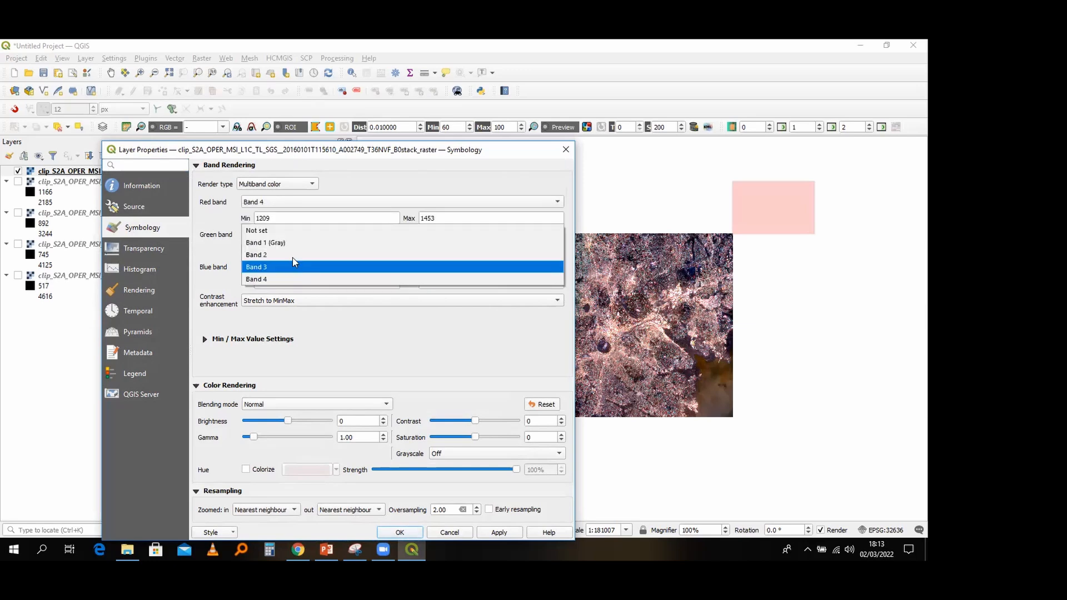
pyautogui.click(292, 249)
pyautogui.click(501, 534)
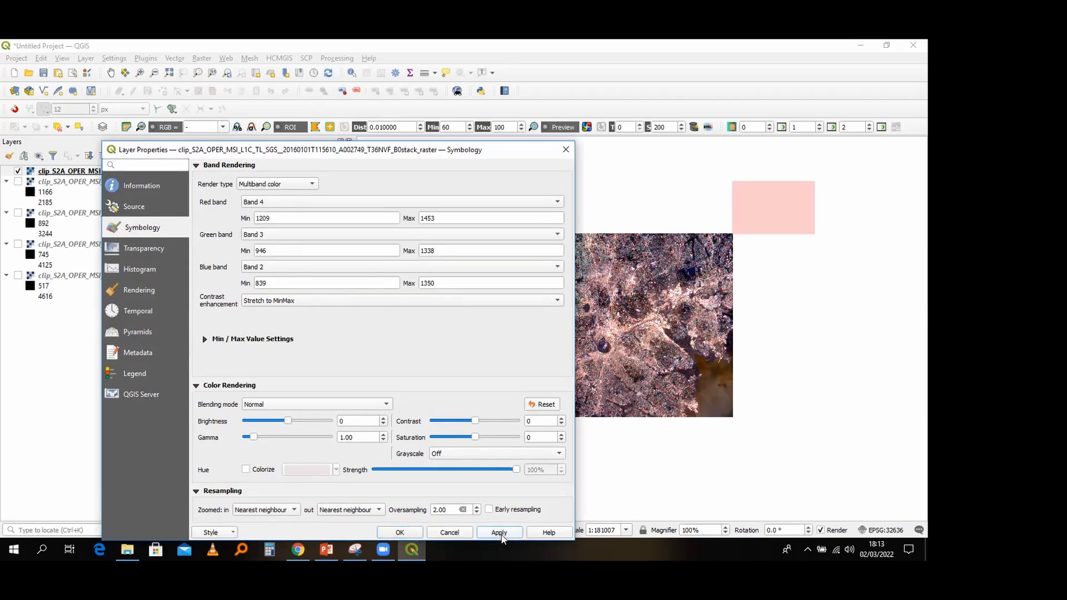
pyautogui.click(401, 533)
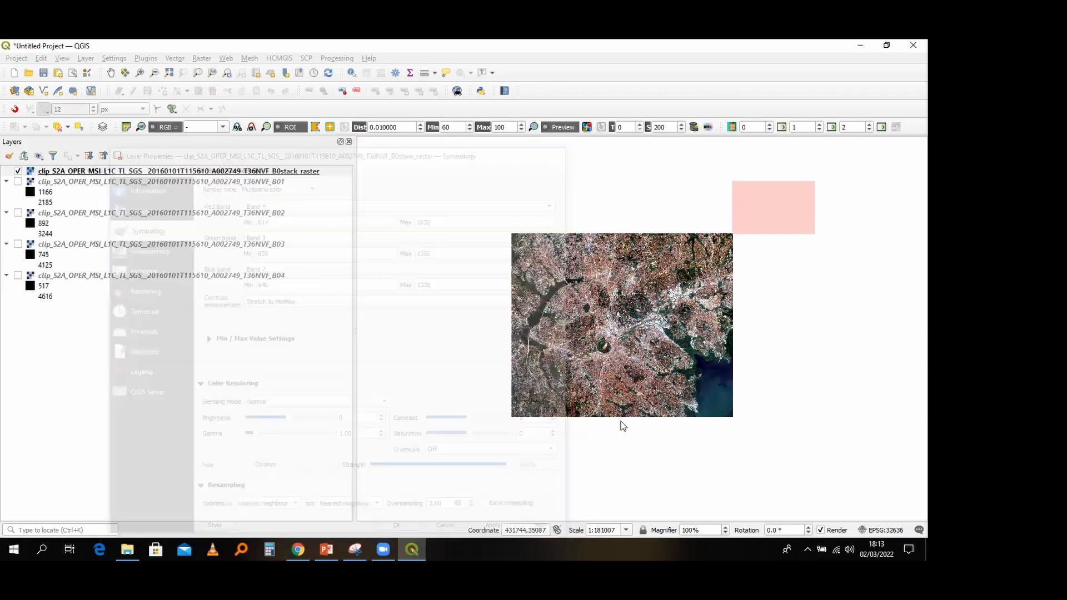
# Step: Examine the stacked raster's rendering closely across its extent, including its eastern edge
pyautogui.scroll(1, 615, 324)
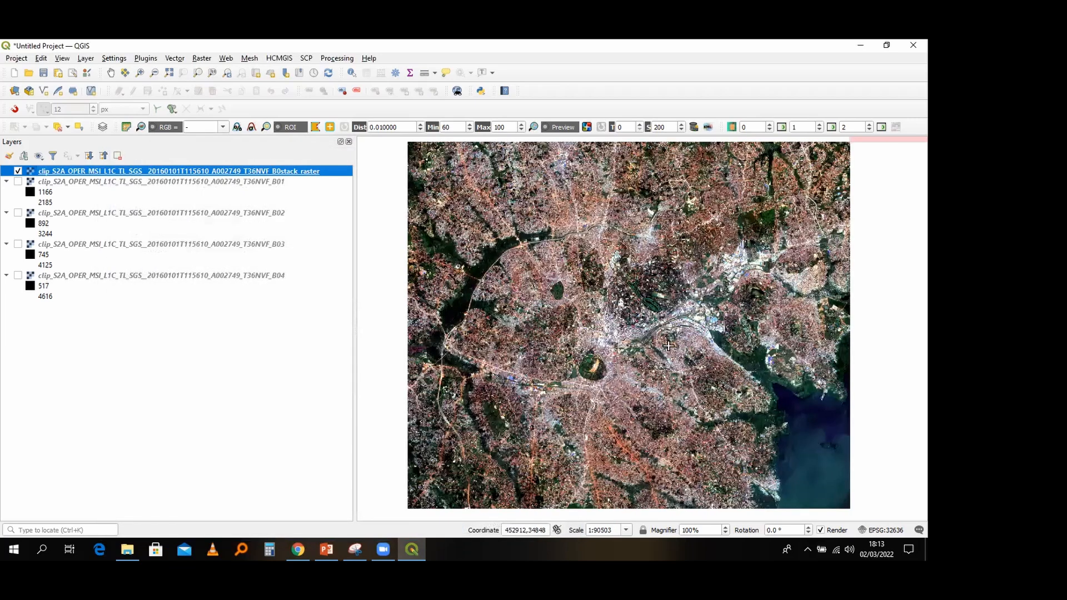
pyautogui.scroll(-2, 613, 327)
pyautogui.scroll(2, 669, 342)
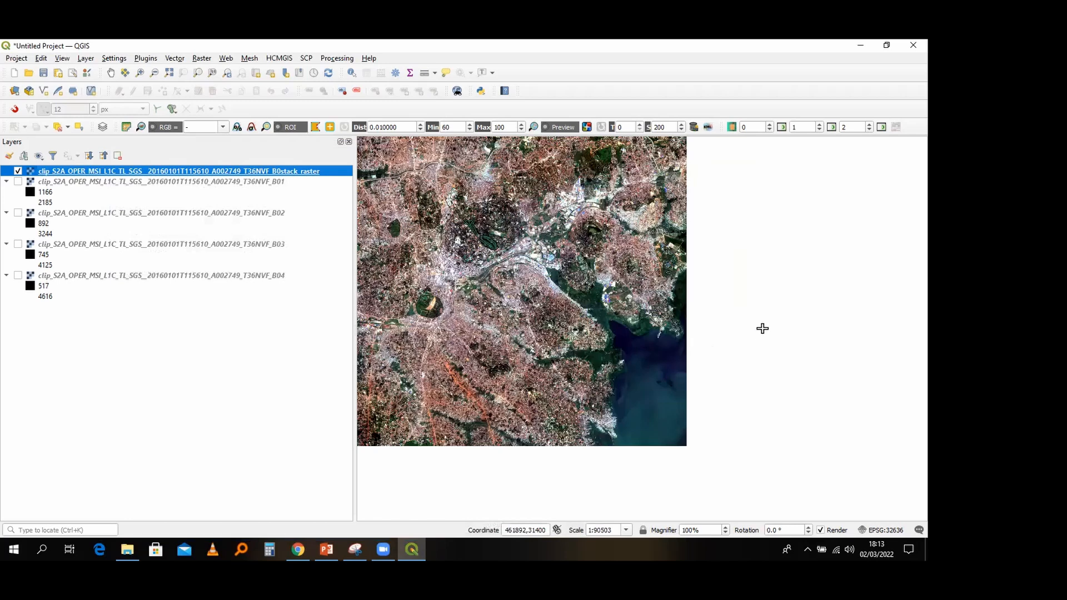
pyautogui.moveTo(786, 331); pyautogui.dragTo(782, 340)
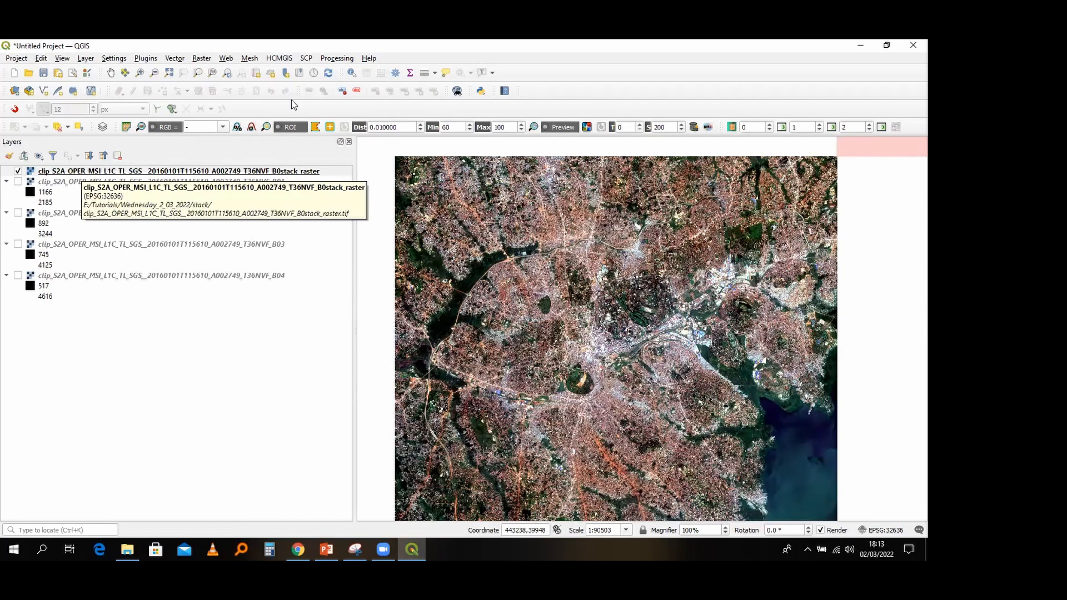
# Step: Set the stacked raster's symbology to Band 3 for red, Band 2 for green and Band 1 (Gray) for blue, and apply it
pyautogui.doubleClick(285, 170)
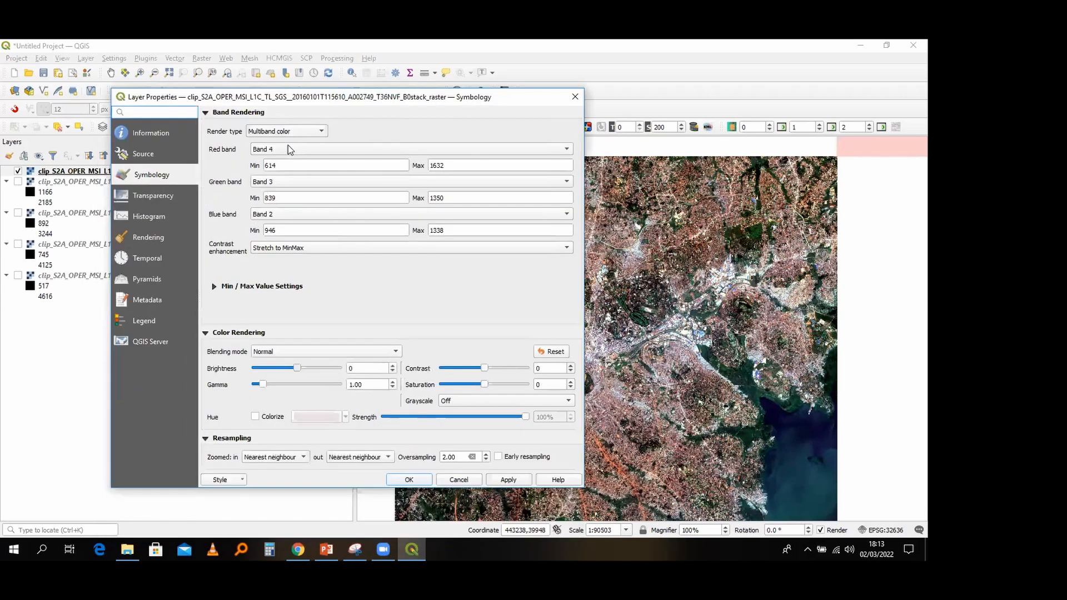
pyautogui.click(288, 145)
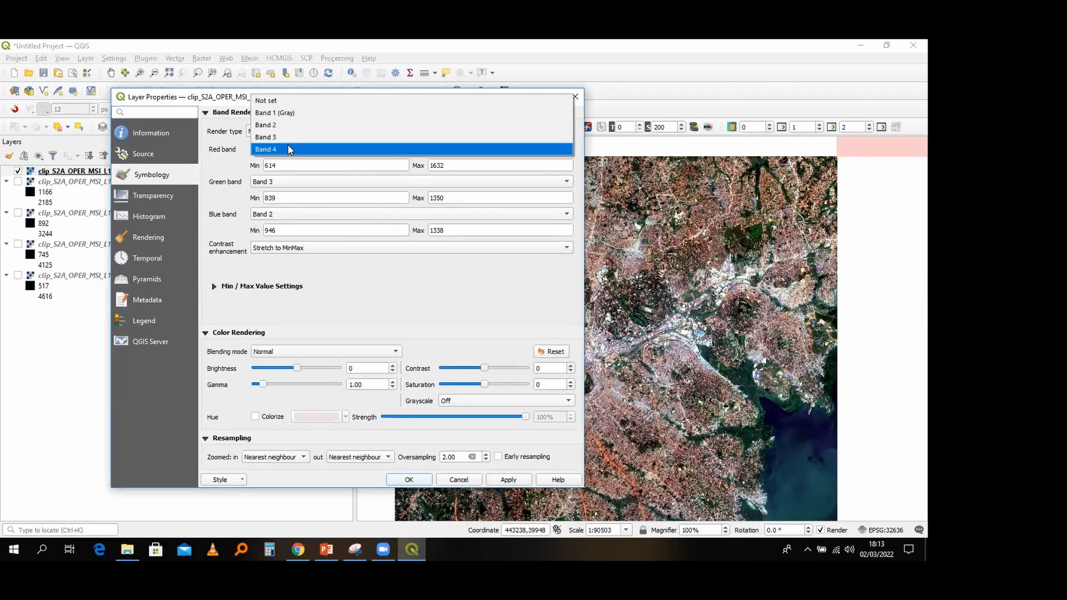
pyautogui.press('Up')
pyautogui.press('Return')
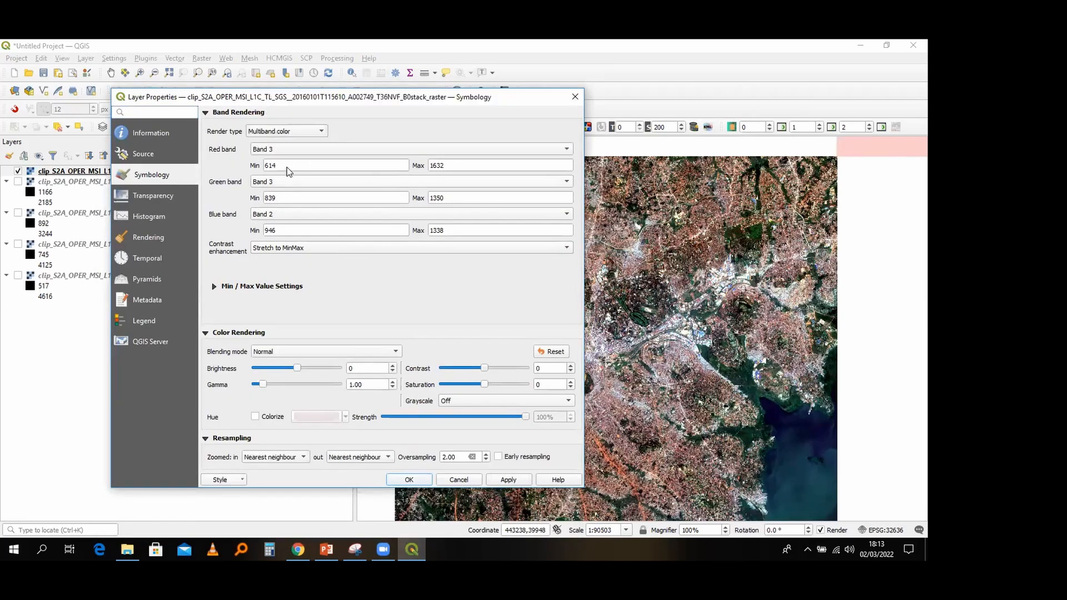
pyautogui.click(288, 179)
pyautogui.click(287, 170)
pyautogui.click(283, 214)
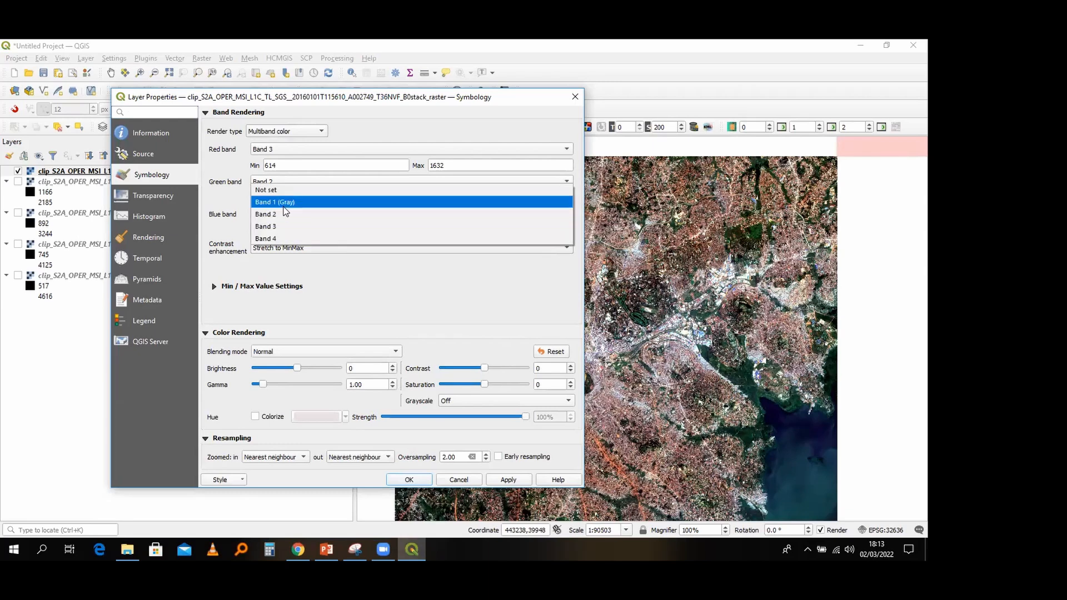
pyautogui.click(286, 201)
pyautogui.click(499, 481)
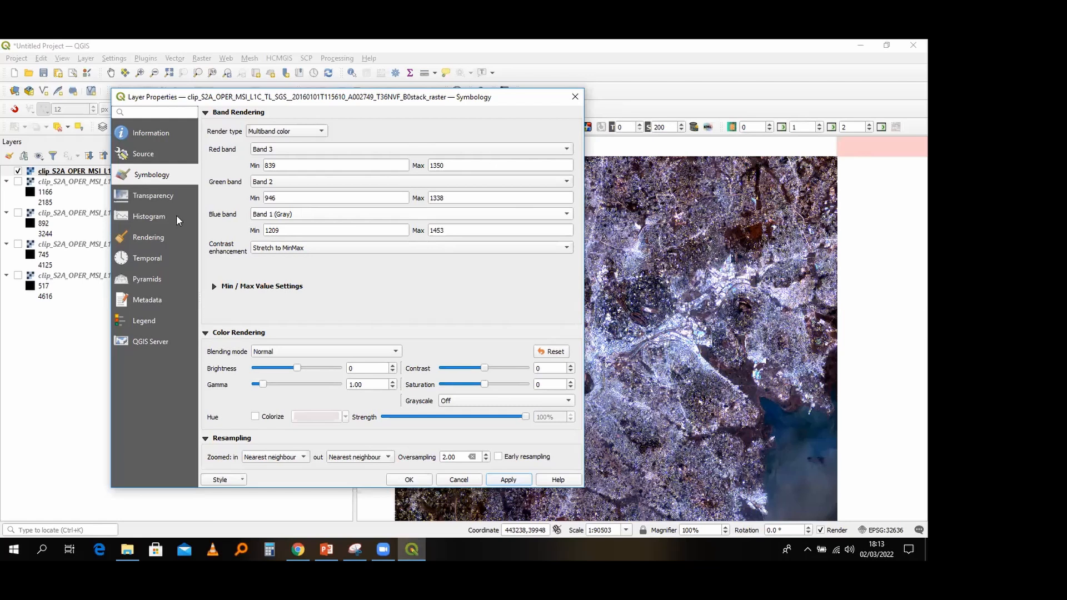
# Step: Return the stacked raster's symbology to Band 4 for red, Band 3 for green and Band 2 for blue, and accept it
pyautogui.click(381, 145)
pyautogui.click(381, 161)
pyautogui.click(375, 183)
pyautogui.click(372, 195)
pyautogui.click(369, 216)
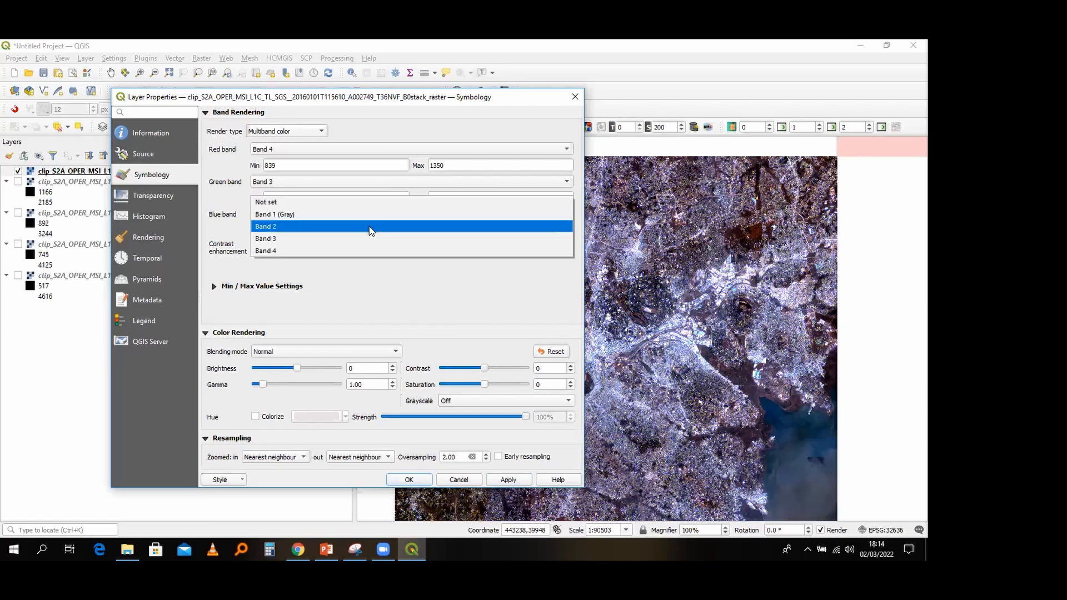
pyautogui.click(369, 226)
pyautogui.click(517, 479)
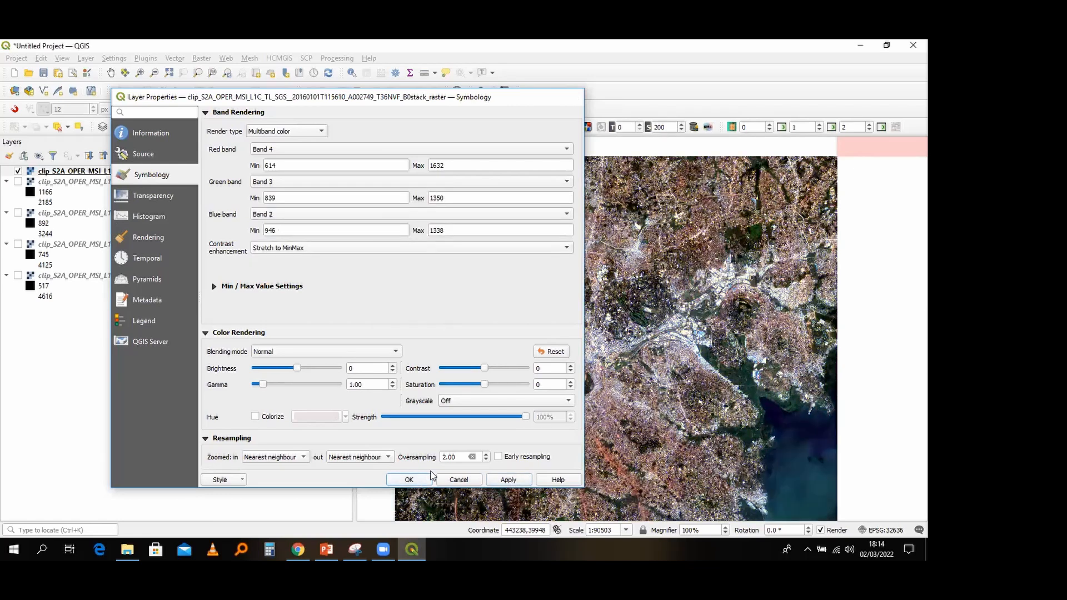
pyautogui.click(428, 479)
pyautogui.scroll(-1, 524, 398)
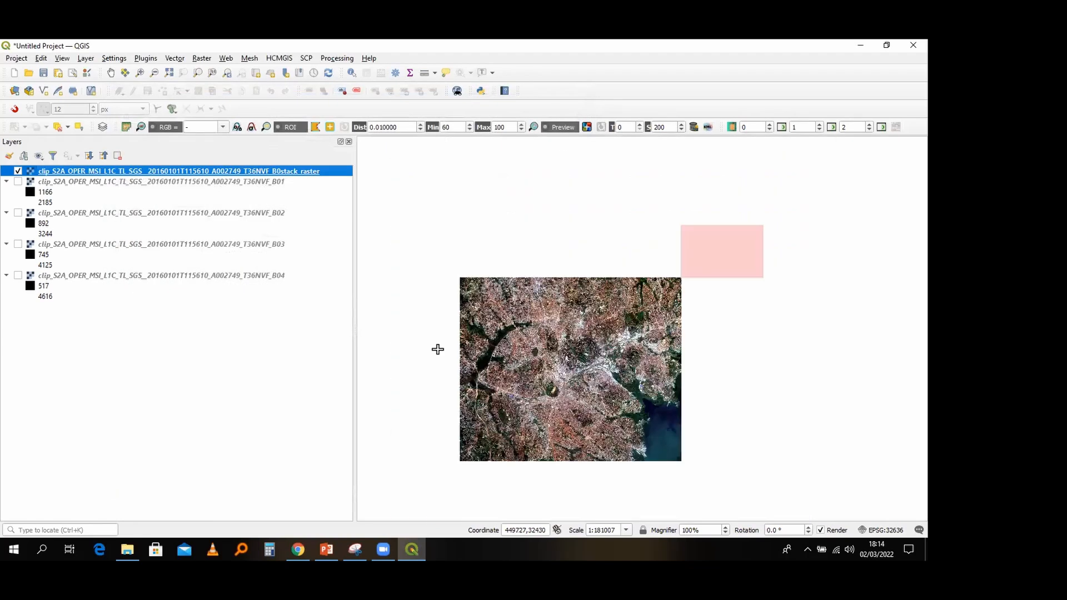
# Step: Hide the stacked raster, display the active band set as an RGB 4-3-2 composite and examine it closely
pyautogui.click(18, 171)
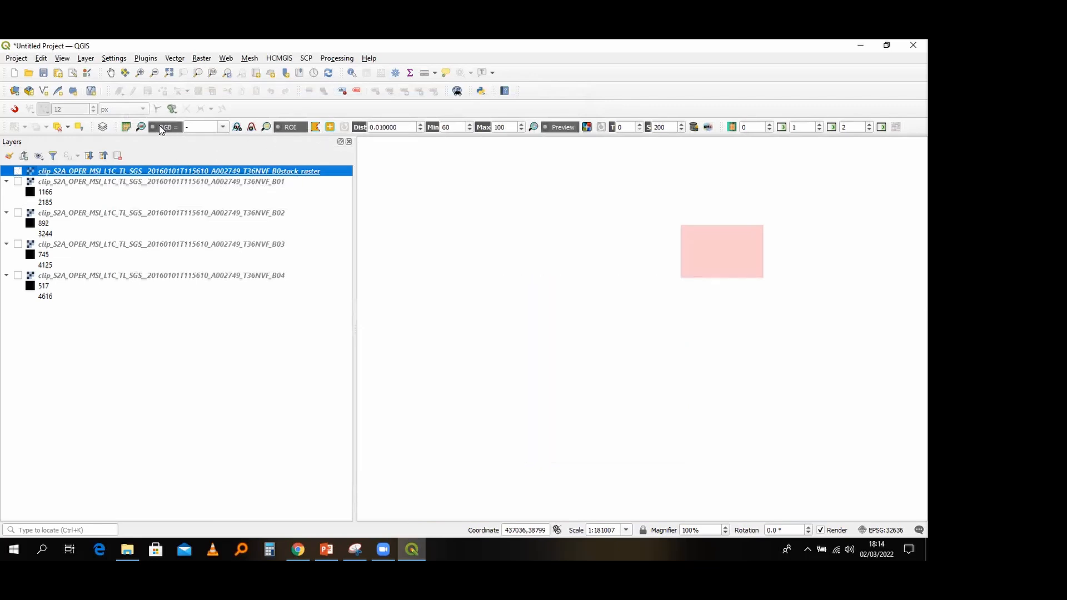
pyautogui.click(195, 126)
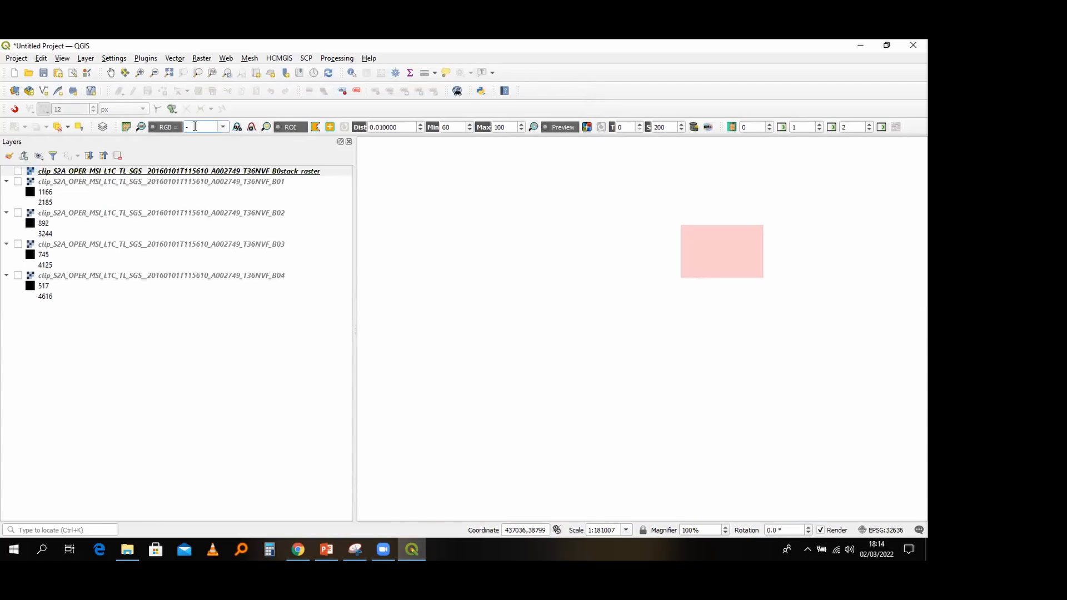
pyautogui.press('BackSpace')
pyautogui.write('4')
pyautogui.press('Return')
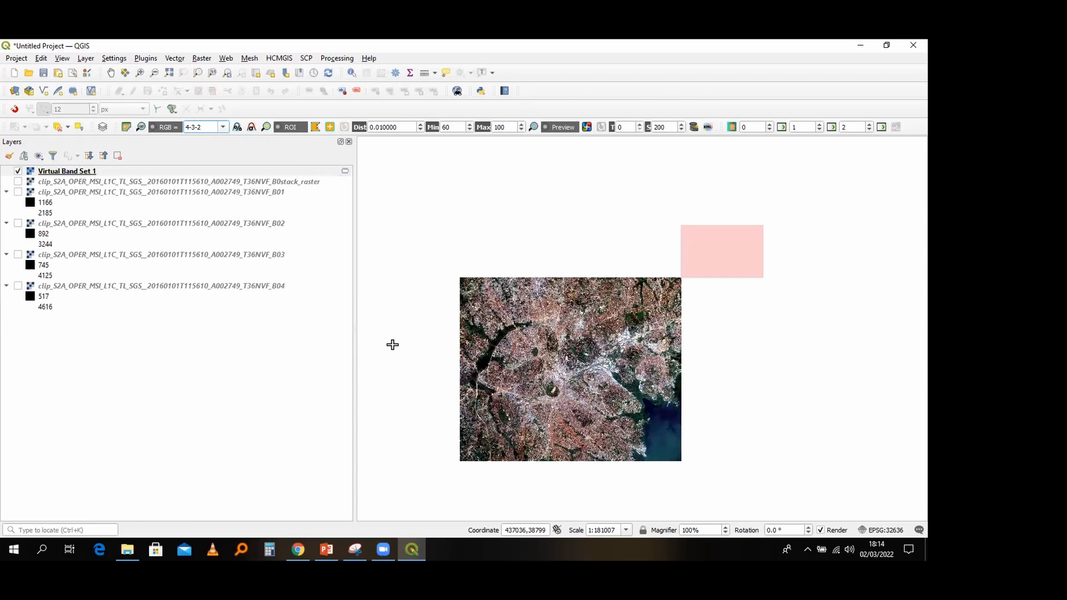
pyautogui.scroll(1, 610, 396)
pyautogui.scroll(1, 608, 393)
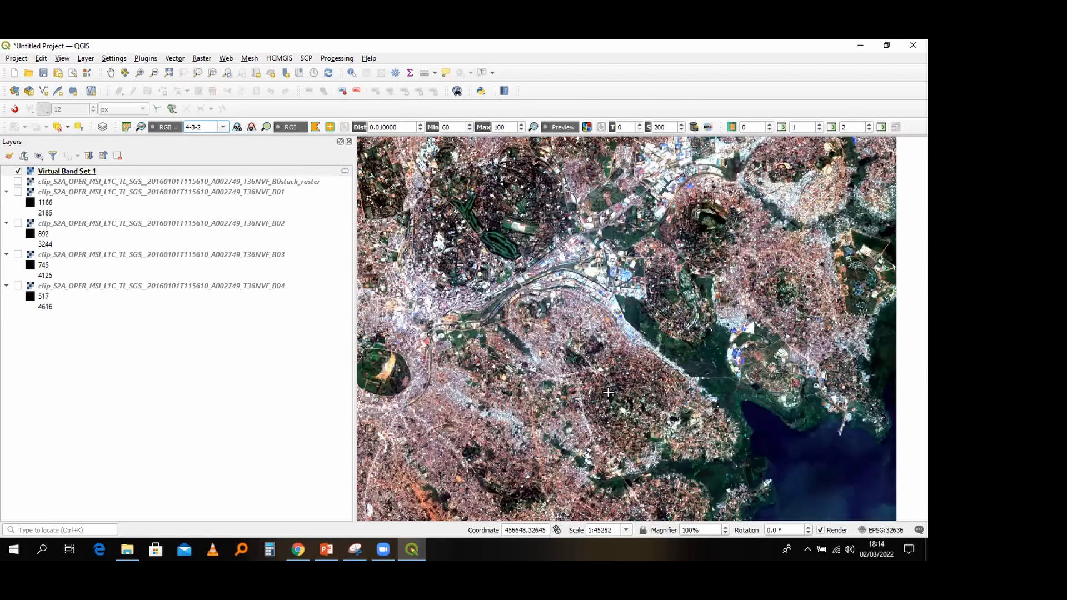
pyautogui.scroll(-2, 608, 393)
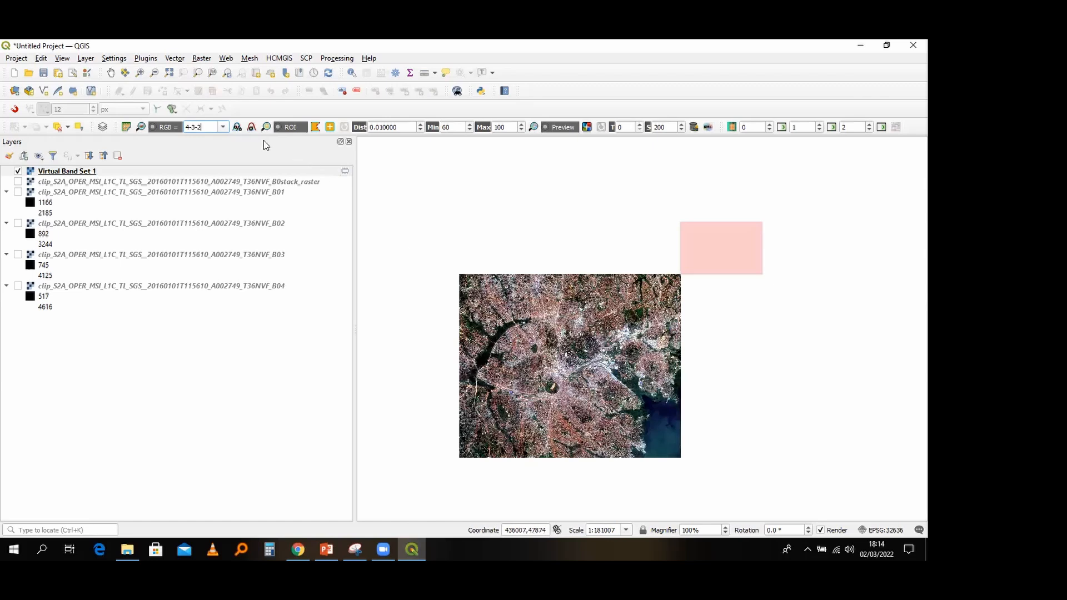
# Step: Switch the virtual band set's RGB composite to 3-2-1 and inspect the rendering
pyautogui.click(223, 126)
pyautogui.click(219, 145)
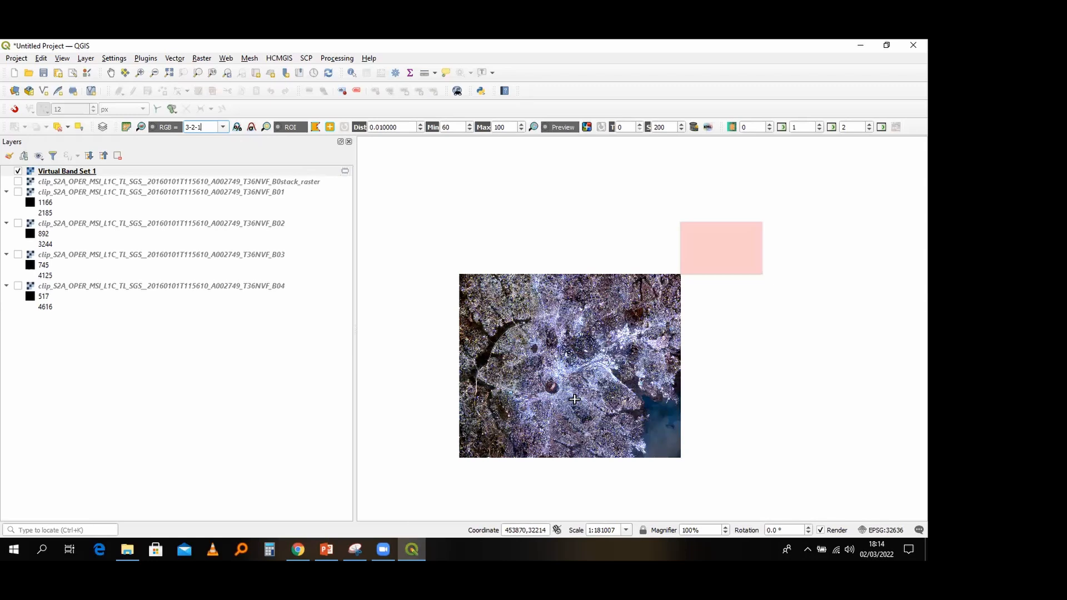
pyautogui.scroll(2, 575, 399)
pyautogui.scroll(-2, 573, 399)
# Step: Set the virtual band set's RGB composite back to 4-3-2 and check the image
pyautogui.press('Return')
pyautogui.write('4-3-2')
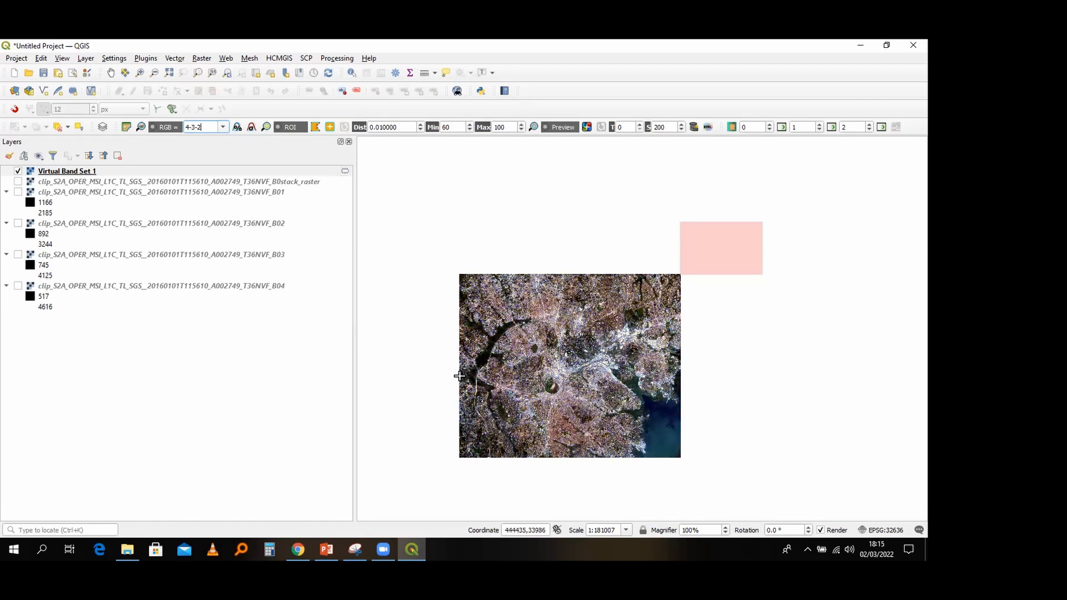
pyautogui.scroll(1, 501, 395)
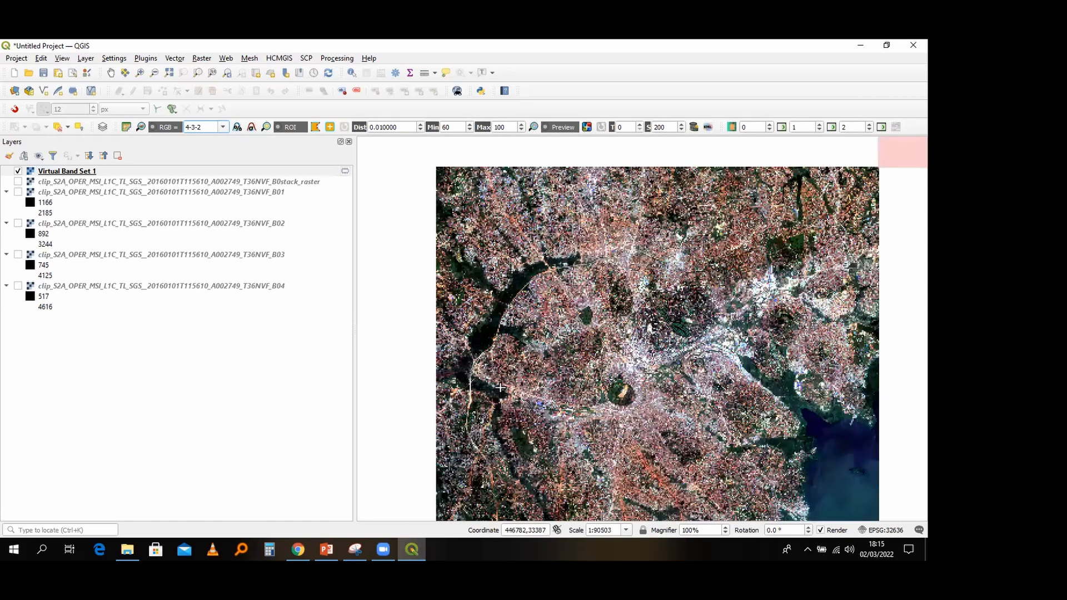
pyautogui.scroll(-1, 500, 388)
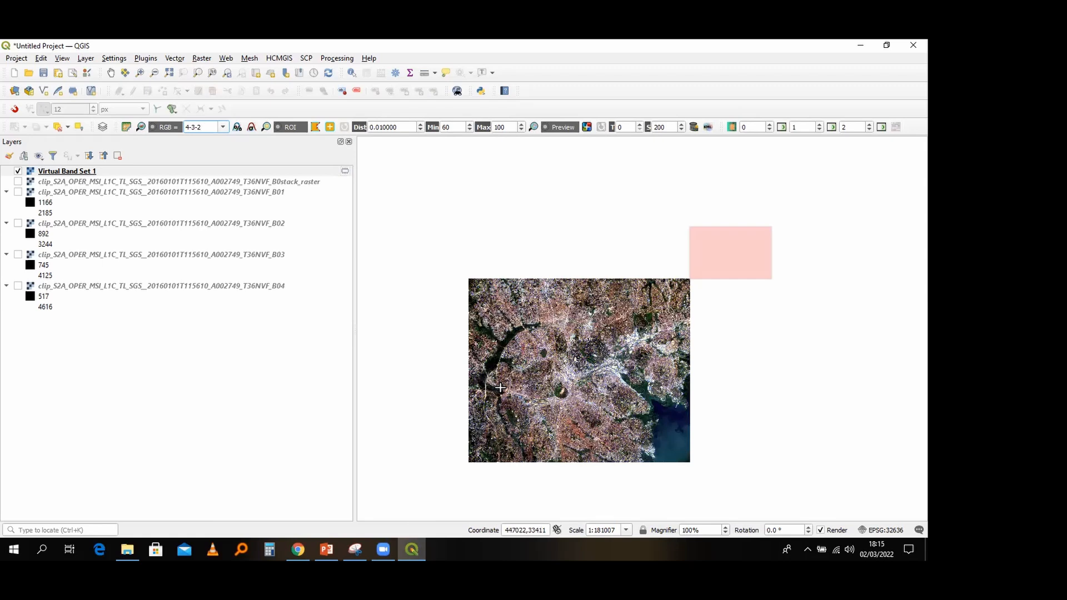
# Step: Switch to the Intro presentation in PowerPoint and review the Outline slide's topics from downloading satellite imagery to creating color composites
pyautogui.click(327, 550)
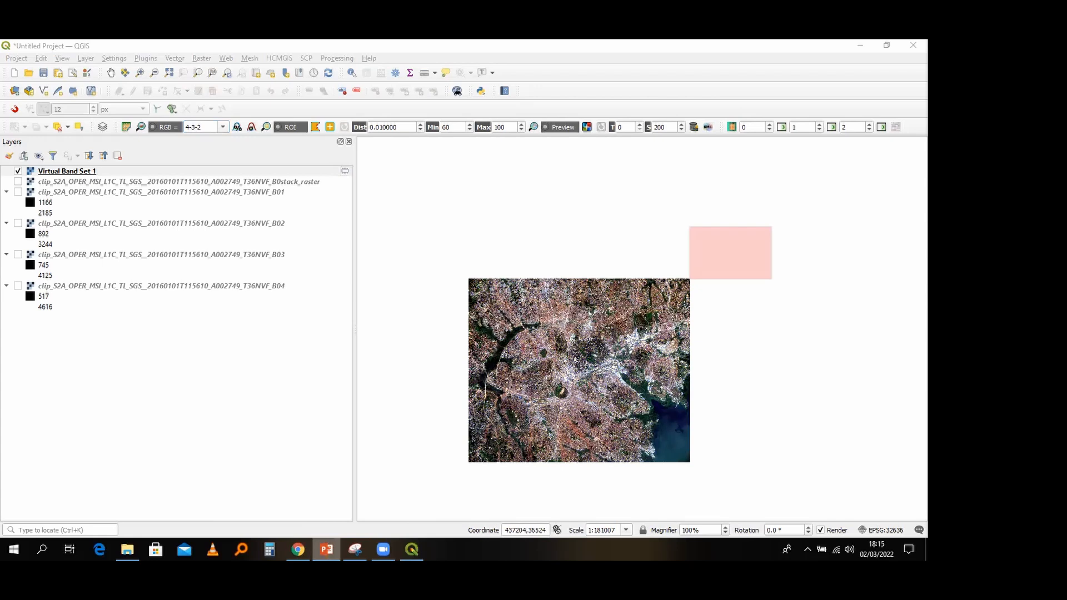
pyautogui.scroll(2, 369, 262)
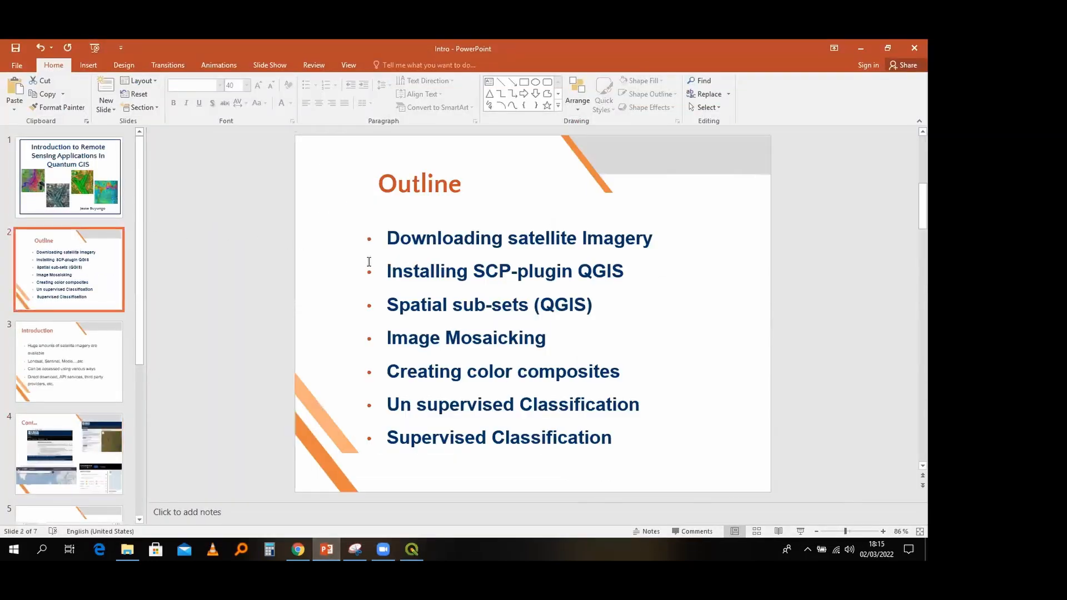
pyautogui.click(388, 238)
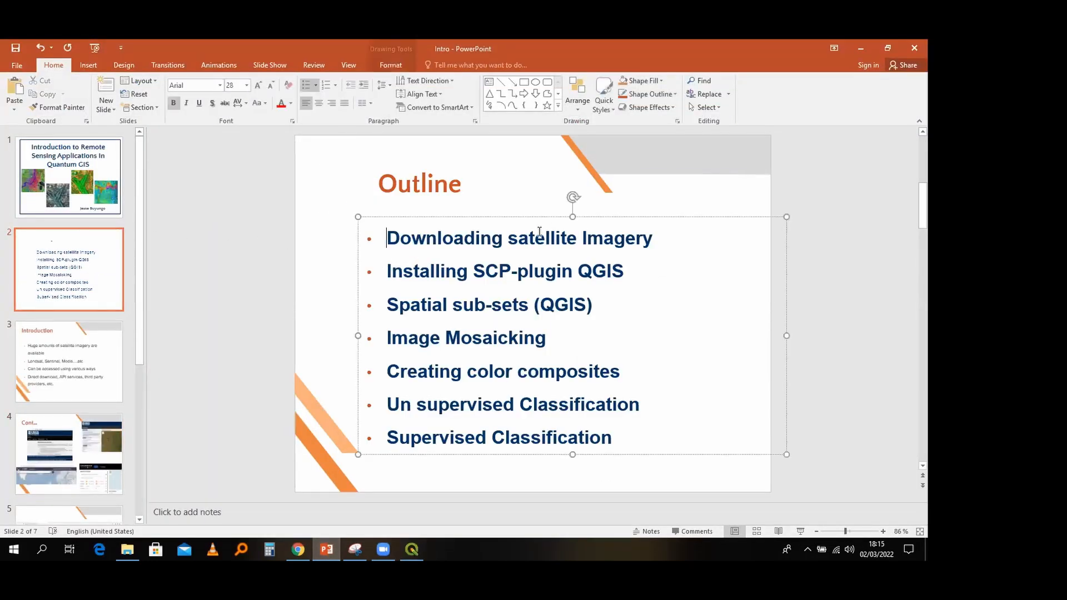
pyautogui.moveTo(387, 238); pyautogui.dragTo(405, 271)
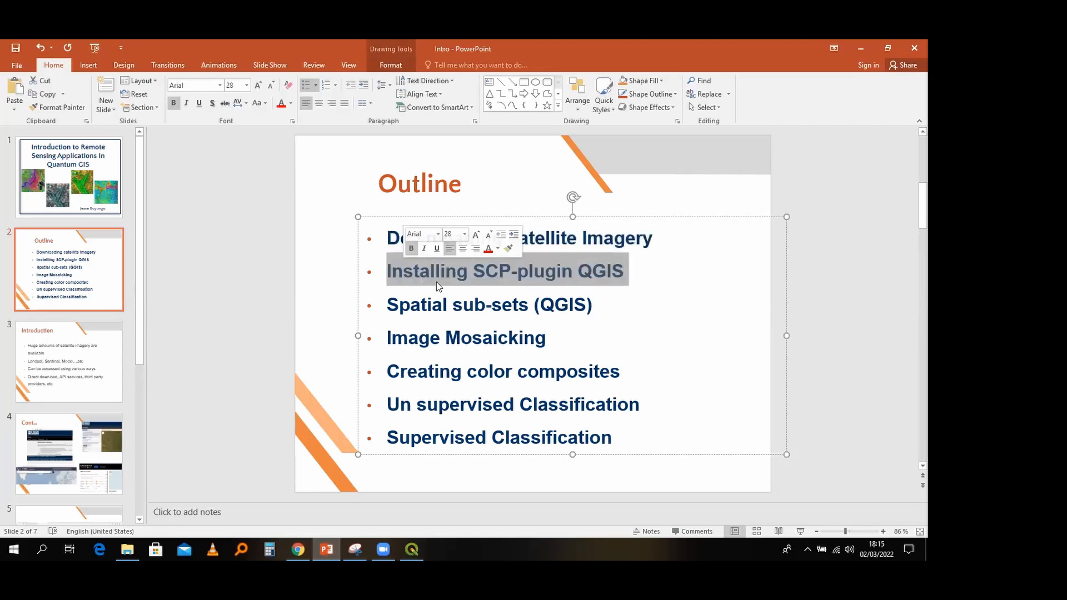
pyautogui.click(599, 310)
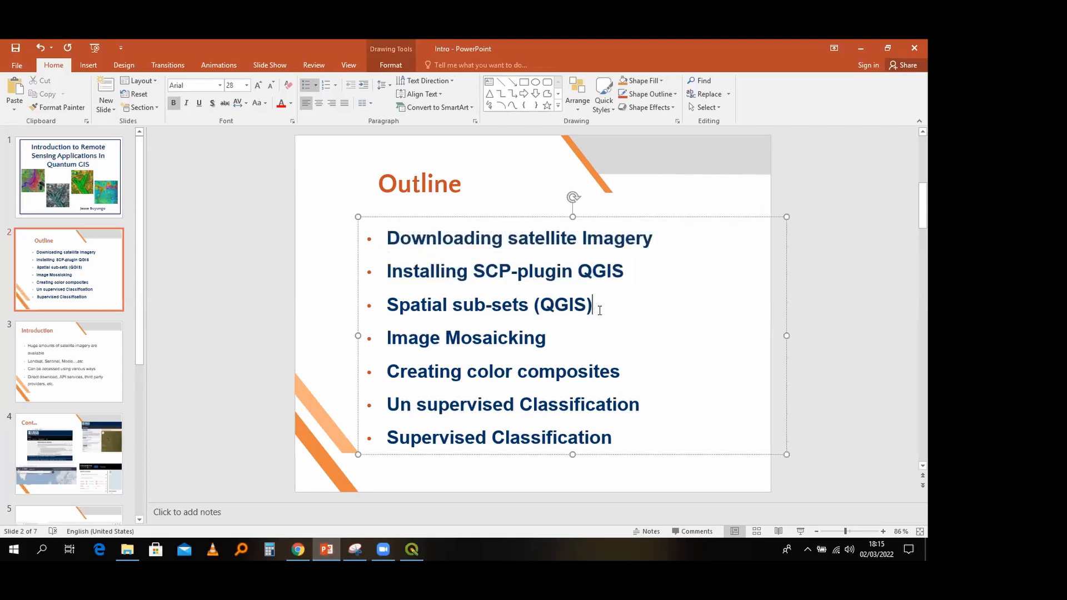
pyautogui.moveTo(600, 310); pyautogui.dragTo(404, 307)
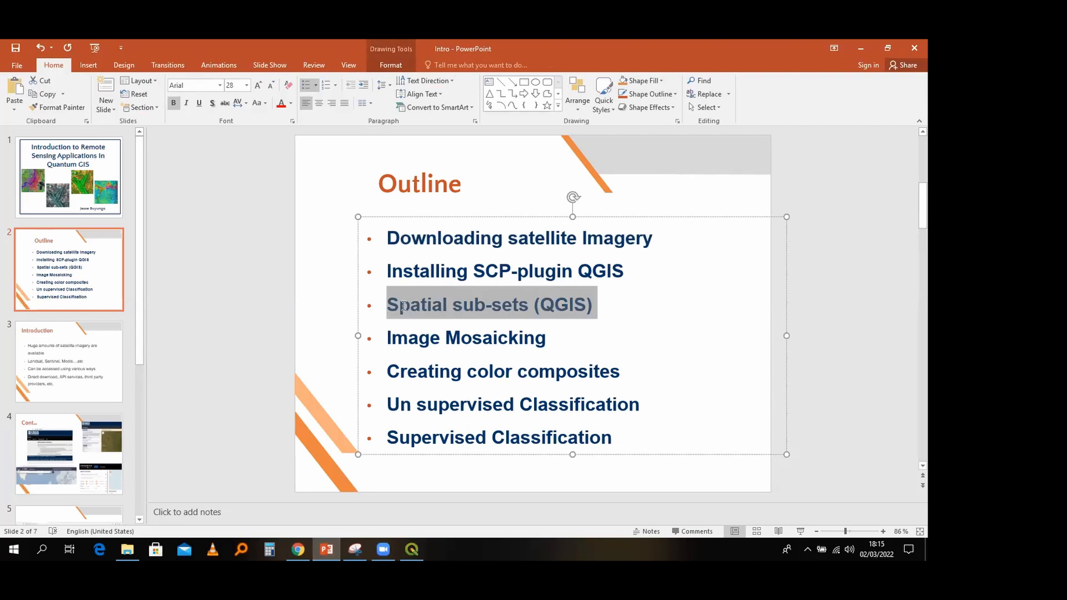
pyautogui.click(562, 340)
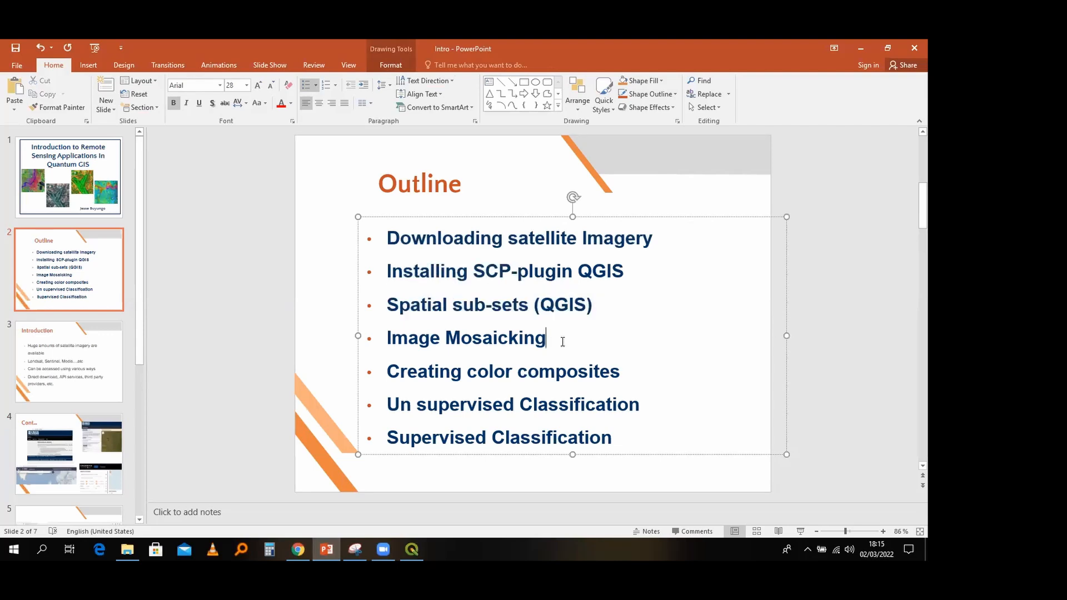
pyautogui.moveTo(563, 341); pyautogui.dragTo(389, 338)
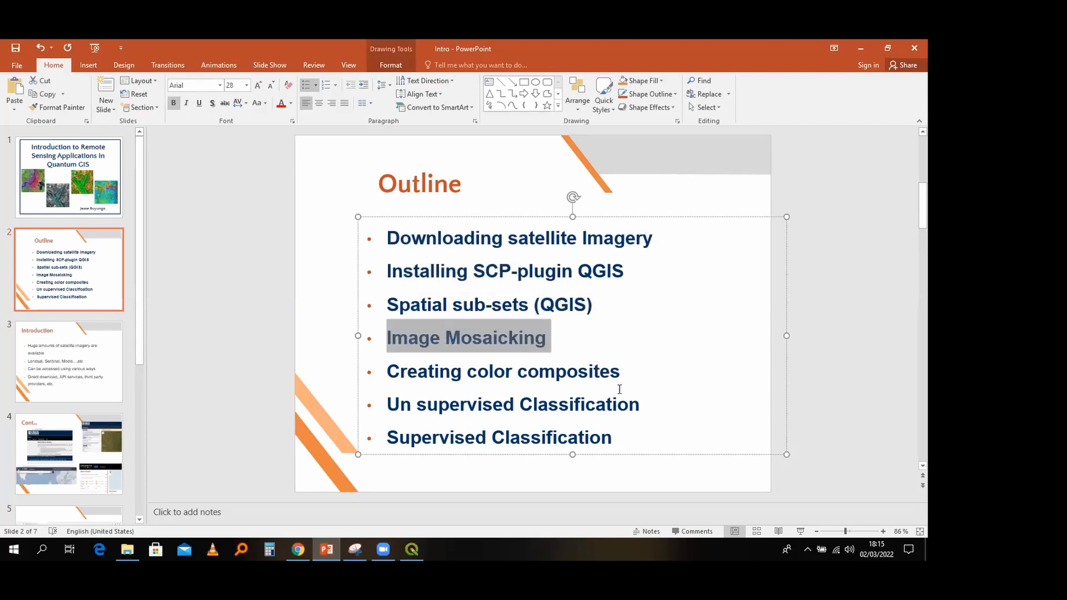
pyautogui.click(621, 372)
pyautogui.moveTo(621, 371); pyautogui.dragTo(405, 353)
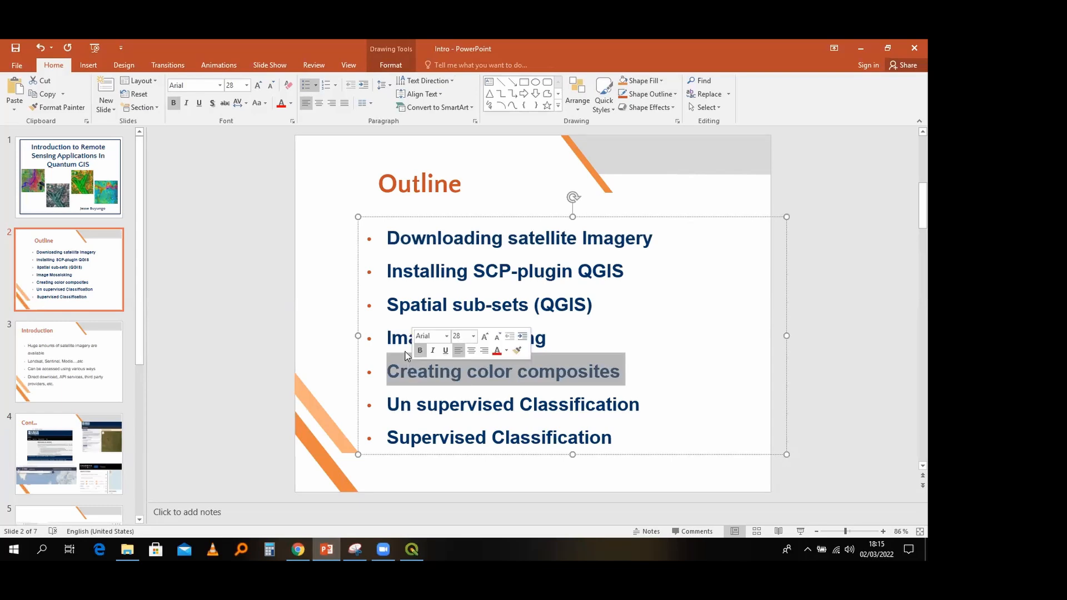
# Step: Switch back to QGIS and open the Semi-Automatic Classification Plugin's Clustering tool
pyautogui.click(845, 60)
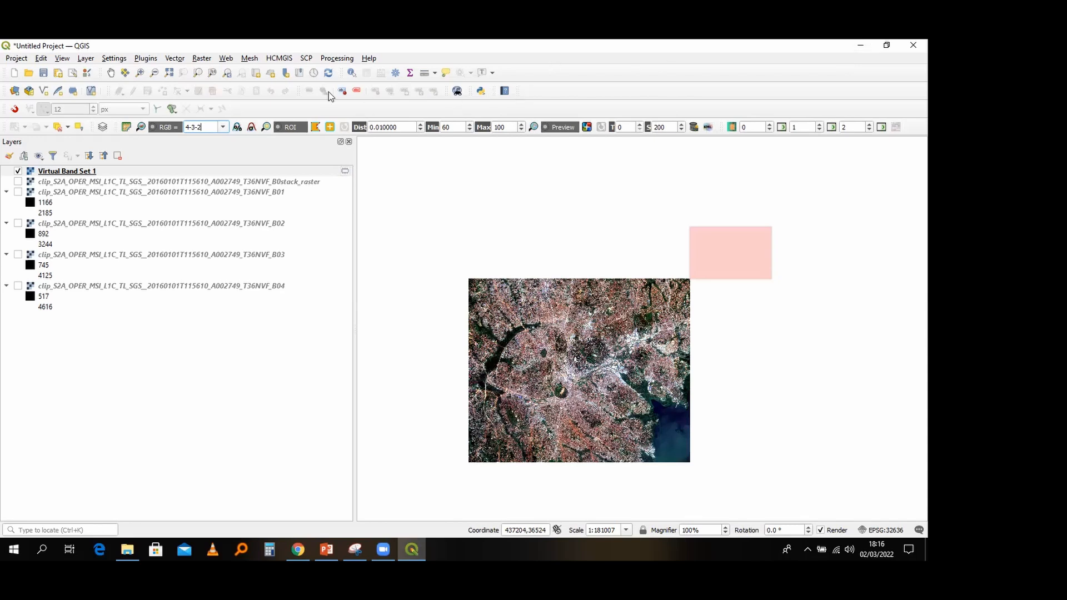
pyautogui.click(304, 59)
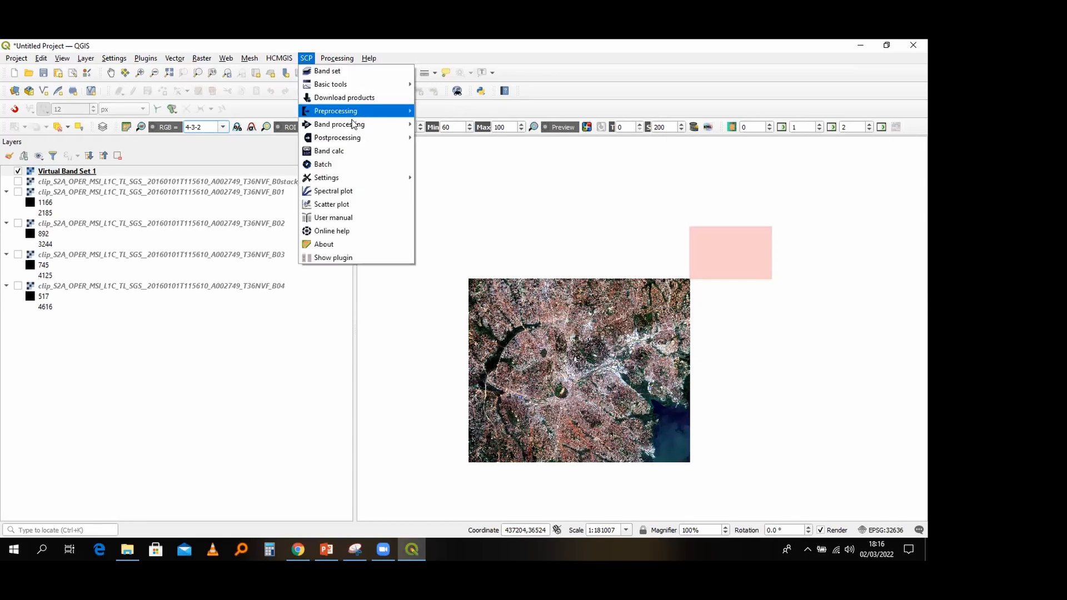
pyautogui.moveTo(354, 125)
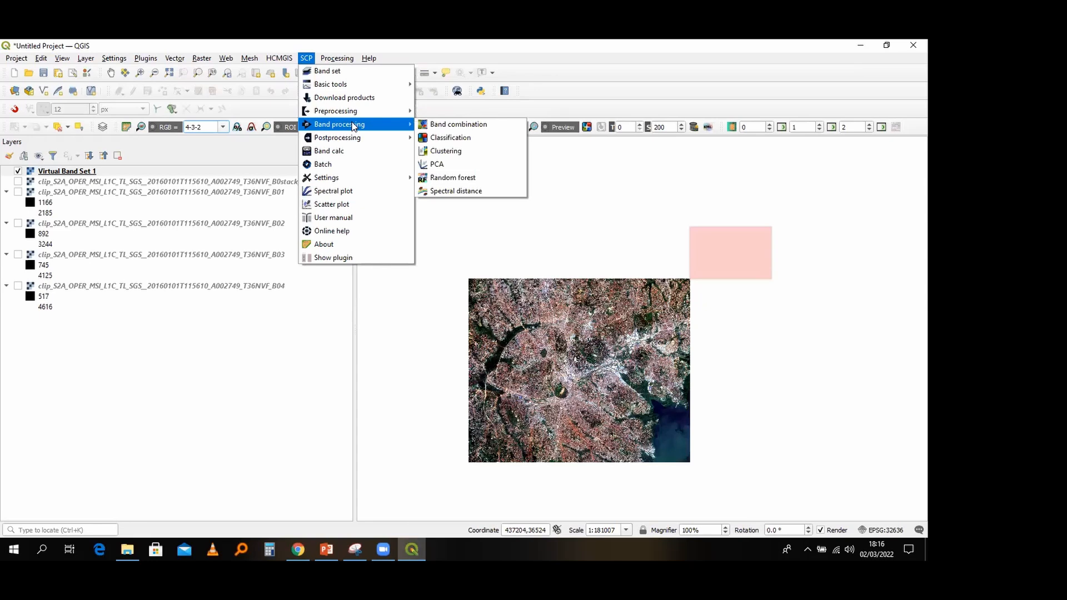
pyautogui.click(447, 151)
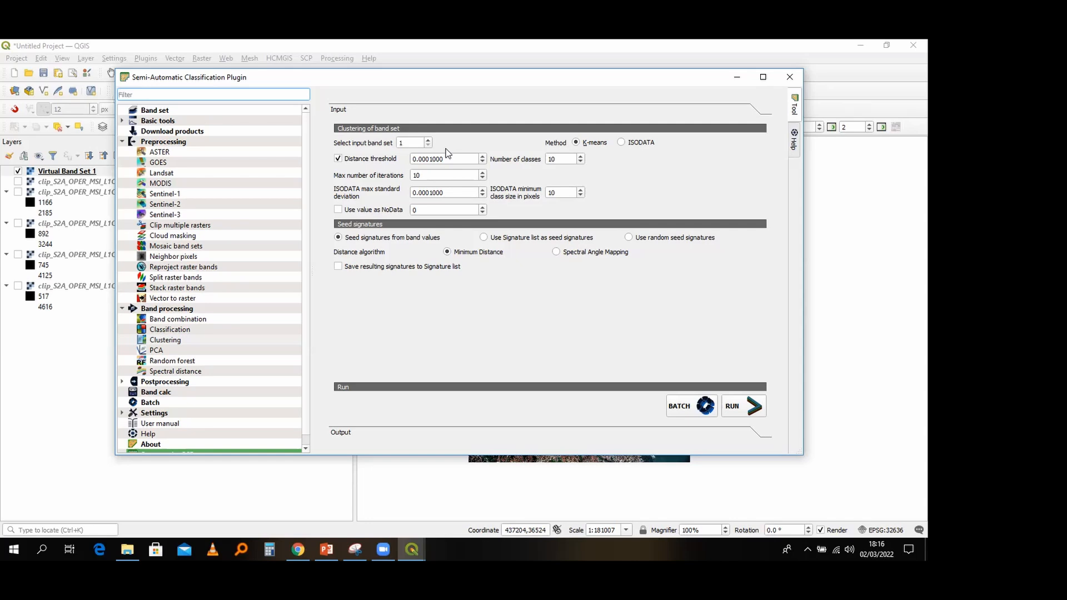
# Step: Configure clustering with the K-means method, a maximum of 5 iterations, and 0 used as the NoData value
pyautogui.click(577, 143)
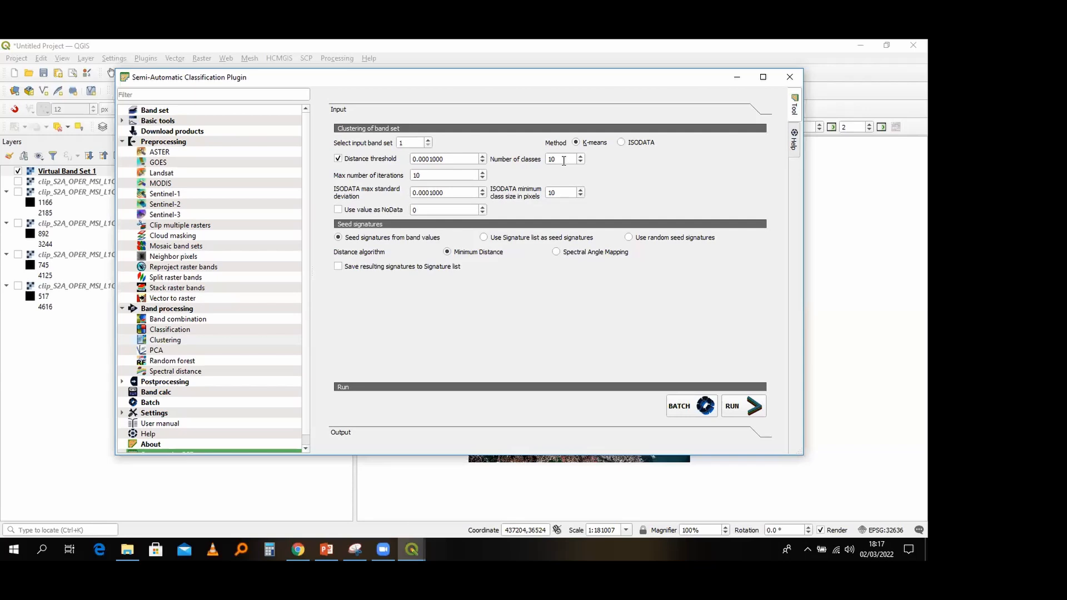
pyautogui.doubleClick(434, 175)
pyautogui.click(438, 175)
pyautogui.doubleClick(416, 175)
pyautogui.write('5')
# Step: Start the clustering run and create an output folder named un_supervised inside Wednesday_2_03_2022, opening it as the save location
pyautogui.click(738, 410)
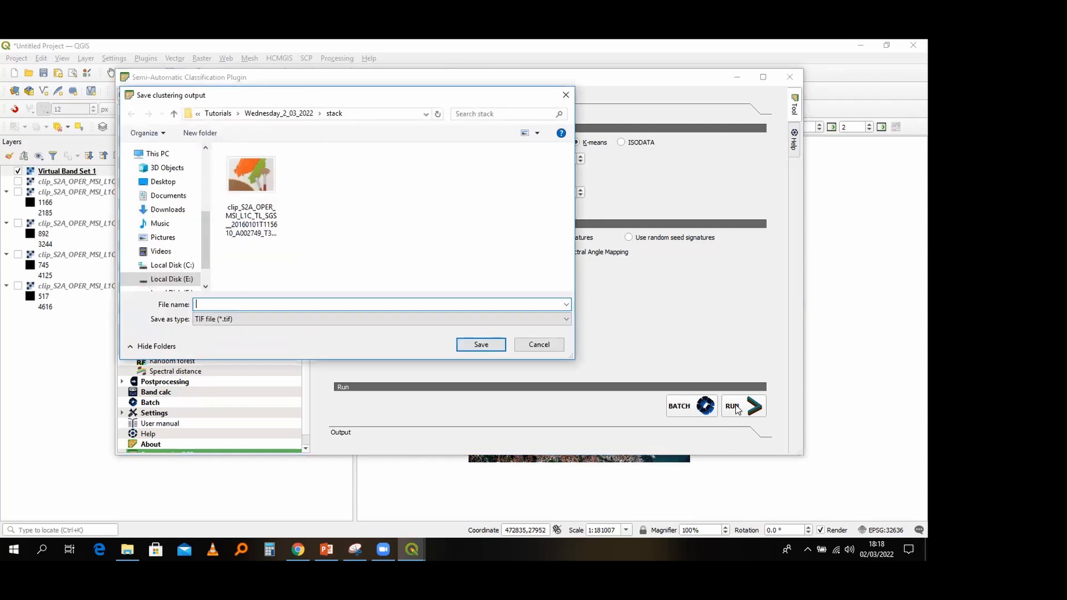
pyautogui.click(272, 113)
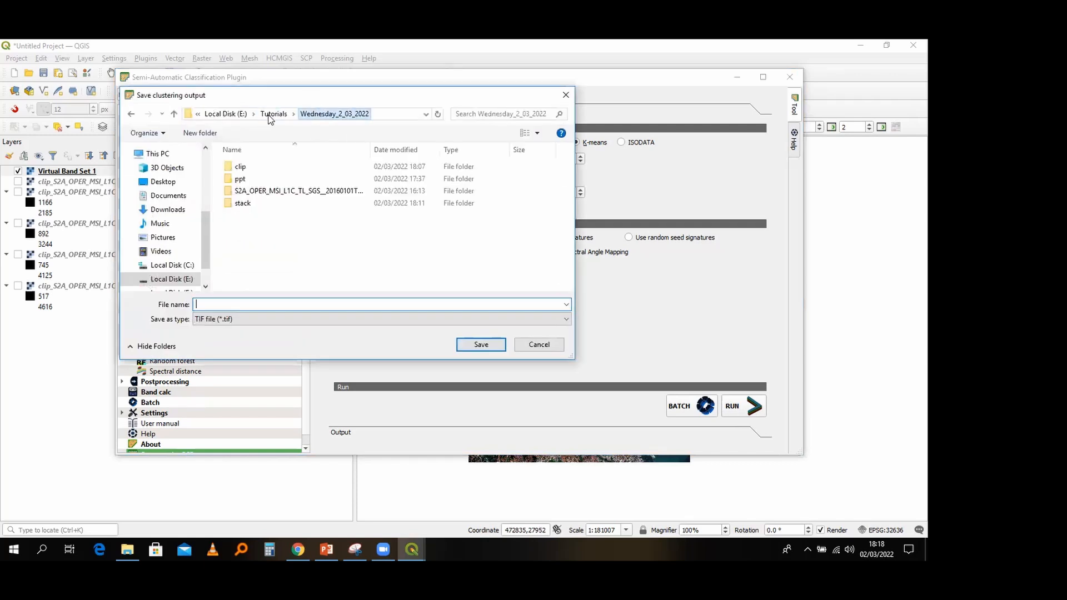
pyautogui.rightClick(274, 222)
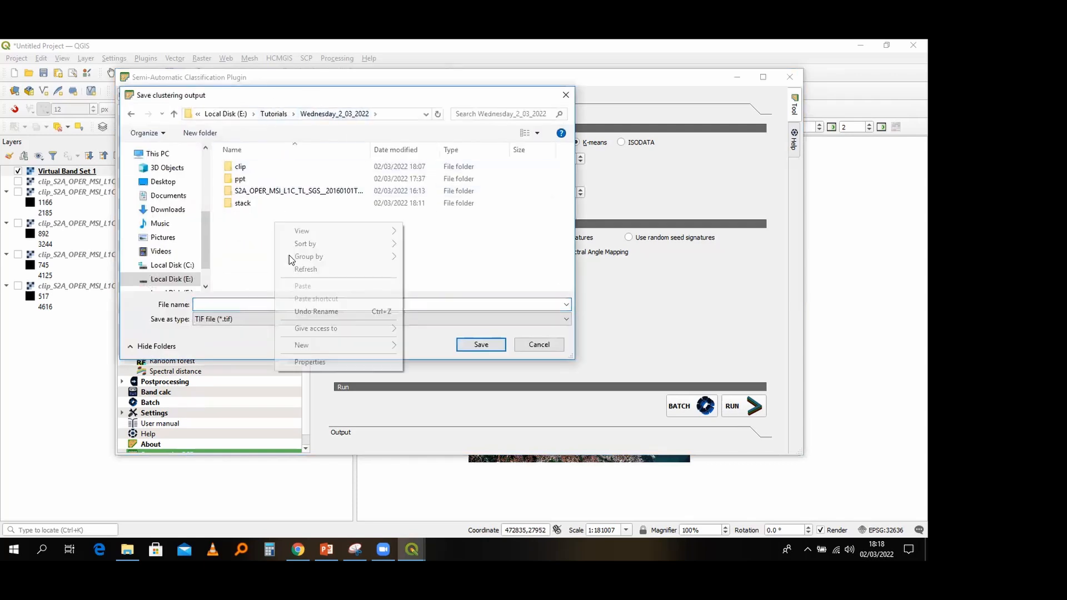
pyautogui.moveTo(345, 345)
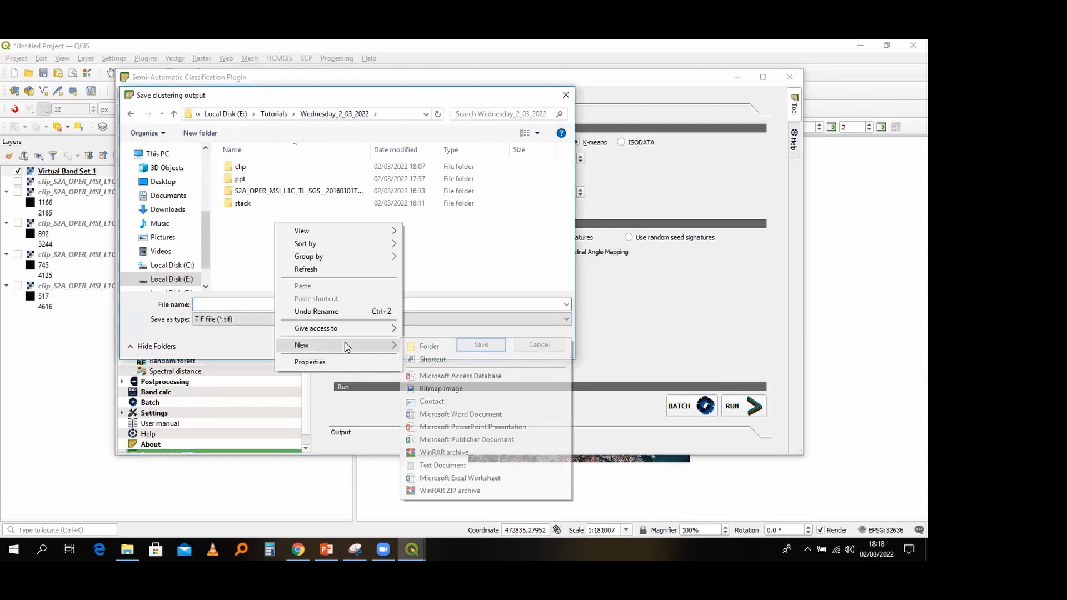
pyautogui.click(411, 347)
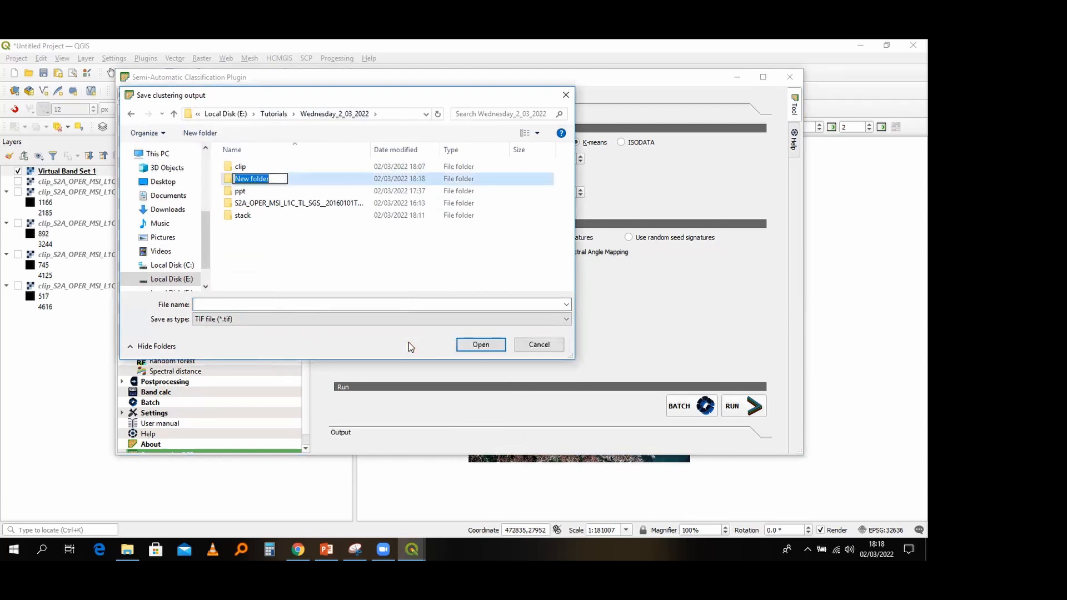
pyautogui.write('un_supervised')
pyautogui.press('Return')
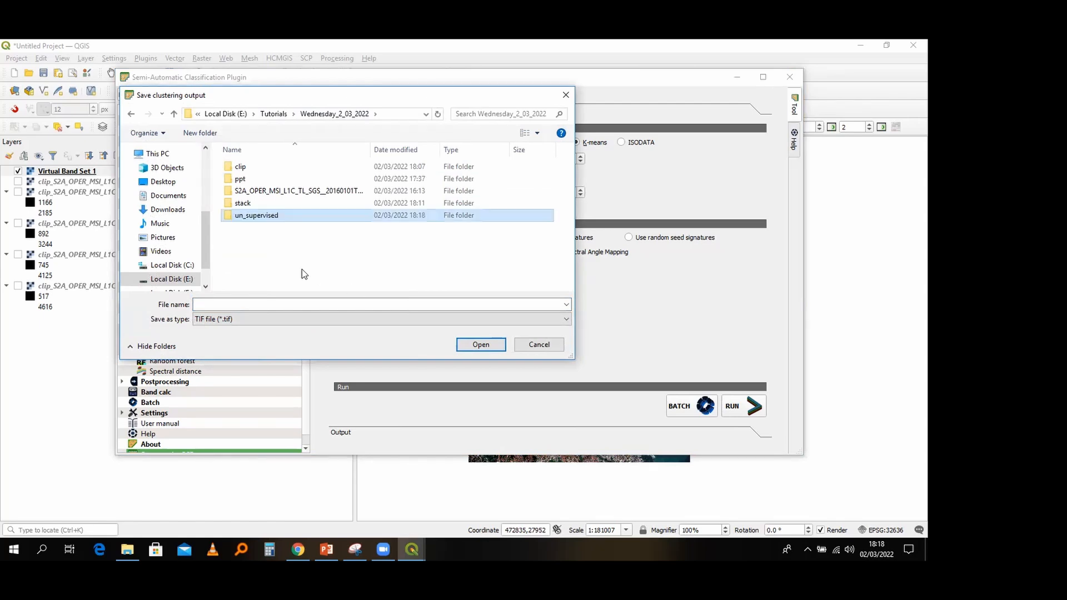
pyautogui.click(464, 348)
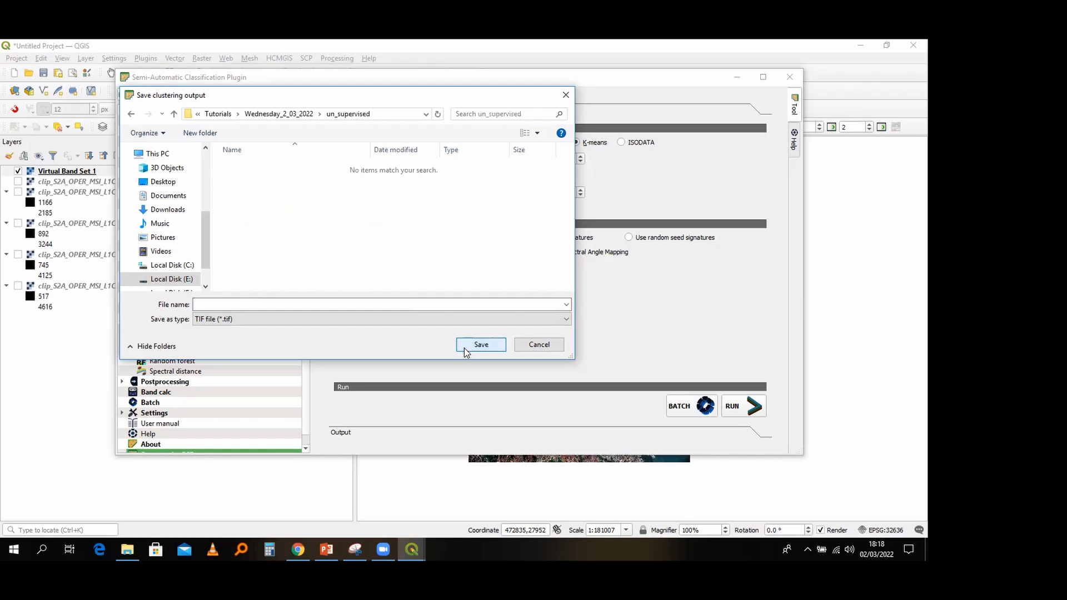
# Step: Save the clustering output as the TIF file class_1 in the un_supervised folder and let the classification process
pyautogui.click(404, 306)
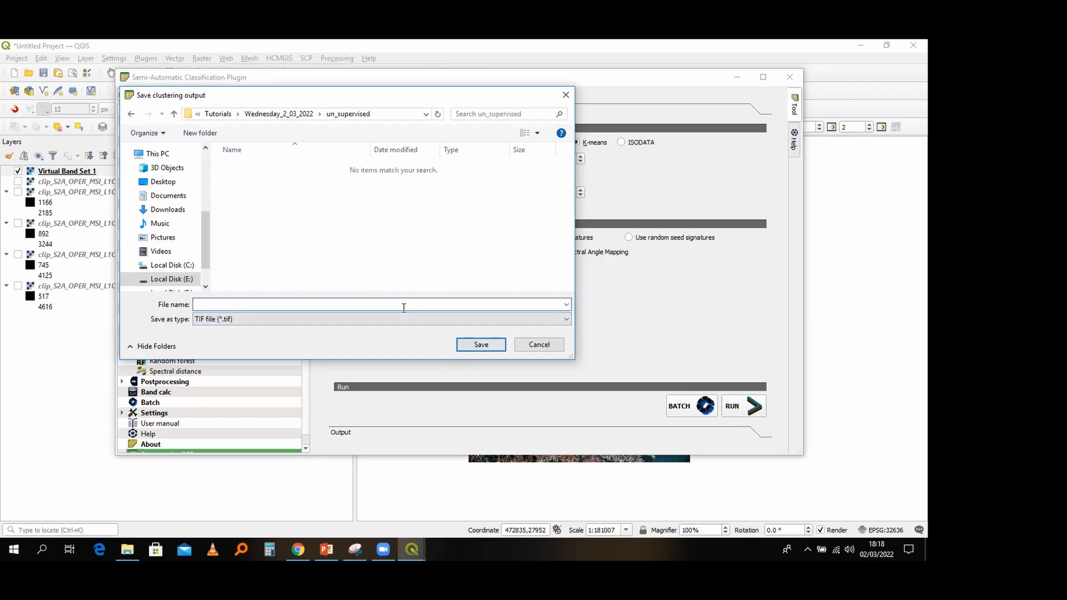
pyautogui.write('class_1')
pyautogui.click(479, 343)
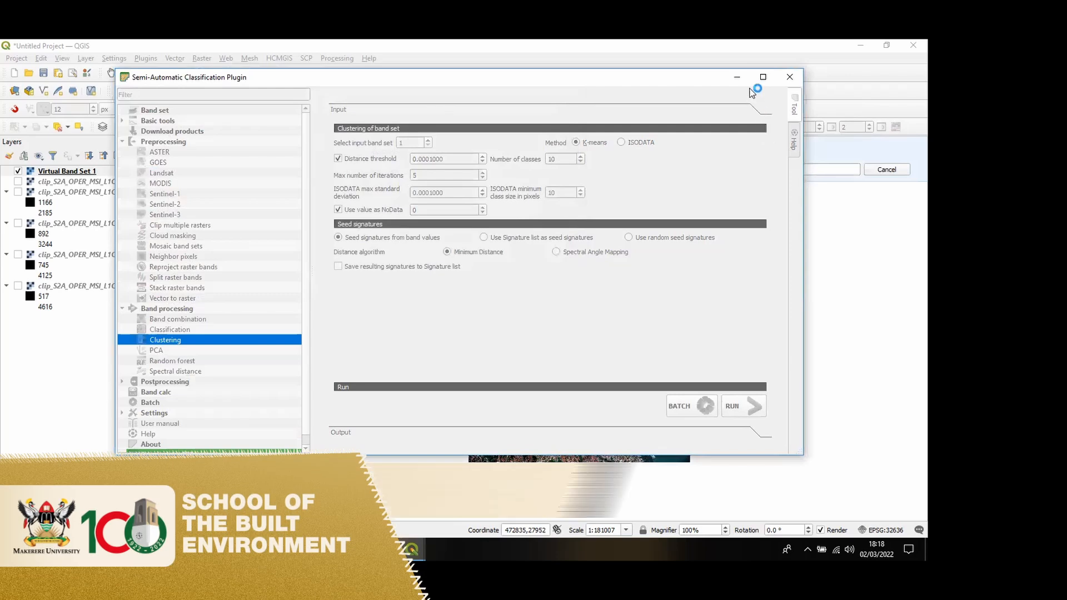
# Step: Clear the plugin window from view and compare the class_1 raster with the virtual band set by hiding and reshowing it
pyautogui.click(730, 81)
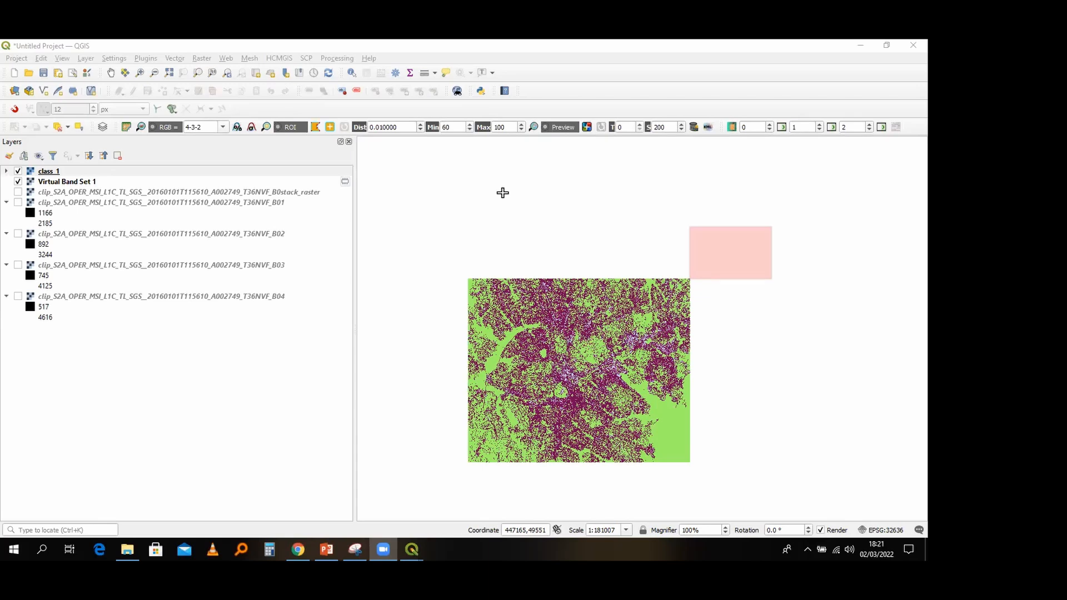
pyautogui.click(19, 172)
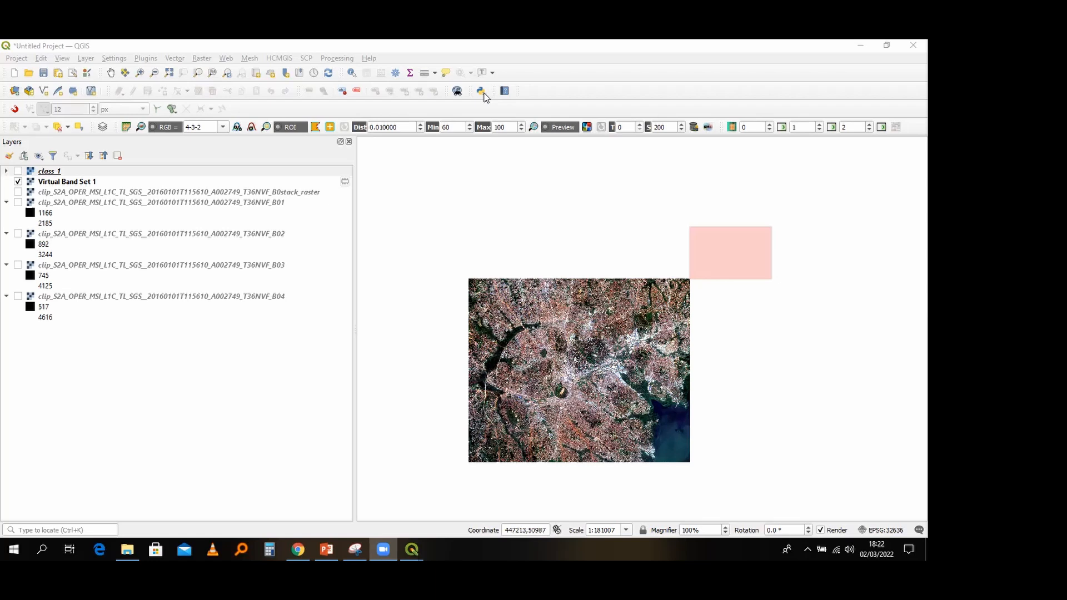
pyautogui.click(18, 171)
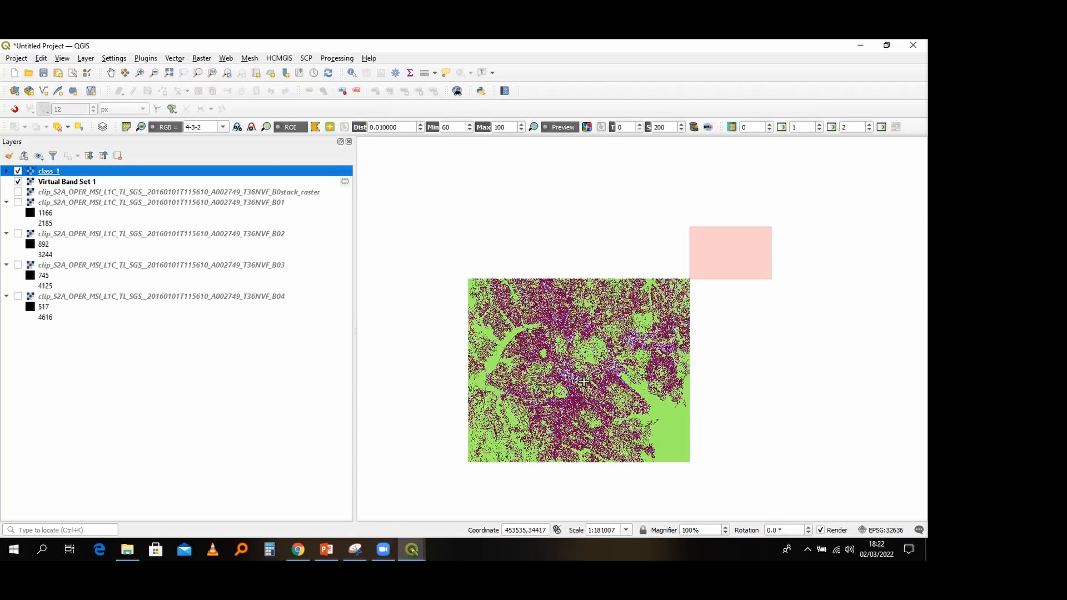
# Step: Inspect the class_1 classification raster up close around the city centre and at its full extent
pyautogui.scroll(1, 584, 383)
pyautogui.scroll(2, 586, 375)
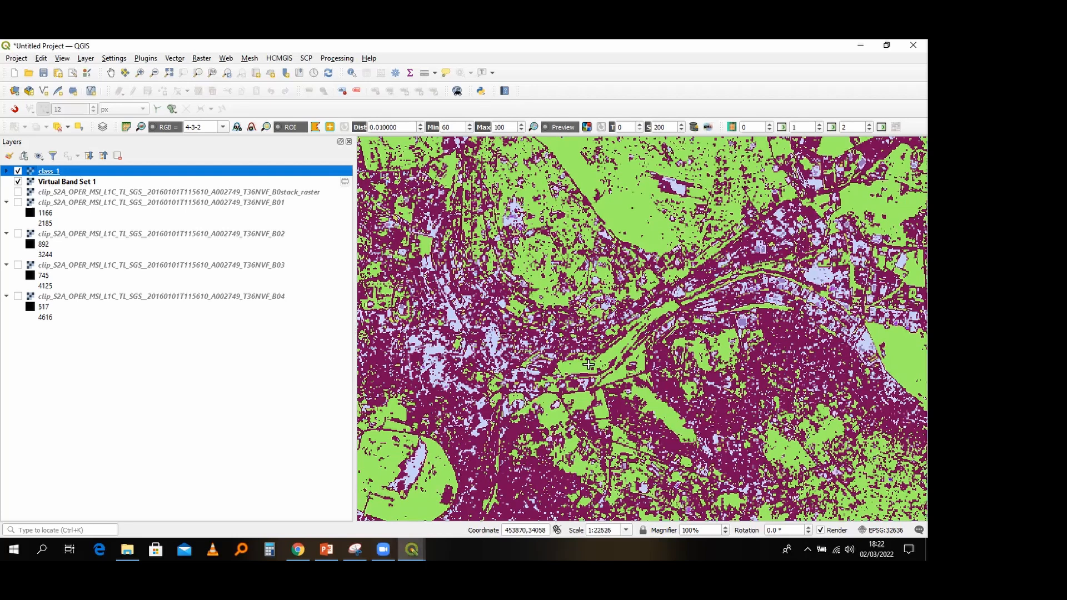
pyautogui.scroll(1, 588, 365)
pyautogui.scroll(-4, 589, 365)
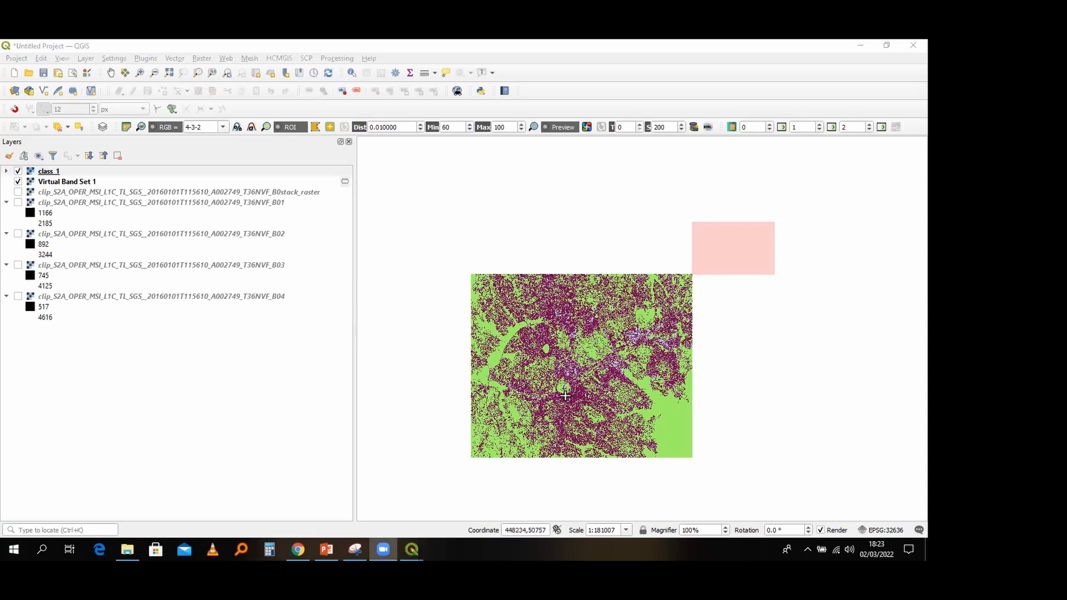
pyautogui.scroll(3, 565, 395)
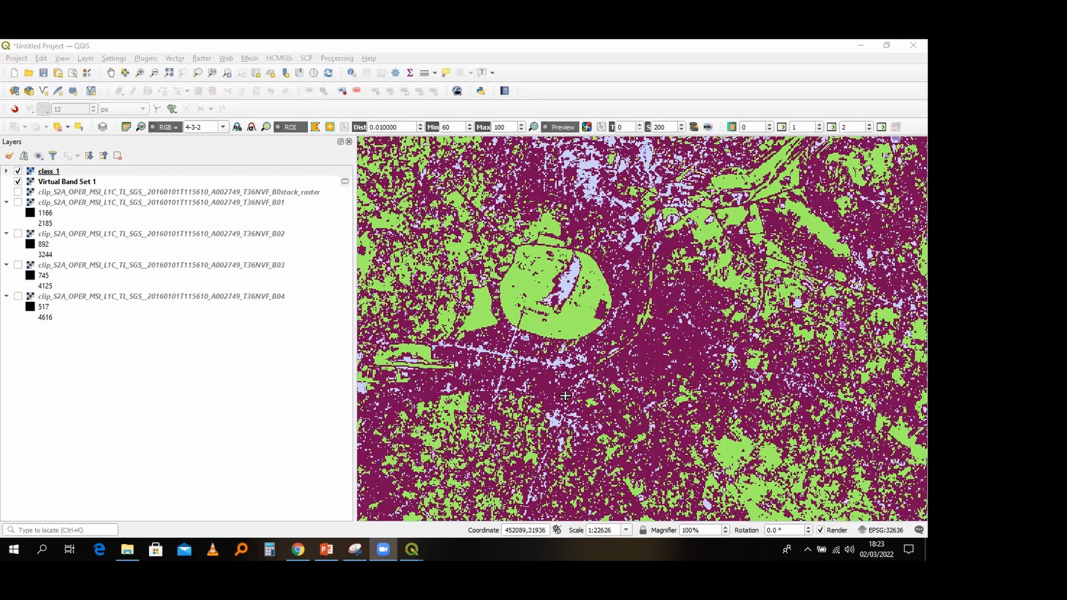
pyautogui.scroll(-2, 565, 395)
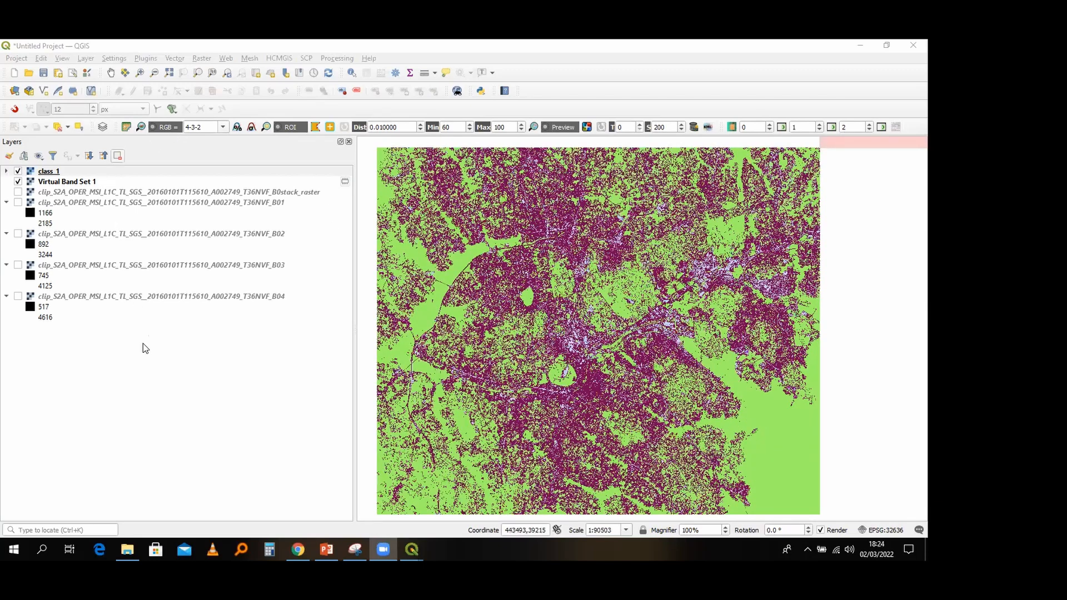
# Step: Review the class values and colours in the class_1 layer's symbology, leaving them as they are
pyautogui.rightClick(100, 171)
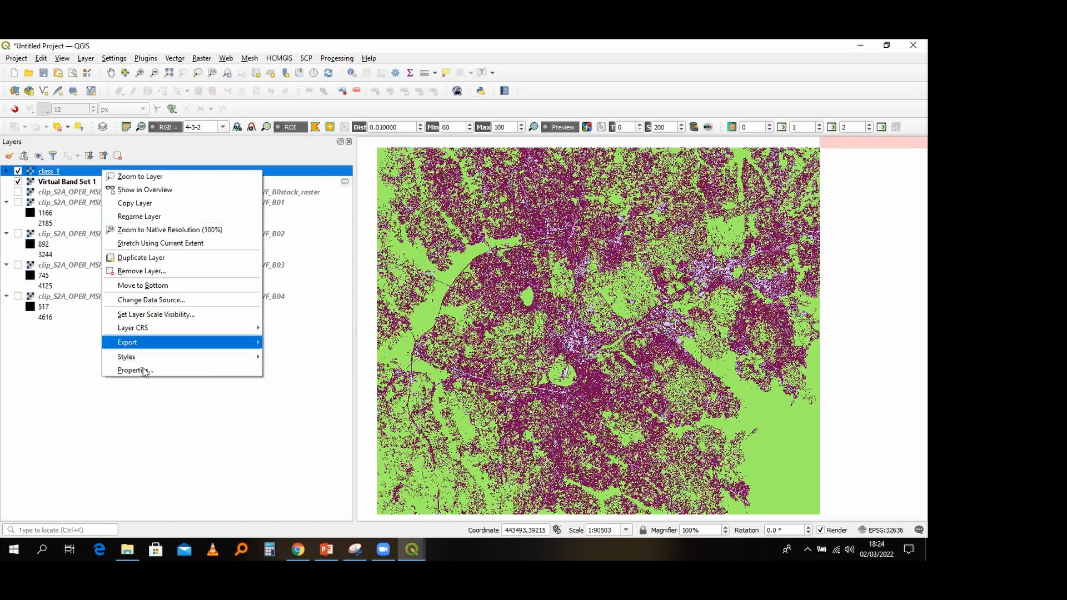
pyautogui.click(376, 282)
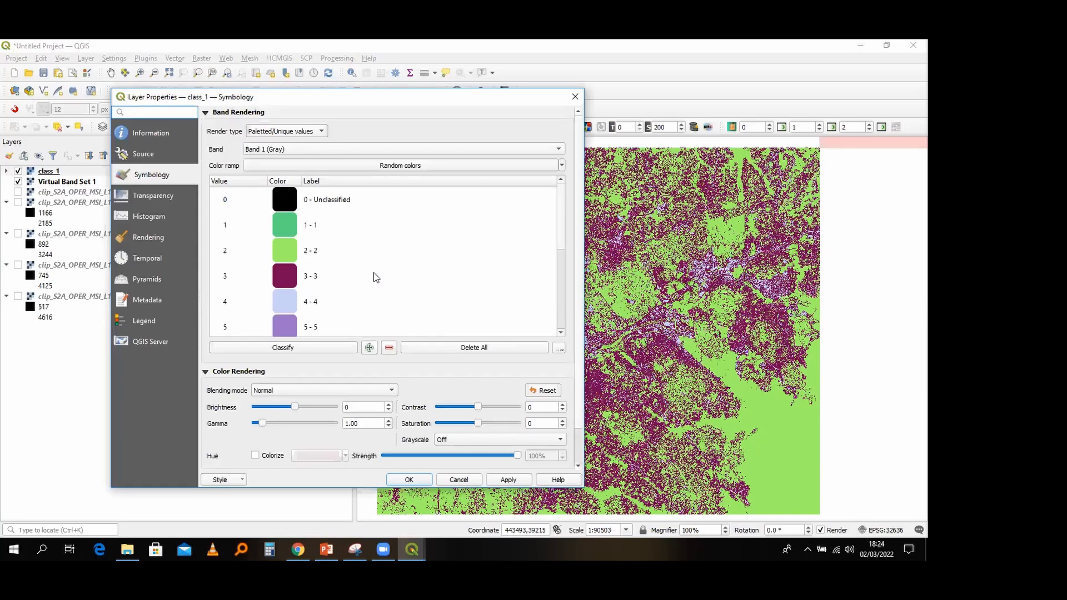
pyautogui.scroll(-2, 374, 272)
pyautogui.scroll(1, 382, 261)
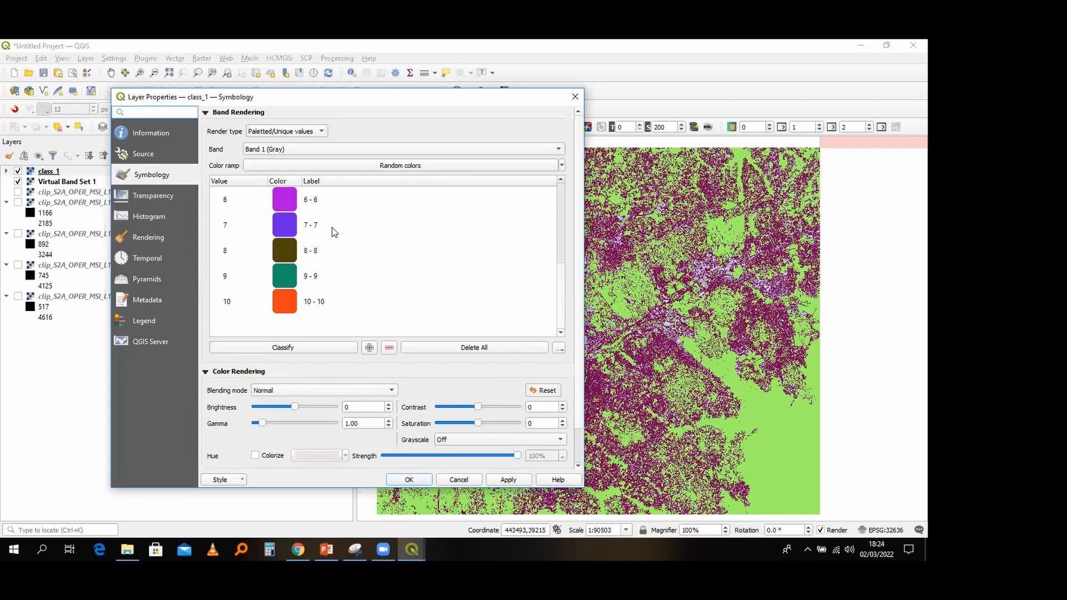
pyautogui.scroll(2, 334, 232)
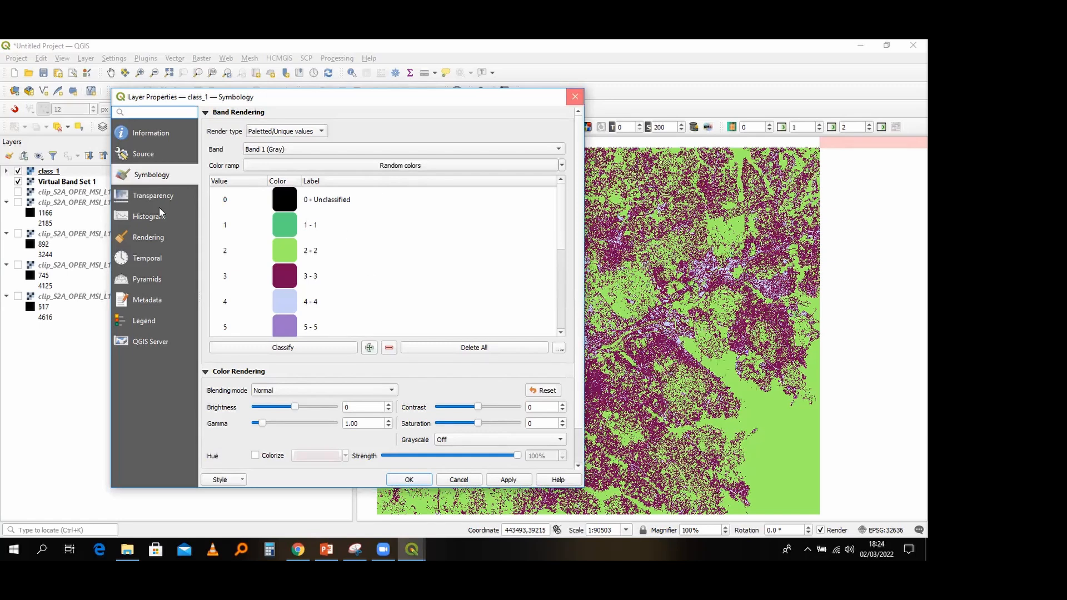
pyautogui.press('Escape')
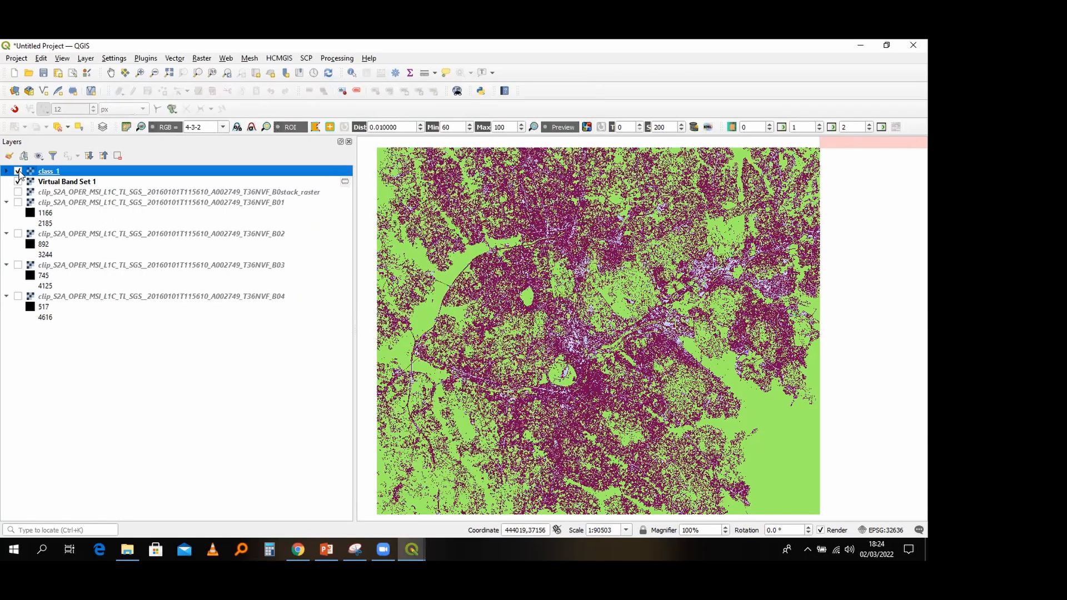
# Step: Hide the class_1 layer and examine the Virtual Band Set 1 image around the lake in the southeast
pyautogui.click(19, 172)
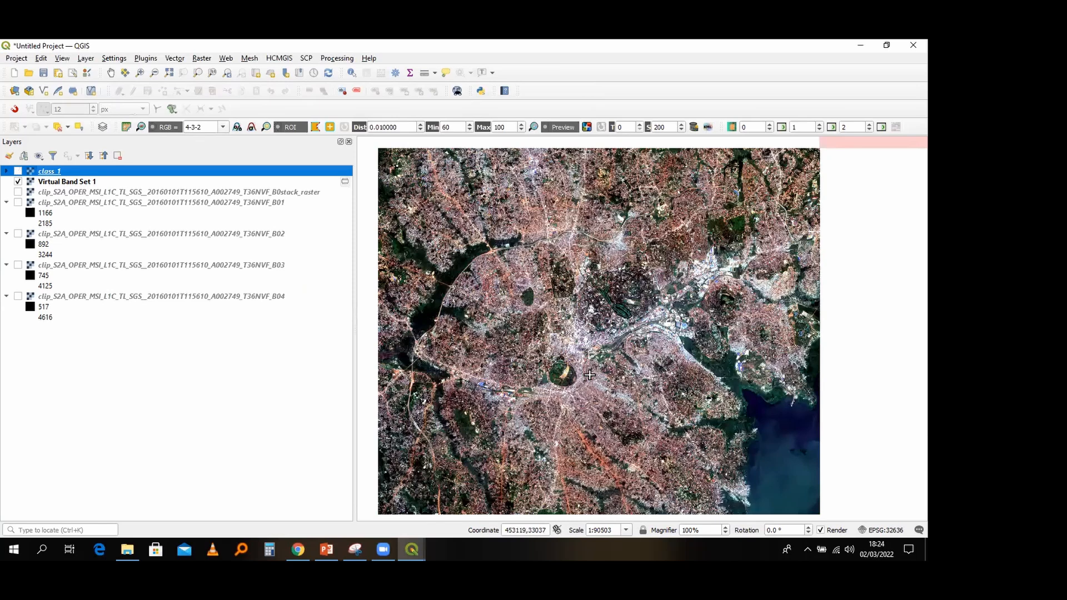
pyautogui.scroll(1, 589, 375)
pyautogui.scroll(-2, 622, 304)
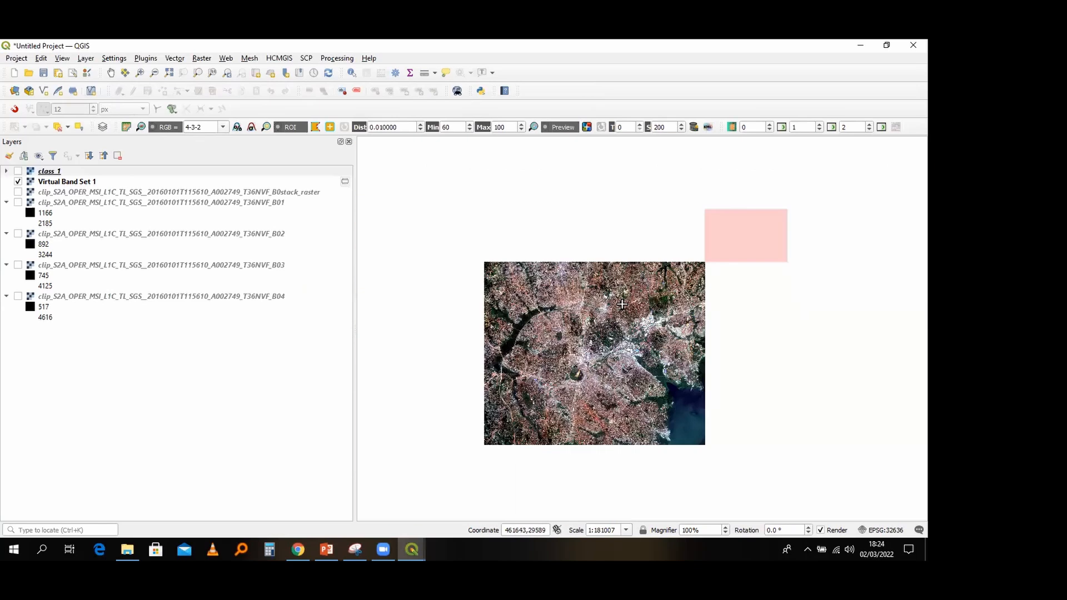
pyautogui.moveTo(694, 418); pyautogui.dragTo(622, 304)
pyautogui.scroll(1, 622, 304)
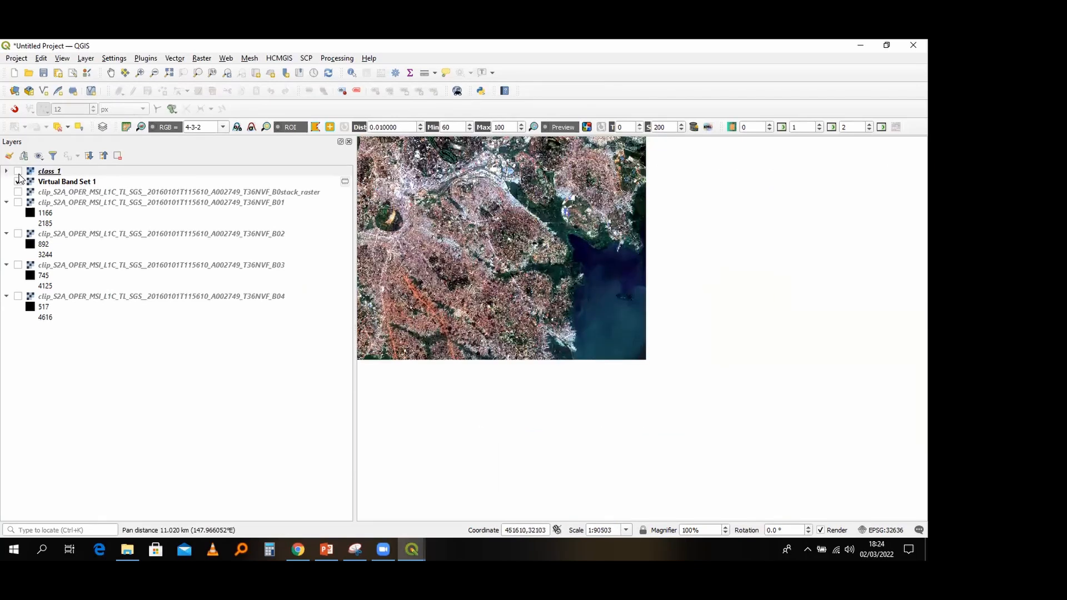
# Step: Switch class_1 on and off to compare the classification with the satellite image over the lake, ending with it shown
pyautogui.click(18, 172)
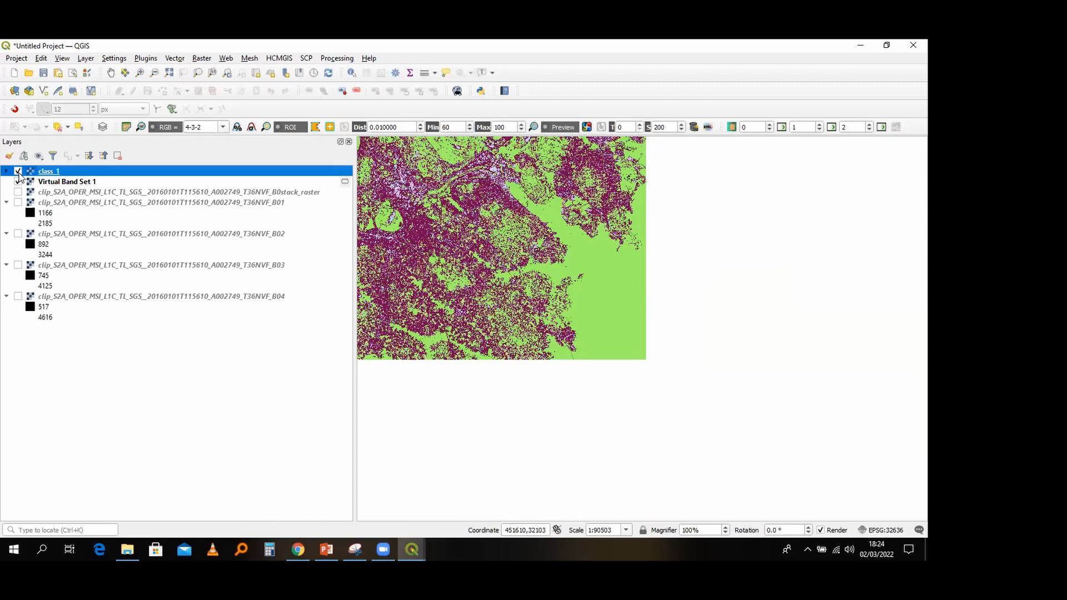
pyautogui.click(18, 171)
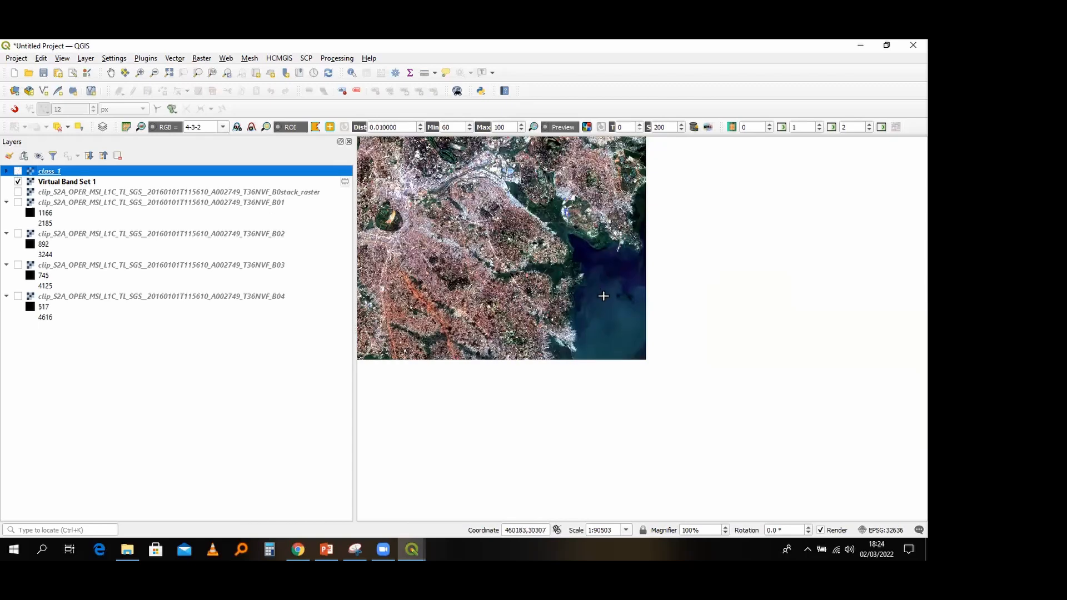
pyautogui.scroll(2, 600, 295)
pyautogui.scroll(-2, 603, 296)
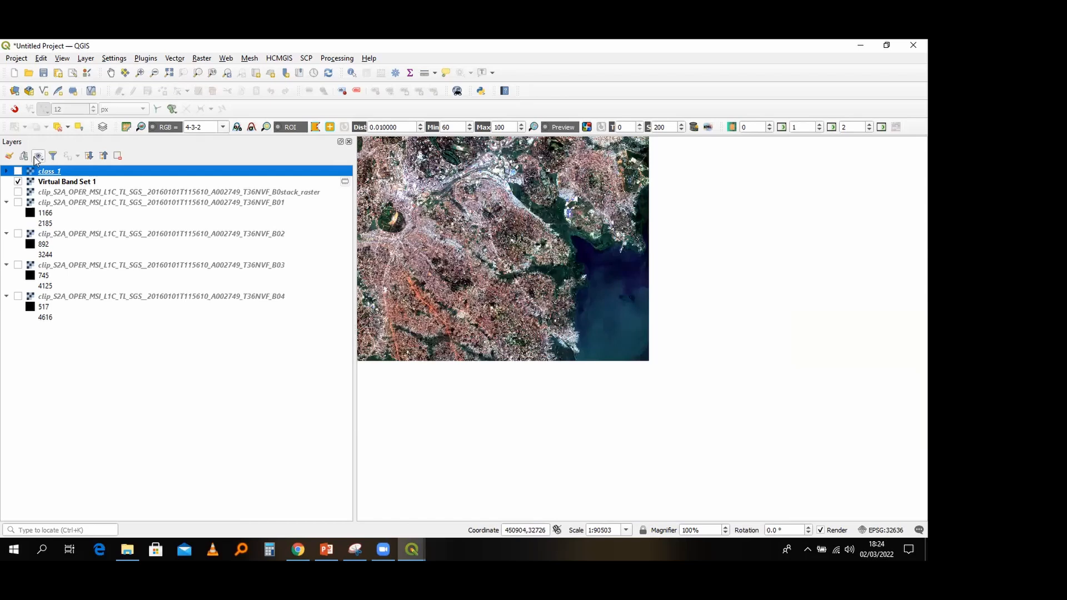
pyautogui.click(17, 172)
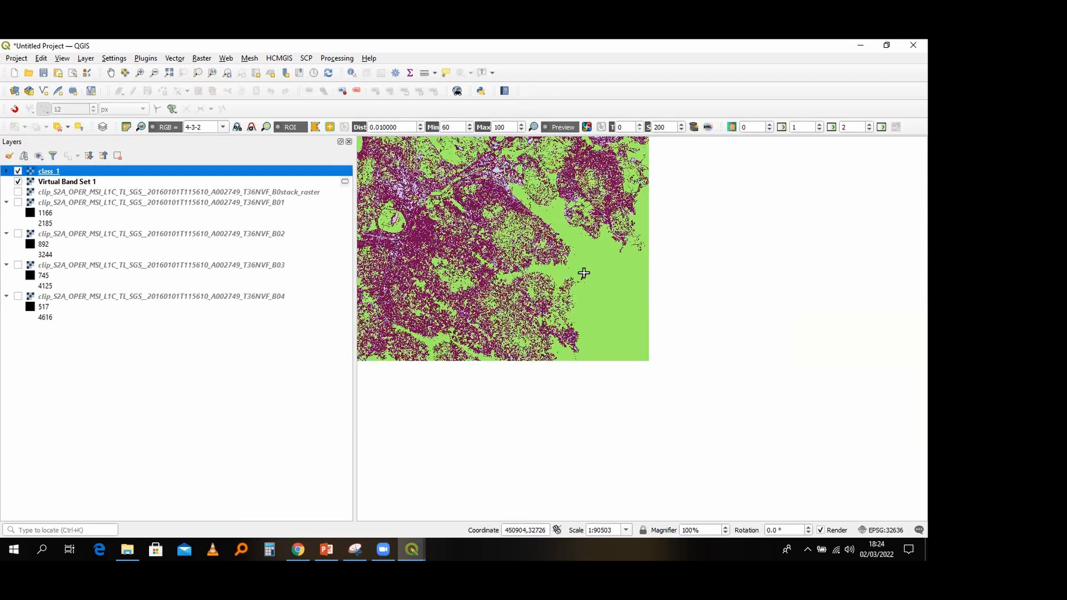
pyautogui.scroll(1, 584, 273)
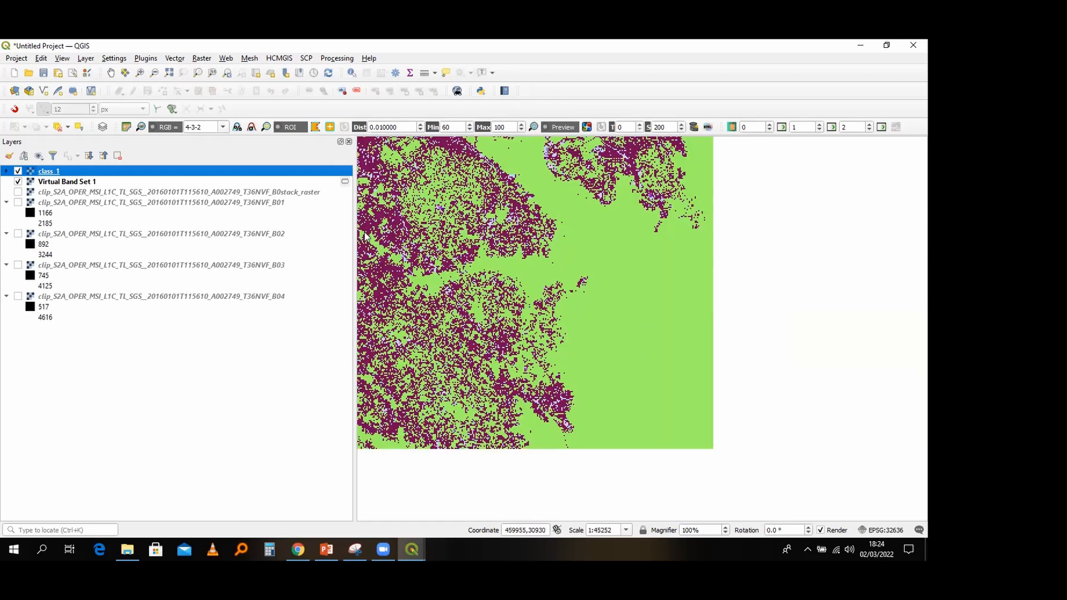
pyautogui.rightClick(190, 169)
pyautogui.press('Down')
pyautogui.press('Down')
pyautogui.press('Down')
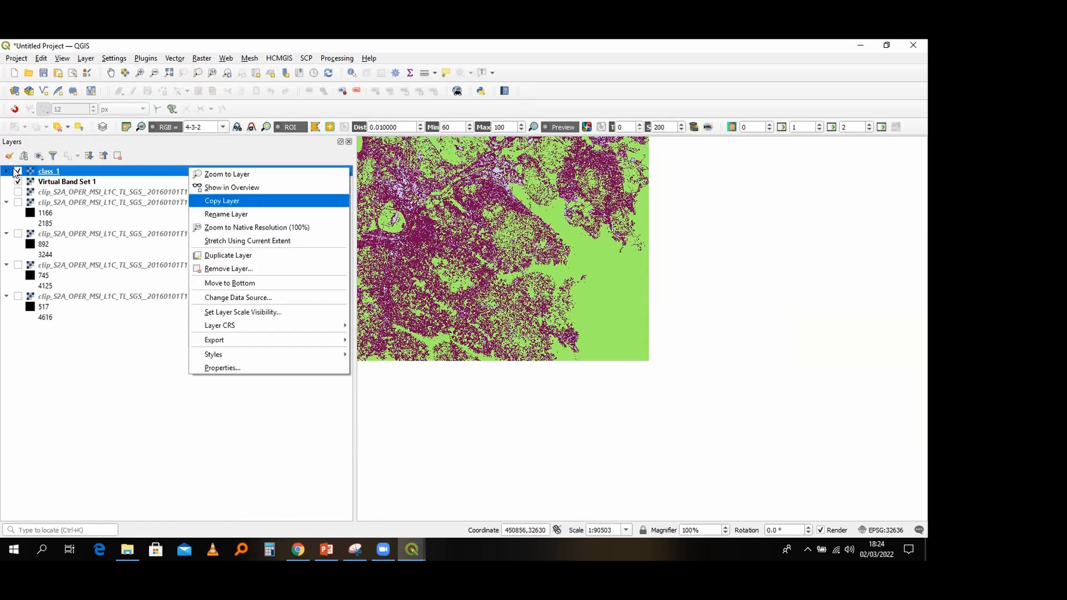
pyautogui.press('Return')
# Step: Compare the lake shoreline in class_1 and Virtual Band Set 1 by repeatedly toggling class_1, ending with it hidden
pyautogui.click(19, 171)
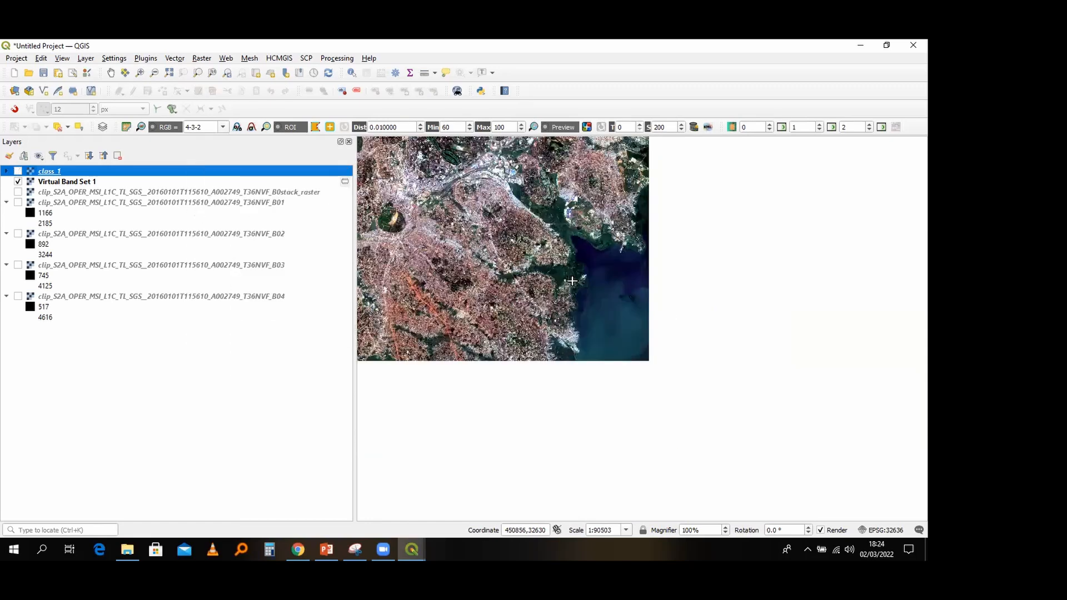
pyautogui.scroll(1, 582, 266)
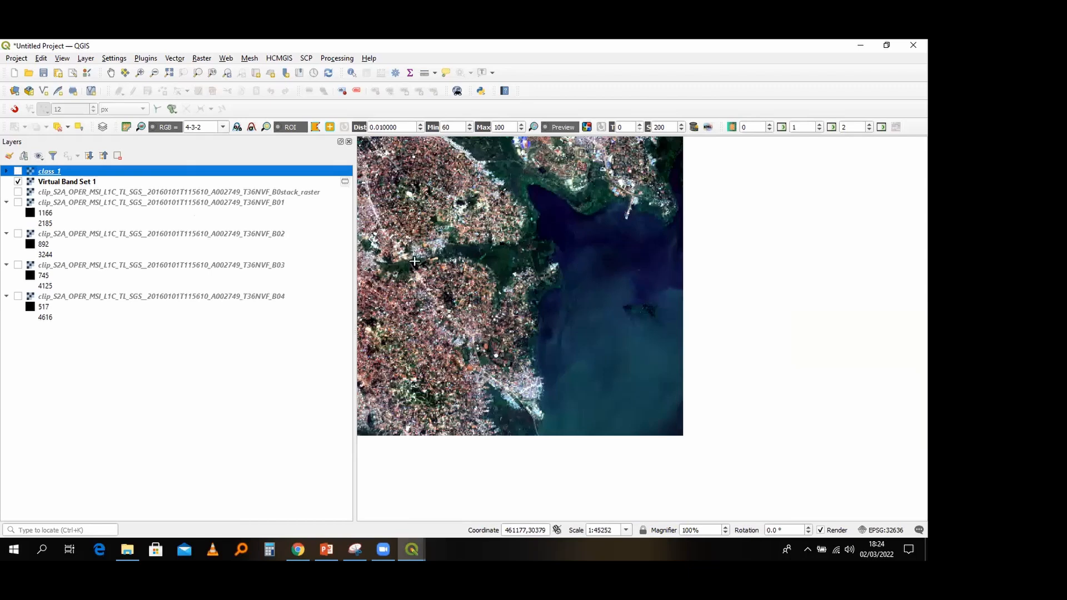
pyautogui.click(19, 172)
pyautogui.click(18, 172)
pyautogui.click(18, 172)
pyautogui.click(19, 172)
pyautogui.click(18, 172)
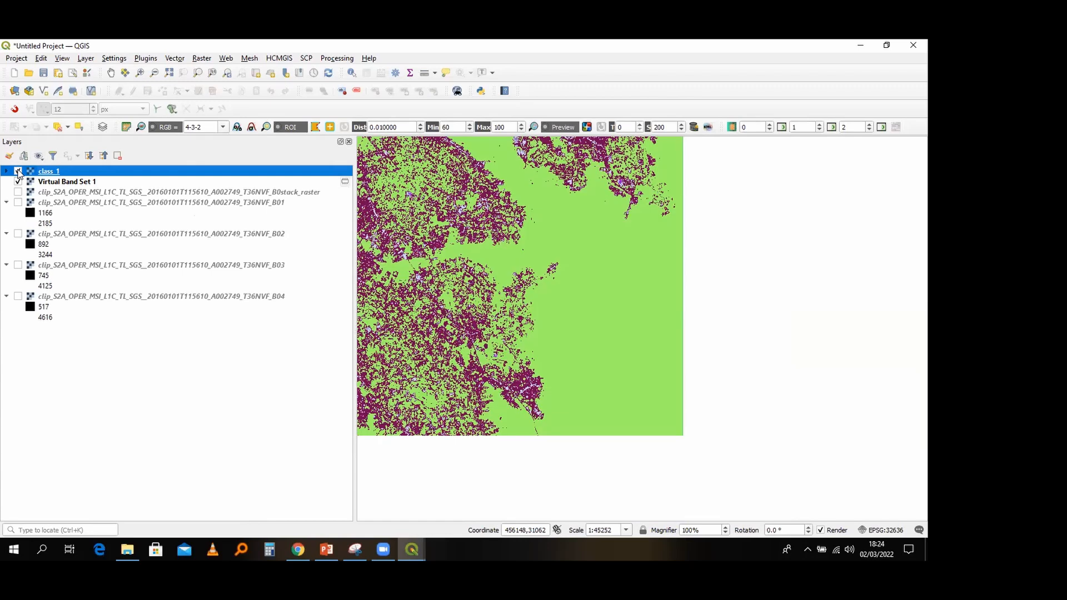
pyautogui.click(18, 171)
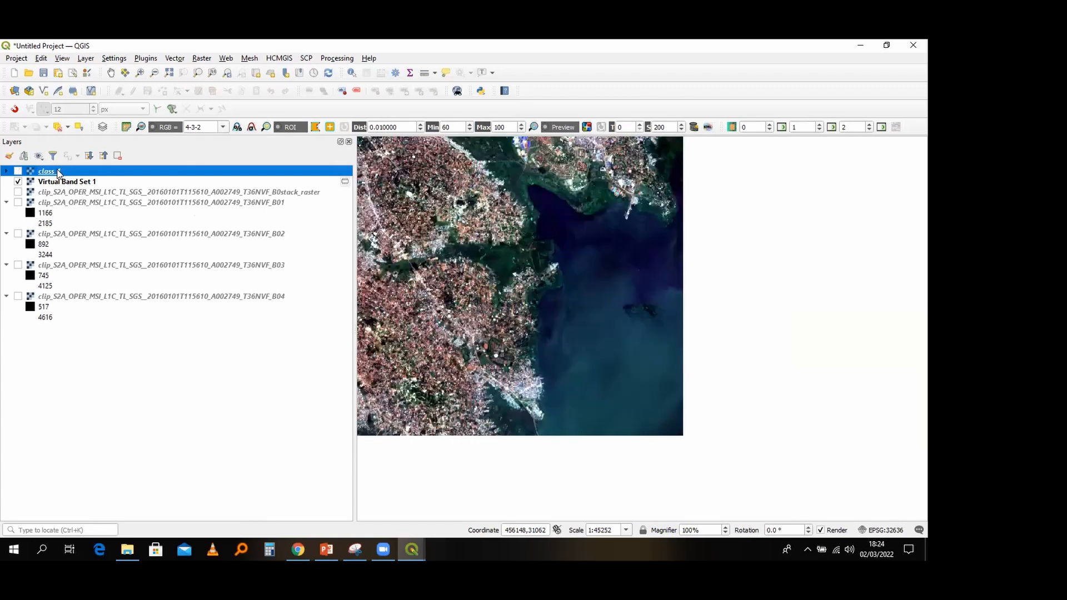
# Step: Recolour class value 1 to blue #1855d8 in the class_1 symbology, apply it, and make the layer visible
pyautogui.rightClick(115, 377)
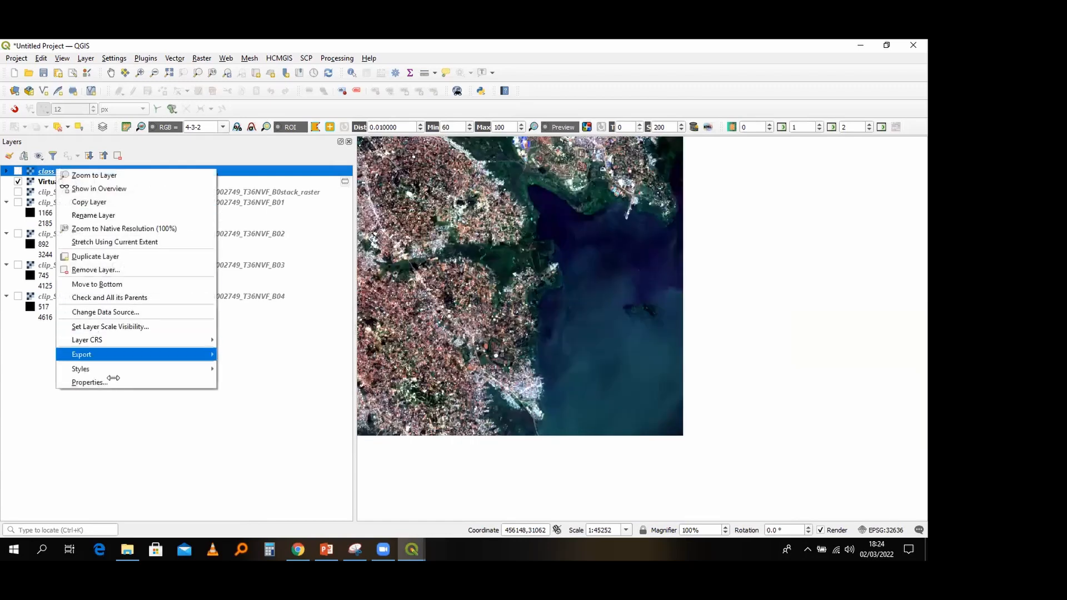
pyautogui.click(88, 382)
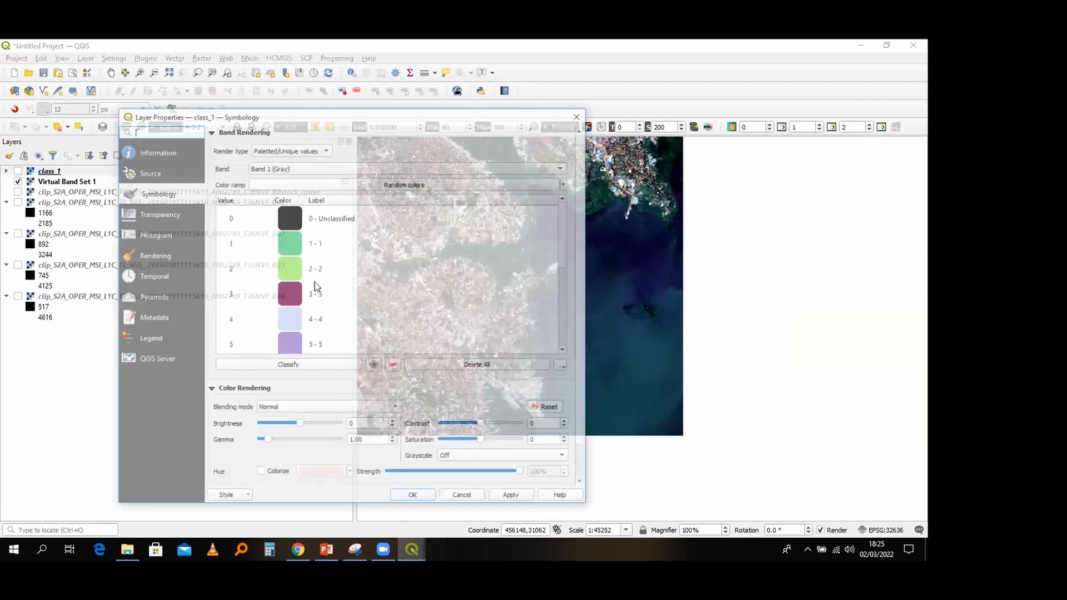
pyautogui.scroll(-3, 306, 244)
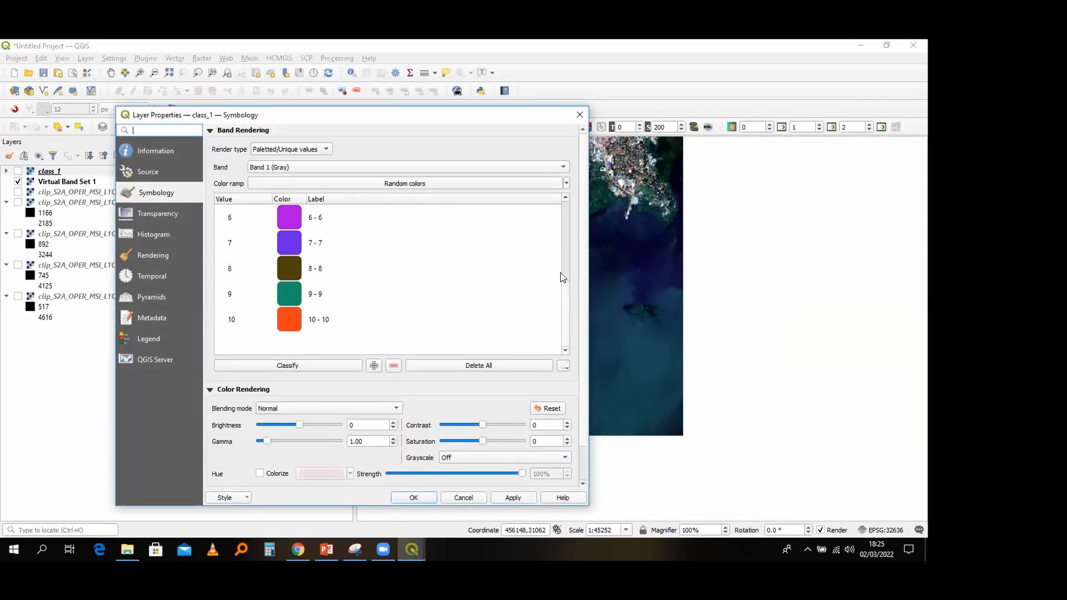
pyautogui.scroll(3, 560, 248)
pyautogui.scroll(1, 561, 248)
pyautogui.doubleClick(287, 242)
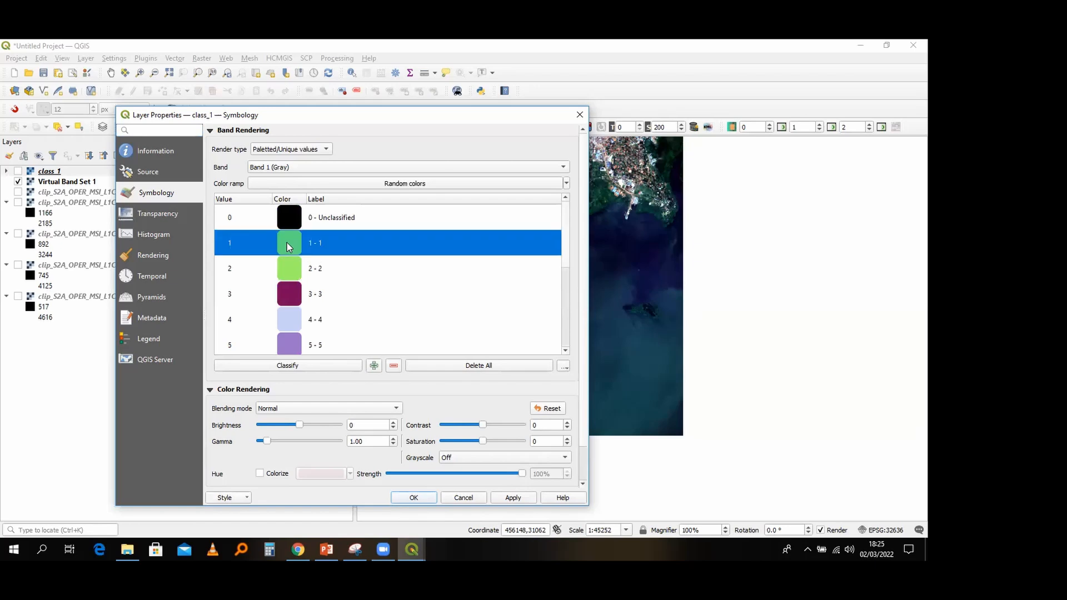
pyautogui.click(449, 224)
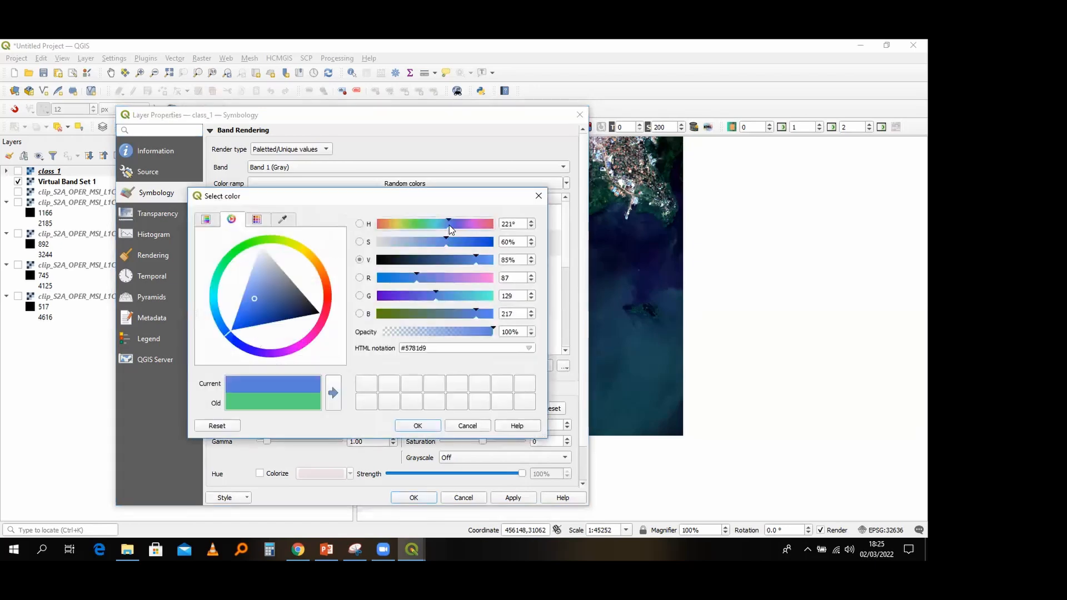
pyautogui.moveTo(255, 301)
pyautogui.mouseDown()
pyautogui.moveTo(249, 348)
pyautogui.moveTo(247, 320)
pyautogui.mouseUp()
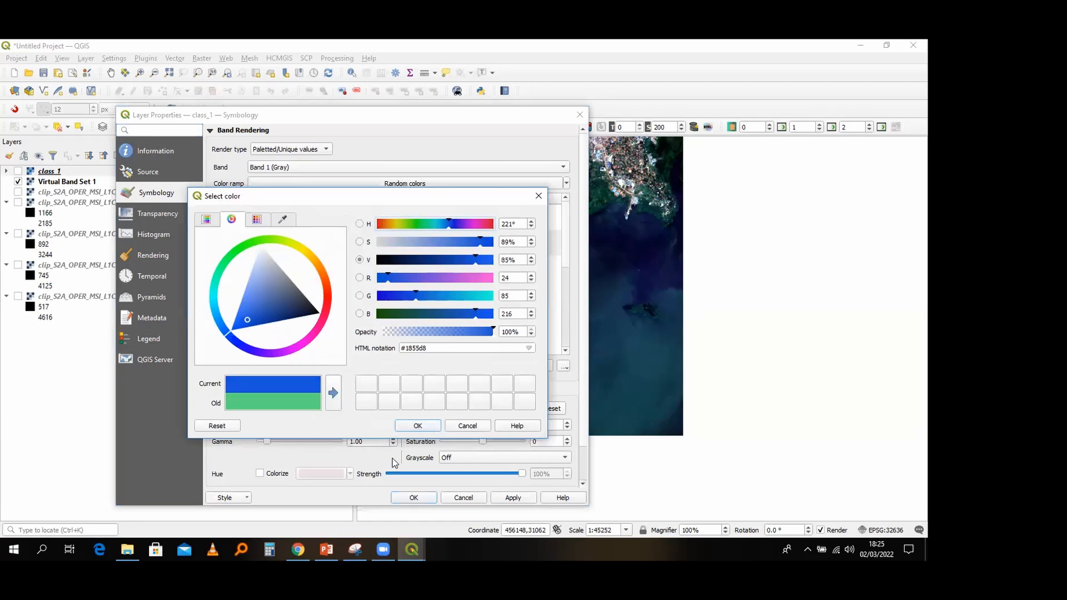
pyautogui.click(423, 431)
pyautogui.click(511, 498)
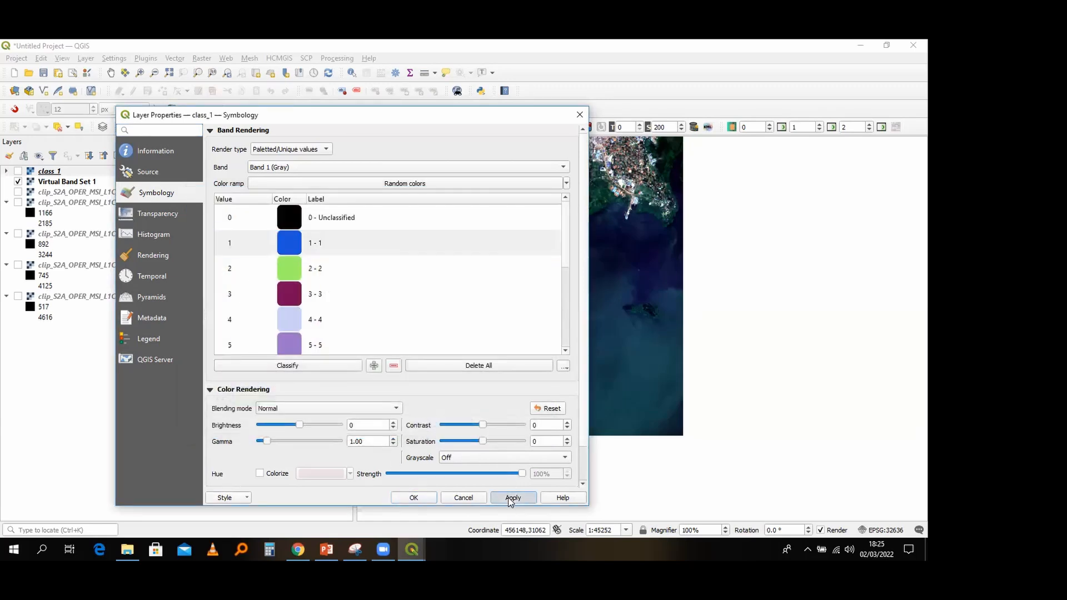
pyautogui.click(413, 497)
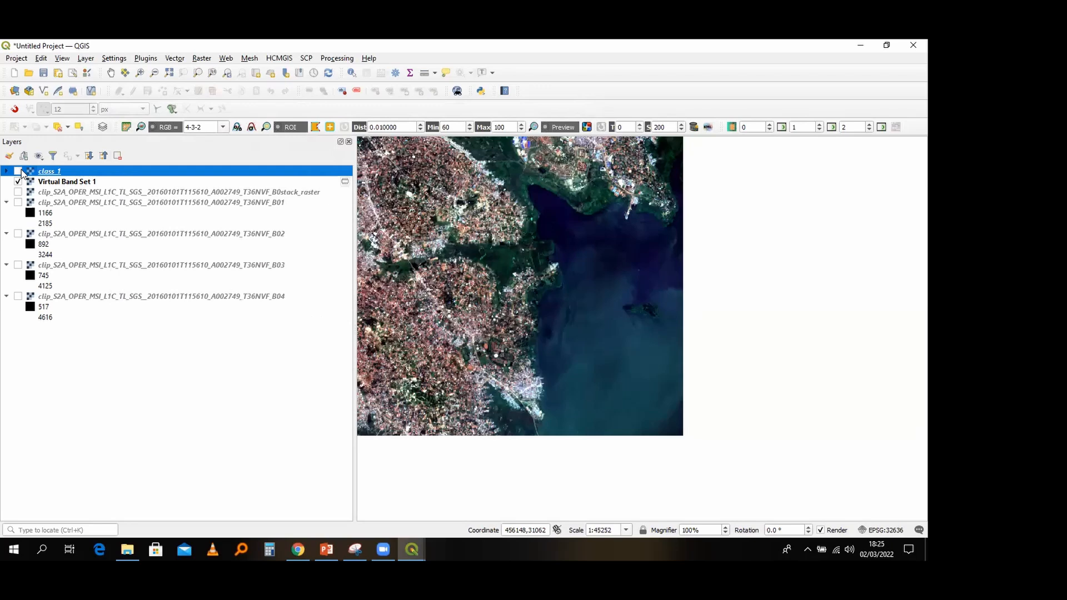
pyautogui.click(18, 172)
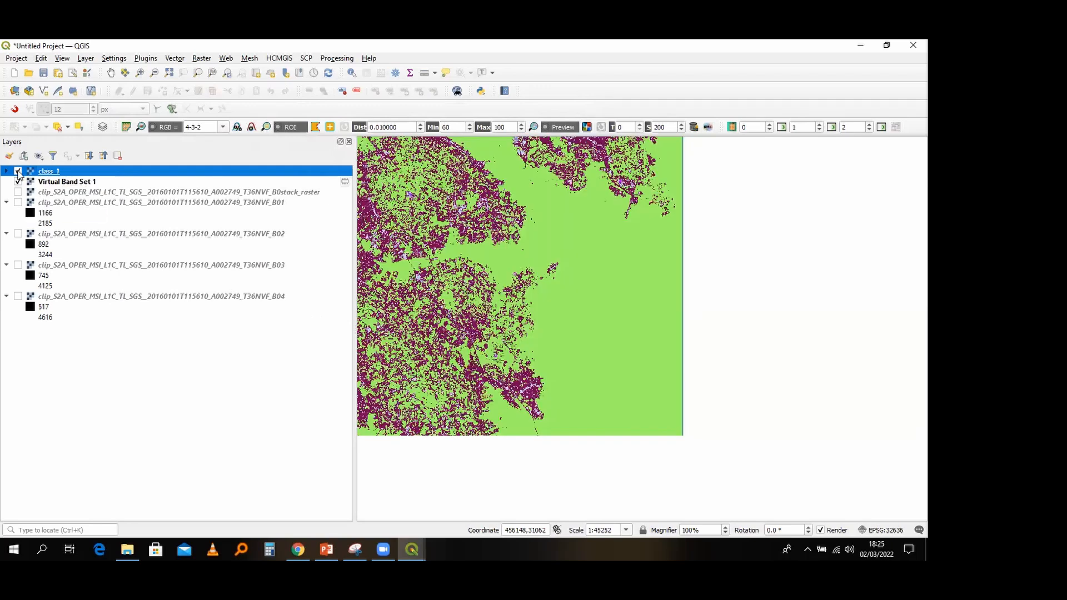
# Step: Recolour class value 2 to blue #3e18e6 in the class_1 symbology, apply the change and close the layer properties
pyautogui.rightClick(35, 172)
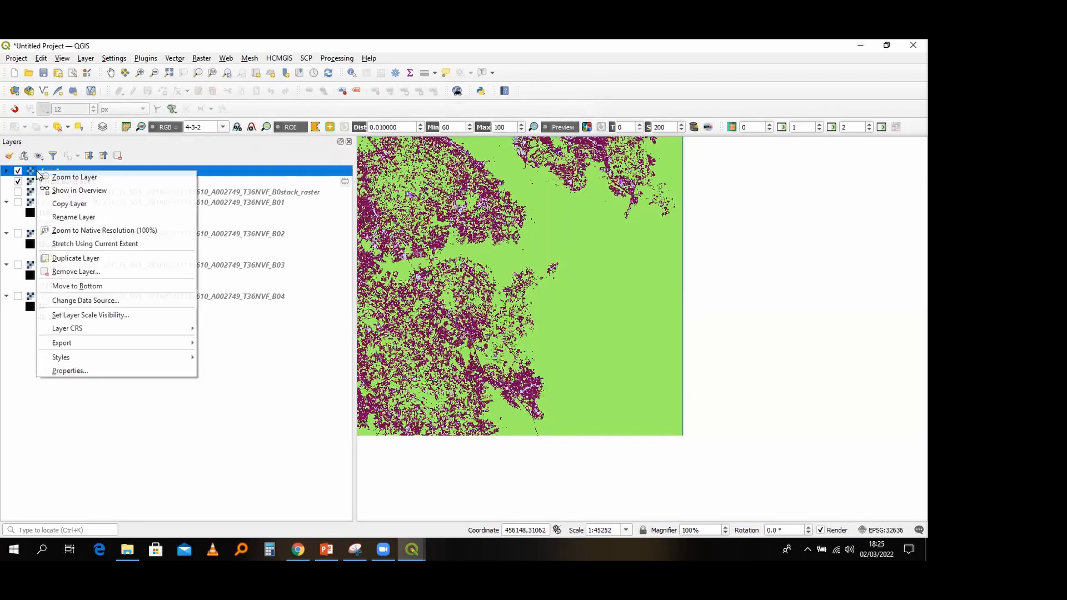
pyautogui.click(81, 370)
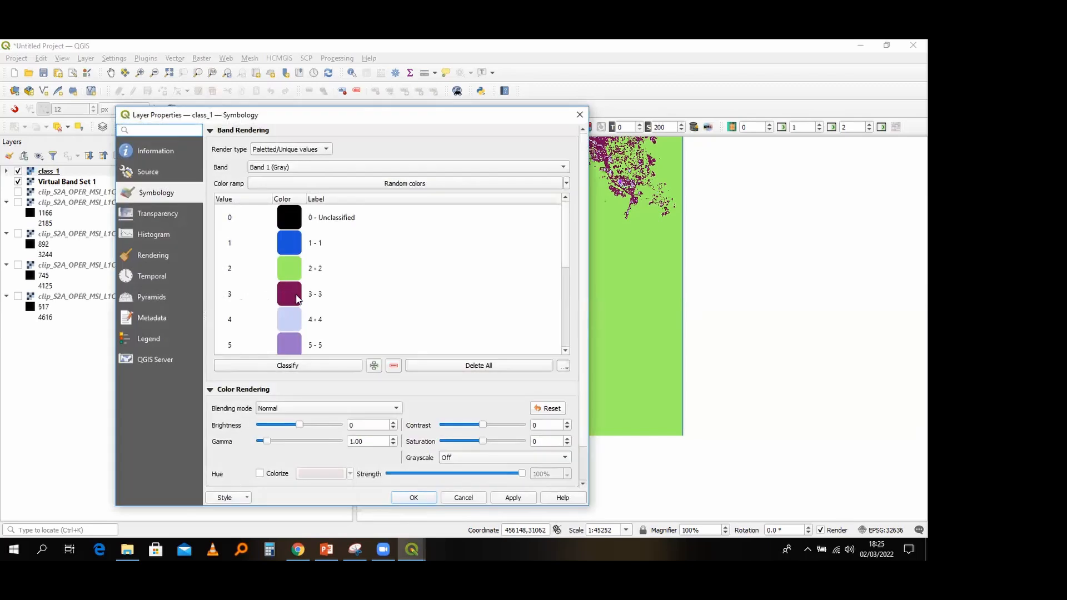
pyautogui.scroll(3, 297, 299)
pyautogui.doubleClick(289, 269)
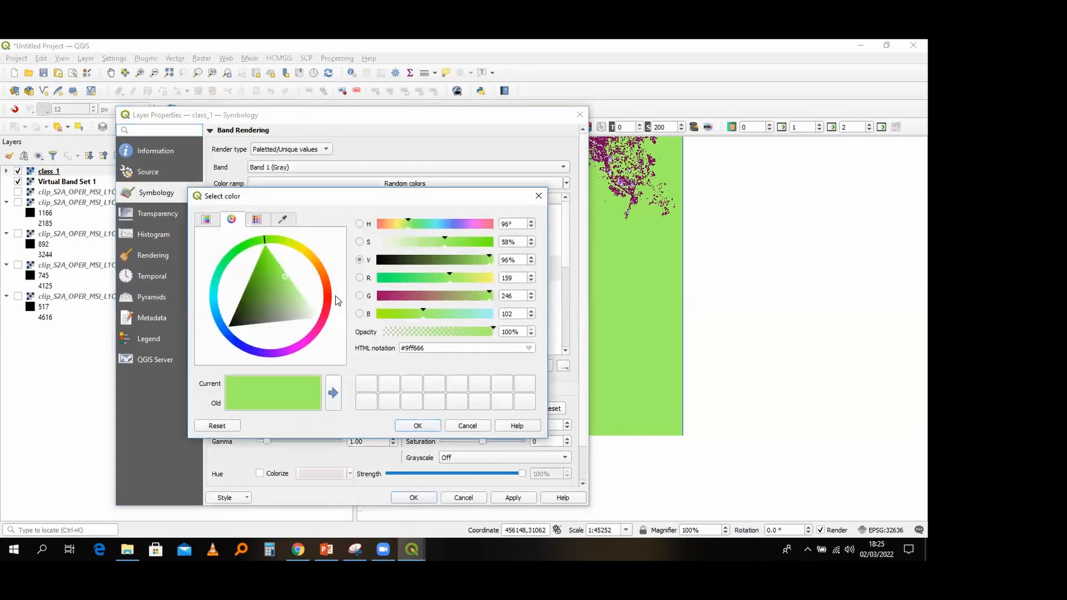
pyautogui.click(458, 223)
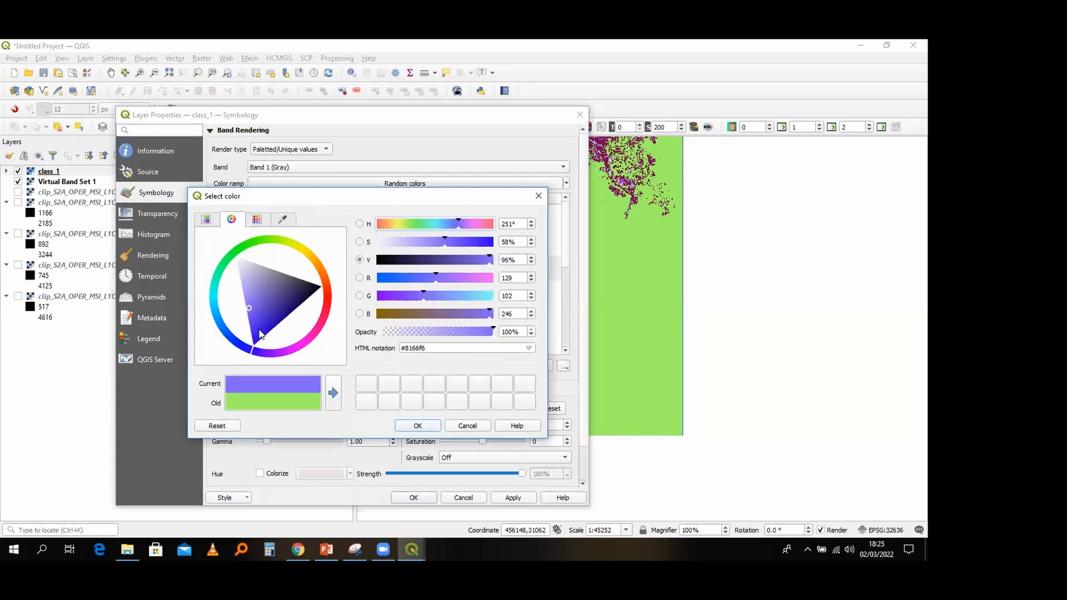
pyautogui.click(259, 331)
pyautogui.click(420, 431)
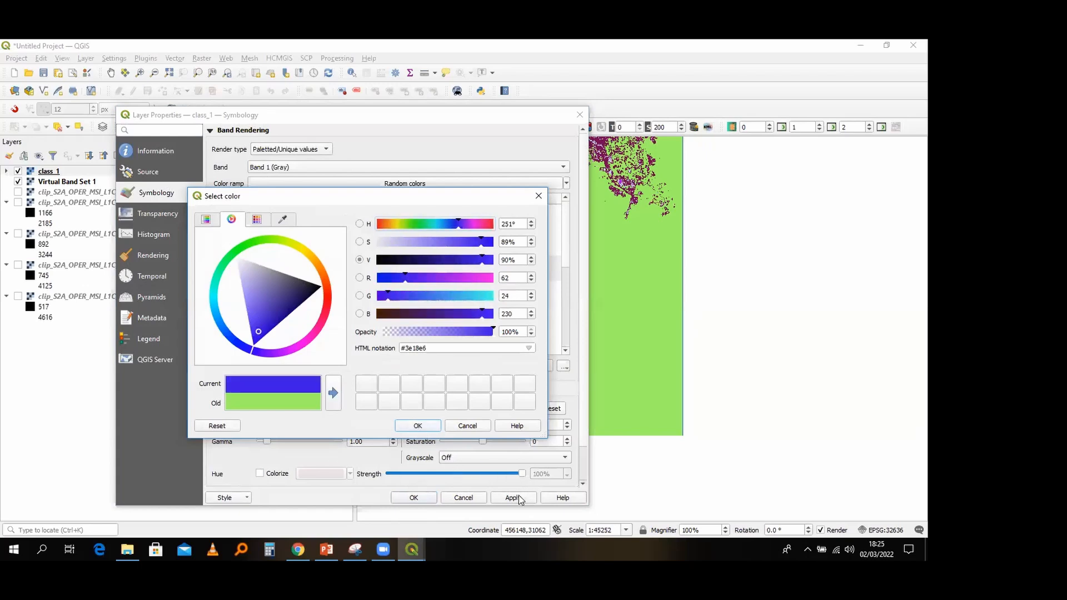
pyautogui.click(512, 497)
pyautogui.click(416, 497)
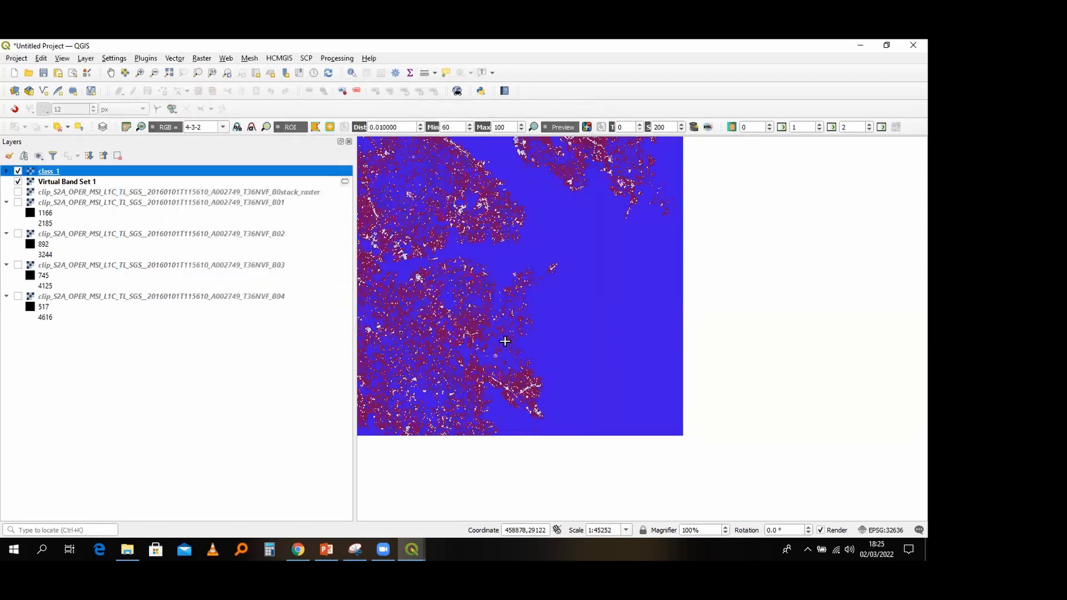
# Step: Compare class_1 with Virtual Band Set 1 over the whole scene by toggling class_1, ending with it hidden
pyautogui.scroll(-3, 505, 341)
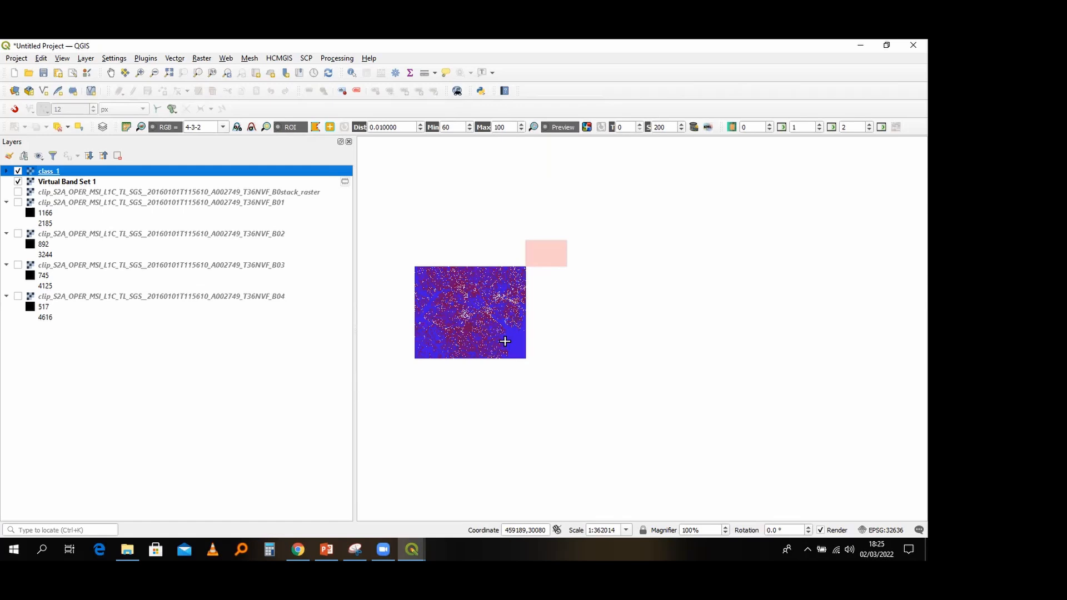
pyautogui.scroll(2, 504, 342)
pyautogui.scroll(-1, 518, 346)
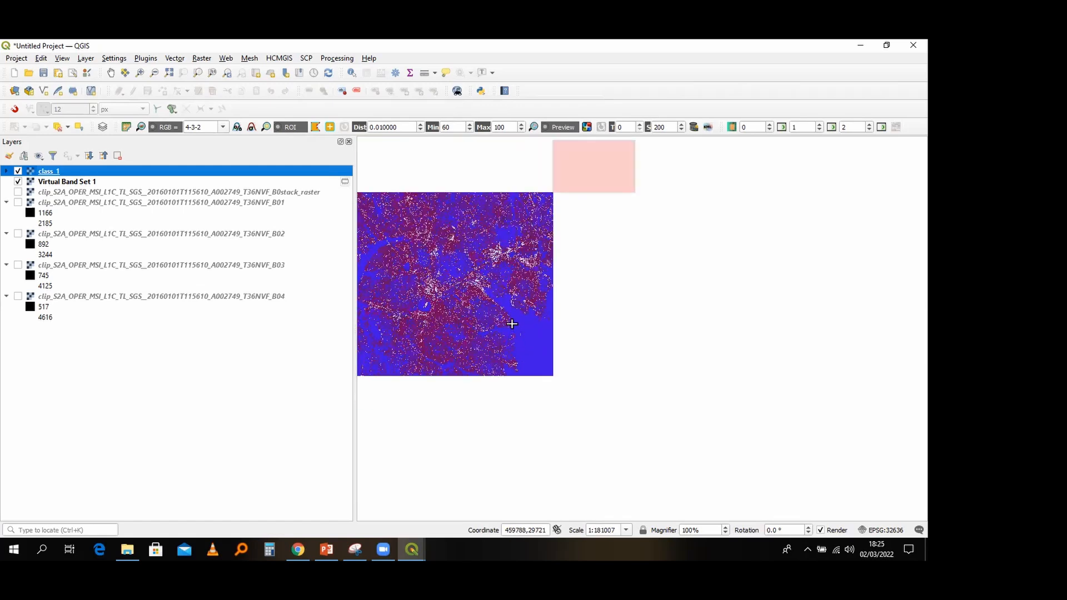
pyautogui.moveTo(511, 324); pyautogui.dragTo(649, 340)
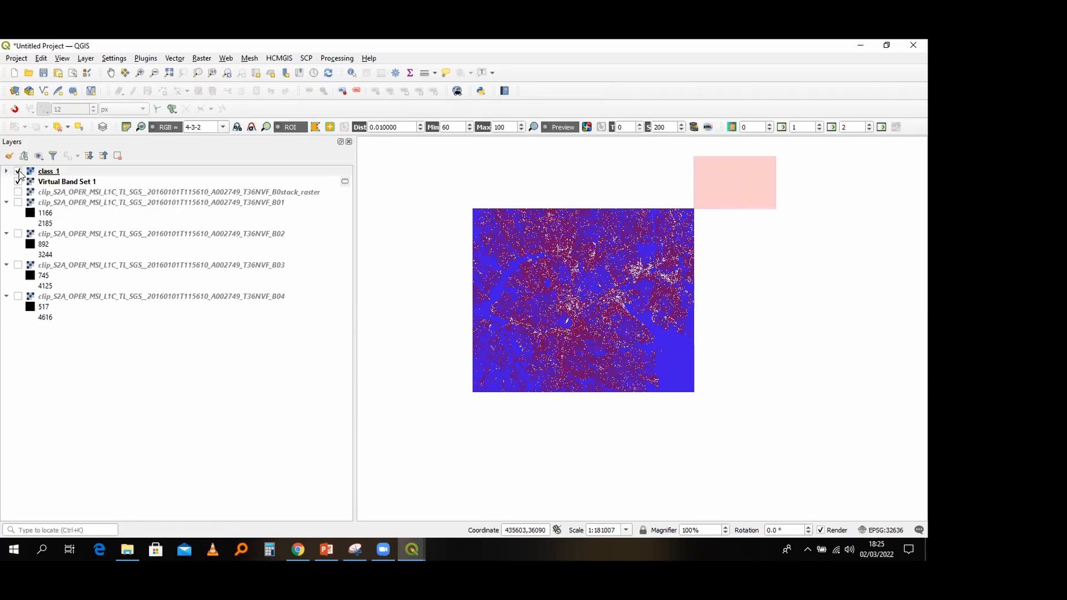
pyautogui.click(18, 172)
pyautogui.click(18, 172)
pyautogui.click(19, 172)
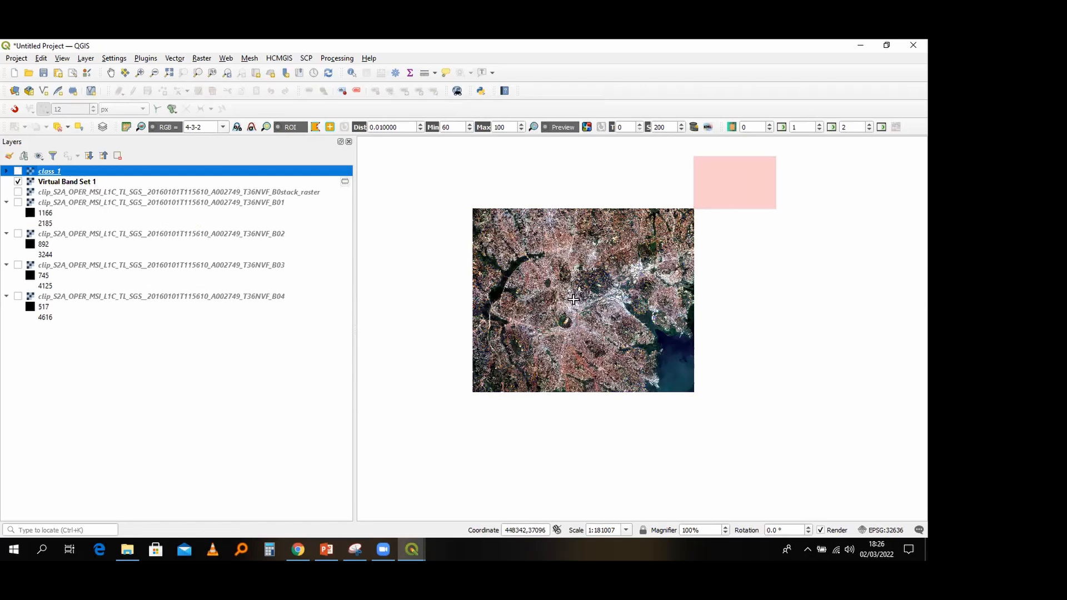
# Step: Examine the Virtual Band Set 1 image around the lake, the wetlands and the built-up area north of the shoreline
pyautogui.scroll(1, 521, 271)
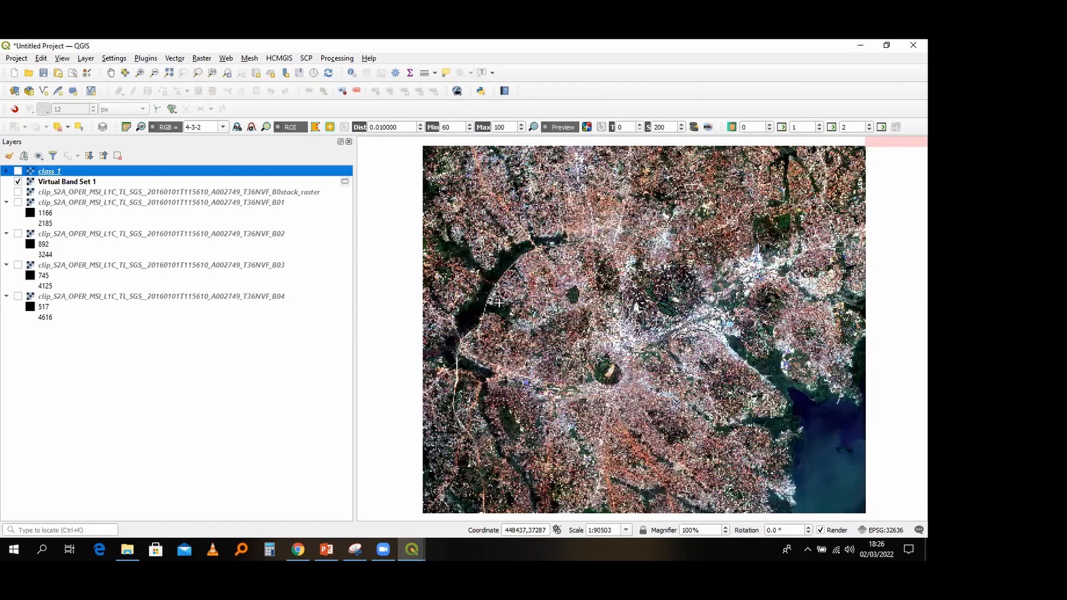
pyautogui.scroll(1, 538, 345)
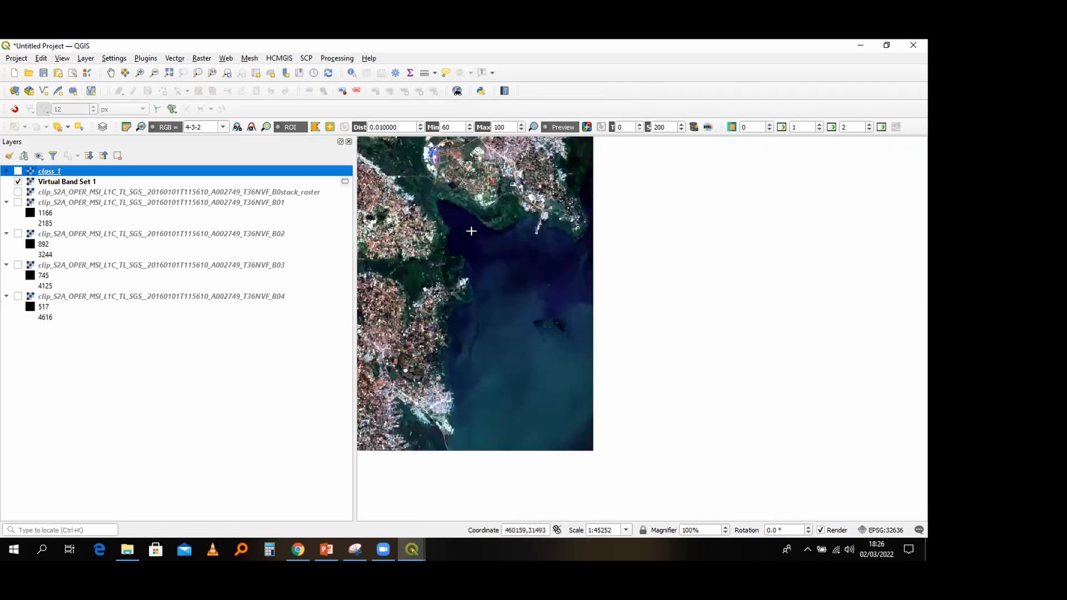
pyautogui.moveTo(444, 209); pyautogui.dragTo(486, 271)
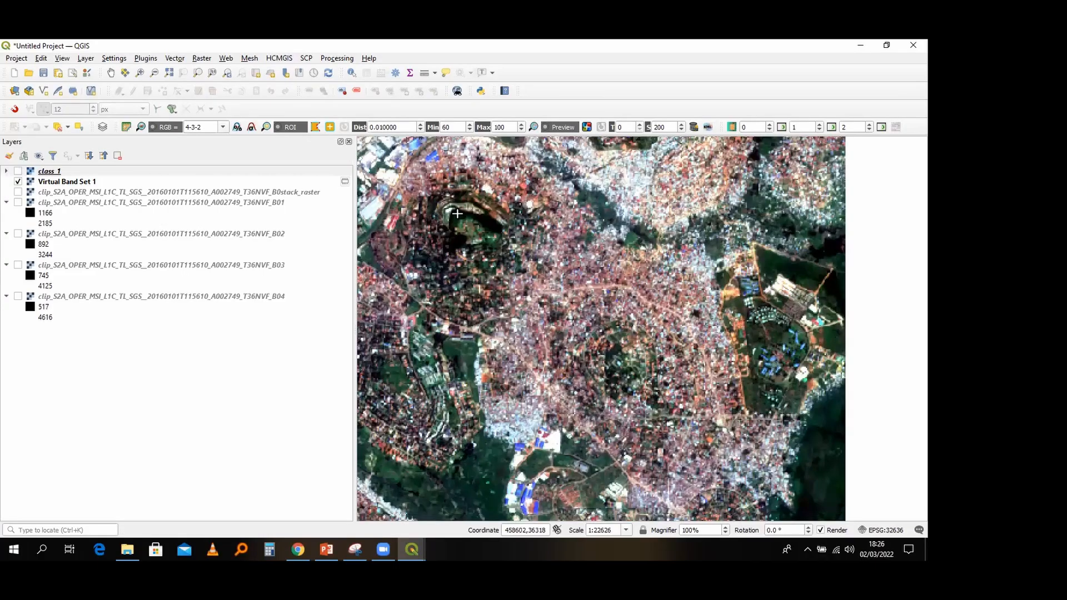
pyautogui.scroll(-1, 457, 213)
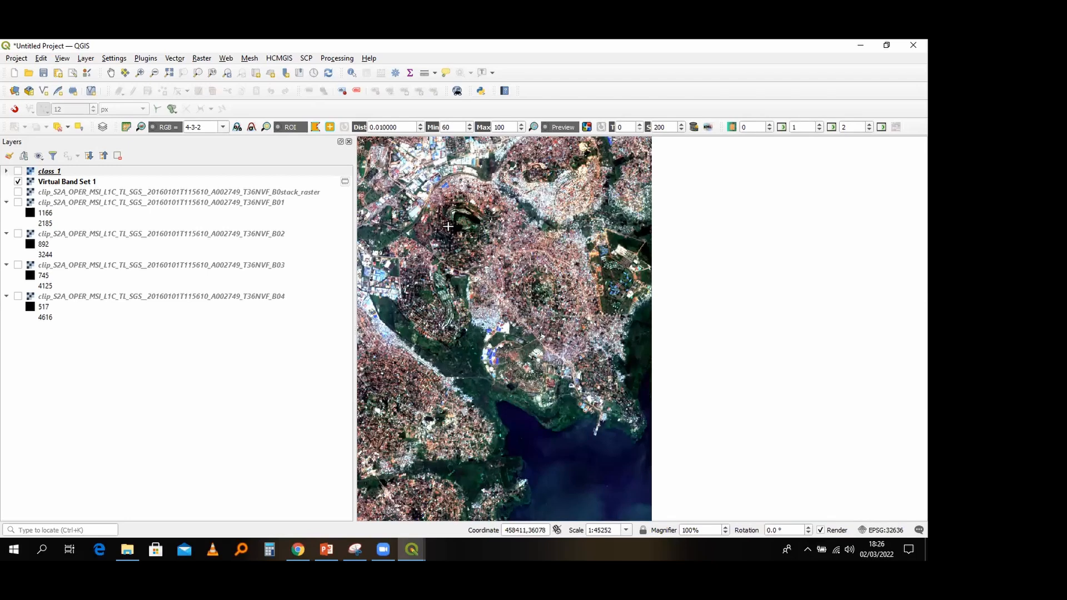
pyautogui.scroll(-1, 493, 274)
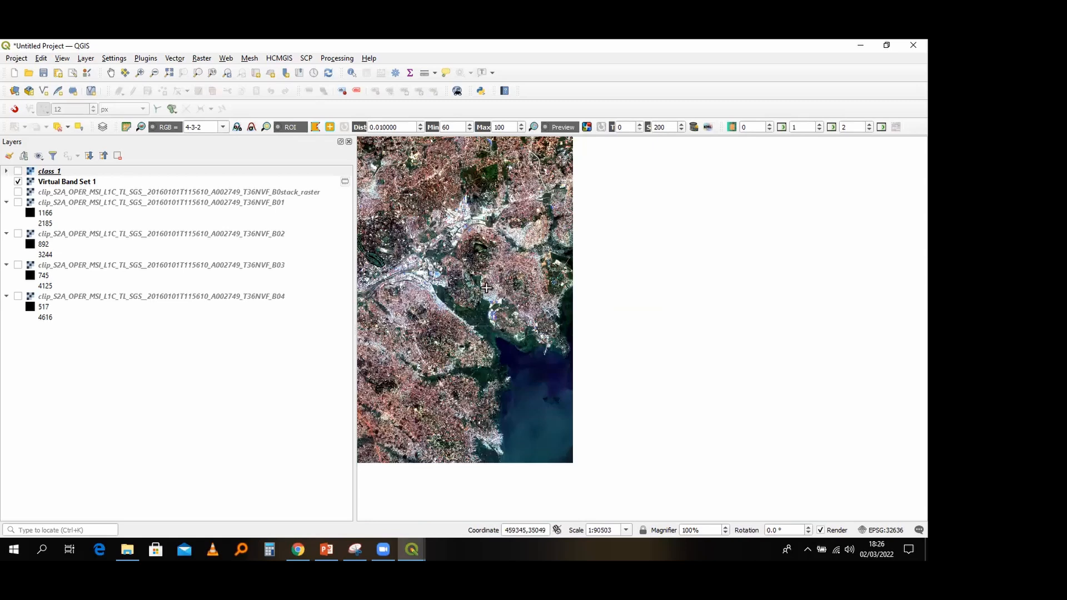
pyautogui.scroll(-2, 603, 290)
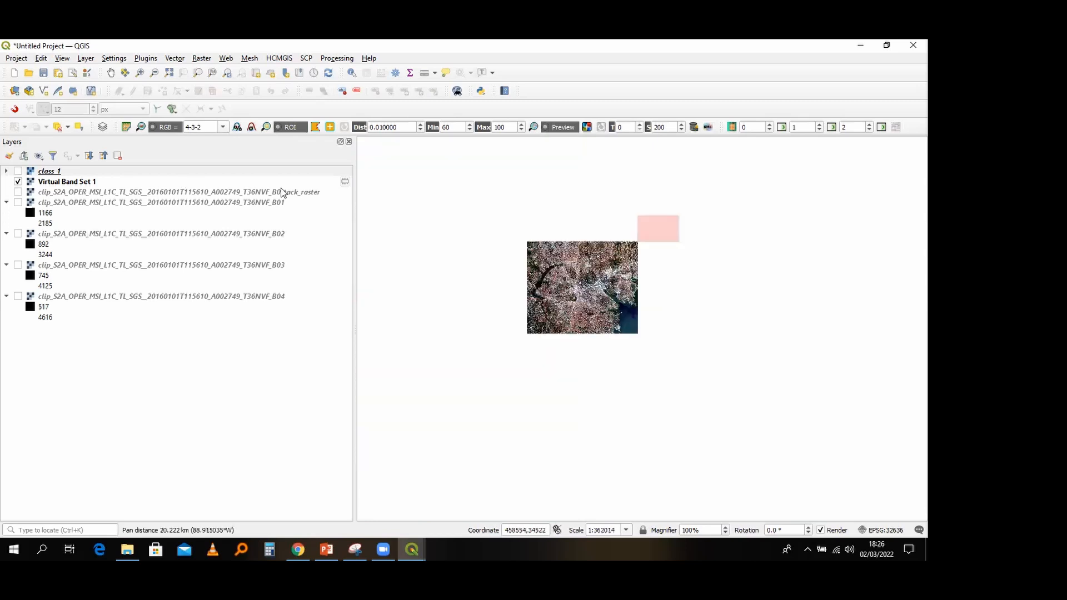
pyautogui.scroll(2, 433, 236)
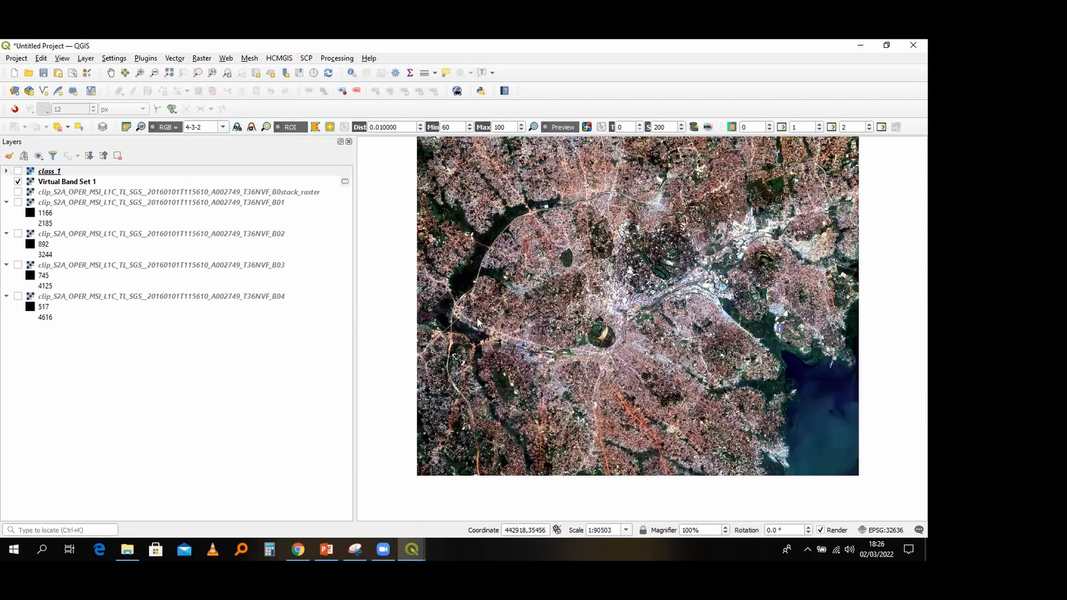
# Step: Compare class_1 with Virtual Band Set 1 over the round green area near the city centre by toggling class_1, ending with it hidden
pyautogui.click(97, 171)
pyautogui.rightClick(97, 170)
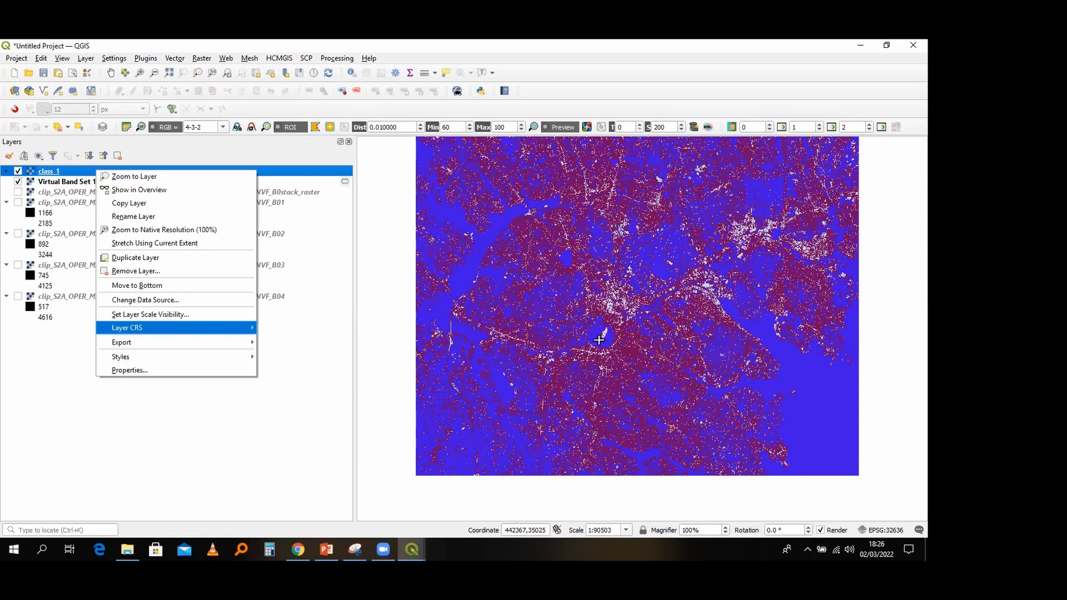
pyautogui.click(15, 171)
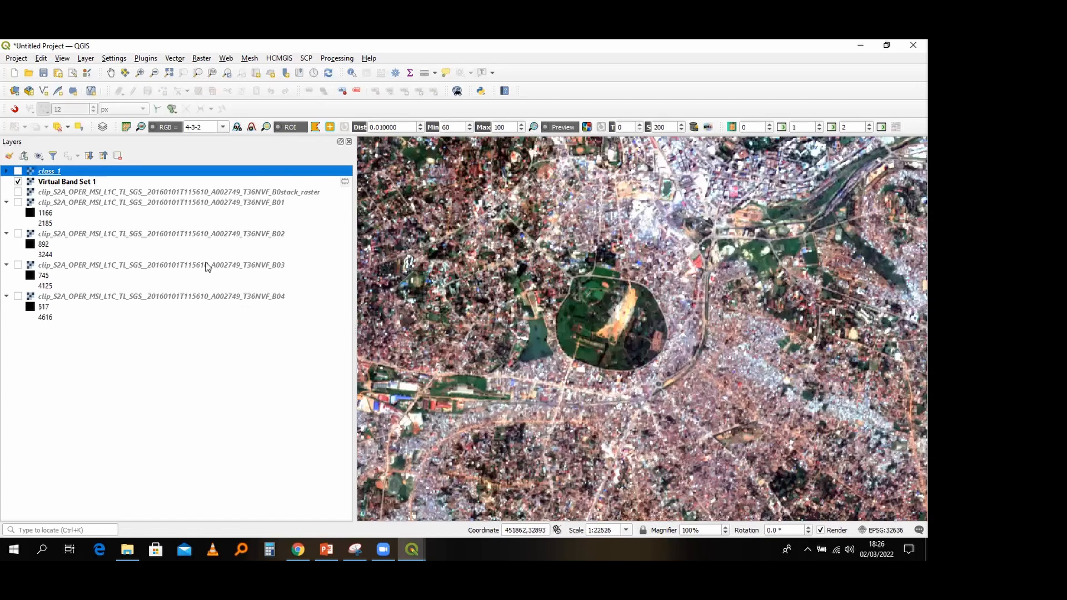
pyautogui.click(18, 172)
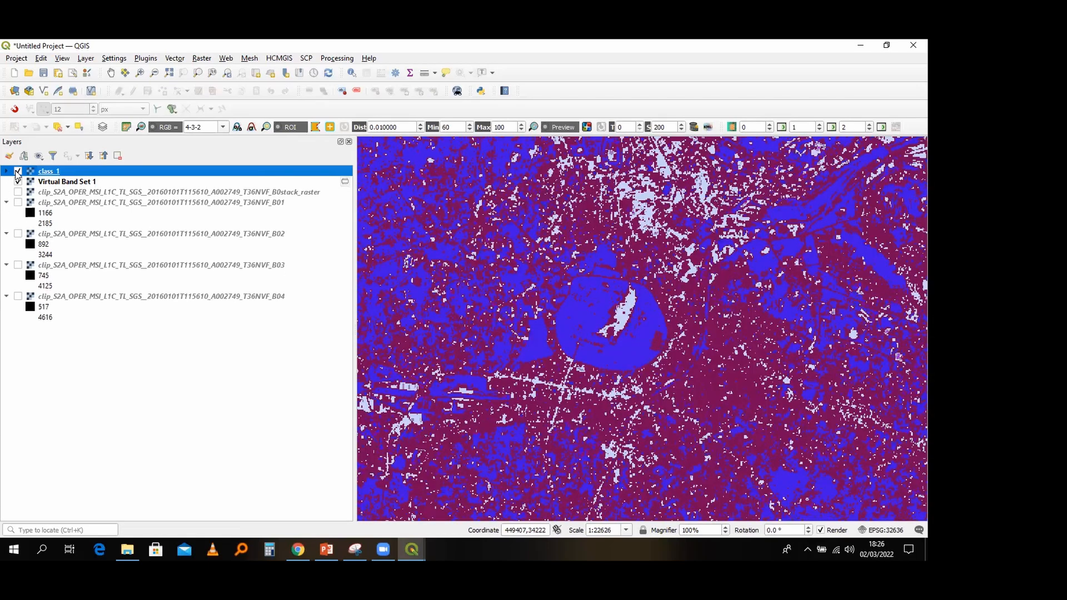
pyautogui.click(17, 171)
pyautogui.scroll(1, 500, 243)
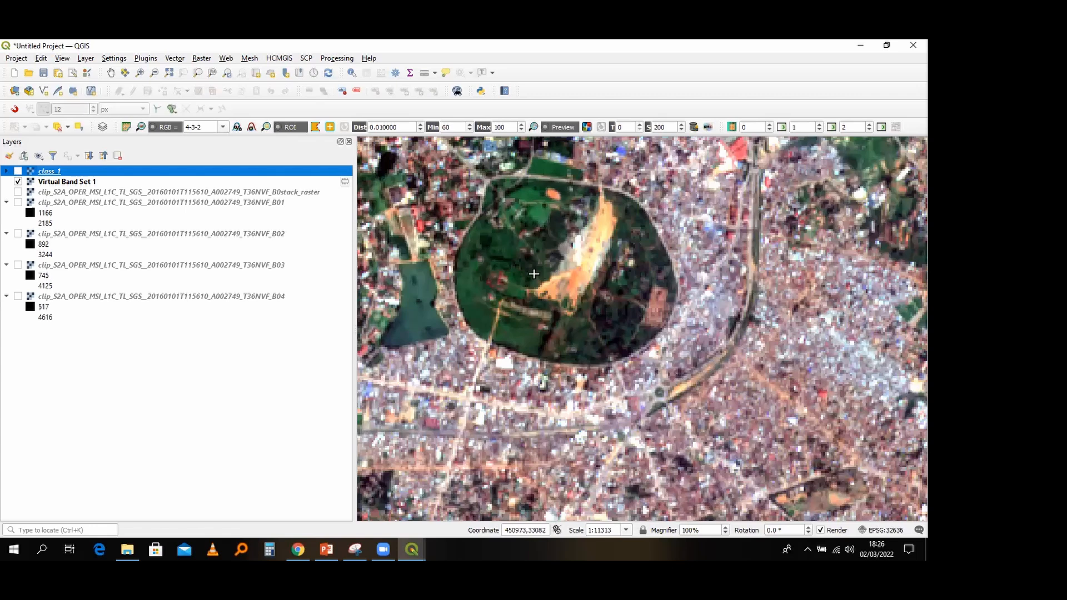
pyautogui.press('space')
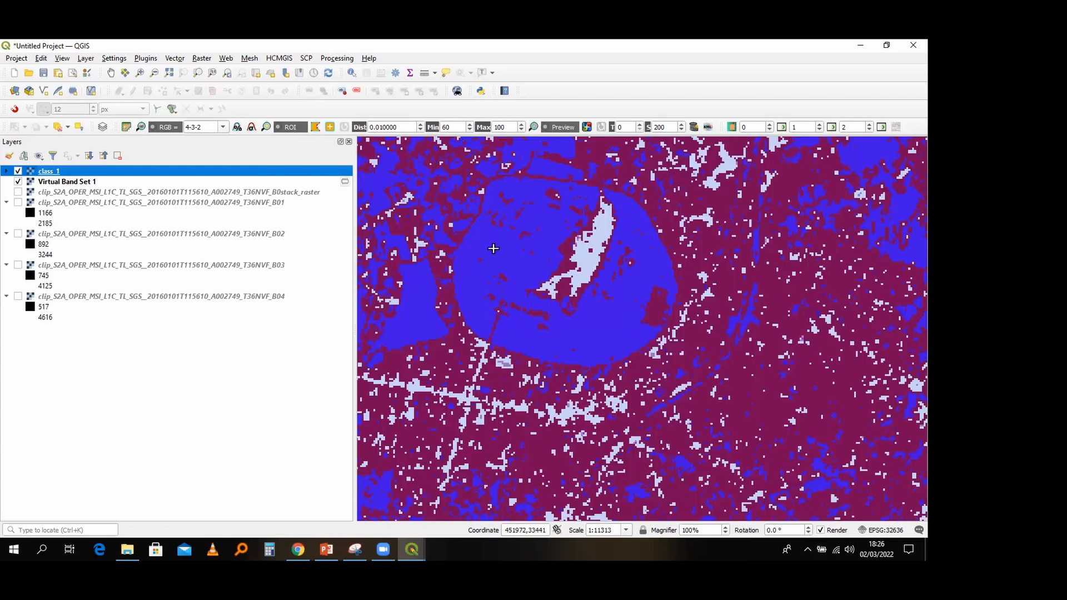
pyautogui.click(18, 172)
pyautogui.click(19, 173)
pyautogui.click(18, 170)
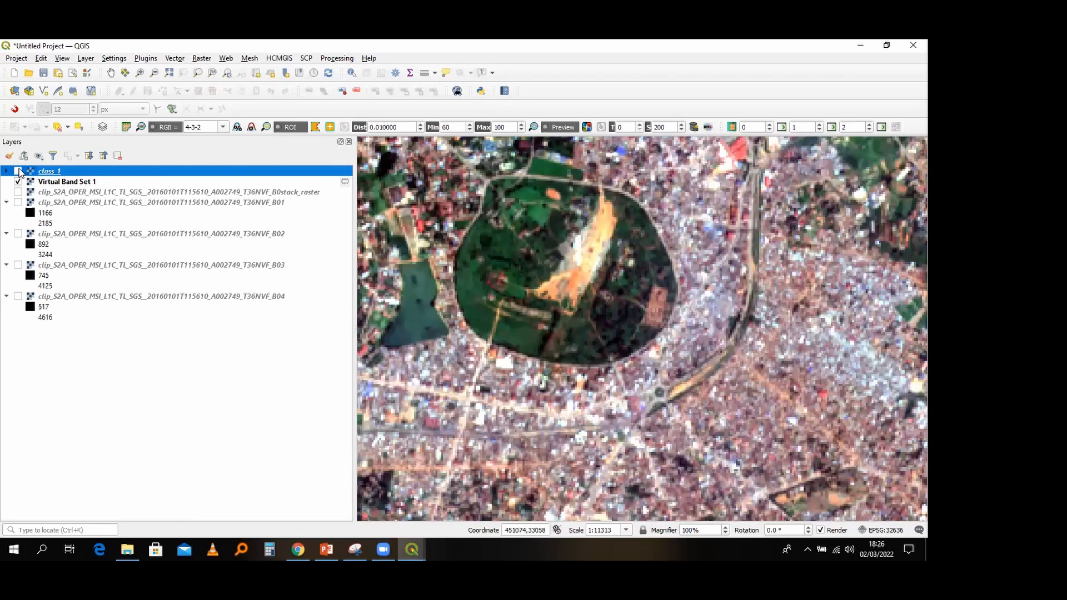
# Step: Review the class values and colours in the class_1 symbology and close the layer properties
pyautogui.rightClick(59, 171)
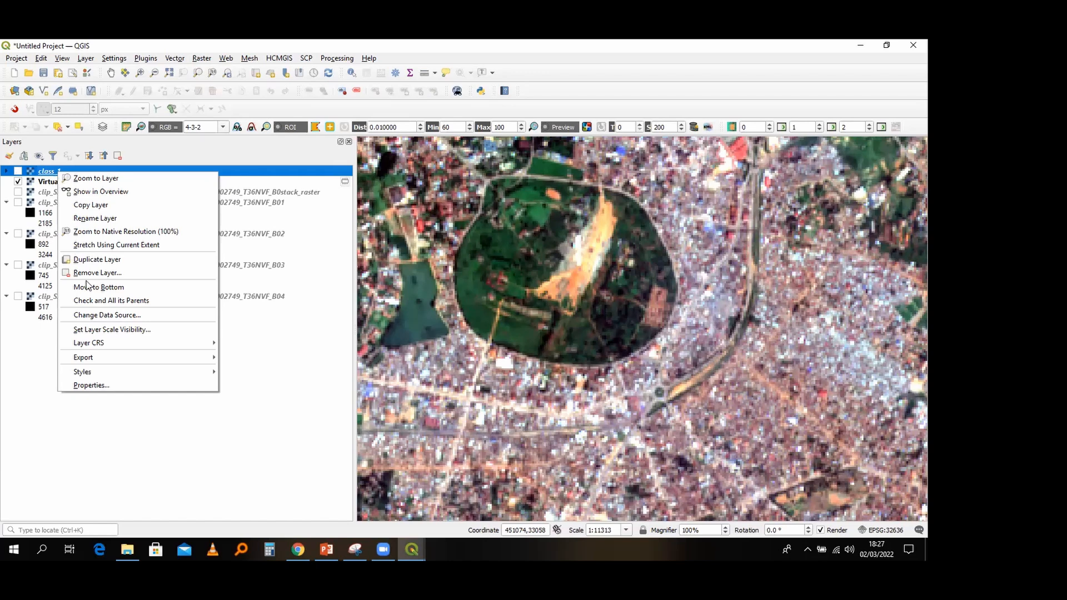
pyautogui.click(98, 380)
pyautogui.scroll(-1, 365, 315)
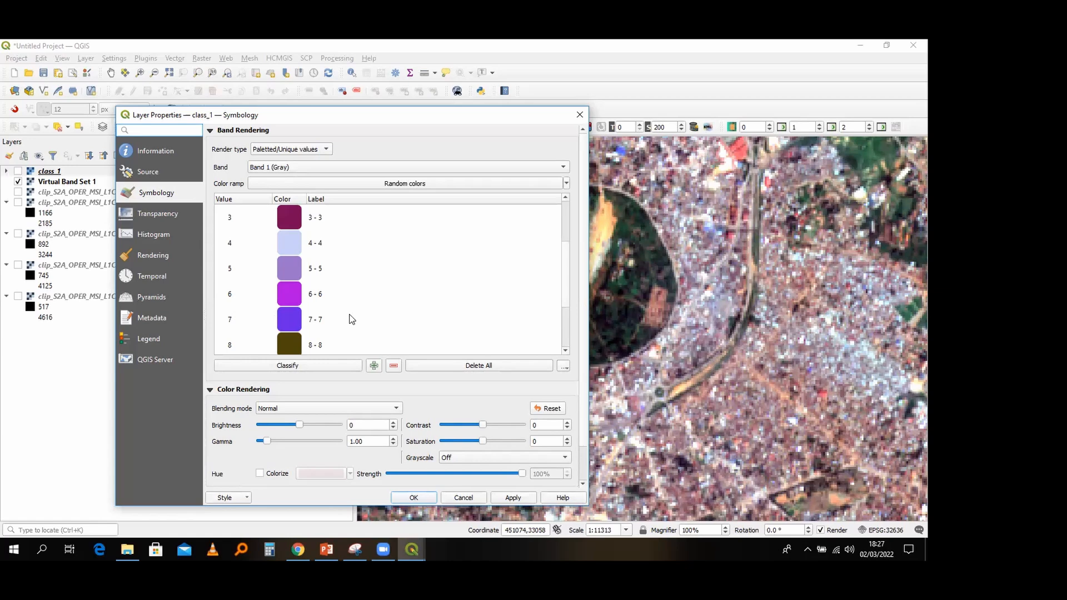
pyautogui.click(414, 498)
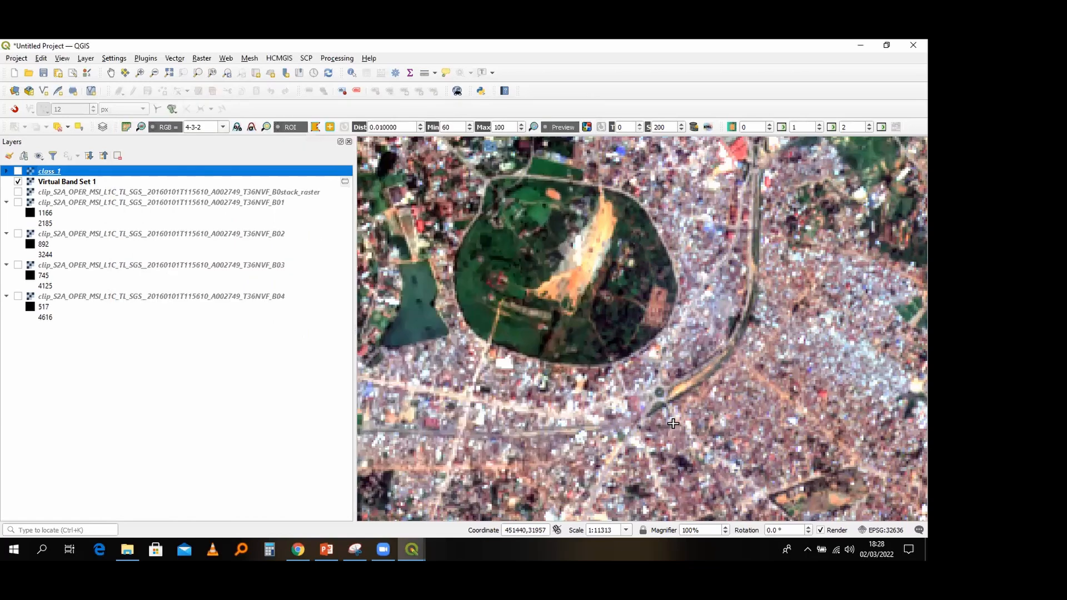
# Step: Show the class_1 layer and examine the classification over the whole scene and around the city centre
pyautogui.scroll(-3, 674, 423)
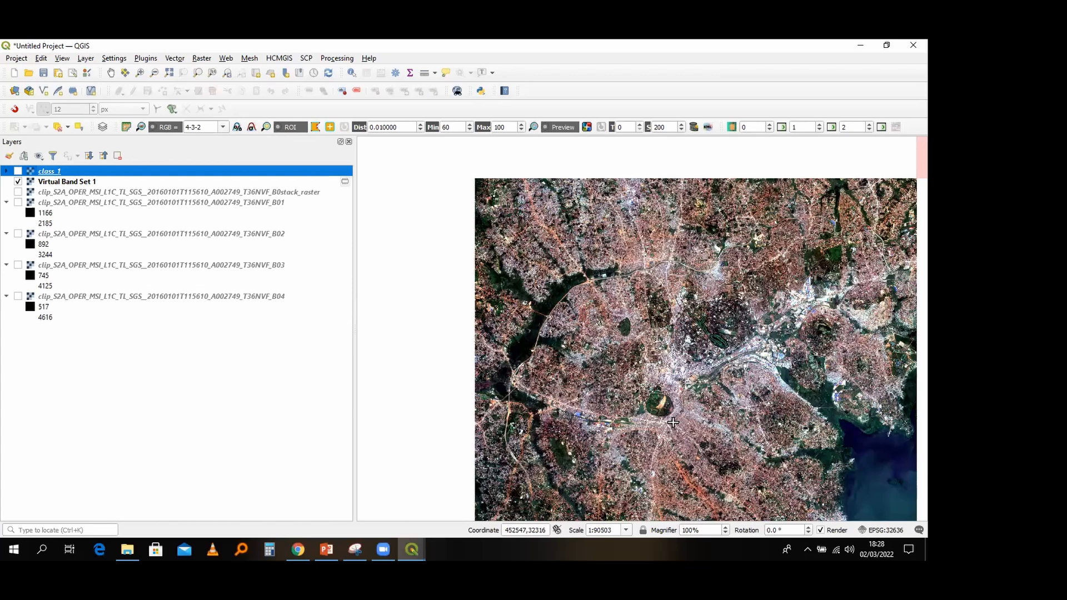
pyautogui.scroll(-1, 673, 423)
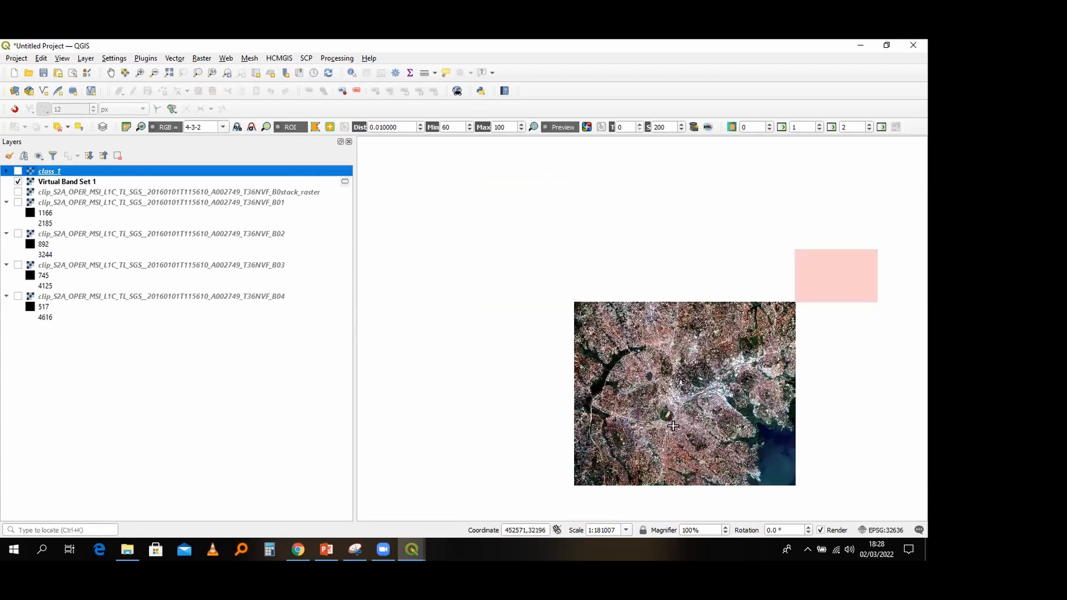
pyautogui.click(19, 171)
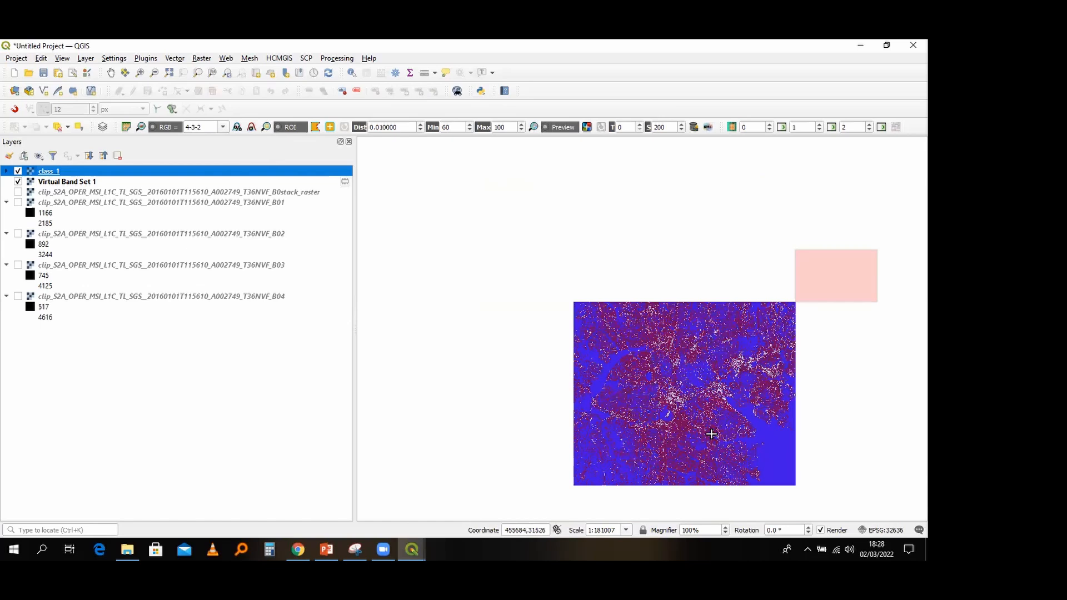
pyautogui.scroll(1, 711, 435)
pyautogui.scroll(1, 708, 418)
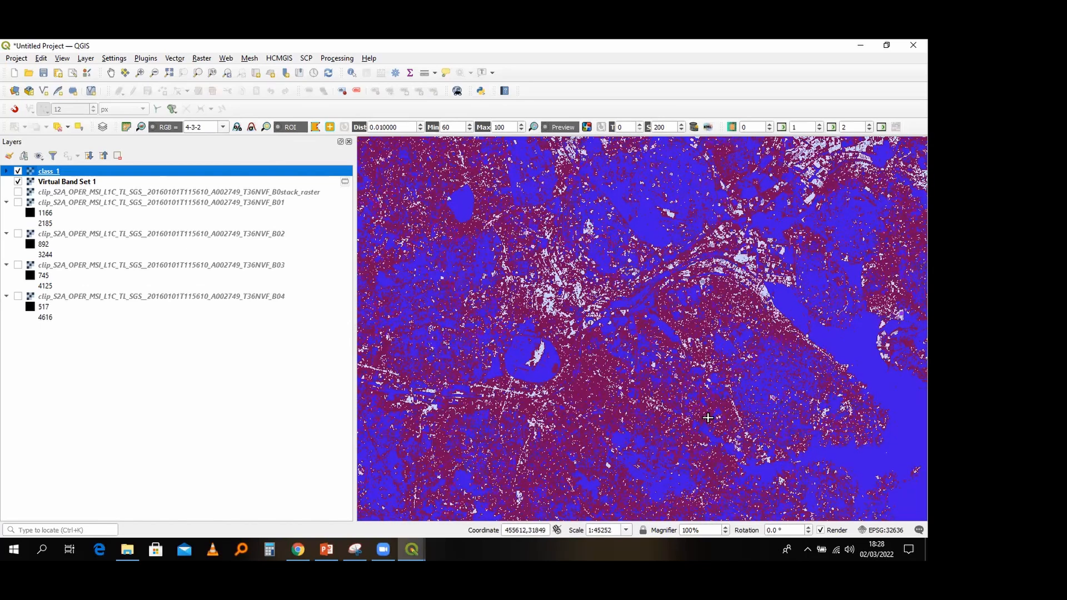
pyautogui.scroll(-3, 706, 395)
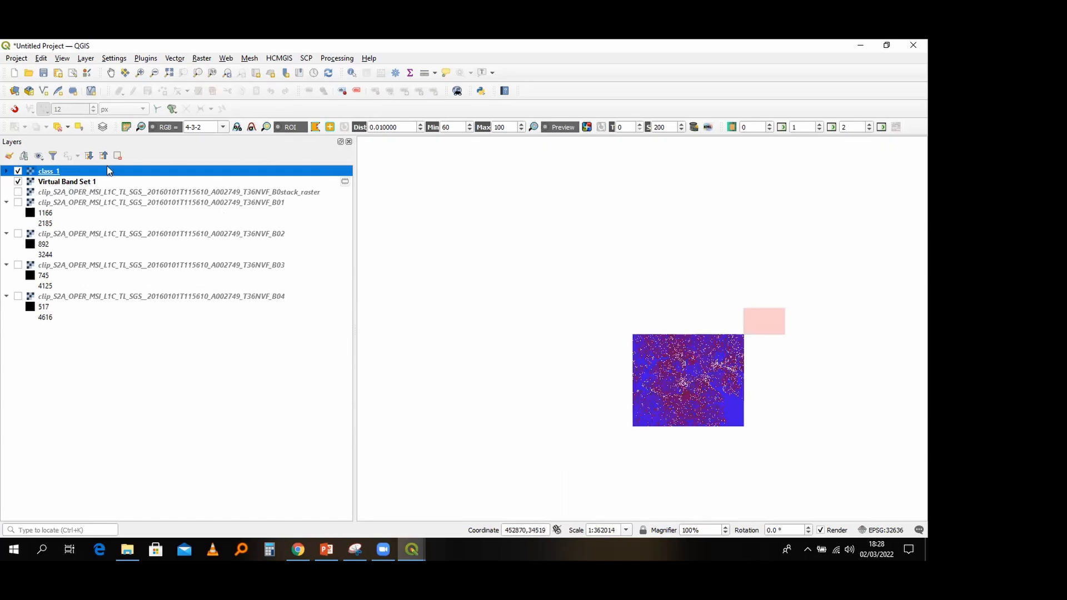
# Step: Hide the class_1 layer, show the SCP Dock panel, and narrow it to enlarge the map area
pyautogui.click(17, 171)
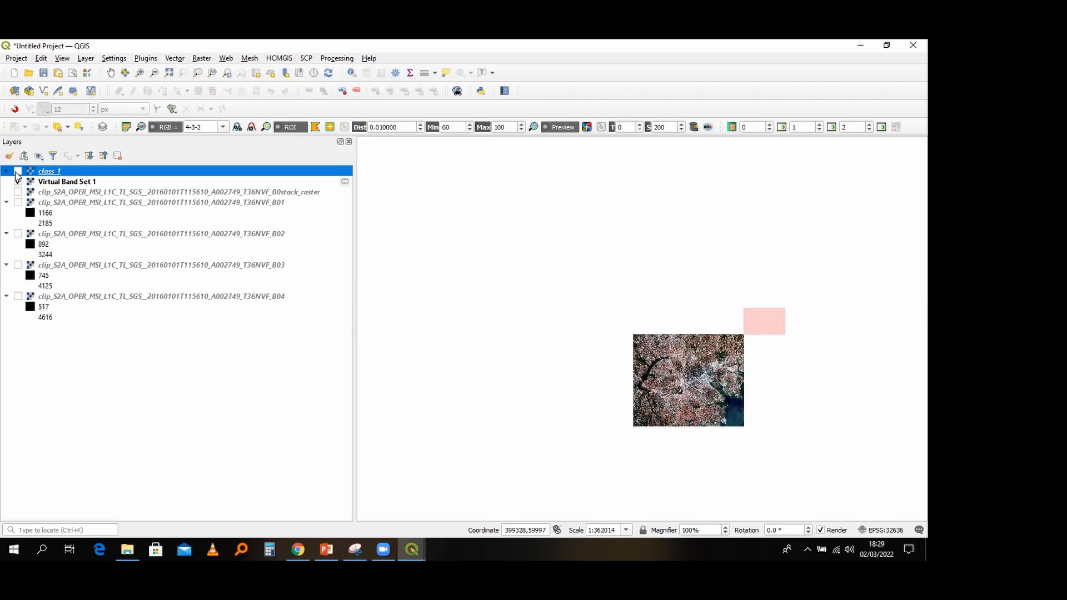
pyautogui.click(18, 180)
pyautogui.click(62, 58)
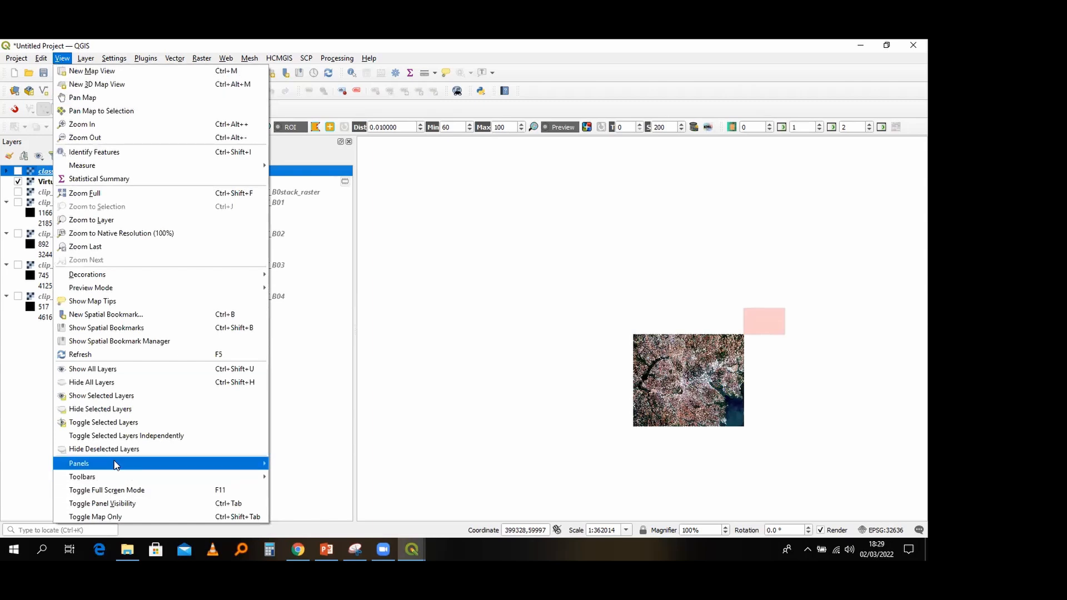
pyautogui.moveTo(116, 464)
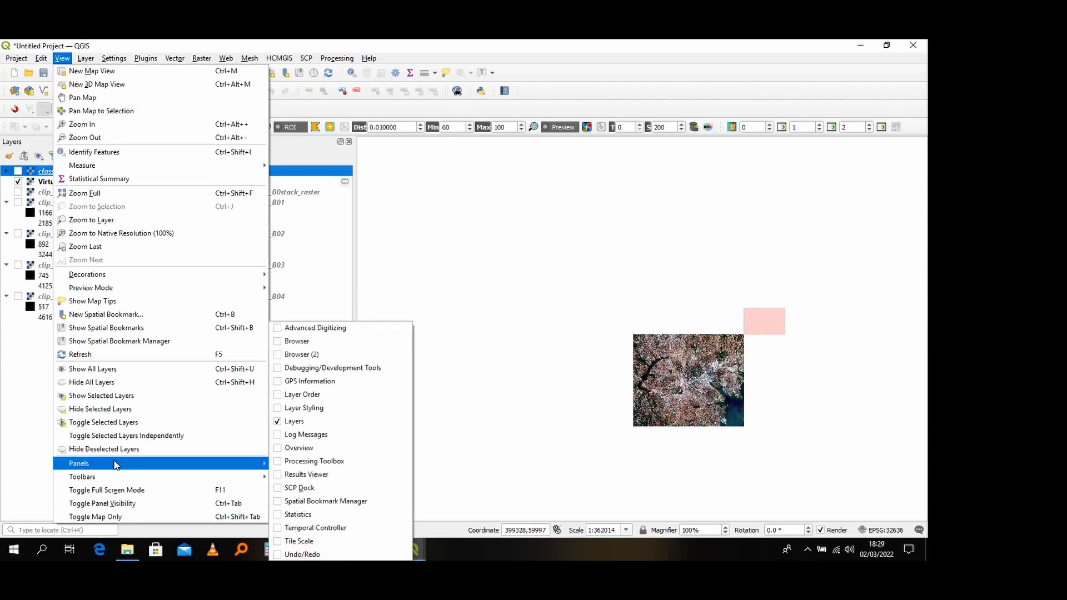
pyautogui.moveTo(246, 477)
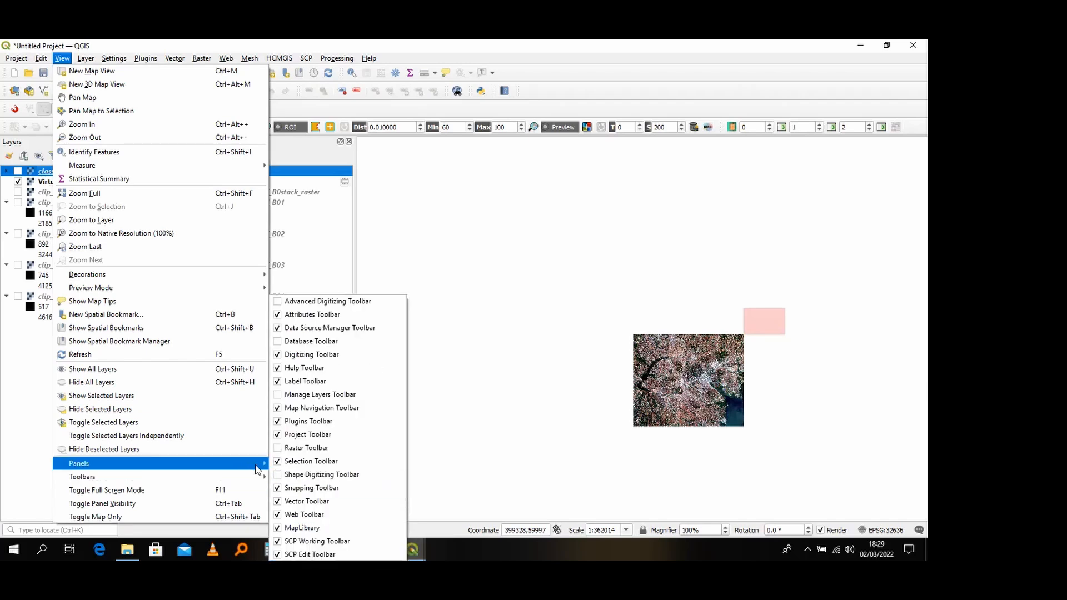
pyautogui.click(276, 487)
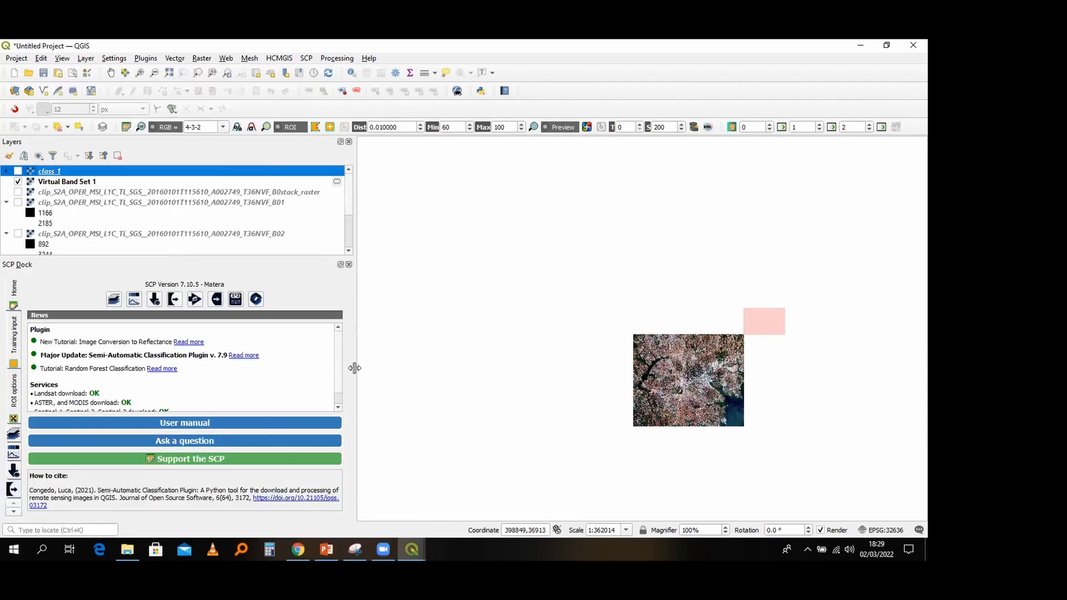
pyautogui.moveTo(355, 366); pyautogui.dragTo(232, 356)
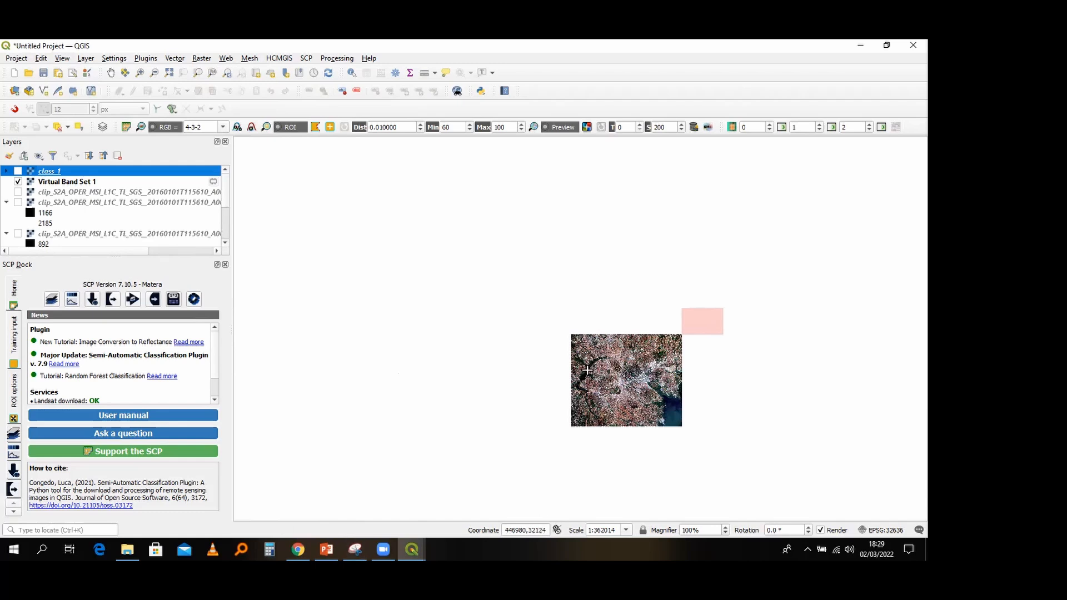
# Step: Examine Virtual Band Set 1 around the lake, the wetlands, the industrial area and the golf course near the city centre
pyautogui.scroll(1, 640, 392)
pyautogui.scroll(1, 619, 409)
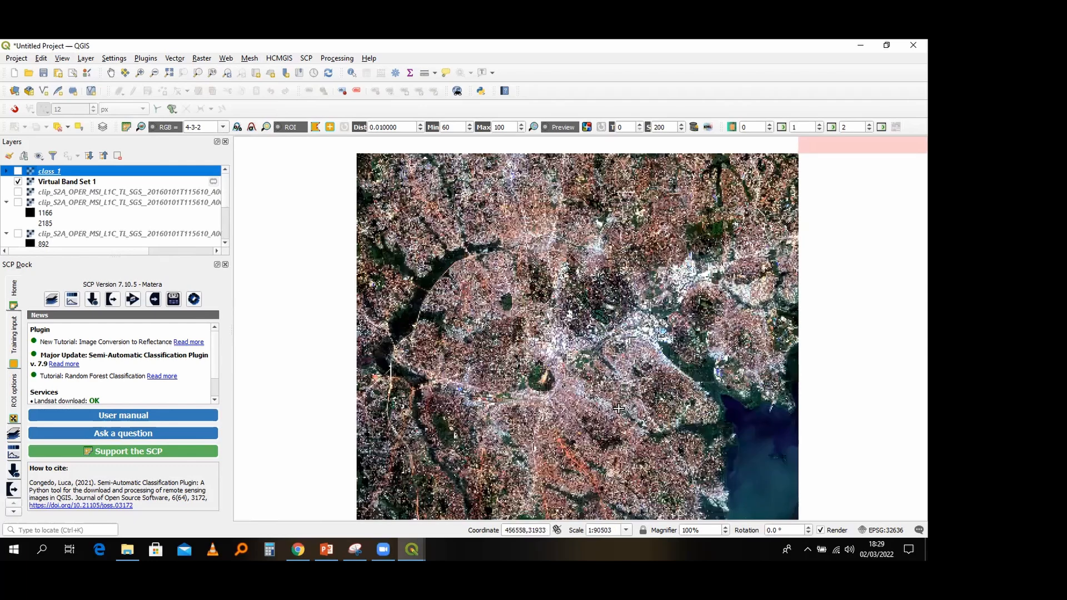
pyautogui.scroll(1, 580, 373)
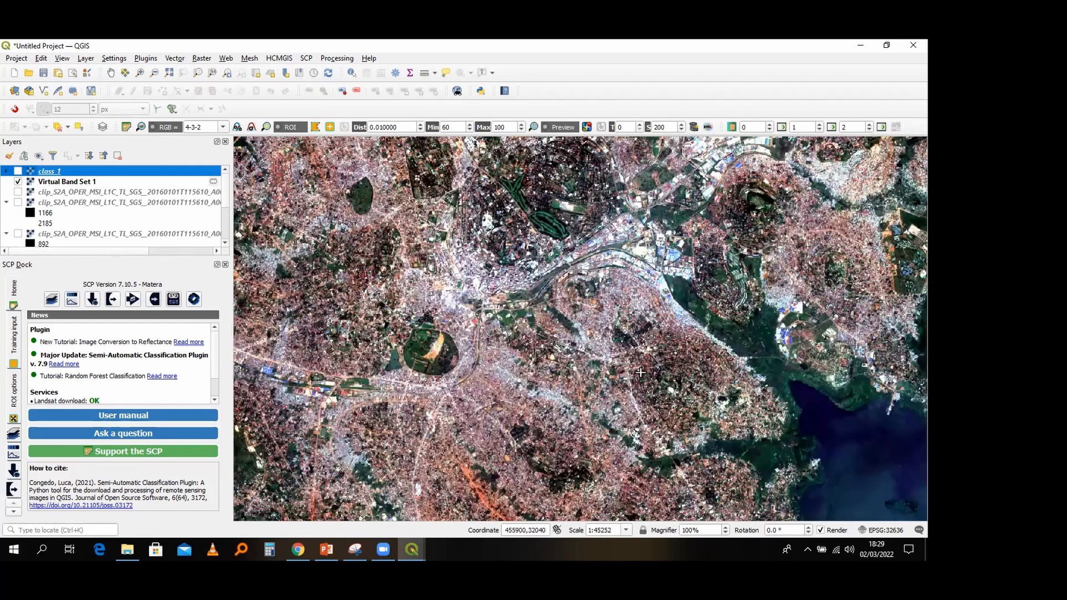
pyautogui.moveTo(680, 382); pyautogui.dragTo(652, 371)
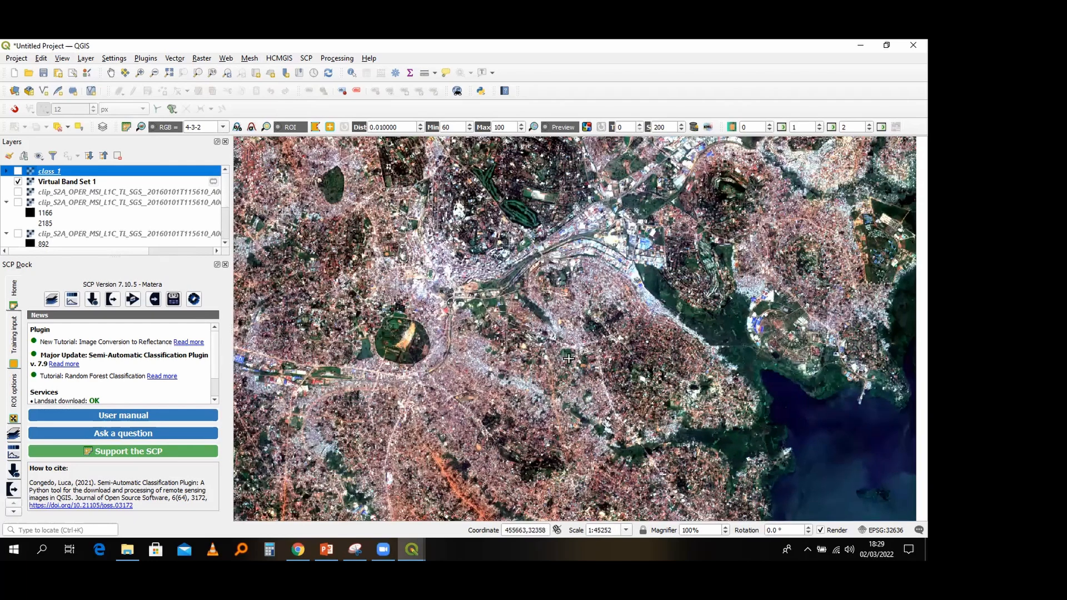
pyautogui.scroll(-1, 618, 379)
pyautogui.scroll(1, 619, 379)
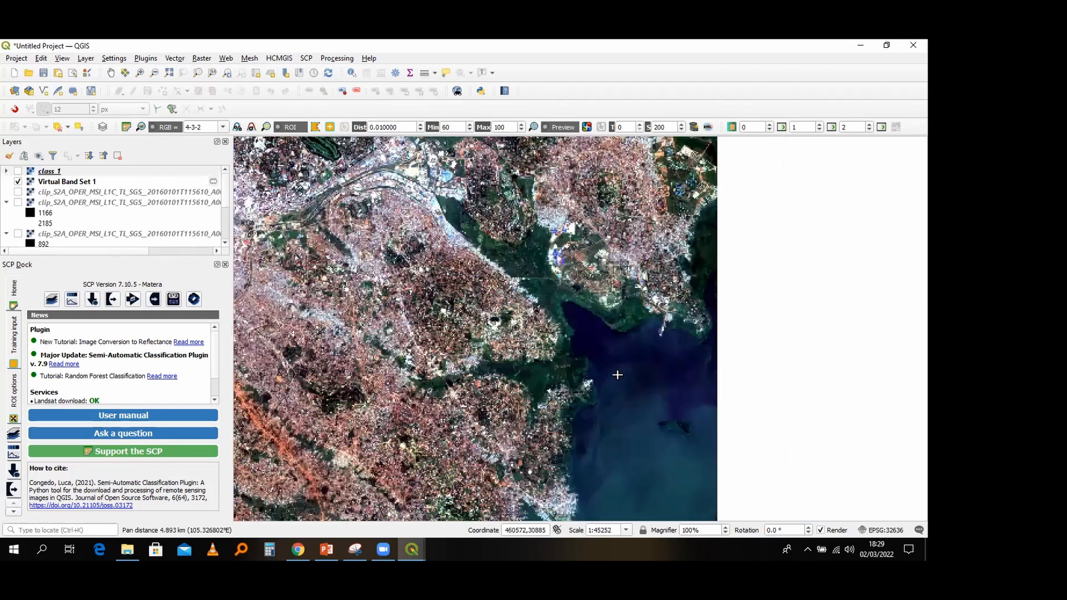
pyautogui.scroll(1, 580, 290)
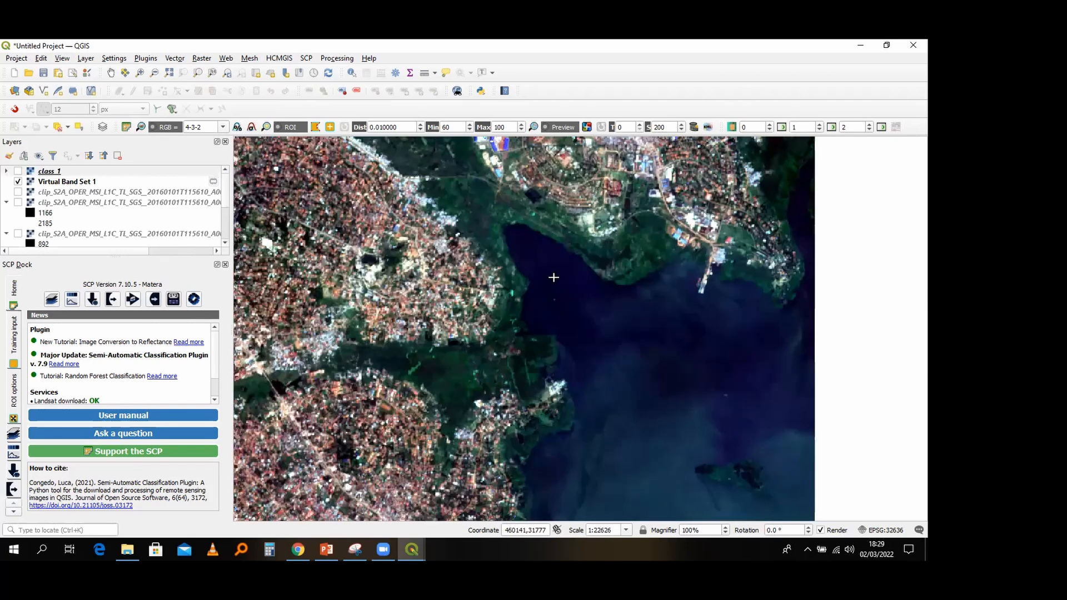
pyautogui.moveTo(558, 305); pyautogui.dragTo(571, 400)
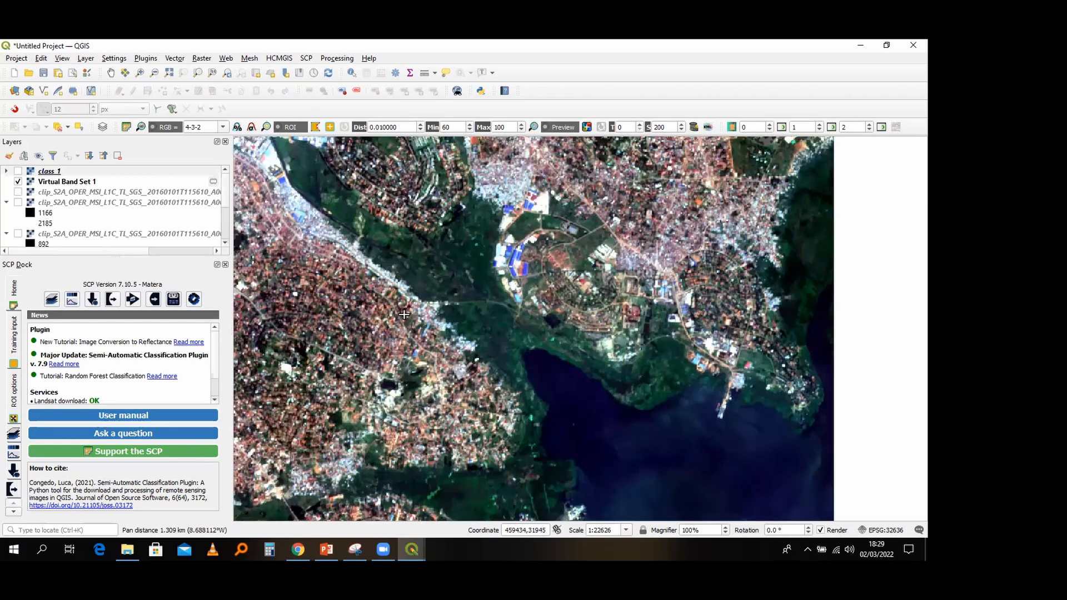
pyautogui.moveTo(496, 317); pyautogui.dragTo(535, 335)
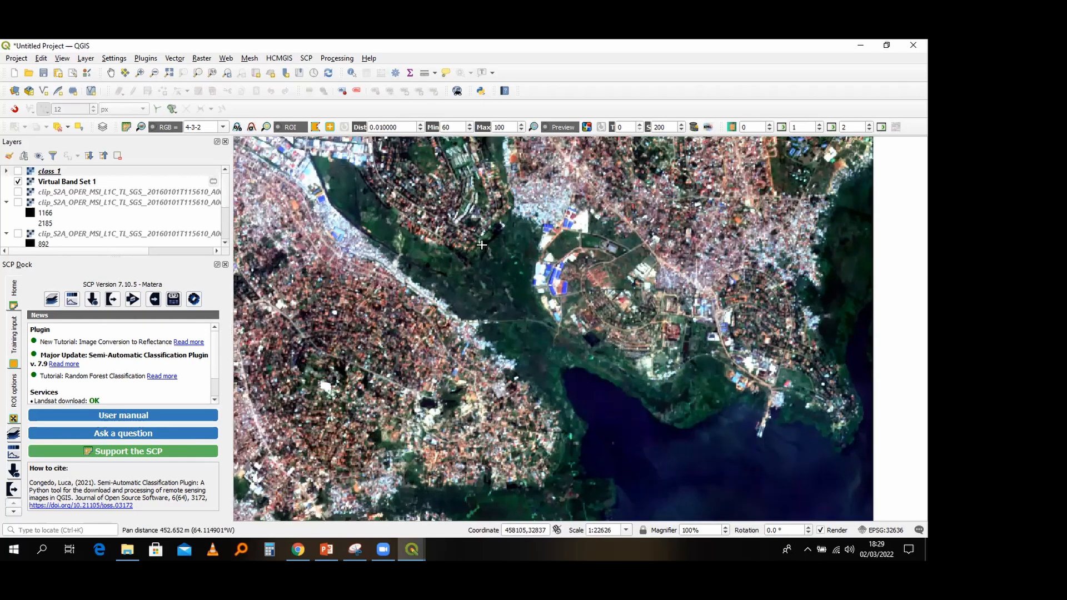
pyautogui.moveTo(460, 237); pyautogui.dragTo(689, 384)
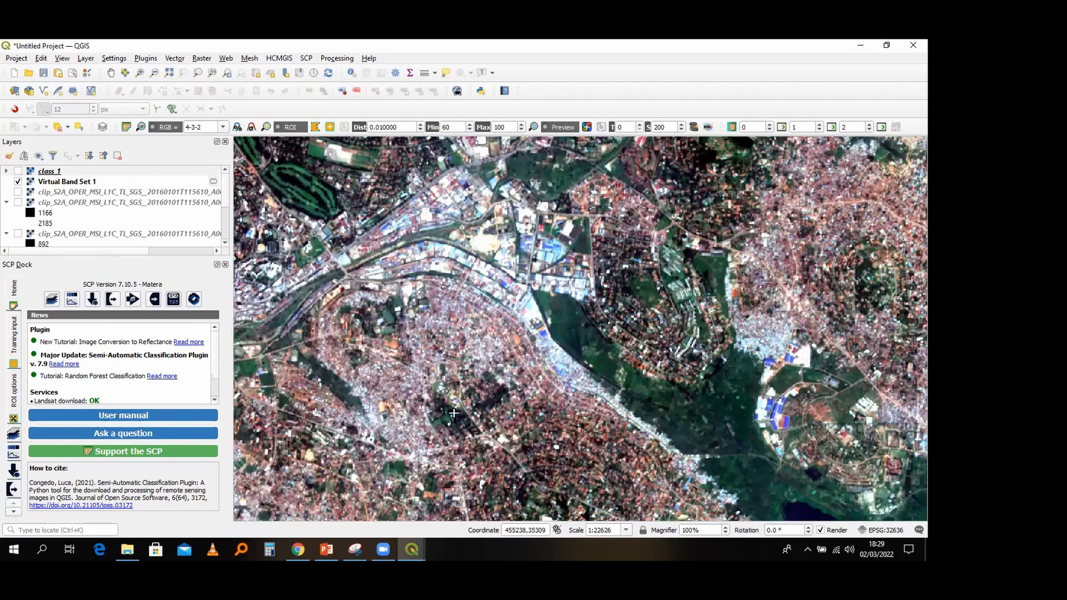
pyautogui.moveTo(316, 211); pyautogui.dragTo(405, 406)
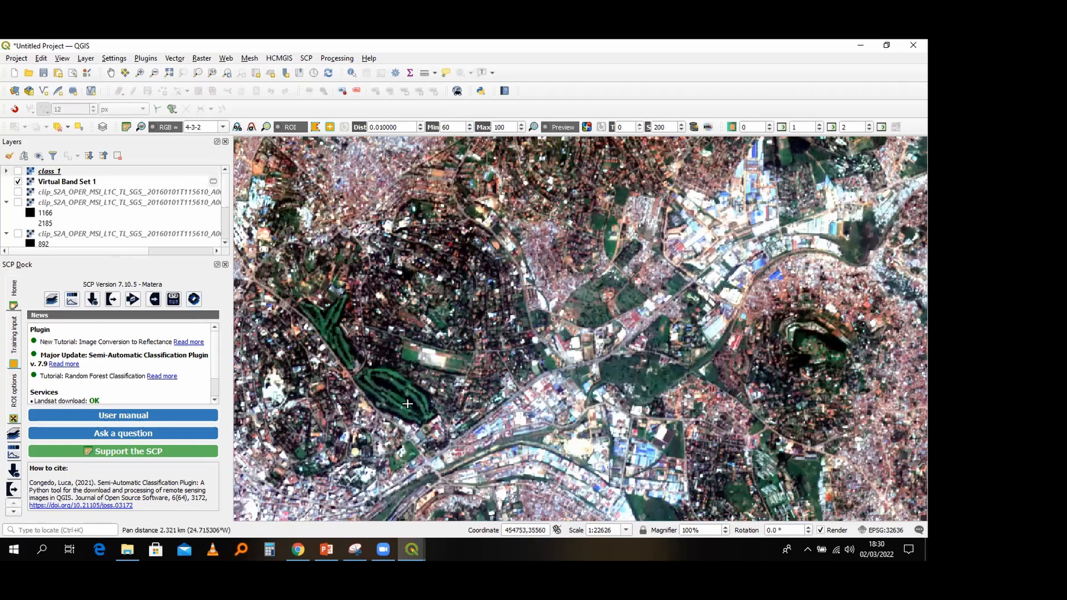
pyautogui.scroll(2, 396, 395)
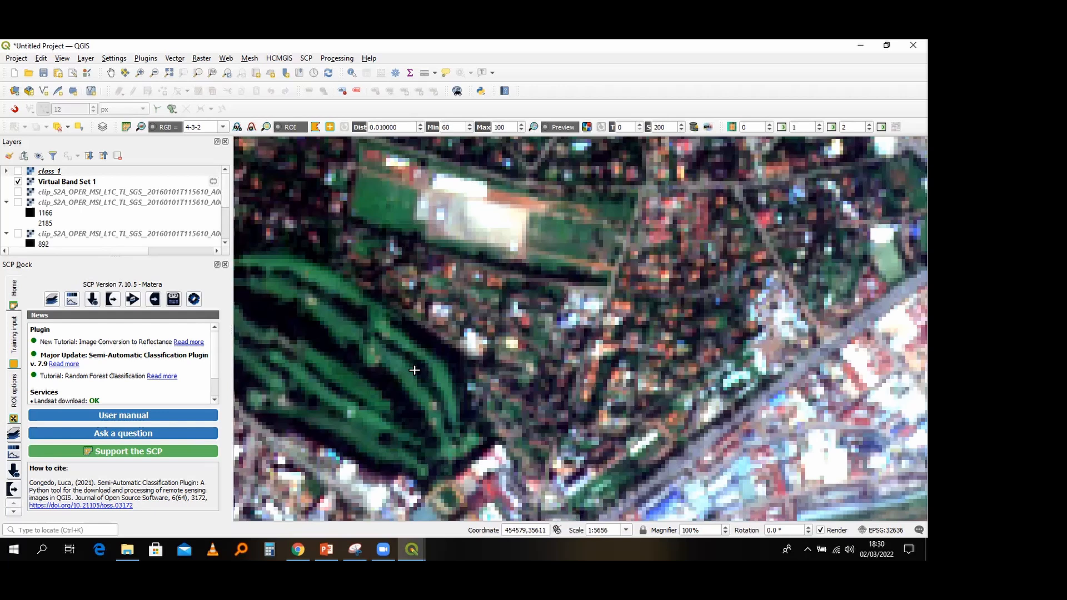
pyautogui.scroll(-1, 414, 370)
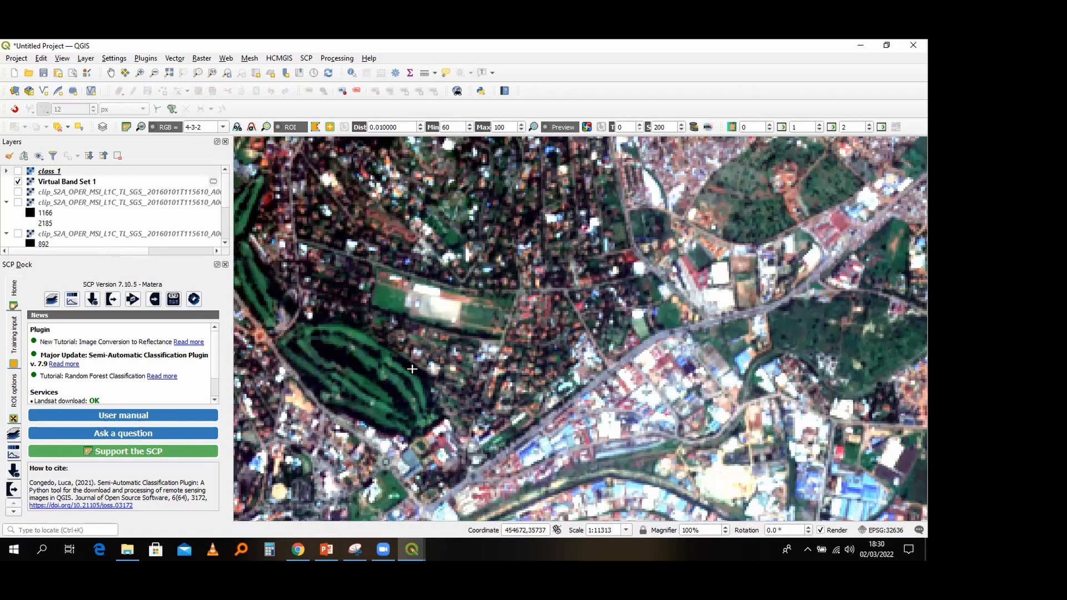
pyautogui.scroll(-1, 412, 368)
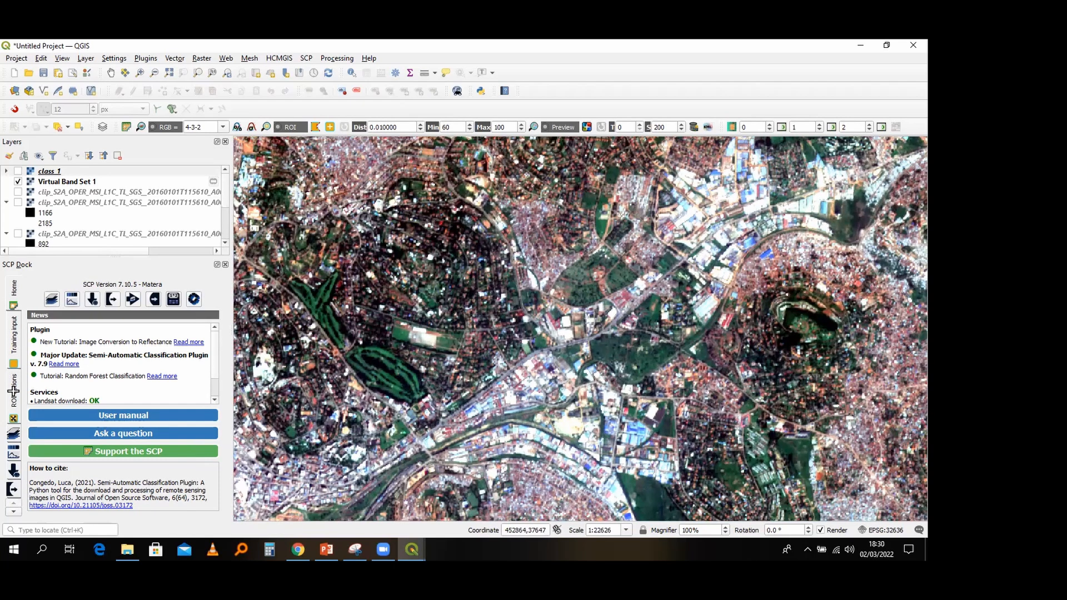
# Step: Start a new SCP training input and create a folder named train_data inside Wednesday_2_03_2022 to hold it
pyautogui.click(13, 382)
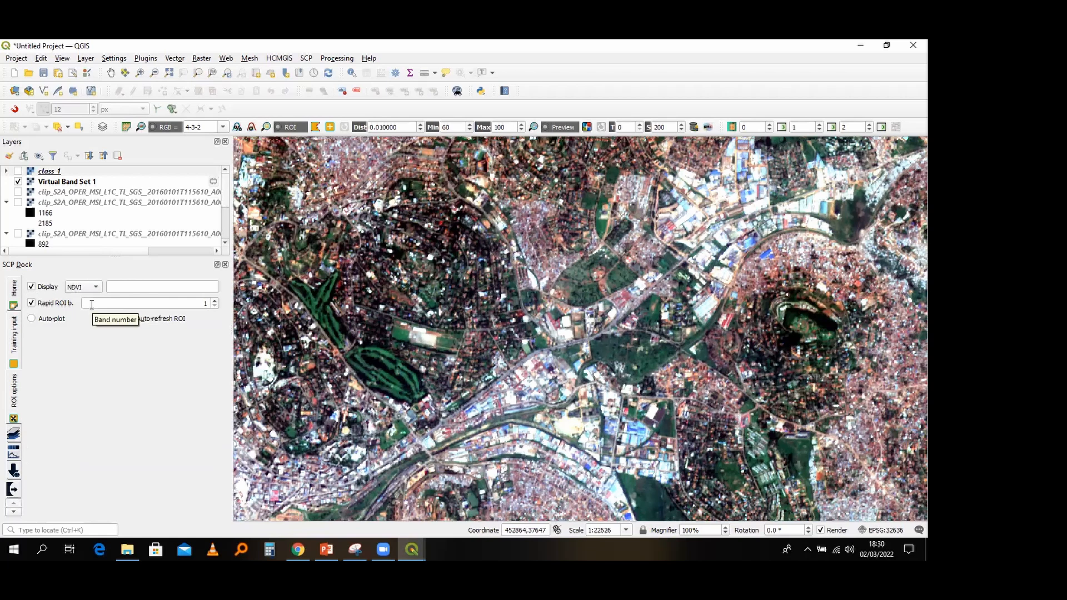
pyautogui.click(15, 336)
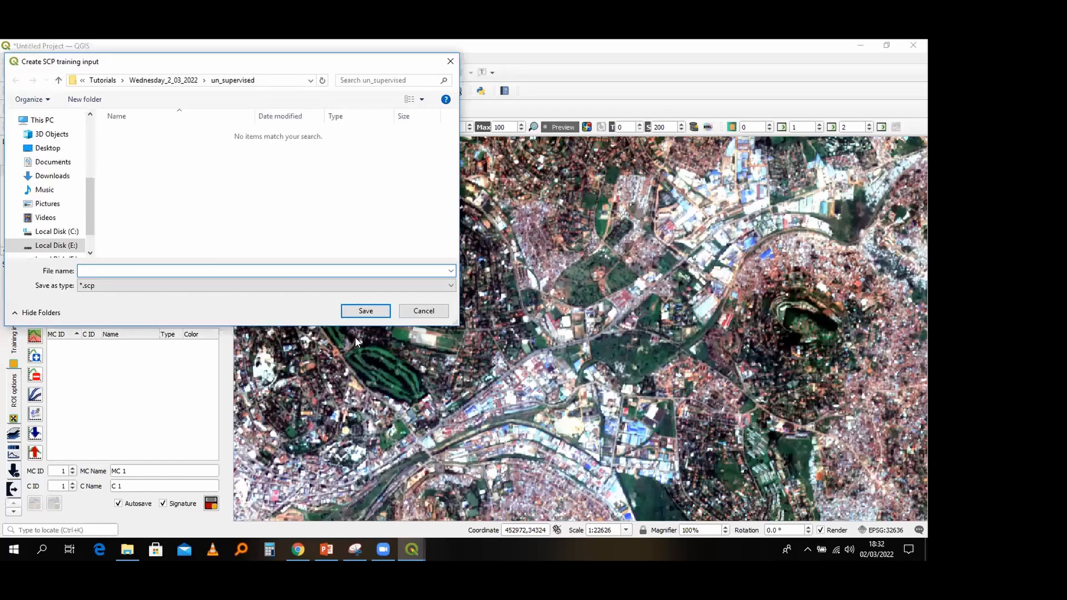
pyautogui.hotkey('alt', 'Up')
pyautogui.hotkey('ctrl', 'shift', 'n')
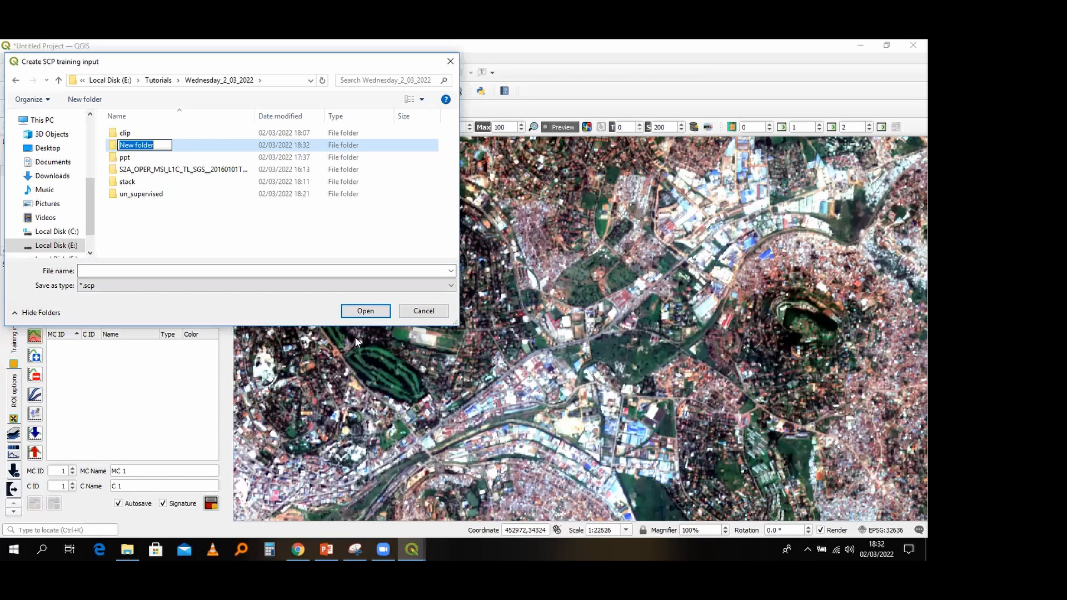
pyautogui.write('train_data')
pyautogui.press('Return')
pyautogui.press('Return')
# Step: Save the training input as train_data in the train_data folder
pyautogui.click(437, 272)
pyautogui.write('train')
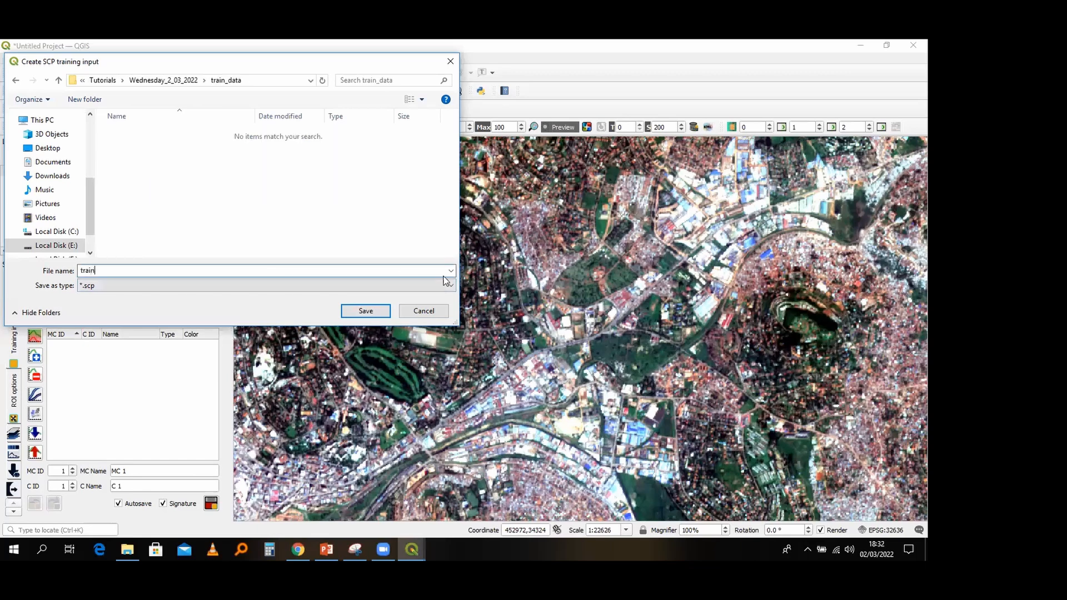
pyautogui.write('_data')
pyautogui.click(376, 316)
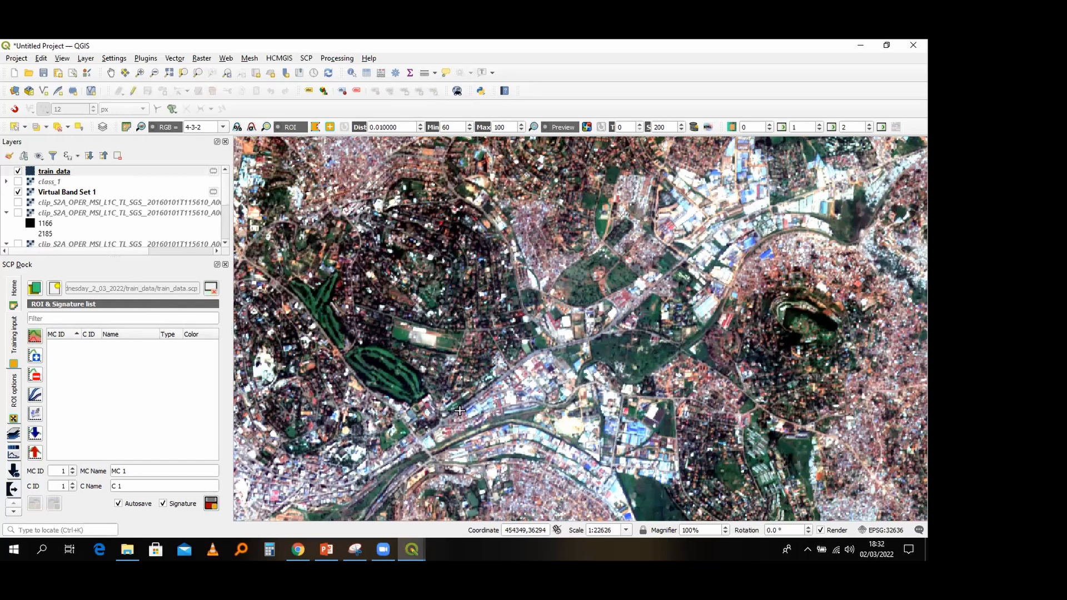
# Step: Draw an ROI polygon over the open lake water north of the small island and set its MC Name to Water
pyautogui.scroll(-4, 467, 353)
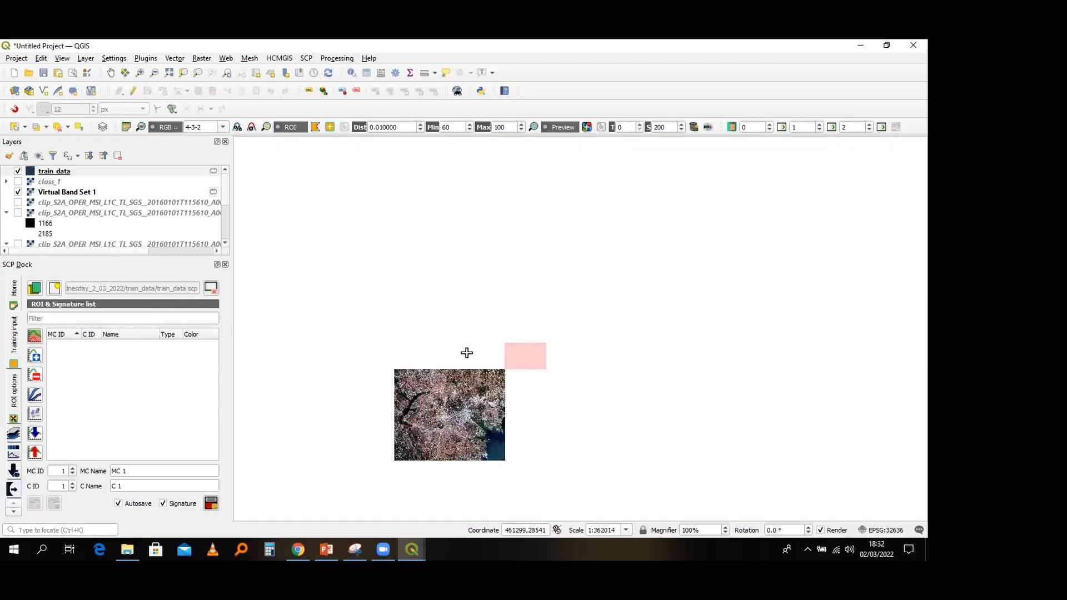
pyautogui.scroll(3, 466, 353)
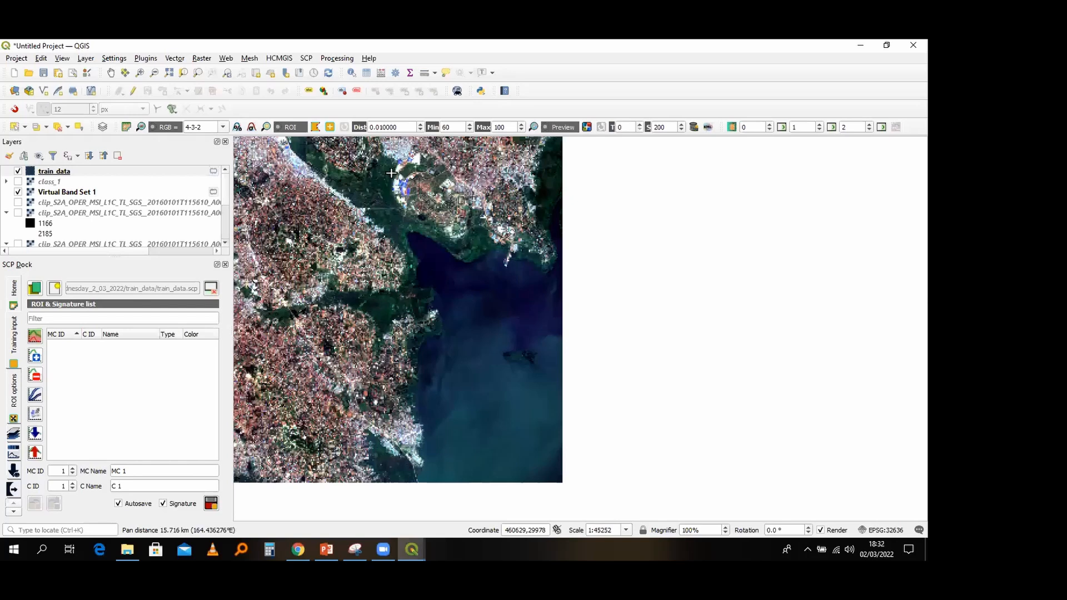
pyautogui.scroll(1, 484, 289)
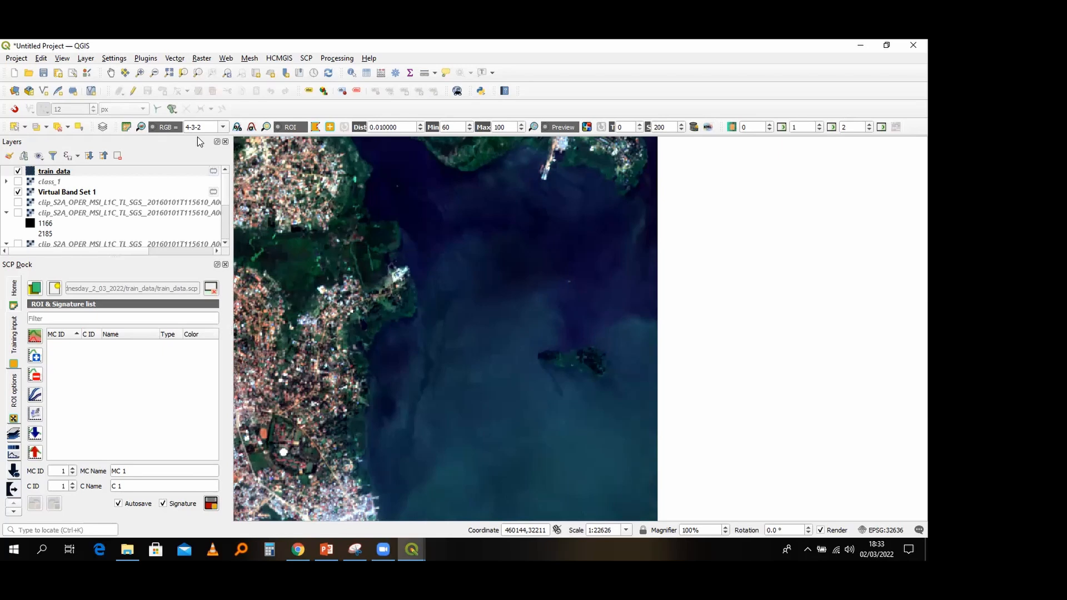
pyautogui.click(316, 128)
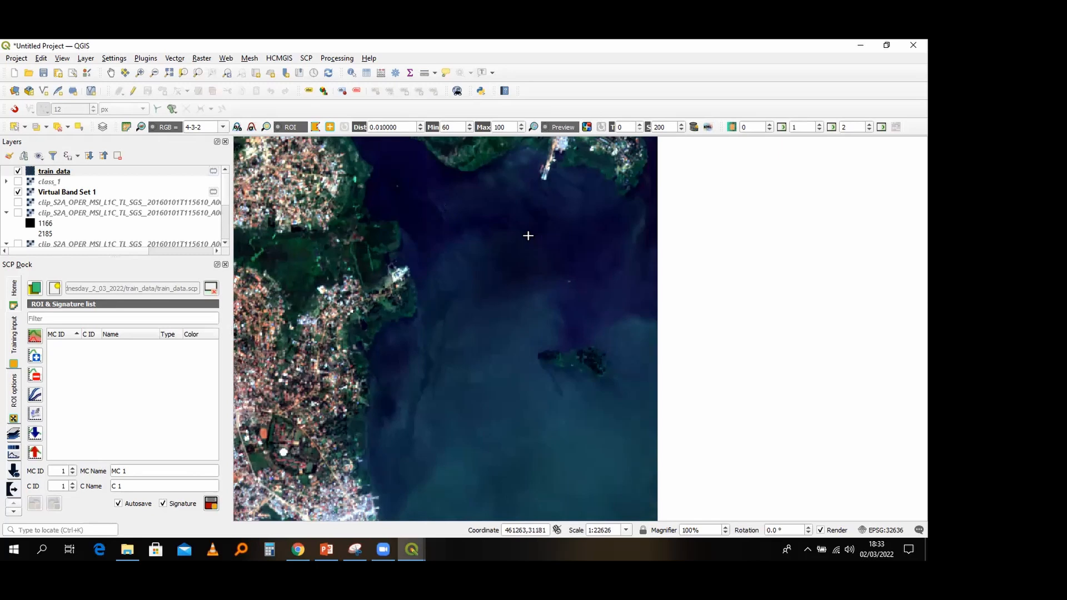
pyautogui.click(528, 236)
pyautogui.click(485, 291)
pyautogui.click(512, 324)
pyautogui.click(561, 289)
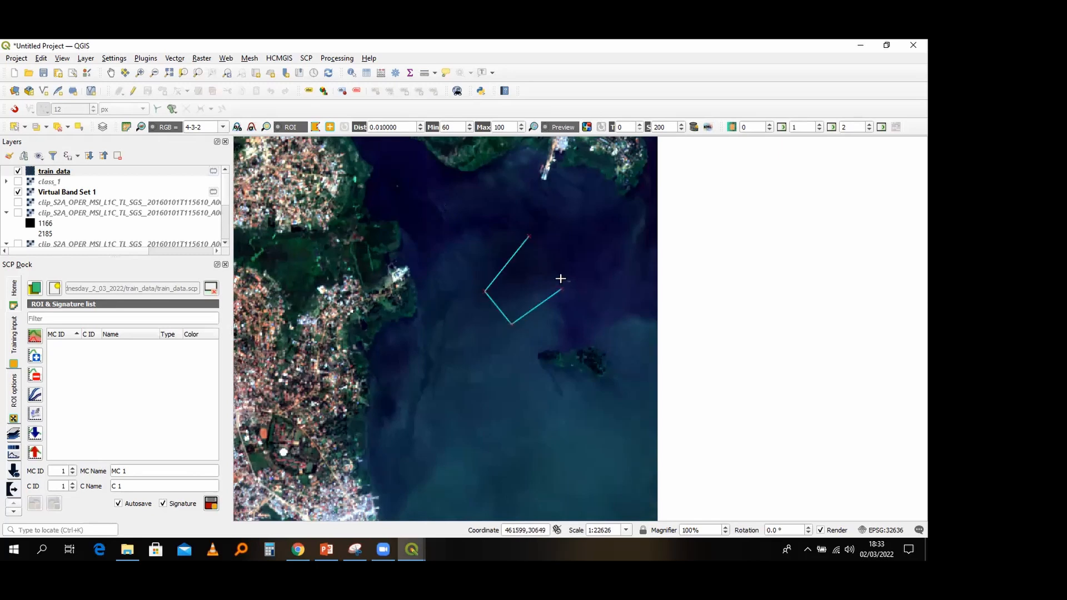
pyautogui.click(561, 261)
pyautogui.rightClick(539, 242)
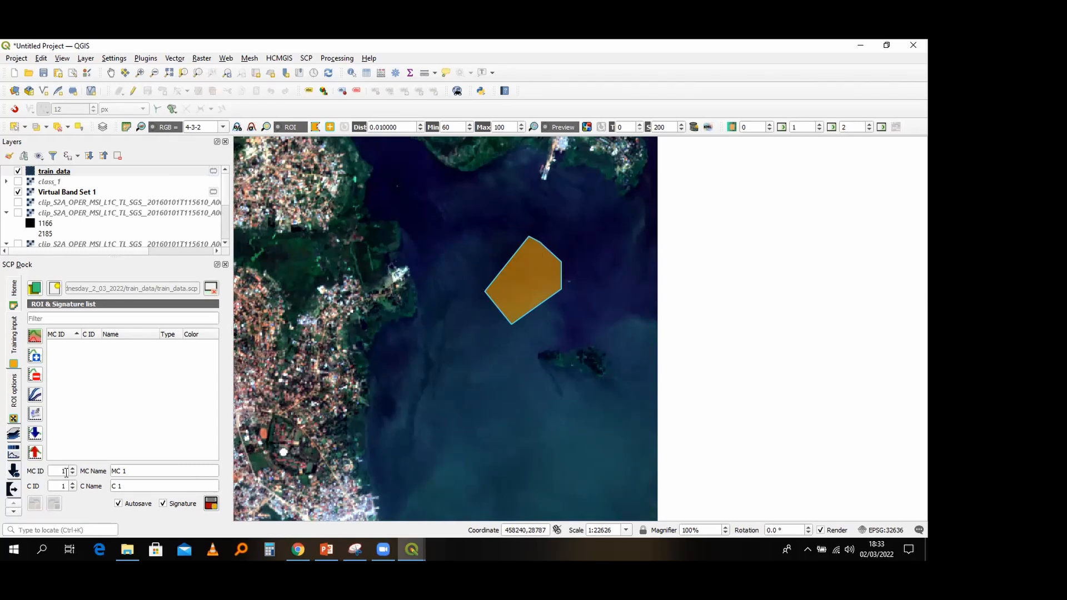
pyautogui.moveTo(136, 472); pyautogui.dragTo(114, 474)
pyautogui.write('Water')
# Step: Draw a small four-sided or five-sided ROI polygon over the dark water in the lake's northwestern inlet
pyautogui.scroll(-2, 273, 429)
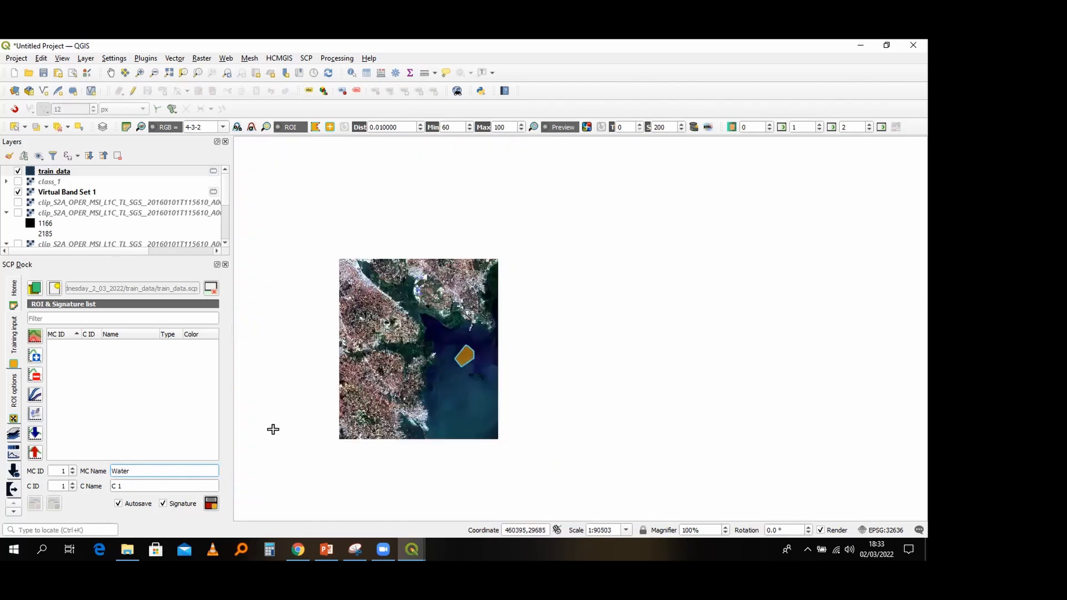
pyautogui.scroll(-2, 445, 380)
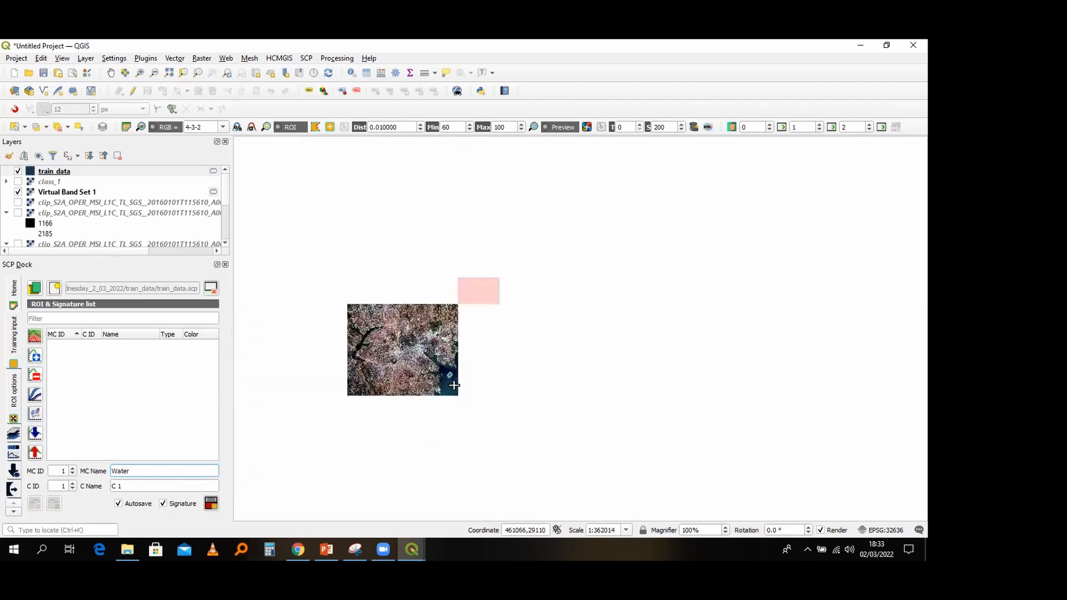
pyautogui.scroll(1, 445, 378)
pyautogui.scroll(3, 445, 379)
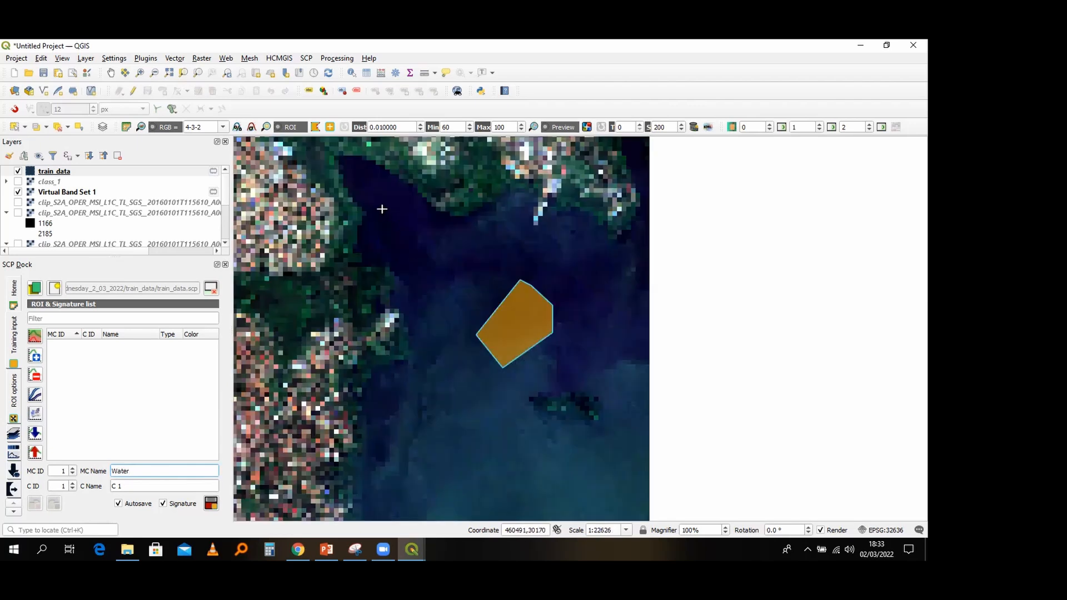
pyautogui.scroll(1, 382, 209)
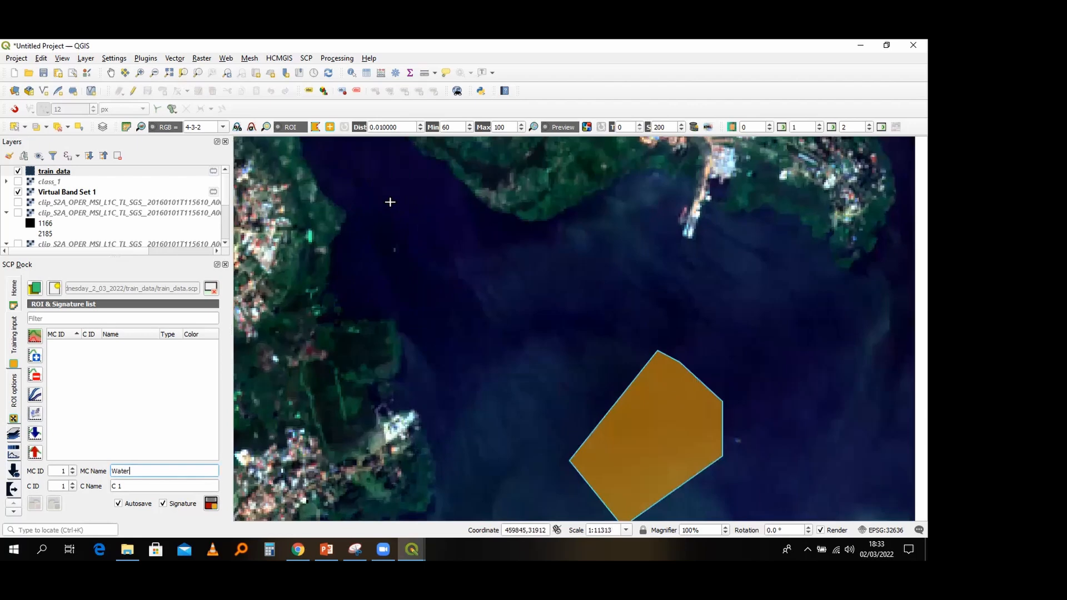
pyautogui.click(392, 201)
pyautogui.click(384, 235)
pyautogui.click(411, 248)
pyautogui.click(423, 234)
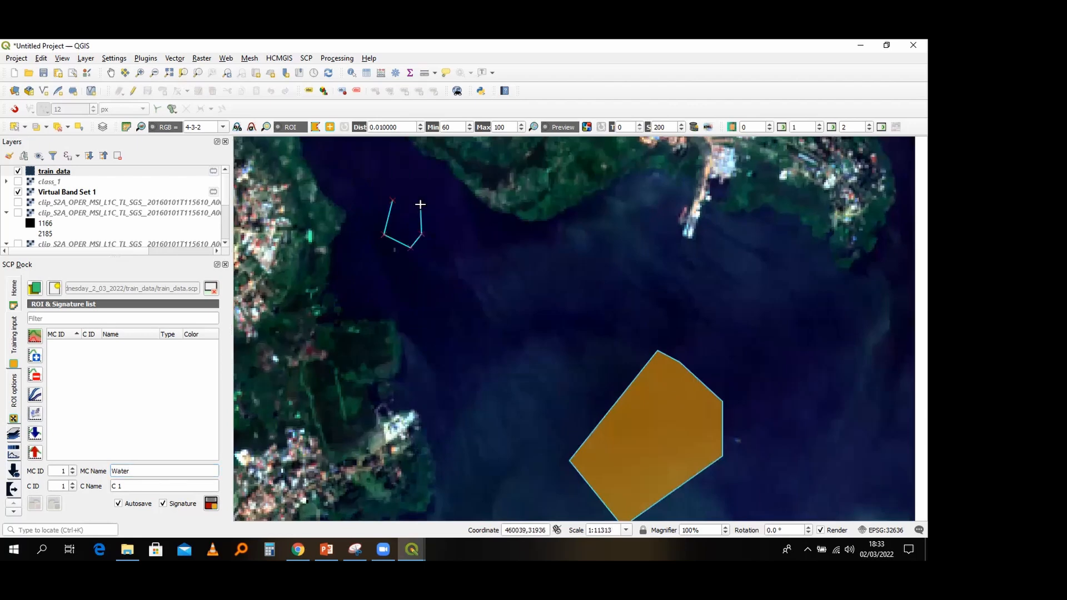
pyautogui.rightClick(420, 205)
pyautogui.click(605, 292)
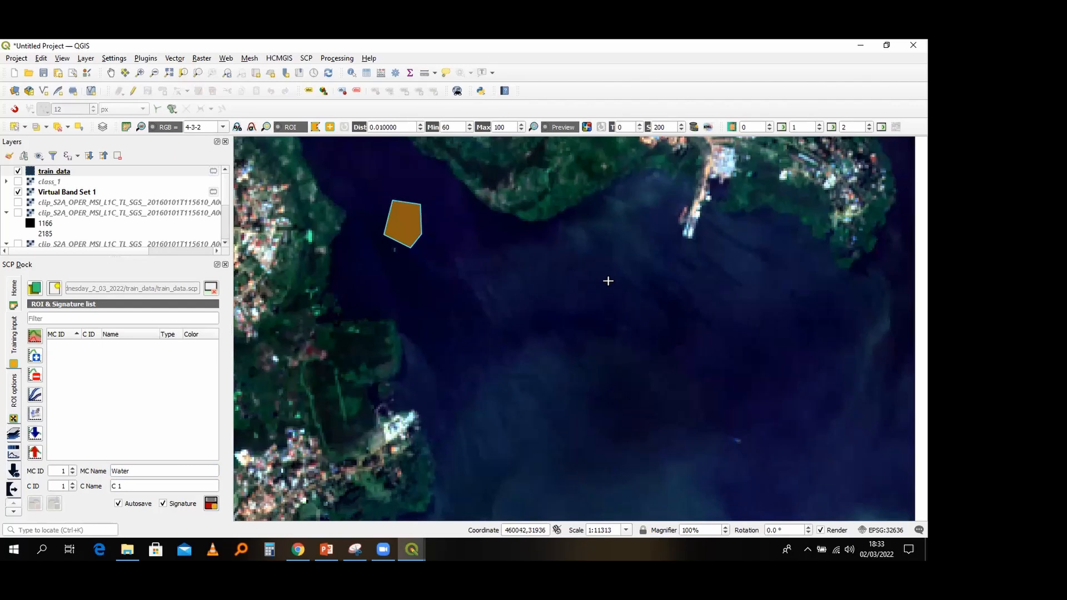
# Step: Draw a five-sided ROI polygon over the open water southwest of the pier and save the Water ROIs to the training input
pyautogui.click(629, 283)
pyautogui.click(641, 293)
pyautogui.click(643, 315)
pyautogui.click(614, 317)
pyautogui.rightClick(607, 298)
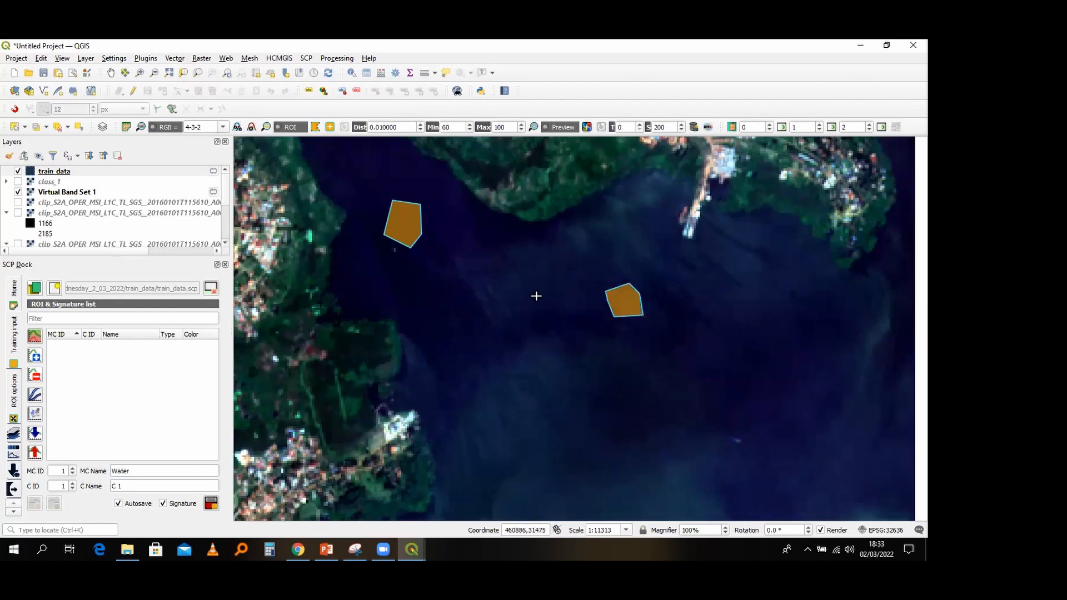
pyautogui.scroll(-1, 536, 300)
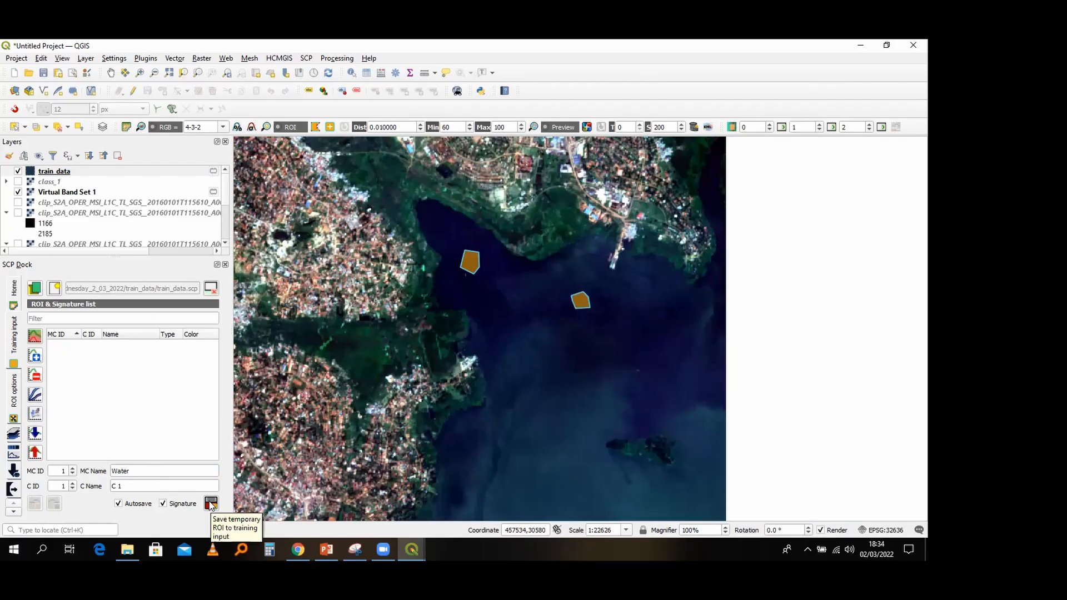
pyautogui.click(210, 503)
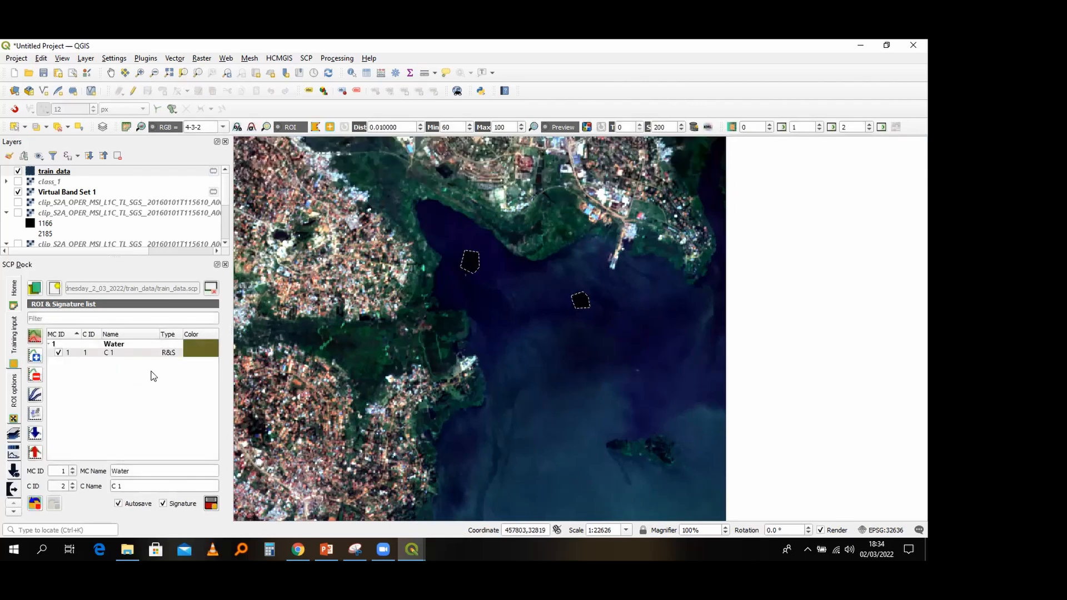
# Step: Set the colour of the Water macroclass to bright blue
pyautogui.click(202, 346)
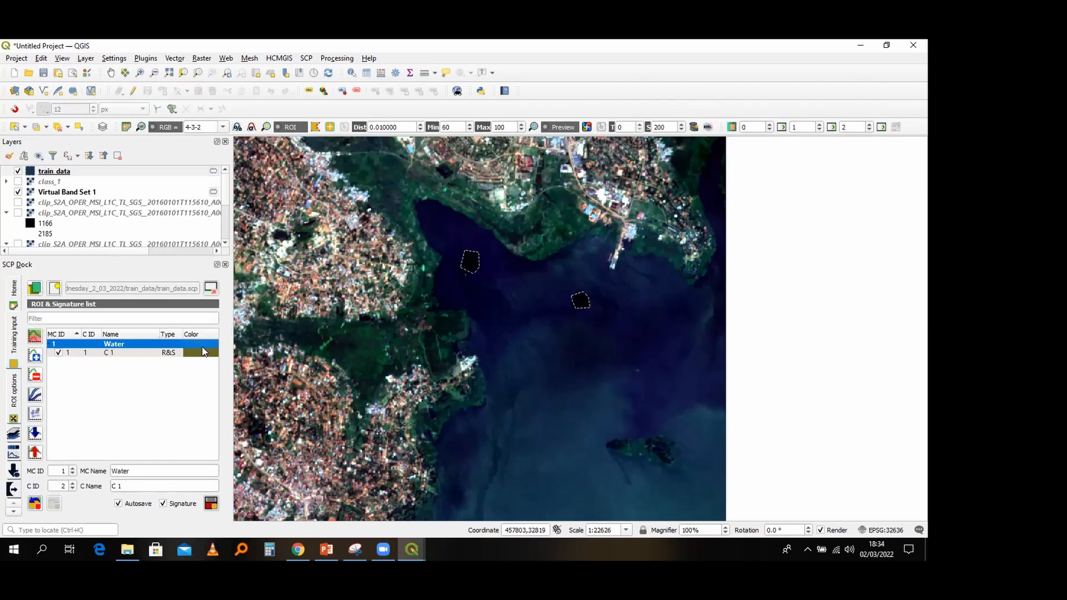
pyautogui.click(201, 353)
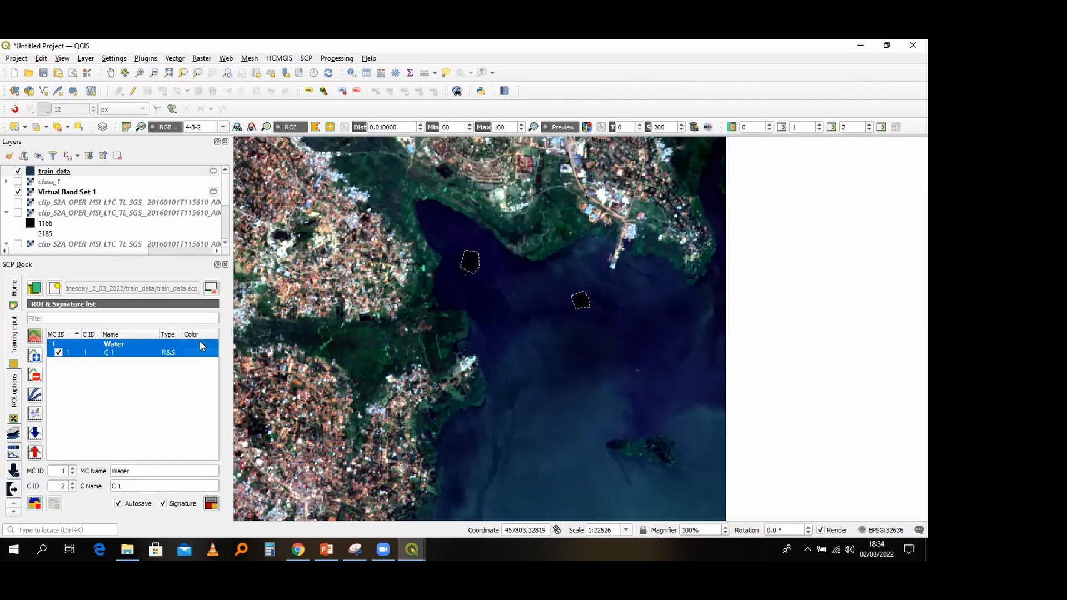
pyautogui.click(199, 341)
pyautogui.click(198, 345)
pyautogui.click(201, 341)
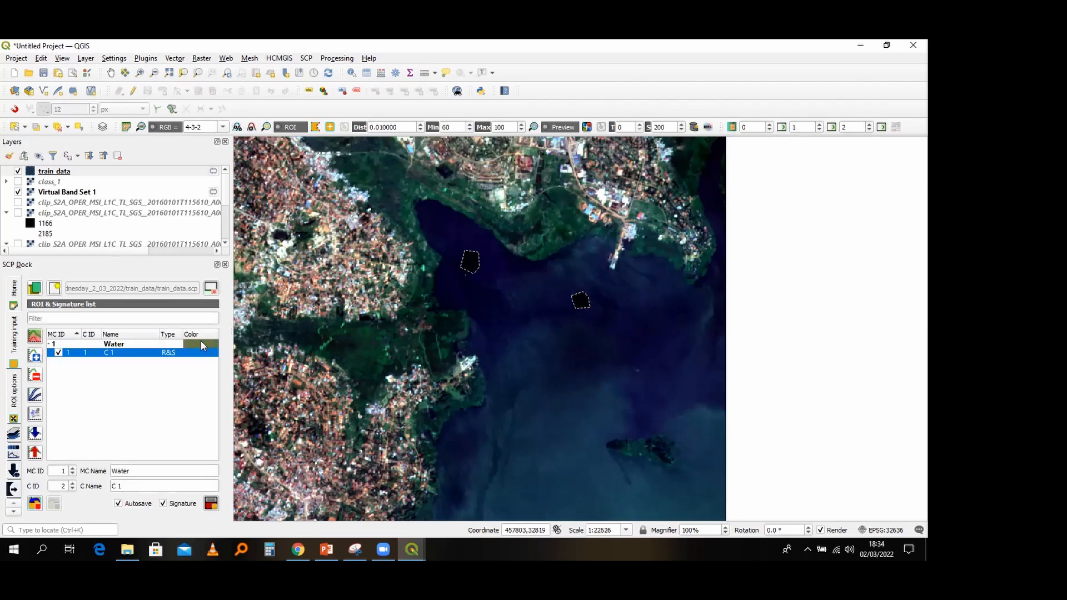
pyautogui.click(202, 342)
pyautogui.click(202, 342)
pyautogui.rightClick(202, 342)
pyautogui.click(189, 343)
pyautogui.doubleClick(189, 343)
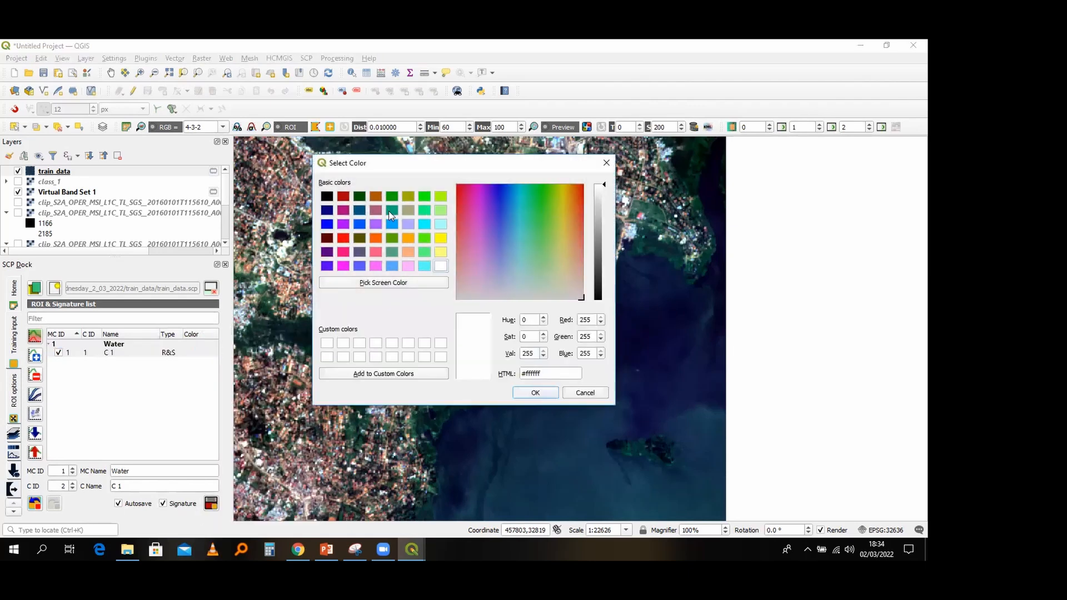
pyautogui.click(358, 224)
pyautogui.click(534, 394)
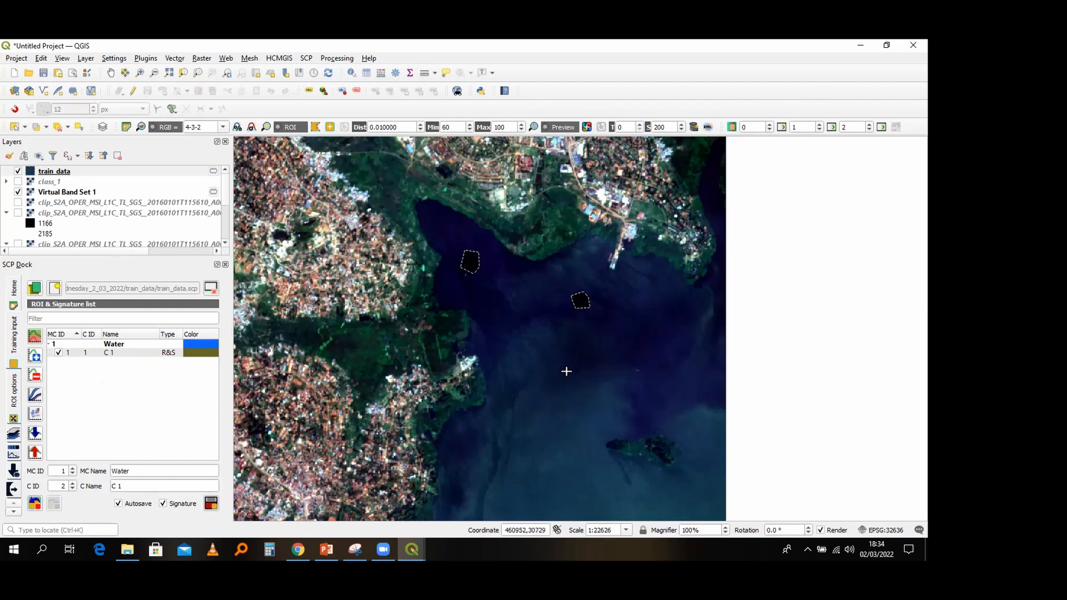
# Step: Set MC ID to 2, MC Name to buildings and C Name to houses for the next ROI
pyautogui.scroll(-1, 566, 371)
pyautogui.scroll(-1, 566, 371)
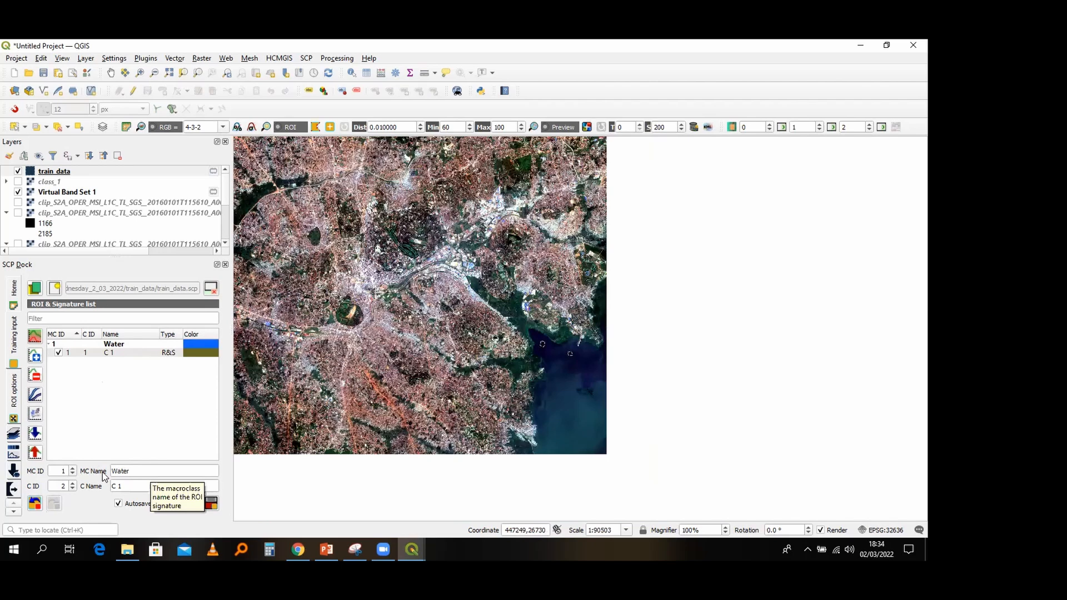
pyautogui.click(59, 474)
pyautogui.press('Up')
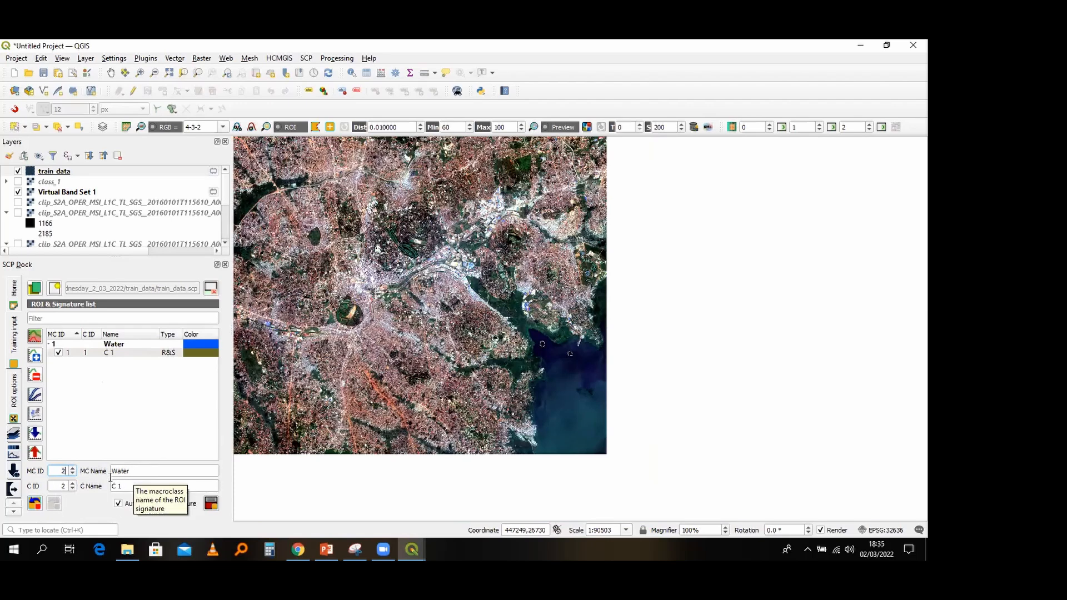
pyautogui.doubleClick(114, 473)
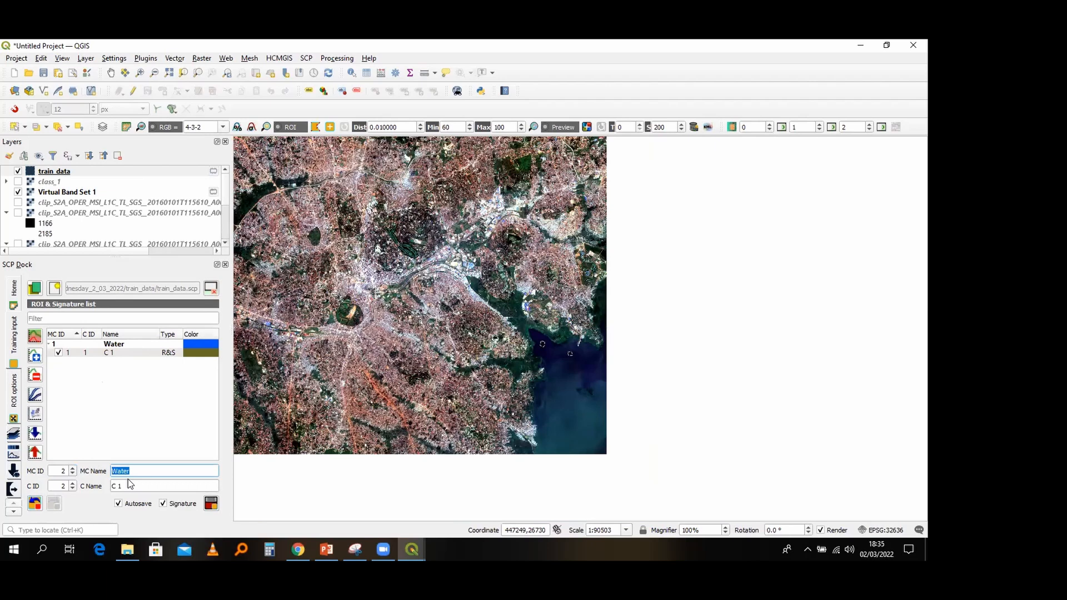
pyautogui.write('buildings')
pyautogui.moveTo(142, 475); pyautogui.dragTo(111, 487)
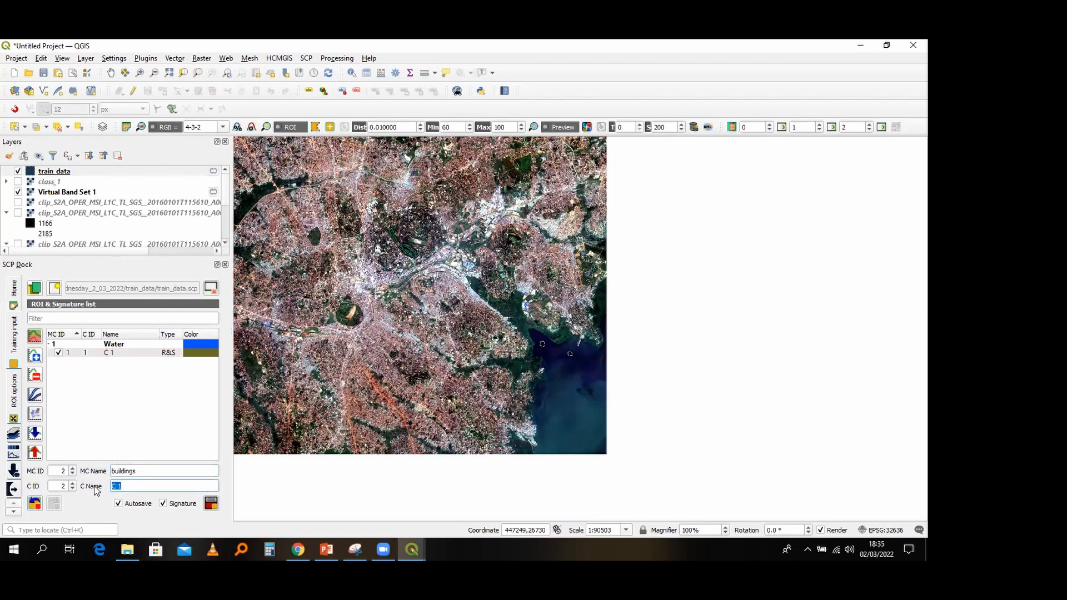
pyautogui.write('buildings')
pyautogui.hotkey('ctrl', 'a')
pyautogui.write('houses')
# Step: Draw a small four-sided ROI polygon over the dense settlement, just above the west end of the light-coloured road
pyautogui.scroll(2, 532, 301)
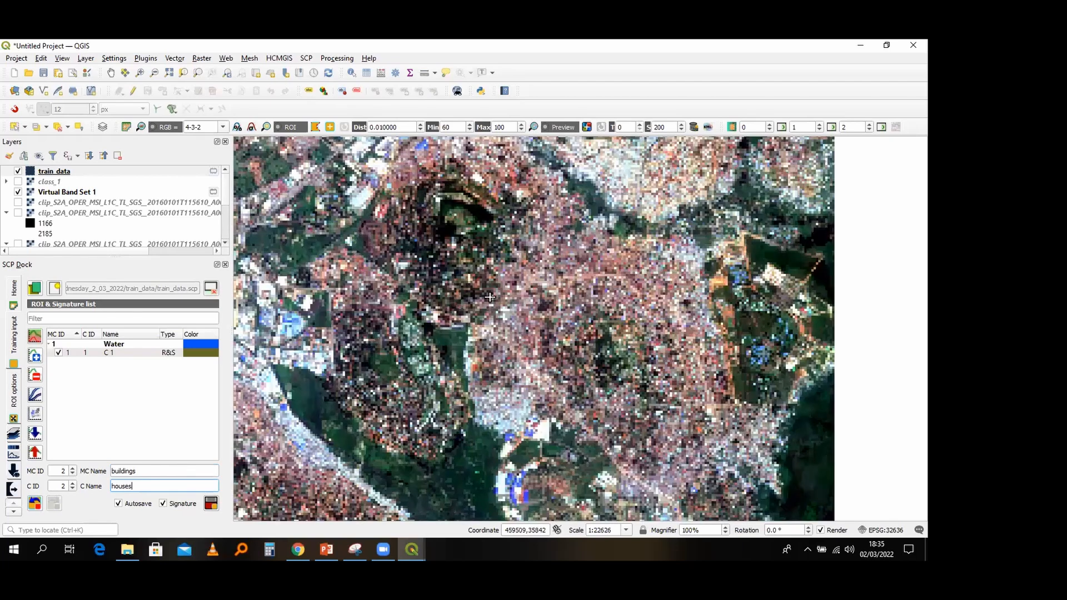
pyautogui.scroll(1, 489, 298)
pyautogui.scroll(2, 489, 298)
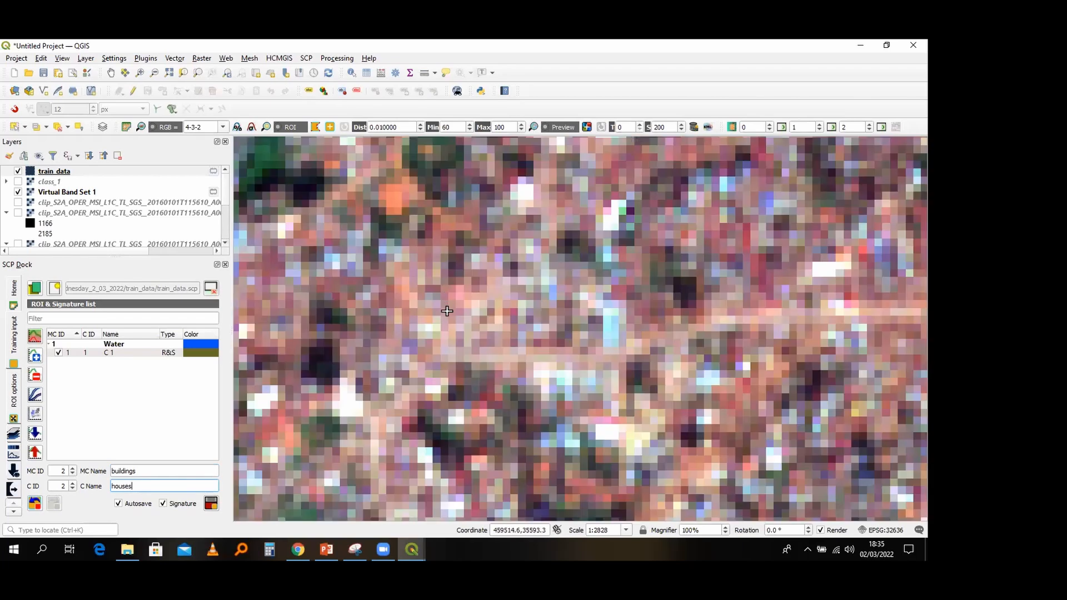
pyautogui.click(445, 330)
pyautogui.click(447, 348)
pyautogui.click(478, 345)
pyautogui.click(508, 343)
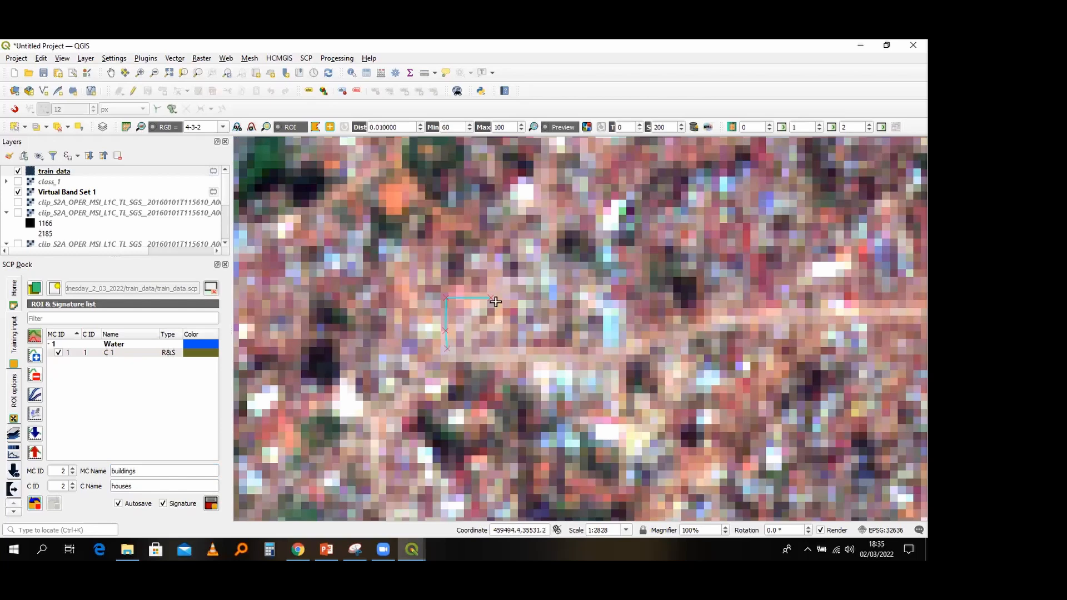
pyautogui.rightClick(495, 302)
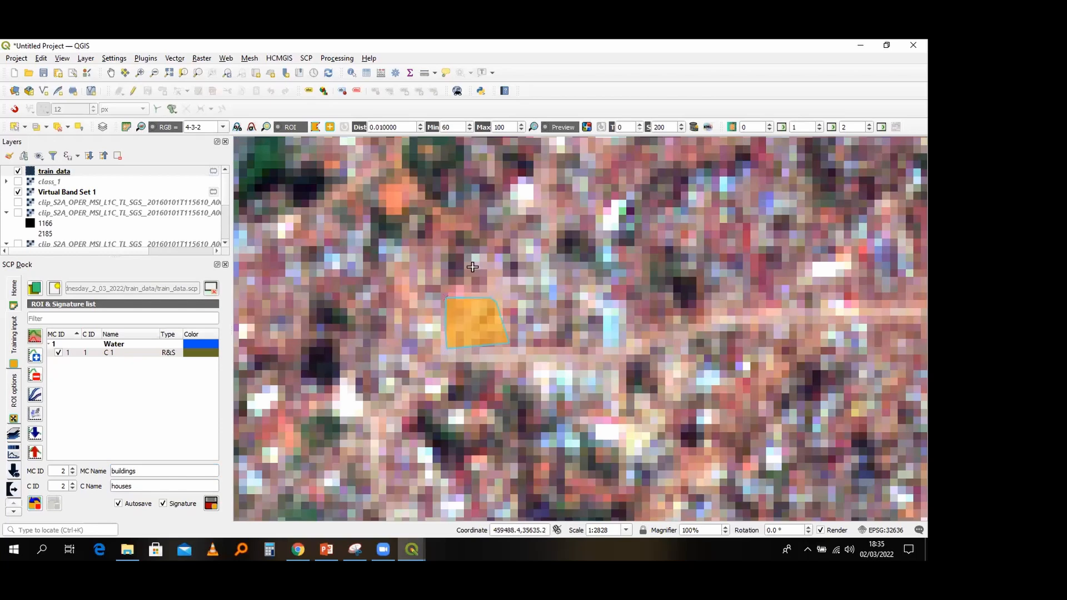
# Step: Draw another small ROI polygon over the houses farther east beside the road bend and save the buildings ROIs to the training input
pyautogui.scroll(-4, 492, 266)
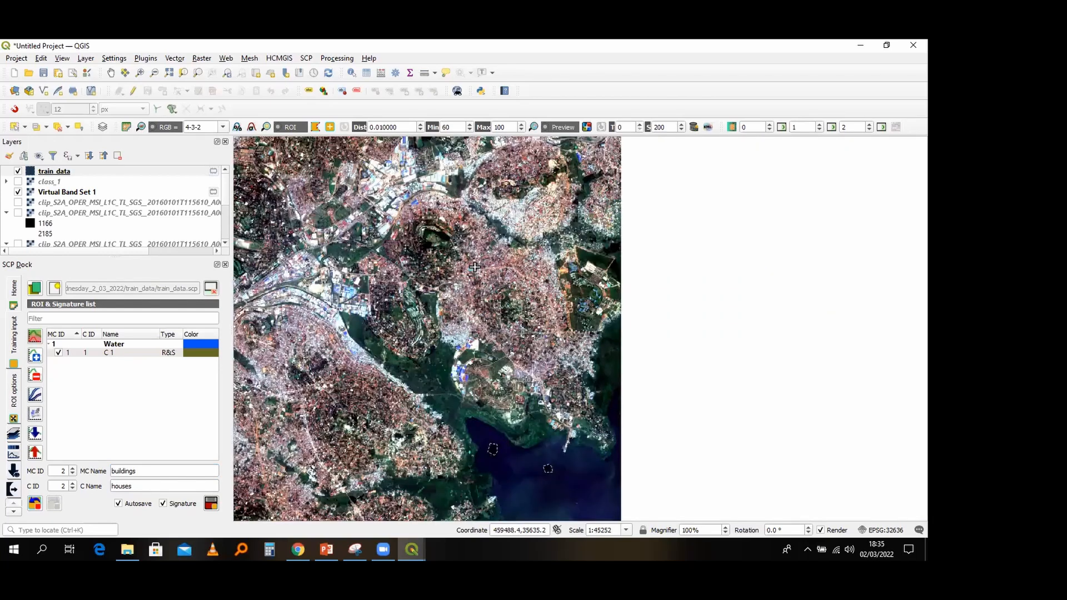
pyautogui.scroll(2, 462, 281)
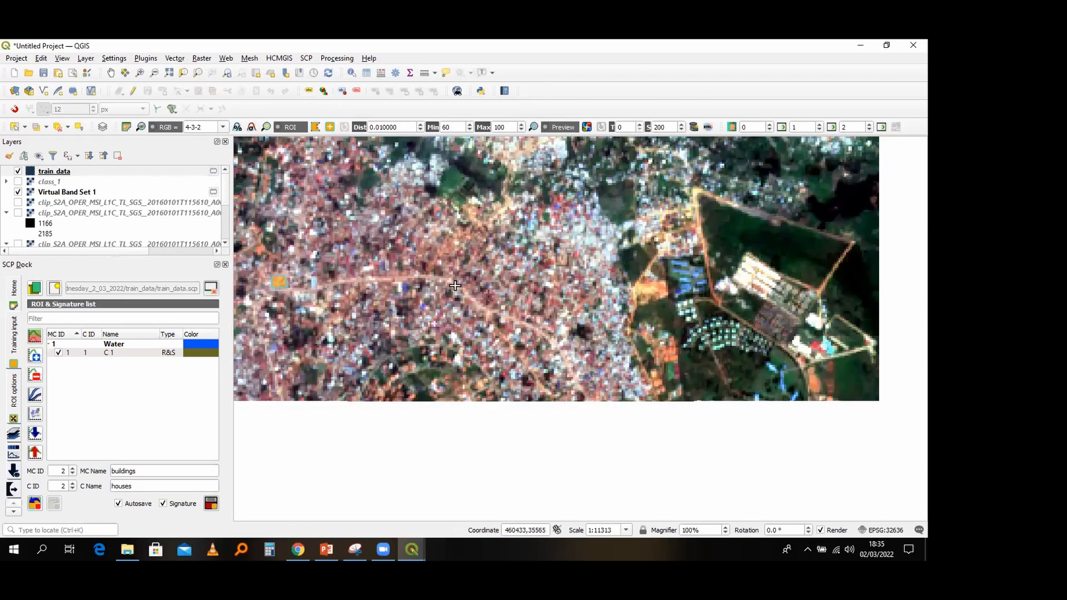
pyautogui.scroll(1, 458, 306)
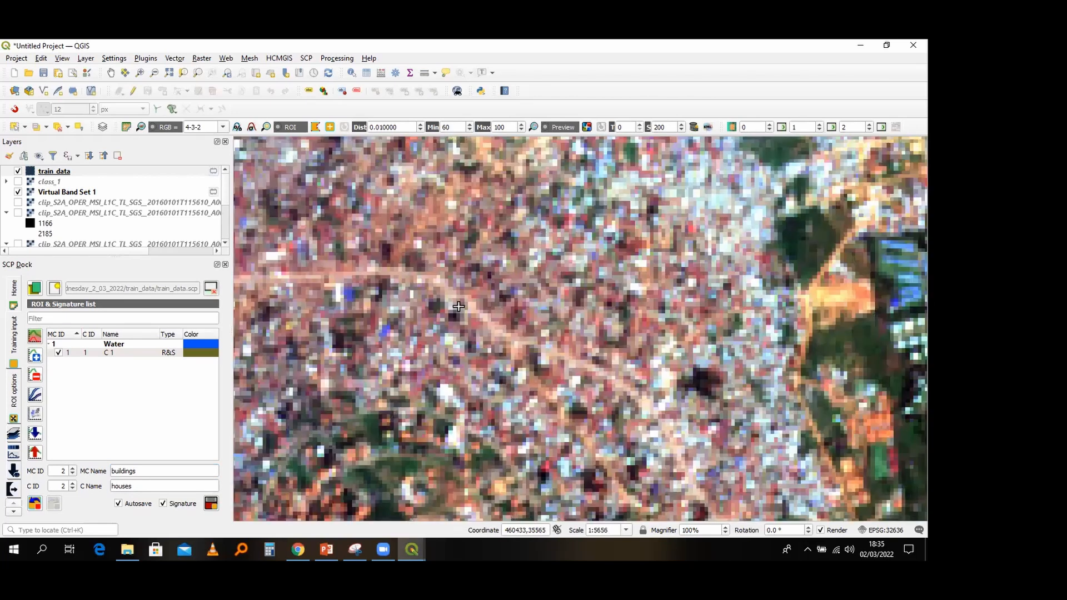
pyautogui.click(458, 306)
pyautogui.scroll(-1, 490, 278)
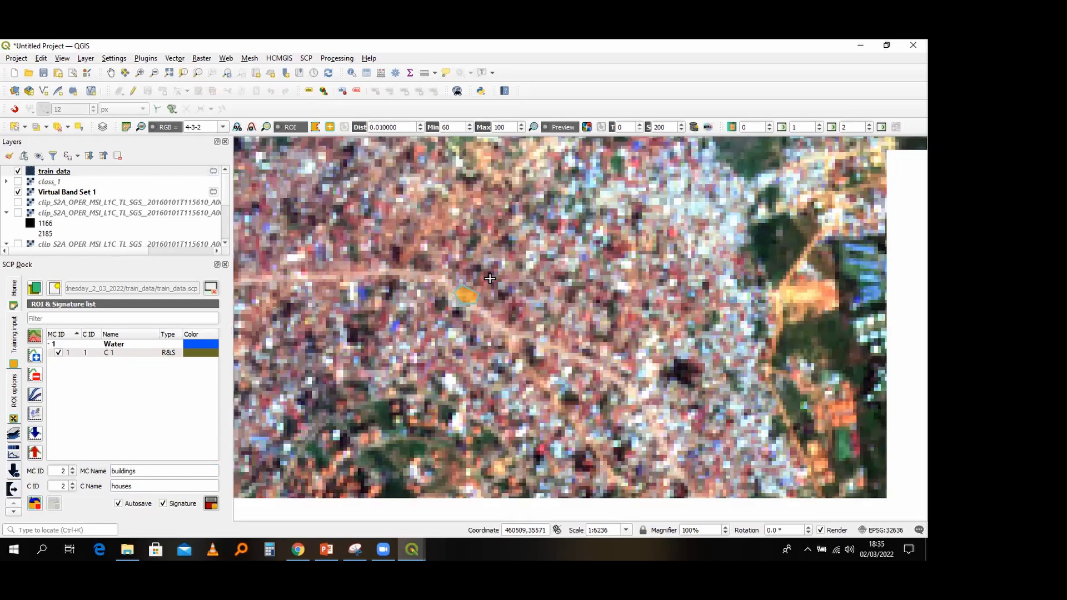
pyautogui.scroll(-1, 489, 278)
pyautogui.scroll(-12, 490, 279)
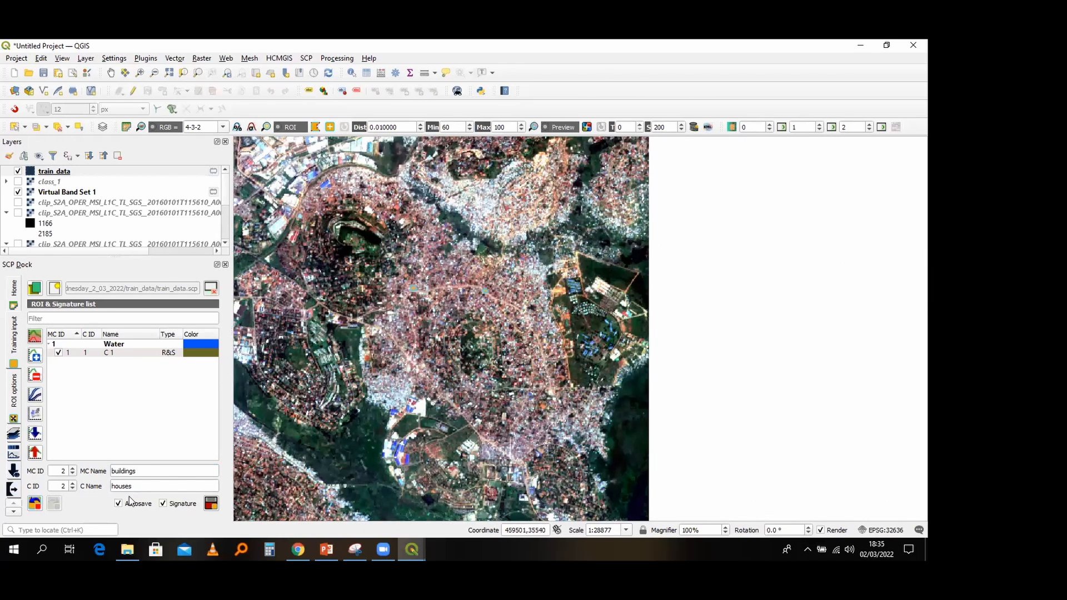
pyautogui.click(210, 504)
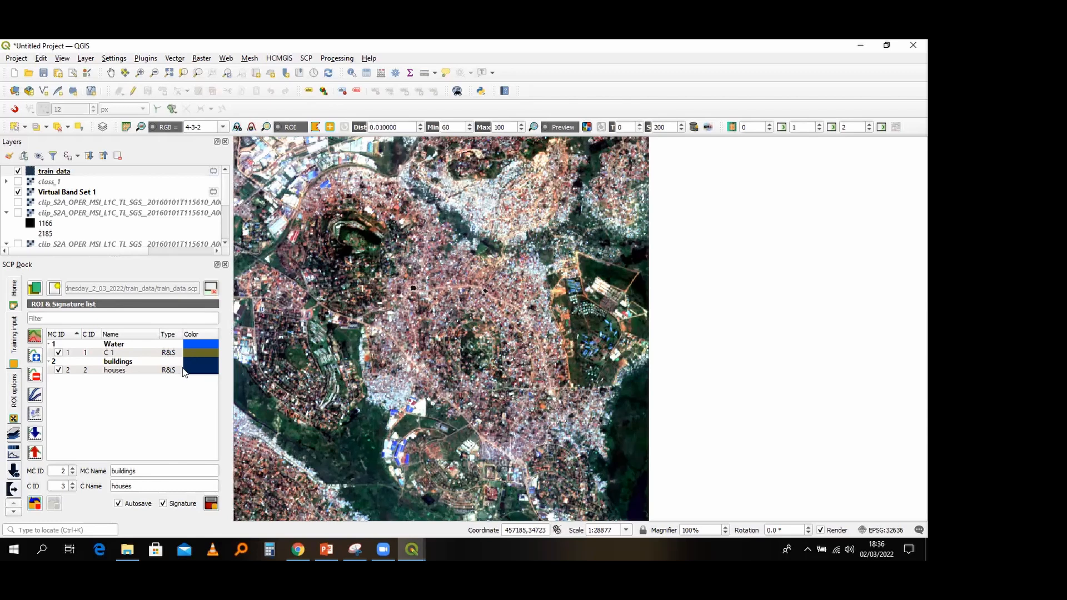
# Step: Set the colour of the buildings macroclass to pinkish red
pyautogui.click(196, 362)
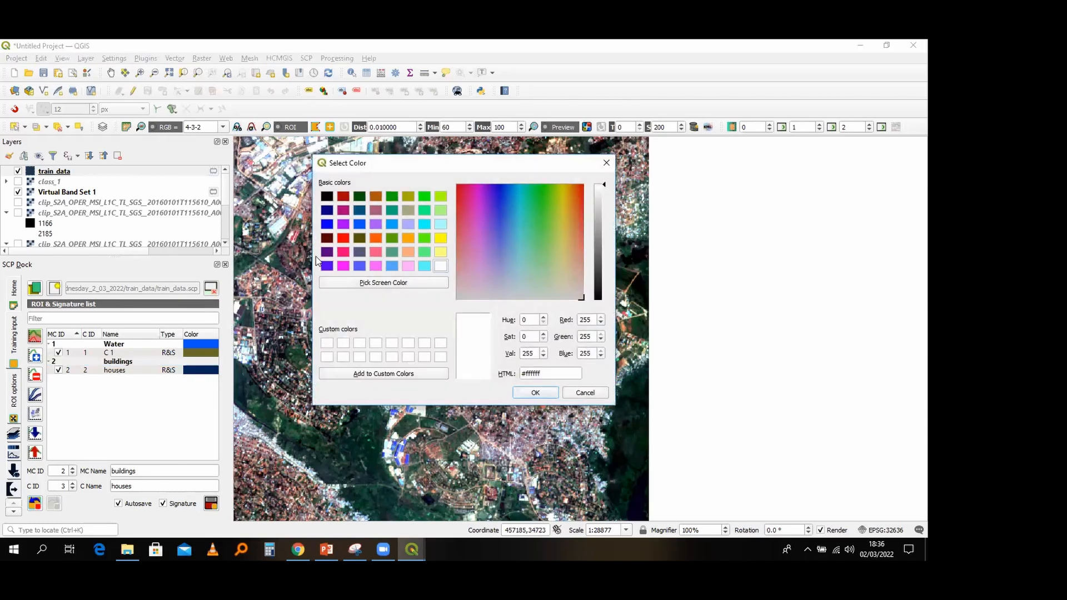
pyautogui.click(372, 240)
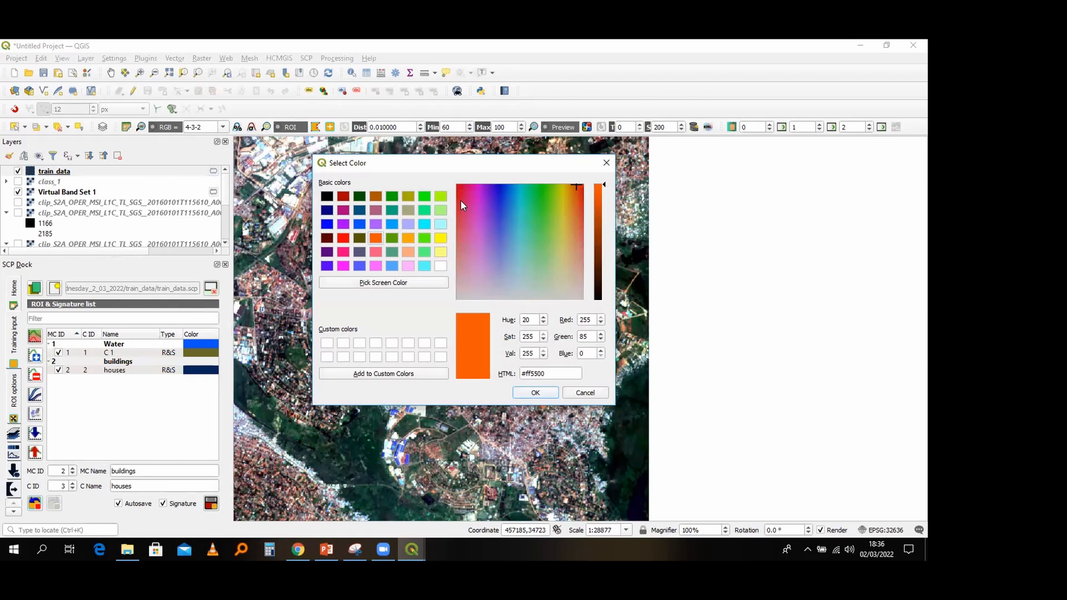
pyautogui.click(460, 221)
pyautogui.click(529, 390)
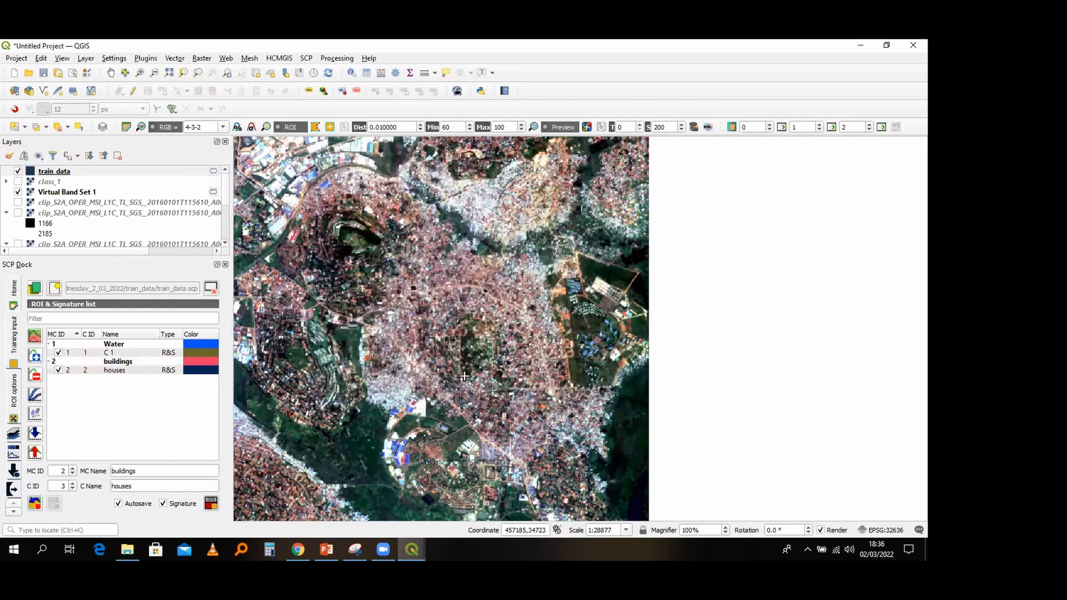
# Step: Delete the buildings macroclass with its houses signature from the ROI & Signature list
pyautogui.scroll(-2, 416, 353)
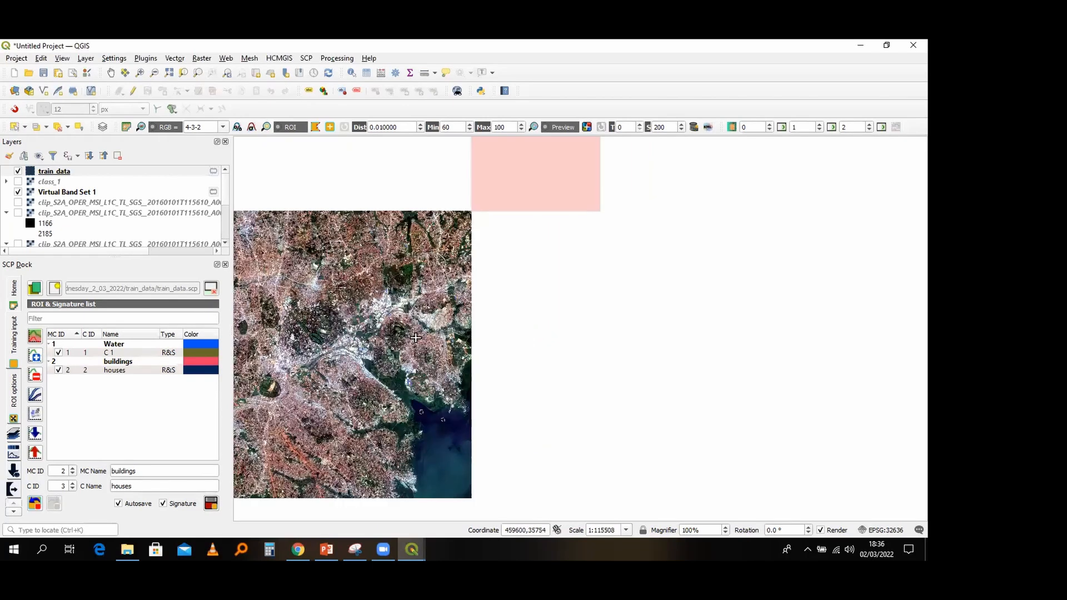
pyautogui.click(113, 364)
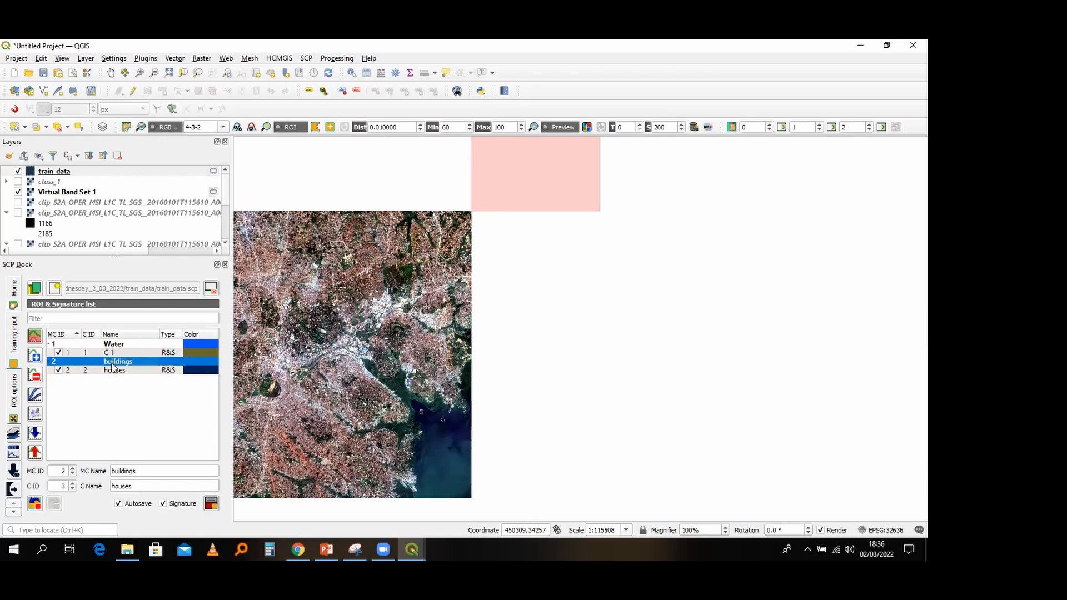
pyautogui.click(35, 377)
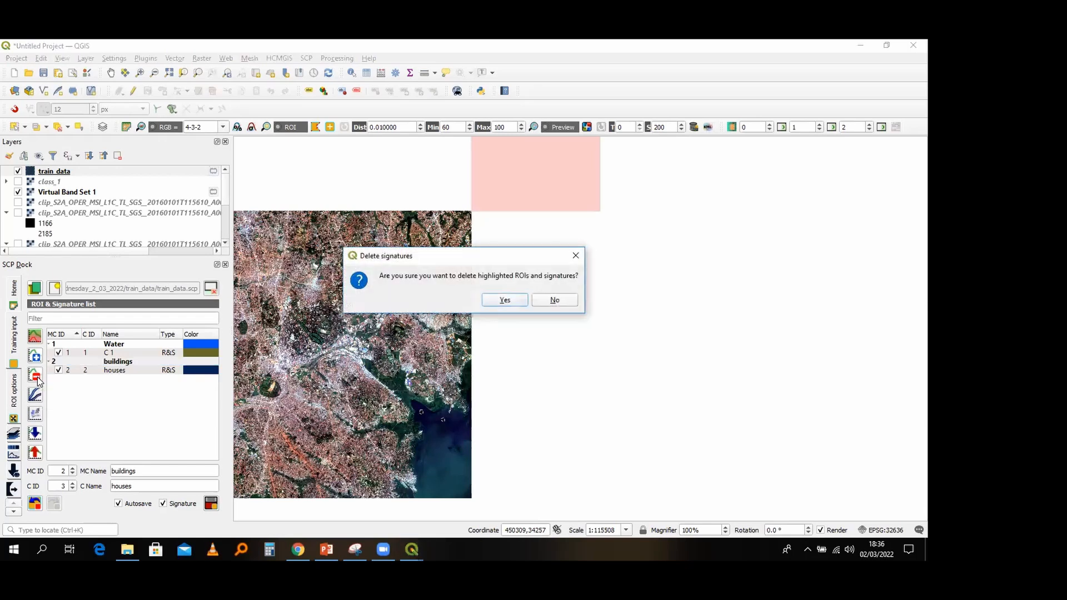
pyautogui.click(504, 300)
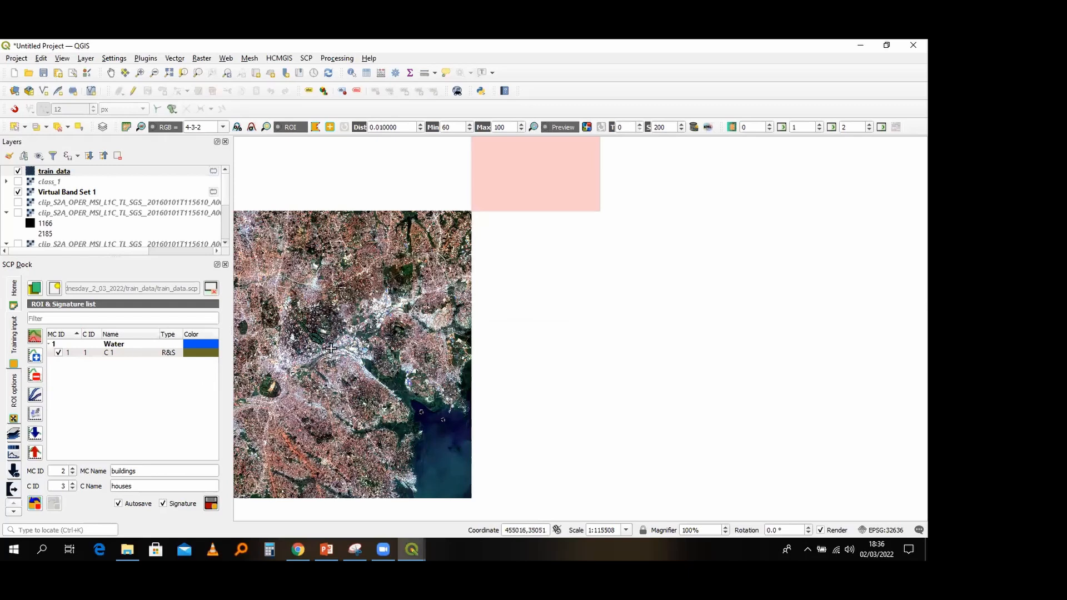
# Step: Draw a small four-sided ROI over the houses just east of the northern dark green valley and save it to the training input as buildings
pyautogui.scroll(1, 412, 278)
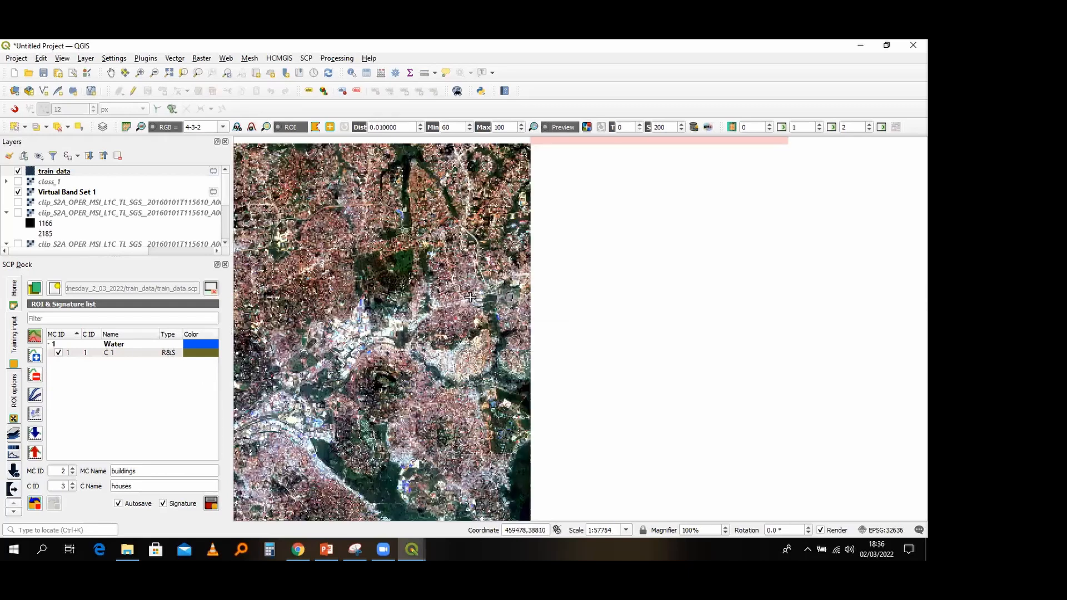
pyautogui.scroll(1, 470, 297)
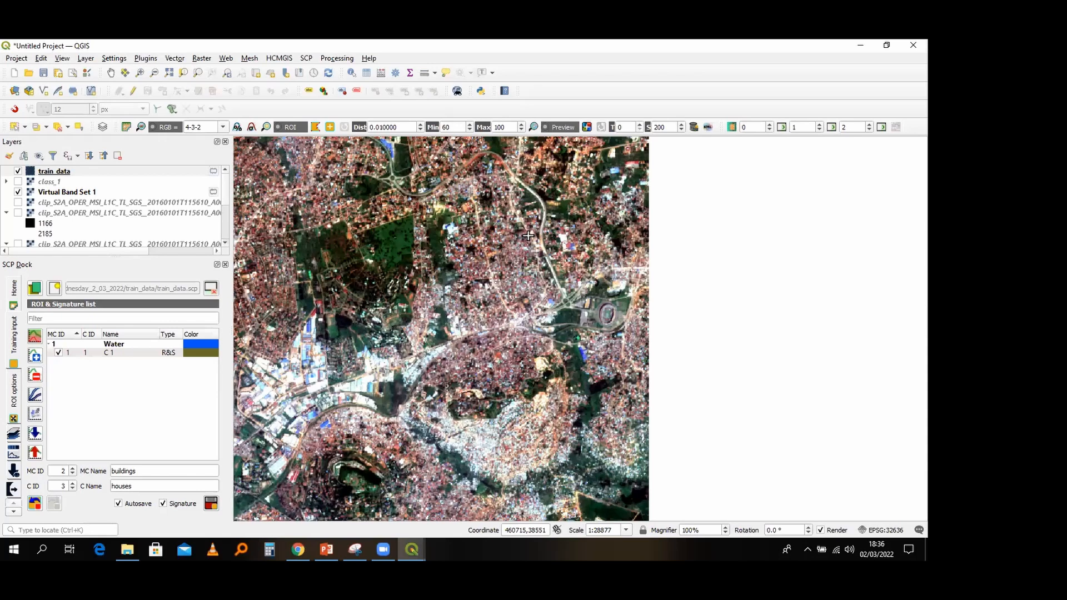
pyautogui.scroll(-1, 528, 235)
pyautogui.scroll(1, 538, 219)
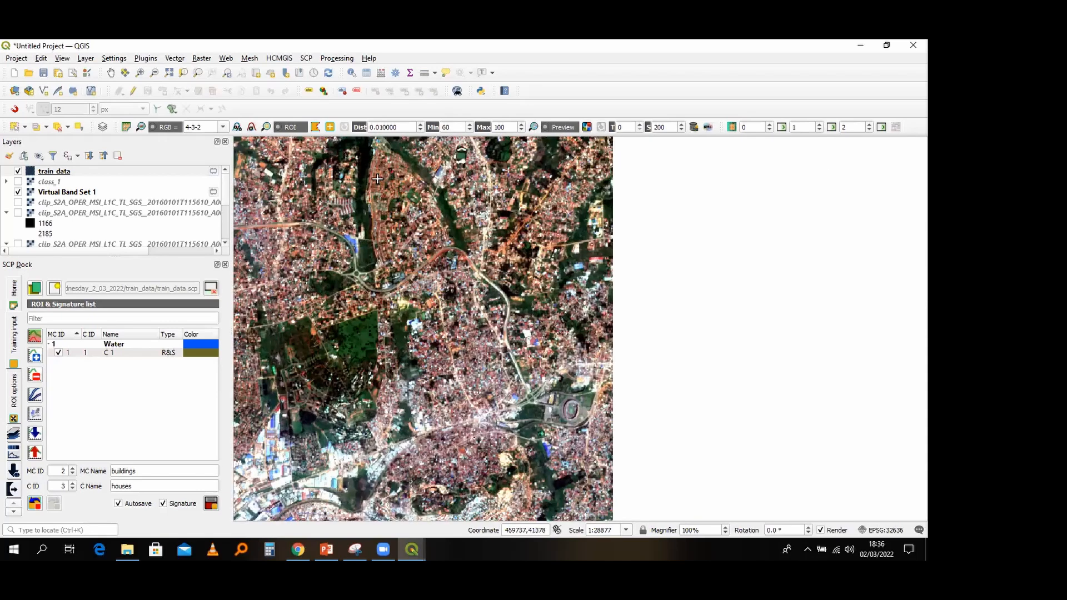
pyautogui.scroll(2, 364, 189)
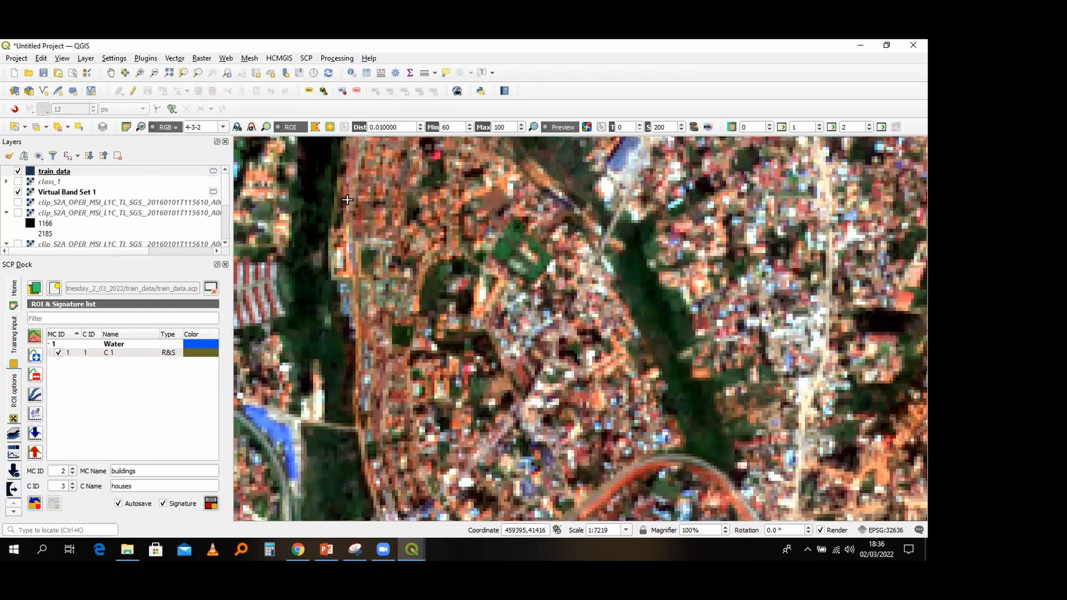
pyautogui.click(348, 186)
pyautogui.click(348, 200)
pyautogui.click(357, 200)
pyautogui.click(357, 185)
pyautogui.rightClick(352, 184)
pyautogui.scroll(-3, 346, 241)
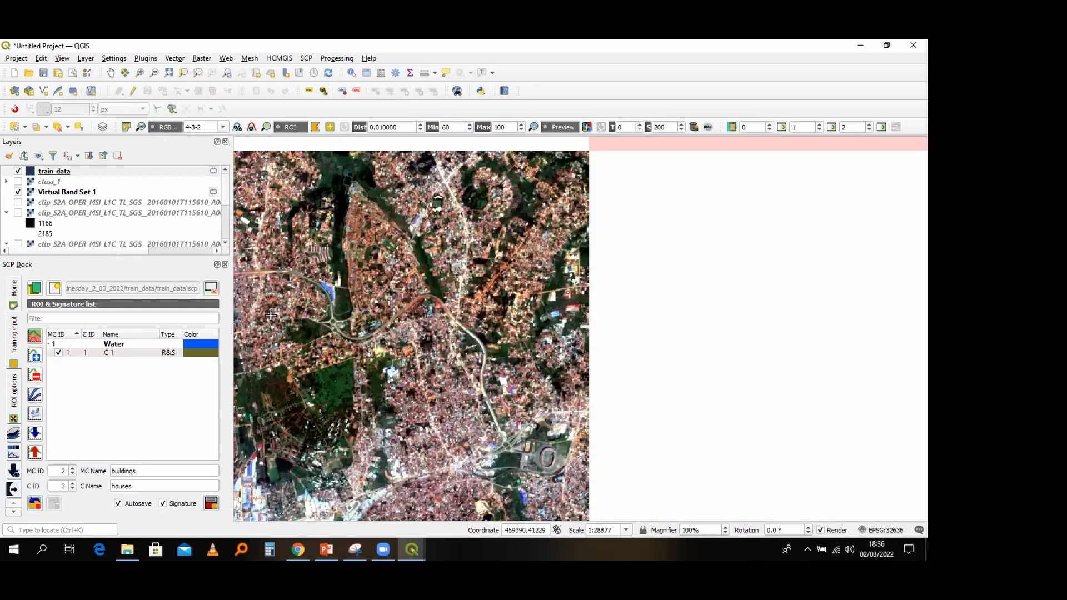
pyautogui.click(211, 505)
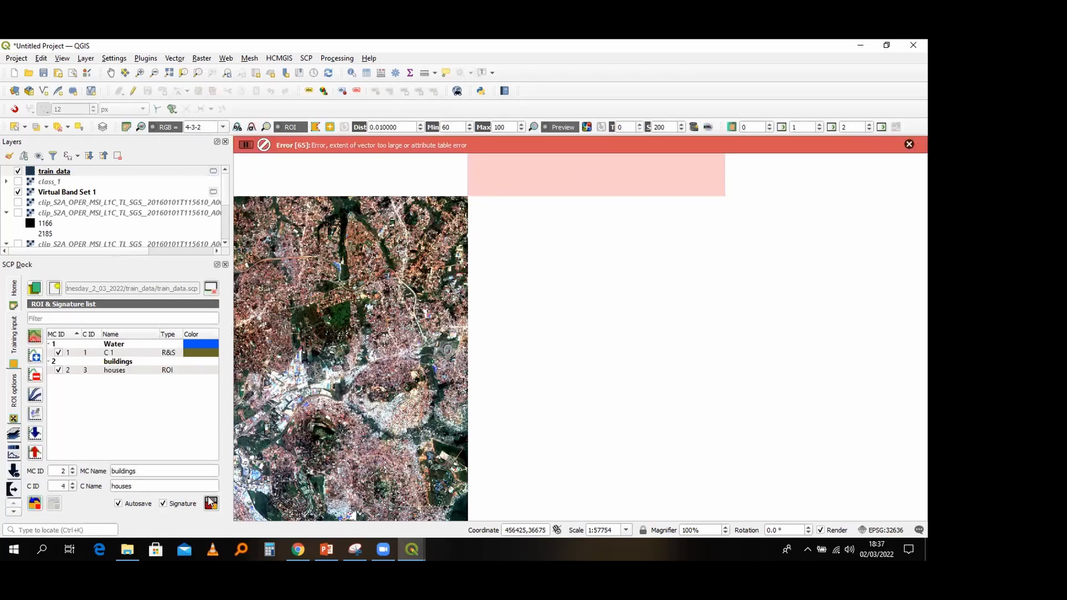
# Step: Delete the buildings macroclass together with its houses ROI from the ROI & Signature list
pyautogui.click(909, 145)
pyautogui.scroll(-1, 434, 288)
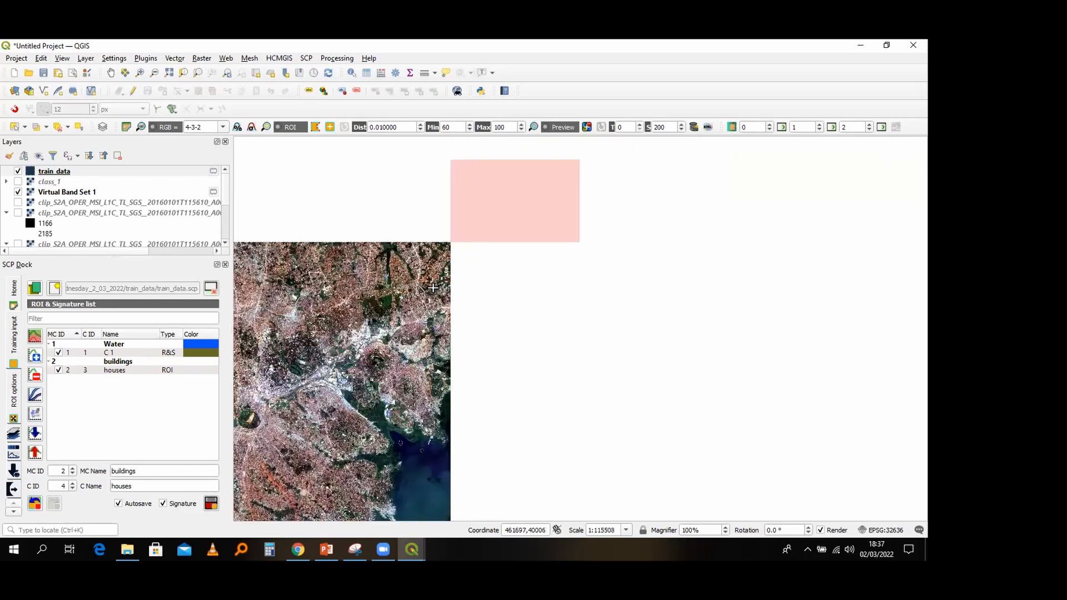
pyautogui.click(131, 364)
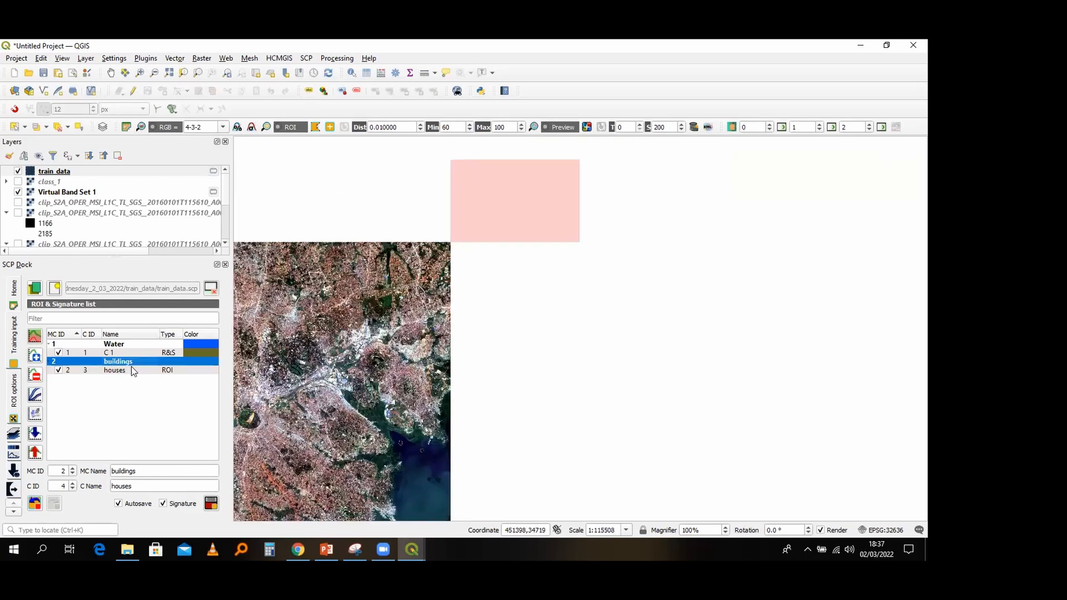
pyautogui.click(35, 375)
pyautogui.click(487, 303)
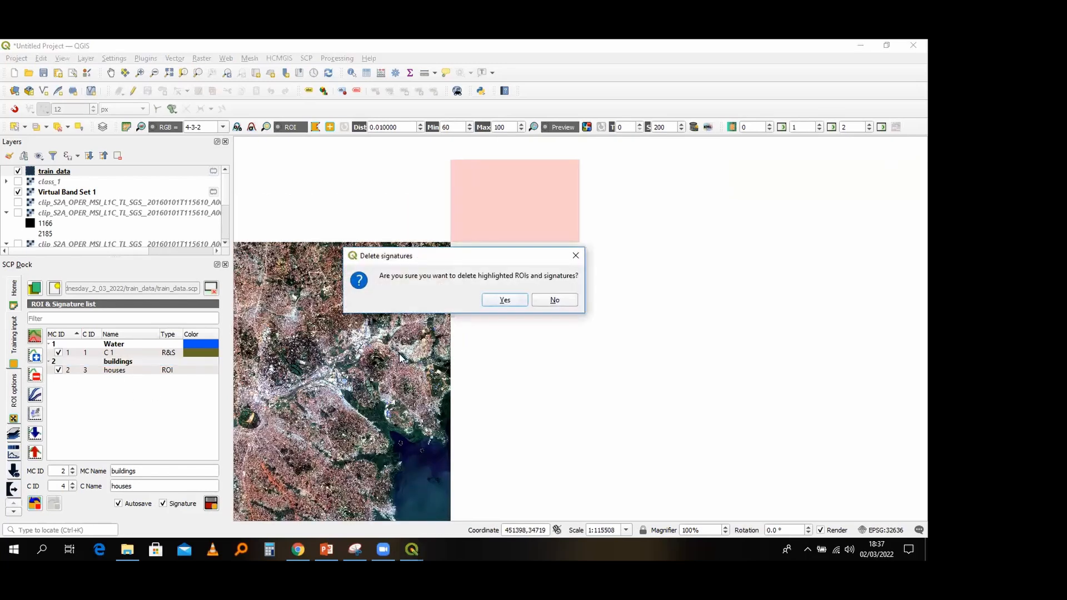
# Step: Draw a small ROI polygon over the bright white patch beside the road and save it under buildings with class name house
pyautogui.scroll(-2, 437, 345)
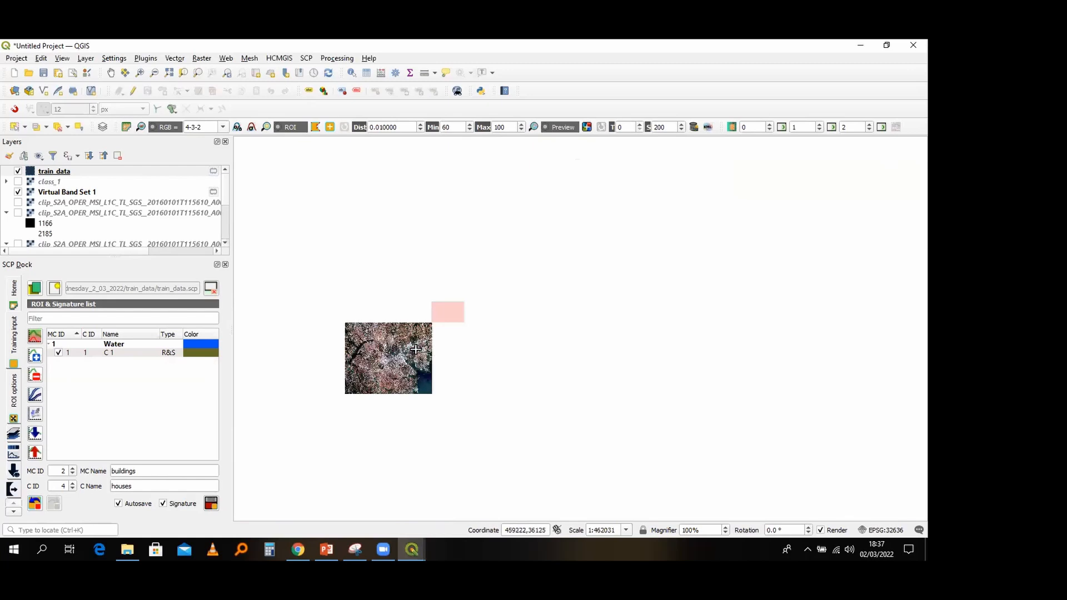
pyautogui.scroll(2, 386, 376)
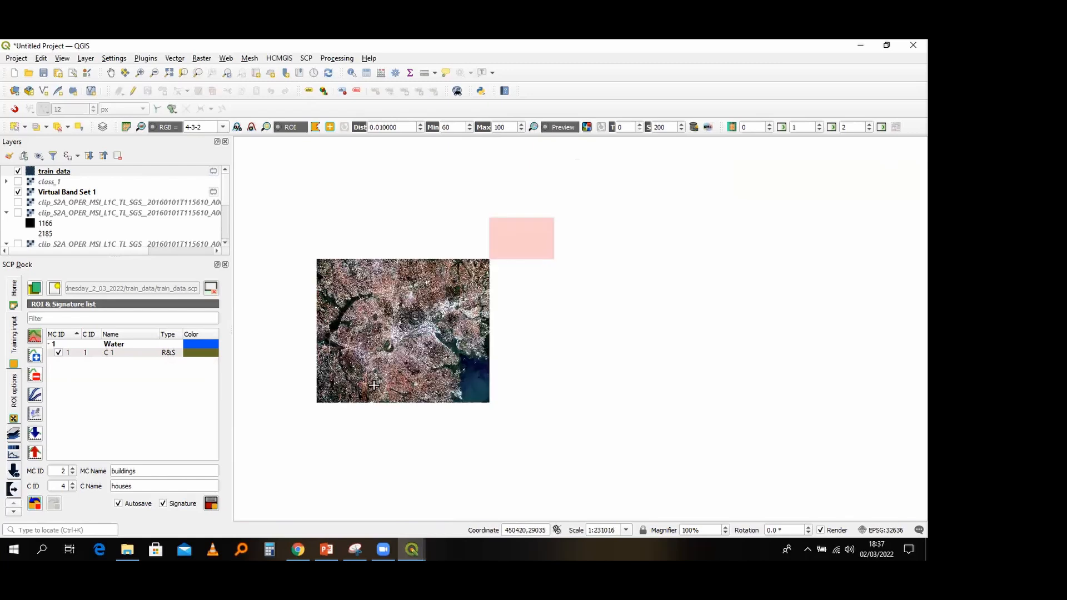
pyautogui.scroll(4, 432, 274)
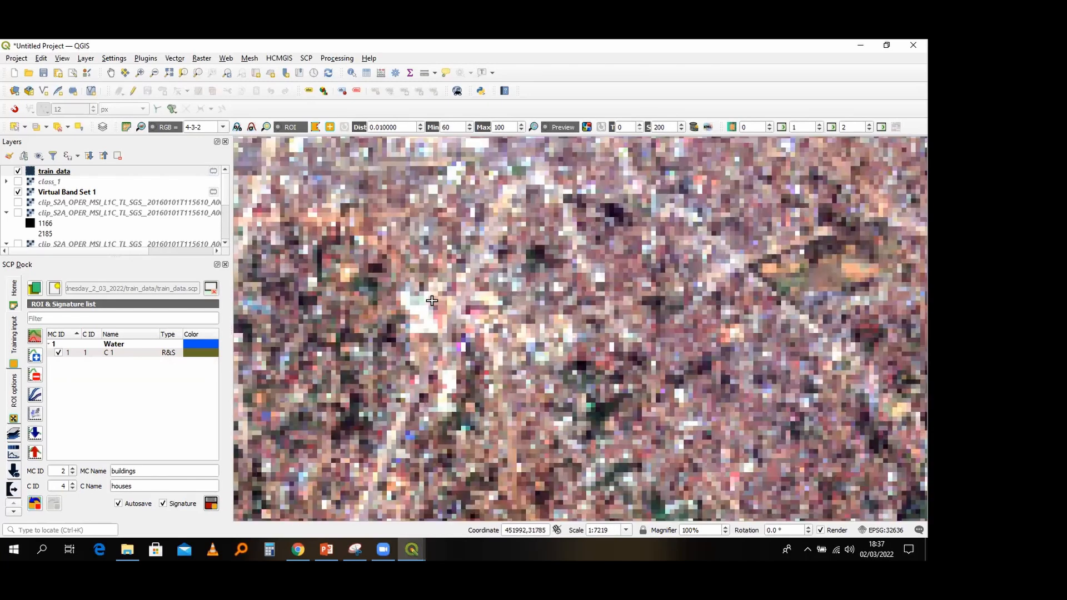
pyautogui.click(434, 298)
pyautogui.click(426, 311)
pyautogui.click(424, 317)
pyautogui.click(433, 330)
pyautogui.click(442, 324)
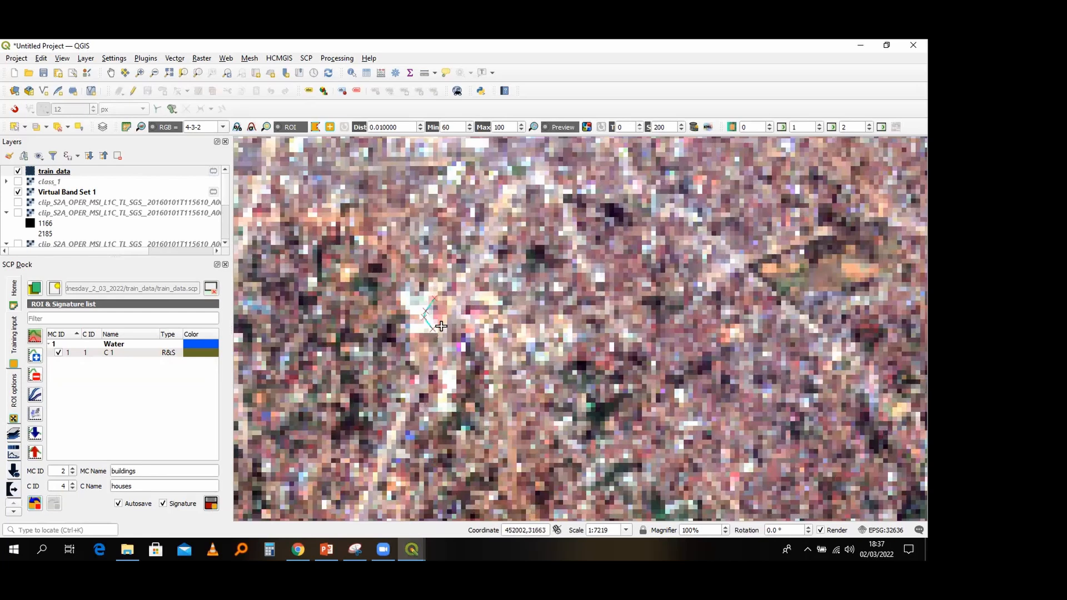
pyautogui.rightClick(450, 288)
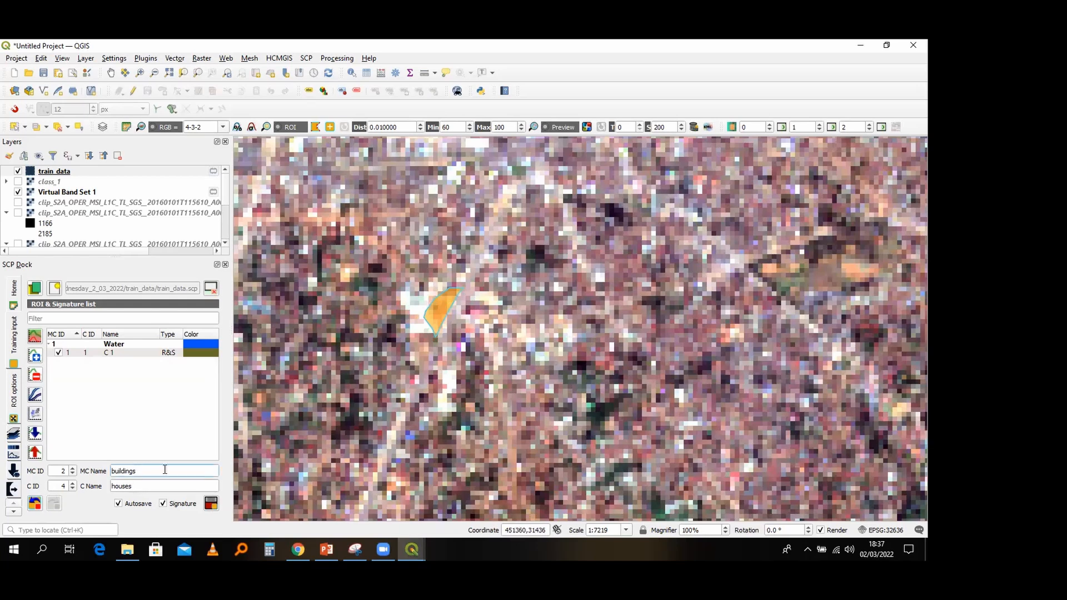
pyautogui.press('BackSpace')
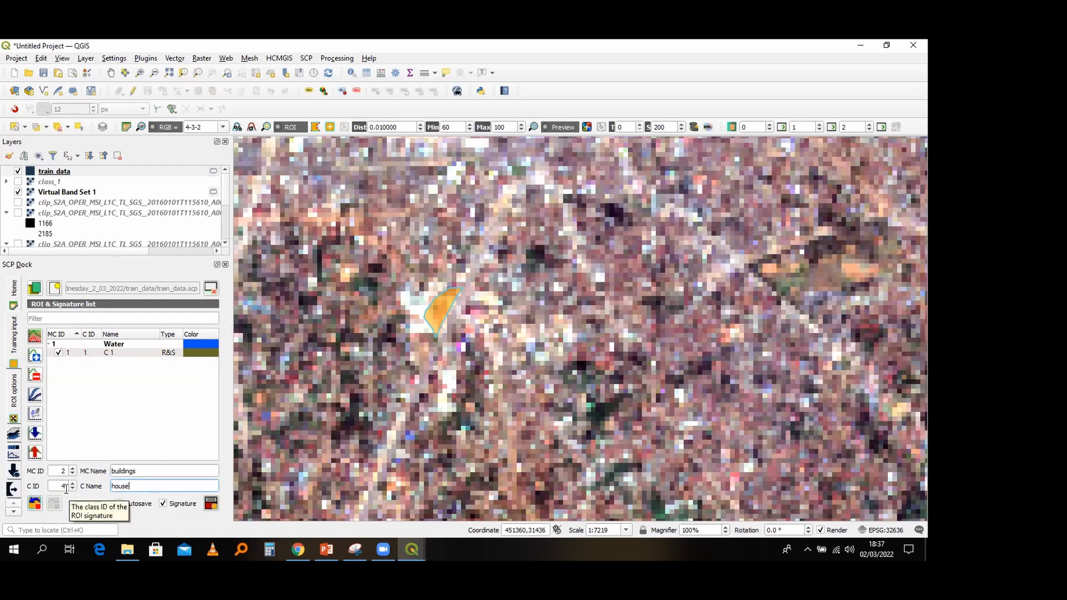
pyautogui.click(211, 504)
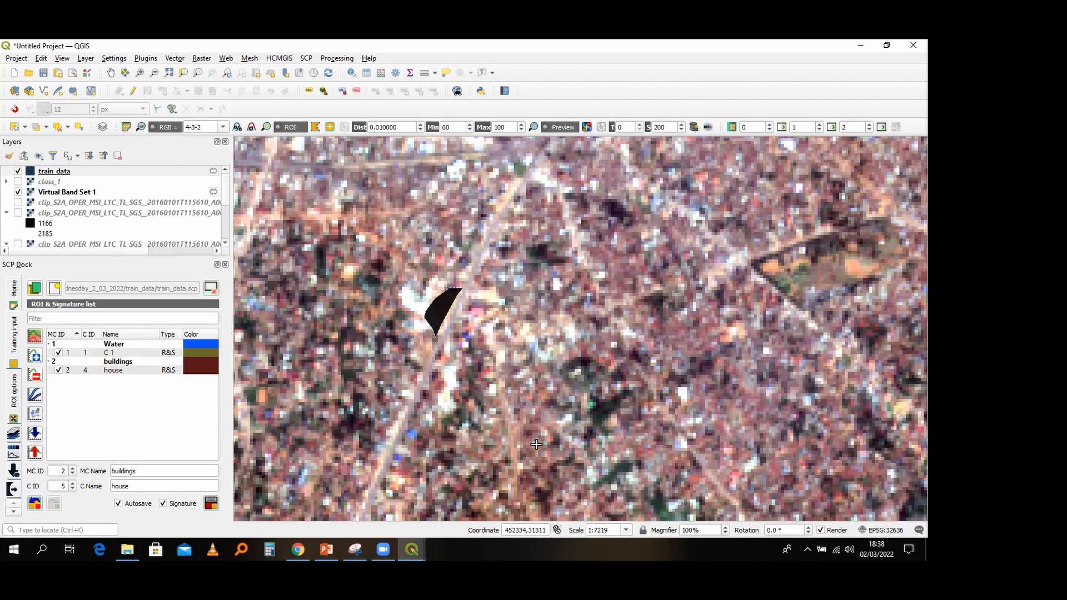
# Step: Draw a small four-sided ROI inside the eastern part of the oval dark green hill
pyautogui.scroll(-2, 536, 442)
pyautogui.scroll(-2, 477, 369)
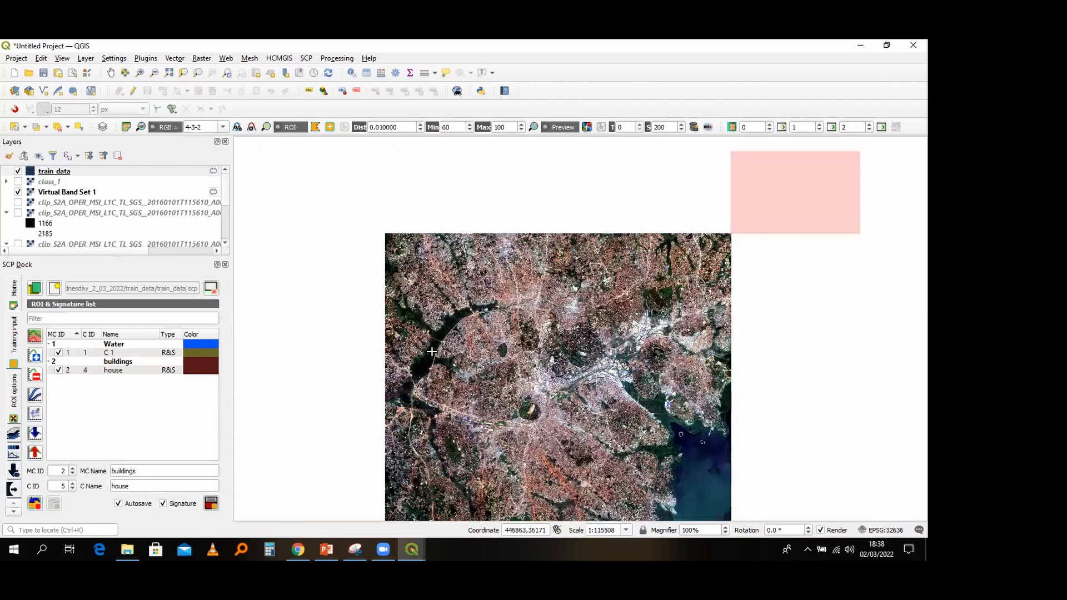
pyautogui.scroll(3, 432, 351)
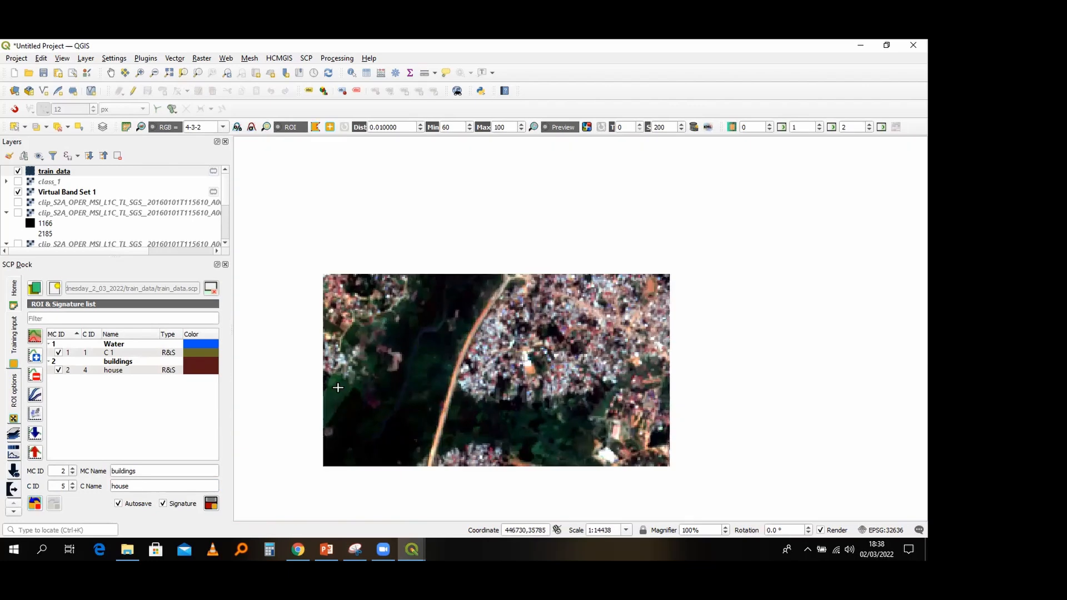
pyautogui.scroll(-1, 336, 386)
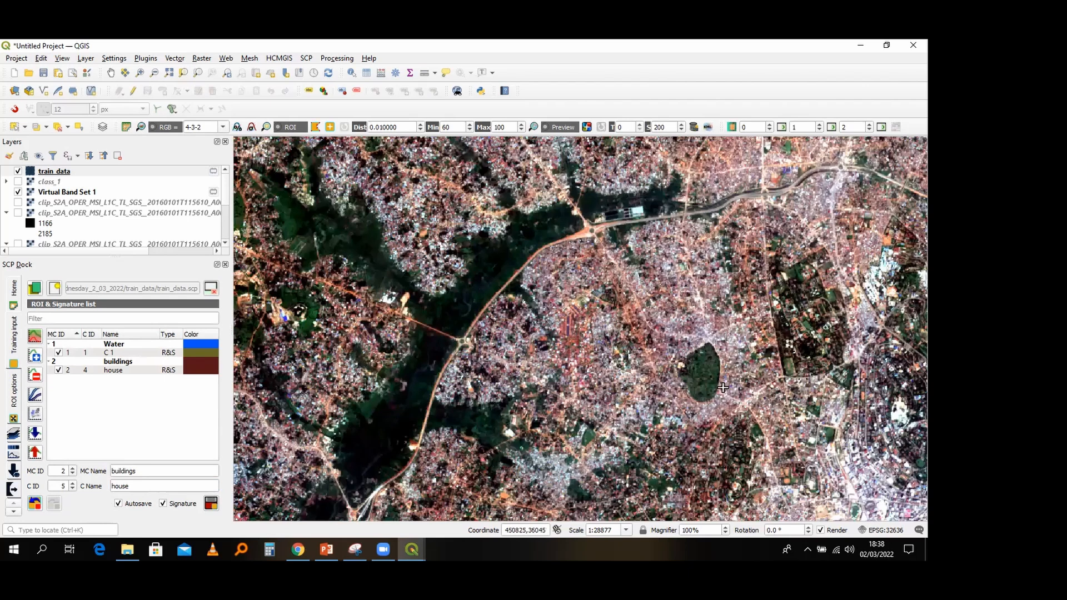
pyautogui.scroll(1, 723, 387)
pyautogui.scroll(1, 683, 333)
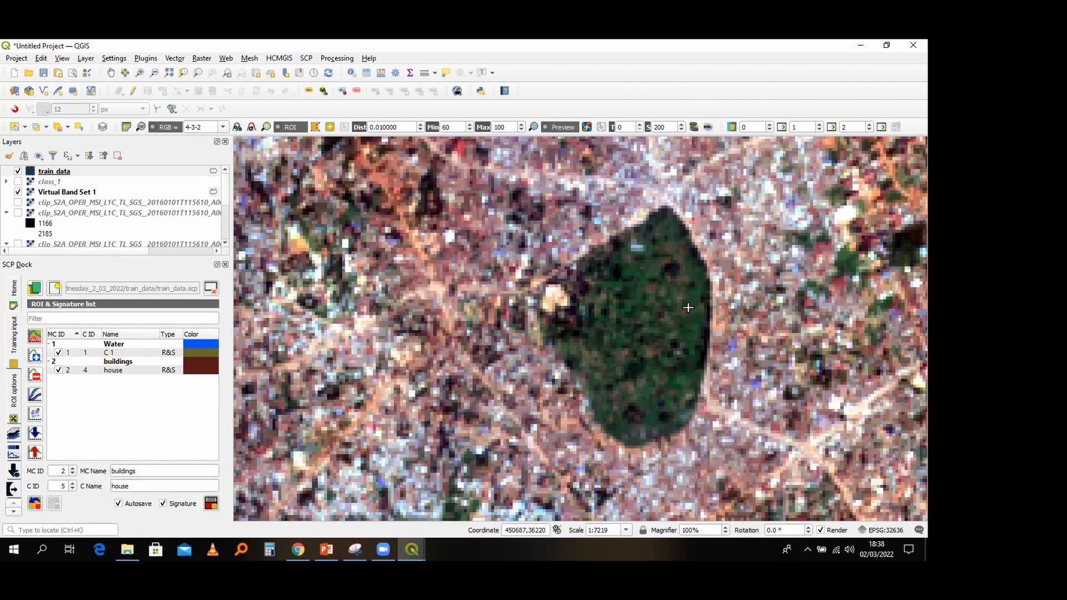
pyautogui.scroll(1, 689, 307)
pyautogui.click(709, 308)
pyautogui.click(711, 329)
pyautogui.click(689, 308)
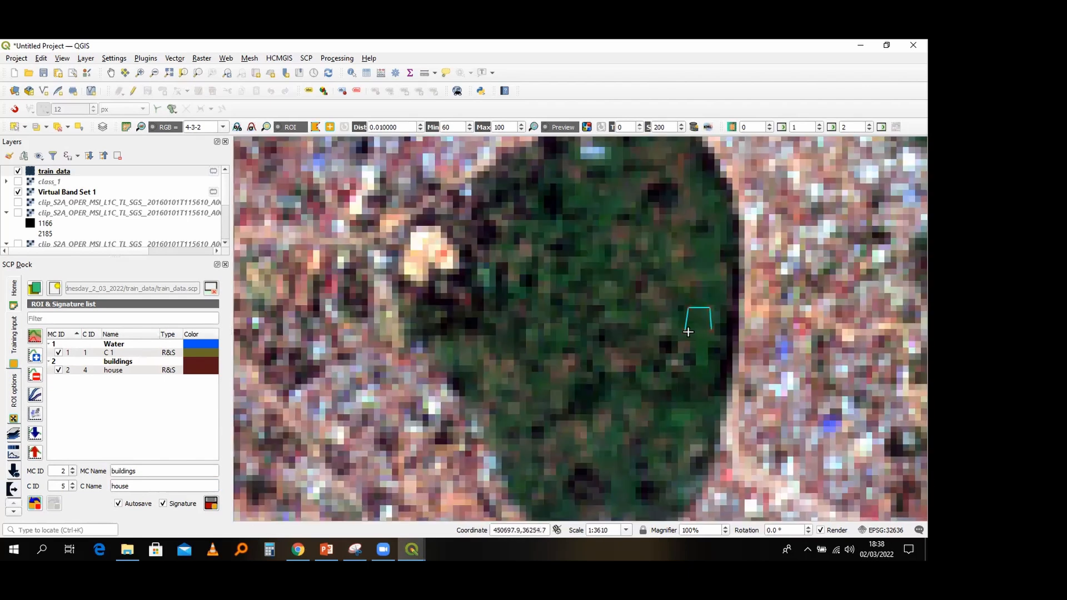
pyautogui.rightClick(688, 332)
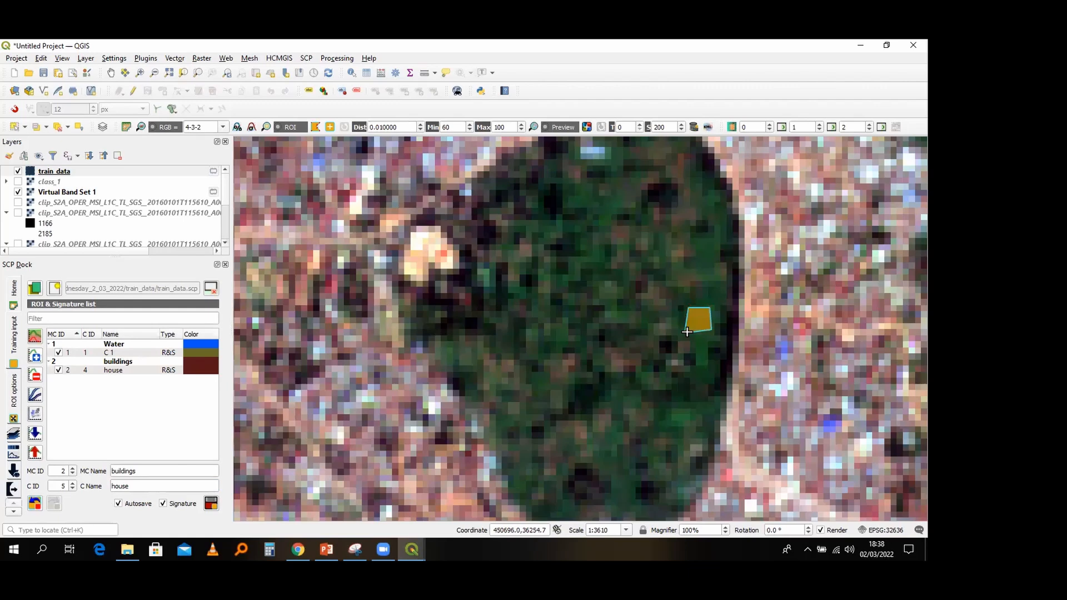
# Step: Set the macroclass ID to 3, macroclass name to veg and class name to veg_1, and save the ROI to the training input
pyautogui.click(66, 472)
pyautogui.press('Tab')
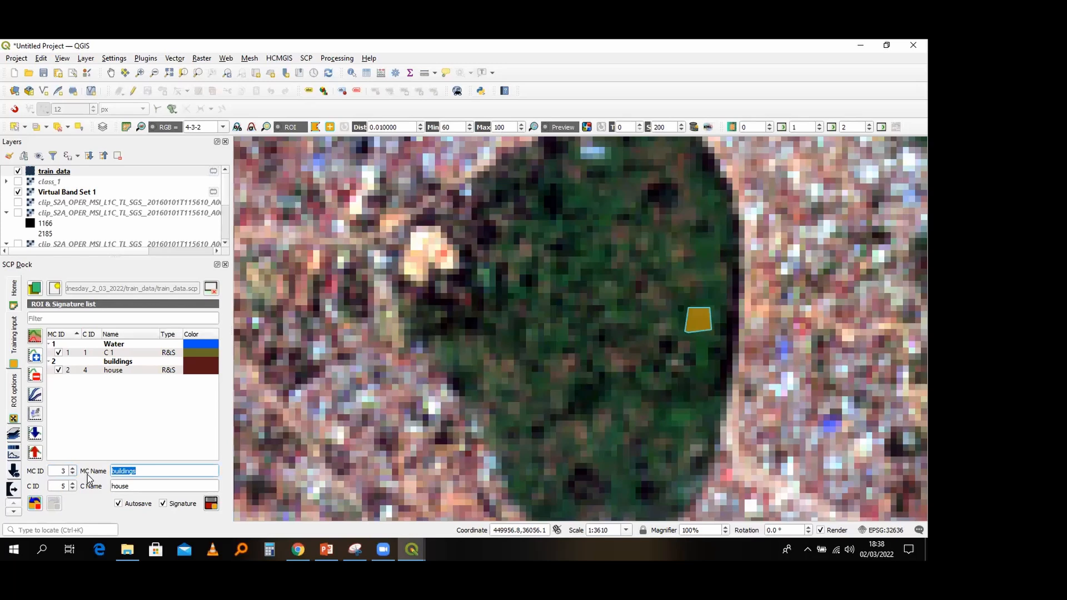
pyautogui.write('veg')
pyautogui.press('Tab')
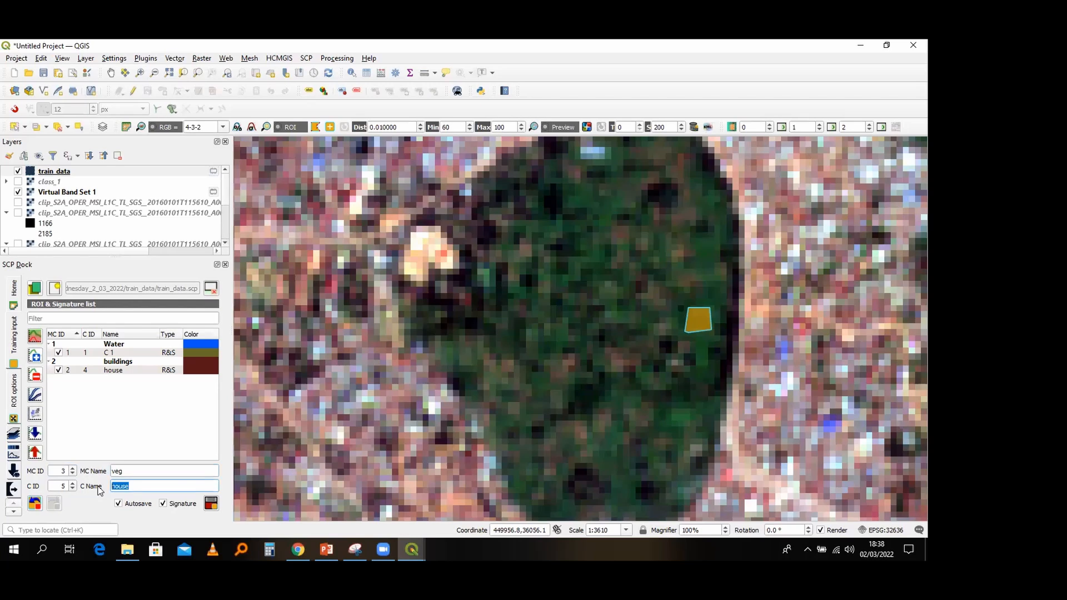
pyautogui.write('veg_1')
pyautogui.click(211, 504)
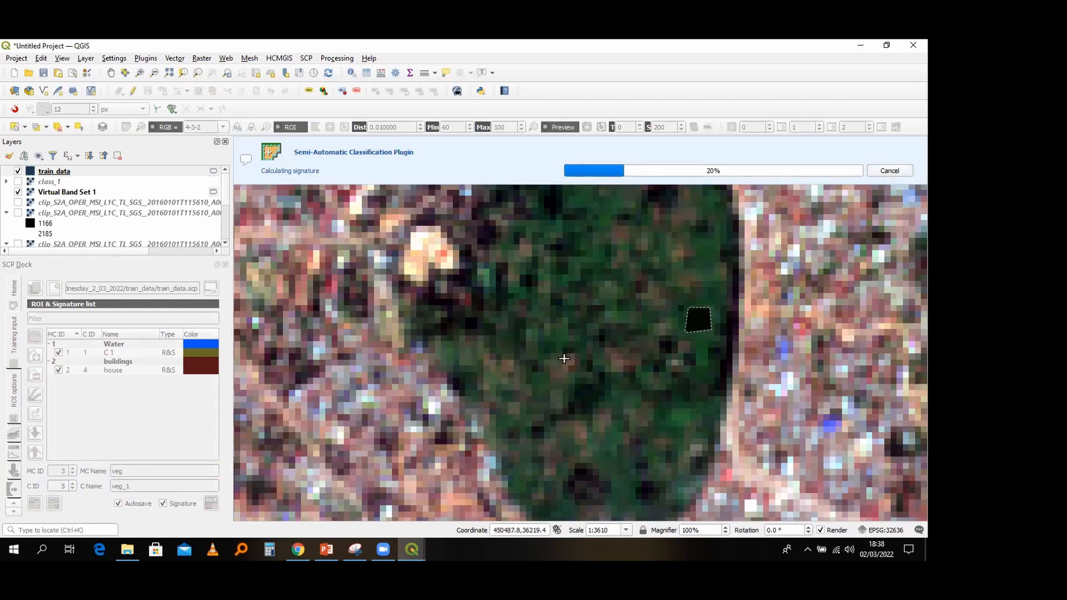
pyautogui.scroll(-3, 564, 359)
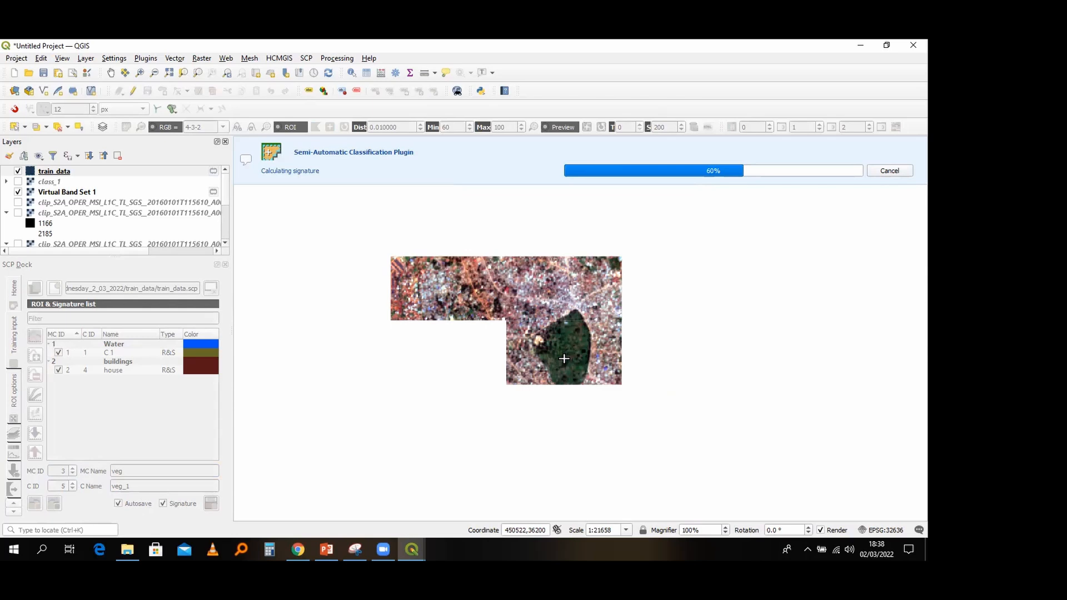
pyautogui.scroll(-1, 564, 359)
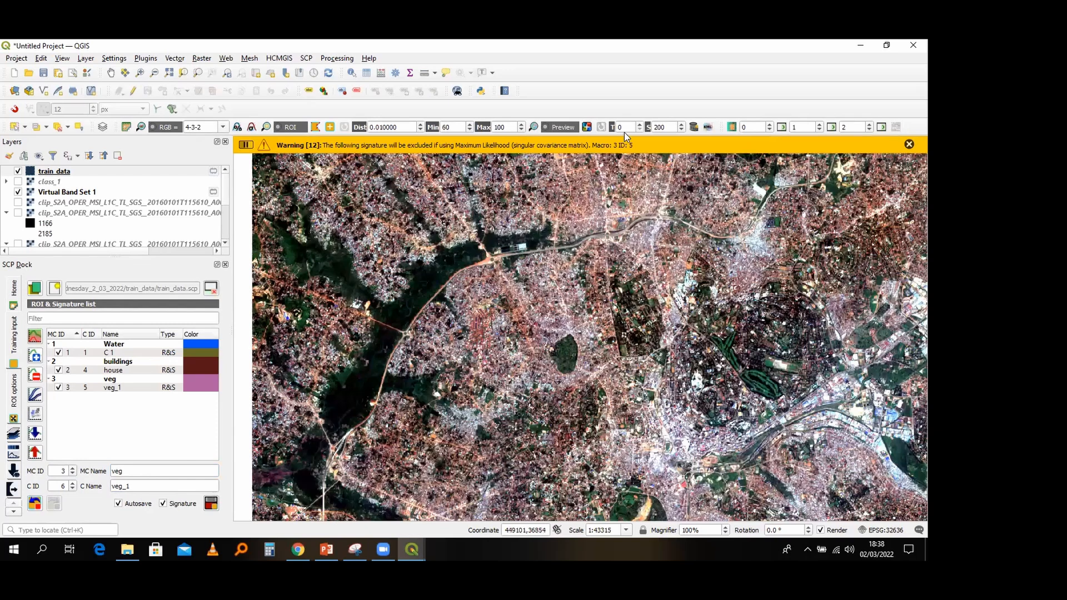
# Step: Delete the veg macroclass and its veg_1 signature from the ROI & Signature list
pyautogui.click(147, 382)
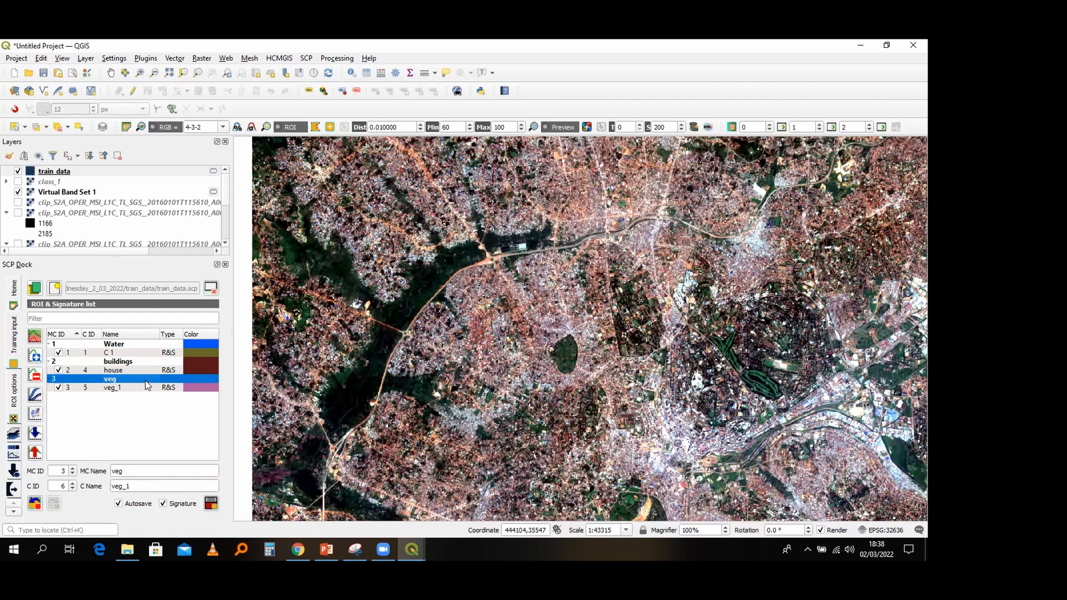
pyautogui.keyDown('shift'); pyautogui.click(147, 387); pyautogui.keyUp('shift')
pyautogui.rightClick(147, 388)
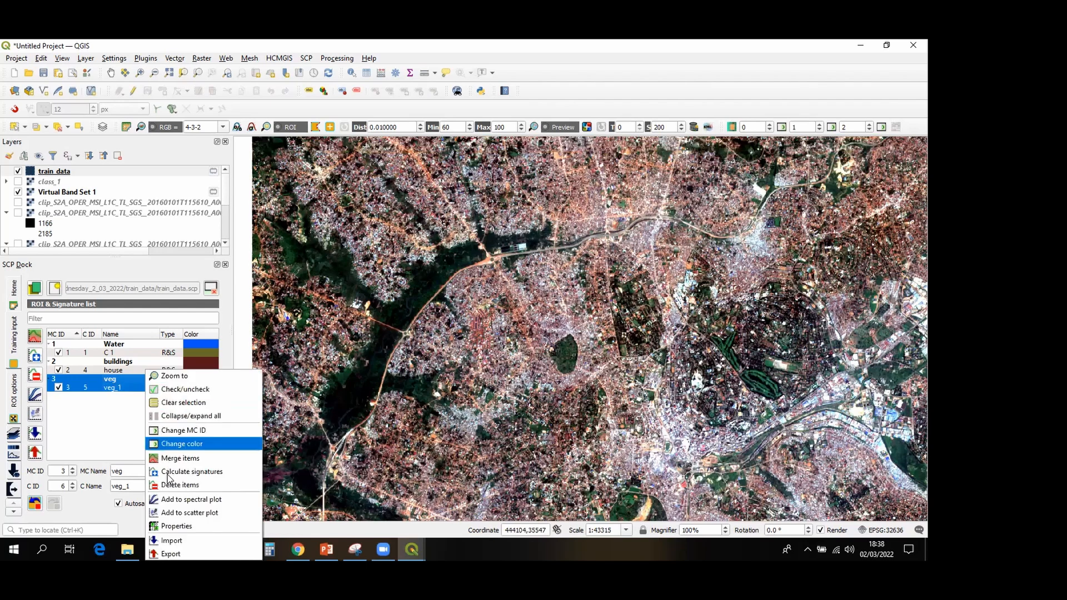
pyautogui.click(161, 485)
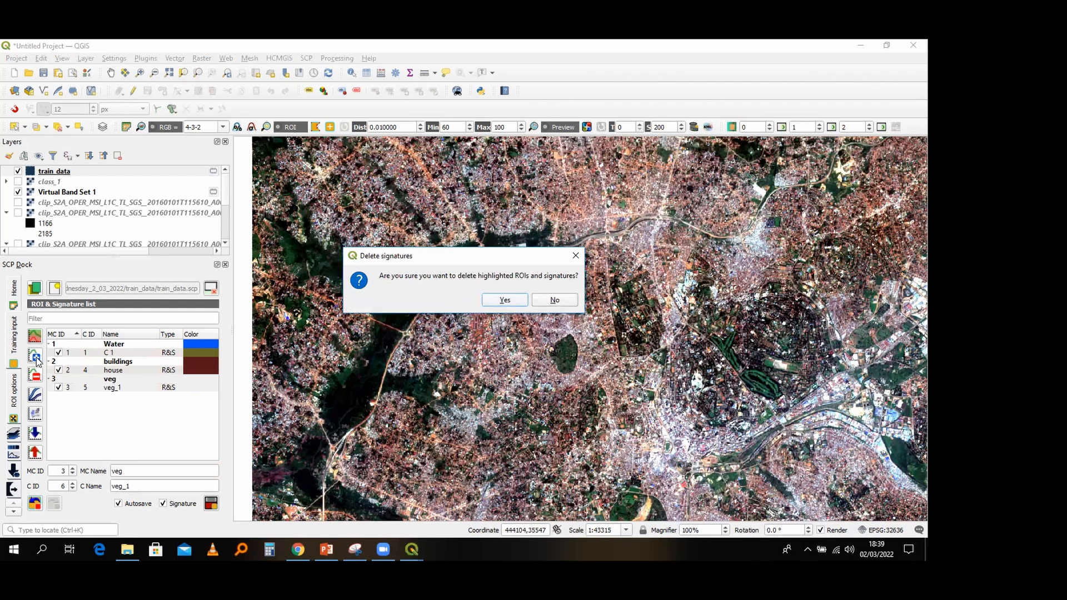
pyautogui.click(505, 300)
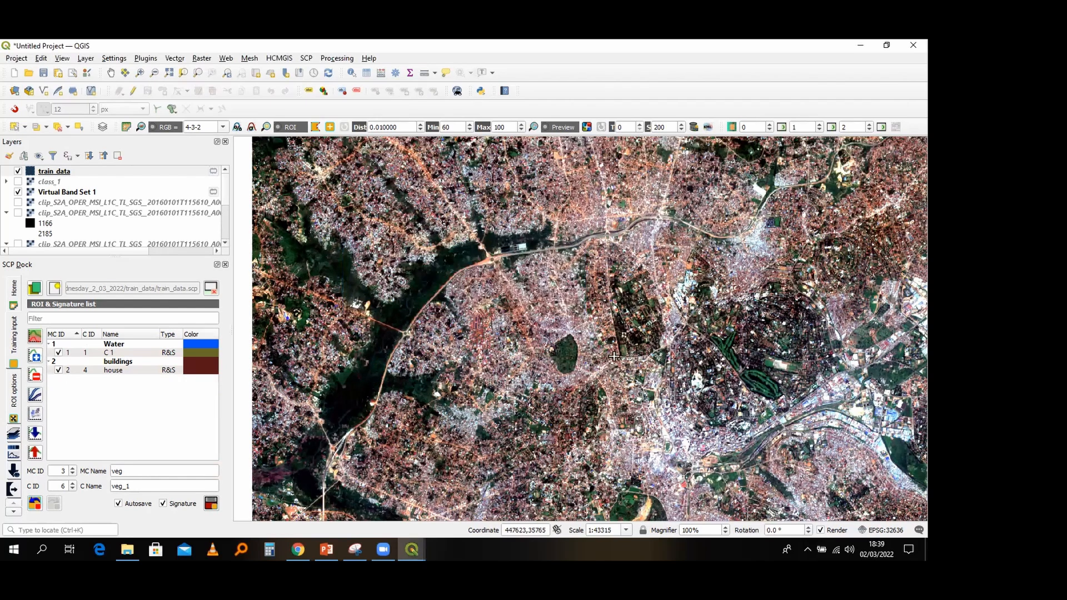
# Step: Draw a new small ROI near the eastern edge of the oval green hill and save it to the training input as veg, veg_1
pyautogui.scroll(1, 787, 319)
pyautogui.scroll(2, 793, 356)
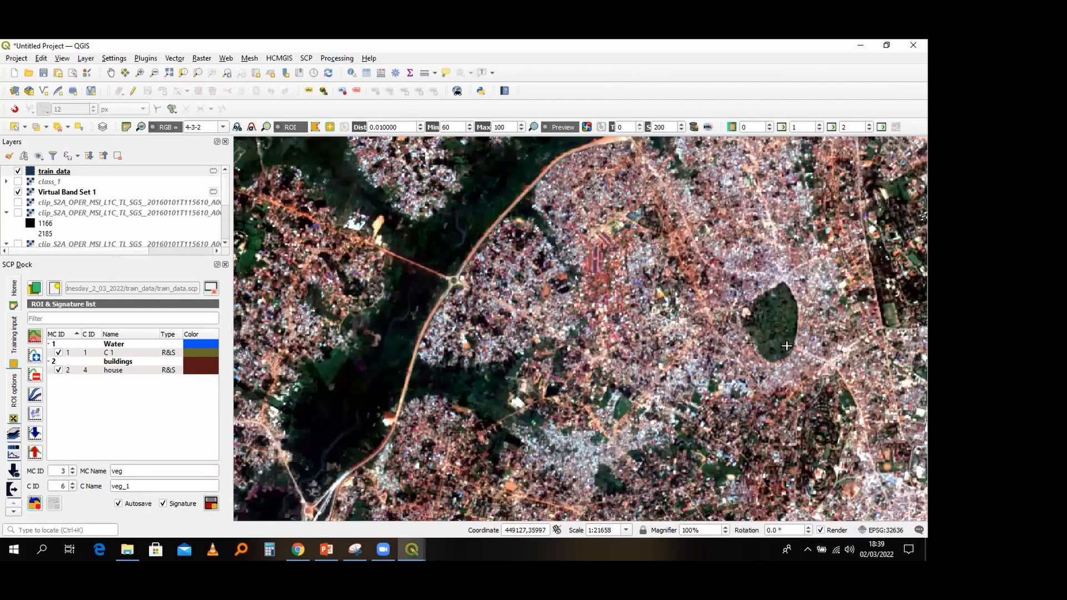
pyautogui.click(808, 349)
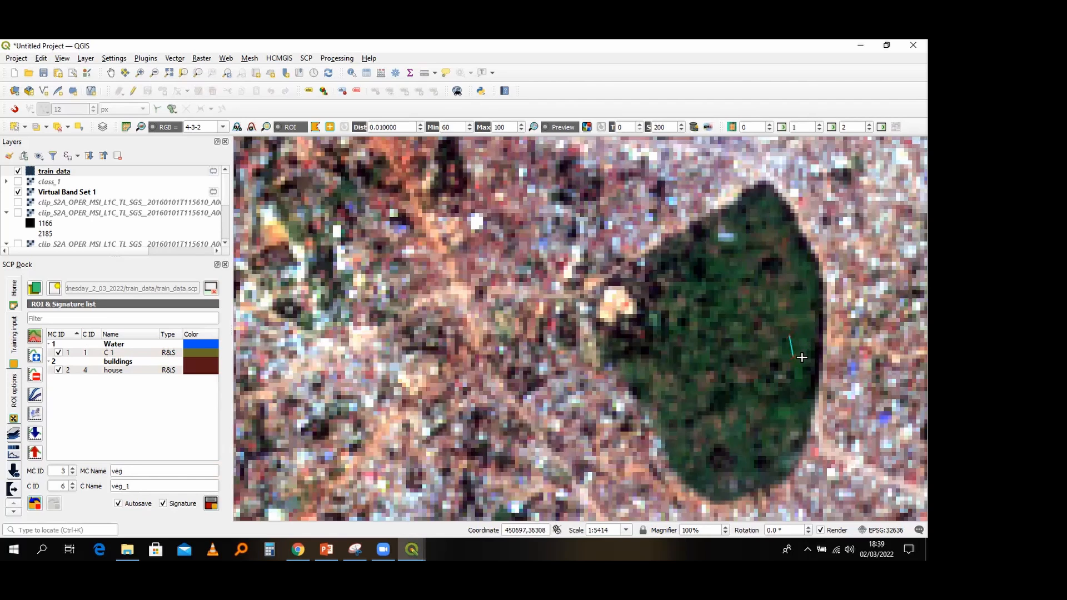
pyautogui.rightClick(802, 359)
pyautogui.click(69, 471)
pyautogui.click(211, 507)
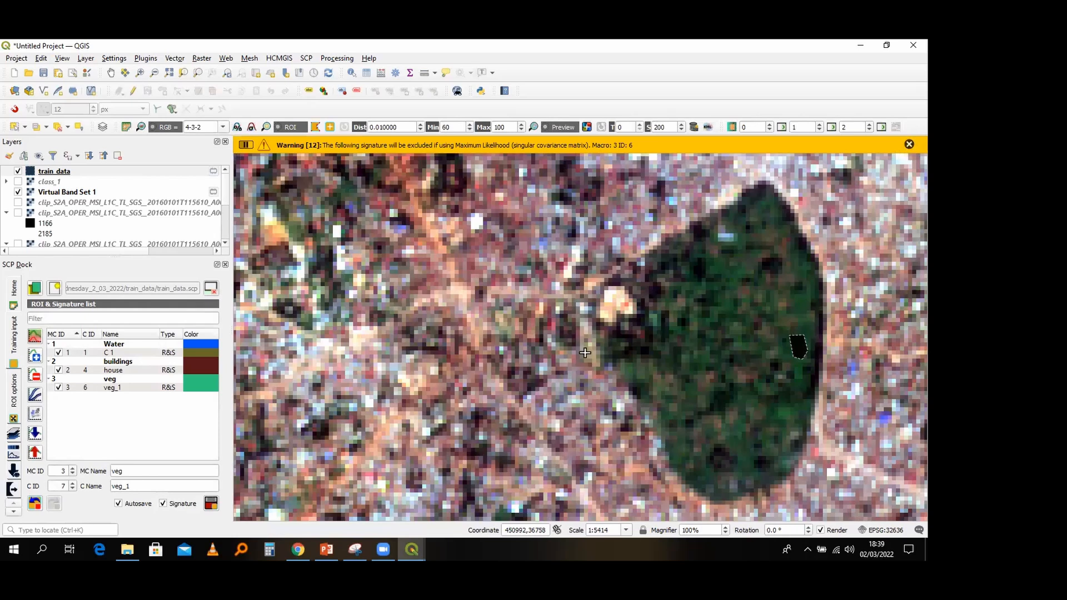
# Step: Draw a small four-sided ROI over the green vegetation south of the road in the image's southwestern part
pyautogui.scroll(-3, 543, 412)
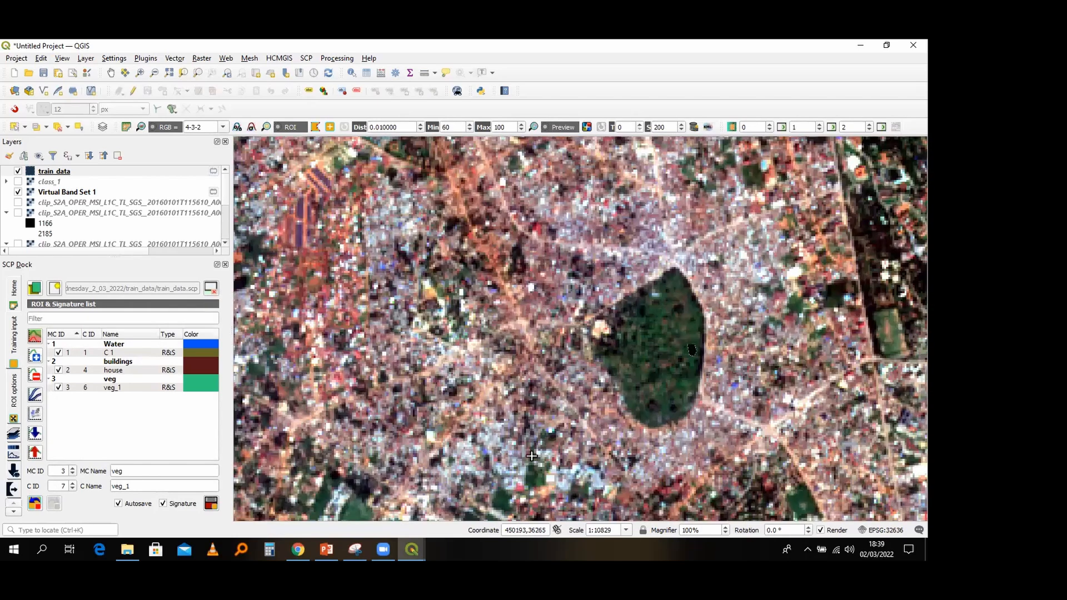
pyautogui.scroll(-2, 550, 387)
pyautogui.scroll(-1, 544, 413)
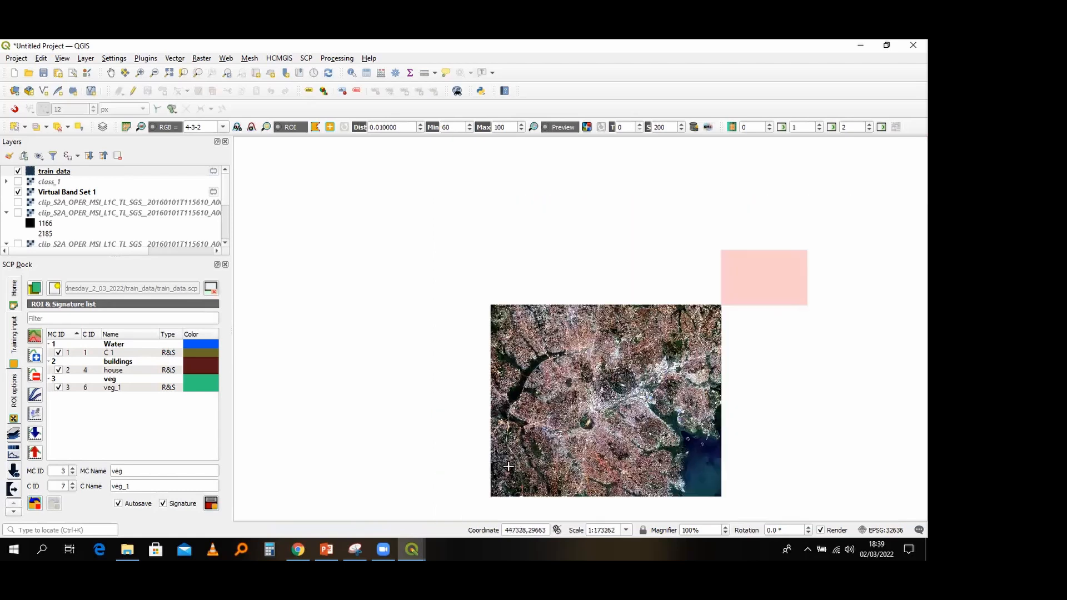
pyautogui.scroll(1, 488, 504)
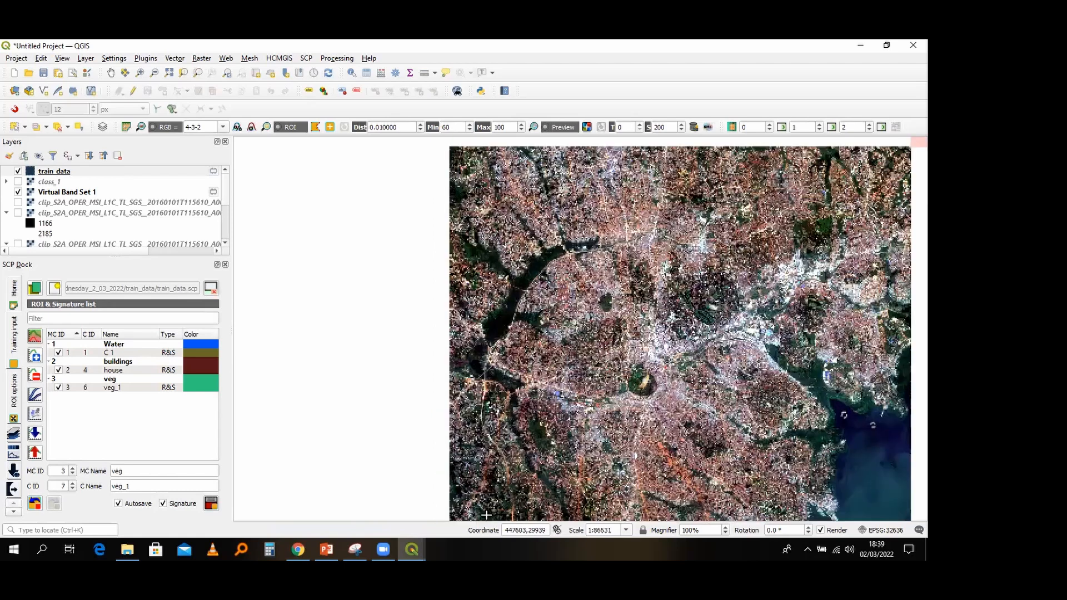
pyautogui.scroll(2, 485, 491)
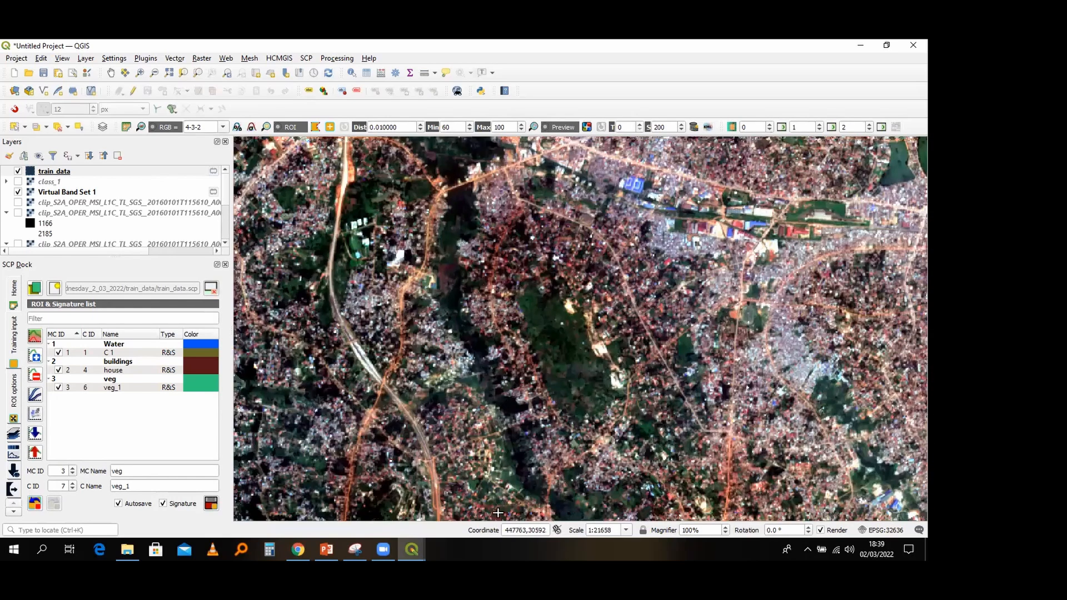
pyautogui.scroll(1, 495, 511)
pyautogui.scroll(1, 462, 512)
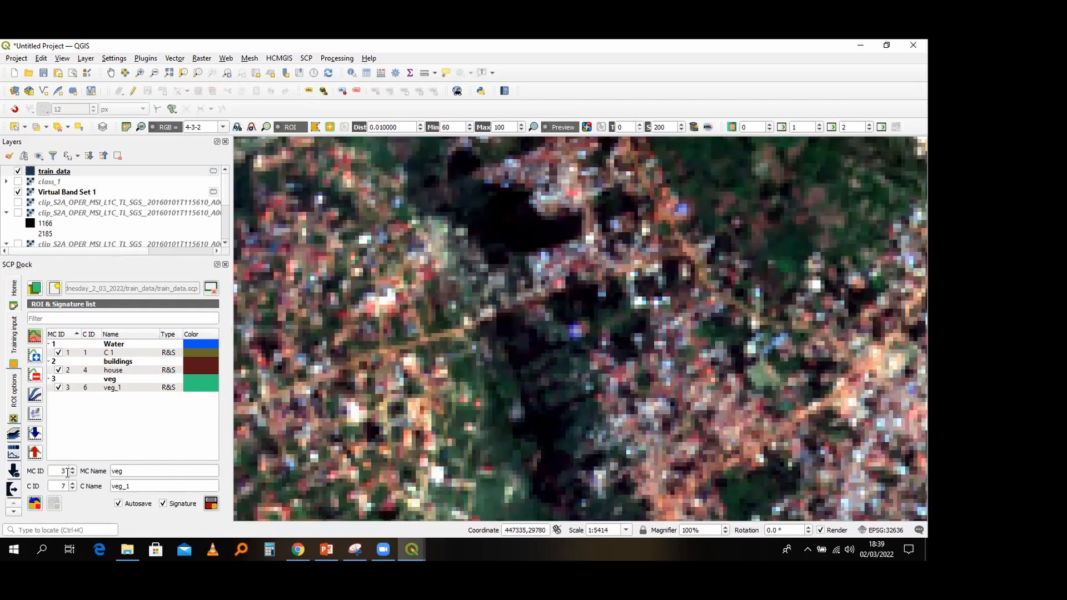
# Step: Save the ROI to the training input with macroclass ID 4, class ID 5, macroclass name veg and class name veg_2
pyautogui.click(67, 473)
pyautogui.write('4')
pyautogui.click(67, 482)
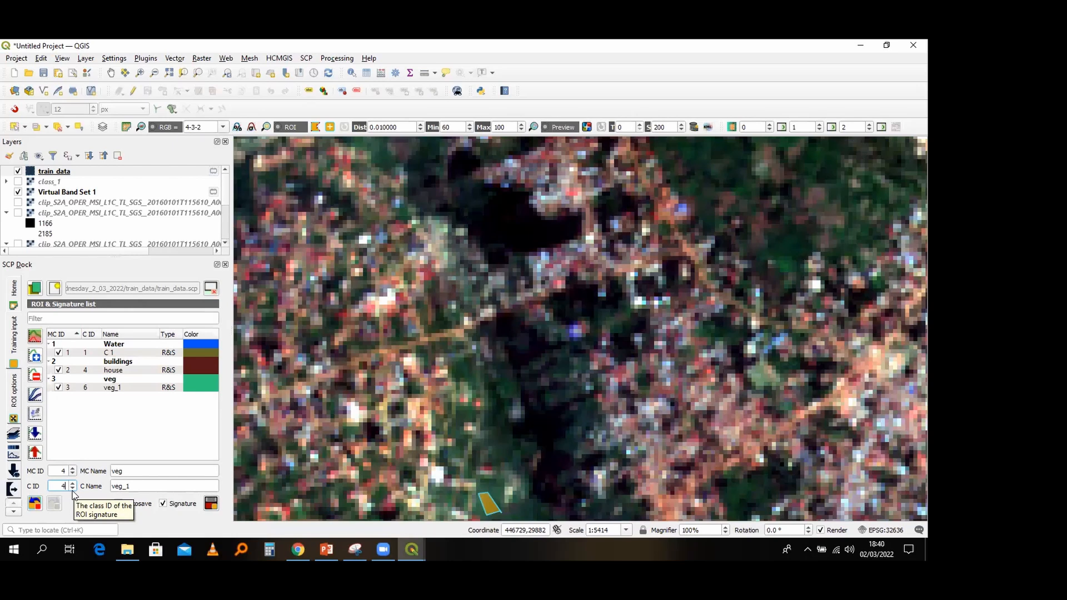
pyautogui.press('BackSpace')
pyautogui.write('5')
pyautogui.click(169, 487)
pyautogui.press('BackSpace')
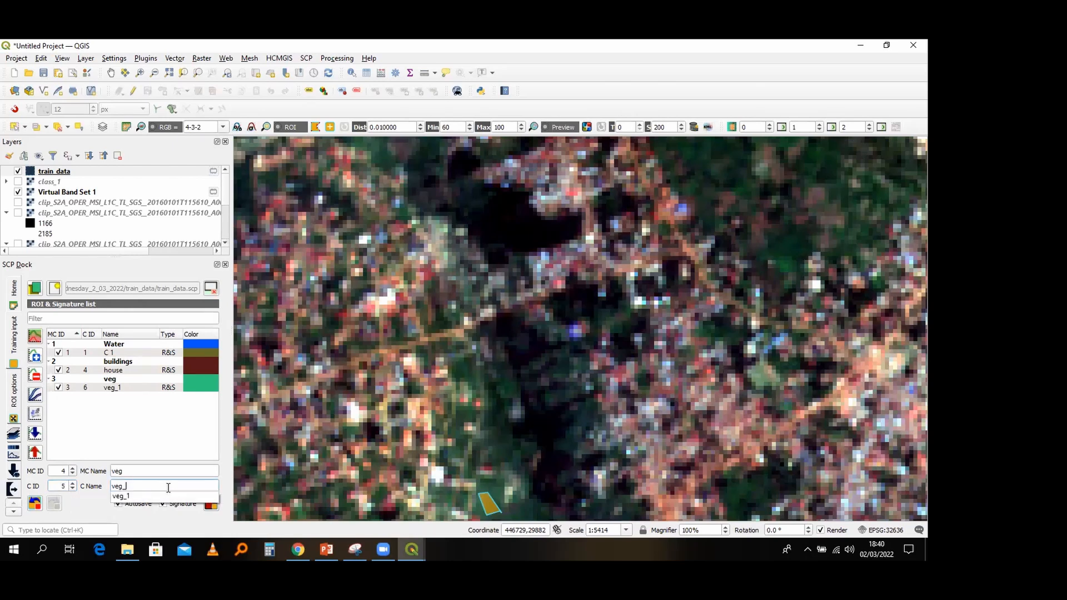
pyautogui.write('2')
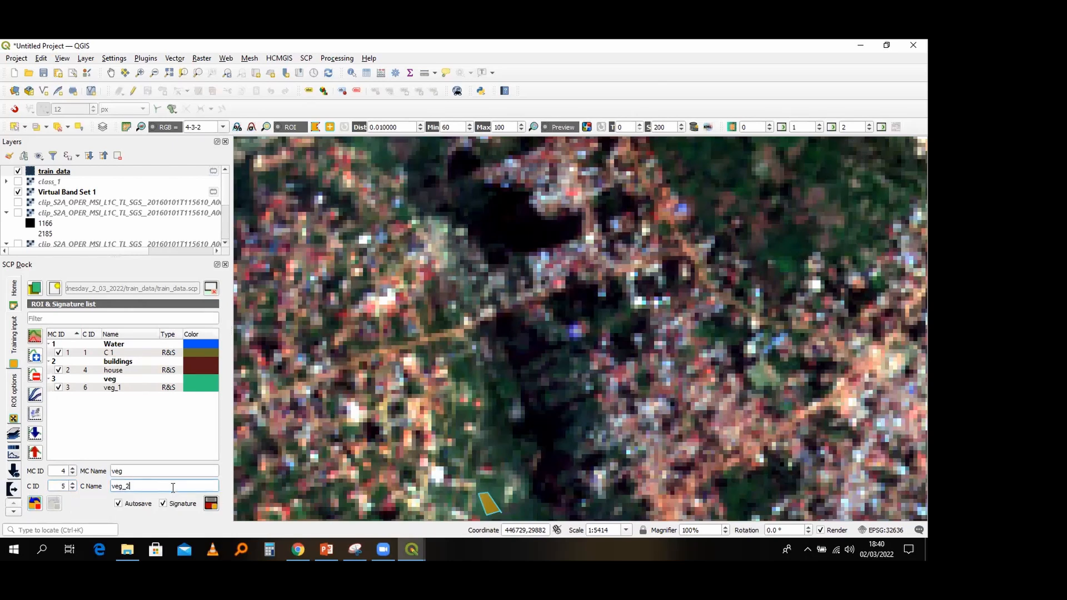
pyautogui.click(210, 504)
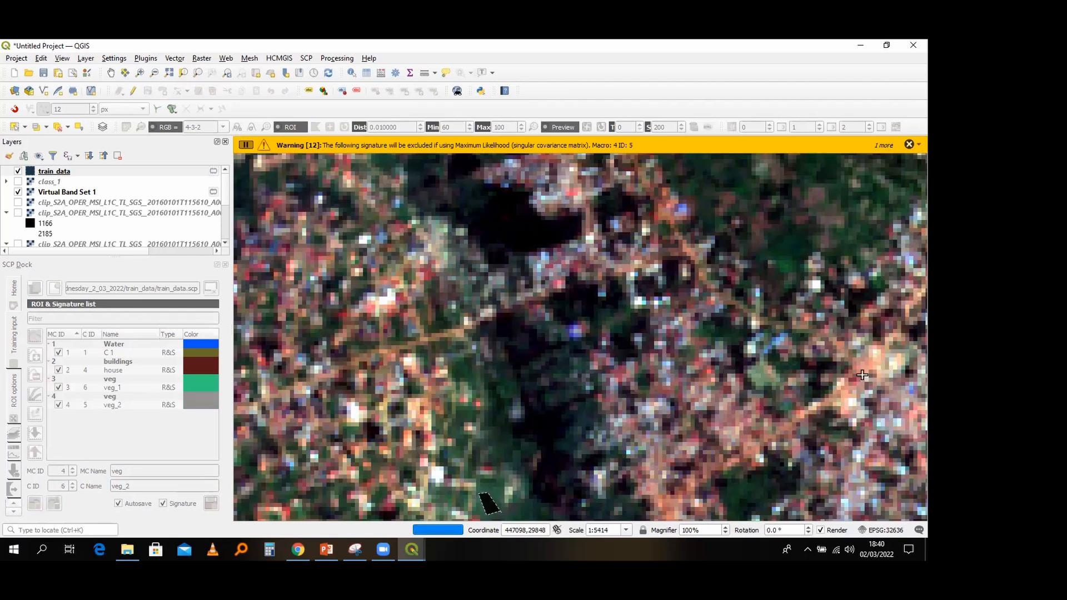
pyautogui.click(910, 145)
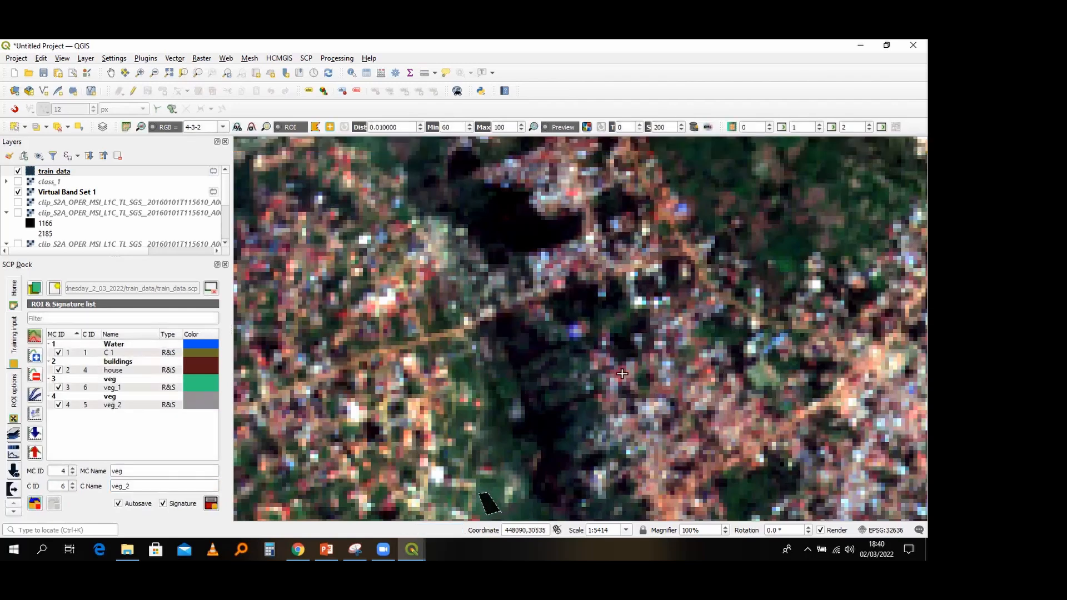
pyautogui.scroll(-1, 547, 436)
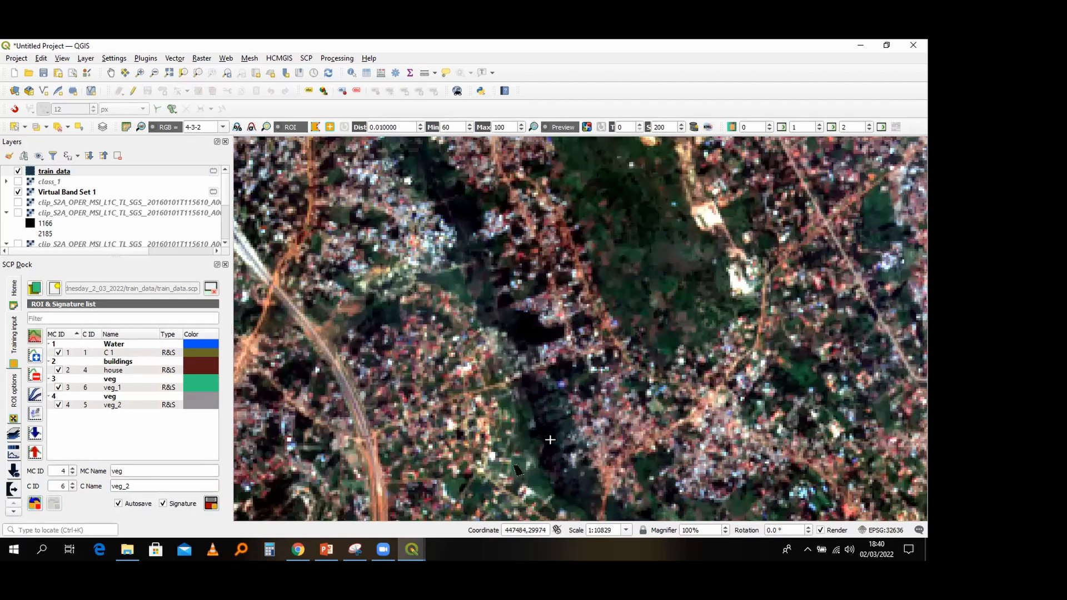
pyautogui.scroll(-1, 550, 440)
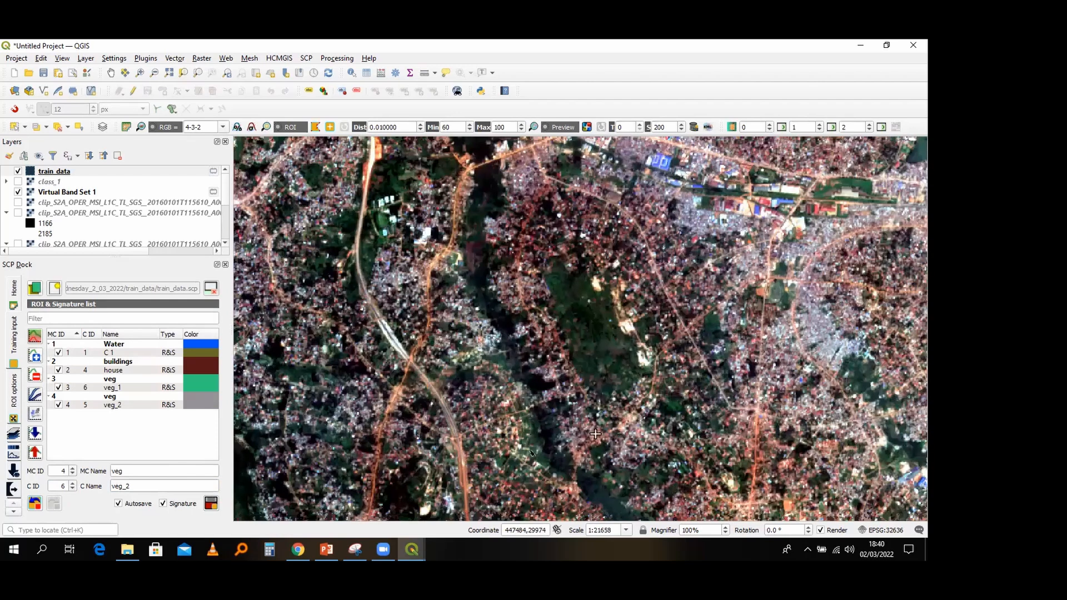
pyautogui.scroll(-2, 587, 451)
pyautogui.scroll(-2, 578, 453)
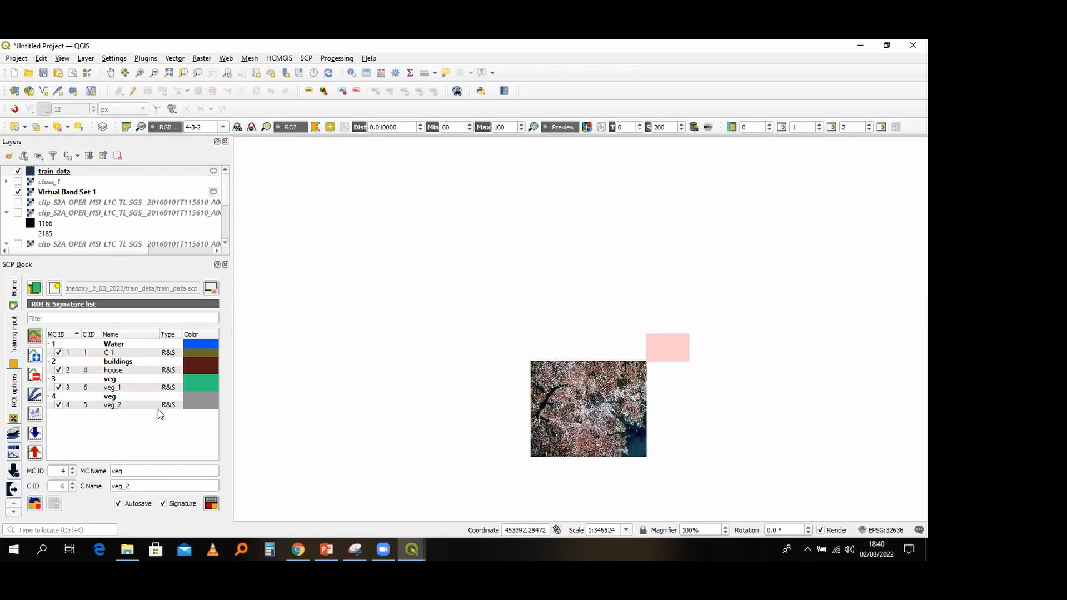
pyautogui.scroll(2, 587, 451)
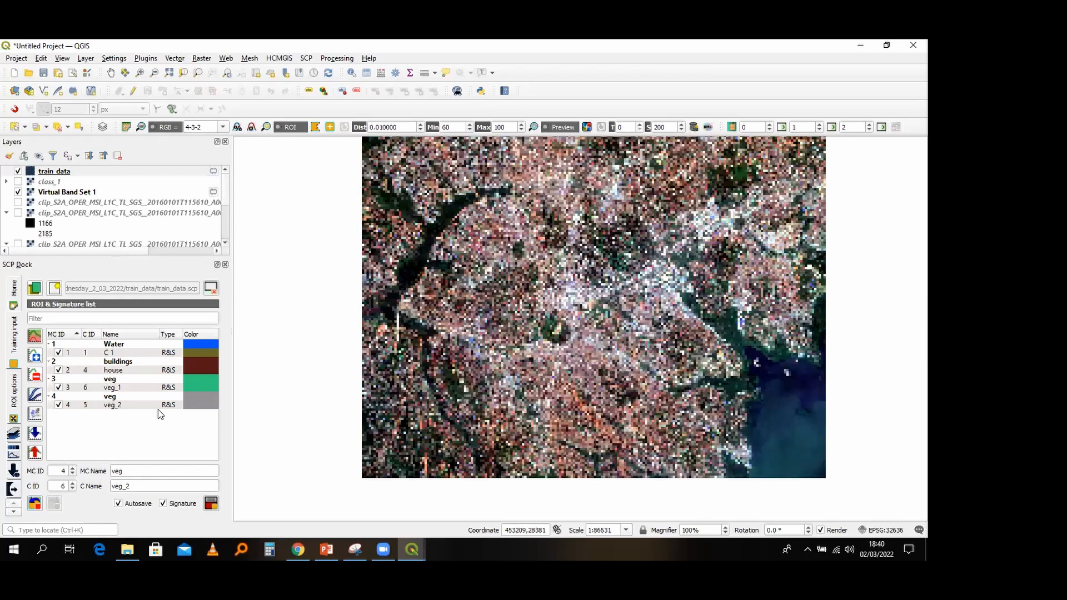
pyautogui.scroll(2, 567, 367)
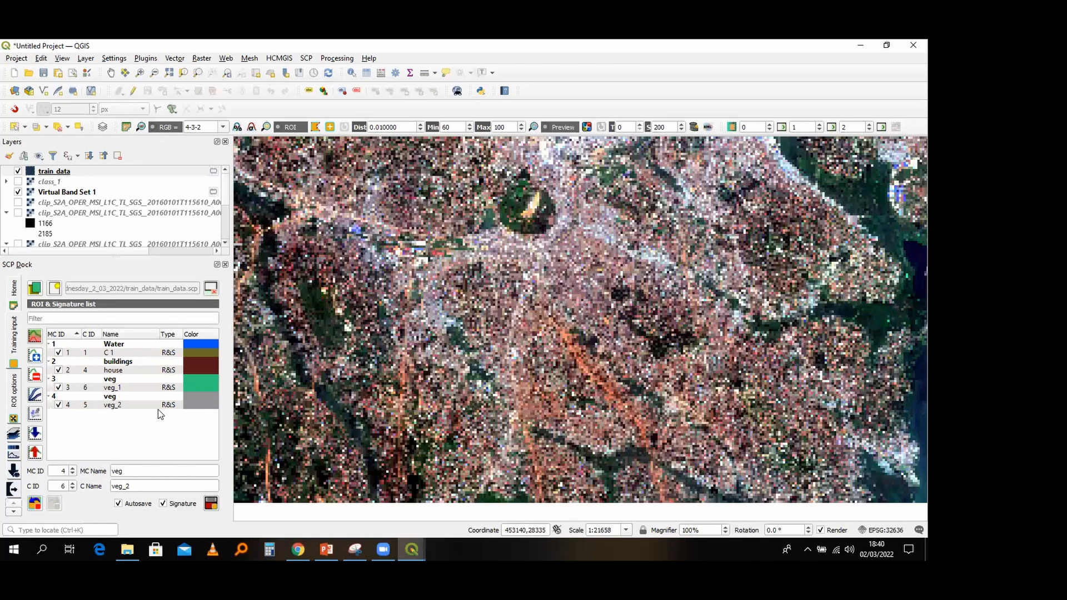
pyautogui.scroll(1, 580, 329)
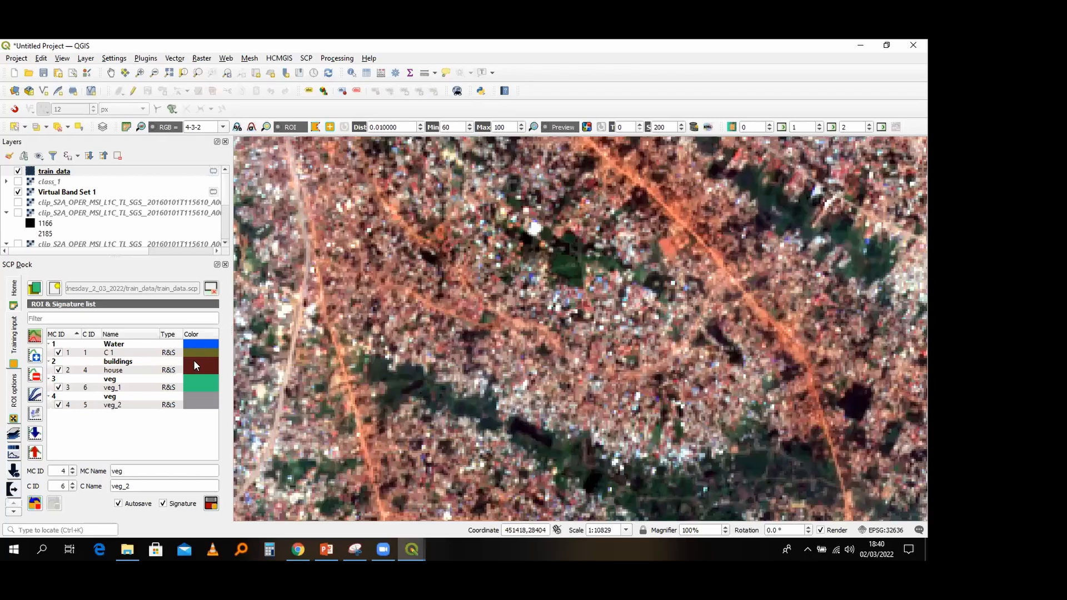
# Step: Recolour the buildings macroclass orange, the veg_1 class dark green and the veg macroclass with ID 4 green
pyautogui.click(199, 344)
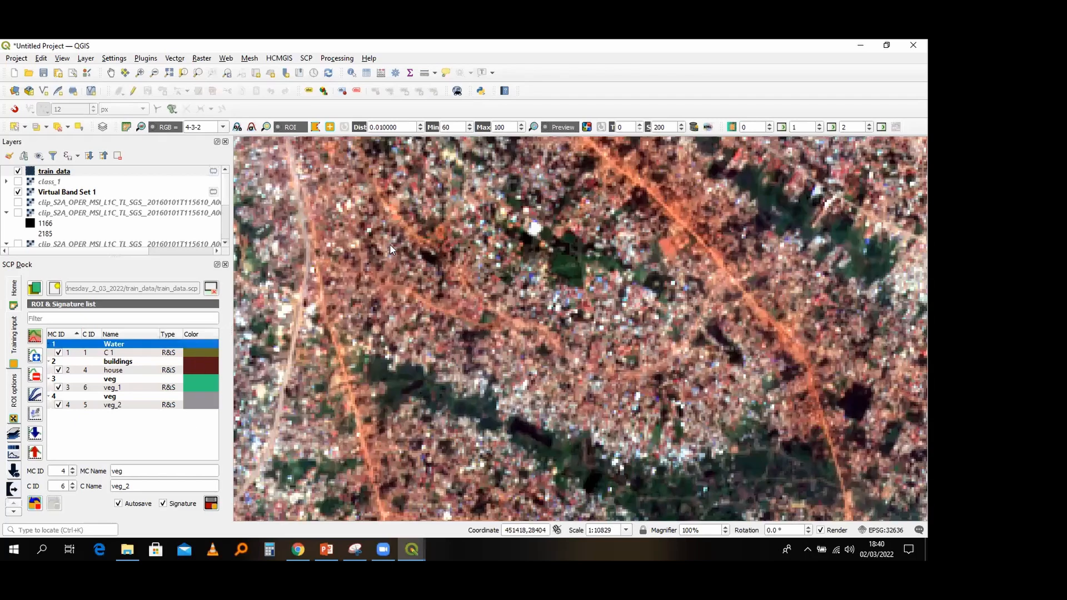
pyautogui.click(199, 362)
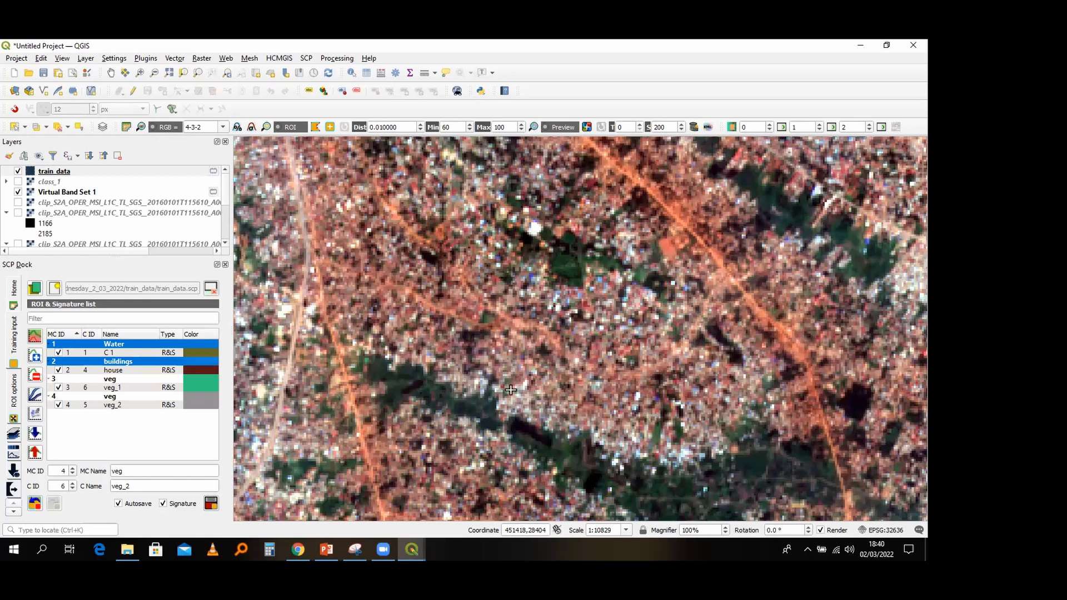
pyautogui.doubleClick(198, 388)
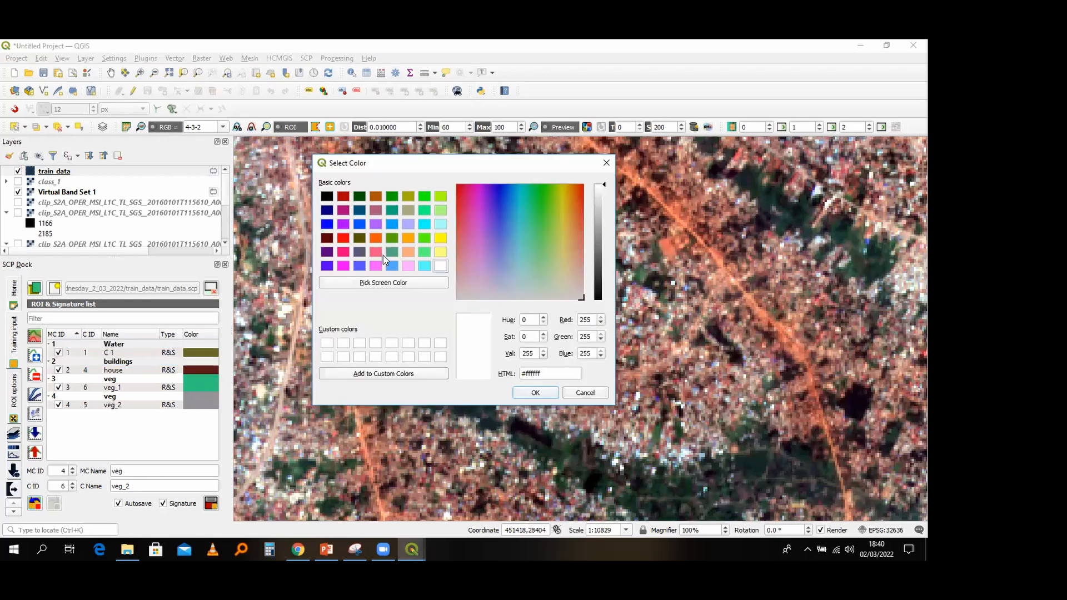
pyautogui.press('Escape')
pyautogui.doubleClick(198, 388)
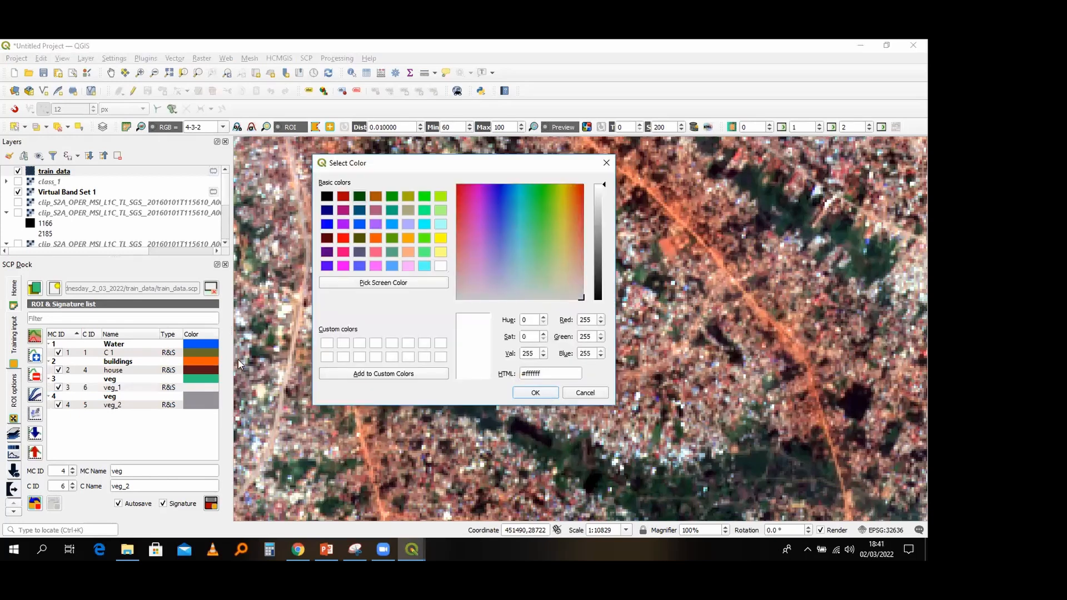
pyautogui.click(388, 238)
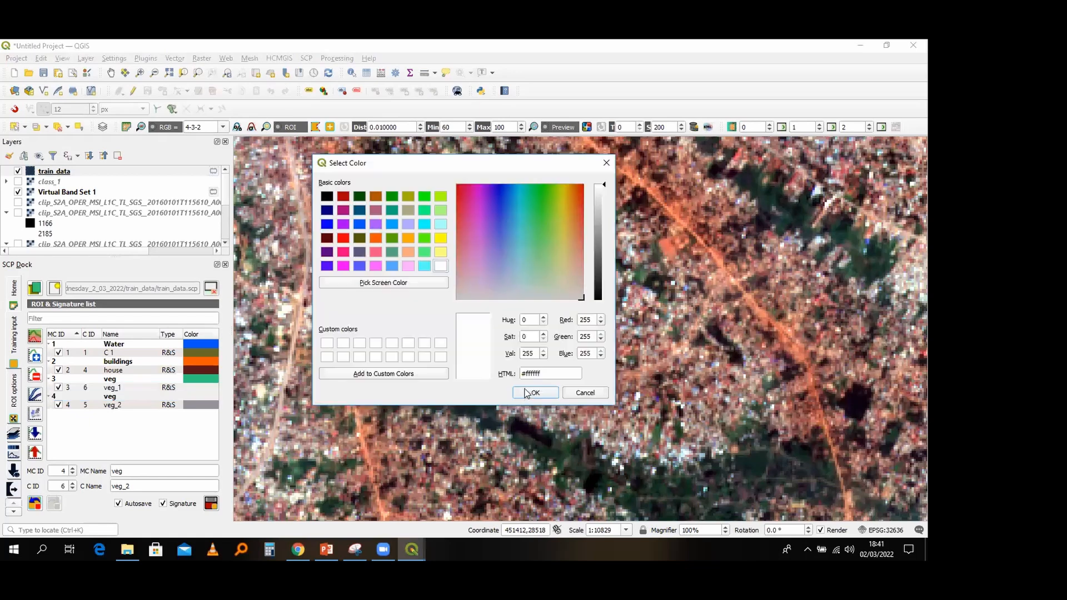
pyautogui.click(527, 396)
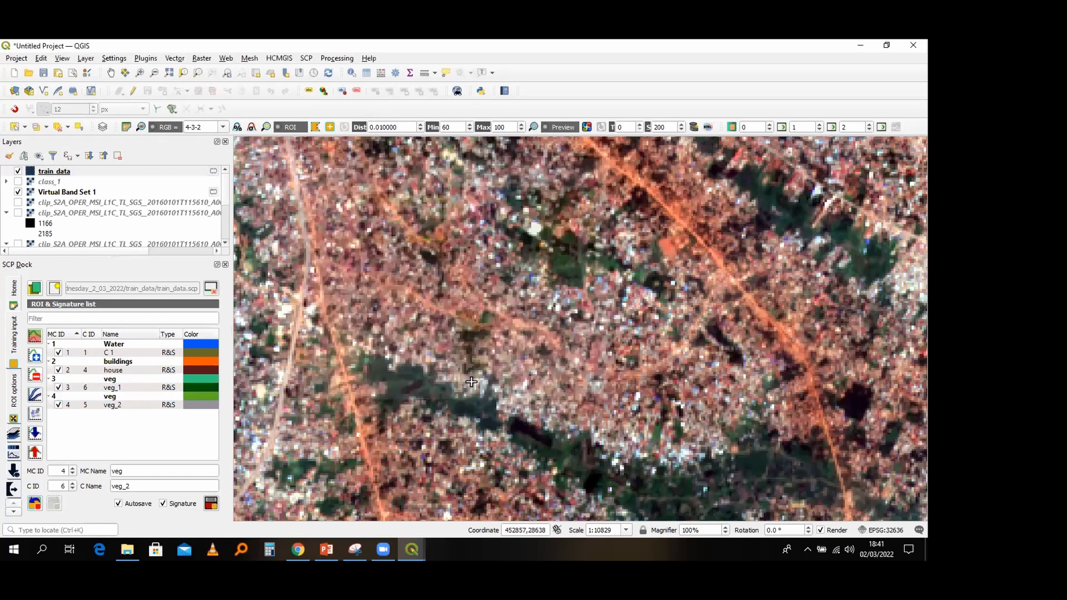
# Step: Plot the spectral signatures of Water, buildings and the veg macroclass with ID 3, and examine the plot and signature details
pyautogui.scroll(-1, 471, 382)
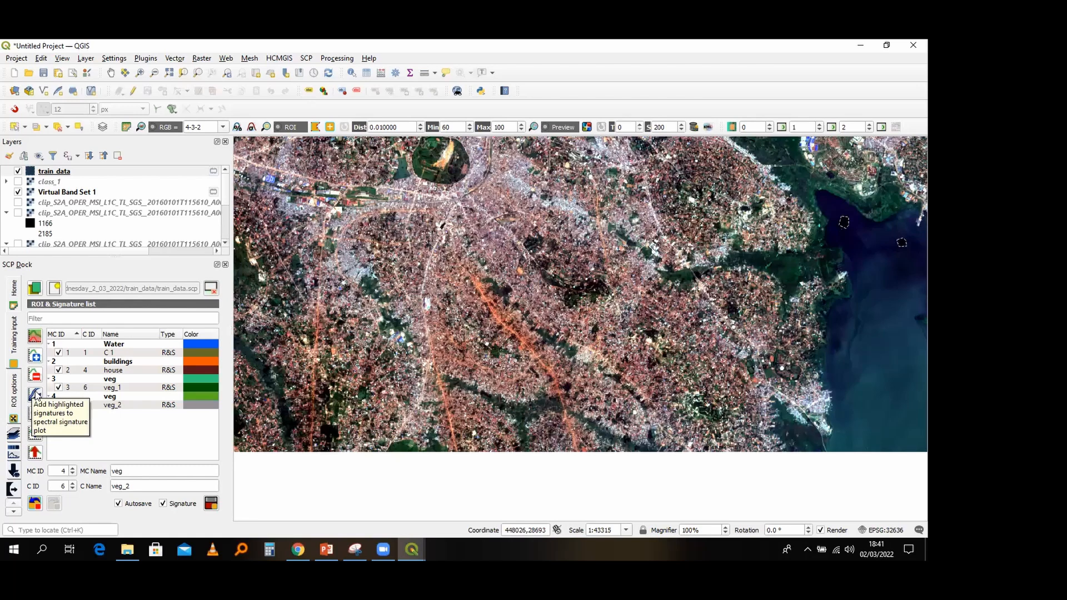
pyautogui.click(114, 345)
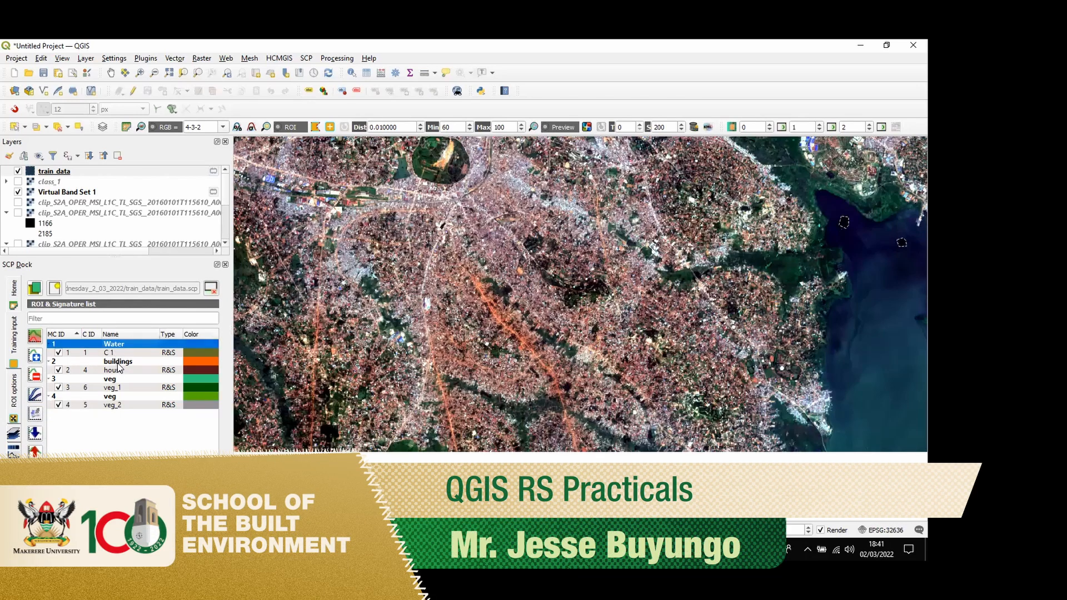
pyautogui.keyDown('ctrl'); pyautogui.click(118, 362); pyautogui.keyUp('ctrl')
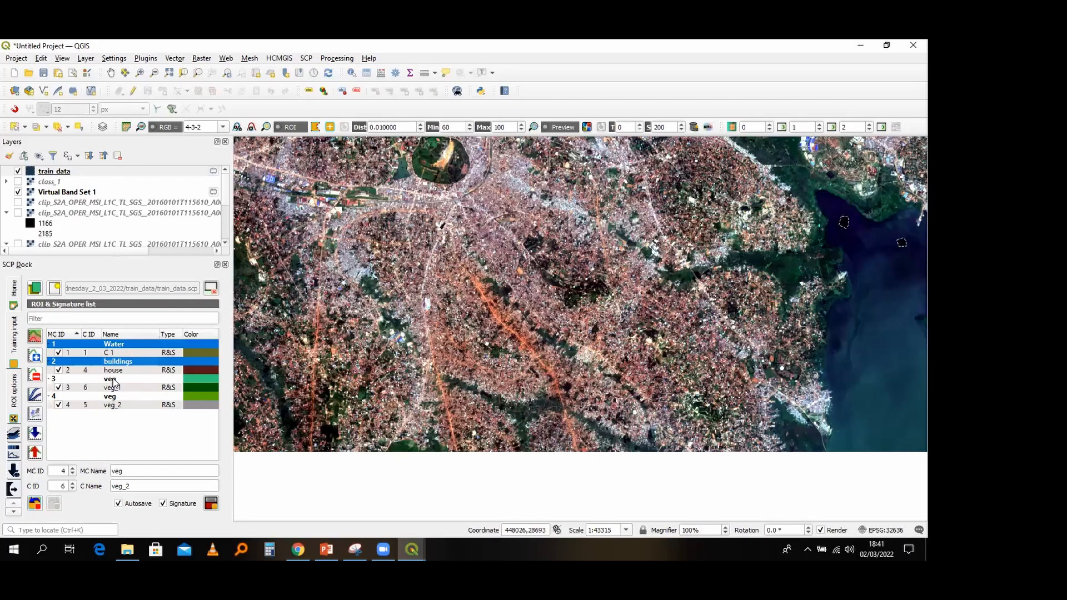
pyautogui.keyDown('ctrl'); pyautogui.click(113, 379); pyautogui.keyUp('ctrl')
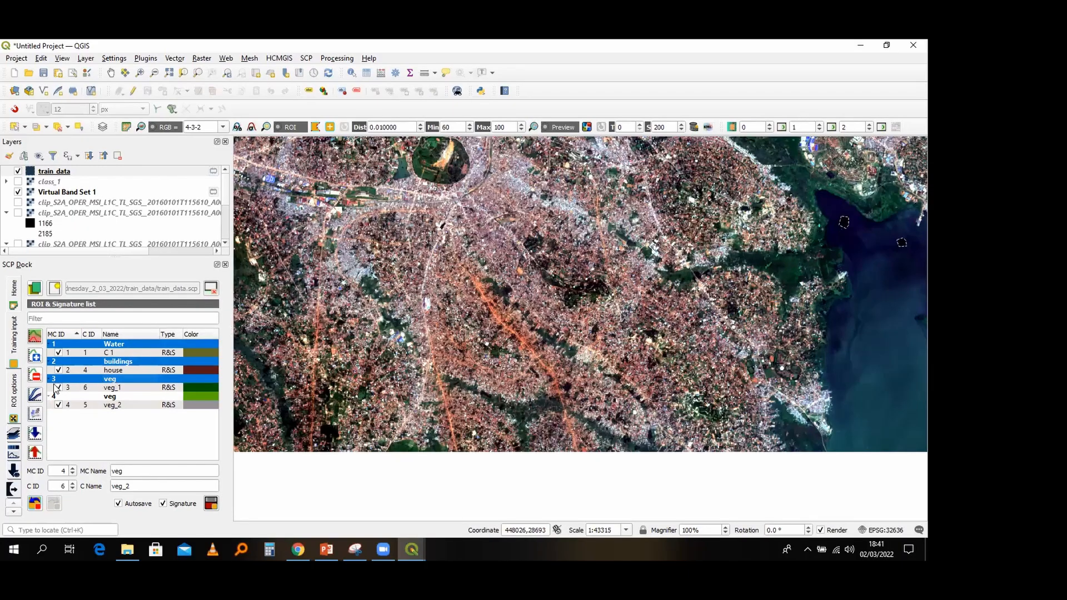
pyautogui.click(35, 394)
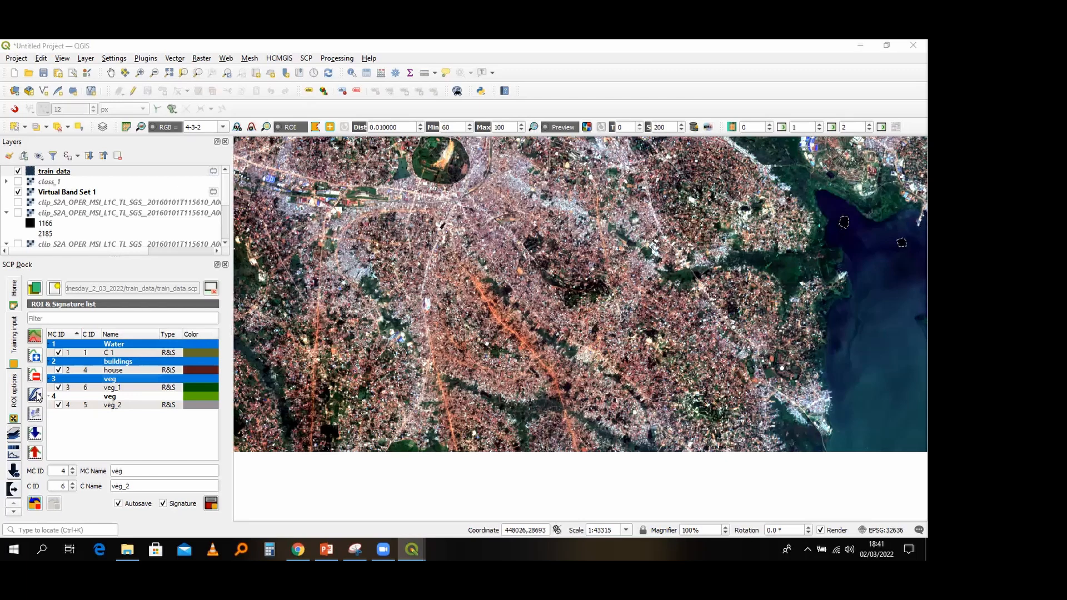
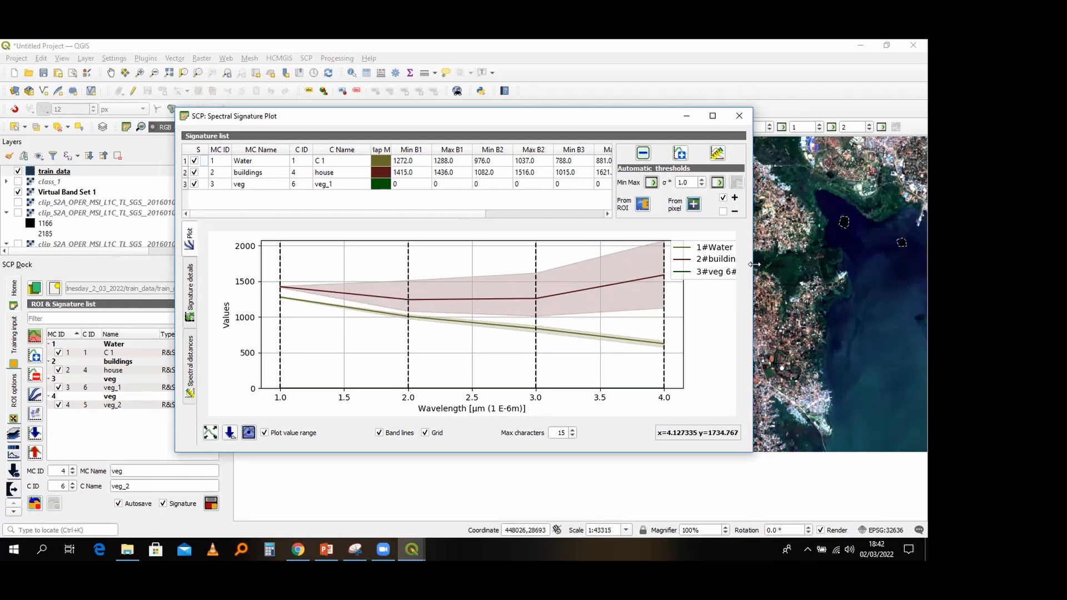
pyautogui.moveTo(755, 265); pyautogui.dragTo(842, 264)
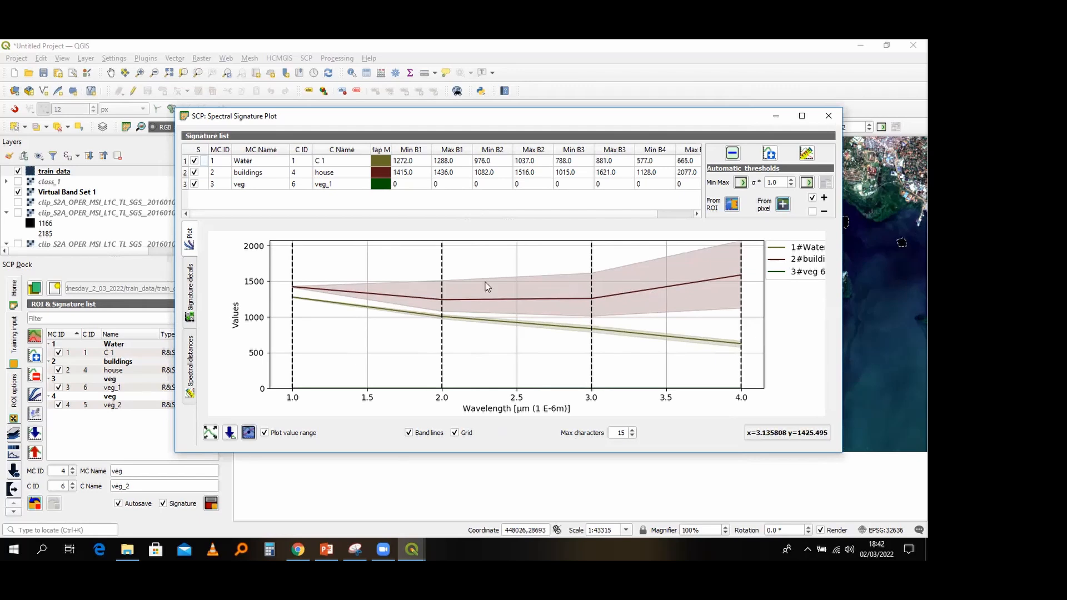
pyautogui.click(188, 304)
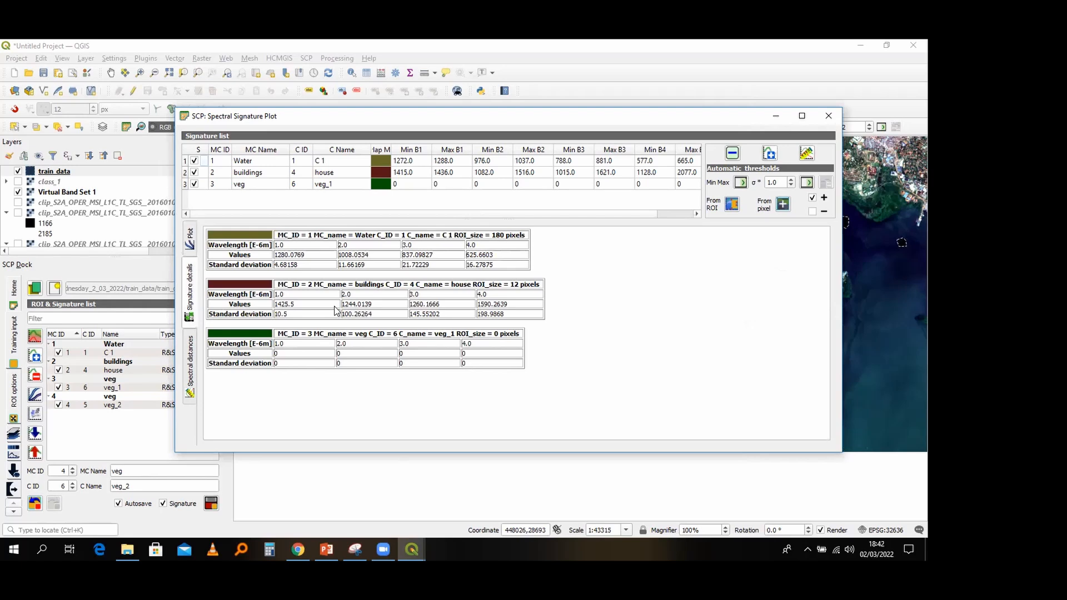
pyautogui.click(827, 118)
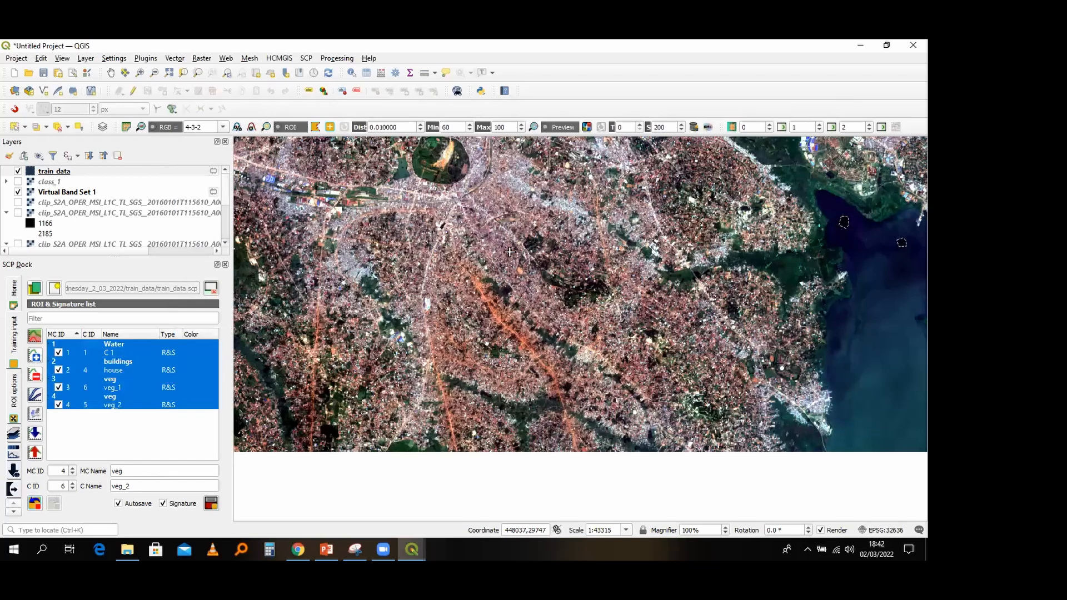
# Step: Delete all macroclasses and signatures from the ROI & Signature list
pyautogui.press('Return')
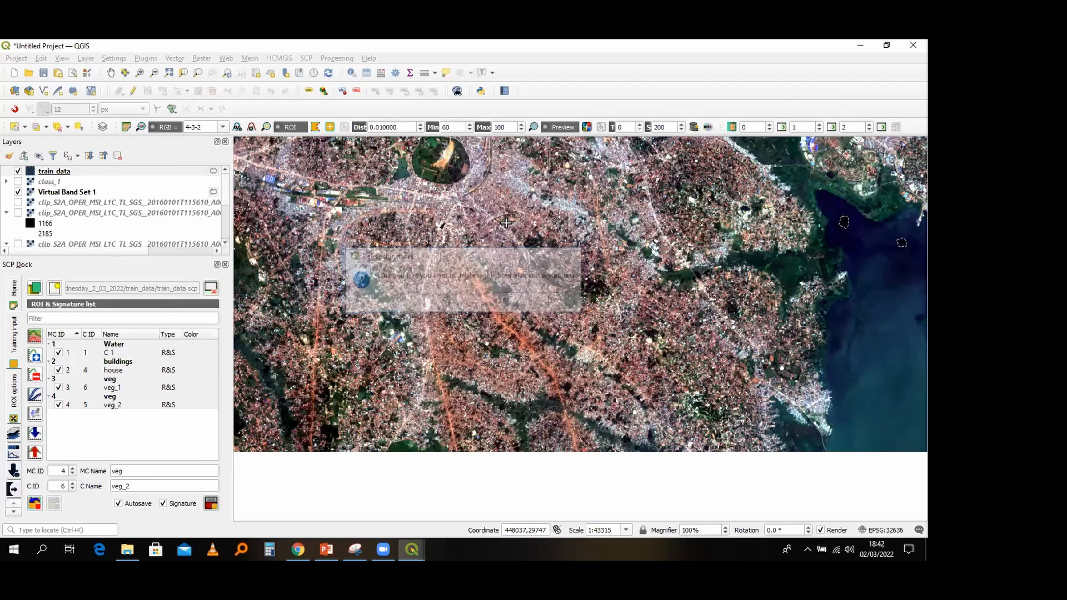
# Step: Draw an ROI on the open lake and save it with macroclass ID 1, macroclass name water, class ID 1 and an empty class name
pyautogui.scroll(-2, 527, 215)
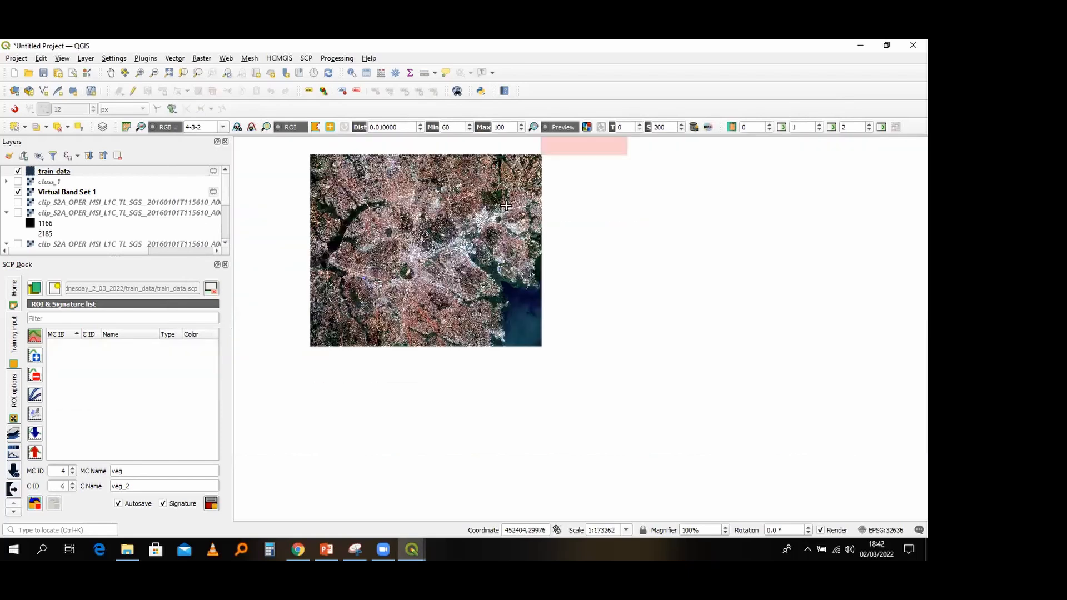
pyautogui.scroll(3, 522, 322)
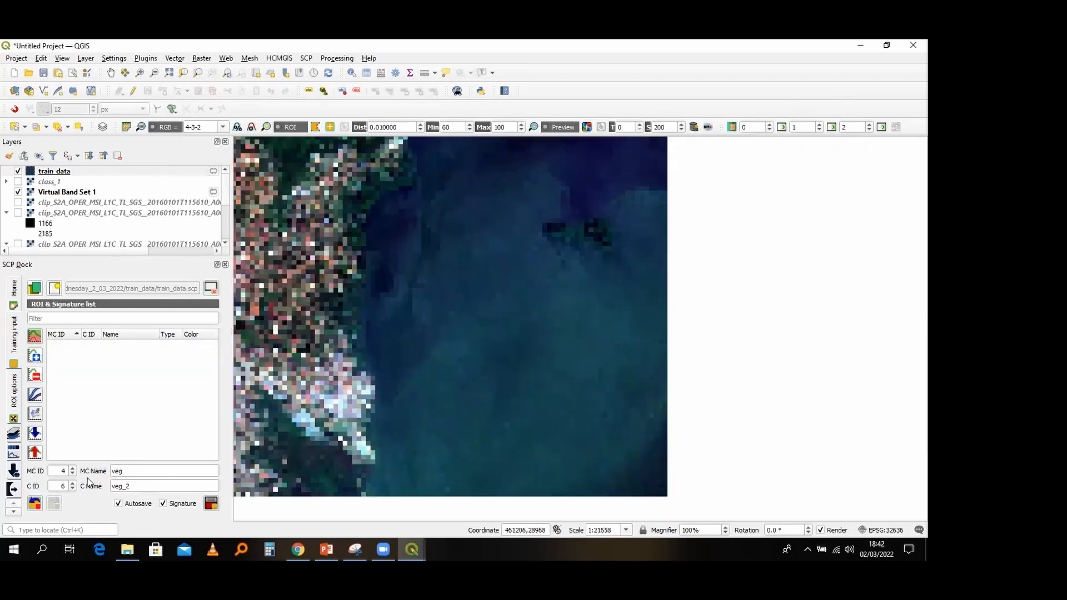
pyautogui.moveTo(66, 472); pyautogui.dragTo(54, 471)
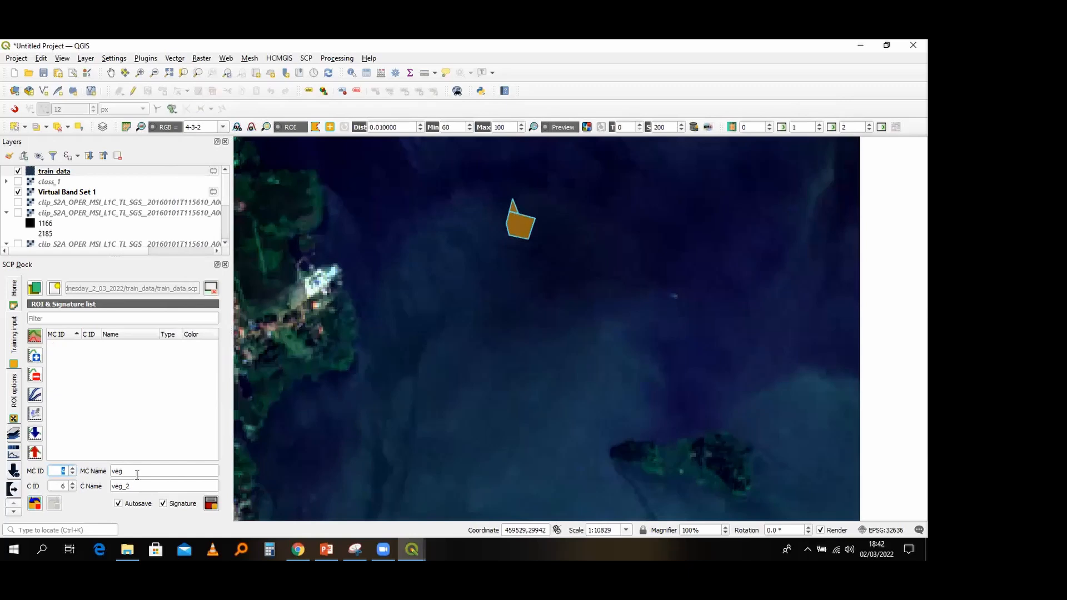
pyautogui.write('1')
pyautogui.press('Tab')
pyautogui.write('water')
pyautogui.press('Tab')
pyautogui.press('BackSpace')
pyautogui.doubleClick(57, 486)
pyautogui.write('1')
pyautogui.click(212, 505)
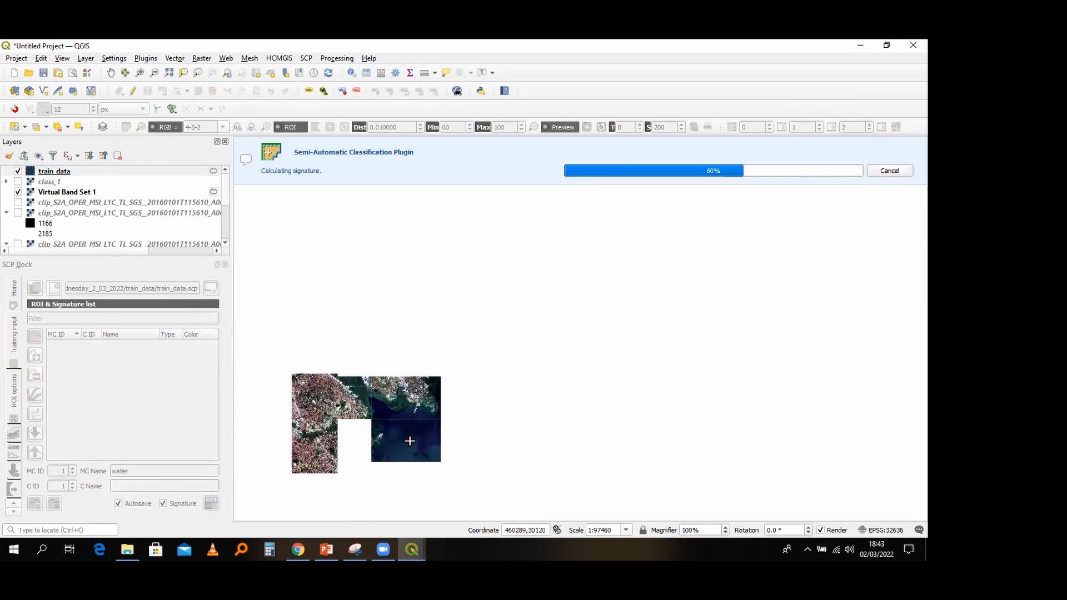
# Step: Draw a small ROI in the dense built-up area and save it with macroclass ID 2, macroclass name buildings and class ID 2
pyautogui.scroll(-1, 406, 439)
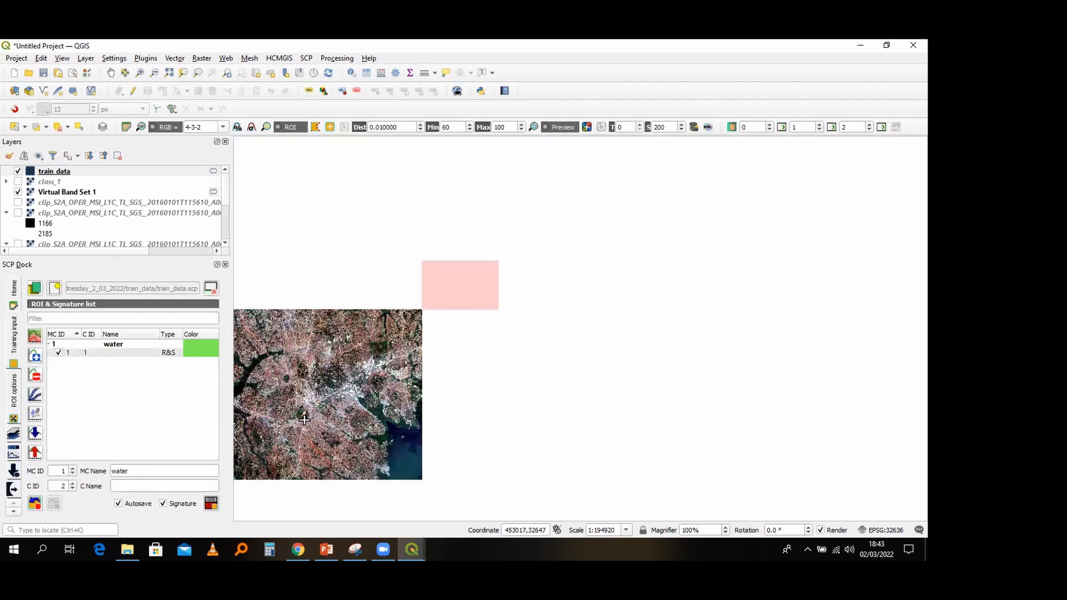
pyautogui.moveTo(304, 420); pyautogui.dragTo(512, 406)
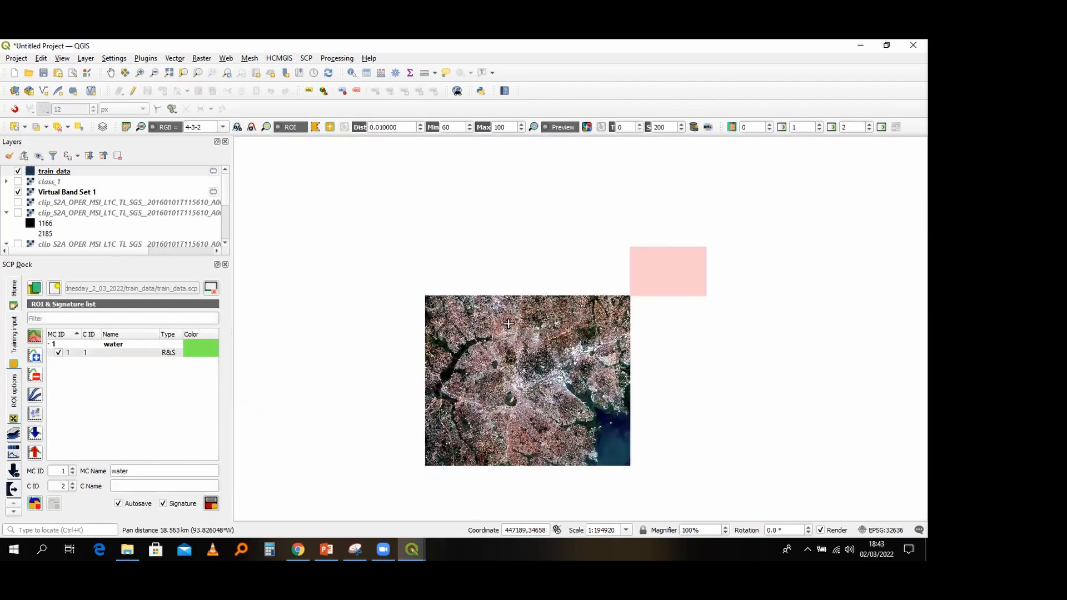
pyautogui.scroll(1, 508, 324)
pyautogui.scroll(3, 508, 324)
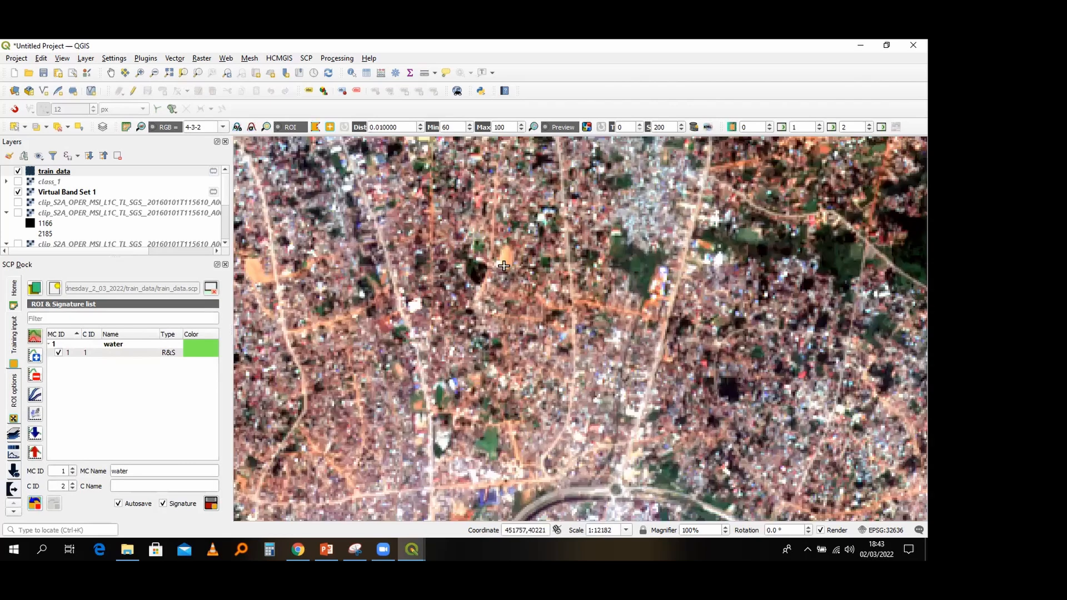
pyautogui.scroll(1, 501, 265)
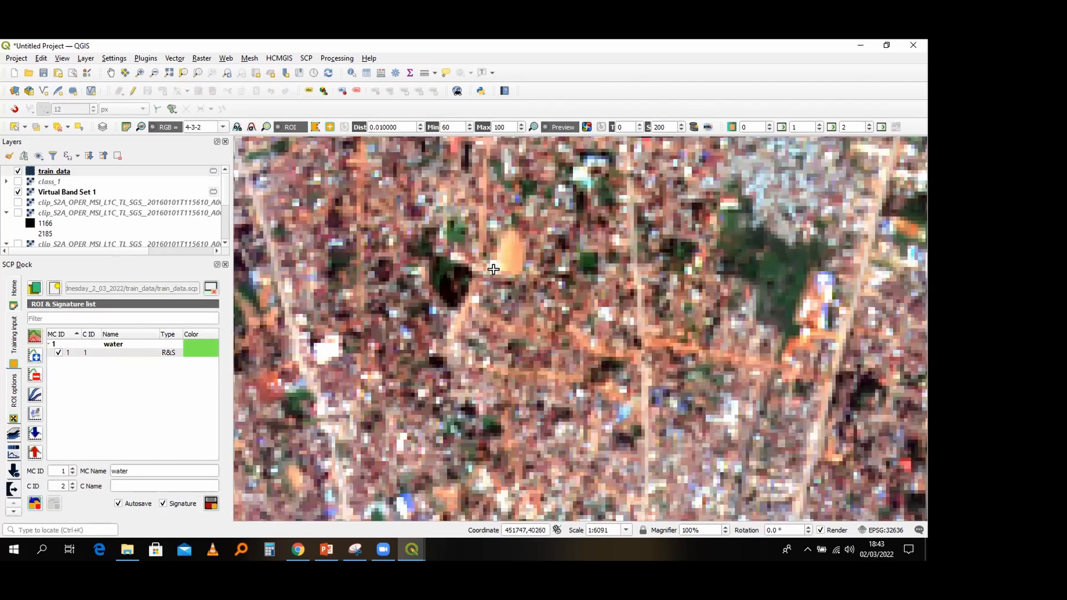
pyautogui.click(349, 295)
pyautogui.click(366, 307)
pyautogui.rightClick(358, 310)
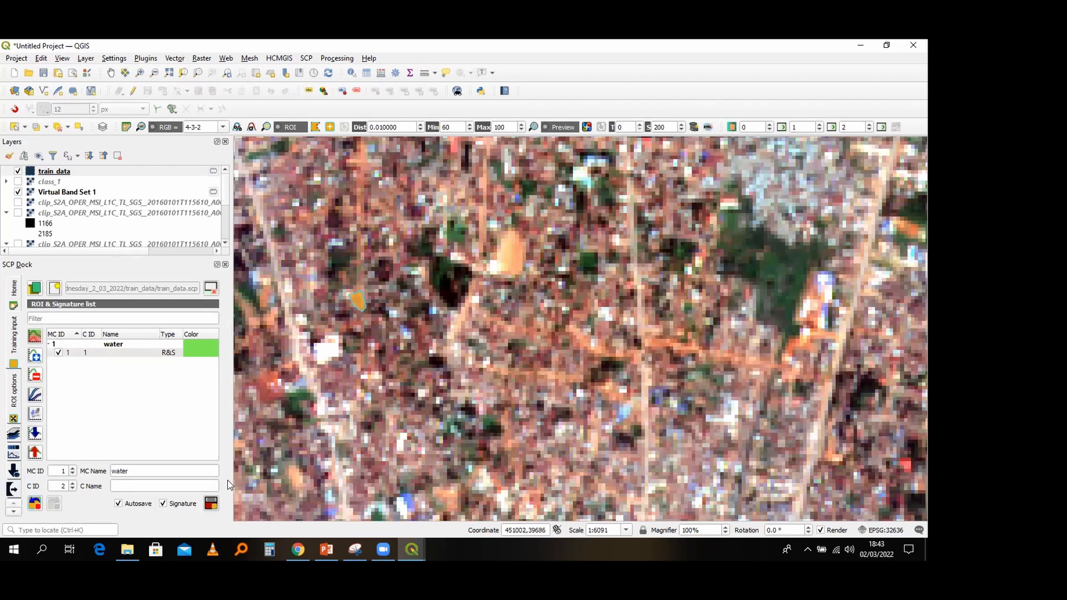
pyautogui.click(66, 472)
pyautogui.write('2')
pyautogui.doubleClick(113, 471)
pyautogui.write('buildings')
pyautogui.click(210, 506)
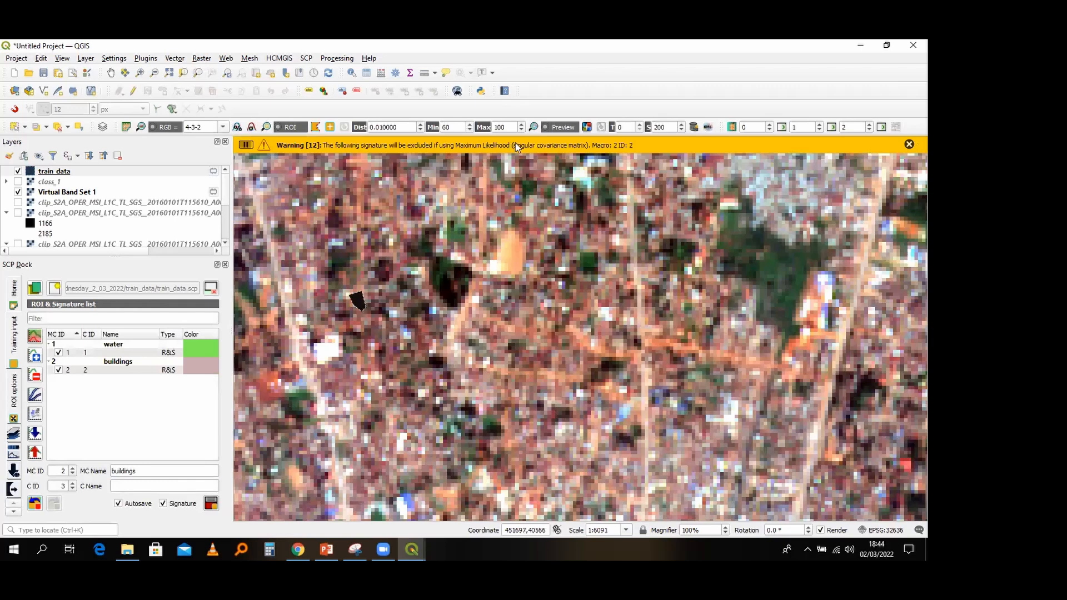
pyautogui.click(908, 146)
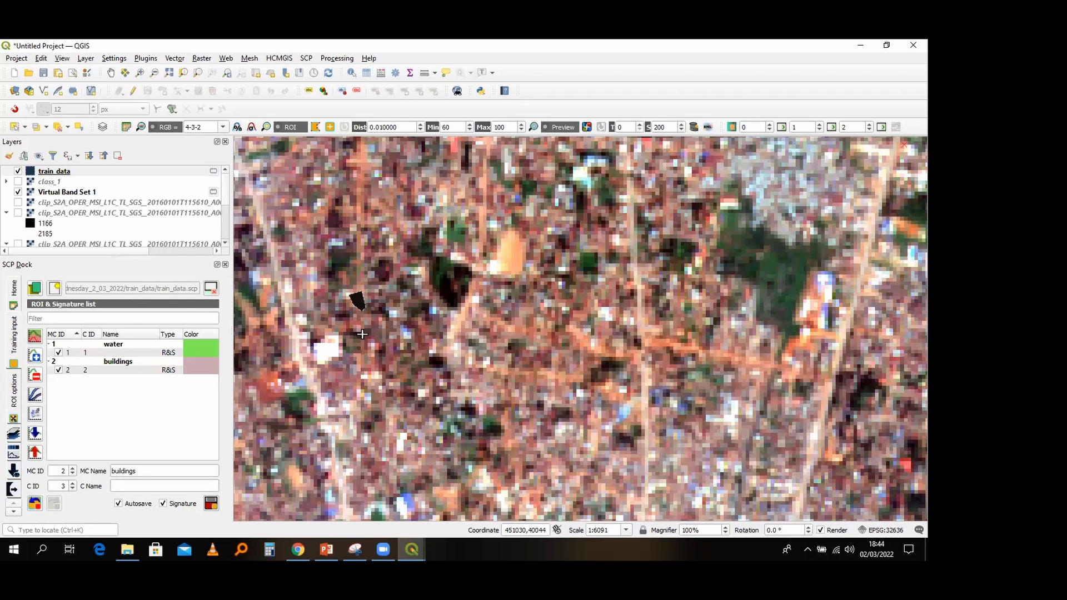
# Step: Delete the buildings macroclass and its signature from the ROI & Signature list
pyautogui.scroll(-1, 405, 337)
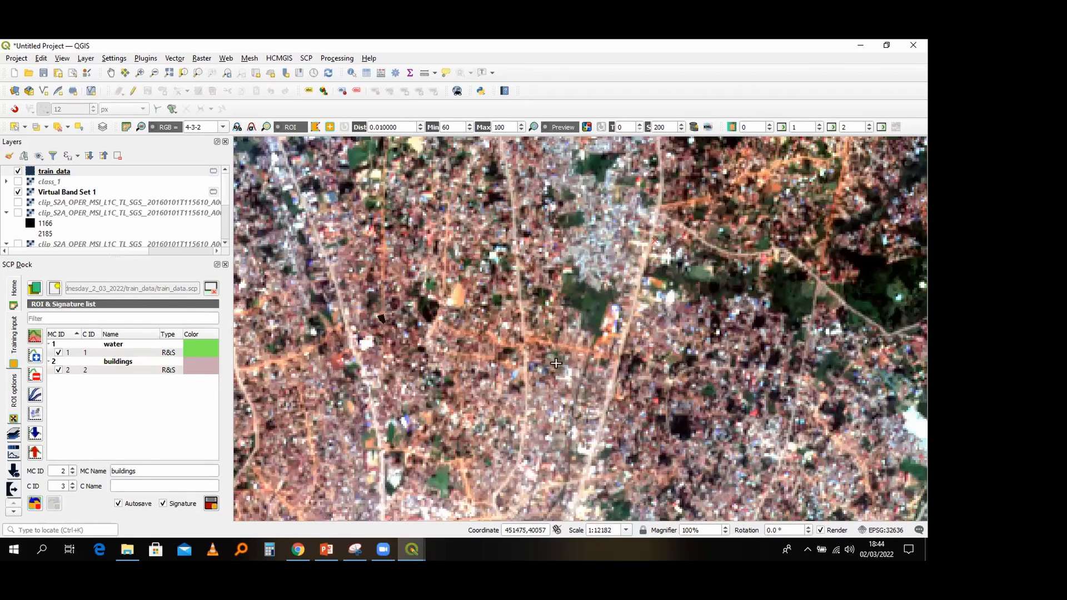
pyautogui.scroll(-1, 558, 399)
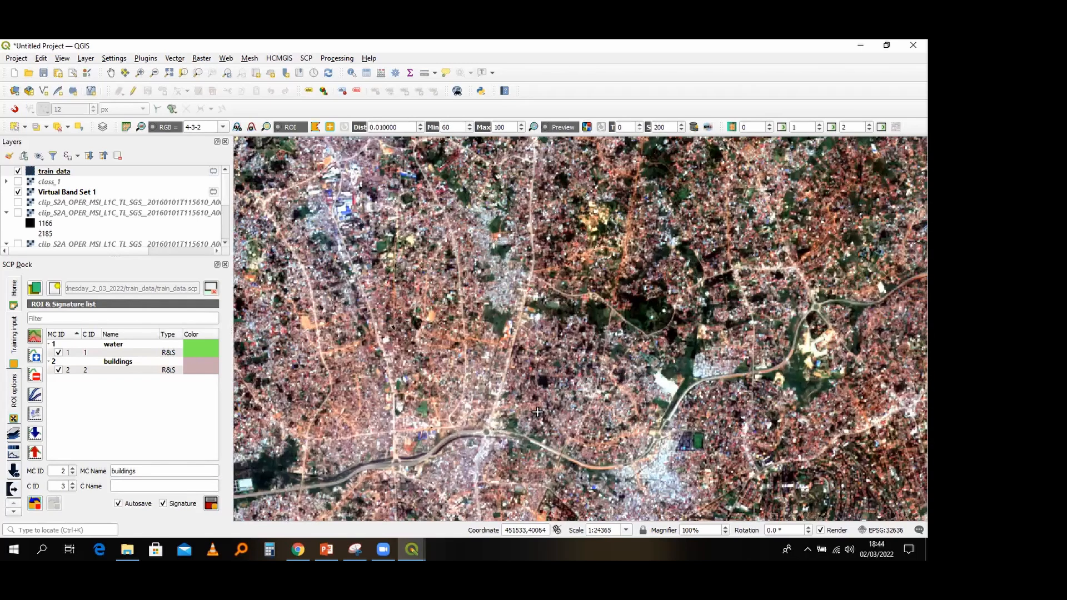
pyautogui.scroll(-1, 532, 389)
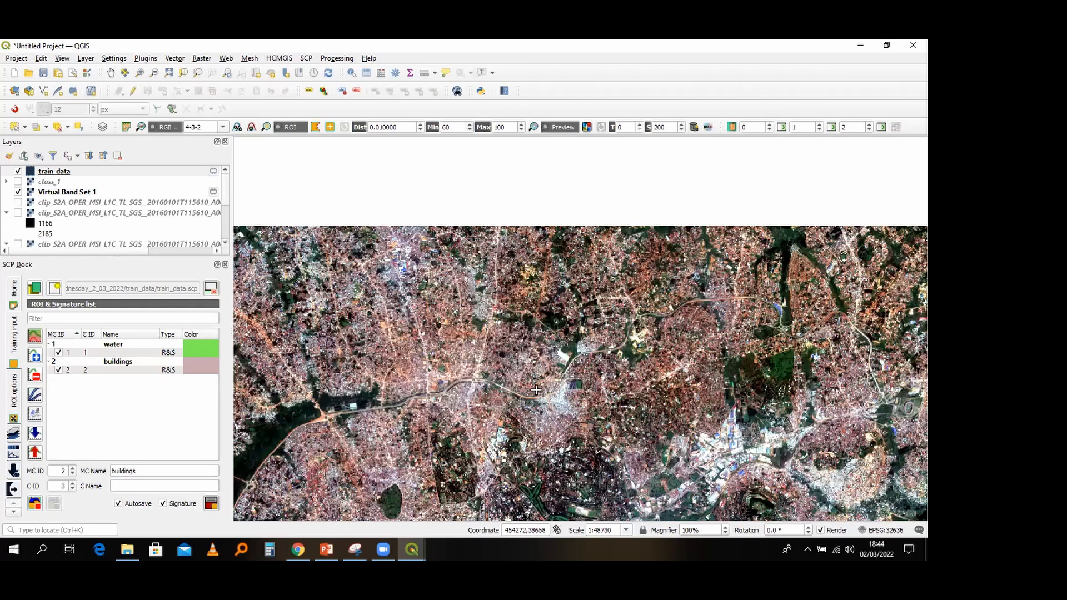
pyautogui.scroll(3, 530, 390)
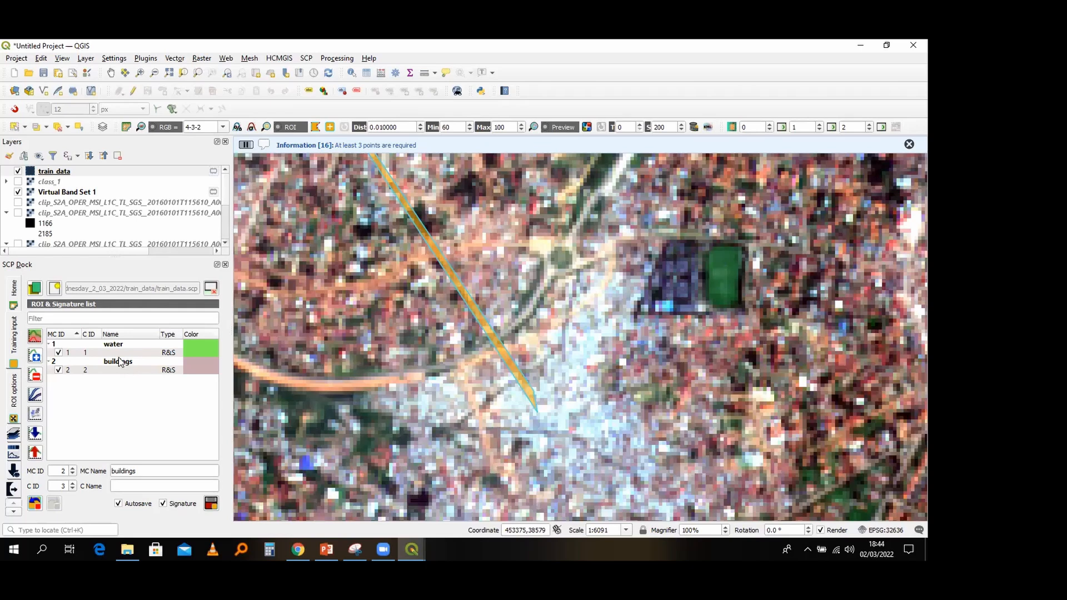
pyautogui.click(118, 361)
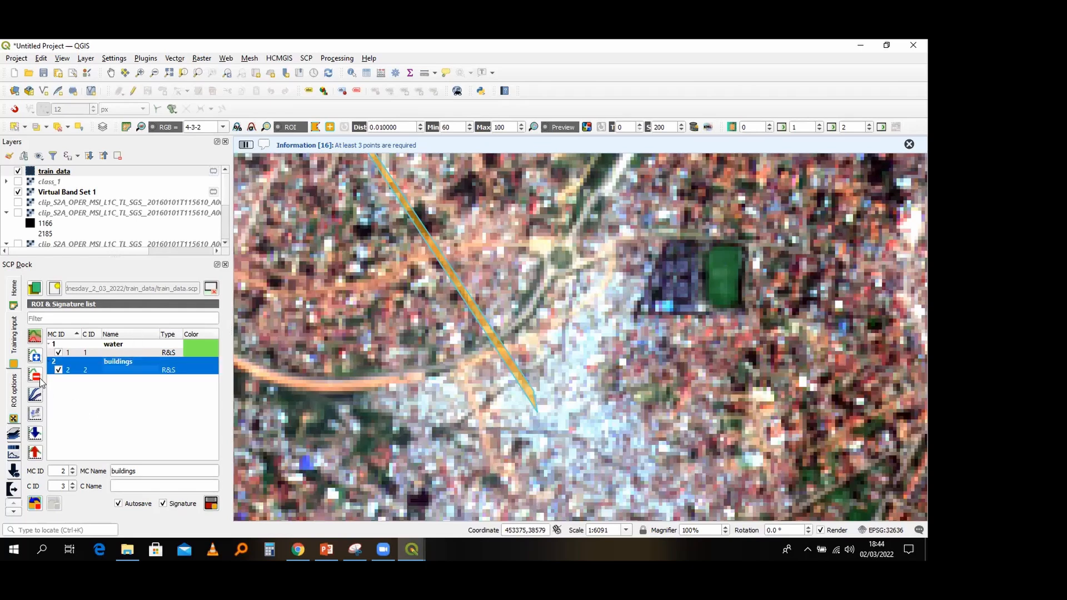
pyautogui.press('Delete')
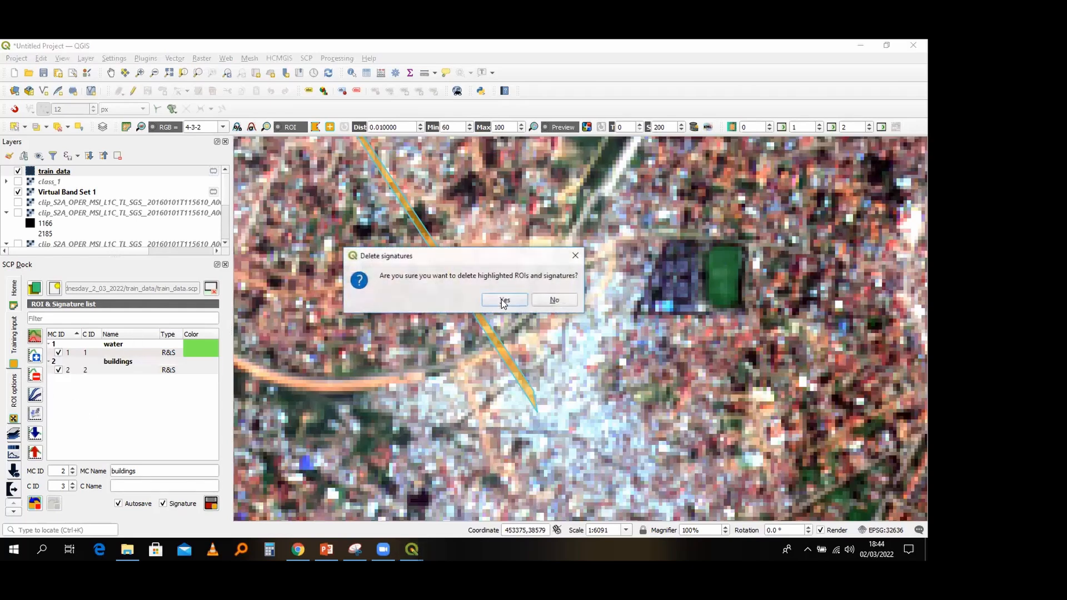
pyautogui.click(501, 305)
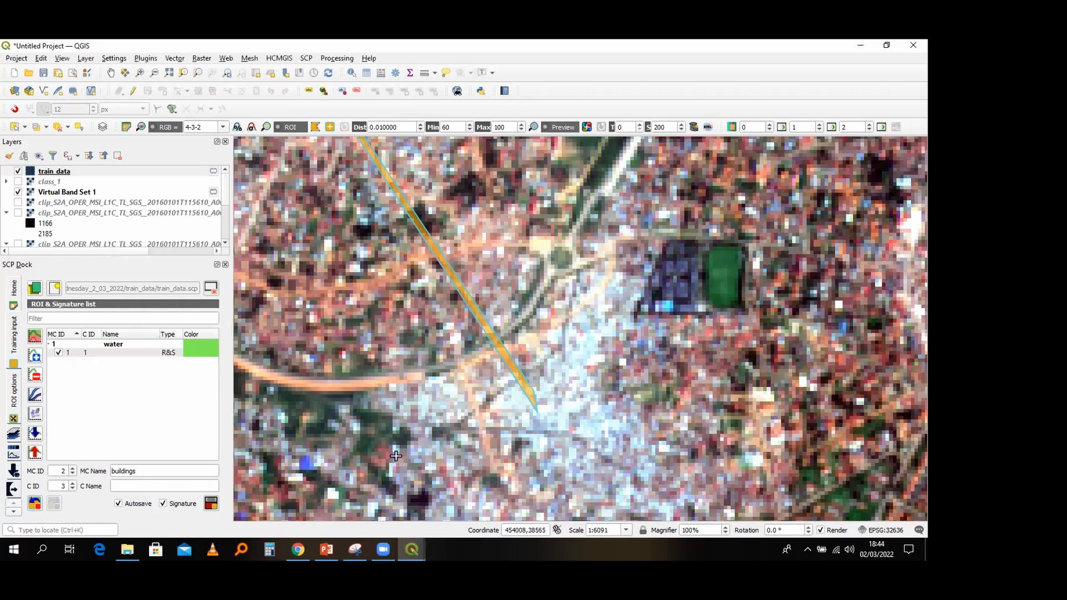
# Step: Draw an ROI on the bright built-up area southwest of the green field and save it as buildings with macroclass ID 2 and class ID 3
pyautogui.scroll(-1, 464, 394)
pyautogui.scroll(-2, 476, 410)
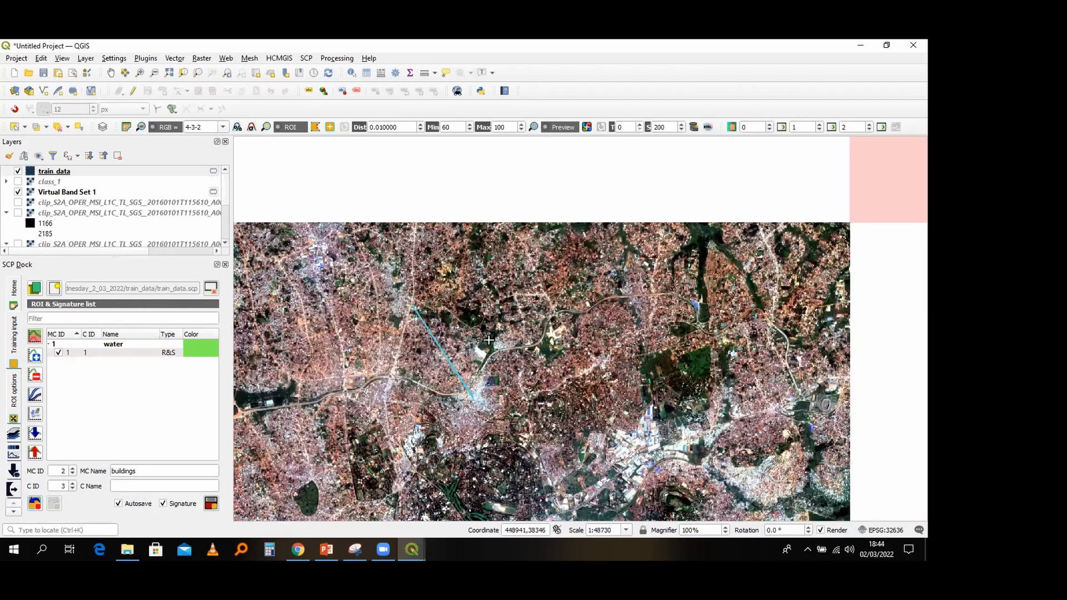
pyautogui.scroll(1, 477, 344)
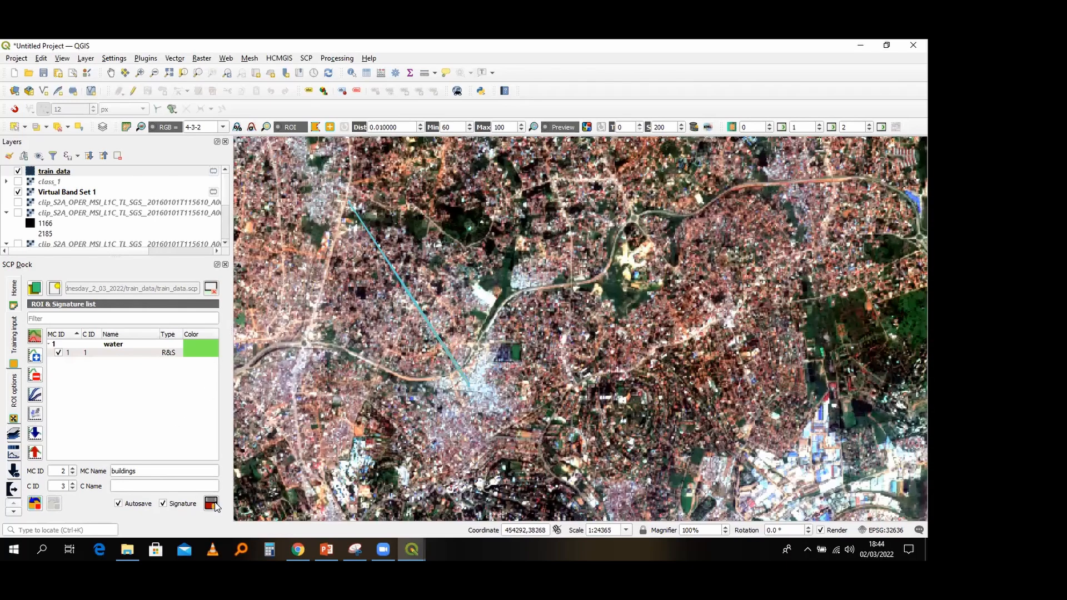
pyautogui.click(210, 505)
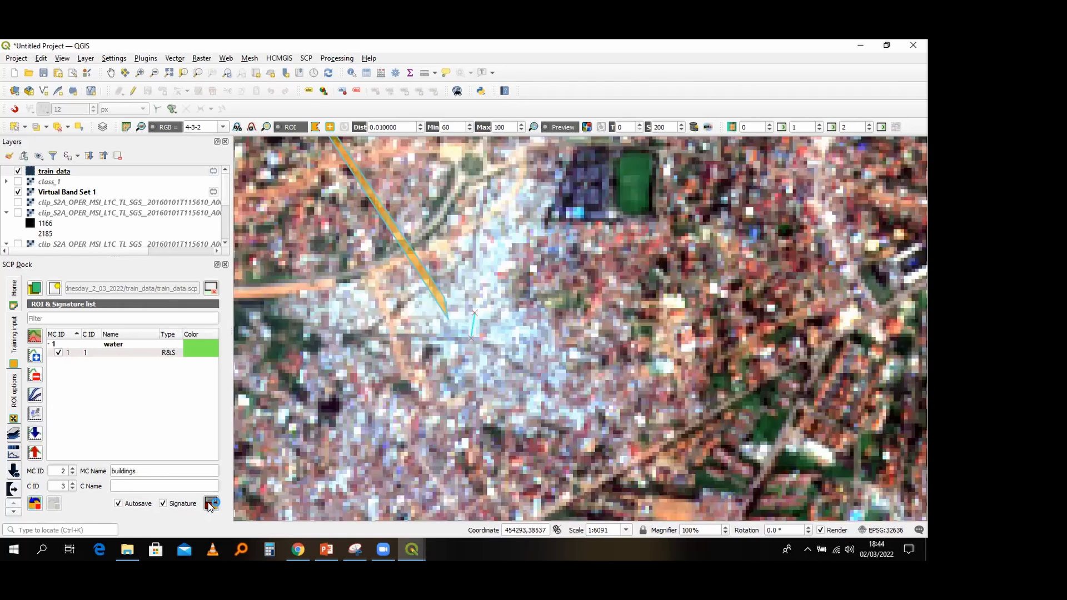
pyautogui.click(210, 505)
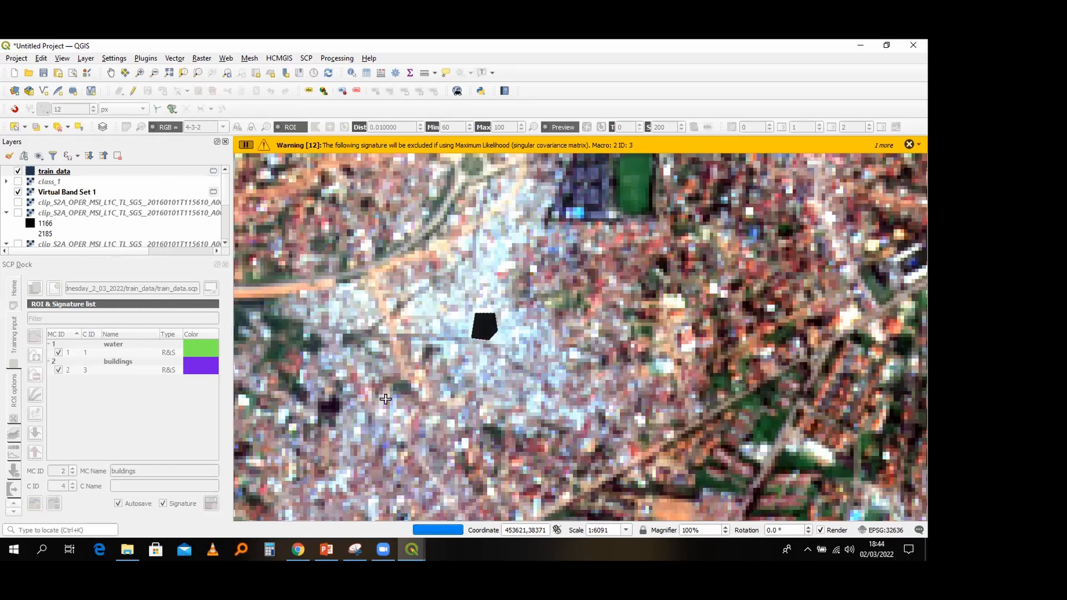
pyautogui.click(910, 144)
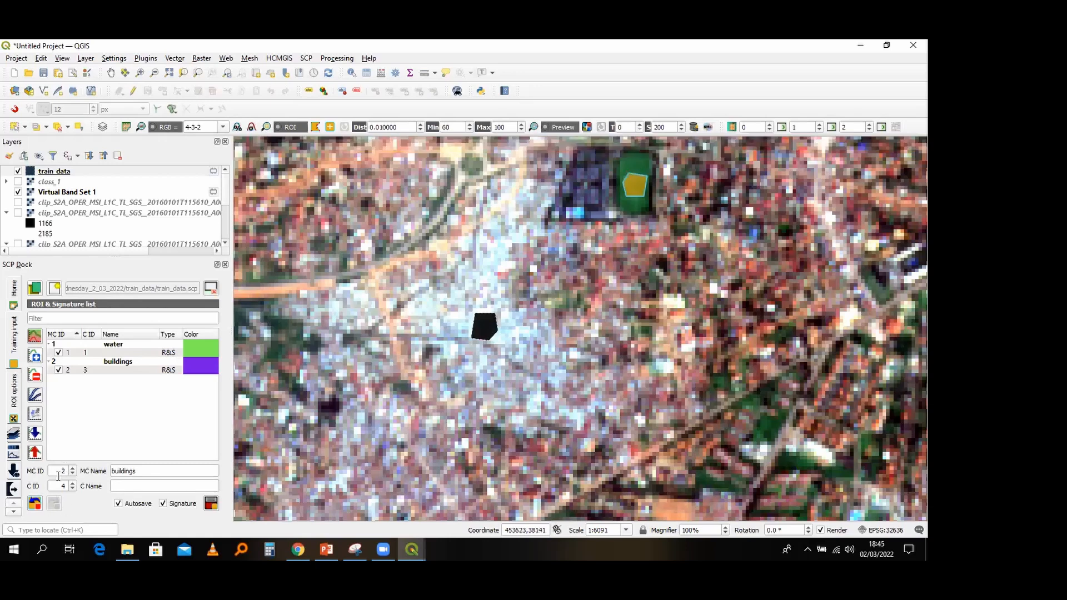
# Step: Draw an ROI on the green field and save it with macroclass ID 3, macroclass name vegetation and class ID 4
pyautogui.doubleClick(110, 471)
pyautogui.write('Vegetation')
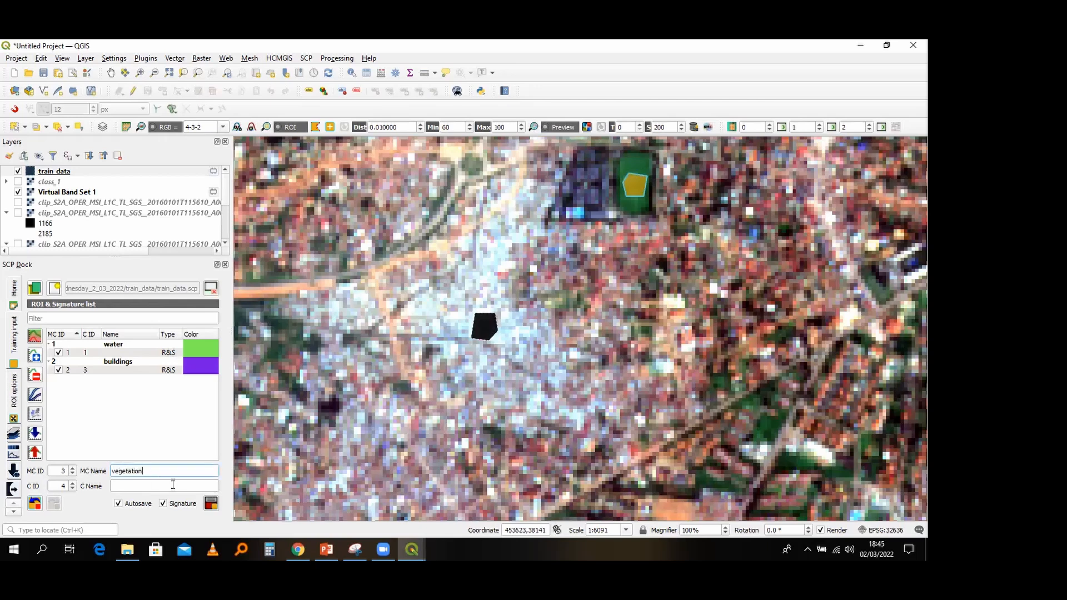
pyautogui.click(210, 503)
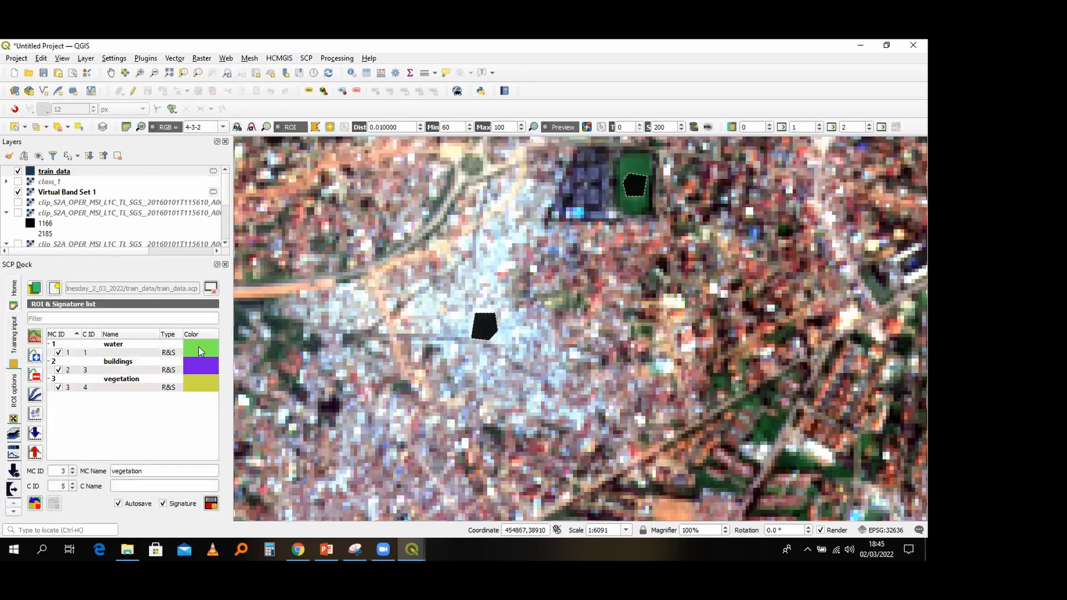
# Step: Recolour the water macroclass blue, the buildings macroclass orange (#ff5500) and the vegetation macroclass green (#55aa00)
pyautogui.rightClick(199, 347)
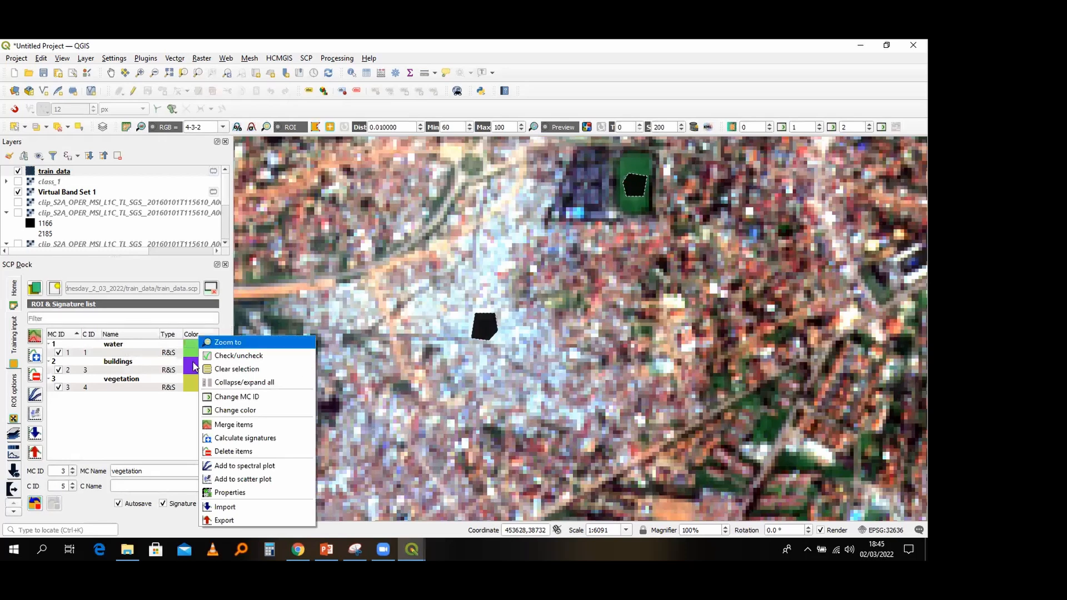
pyautogui.rightClick(196, 343)
pyautogui.doubleClick(197, 344)
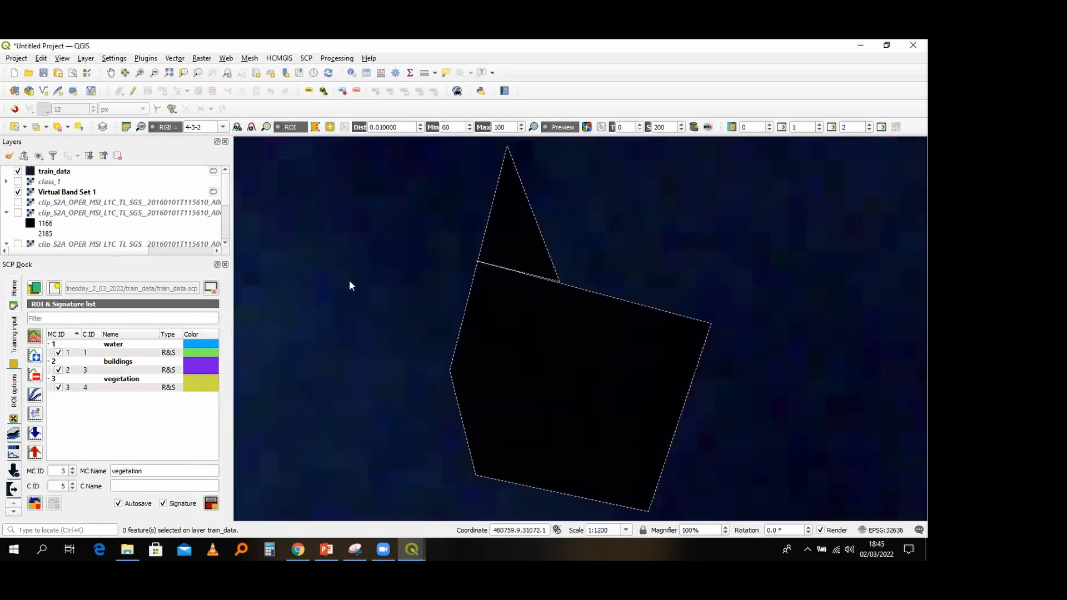
pyautogui.click(524, 389)
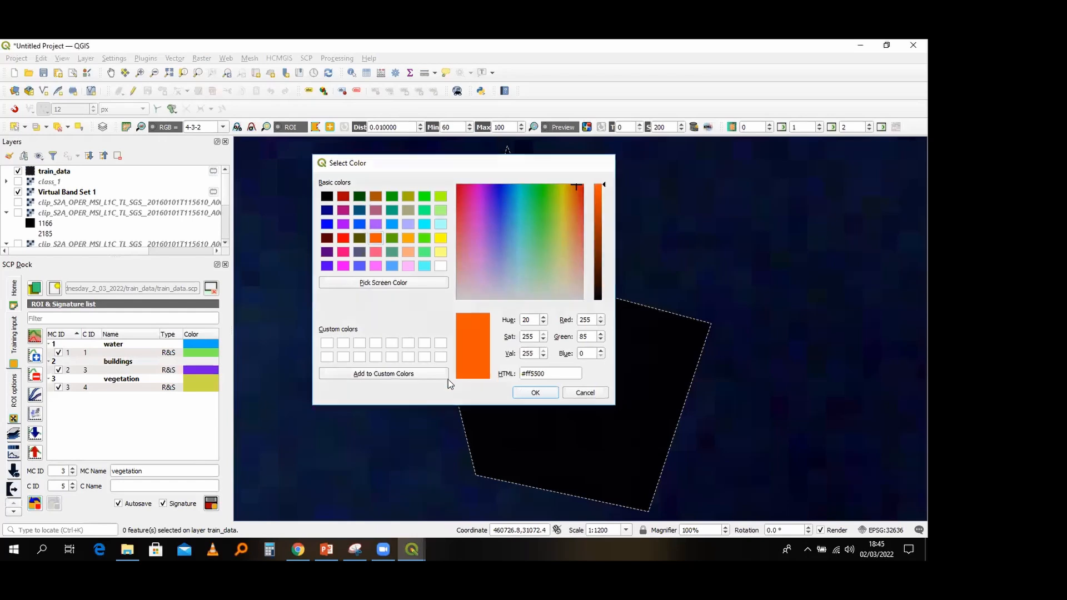
pyautogui.doubleClick(203, 380)
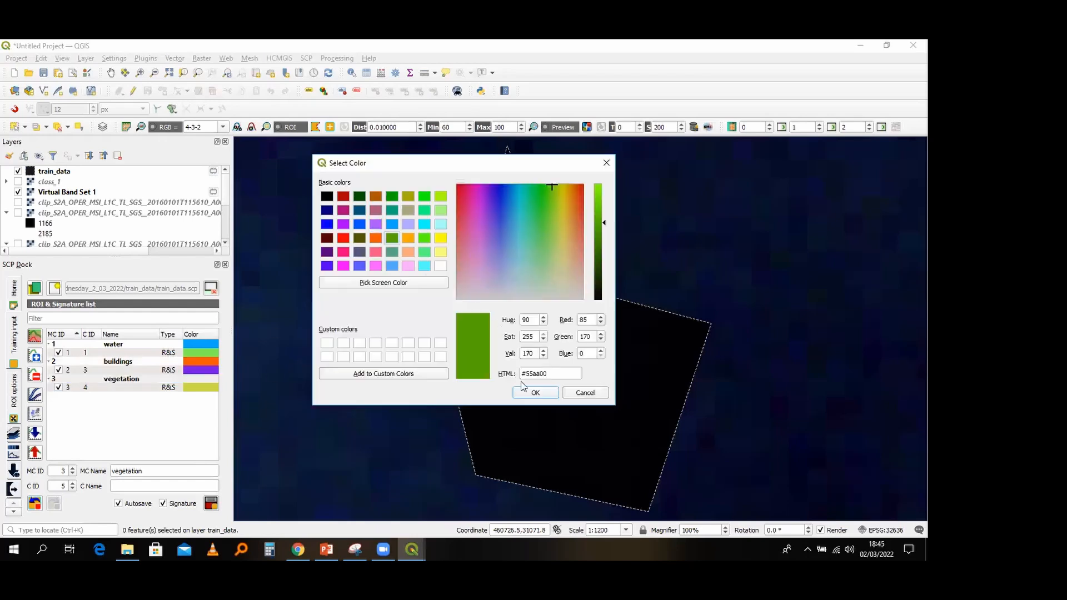
pyautogui.click(533, 391)
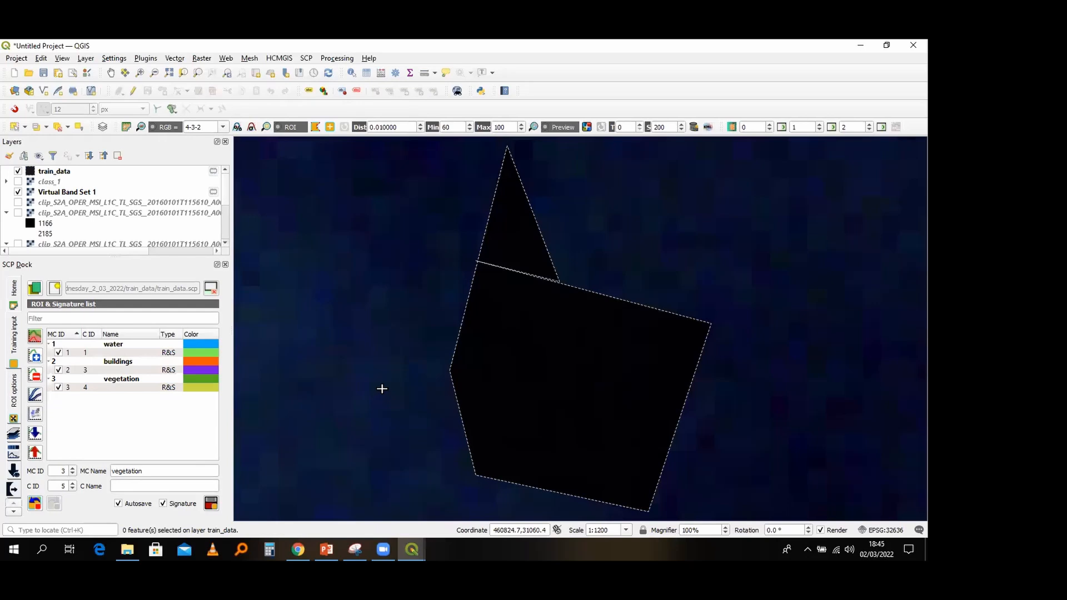
# Step: Add the signatures of the water, buildings and vegetation macroclasses to the spectral signature plot
pyautogui.hotkey('ctrl', 'shift', 'f')
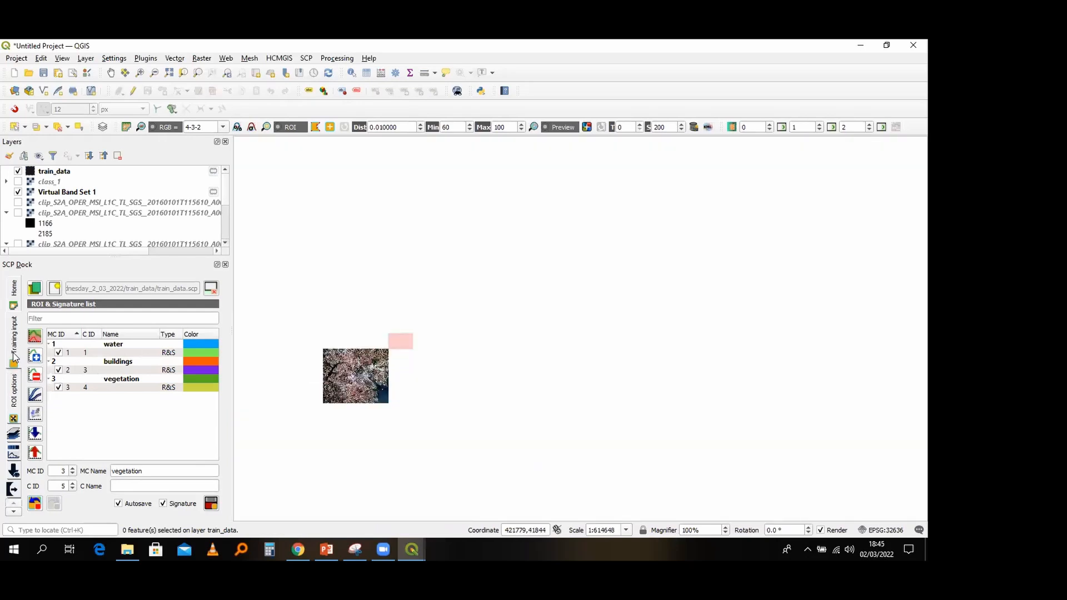
pyautogui.click(110, 379)
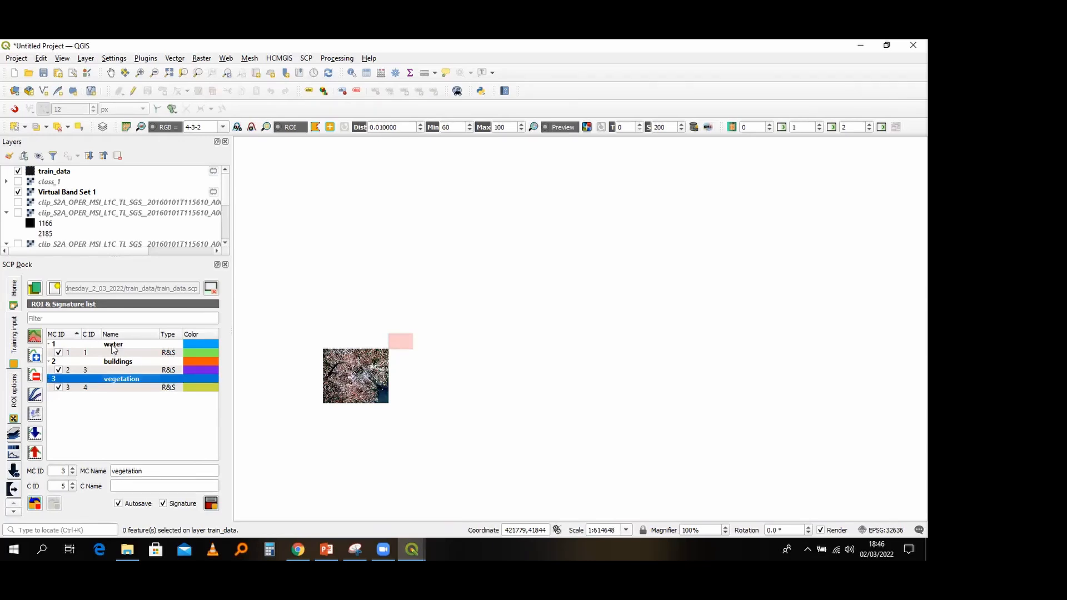
pyautogui.keyDown('ctrl'); pyautogui.click(114, 345); pyautogui.keyUp('ctrl')
pyautogui.keyDown('ctrl'); pyautogui.click(113, 362); pyautogui.keyUp('ctrl')
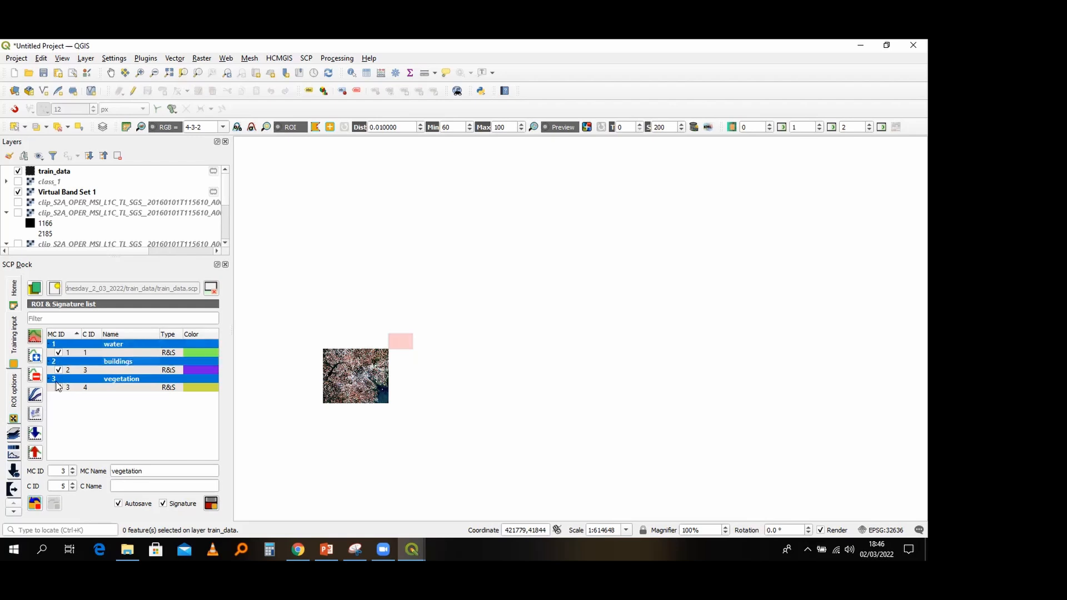
pyautogui.click(36, 395)
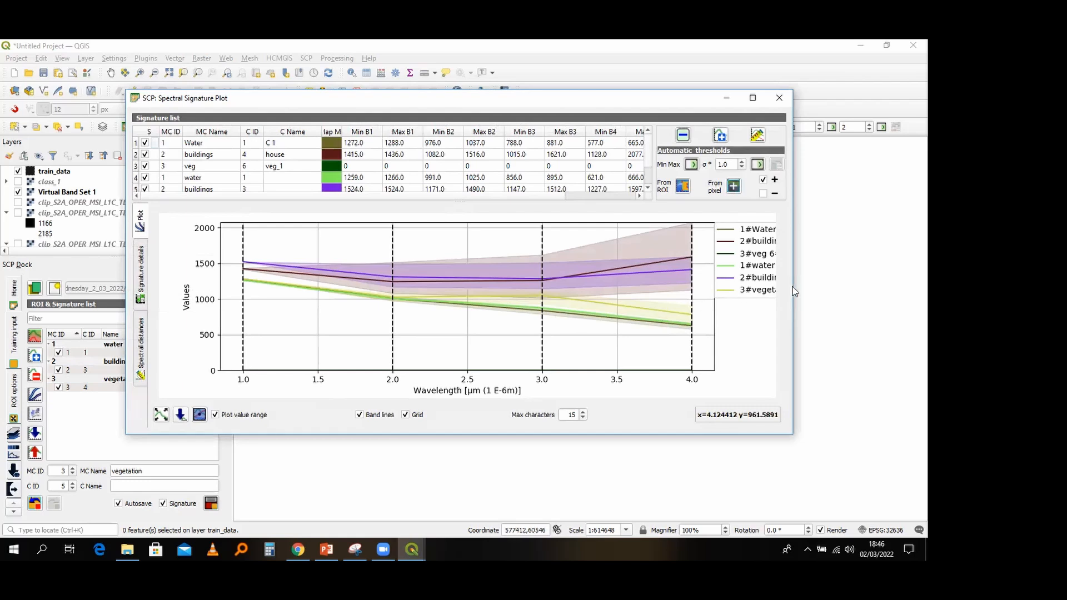
# Step: Widen the spectral signature plot, switch the veg_1 signature off and on to compare the curves, and close the plot
pyautogui.moveTo(795, 287); pyautogui.dragTo(830, 281)
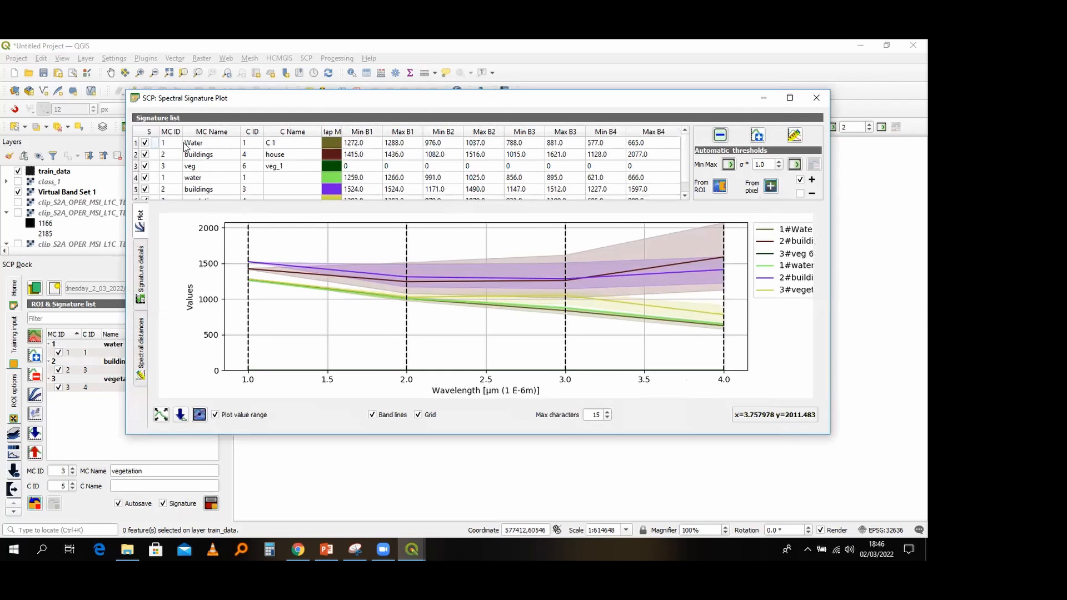
pyautogui.click(145, 155)
pyautogui.click(145, 166)
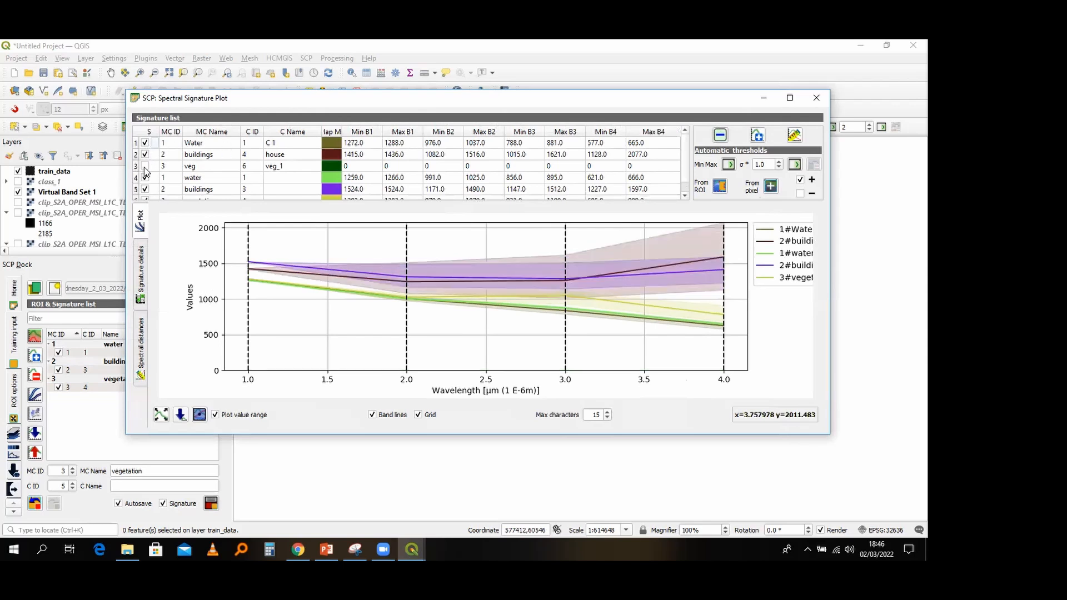
pyautogui.click(145, 166)
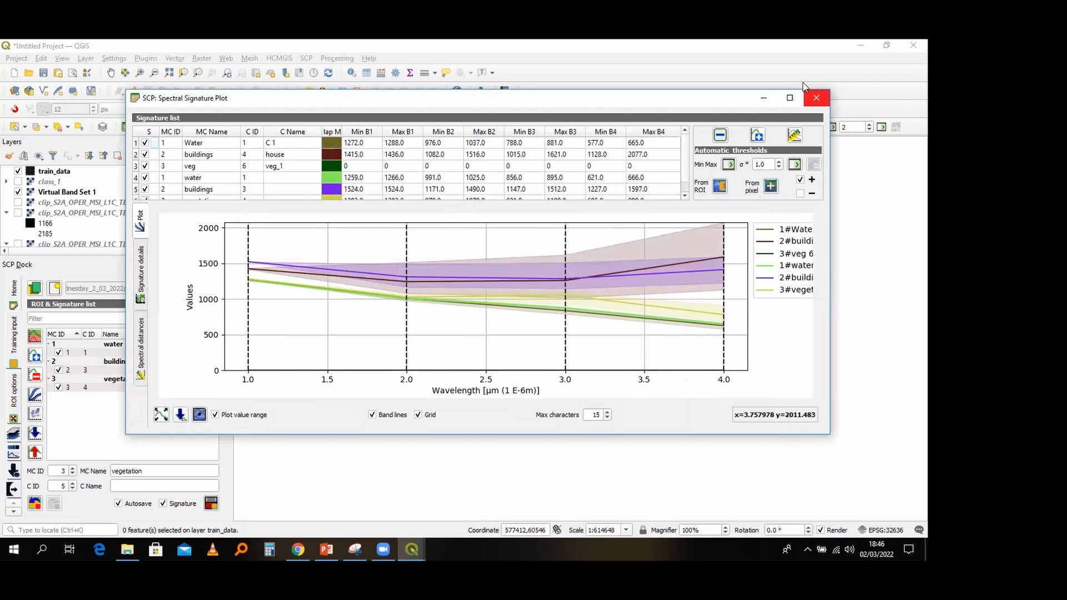
pyautogui.click(816, 98)
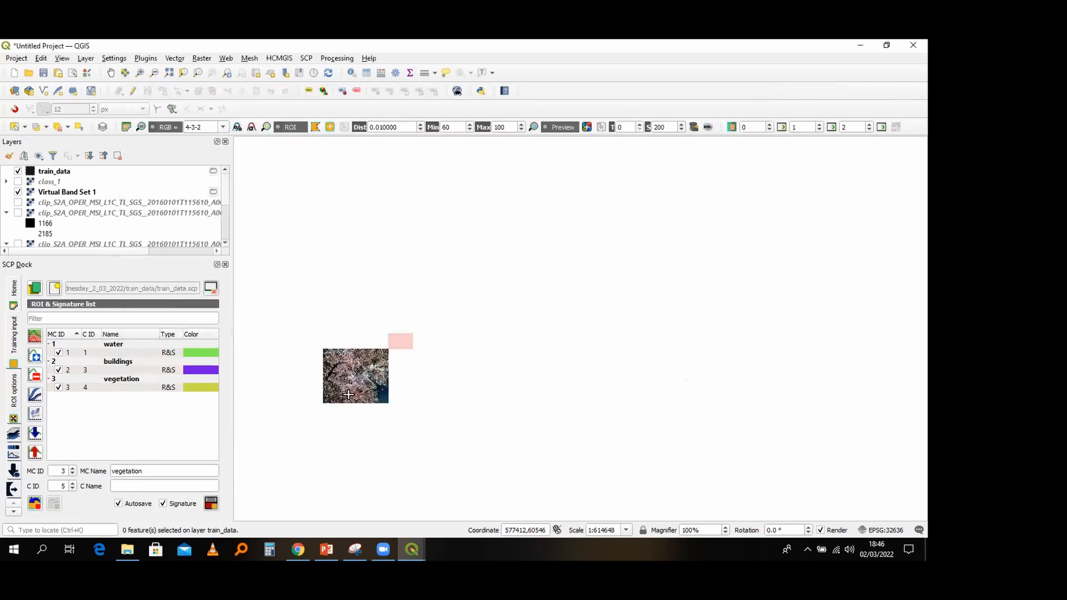
pyautogui.scroll(1, 324, 381)
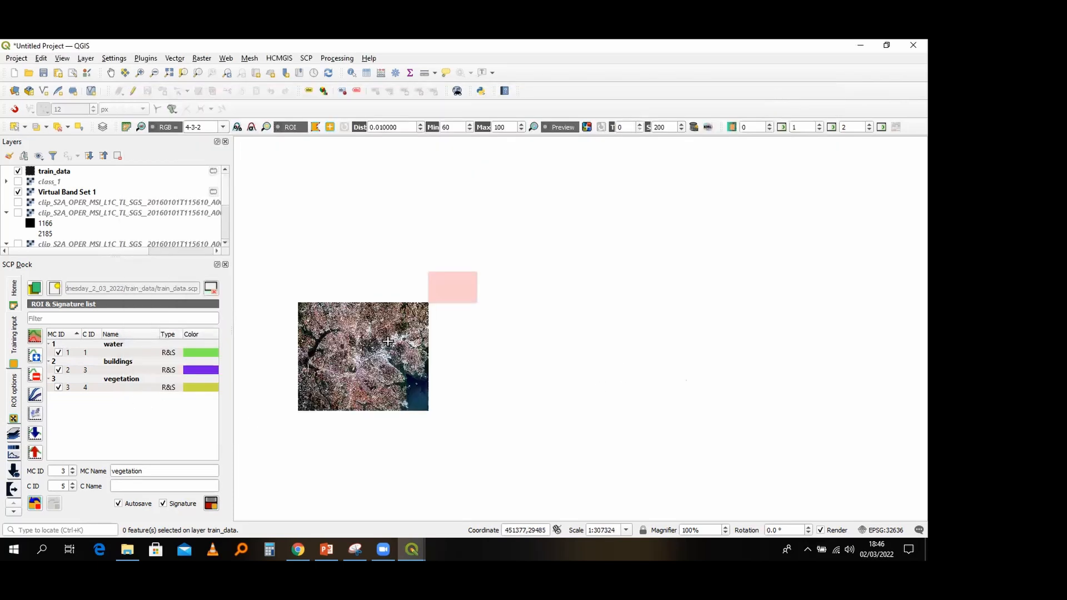
# Step: Choose Maximum Likelihood as the algorithm in the SCP Classification tool, keeping band set 1 and MC ID, and put its window away
pyautogui.click(305, 59)
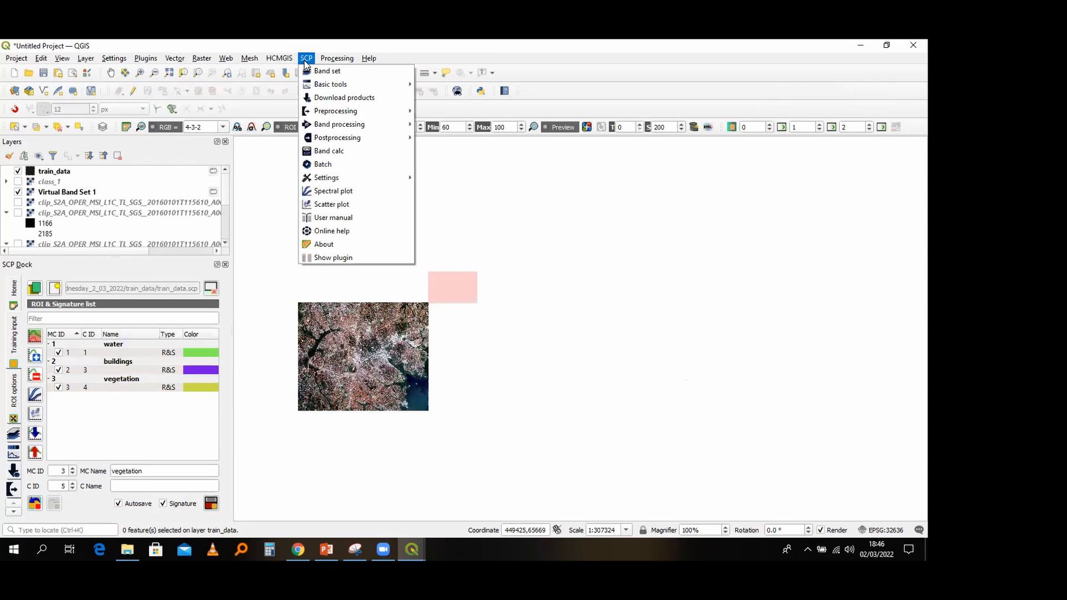
pyautogui.moveTo(329, 125)
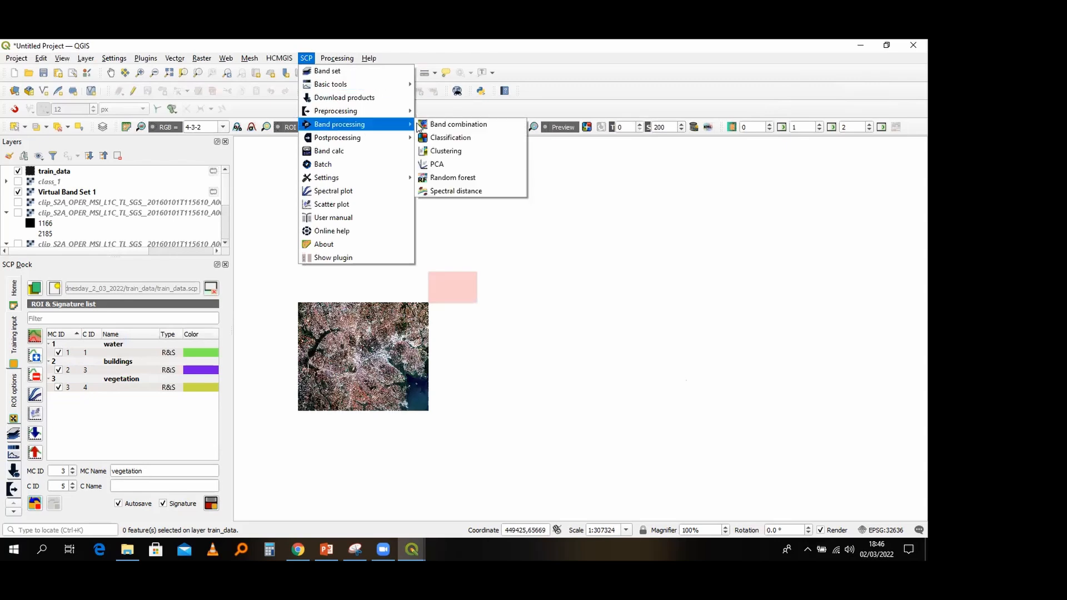
pyautogui.click(463, 138)
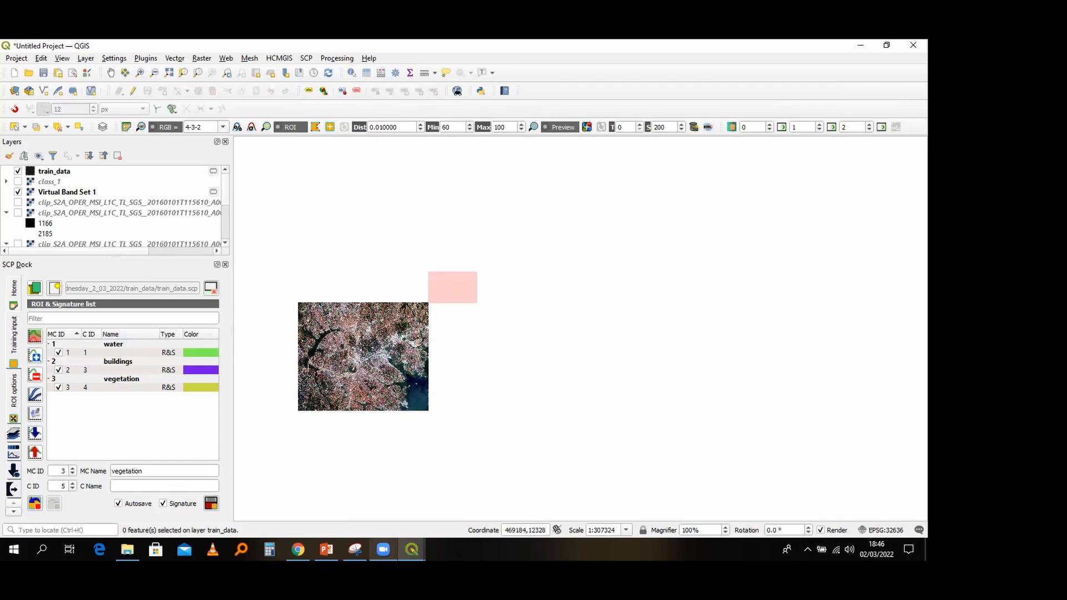
pyautogui.moveTo(411, 550)
pyautogui.click(498, 494)
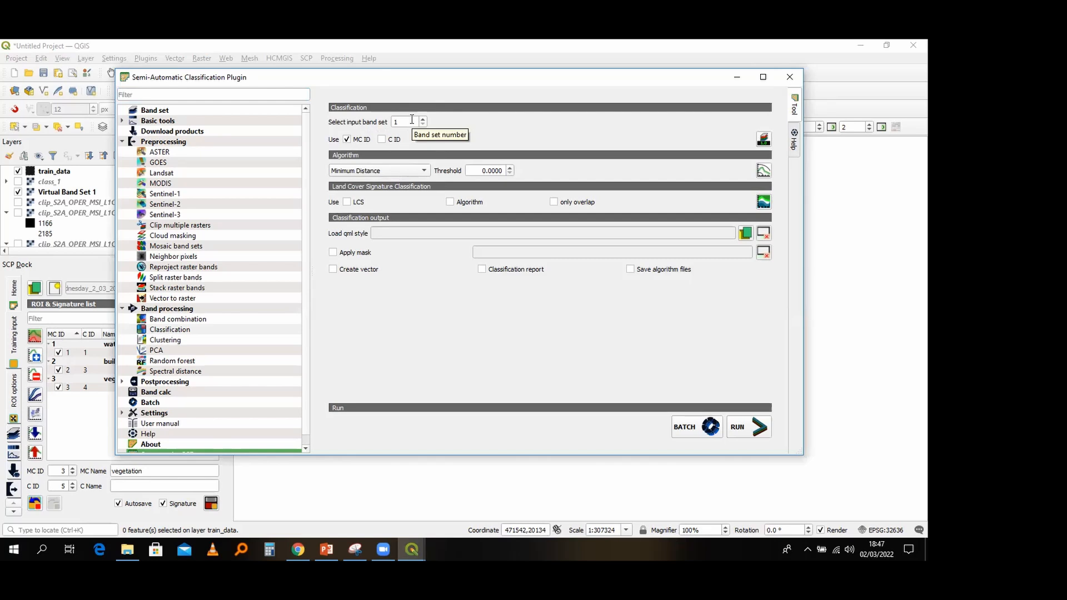
pyautogui.click(393, 175)
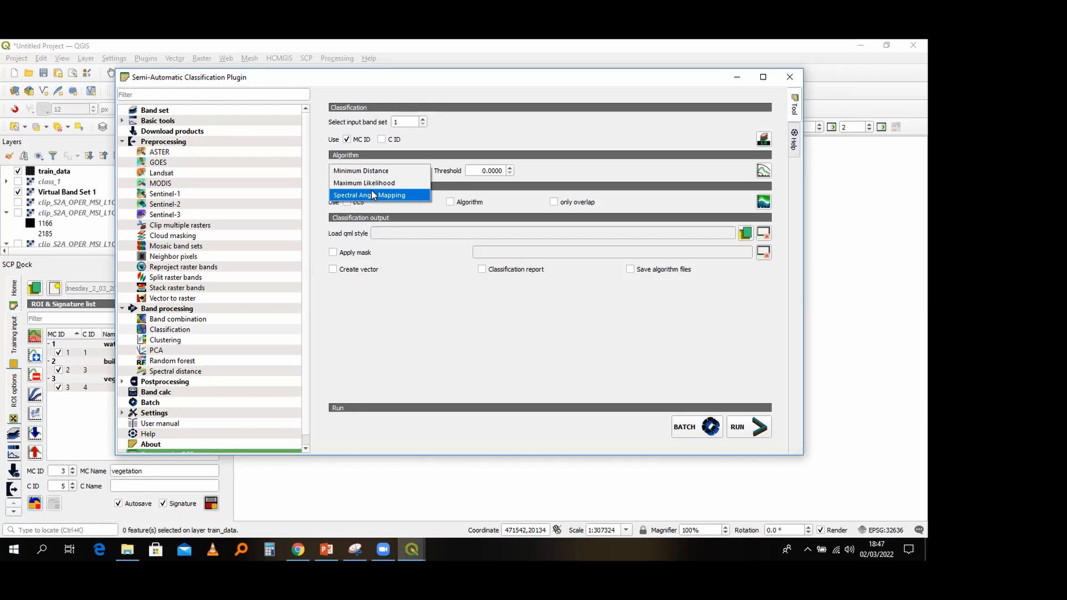
pyautogui.press('Escape')
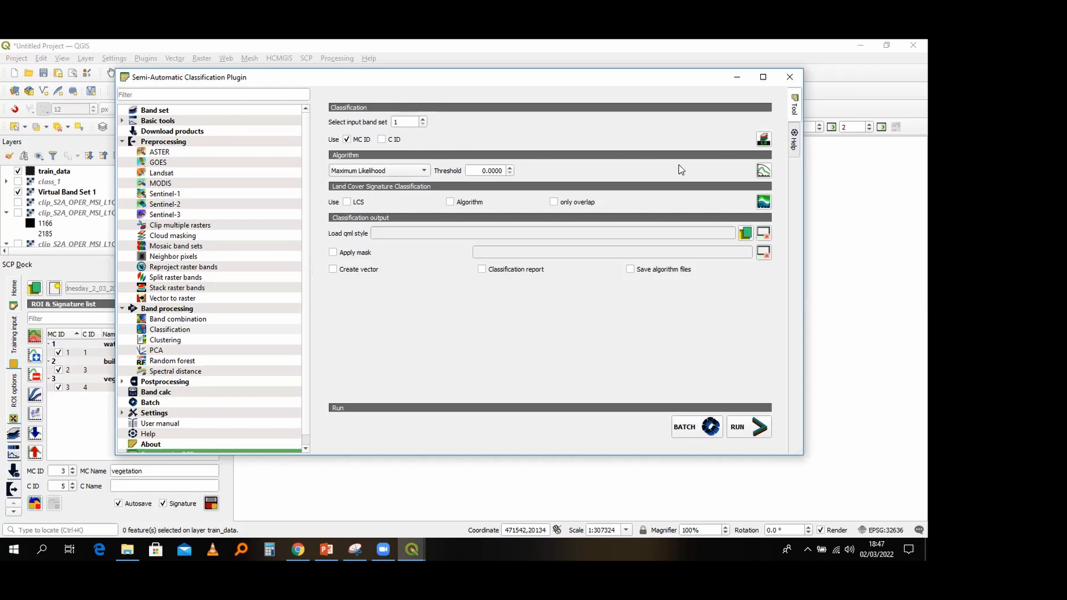
pyautogui.click(732, 77)
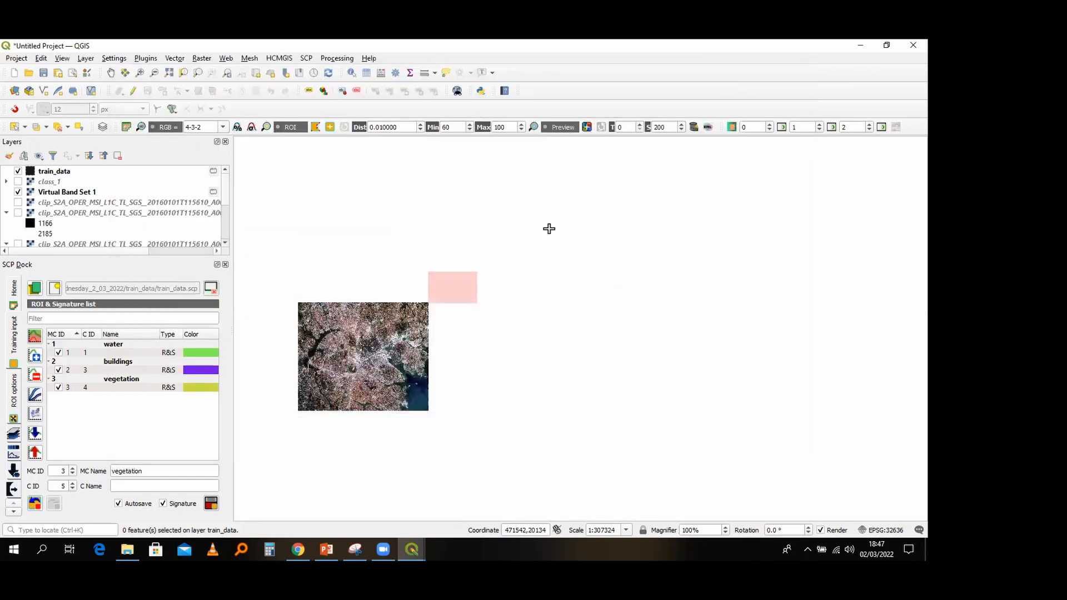
# Step: Generate classification previews over the eastern and the north-western parts of the image and dismiss the covariance matrix warnings
pyautogui.scroll(1, 314, 391)
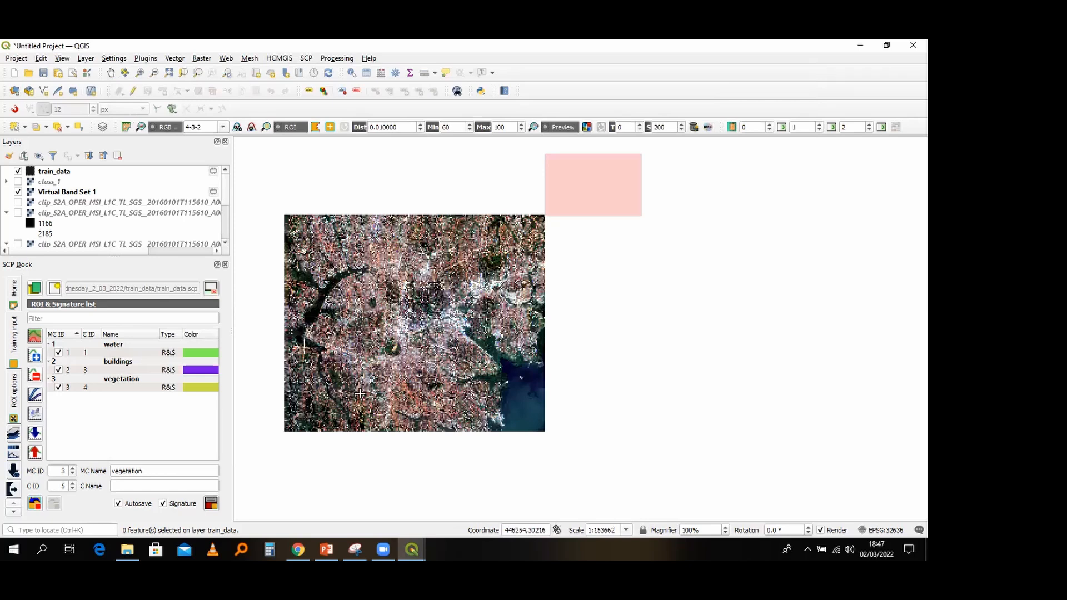
pyautogui.scroll(1, 360, 393)
pyautogui.scroll(-1, 385, 398)
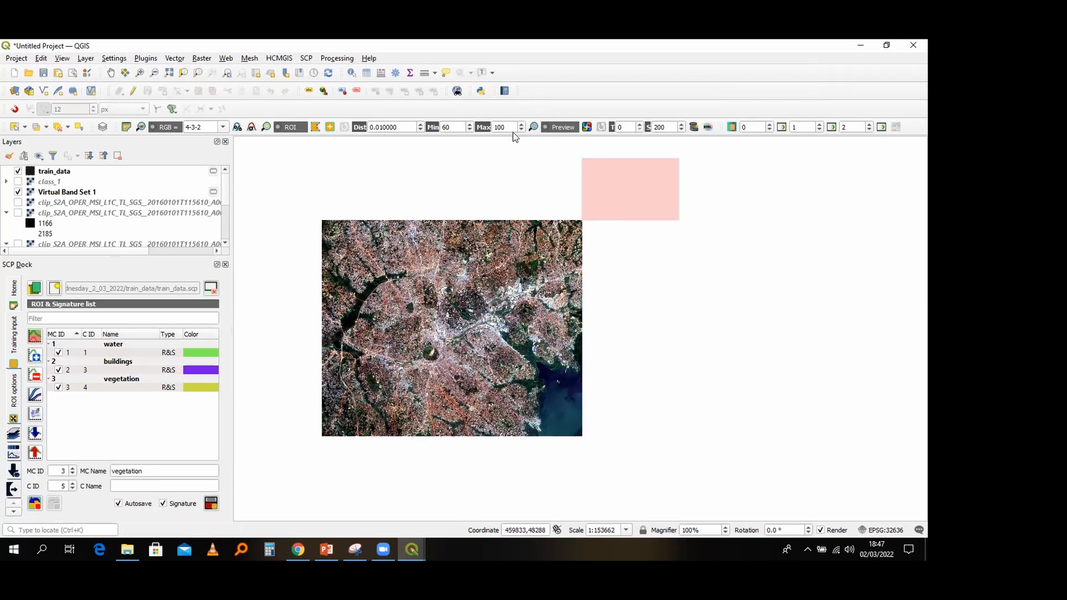
pyautogui.click(586, 128)
pyautogui.click(527, 277)
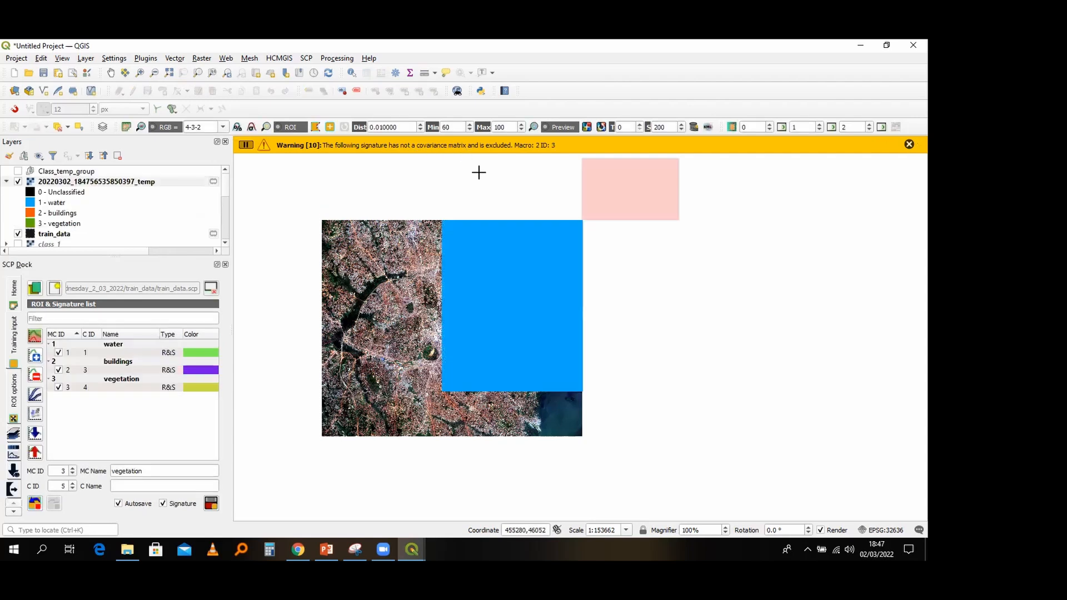
pyautogui.click(407, 256)
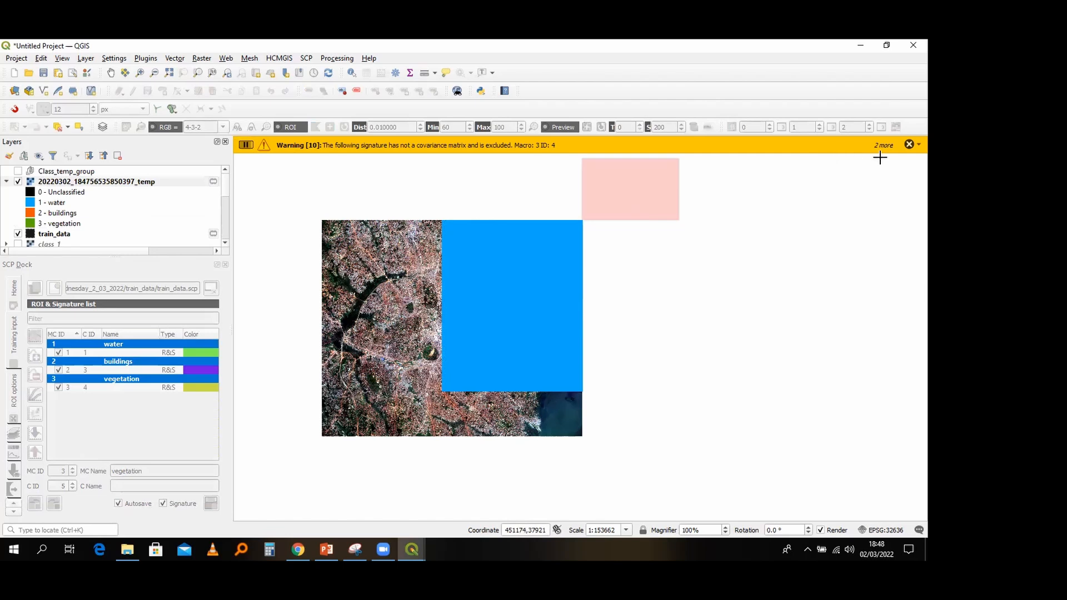
pyautogui.click(909, 146)
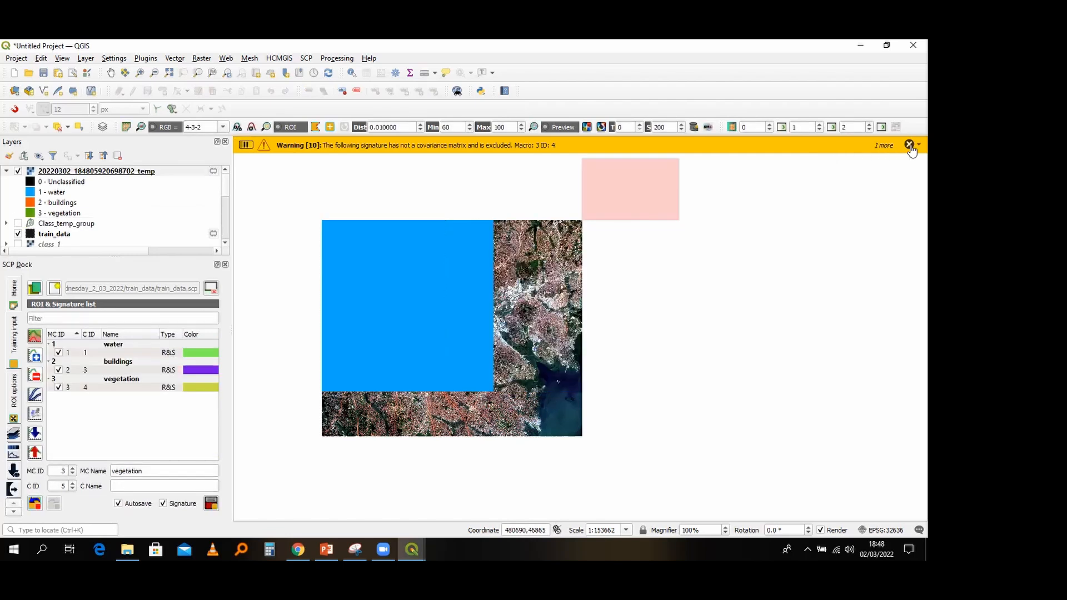
pyautogui.click(909, 146)
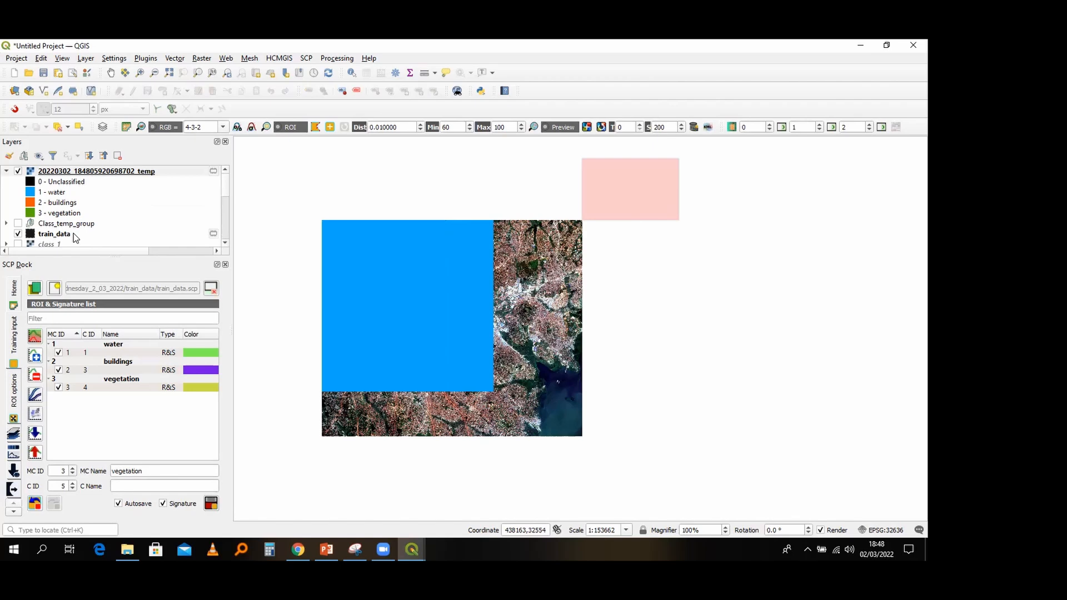
# Step: Collapse the expanded layer legends and start a new project, giving up the temporary layers and discarding the unsaved changes
pyautogui.click(5, 171)
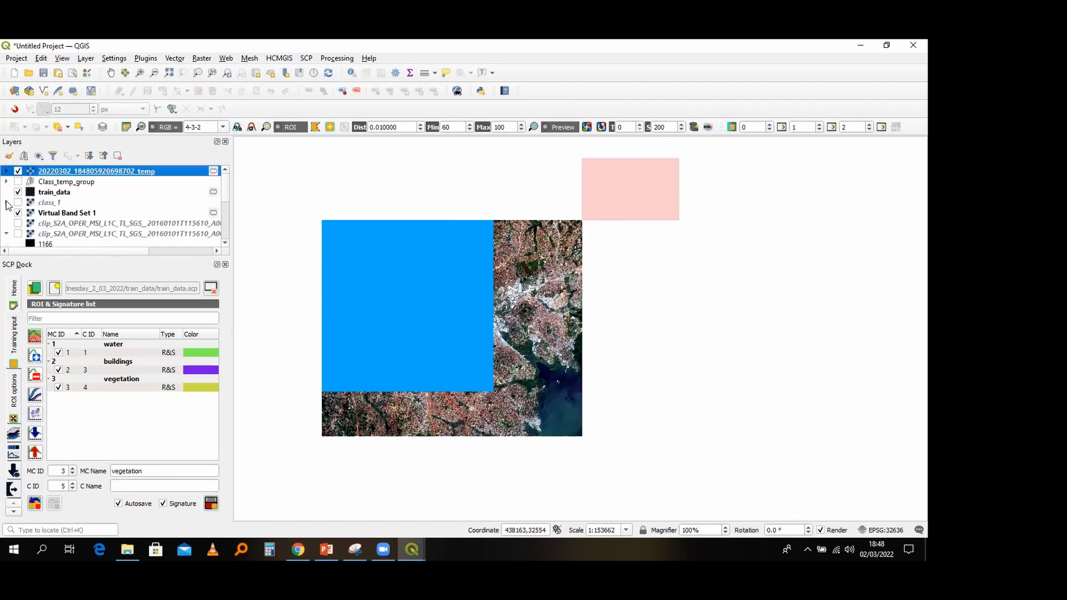
pyautogui.click(7, 204)
pyautogui.click(14, 73)
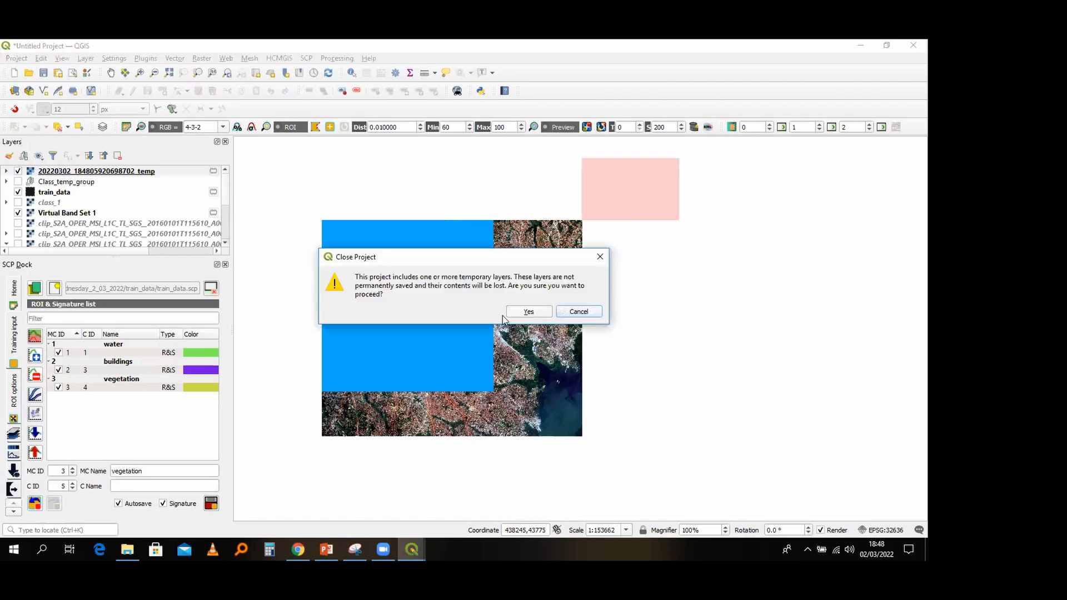
pyautogui.click(599, 258)
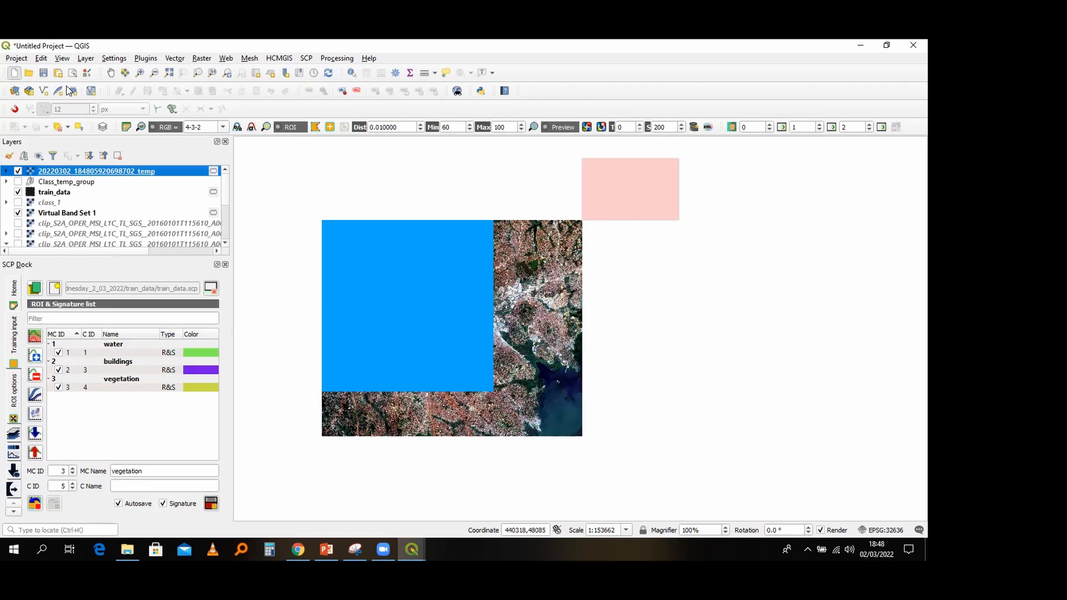
pyautogui.hotkey('ctrl', 'n')
pyautogui.click(524, 312)
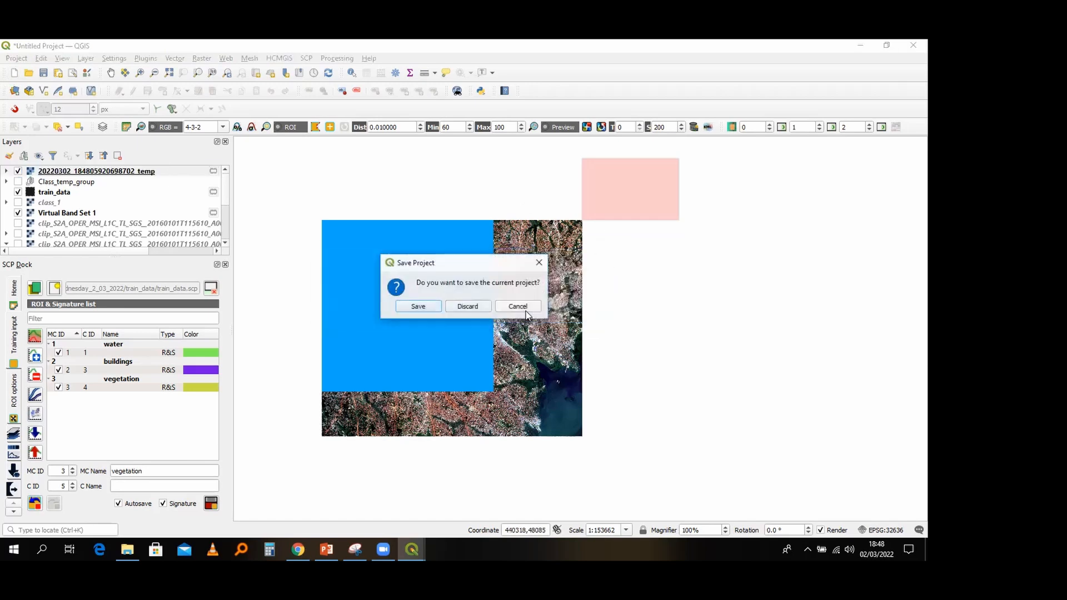
pyautogui.click(452, 308)
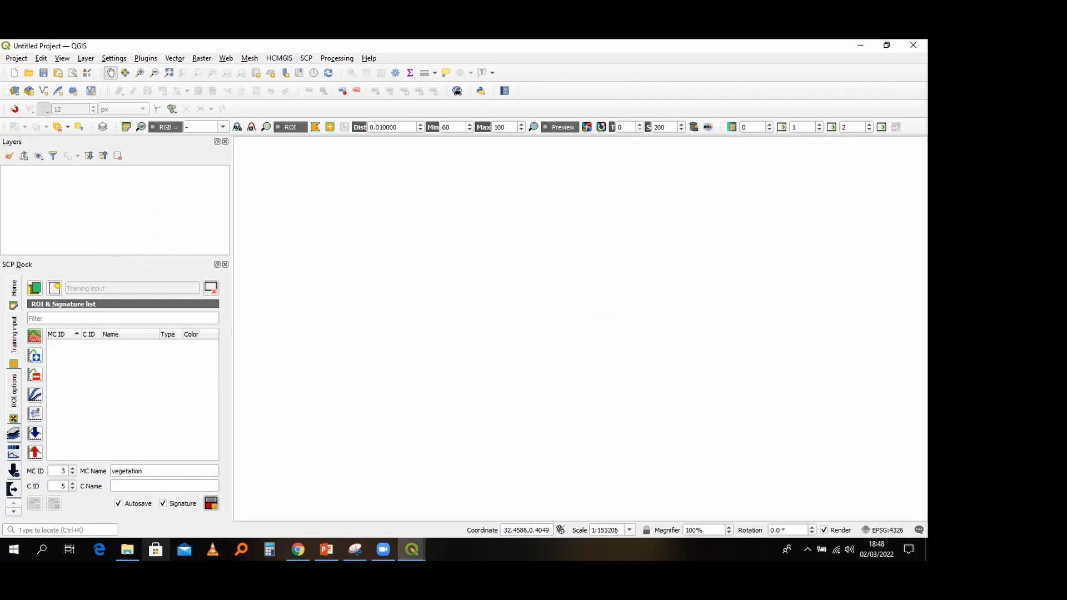
# Step: Switch to File Explorer, open E:\Tutorials\Introduction_to_Remote_Sensing_In_QGIS\merge and add its clip_S2A_OPER_MSI_L1C raster to the QGIS map
pyautogui.click(127, 550)
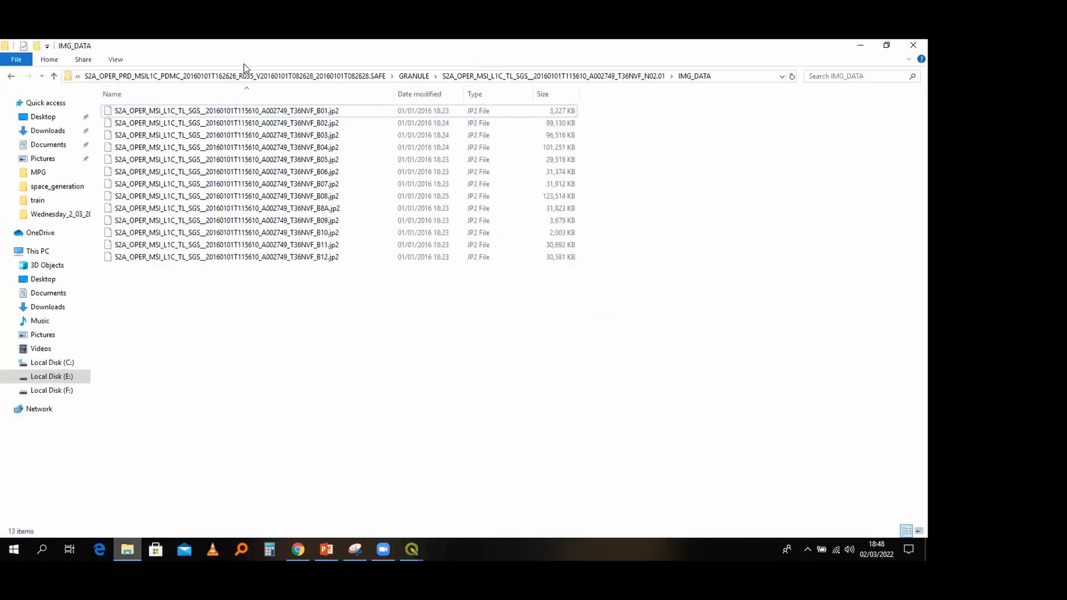
pyautogui.click(49, 376)
pyautogui.doubleClick(194, 208)
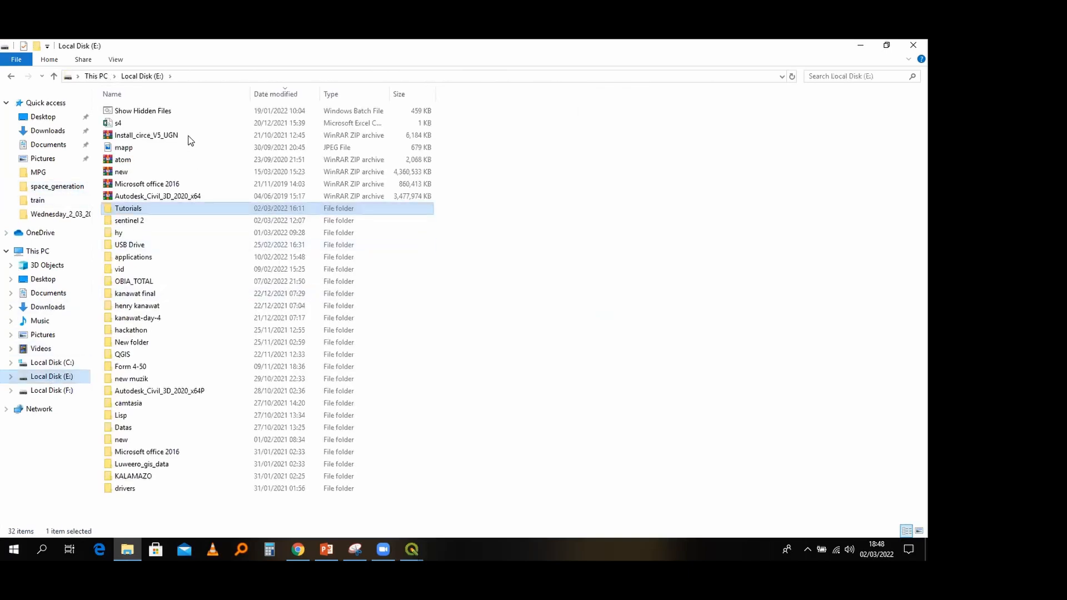
pyautogui.doubleClick(186, 112)
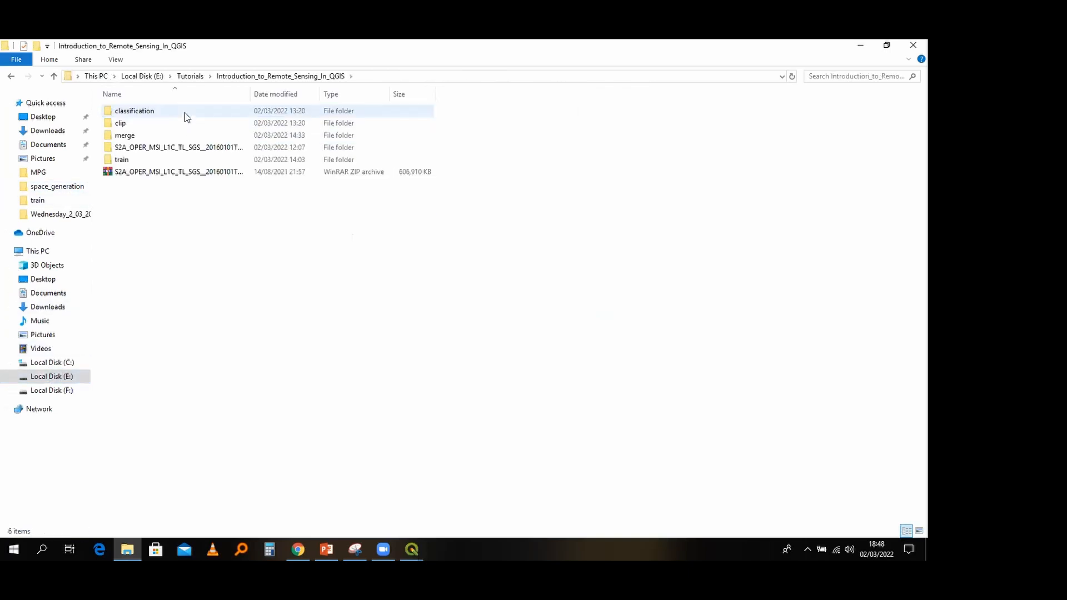
pyautogui.doubleClick(179, 135)
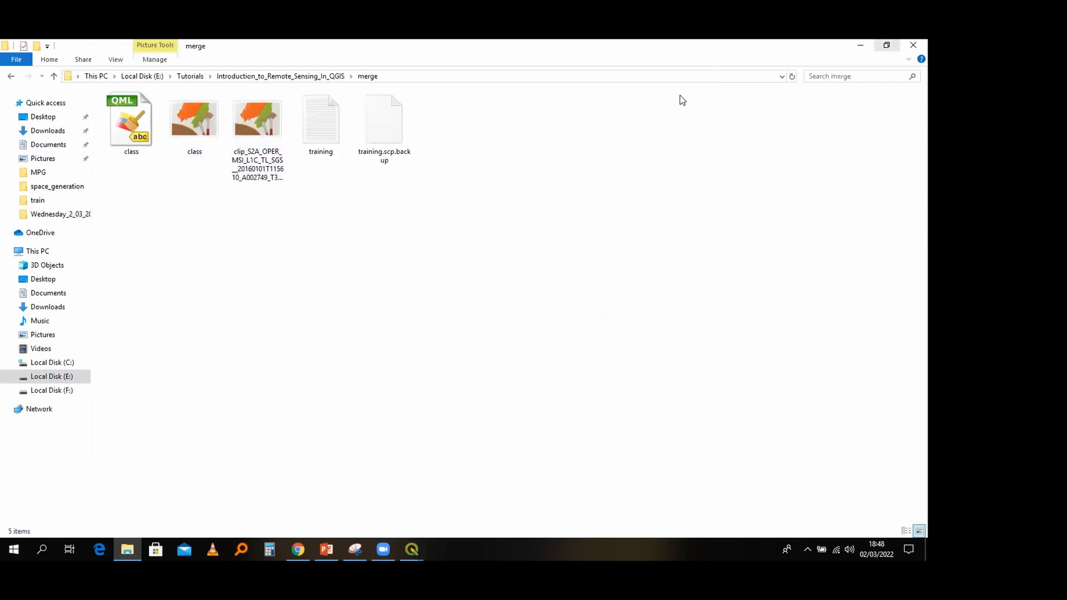
pyautogui.click(887, 45)
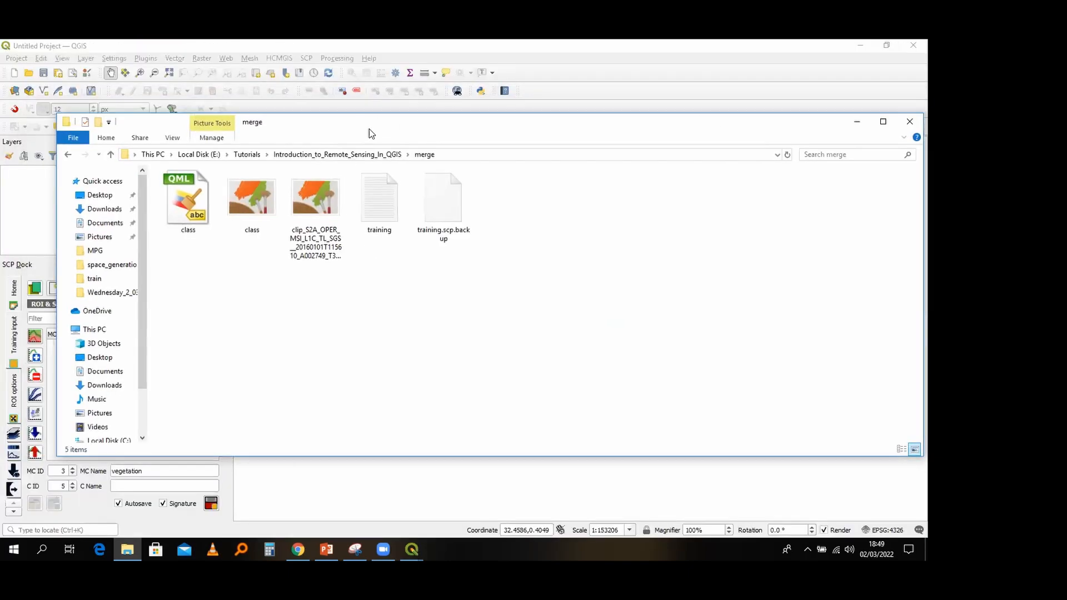
pyautogui.moveTo(369, 129); pyautogui.dragTo(535, 254)
pyautogui.moveTo(488, 346); pyautogui.dragTo(388, 198)
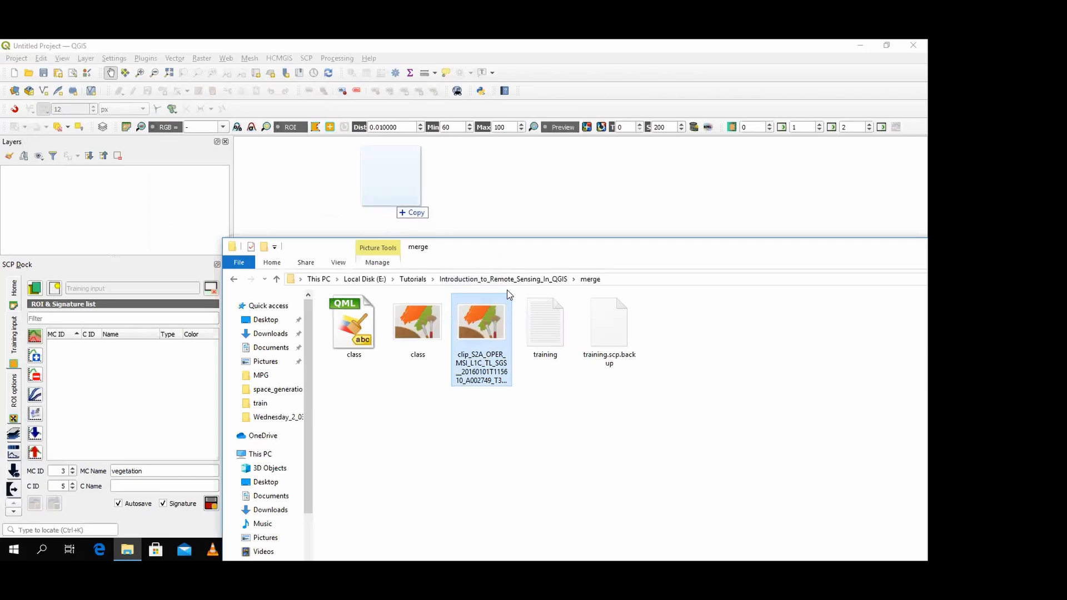
# Step: Open the train folder within Introduction_to_Remote_Sensing_In_QGIS, copy its folder path and return to QGIS
pyautogui.click(449, 280)
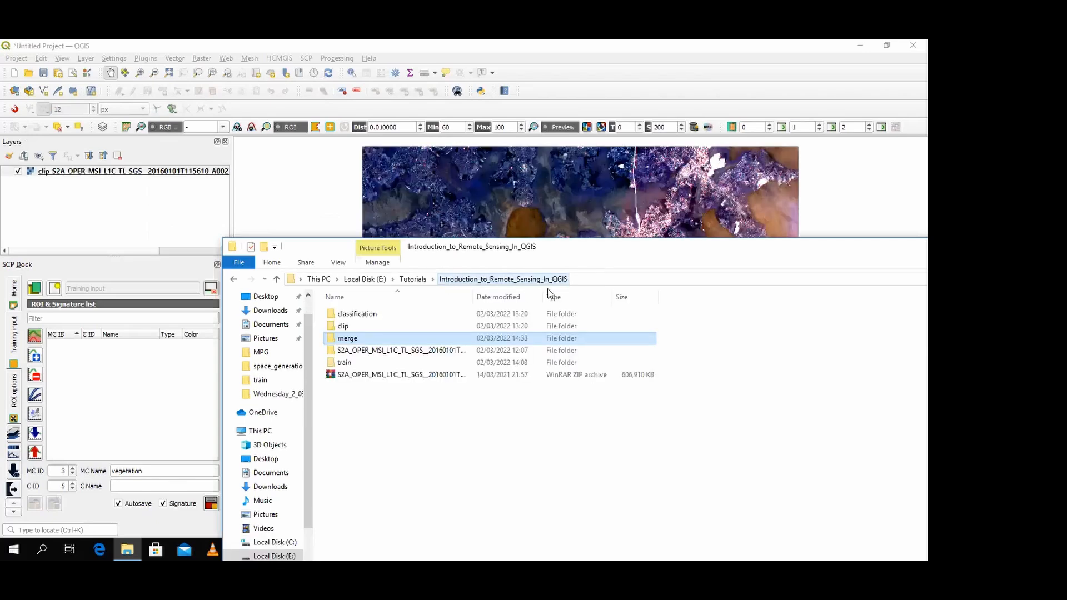
pyautogui.click(590, 286)
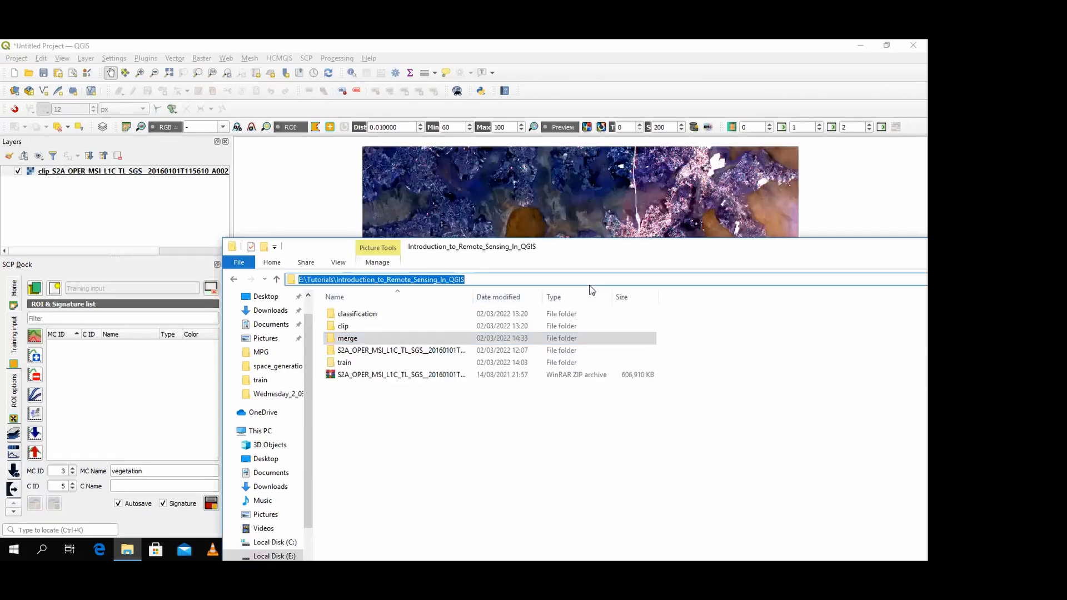
pyautogui.doubleClick(382, 362)
pyautogui.click(601, 281)
pyautogui.hotkey('ctrl', 'c')
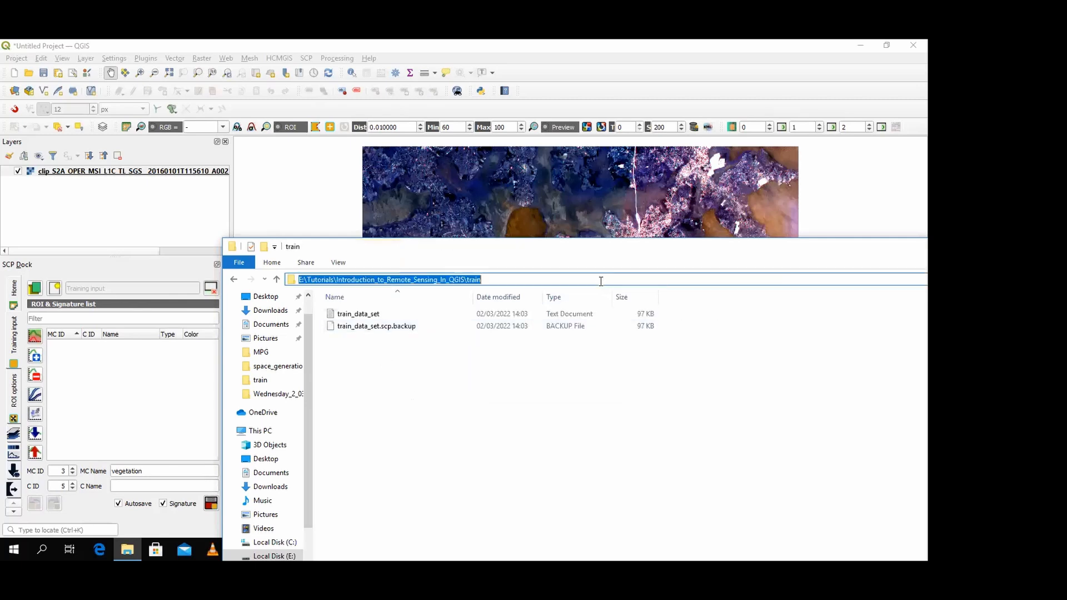
pyautogui.moveTo(819, 254); pyautogui.dragTo(771, 251)
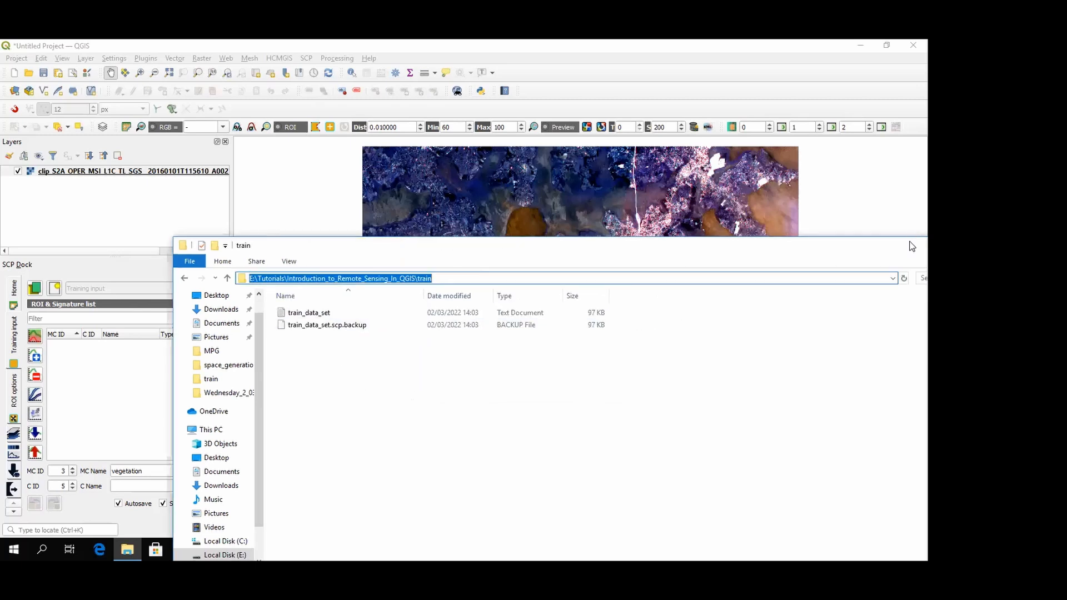
pyautogui.moveTo(905, 251); pyautogui.dragTo(761, 240)
pyautogui.click(857, 234)
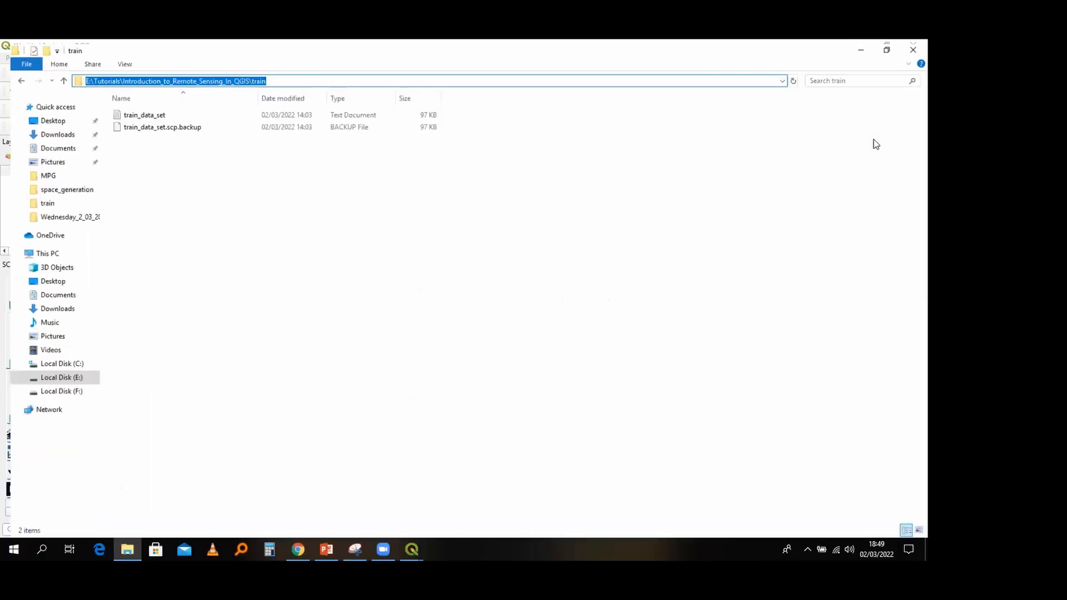
pyautogui.click(860, 46)
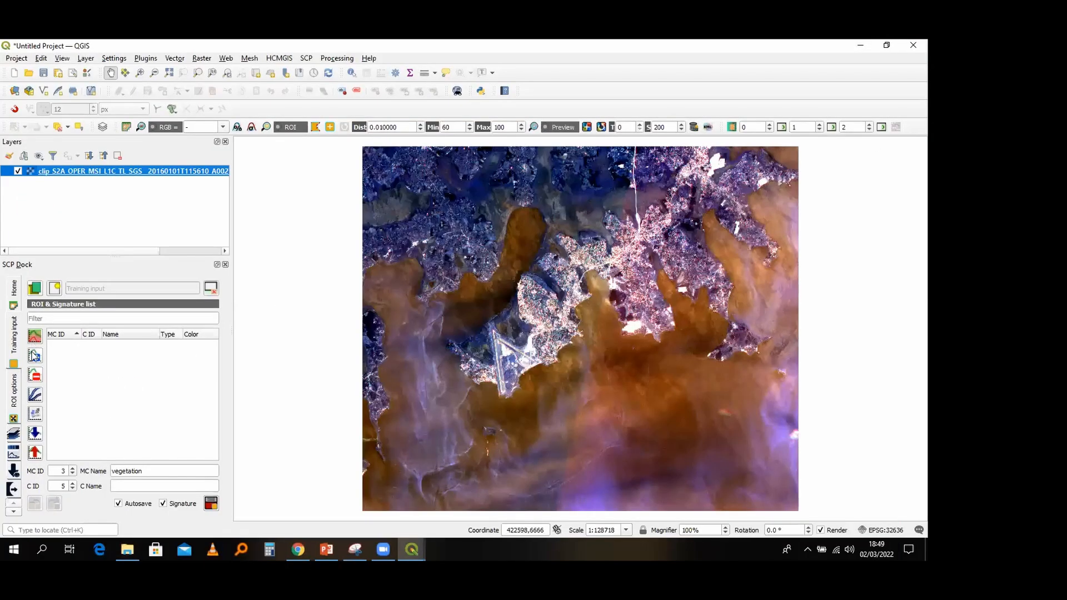
# Step: Load train_data_set from the copied train folder path as the SCP training input, and load the same file a second time
pyautogui.click(36, 288)
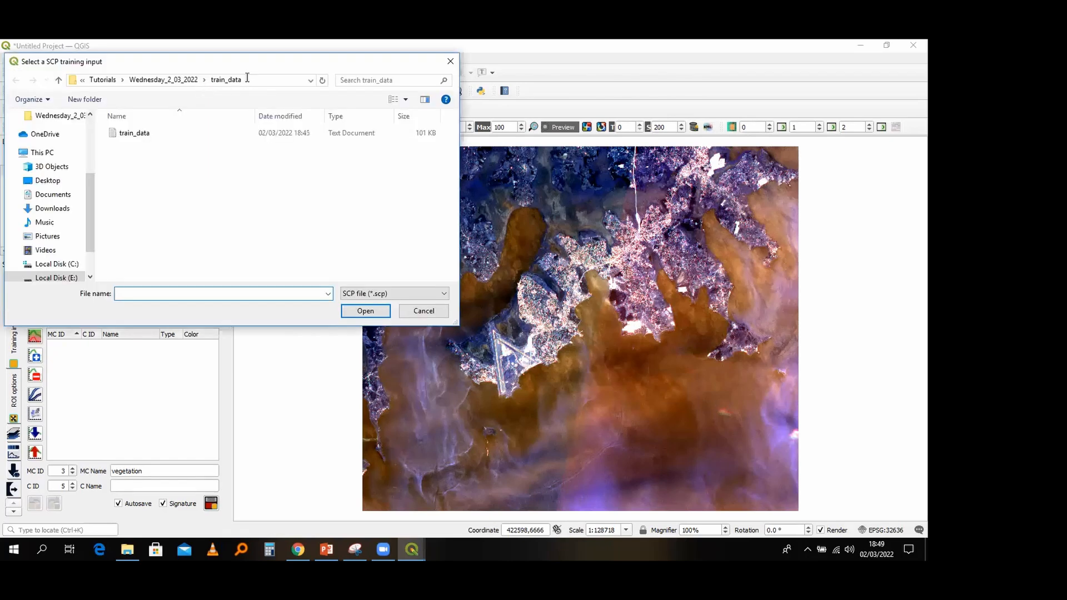
pyautogui.click(247, 80)
pyautogui.hotkey('ctrl', 'v')
pyautogui.press('Return')
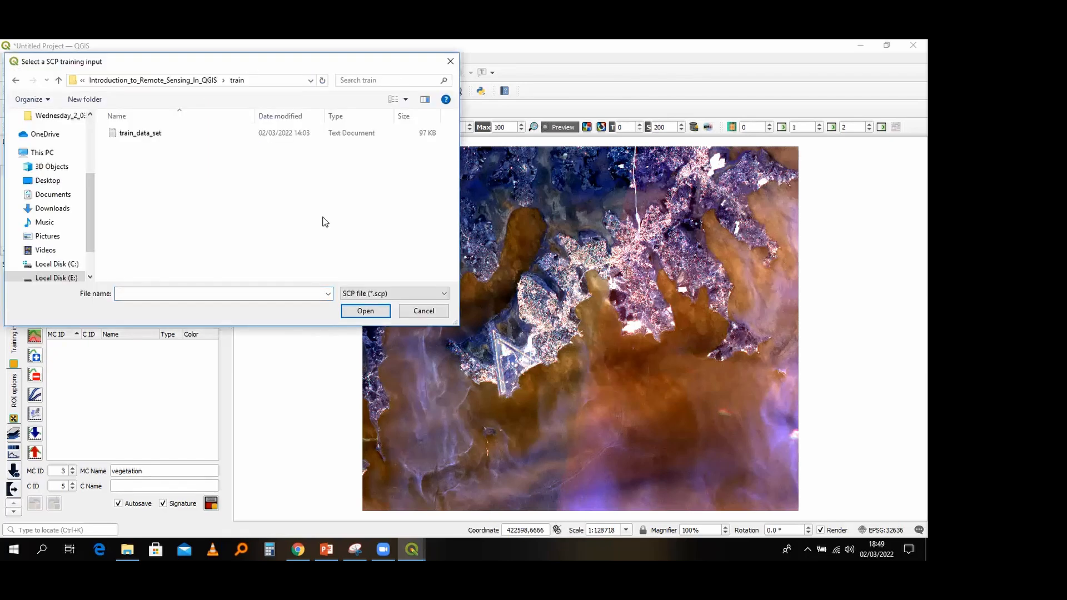
pyautogui.click(140, 133)
pyautogui.click(381, 309)
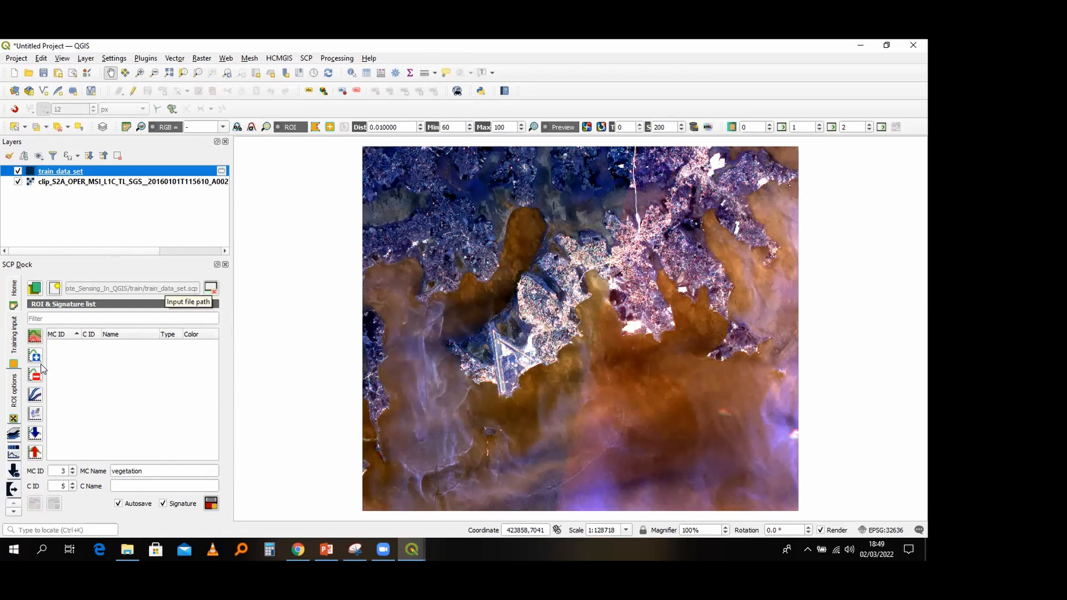
pyautogui.click(35, 289)
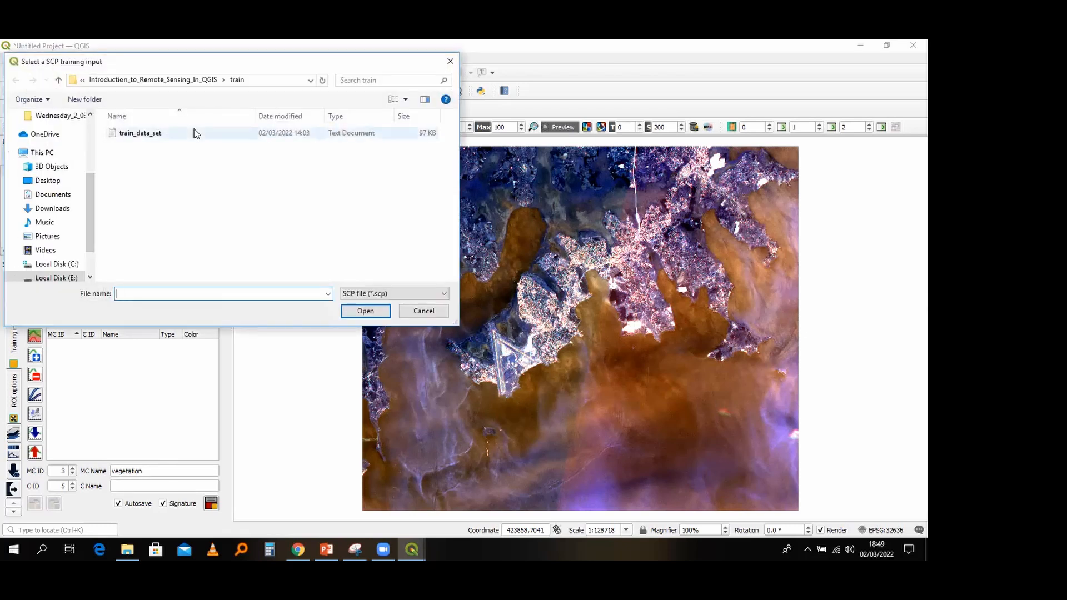
pyautogui.click(195, 129)
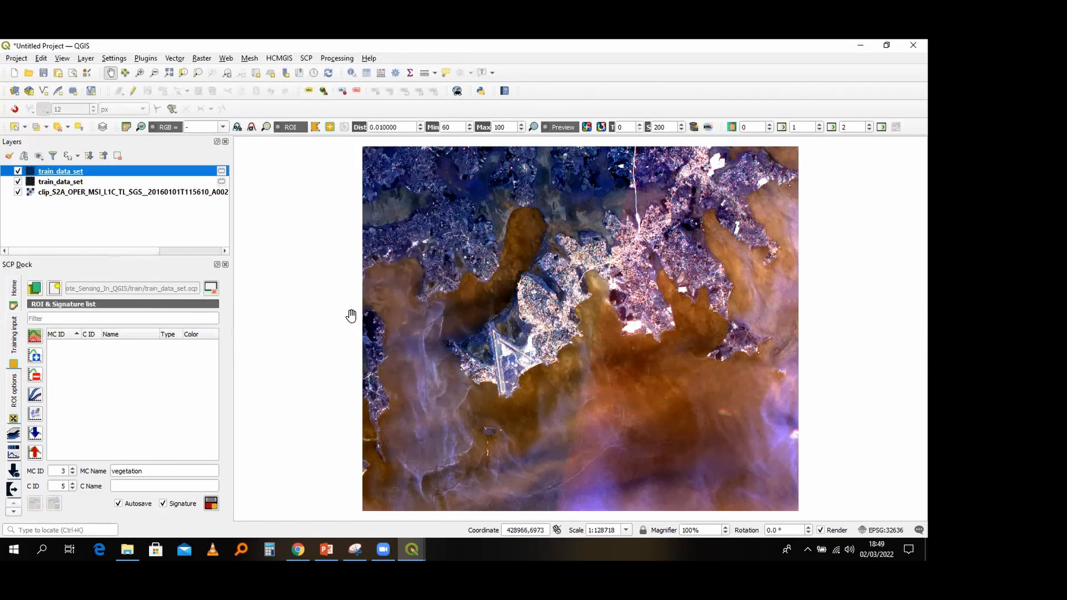
# Step: Set the SCP RGB colour composite to 4-3-2 for the clipped Sentinel-2 image
pyautogui.scroll(-2, 542, 353)
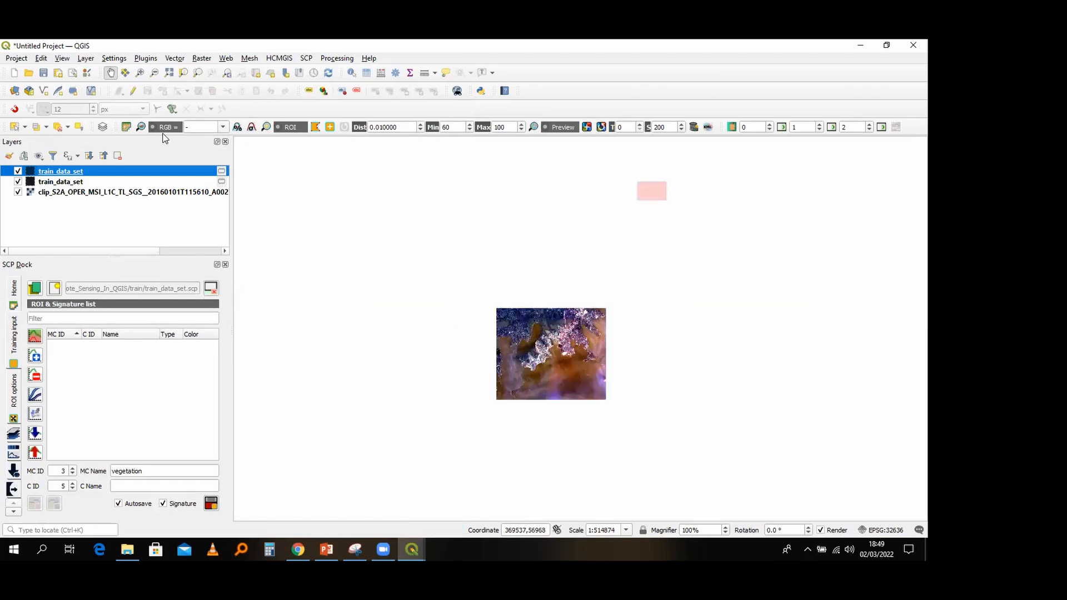
pyautogui.click(200, 127)
pyautogui.press('BackSpace')
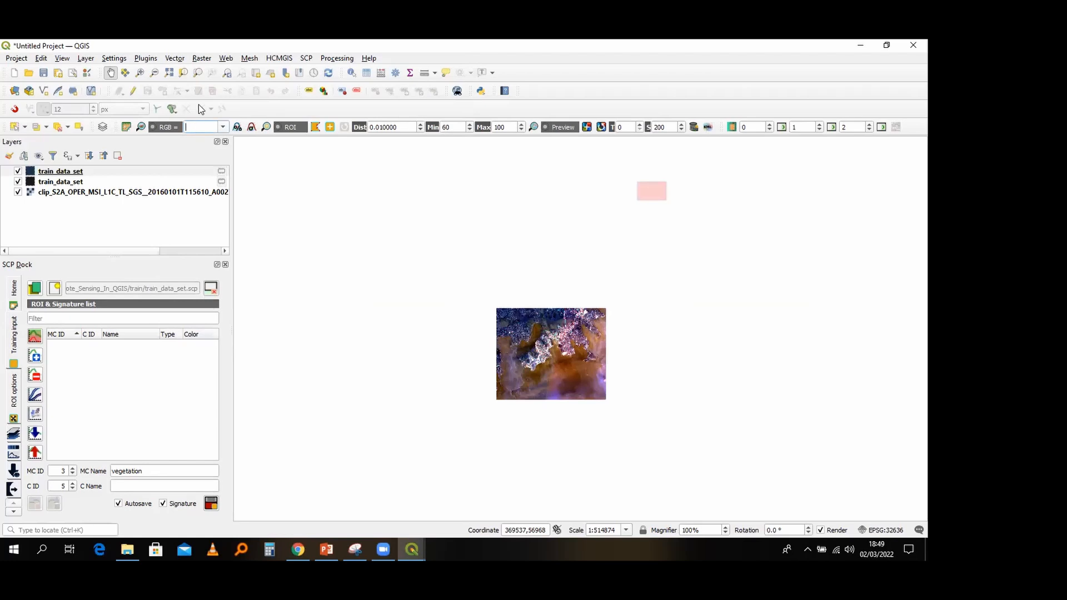
pyautogui.write('4-3-2')
pyautogui.scroll(2, 562, 356)
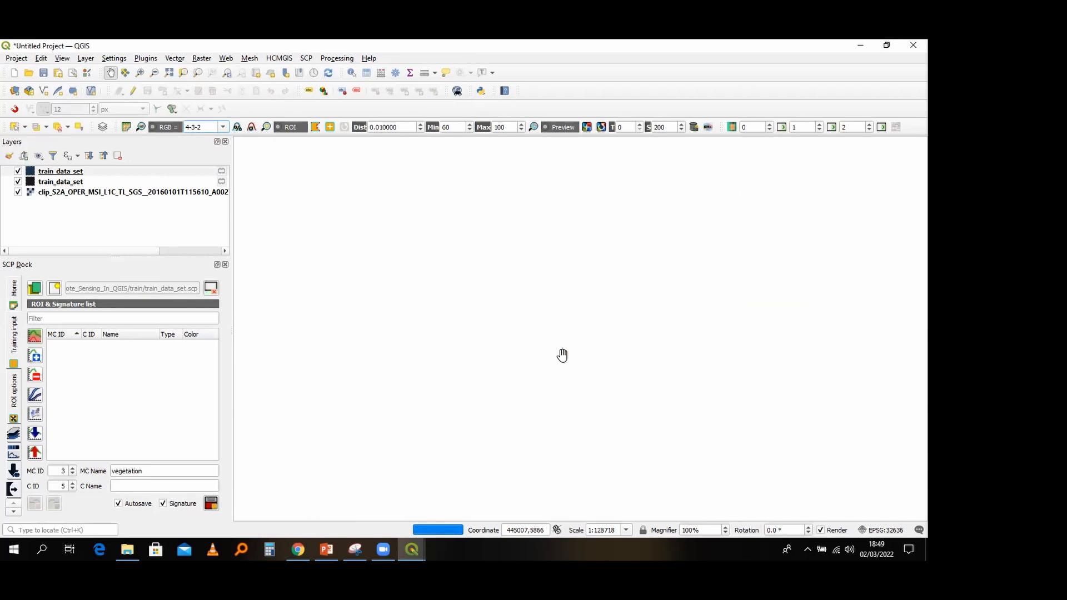
# Step: Render the clip_S2A_OPER_MSI_L1C raster with Band 4 as red, Band 3 as green and Band 2 as blue, and apply the symbology
pyautogui.rightClick(105, 192)
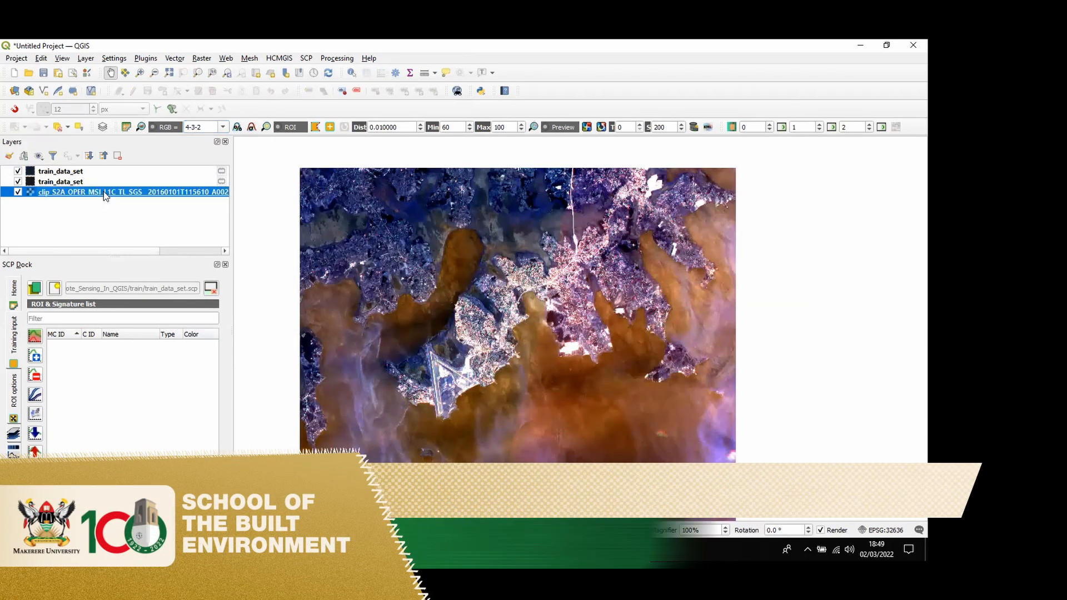
pyautogui.click(136, 391)
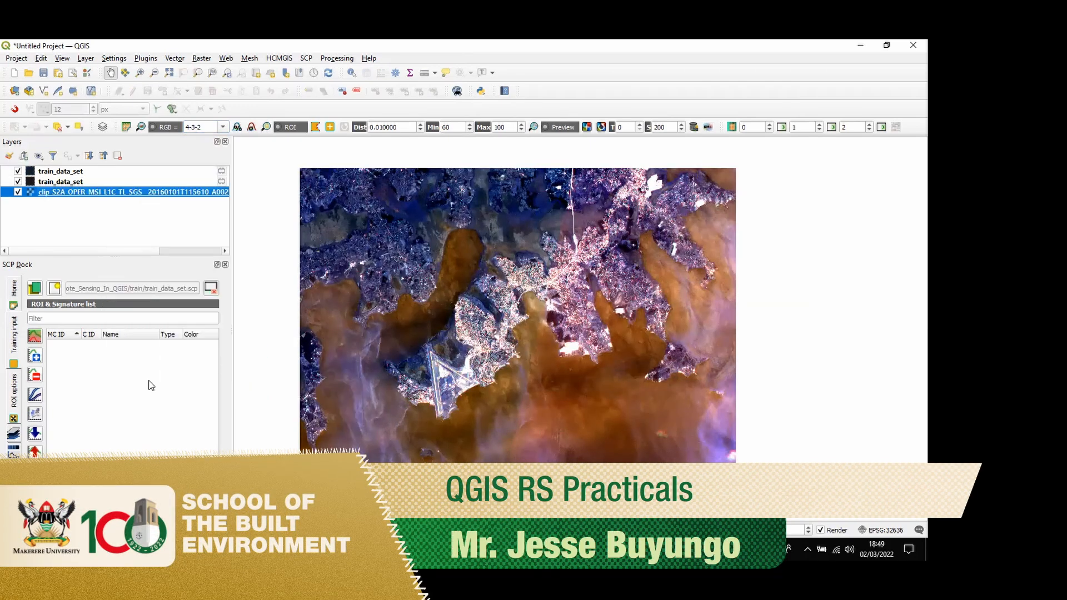
pyautogui.click(327, 167)
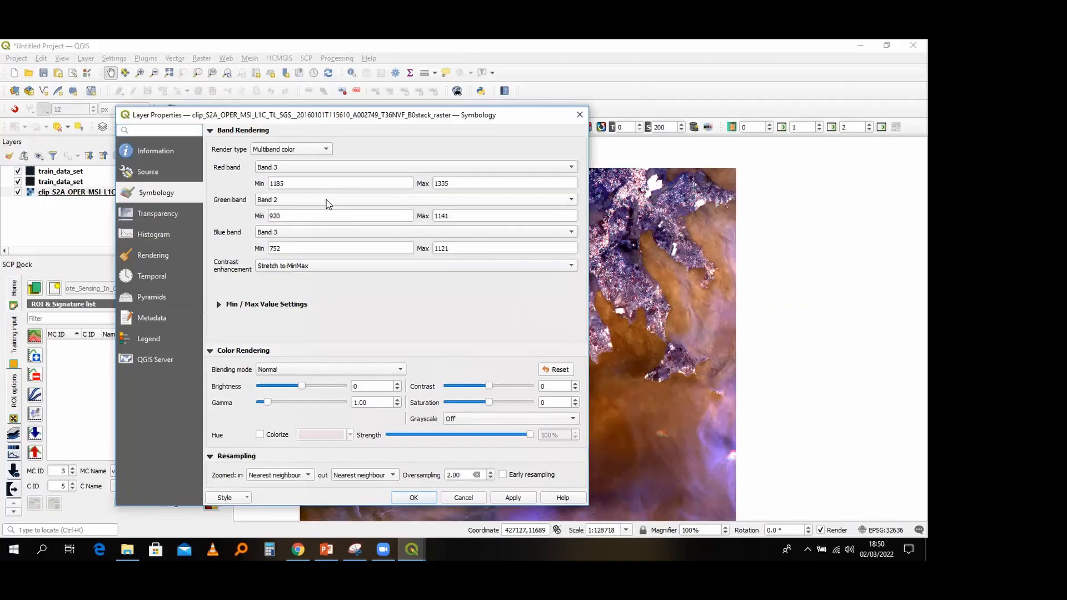
pyautogui.click(326, 199)
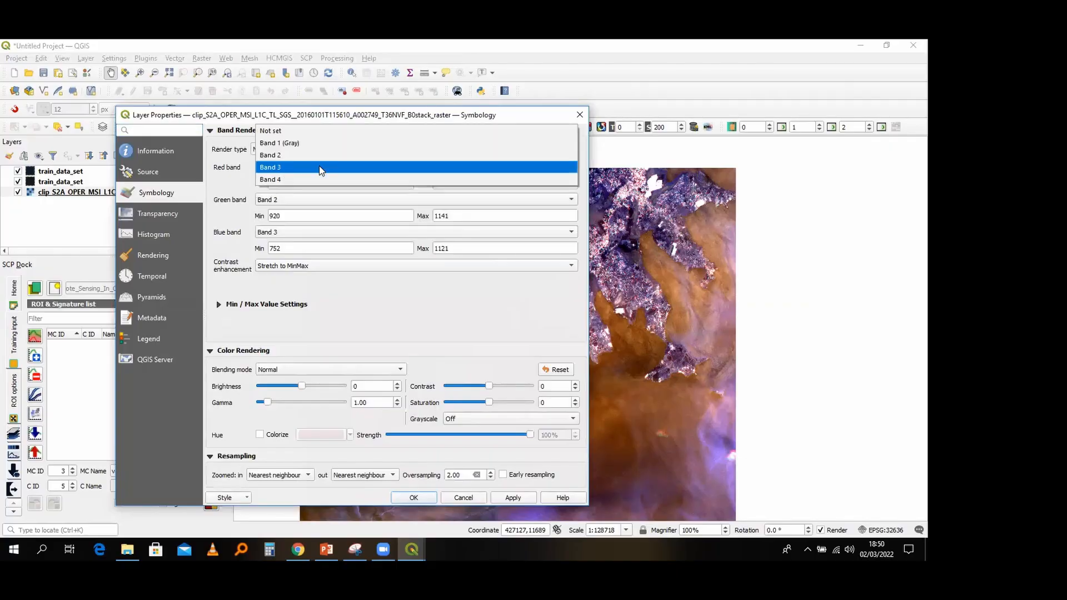
pyautogui.click(319, 174)
pyautogui.click(321, 200)
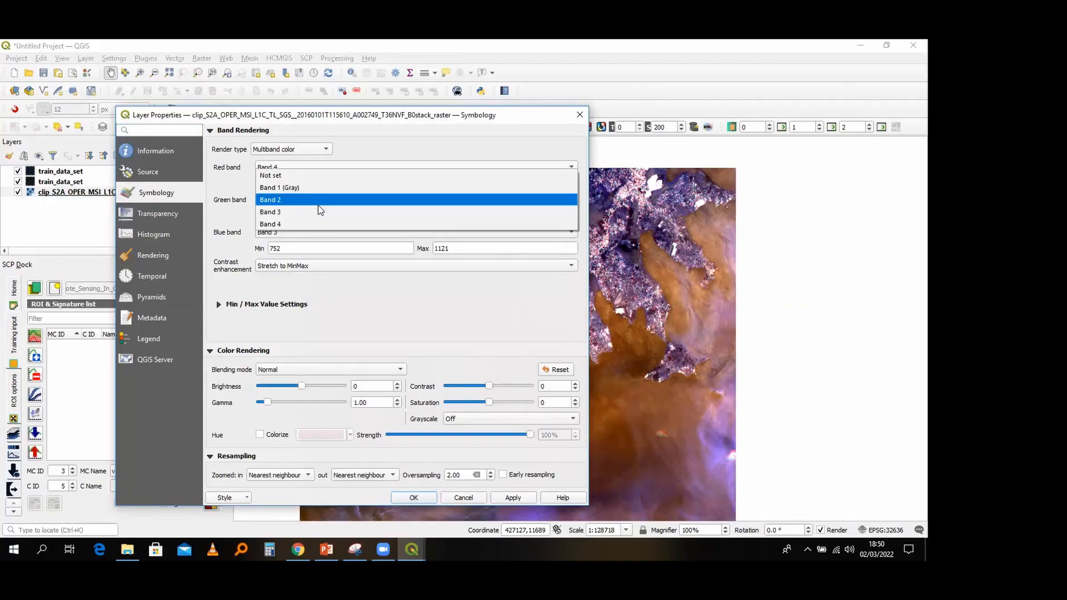
pyautogui.click(318, 206)
pyautogui.click(321, 233)
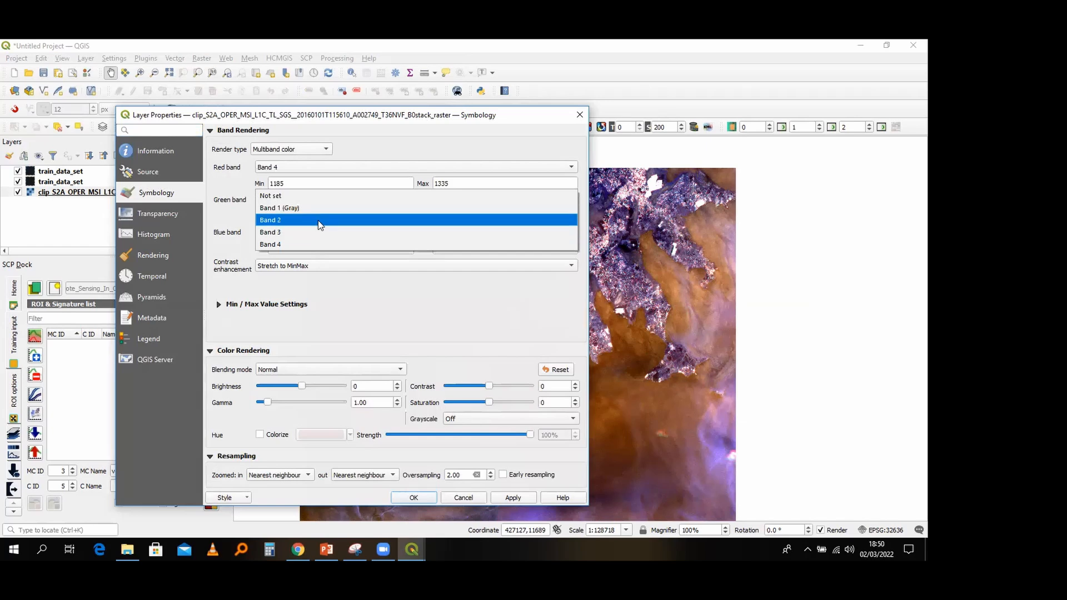
pyautogui.click(318, 220)
pyautogui.click(507, 498)
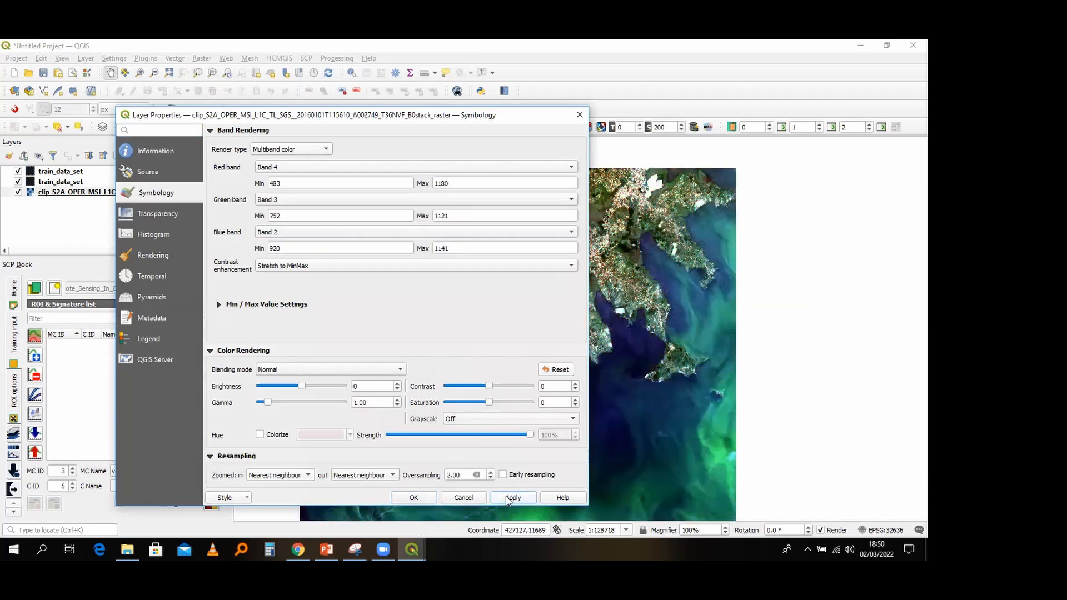
pyautogui.click(432, 498)
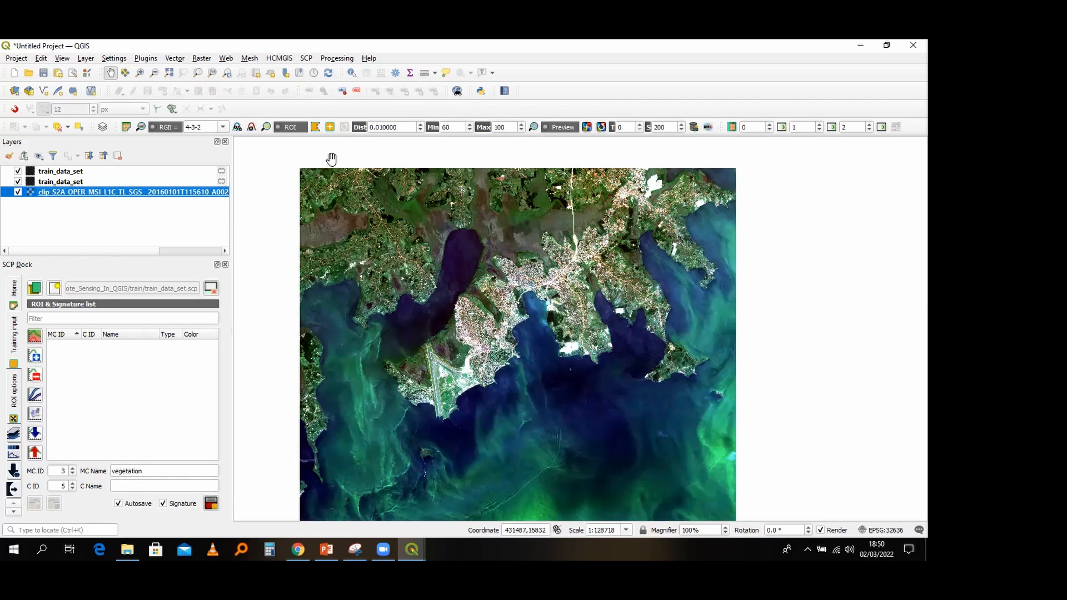
# Step: Draw a small five-sided ROI polygon on the open water south of the peninsula and try to save it to the training input
pyautogui.click(330, 127)
pyautogui.click(579, 414)
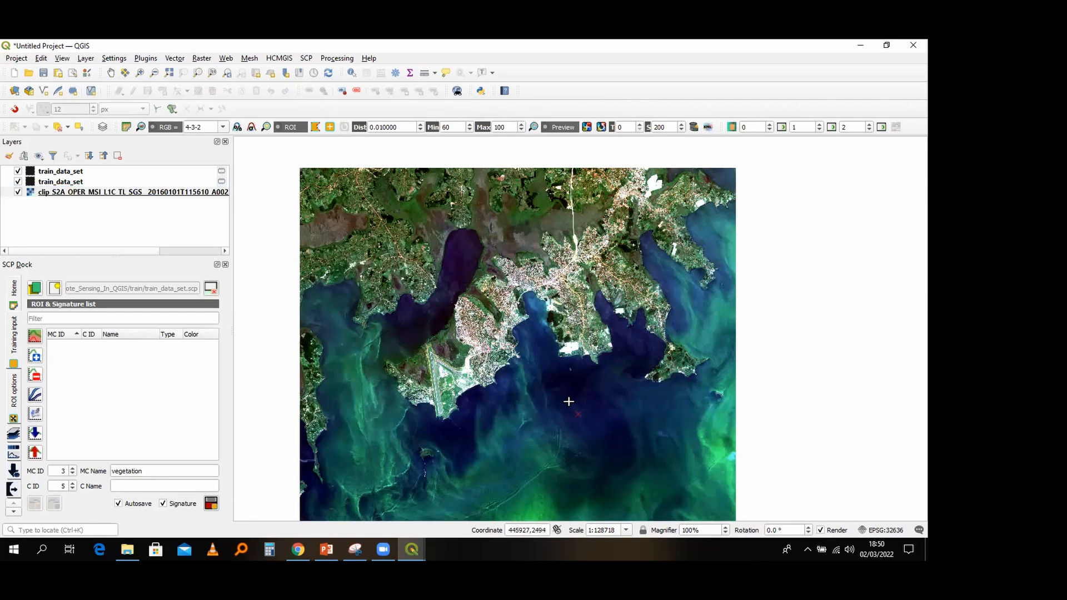
pyautogui.click(567, 396)
pyautogui.click(580, 382)
pyautogui.click(593, 394)
pyautogui.rightClick(590, 407)
pyautogui.rightClick(588, 417)
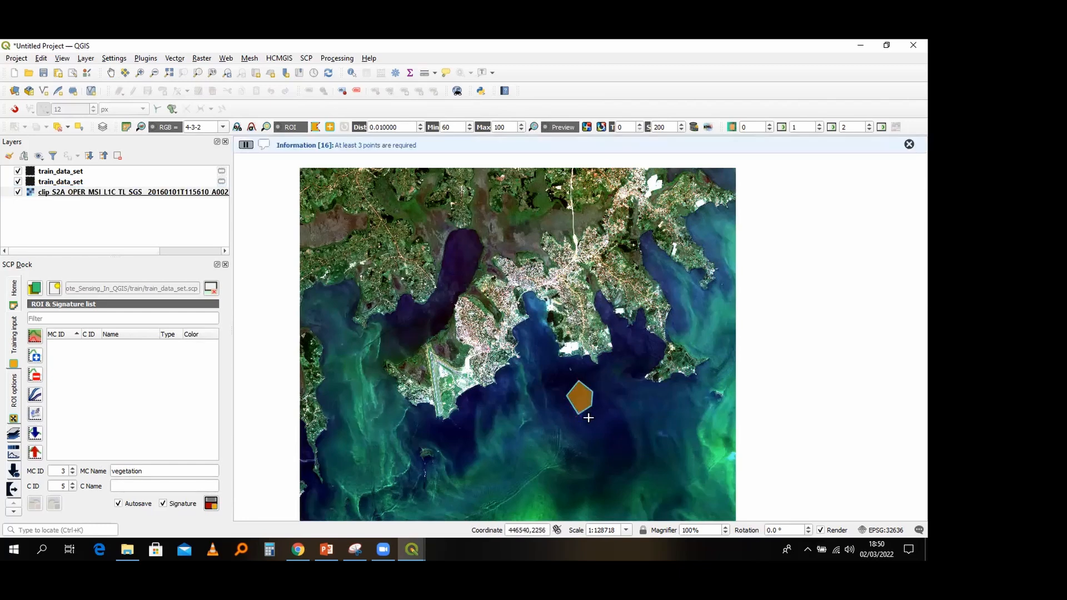
pyautogui.click(210, 507)
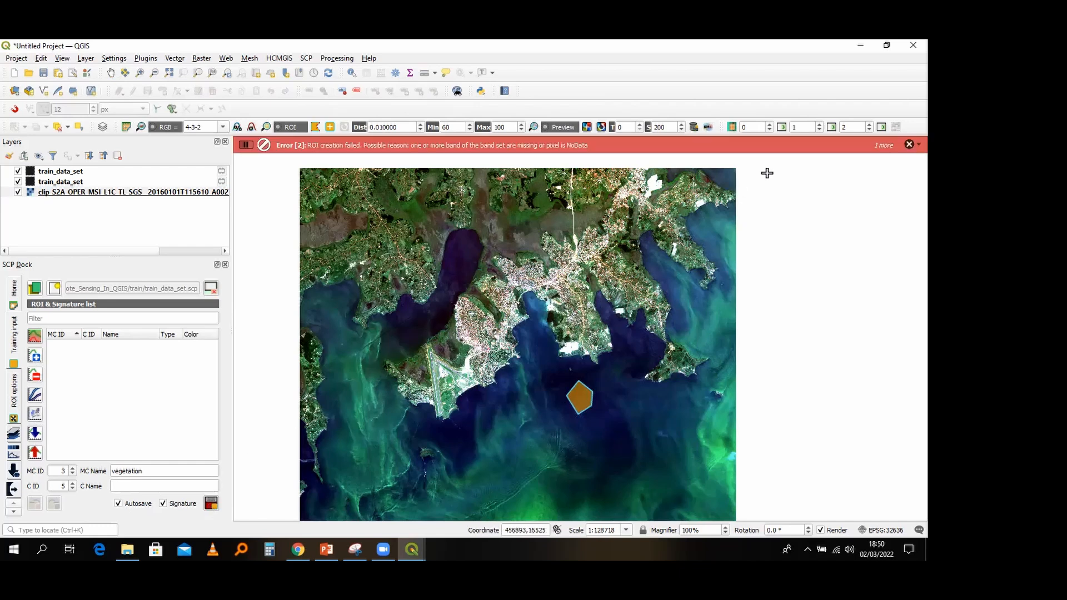
pyautogui.click(909, 144)
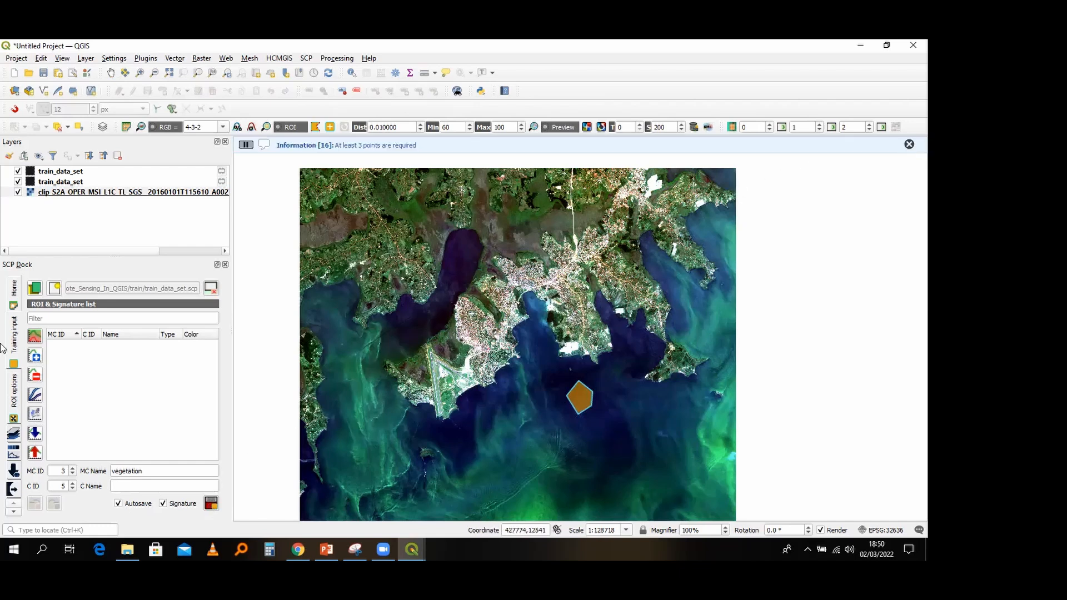
# Step: Check the ROI options, select the lower train_data_set layer and try again to save the water ROI to the training input
pyautogui.click(14, 389)
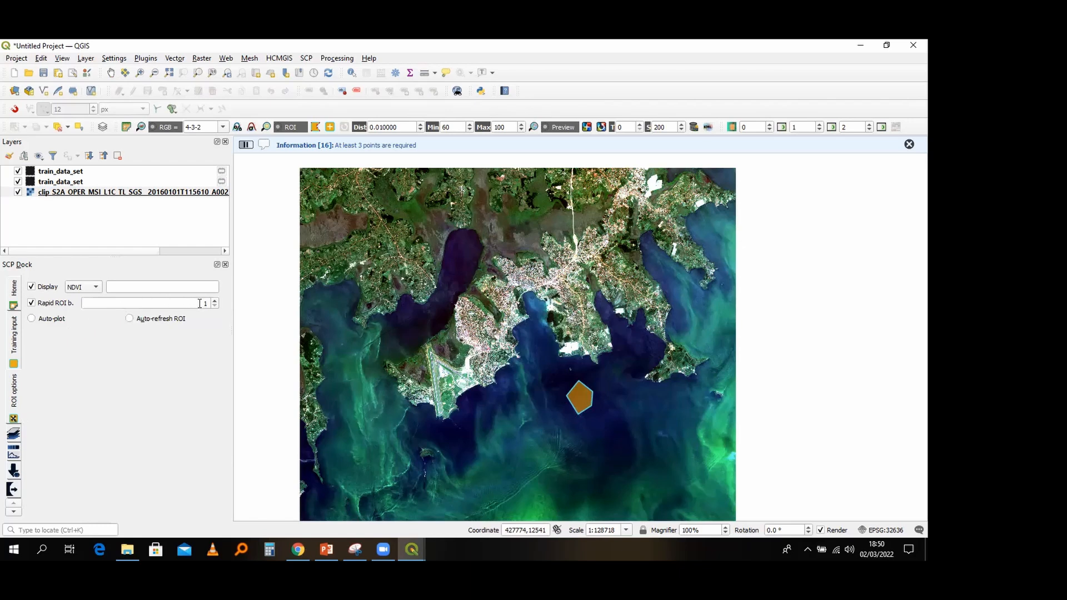
pyautogui.click(81, 184)
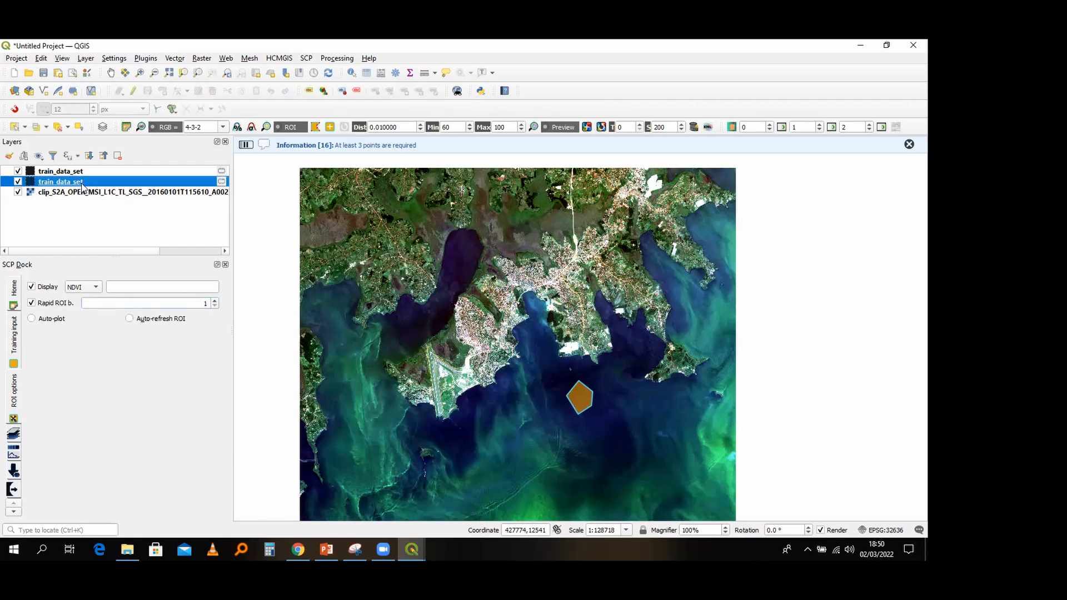
pyautogui.click(15, 336)
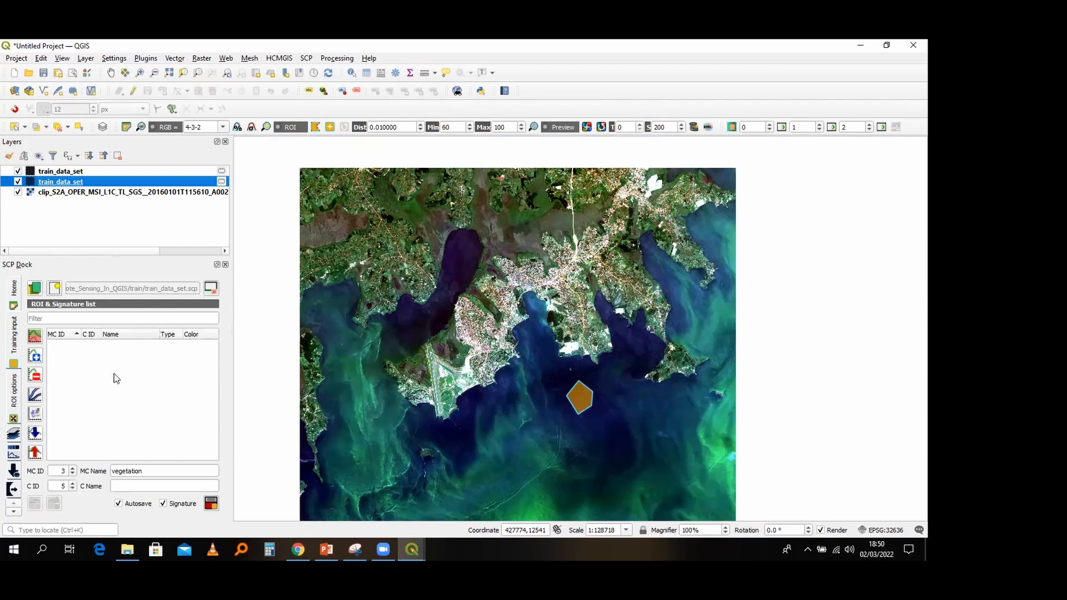
pyautogui.click(212, 504)
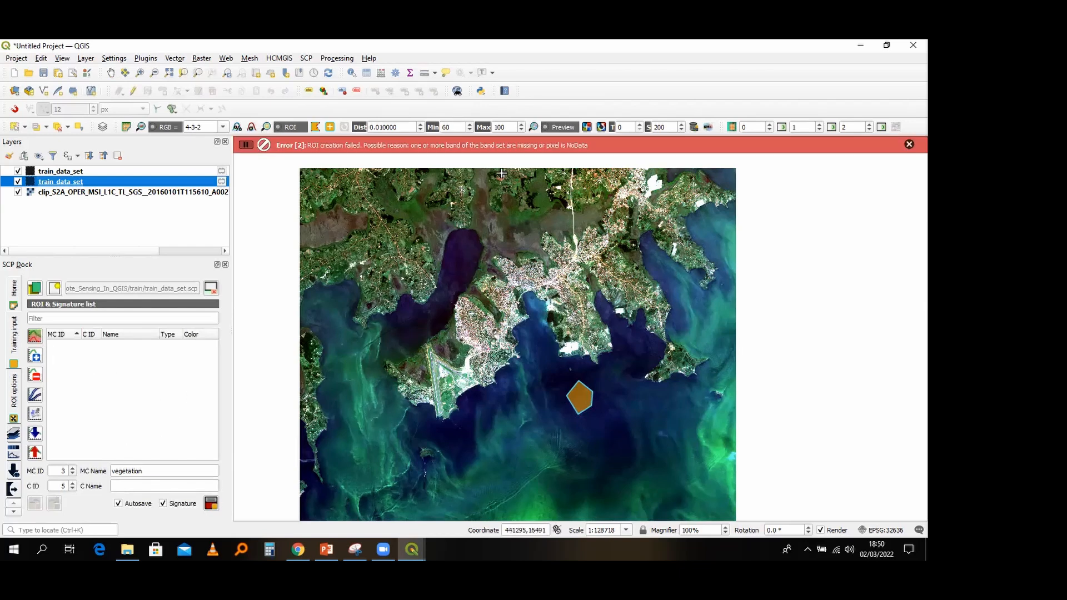
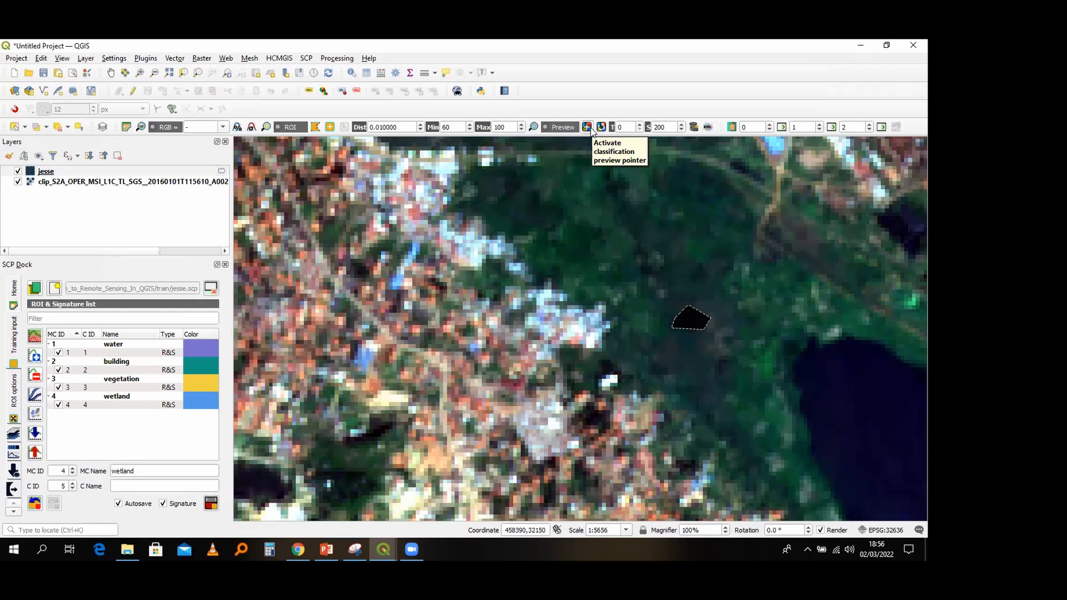
# Step: Generate SCP classification previews at the edge of the wetland and over the built-up area to its west
pyautogui.click(591, 129)
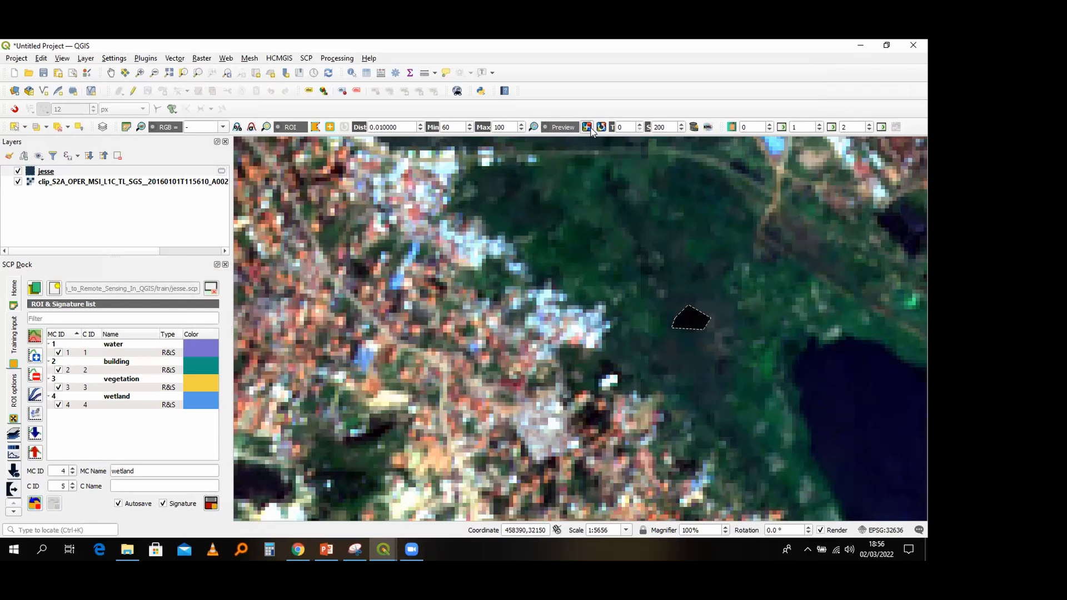
pyautogui.click(585, 259)
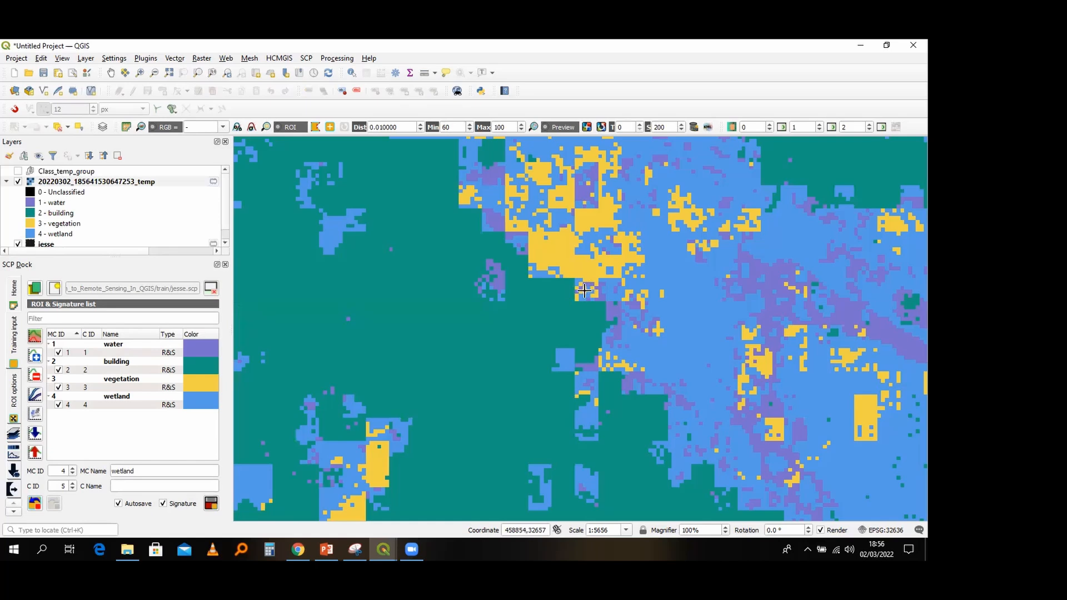
pyautogui.scroll(-1, 587, 290)
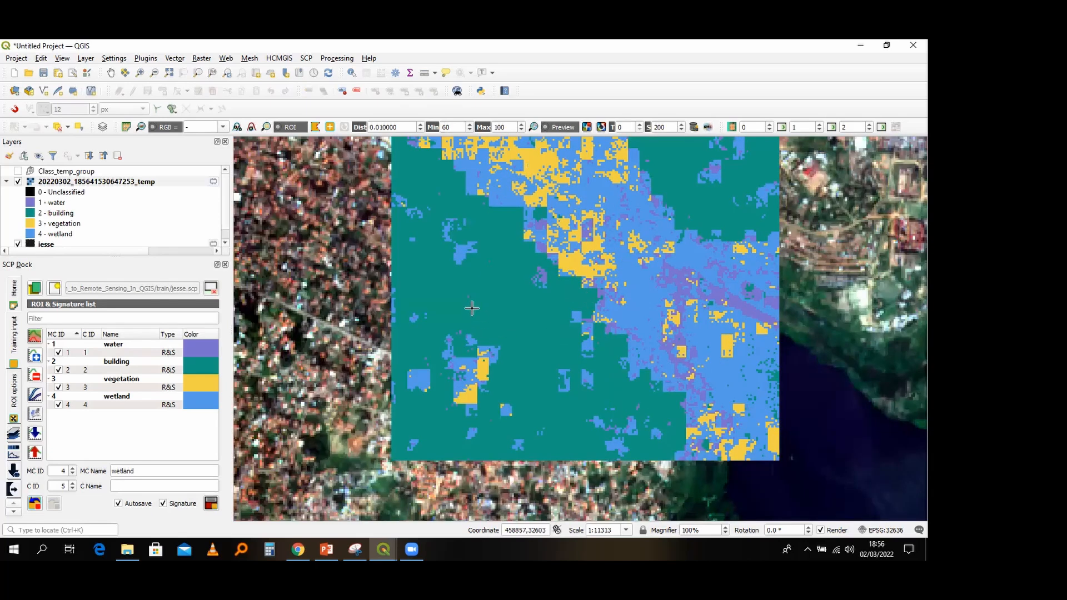
pyautogui.scroll(-1, 472, 308)
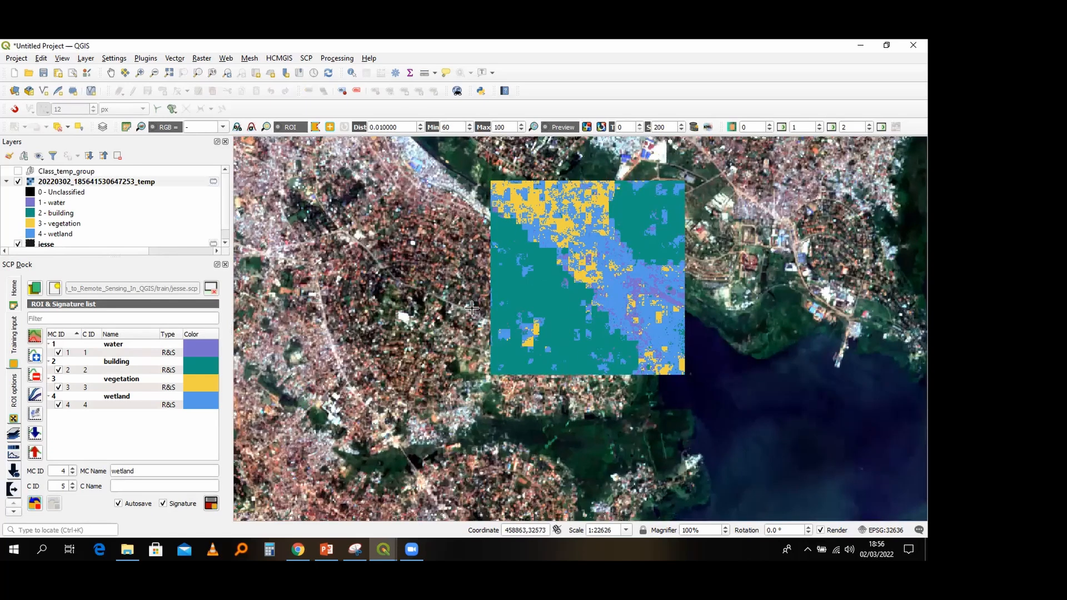
pyautogui.scroll(-1, 472, 308)
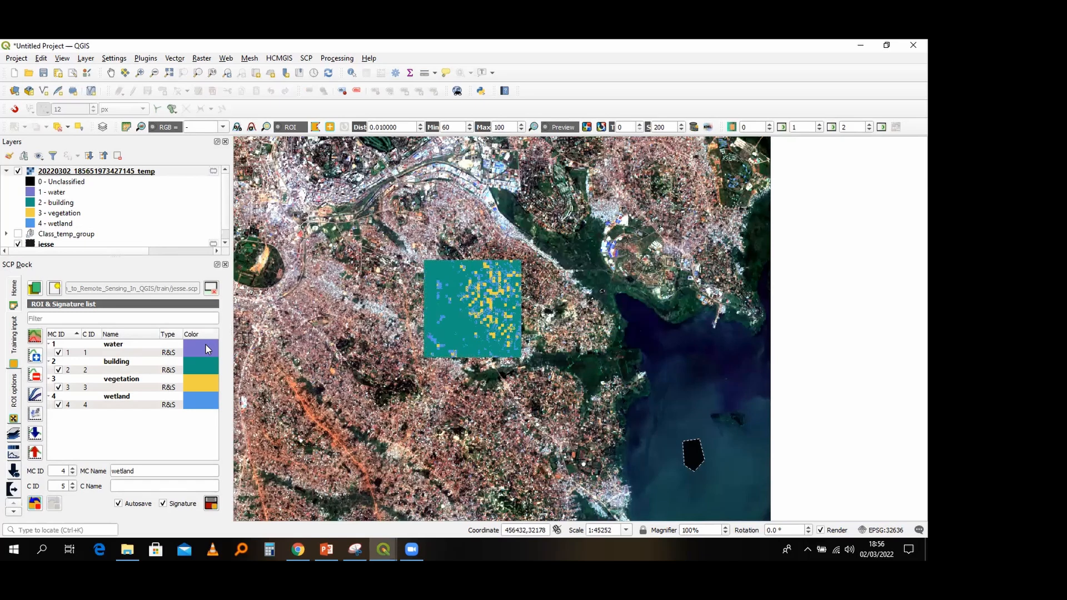
# Step: Set the water class colour to blue (#0000ff) and the building class colour to orange (#ff5500)
pyautogui.rightClick(197, 349)
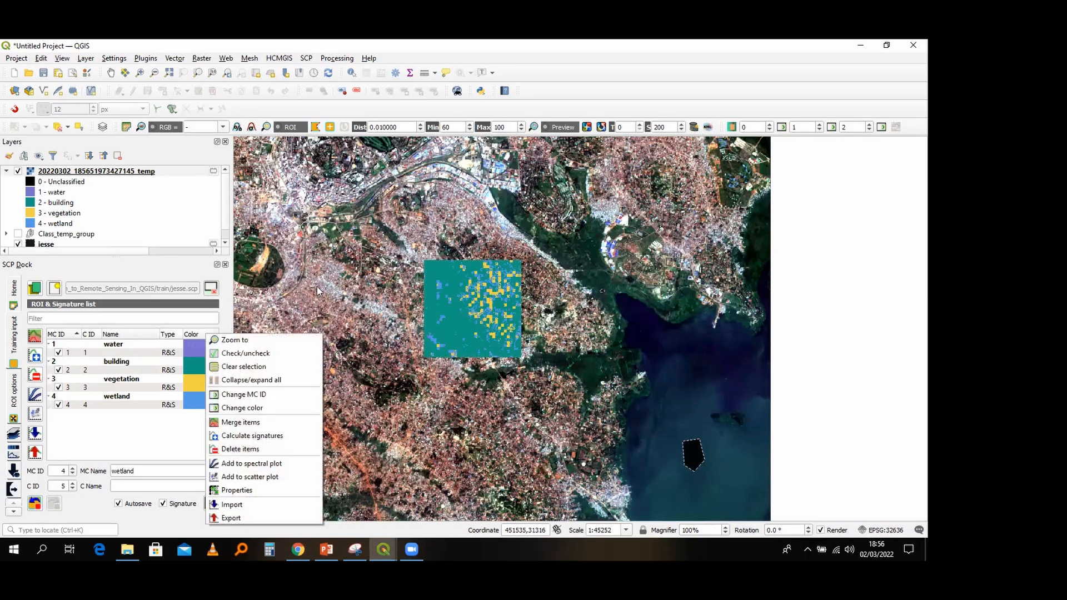
pyautogui.click(328, 229)
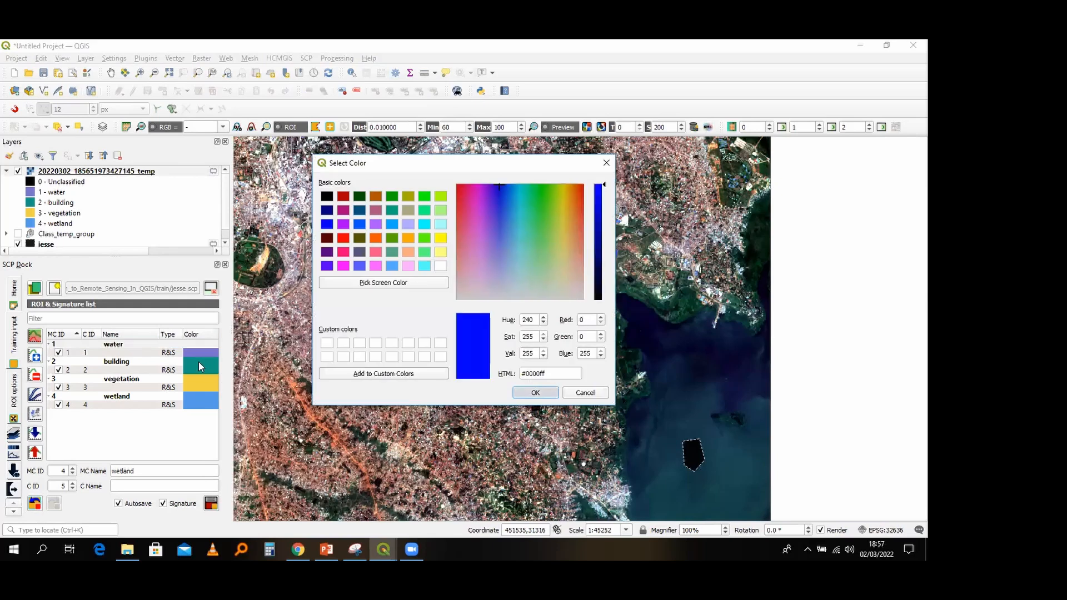
pyautogui.press('Return')
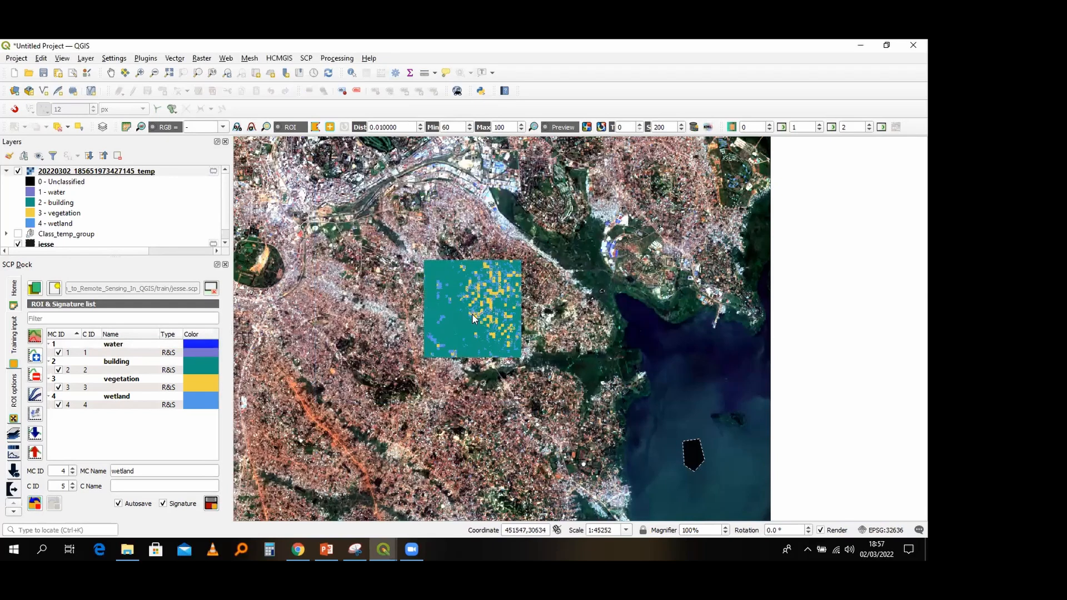
pyautogui.click(195, 362)
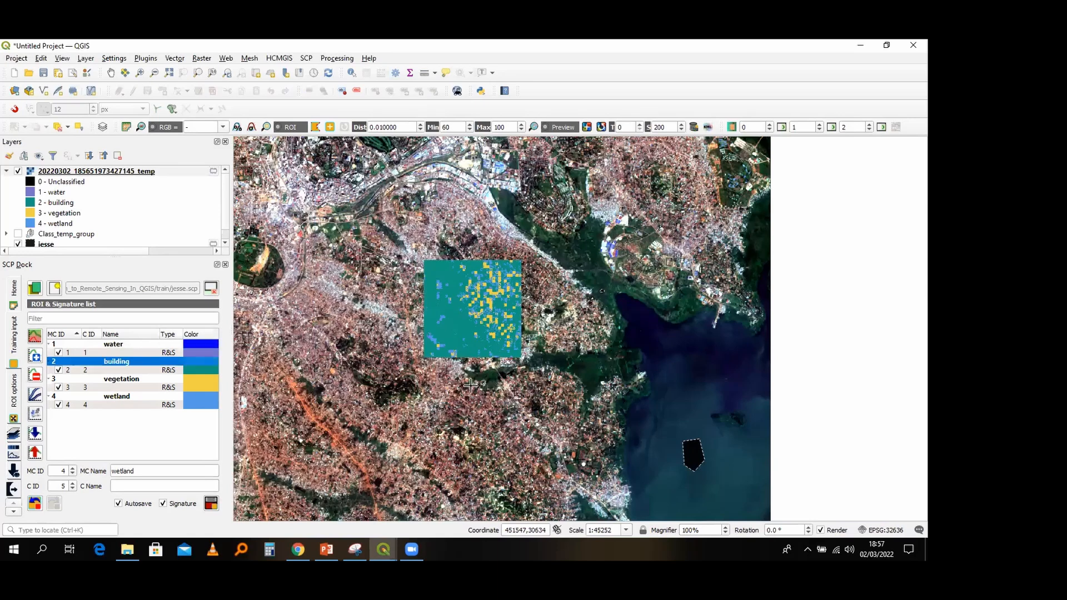
pyautogui.doubleClick(195, 362)
pyautogui.click(377, 238)
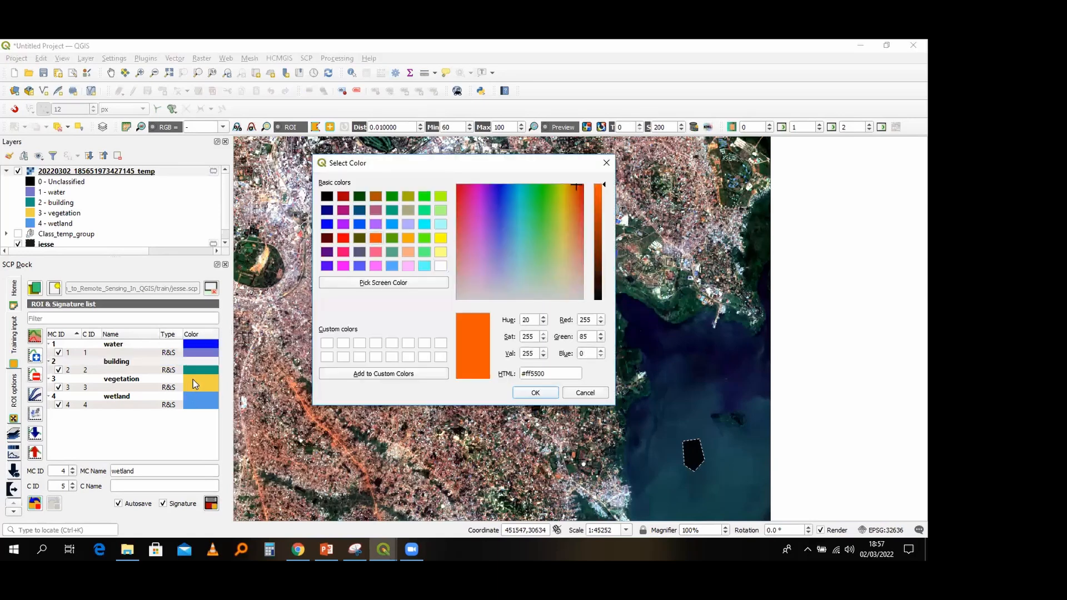
pyautogui.click(536, 392)
# Step: Colour the vegetation class dark green and the wetland class cyan (#00ffff), and select the building, vegetation and wetland classes
pyautogui.doubleClick(192, 380)
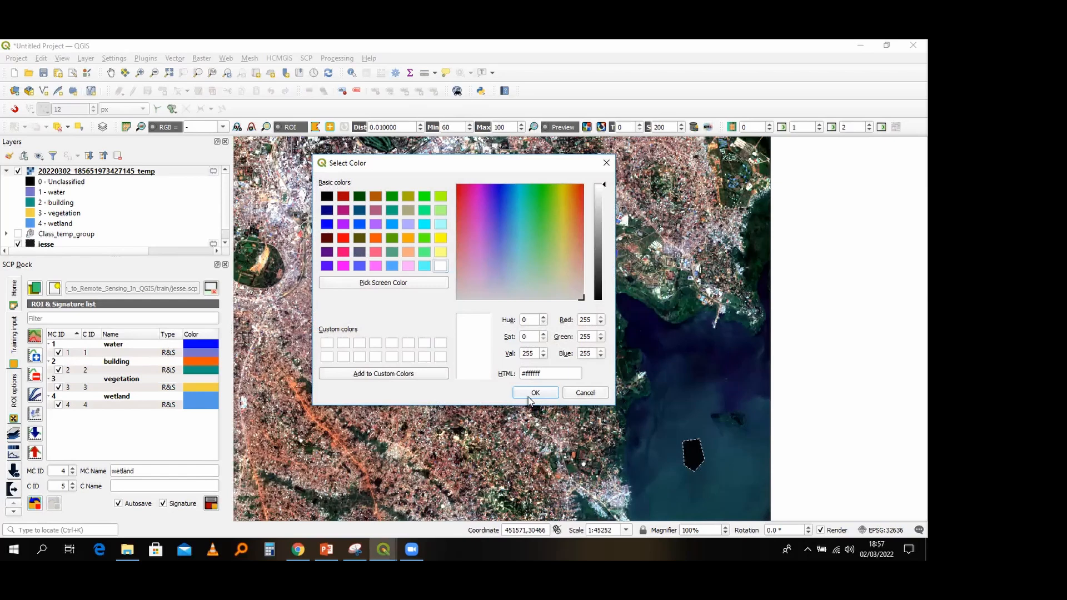
pyautogui.click(360, 196)
pyautogui.click(536, 393)
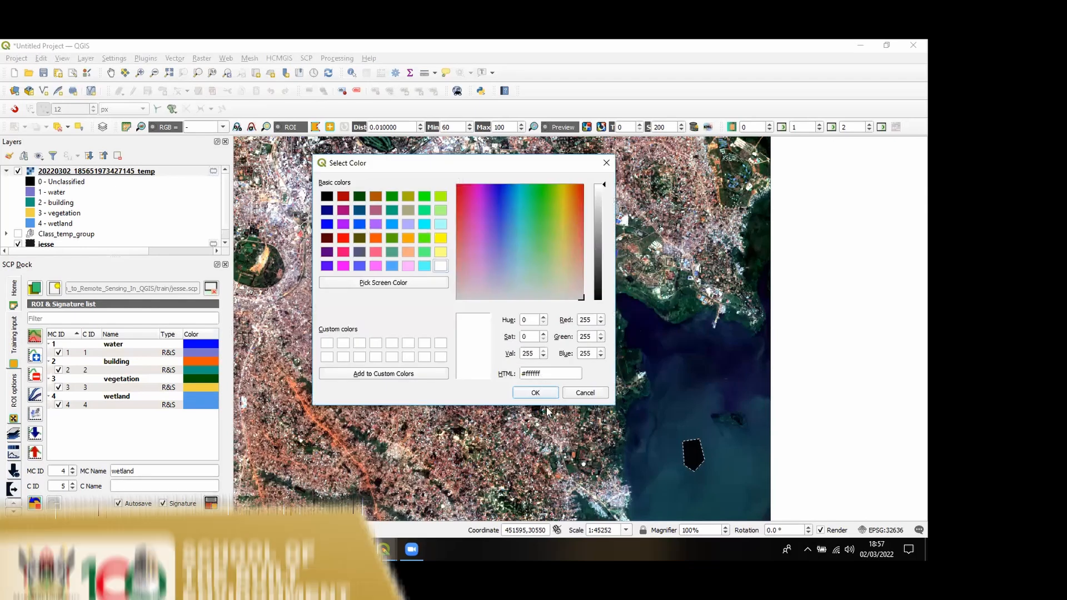
pyautogui.click(424, 224)
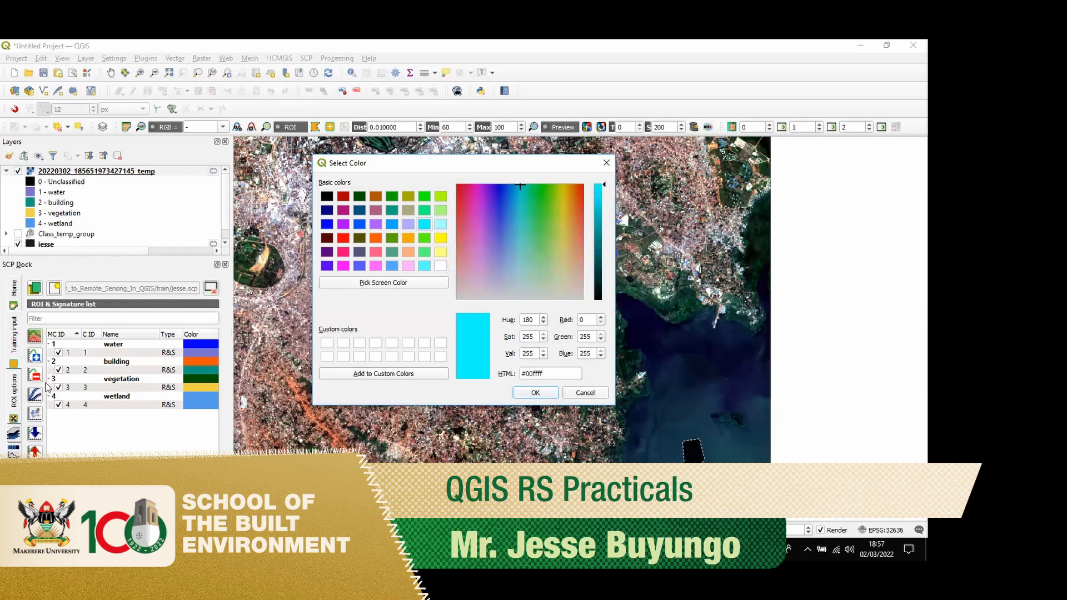
pyautogui.press('Return')
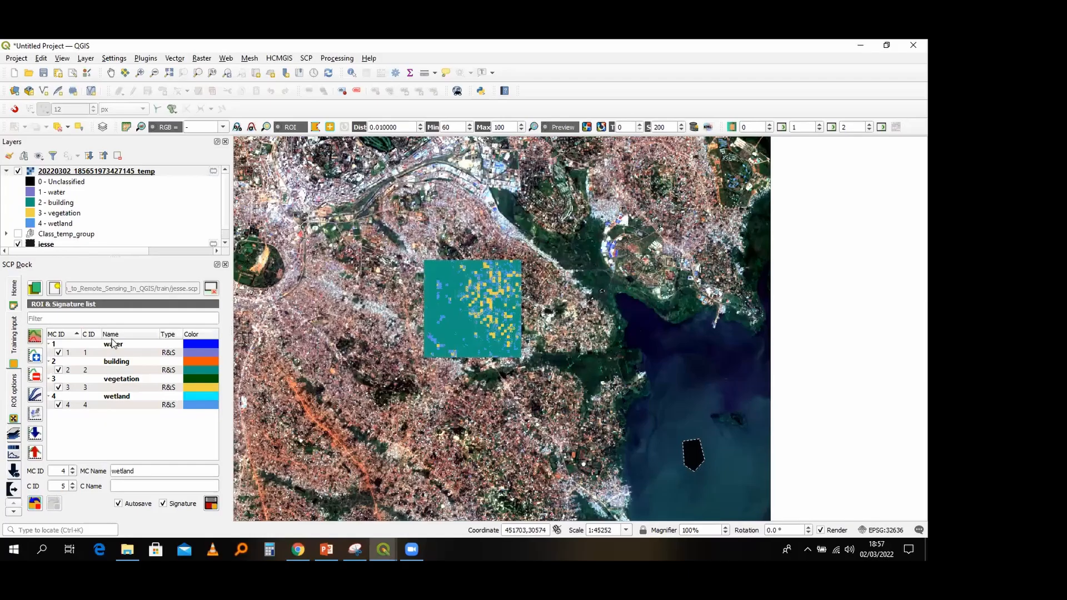
pyautogui.moveTo(114, 361); pyautogui.dragTo(117, 396)
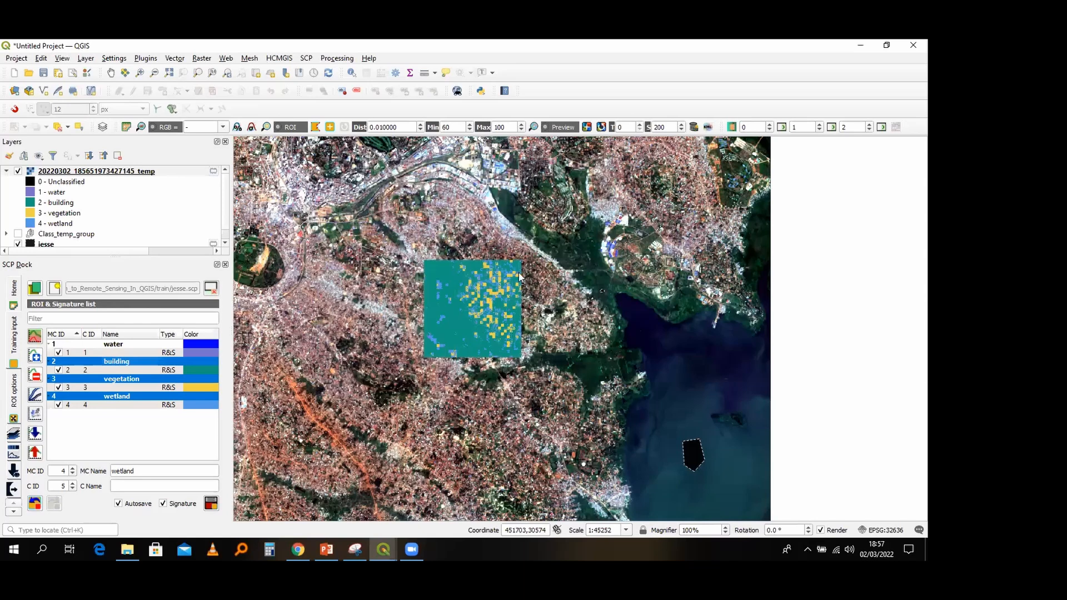
# Step: View the spectral signature plot of the four classes, minimise it, and regenerate the classification preview over the built-up area in the new class colours
pyautogui.hotkey('ctrl', 'a')
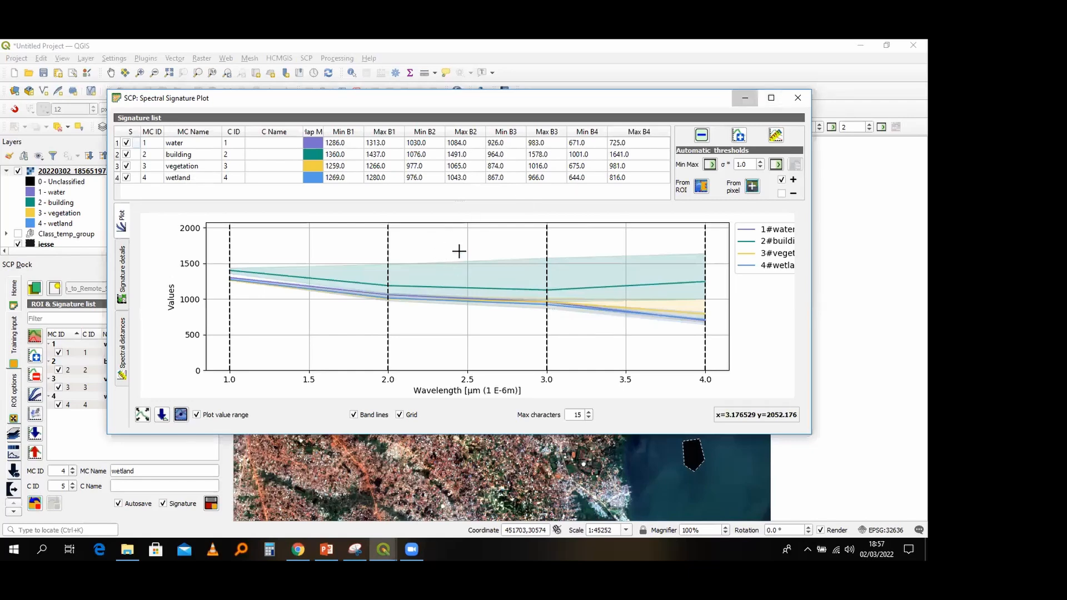
pyautogui.click(746, 98)
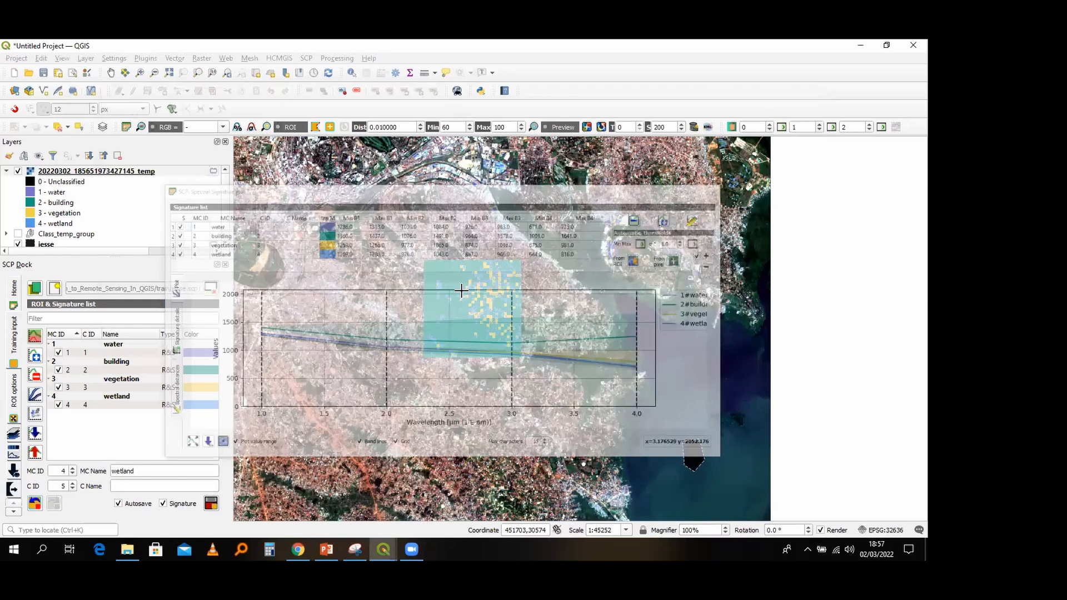
pyautogui.click(602, 291)
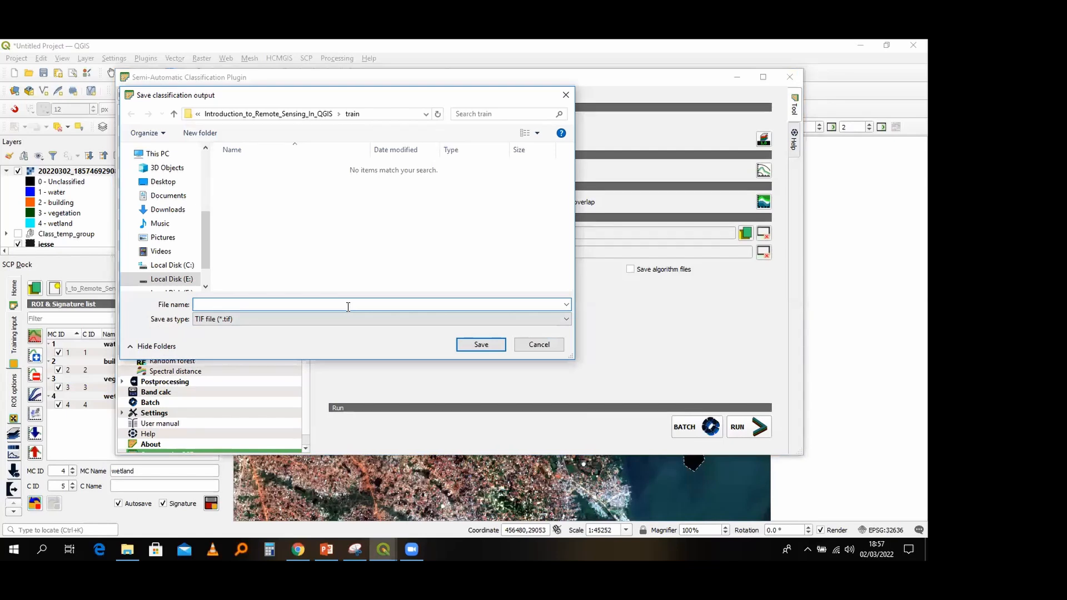
# Step: Run the supervised classification, saving the output as the TIF file supervised_classification in the train folder
pyautogui.write('supervised_classification')
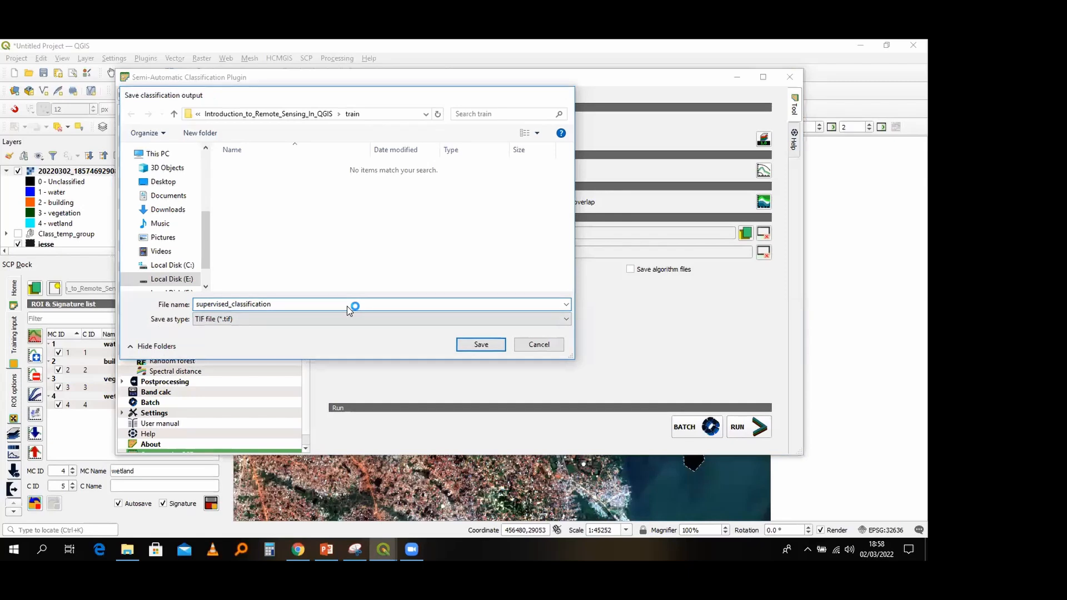
pyautogui.press('Return')
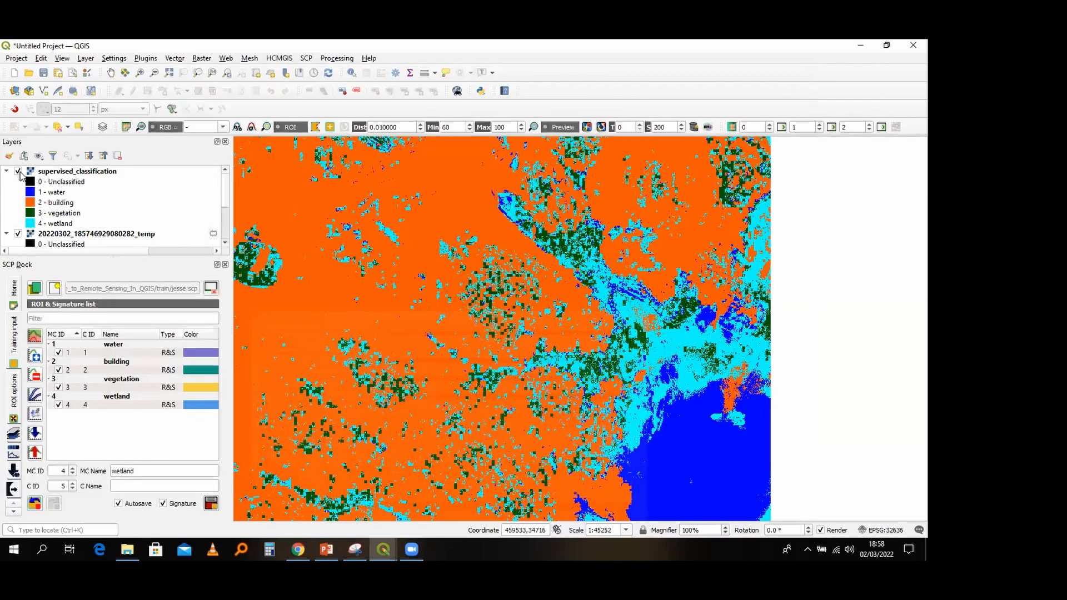
# Step: Examine the full extent of the supervised_classification layer, hiding and showing it again to compare it with the satellite image beneath
pyautogui.scroll(-1, 437, 436)
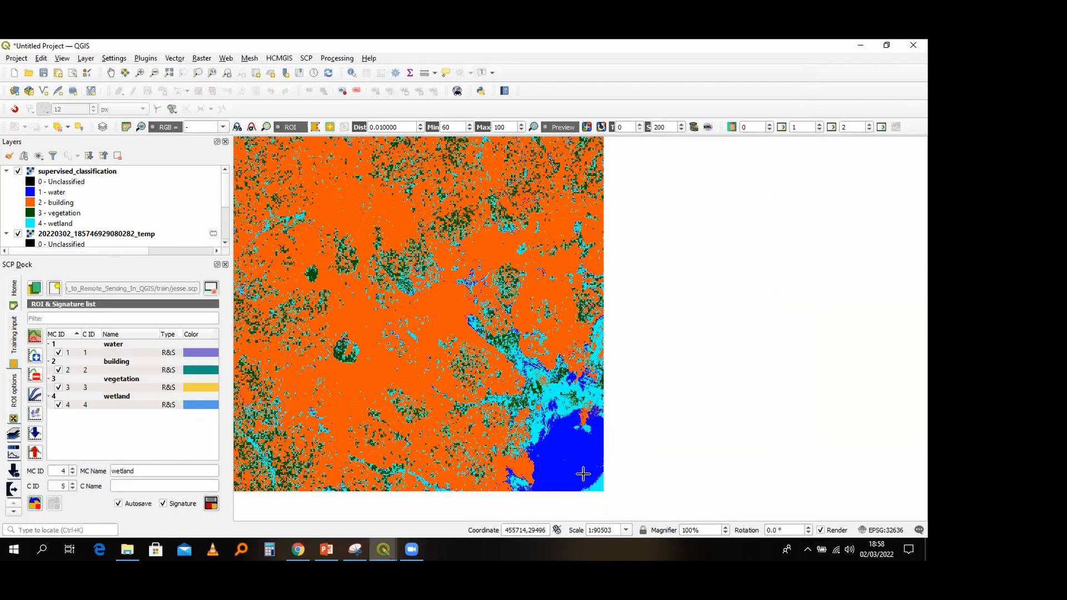
pyautogui.moveTo(569, 461); pyautogui.dragTo(582, 473)
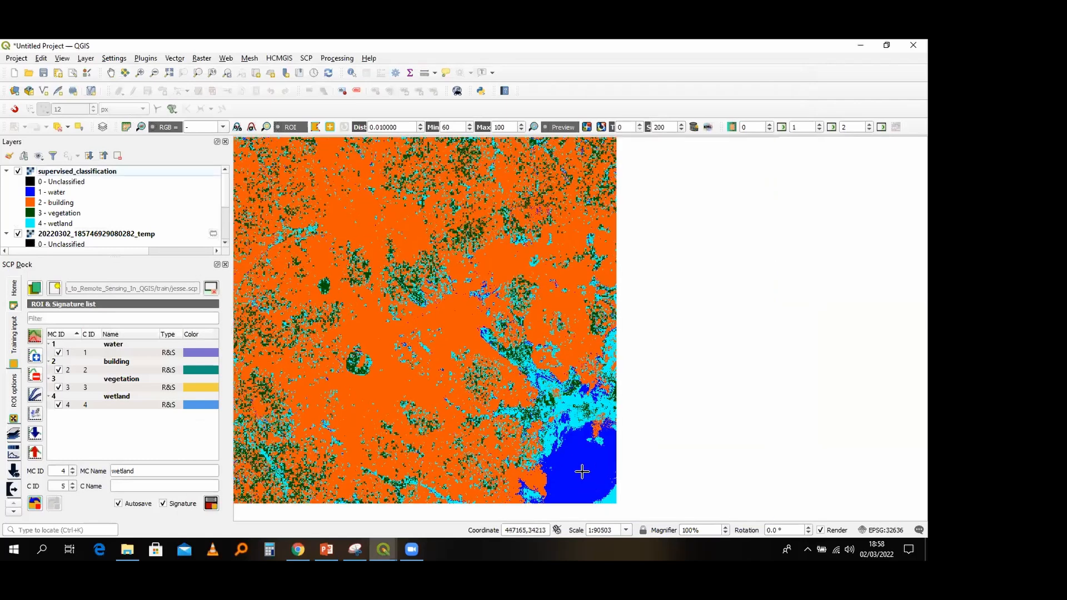
pyautogui.click(17, 171)
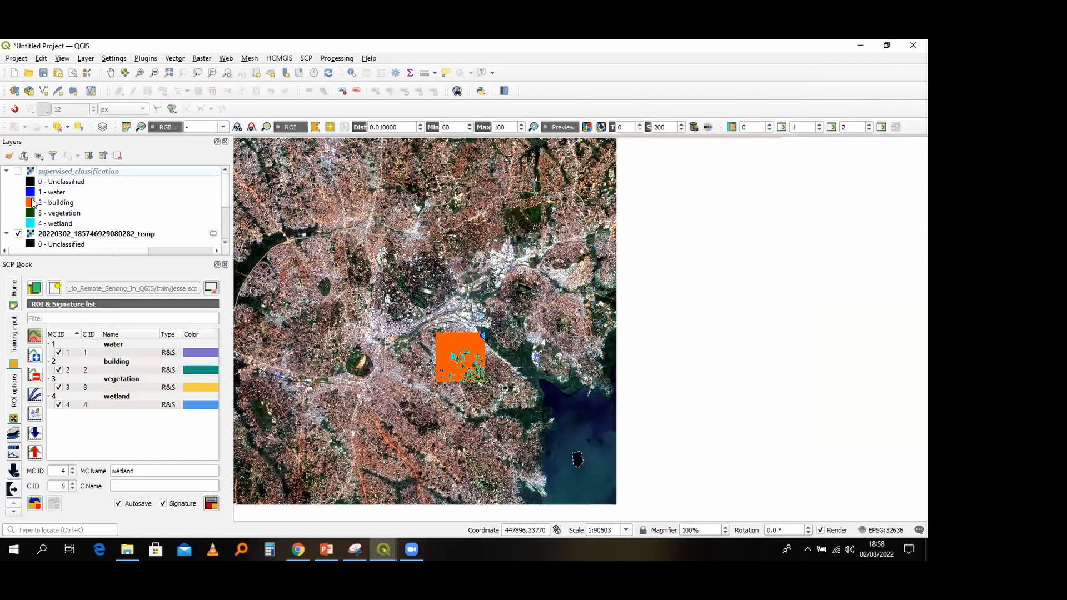
pyautogui.click(18, 171)
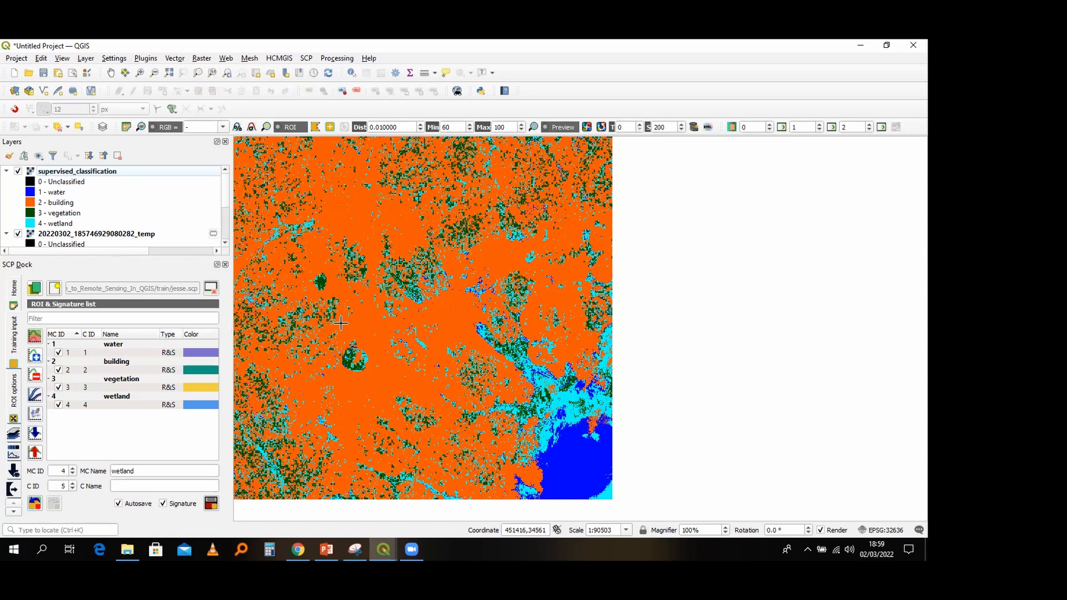
pyautogui.scroll(-2, 365, 331)
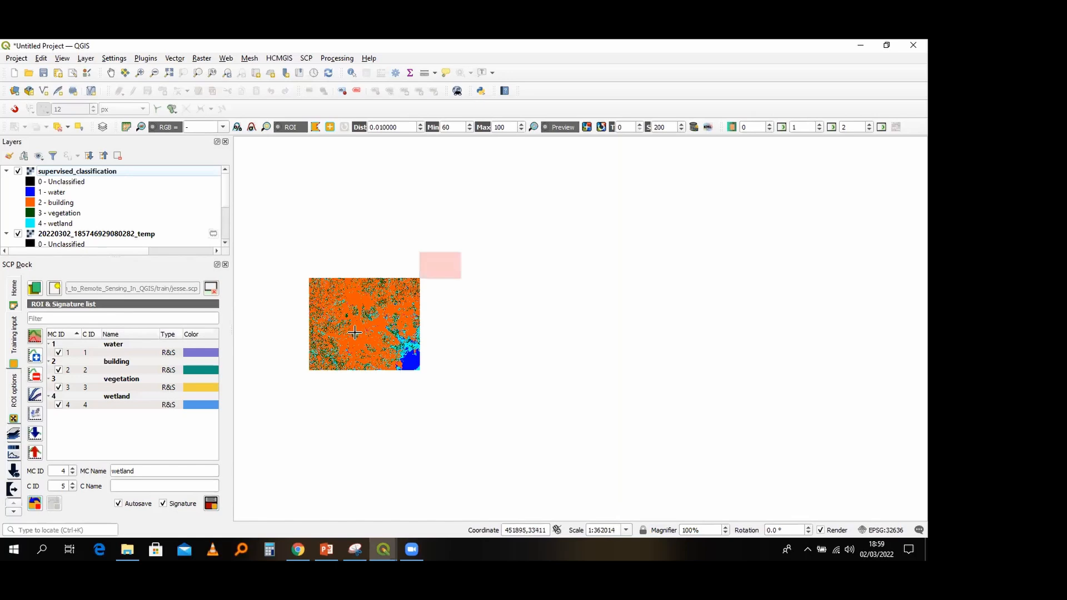
pyautogui.moveTo(390, 332); pyautogui.dragTo(453, 340)
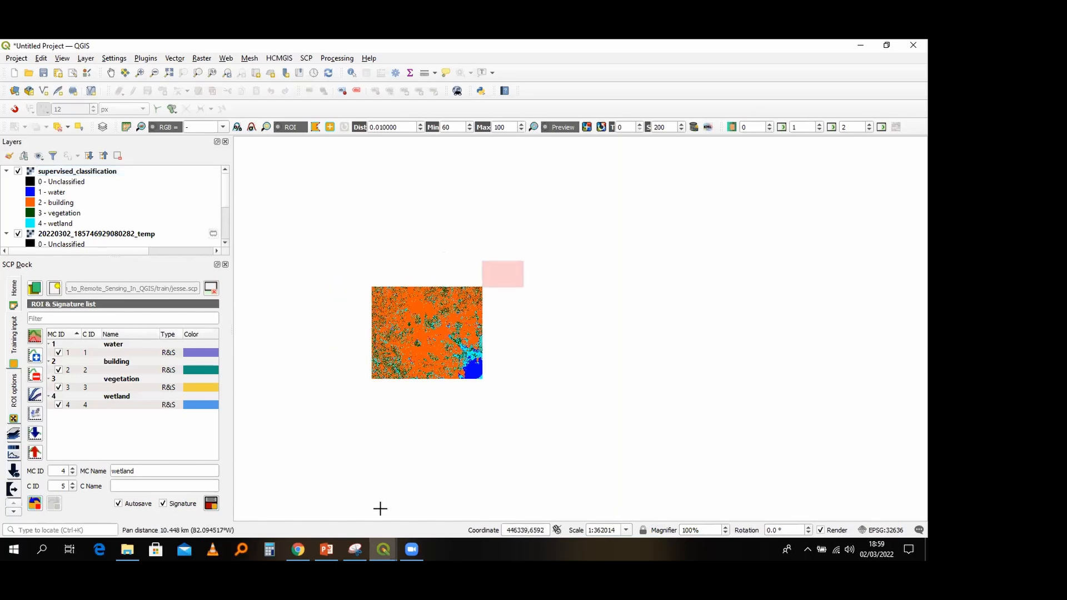
# Step: Switch to the Intro presentation in PowerPoint and browse the slides as far as the GloVis download example on slide 5
pyautogui.click(326, 549)
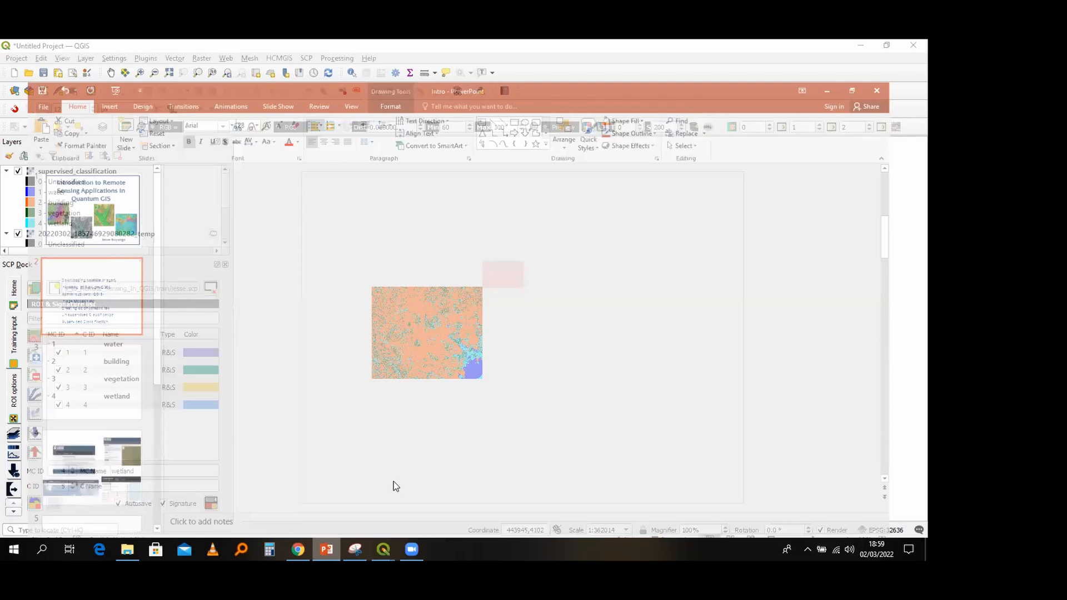
pyautogui.scroll(-2, 403, 418)
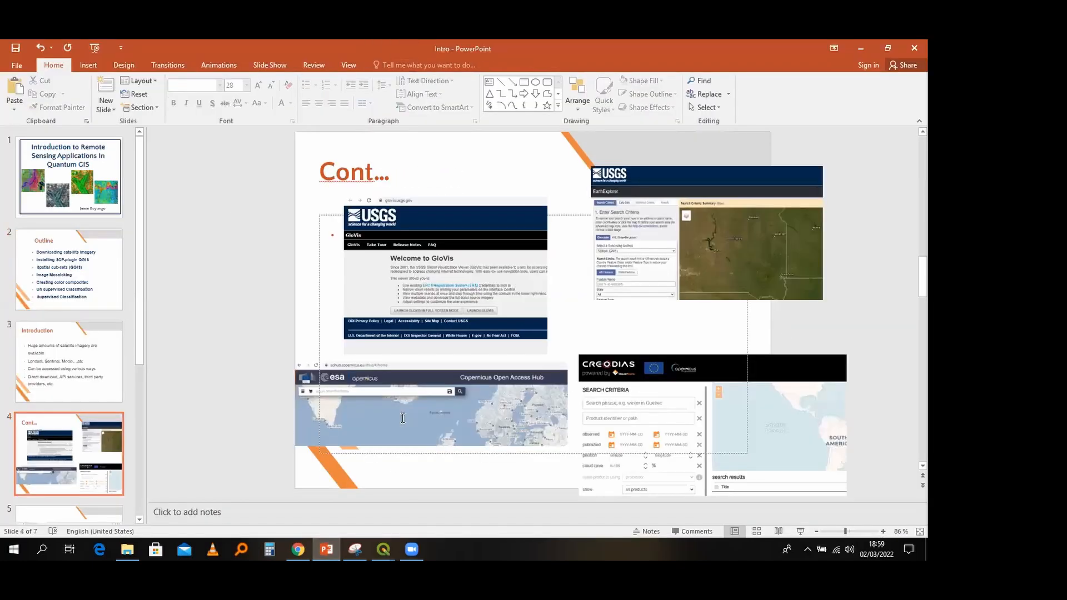
pyautogui.scroll(-1, 403, 418)
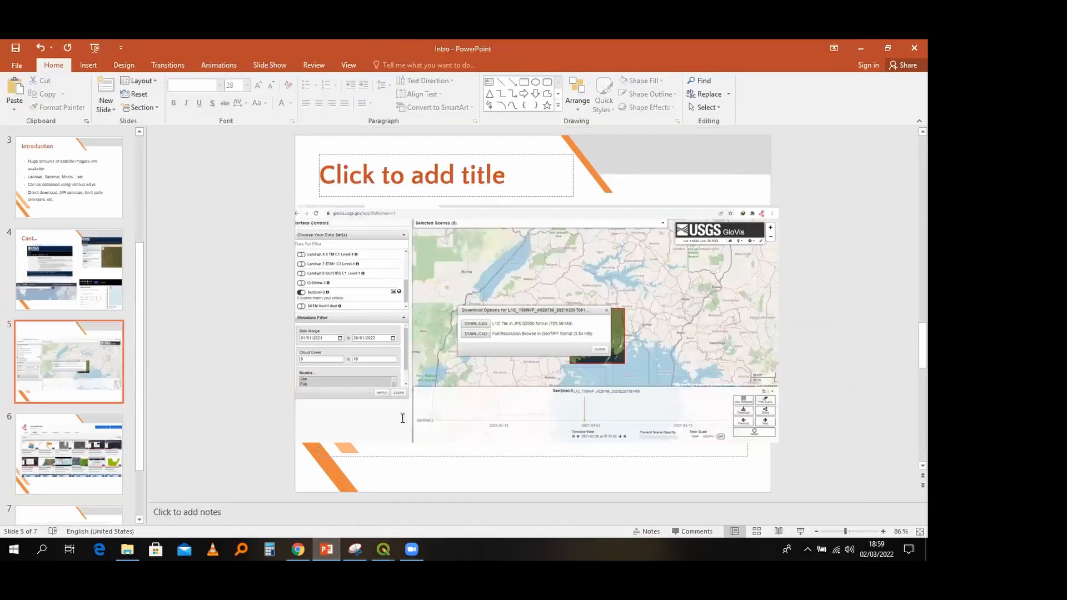